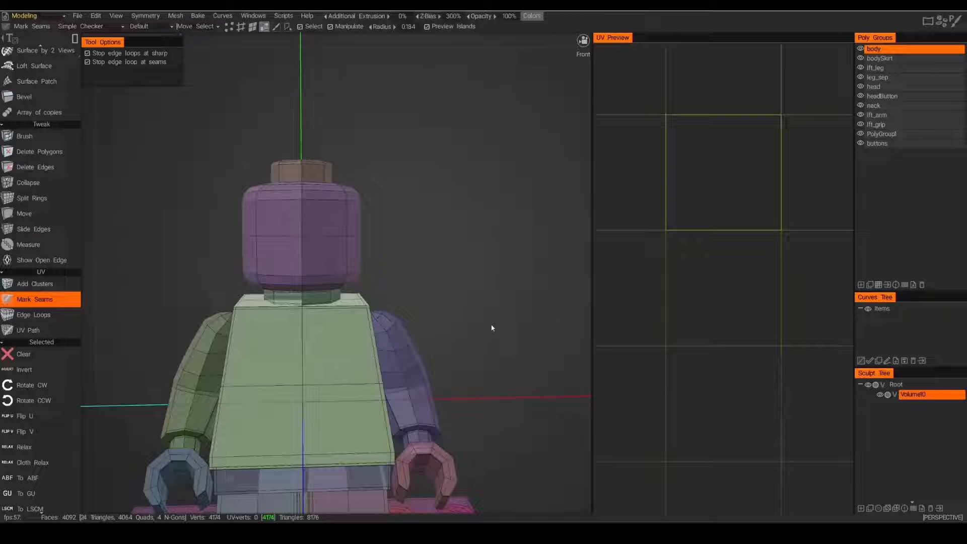
Select the head poly group and inspect the figure on its studded base from several angles.
scroll(491, 325, "down", 5)
left_click_drag(492, 325, 485, 297, "alt")
left_click_drag(483, 167, 483, 133, "alt")
mouse_move(507, 16)
left_mouse_down()
mouse_move(439, 15)
mouse_move(518, 18)
left_mouse_up()
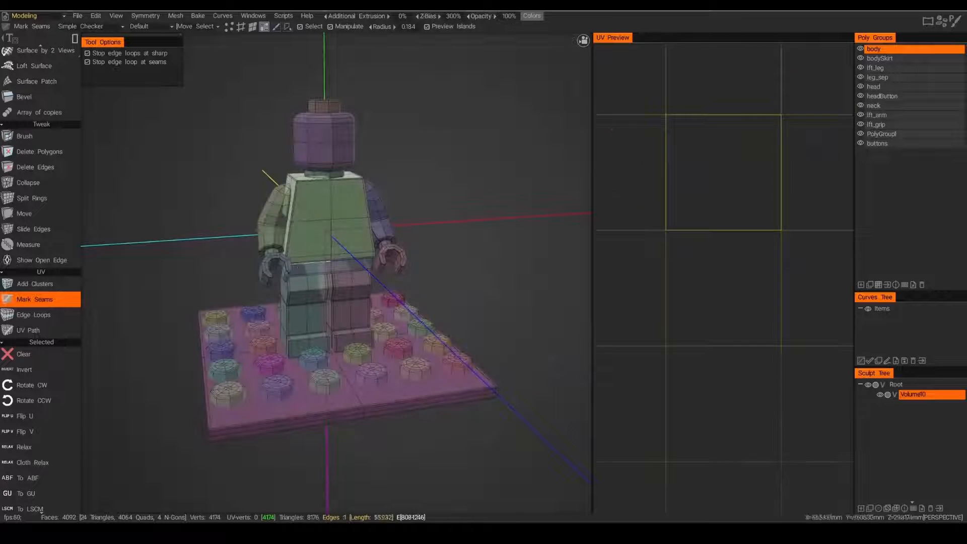
left_click_drag(496, 276, 469, 238, "alt")
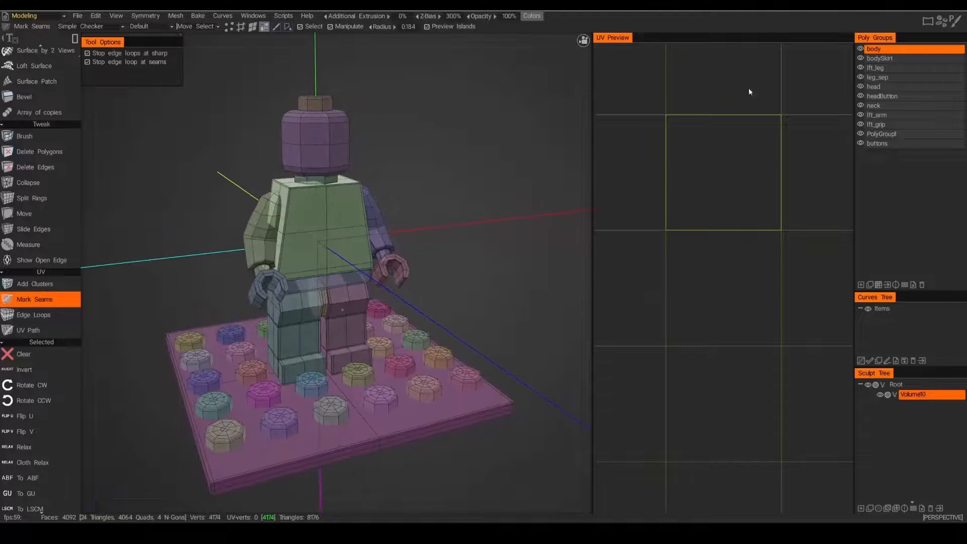
left_click(887, 87)
left_click_drag(405, 139, 382, 154, "alt")
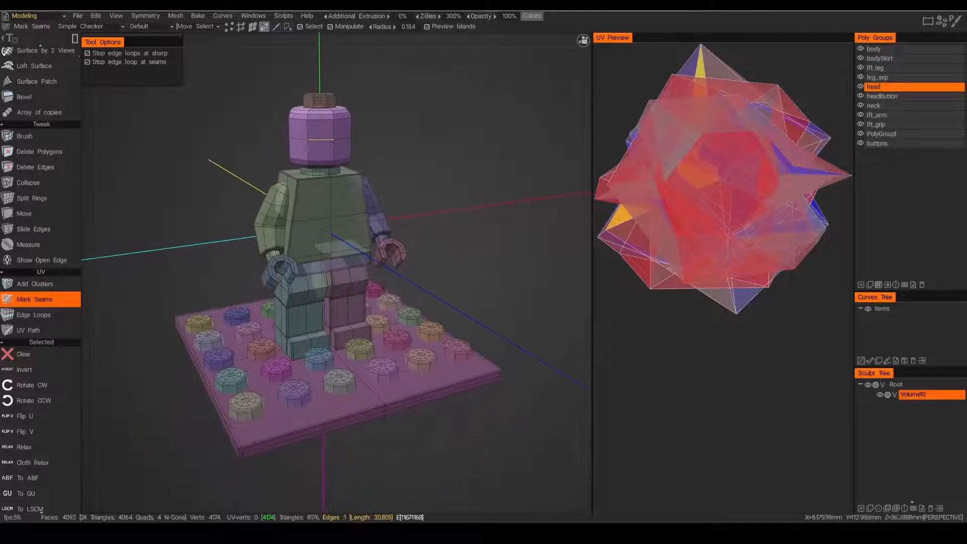
left_click_drag(401, 196, 449, 214, "alt")
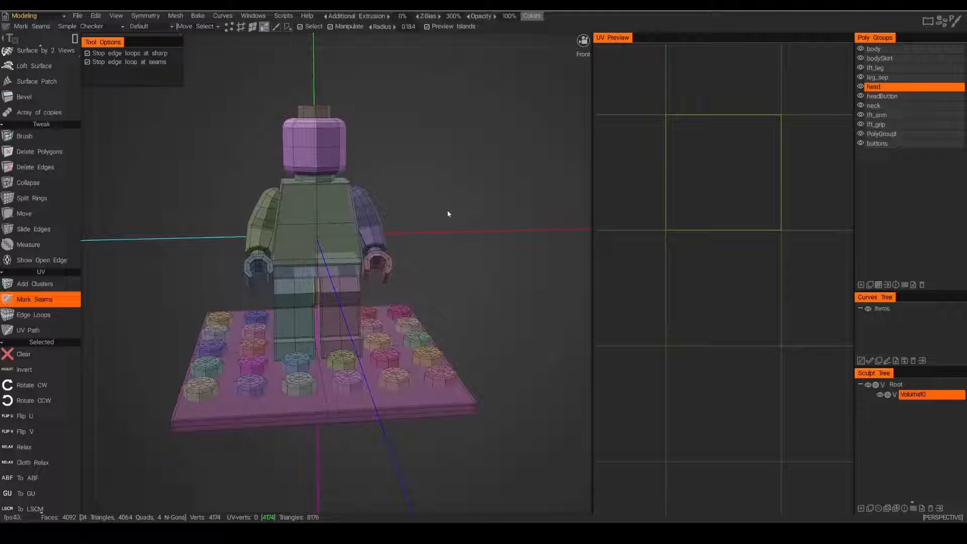
left_click_drag(451, 267, 448, 191, "alt")
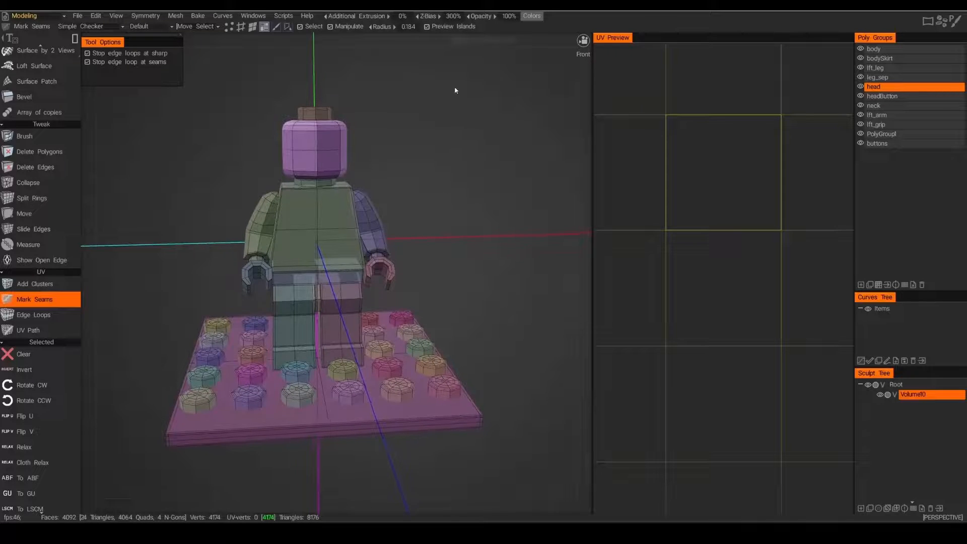
Try different opacity values, including 200% and 100%, for the poly group colors.
left_click(509, 17)
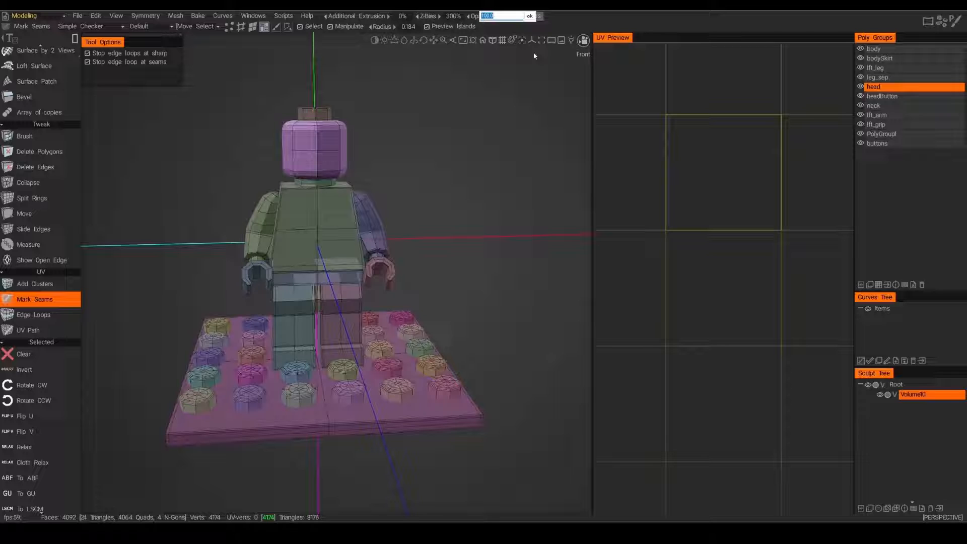
type("5")
key("Return")
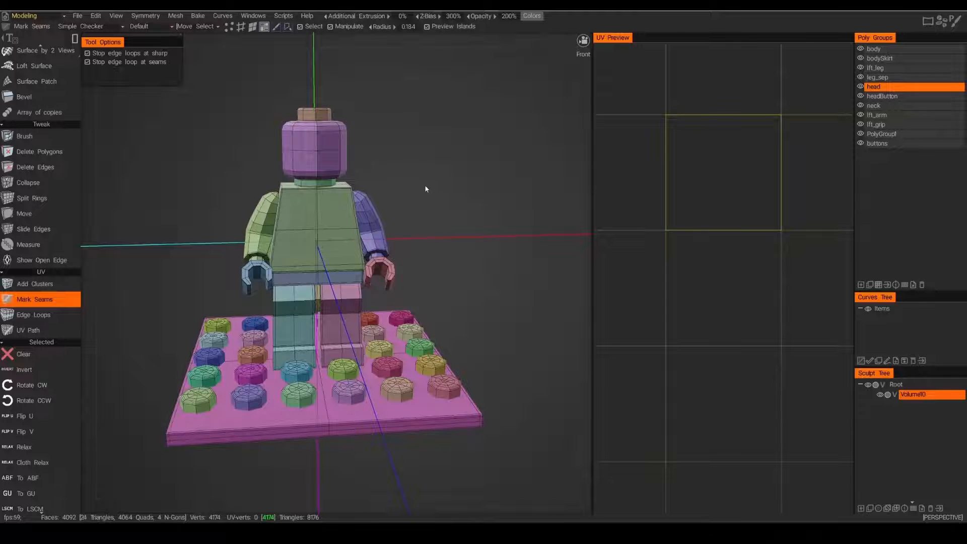
middle_click_drag(426, 189, 481, 16)
left_click_drag(482, 16, 607, 21)
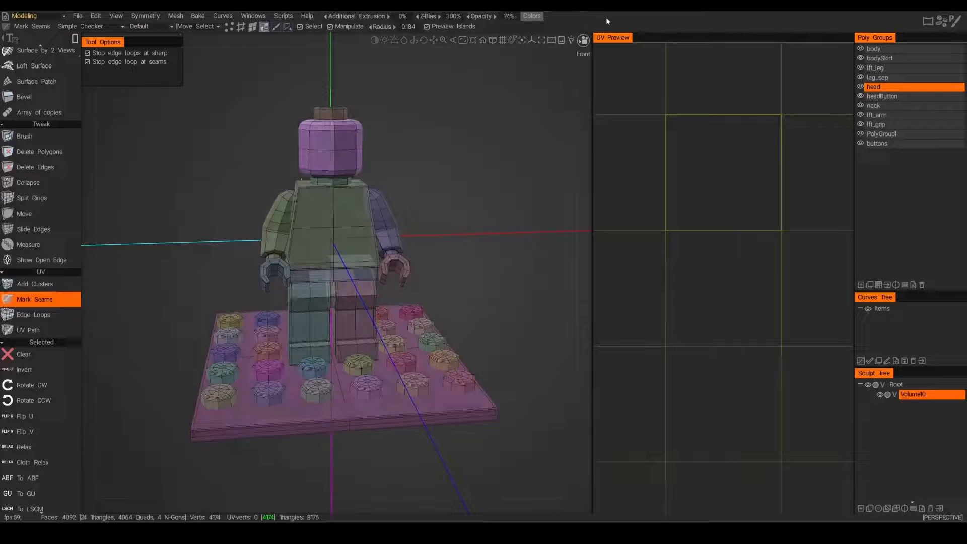
left_click_drag(506, 20, 560, 19)
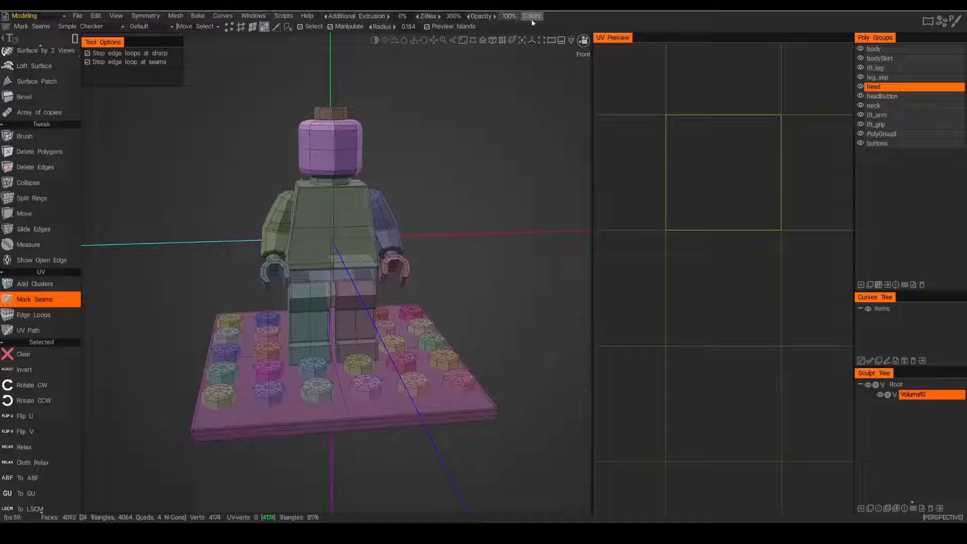
Set the poly group color opacity to 200%.
left_click(508, 16)
type("200")
key("Return")
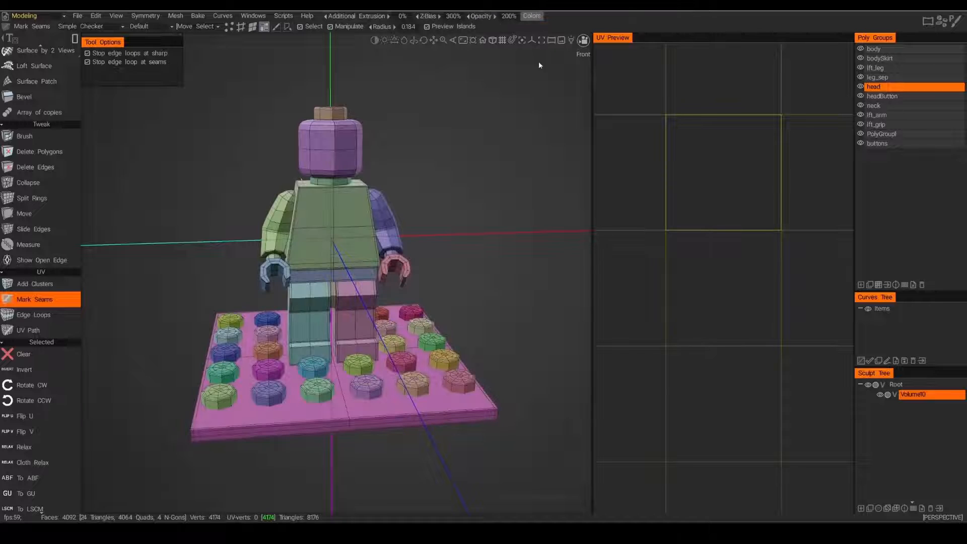
mouse_move(509, 101)
left_mouse_down()
mouse_move(473, 151)
mouse_move(480, 187)
left_mouse_up()
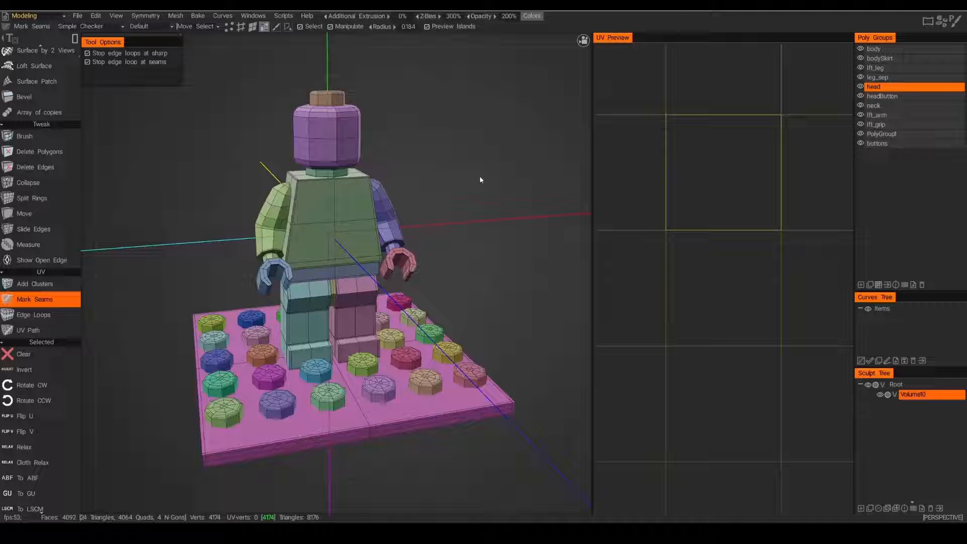
left_click_drag(479, 176, 464, 165)
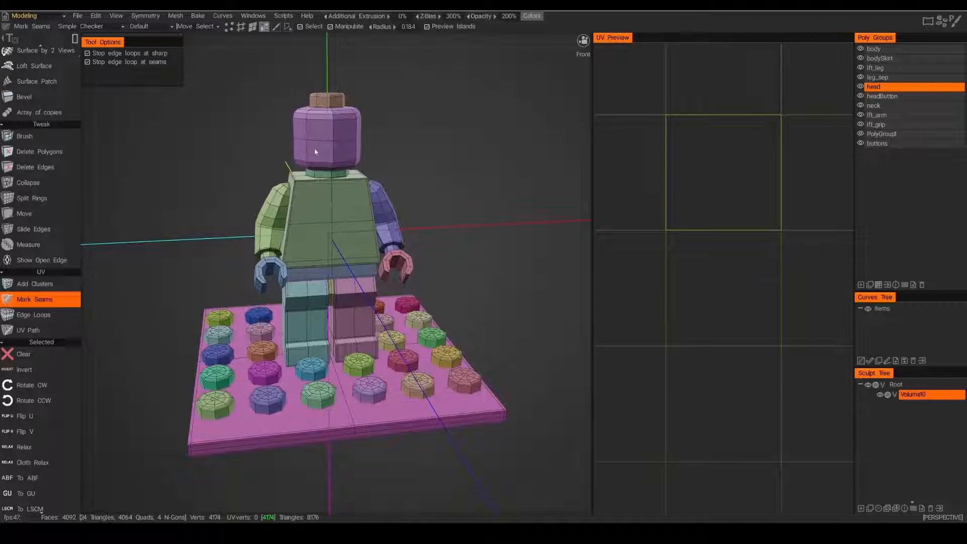
View the seam and unwrap tools in the UV room and return to the Modeling room.
scroll(75, 302, "down", 5)
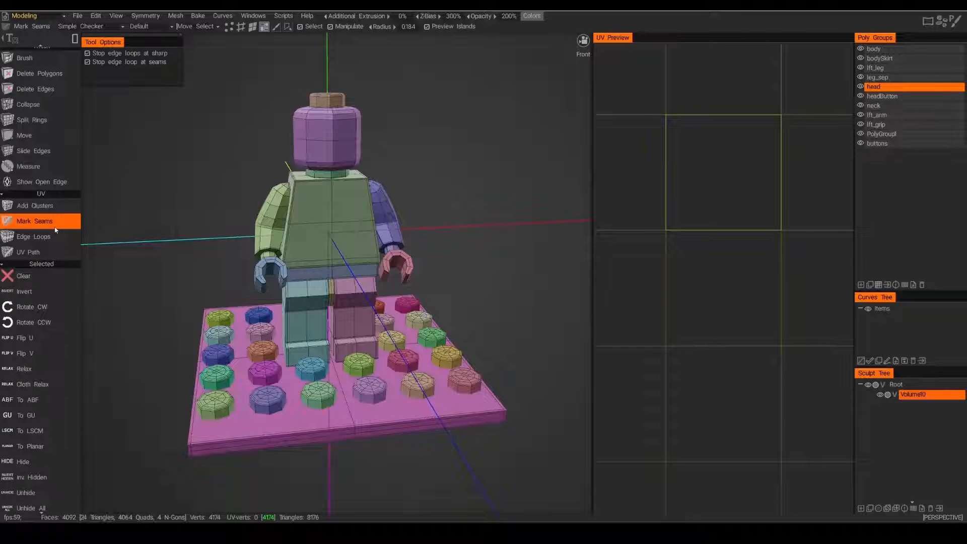
left_click(23, 15)
mouse_move(43, 15)
left_click(27, 46)
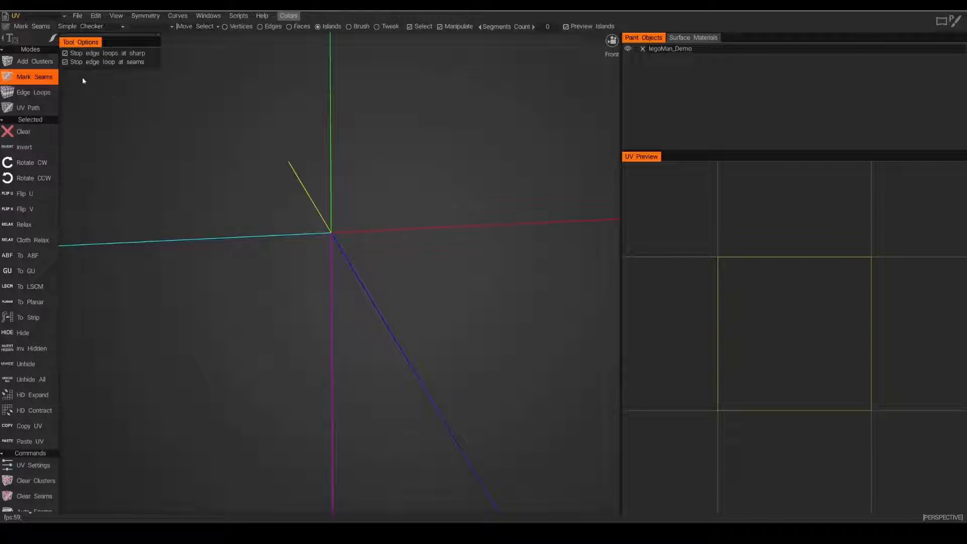
mouse_move(41, 15)
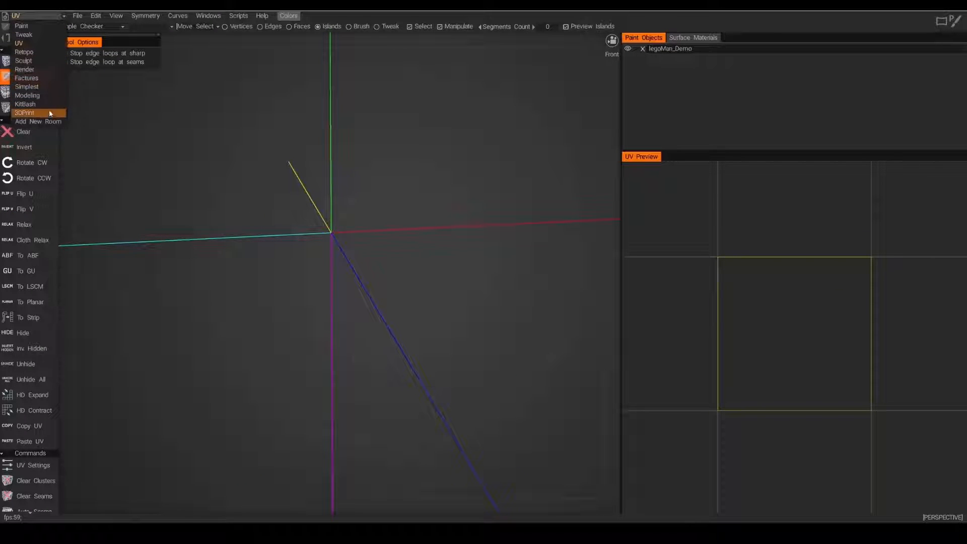
left_click(28, 95)
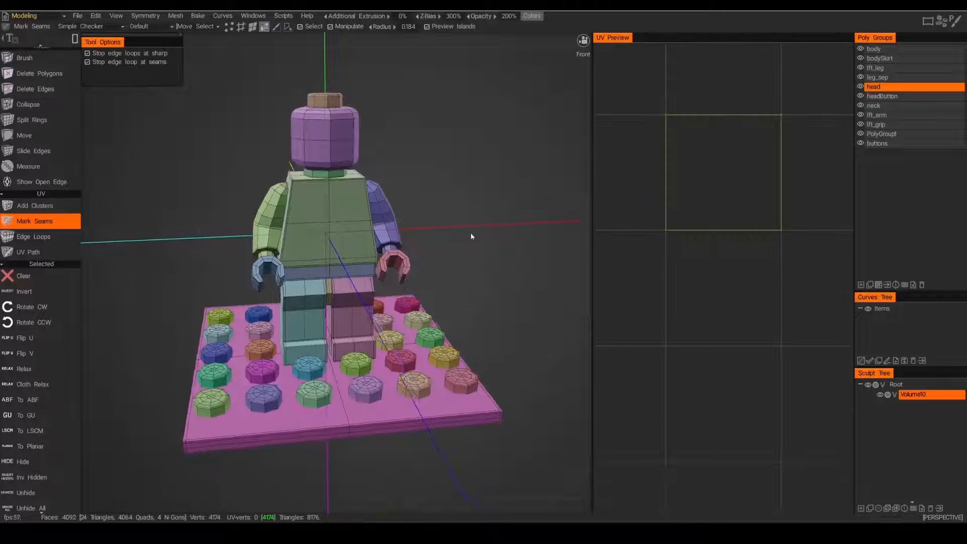
Isolate the body poly group, hiding every other part of the figure.
left_click_drag(471, 234, 412, 177)
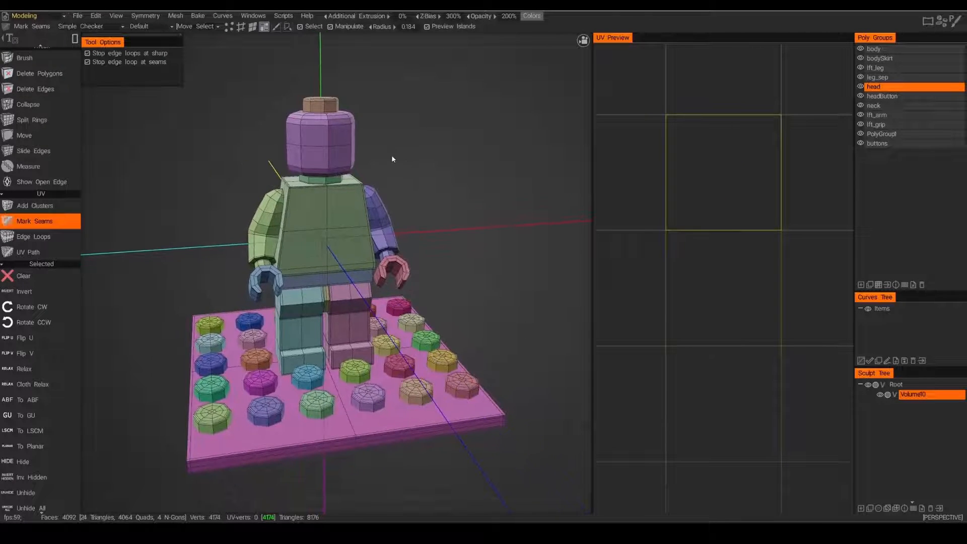
left_click_drag(529, 218, 466, 199)
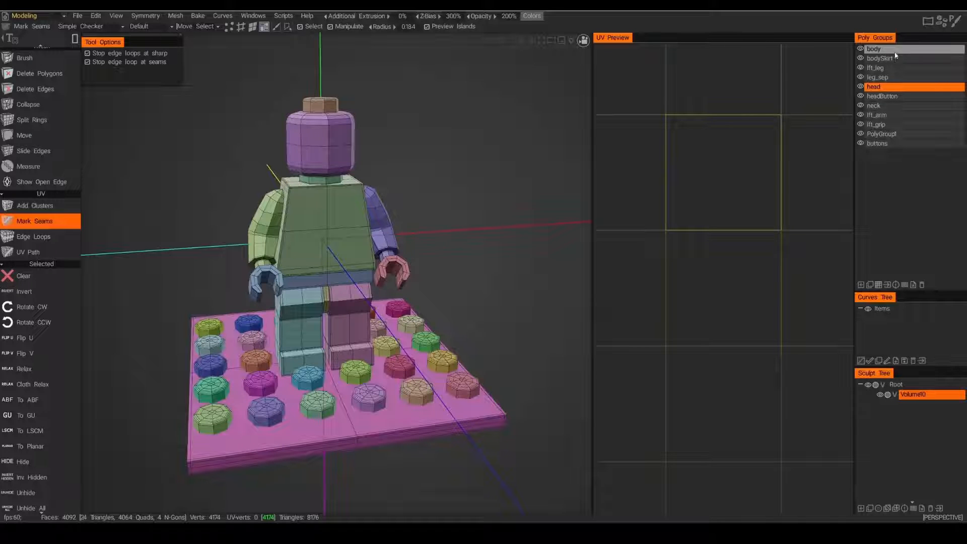
left_click(861, 49, "alt")
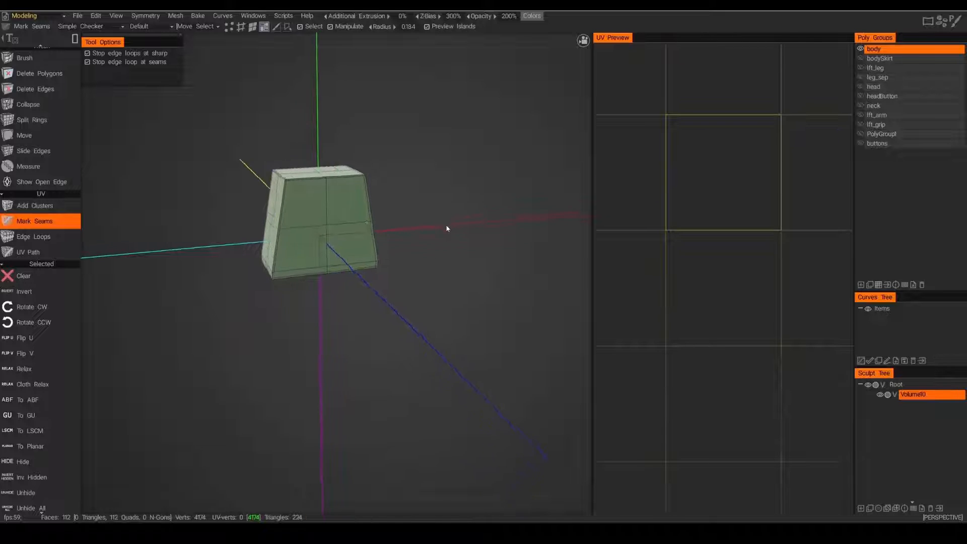
Mark UV seams along the top, side and bottom edge loops of the torso's front face.
left_click_drag(447, 227, 330, 231)
scroll(464, 225, "up", 4)
scroll(345, 234, "up", 2)
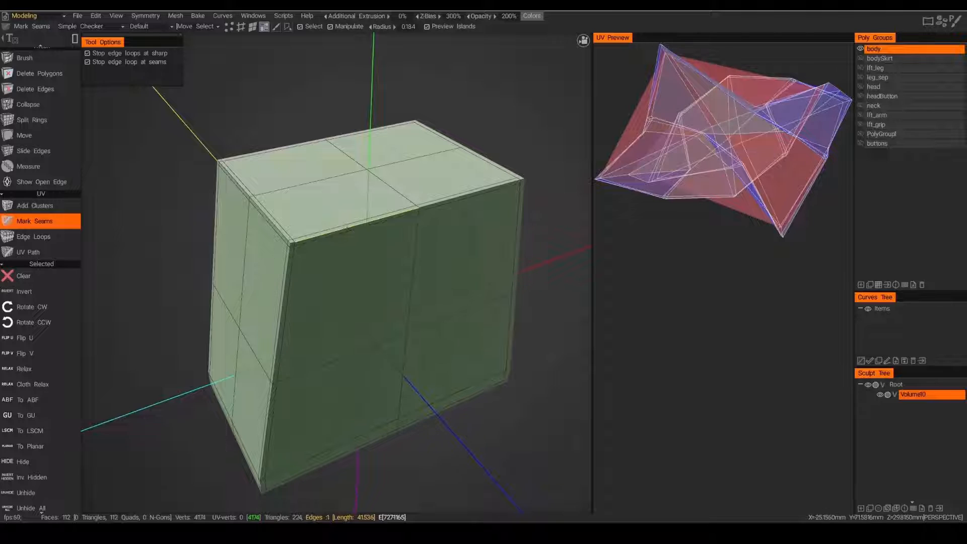
left_click_drag(389, 236, 373, 220, "alt")
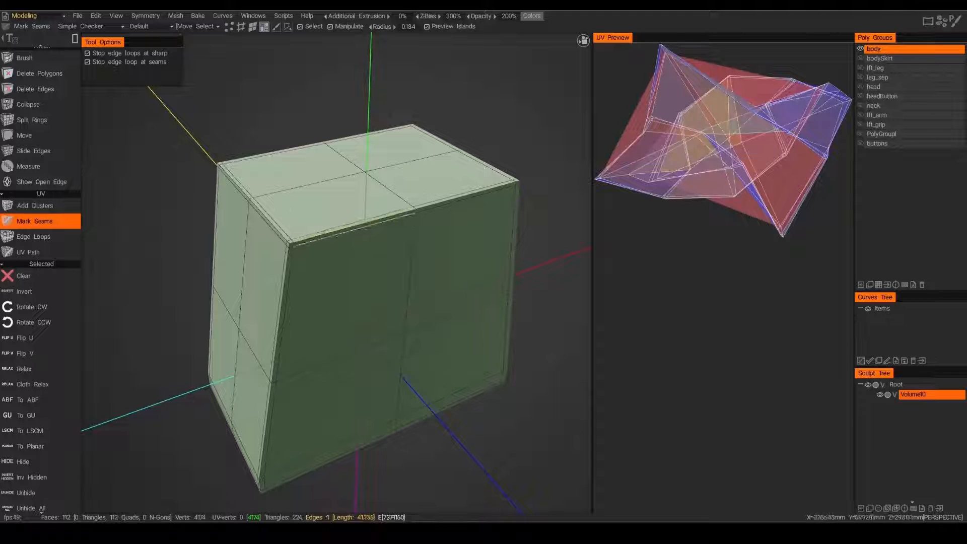
key("shift")
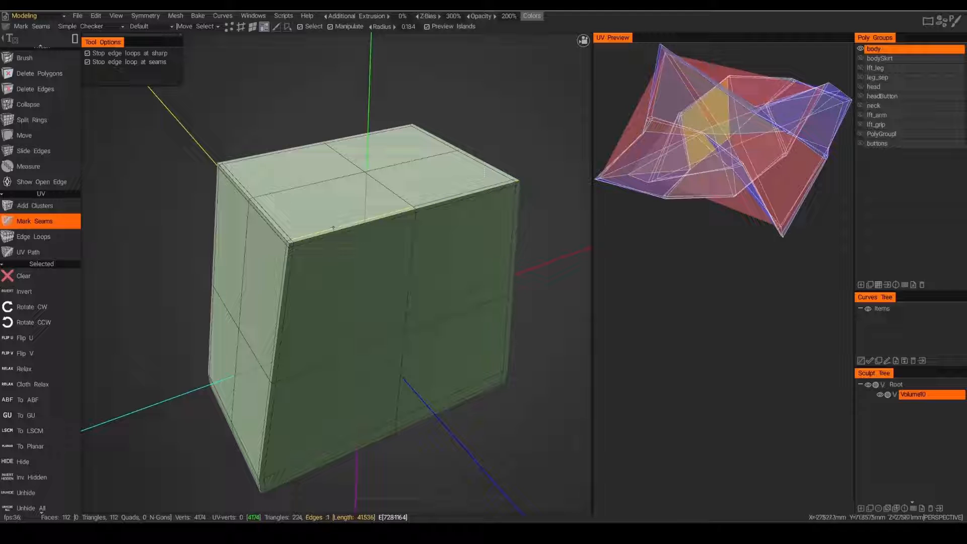
key("shift")
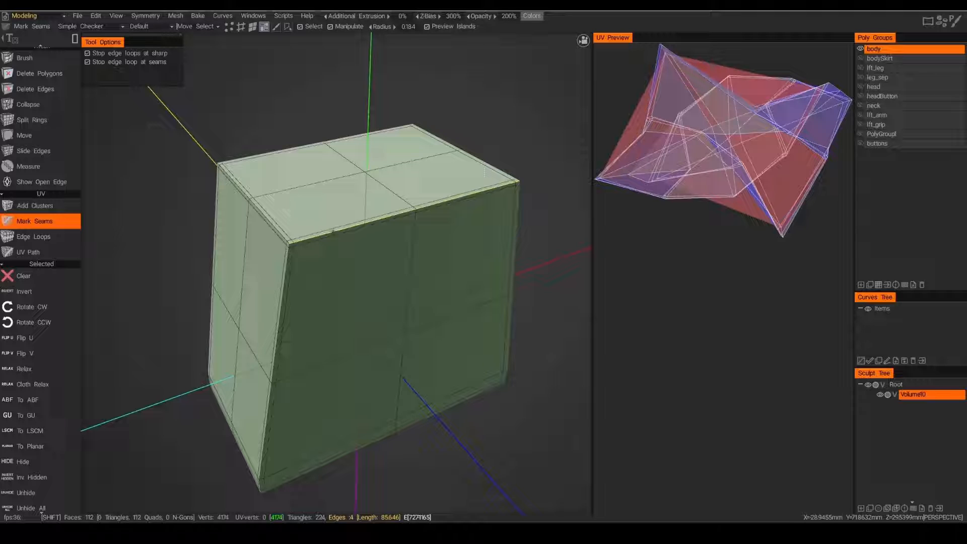
left_click(333, 231, "shift")
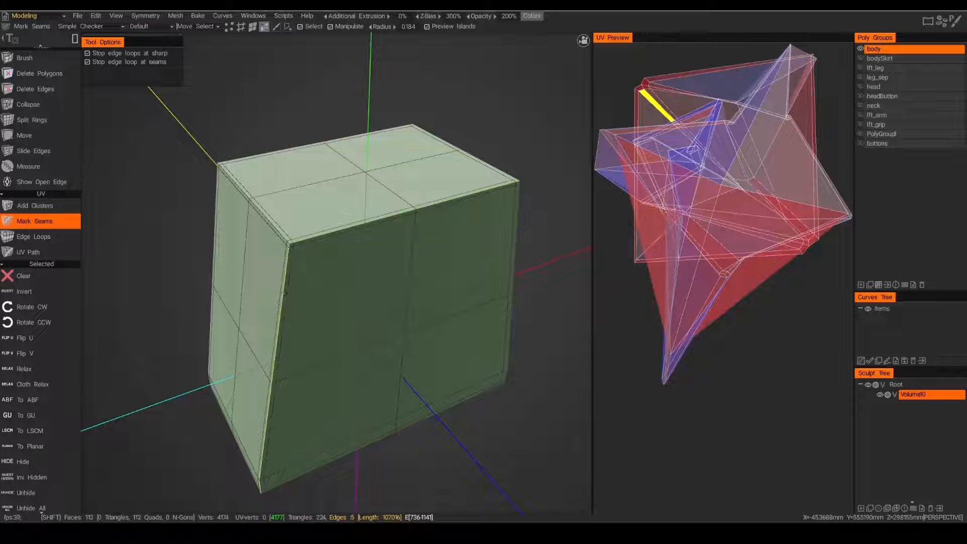
left_click(285, 293, "shift")
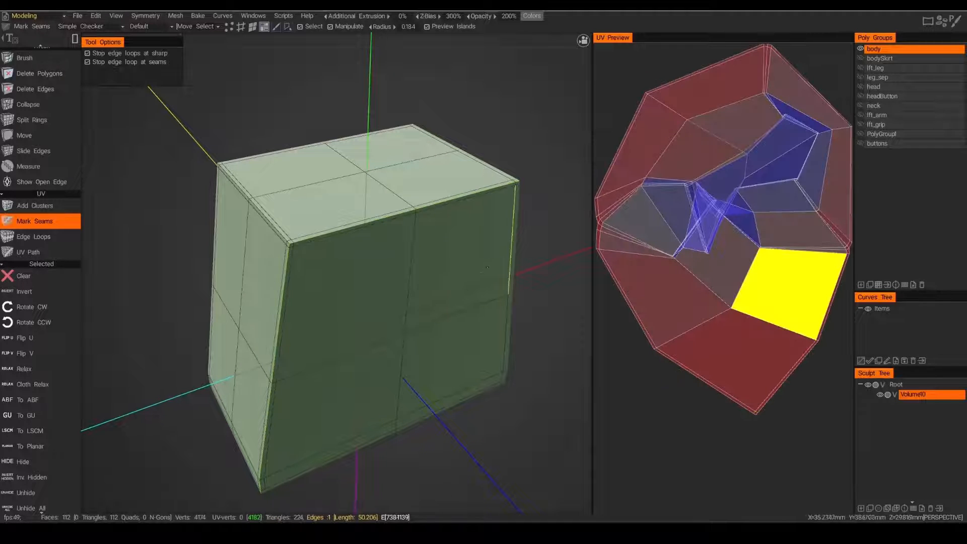
middle_click_drag(499, 258, 451, 278)
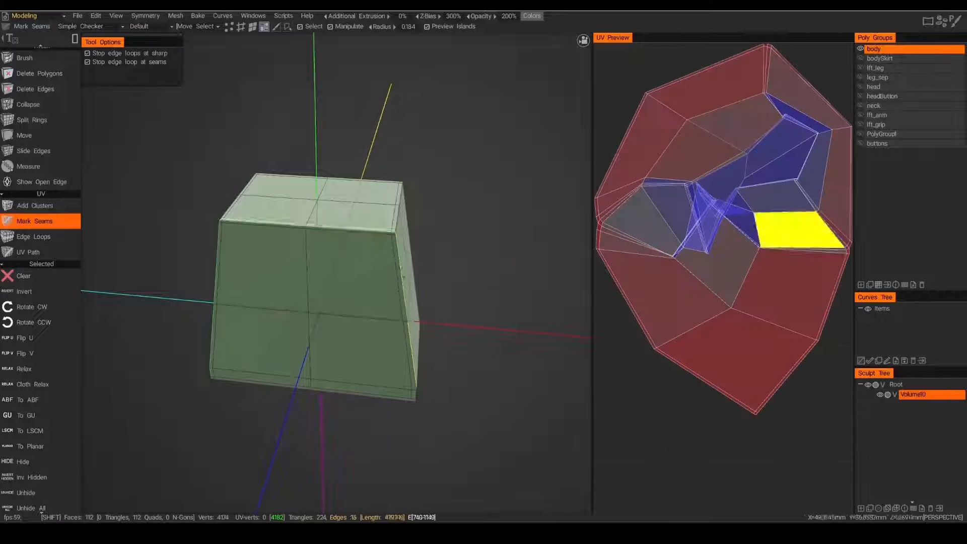
left_click(400, 272, "shift")
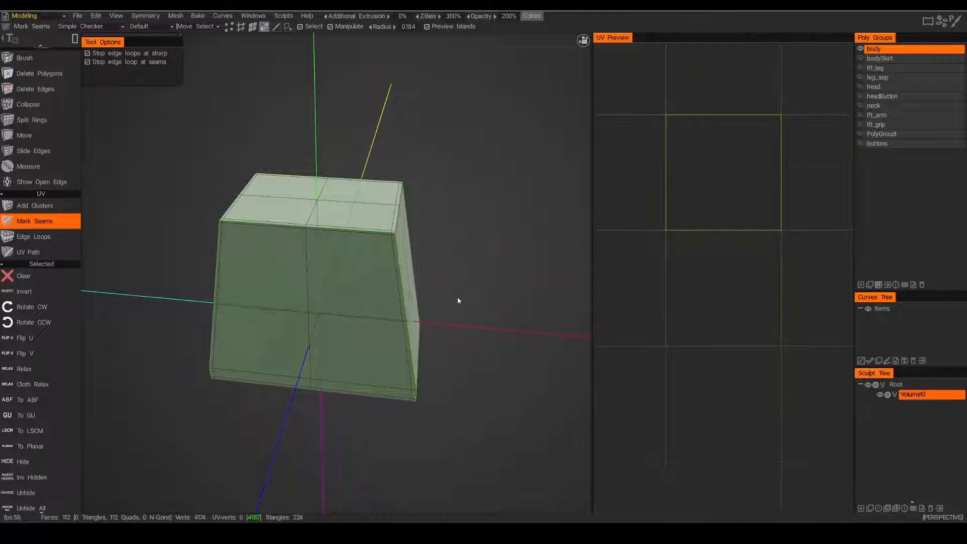
left_click_drag(466, 307, 447, 328)
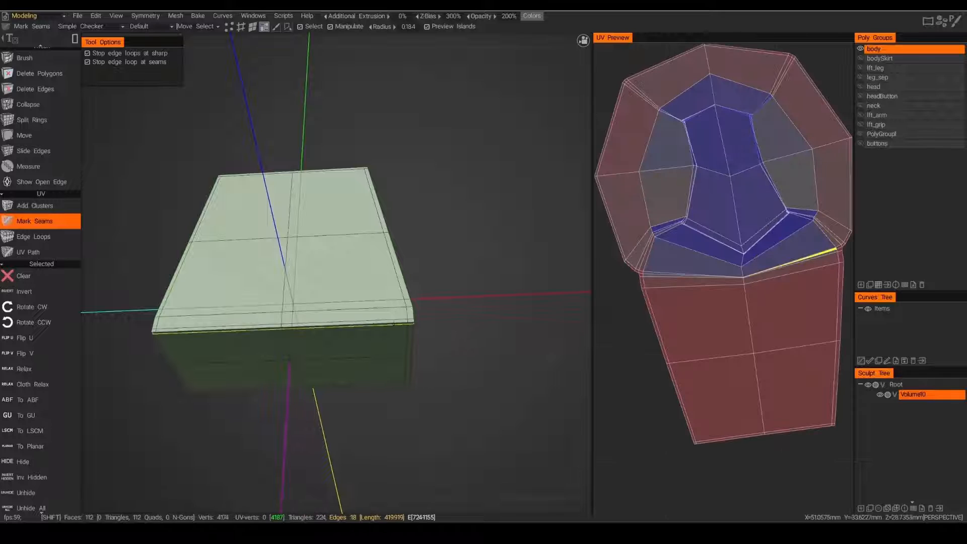
left_click(397, 327, "shift")
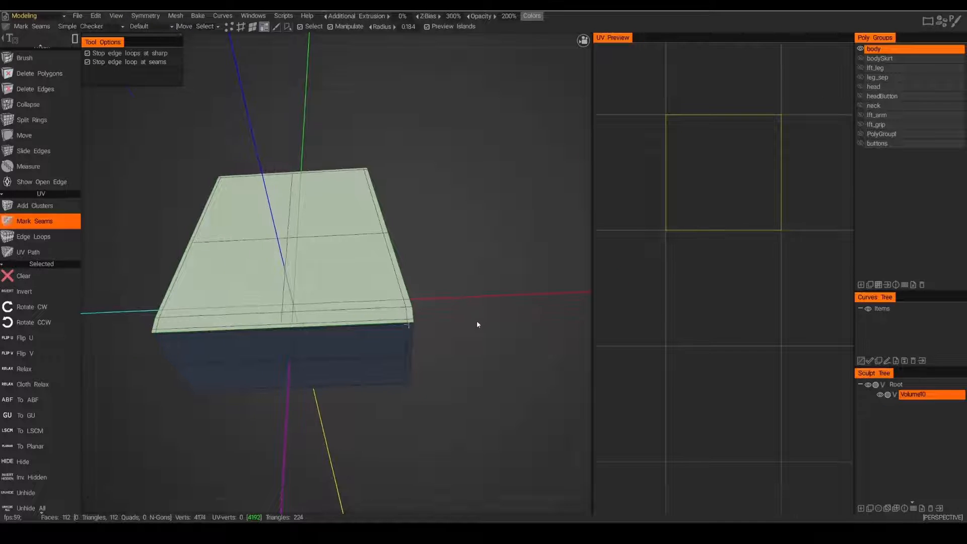
Mark UV seams along the bottom, side and top edge loops of the torso's back face.
left_click_drag(477, 324, 374, 352)
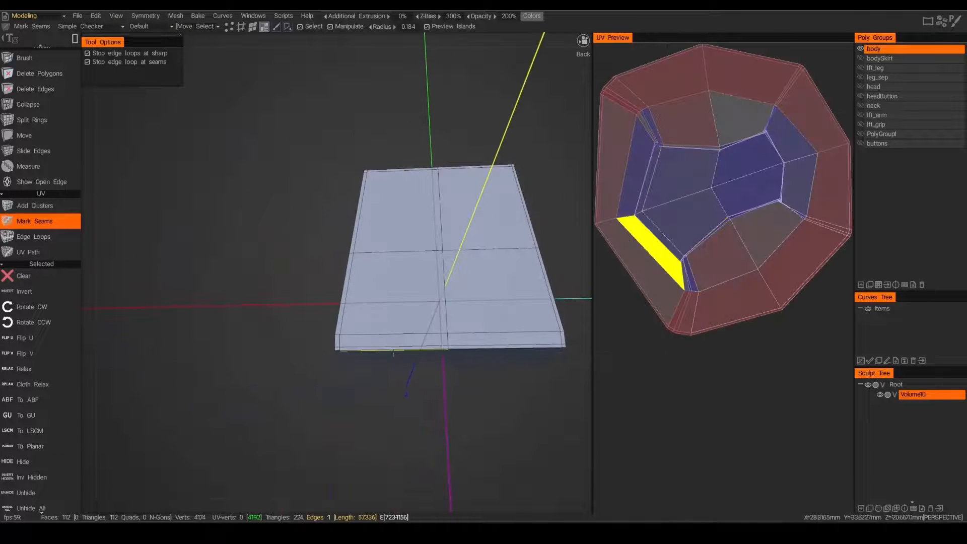
left_click(373, 350, "shift")
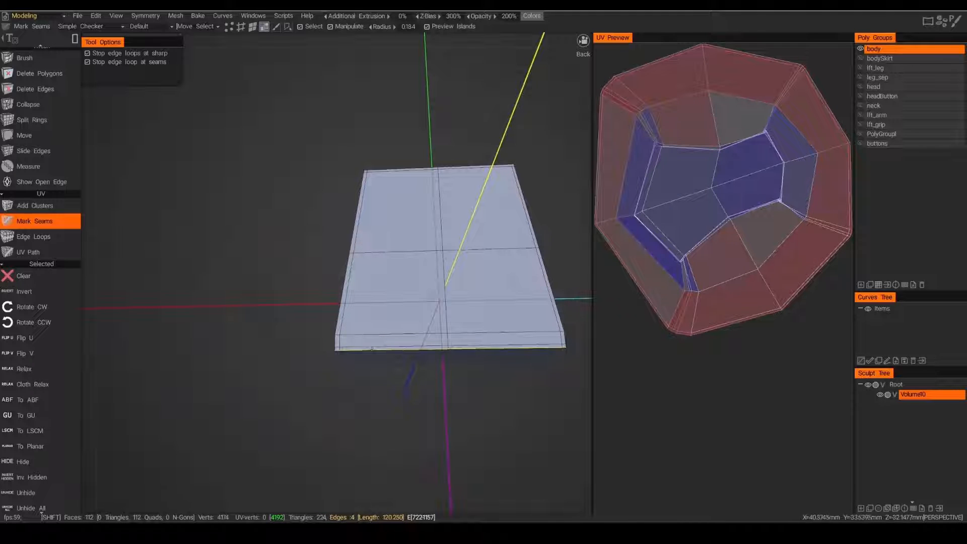
left_click(339, 317, "shift")
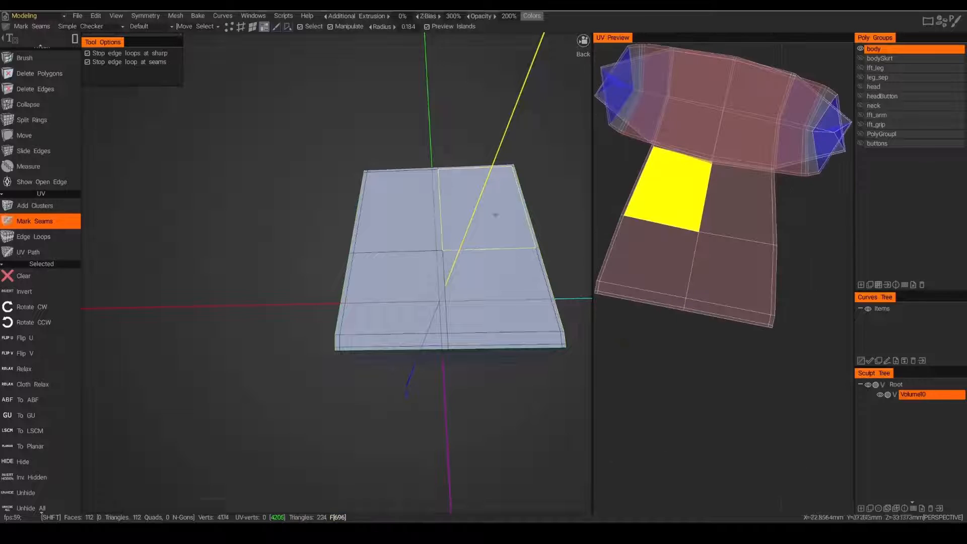
left_click(457, 168, "shift")
left_click_drag(458, 168, 433, 195, "alt")
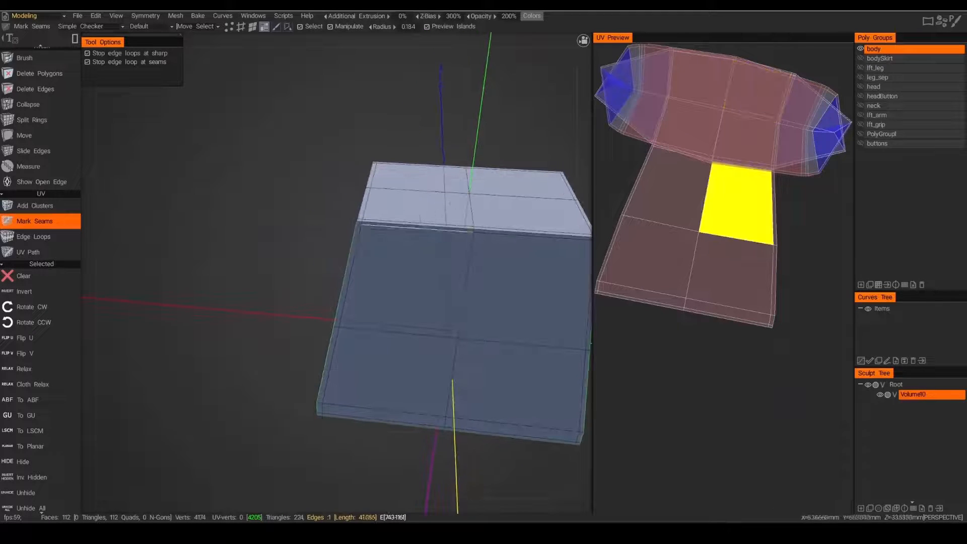
left_click(409, 224, "shift")
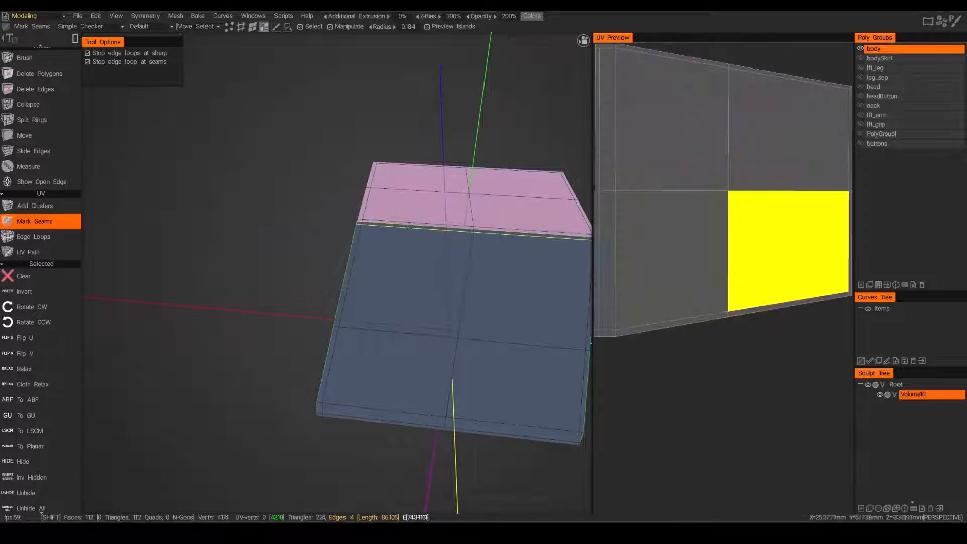
left_click_drag(461, 355, 449, 334, "alt")
left_click_drag(421, 285, 415, 254, "alt")
left_click_drag(385, 288, 339, 274, "alt")
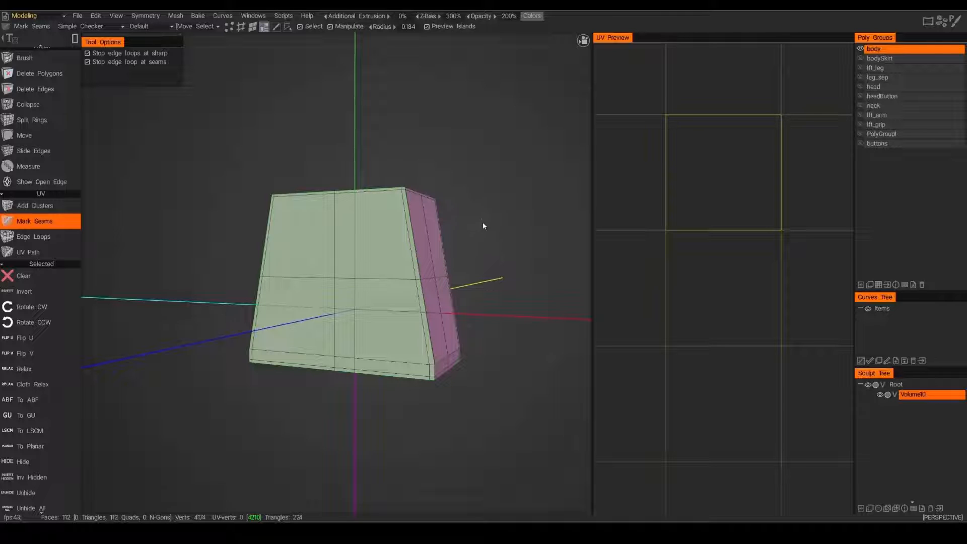
Mark a UV seam along the bottom edge of the torso's side face and check the torso from all around.
left_click_drag(483, 222, 444, 257)
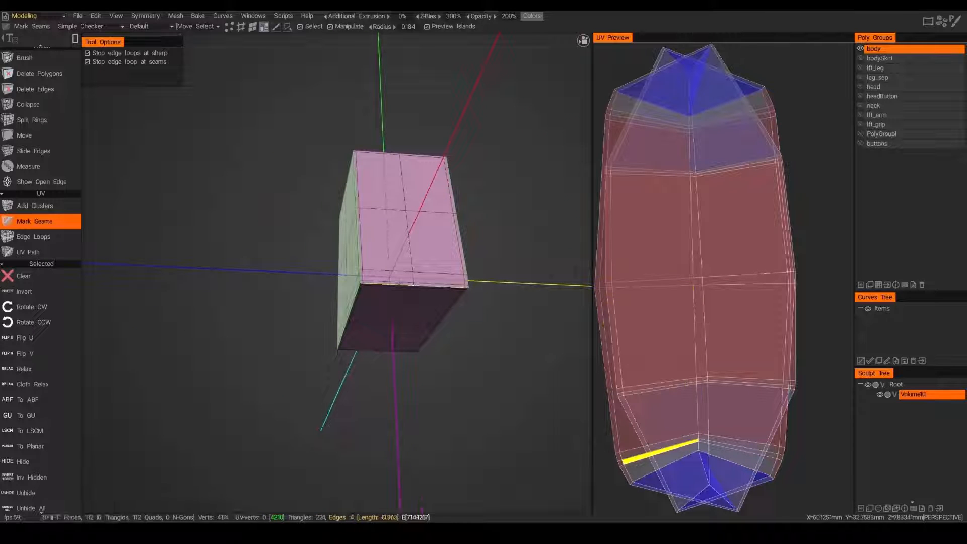
left_click(399, 284, "shift")
left_click_drag(522, 273, 511, 194)
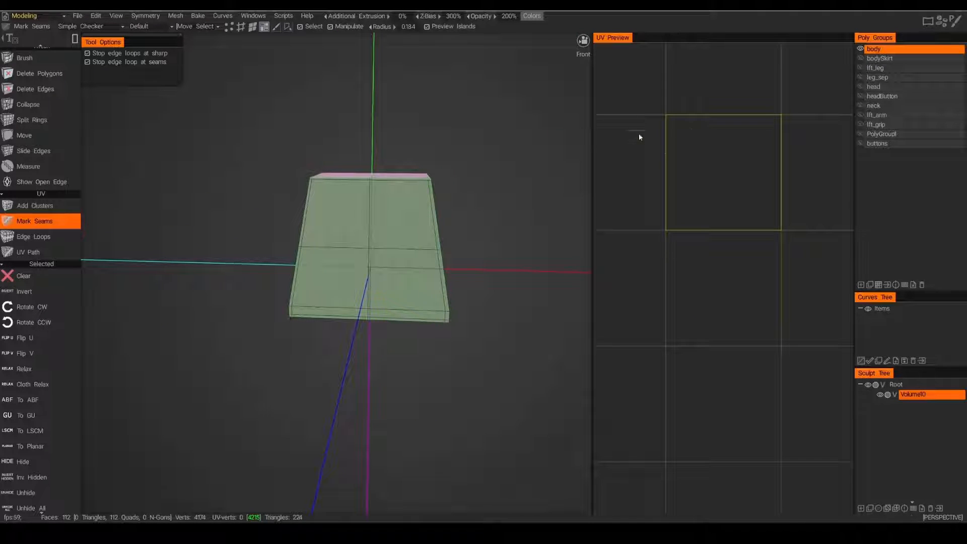
left_click_drag(403, 248, 386, 312, "alt")
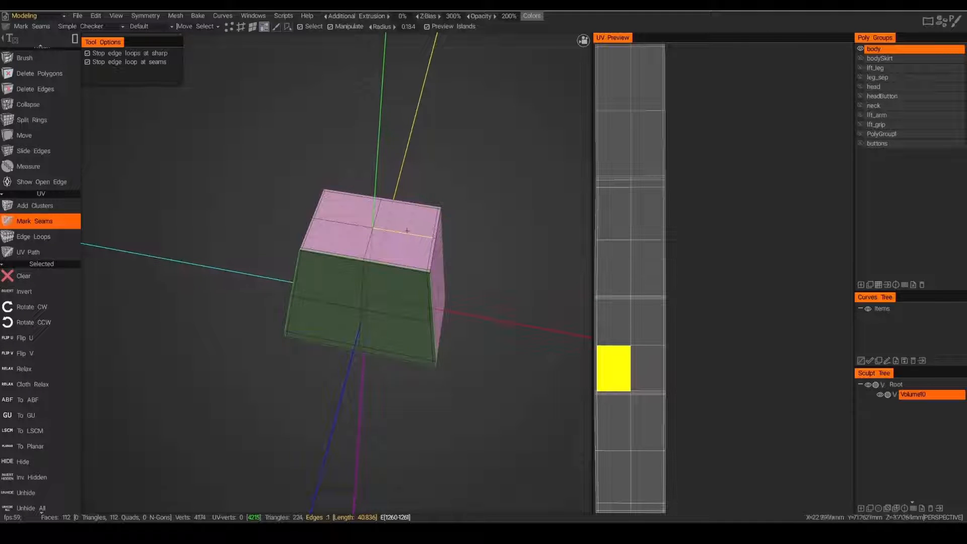
left_click_drag(402, 237, 413, 257, "alt")
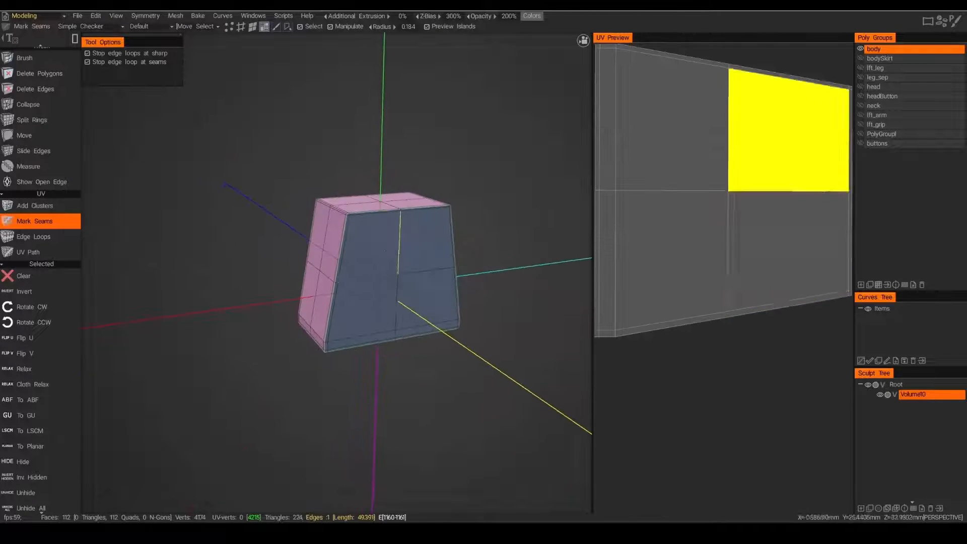
left_click_drag(392, 302, 490, 263, "alt")
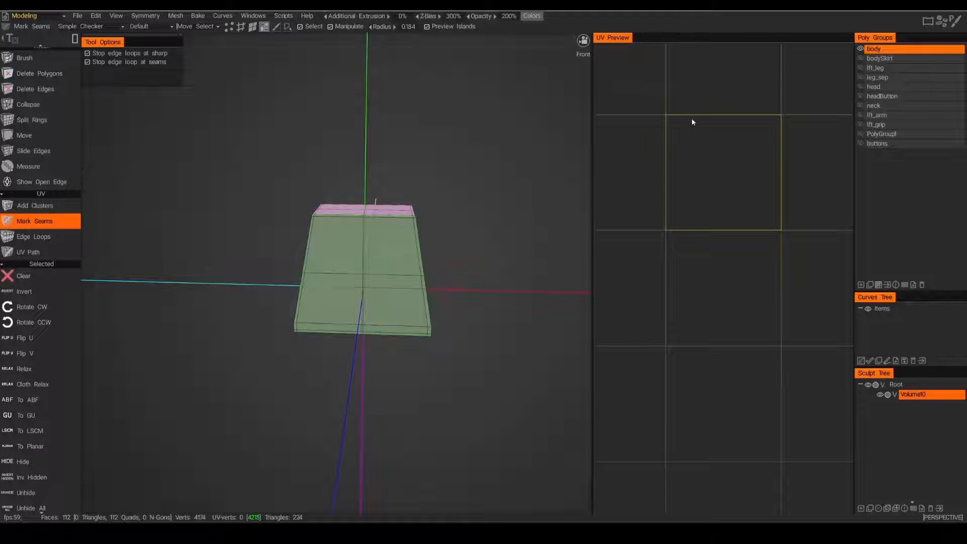
Look for UV Preview in the list of available panels.
left_click(252, 16)
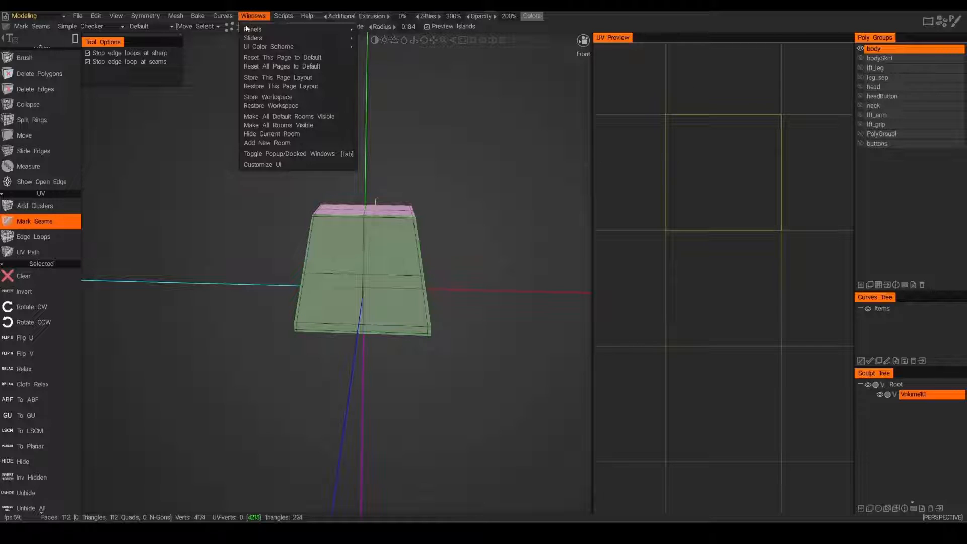
mouse_move(274, 30)
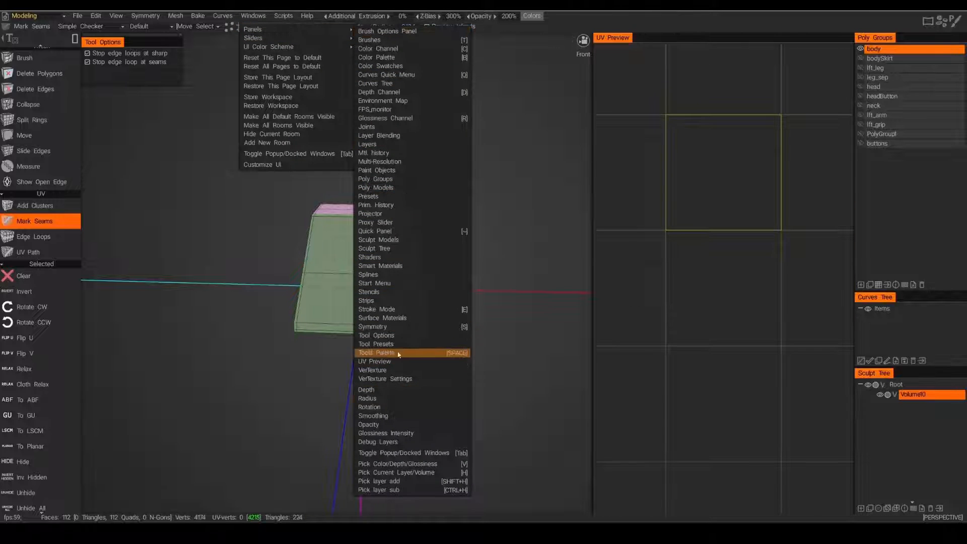
left_click(540, 228)
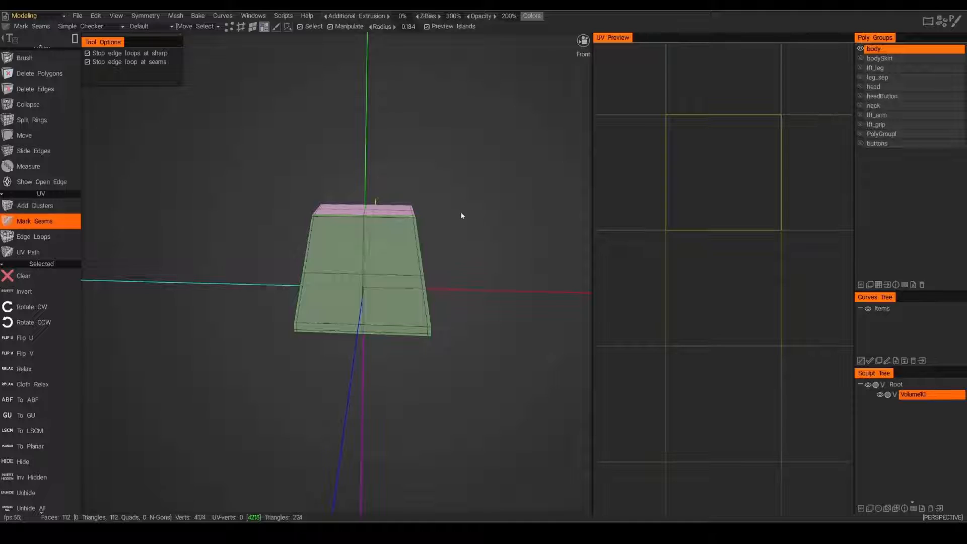
Unwrap the mesh using the marked torso seams.
left_click_drag(478, 213, 402, 294)
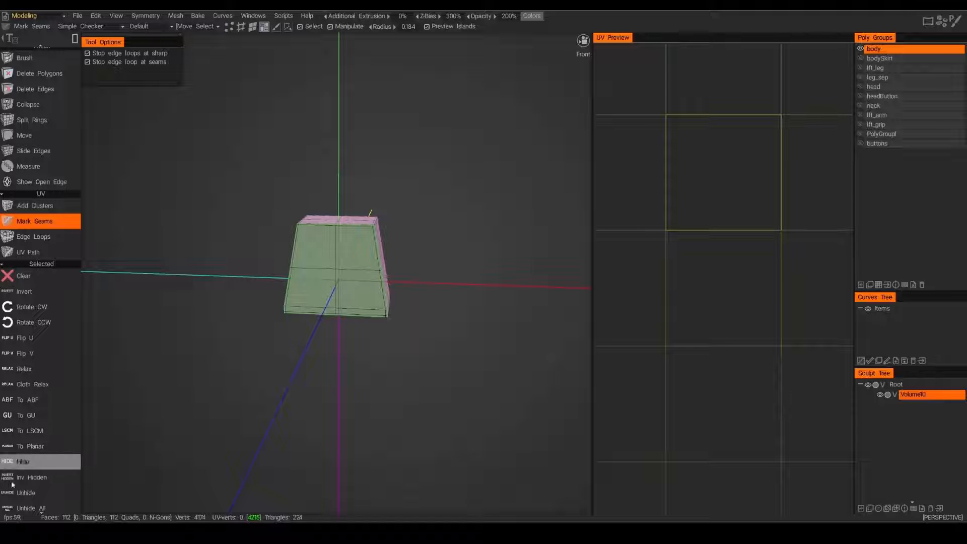
scroll(71, 461, "down", 5)
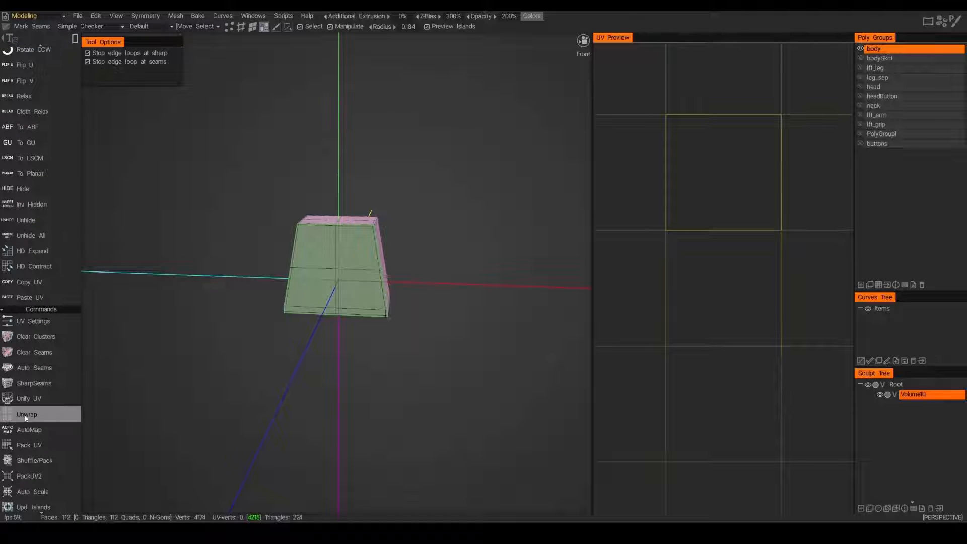
left_click(28, 414)
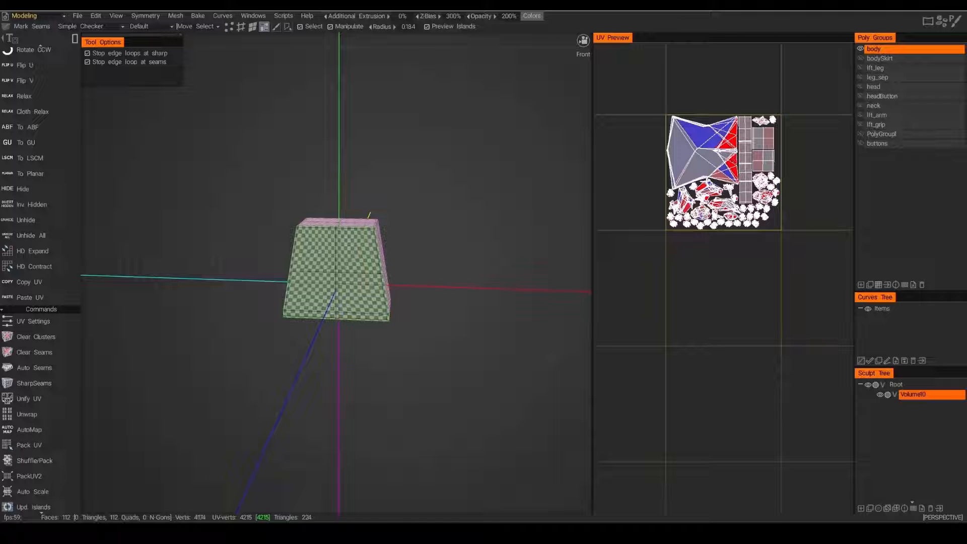
Add a new UV set named NotUVd.
left_click(152, 27)
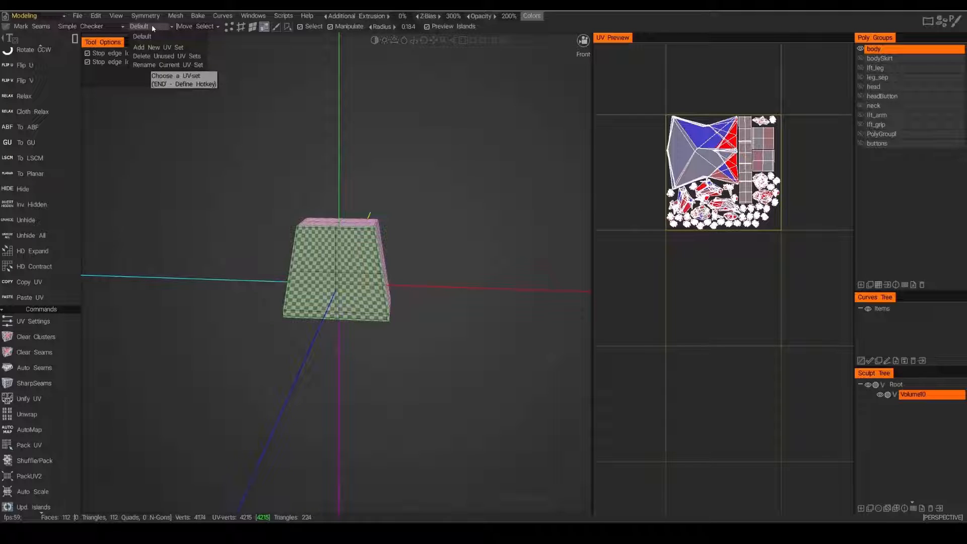
left_click(172, 48)
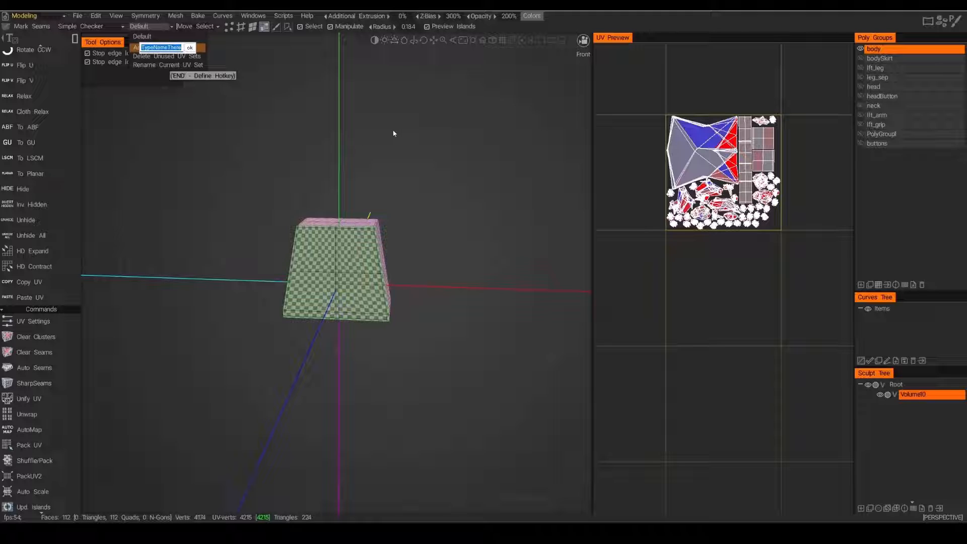
type("NewUVs")
key("Return")
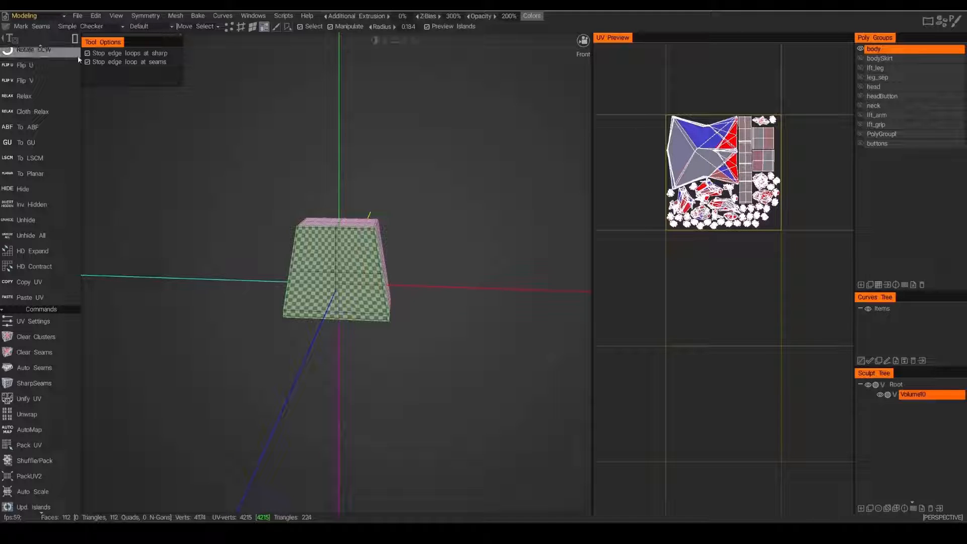
Switch from the rectangle to the freehand stroke mode and move the torso's UV islands outside the UV tile.
left_click(78, 38)
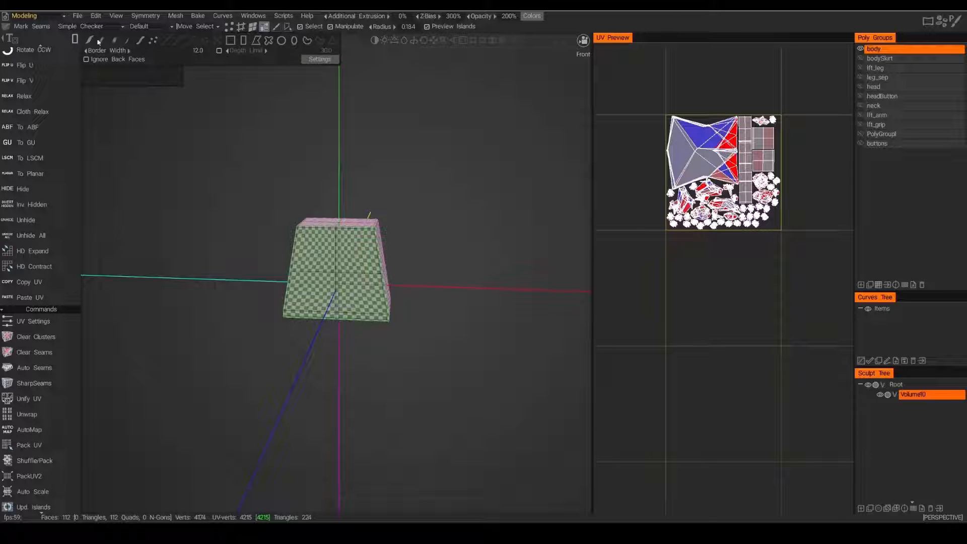
left_click(141, 40)
scroll(394, 157, "up", 3)
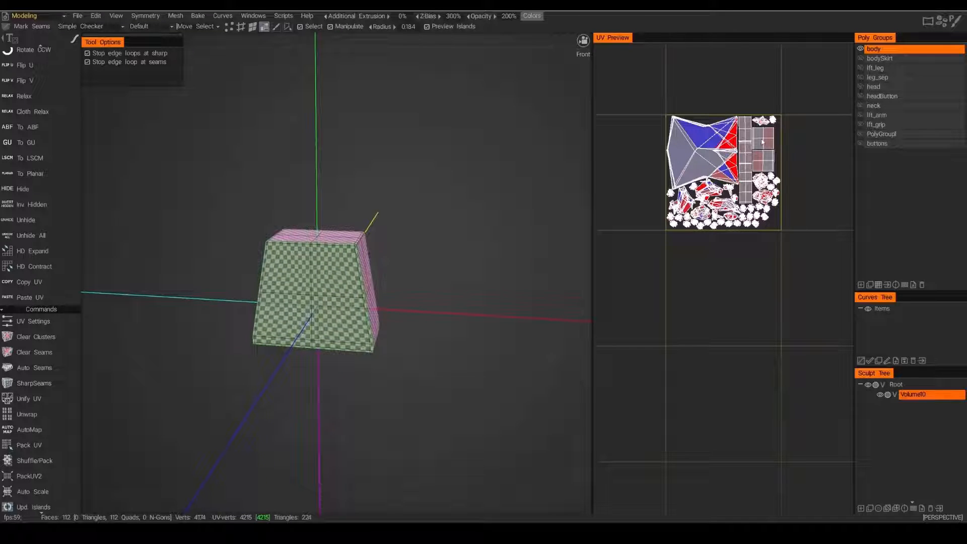
left_click_drag(762, 143, 749, 170, "shift")
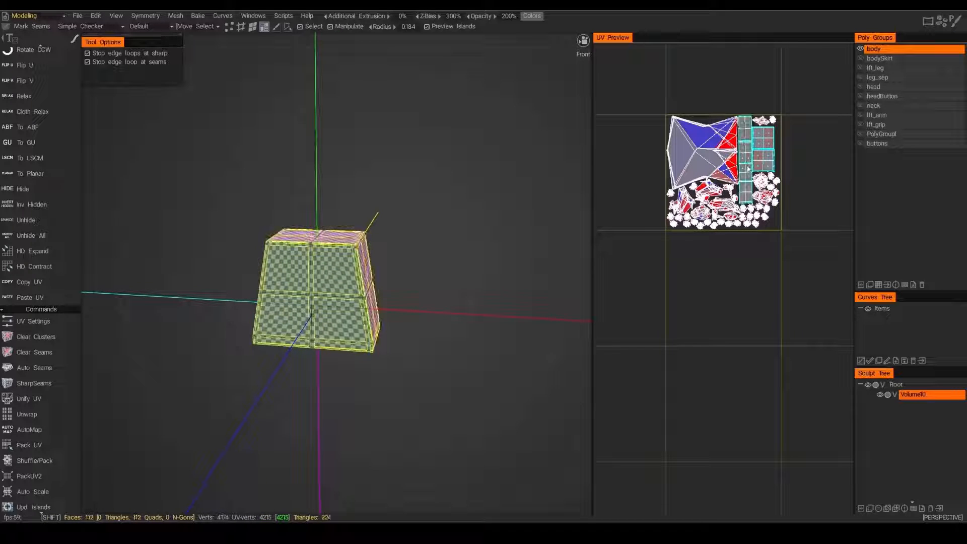
left_click_drag(758, 168, 829, 179)
Select the base plate's large UV island and the leg, grip and stud islands around it, and move them to the NotUVd UV set.
left_click(685, 137)
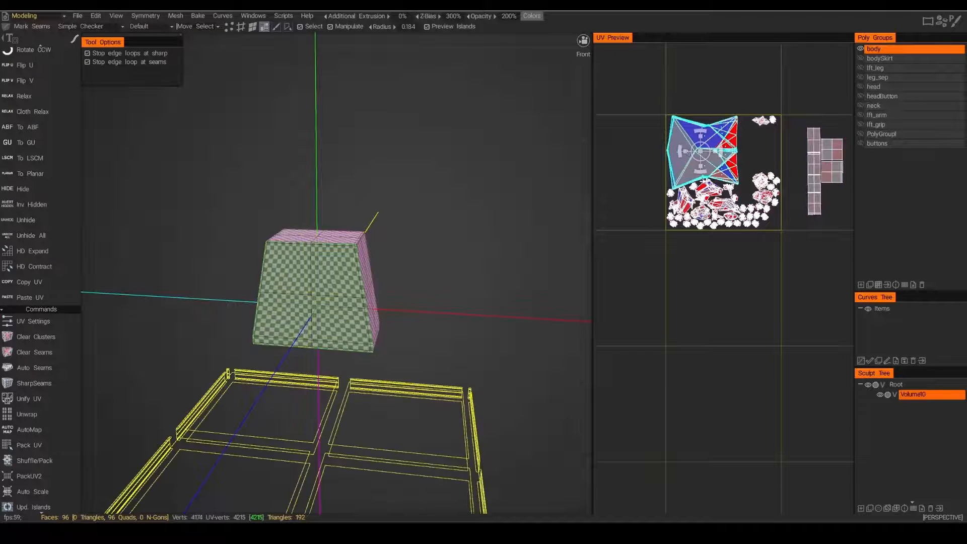
left_click(763, 123, "shift")
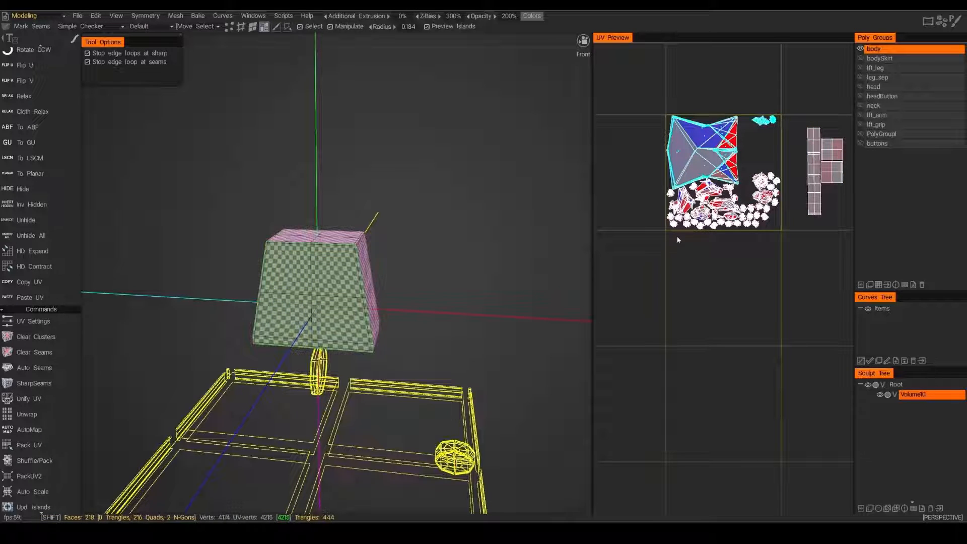
left_click(672, 196, "shift")
left_click(684, 203, "shift")
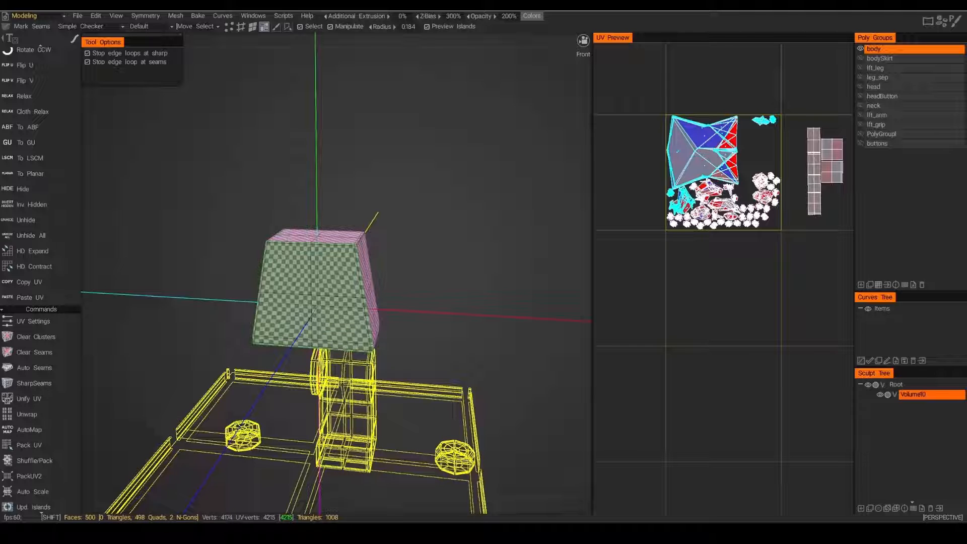
left_click(701, 190, "shift")
left_click(730, 192, "shift")
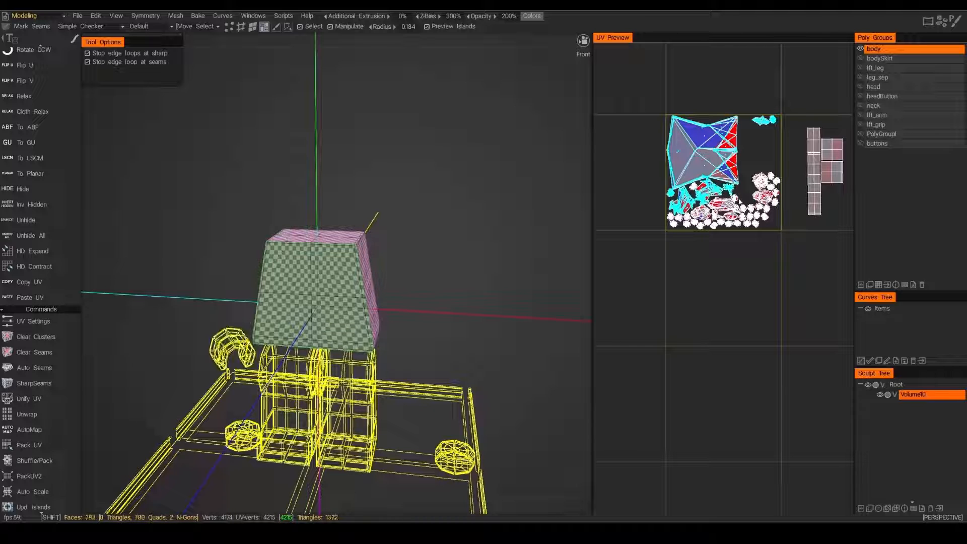
left_click(739, 201, "shift")
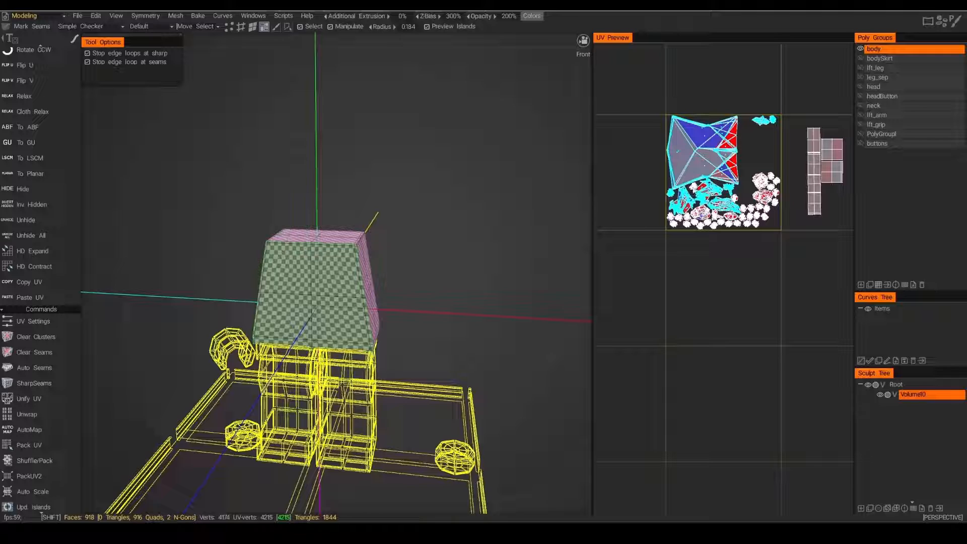
left_click(733, 221, "shift")
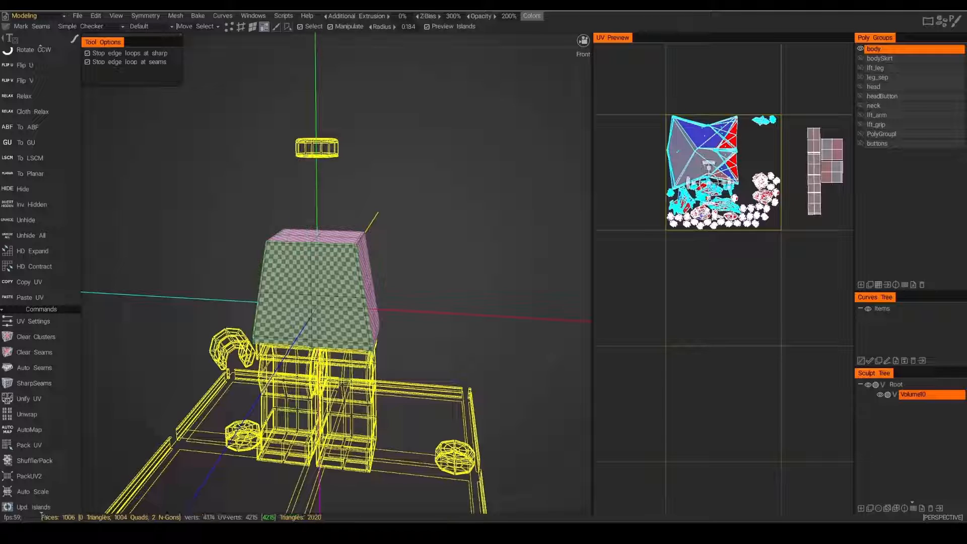
left_click(198, 26)
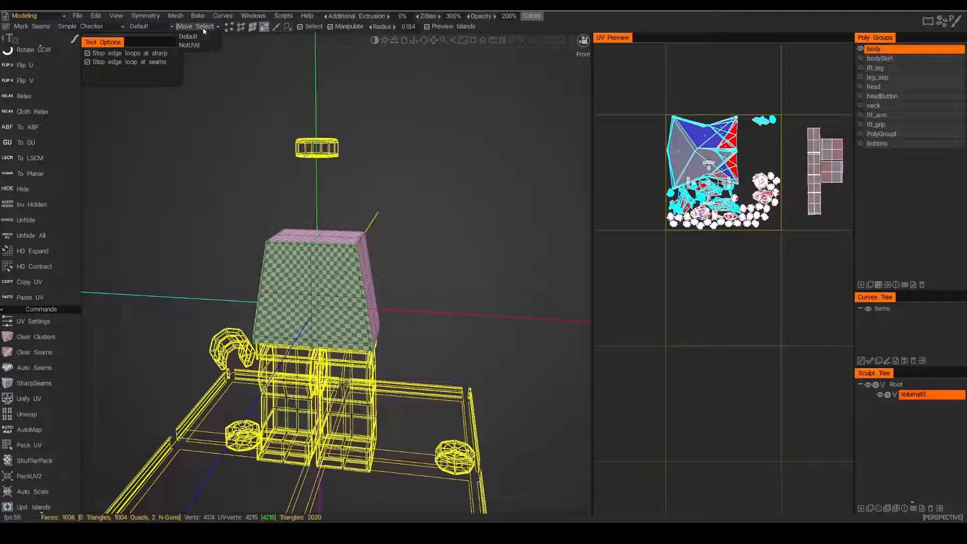
left_click(192, 46)
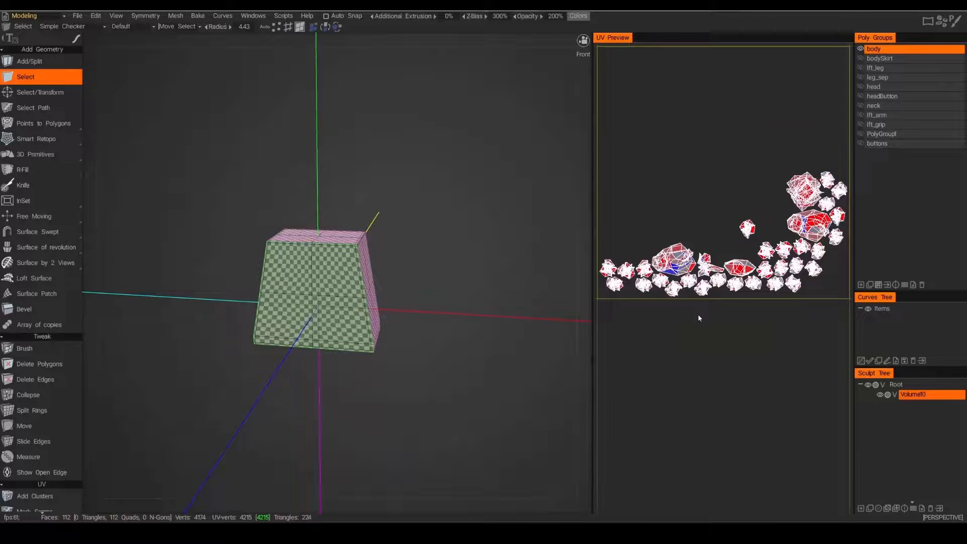
Select the neck, arm, grip and stud UV islands along the tile's lower edge and move them to the NotUVd UV set.
middle_click_drag(700, 319, 717, 286)
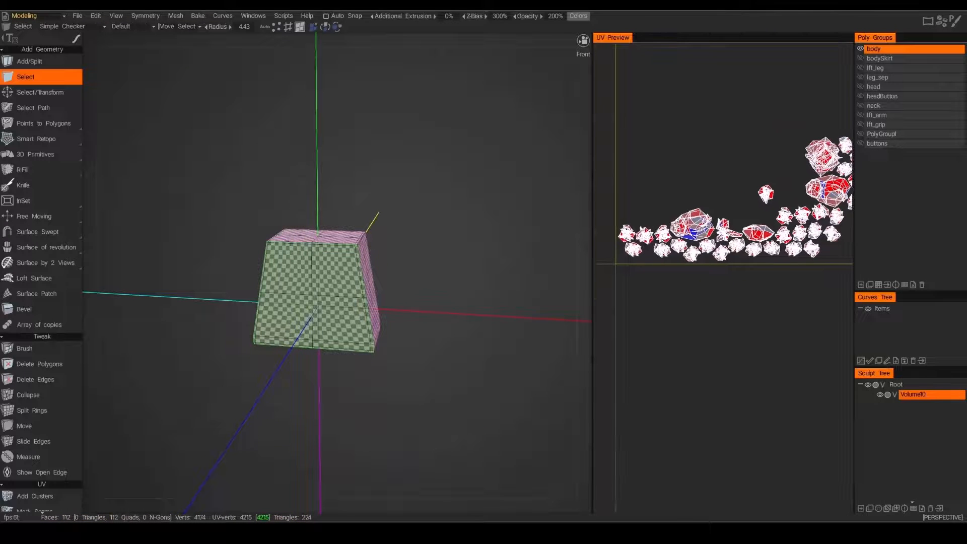
left_click(627, 234, "shift")
left_click(633, 249, "shift")
left_click(644, 235, "shift")
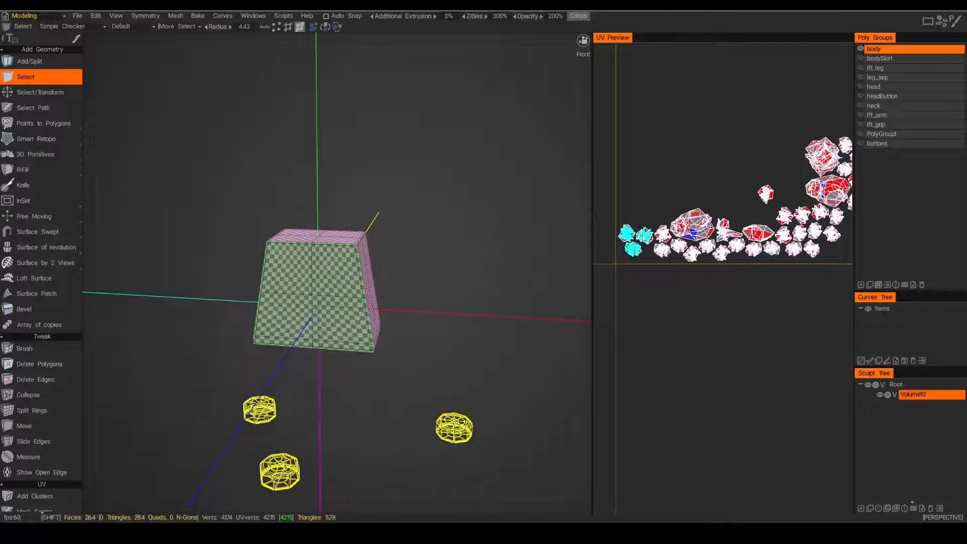
left_click(662, 250, "shift")
left_click(663, 234, "shift")
left_click(679, 246, "shift")
left_click(692, 254, "shift")
left_click(692, 226, "shift")
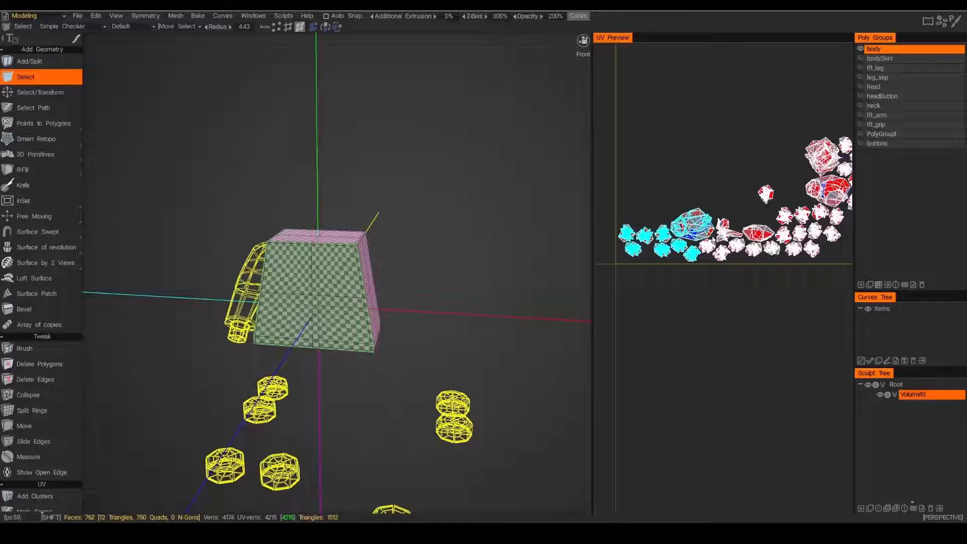
left_click(707, 246, "shift")
left_click(721, 253, "shift")
left_click(725, 231, "shift")
left_click(737, 246, "shift")
left_click(758, 234, "shift")
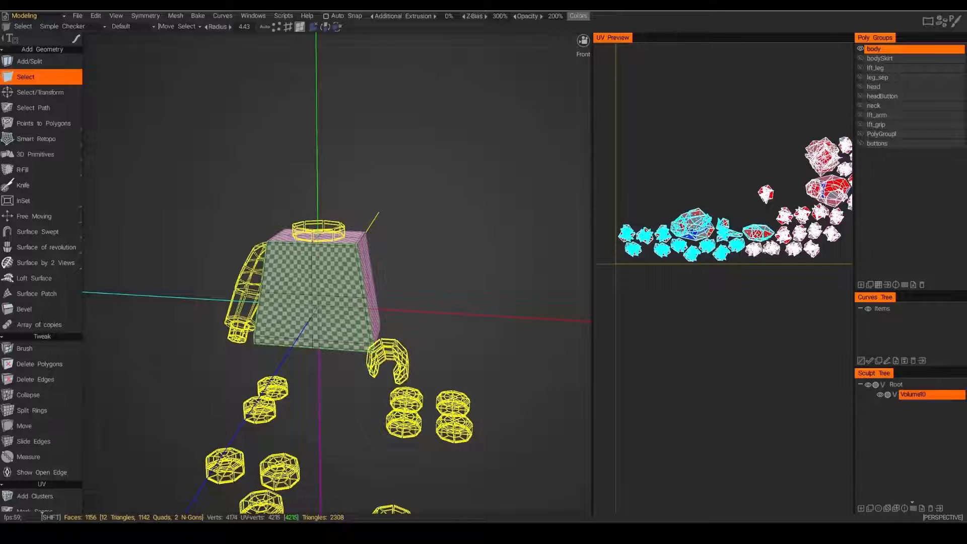
left_click(754, 248, "shift")
left_click(771, 248, "shift")
left_click(783, 234, "shift")
left_click(785, 216, "shift")
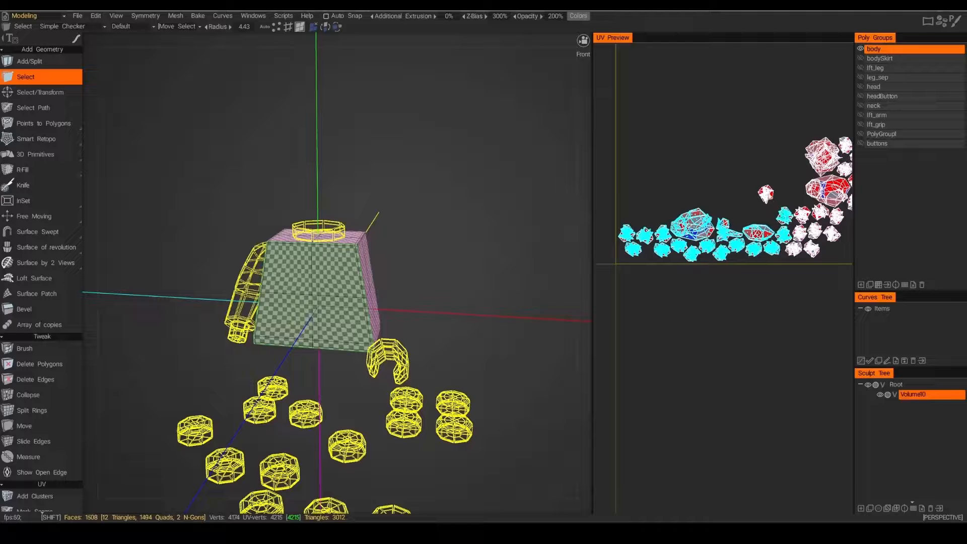
left_click(765, 193, "shift")
left_click(801, 214, "shift")
left_click(799, 233, "shift")
left_click(794, 249, "shift")
left_click(812, 249, "shift")
left_click(814, 231, "shift")
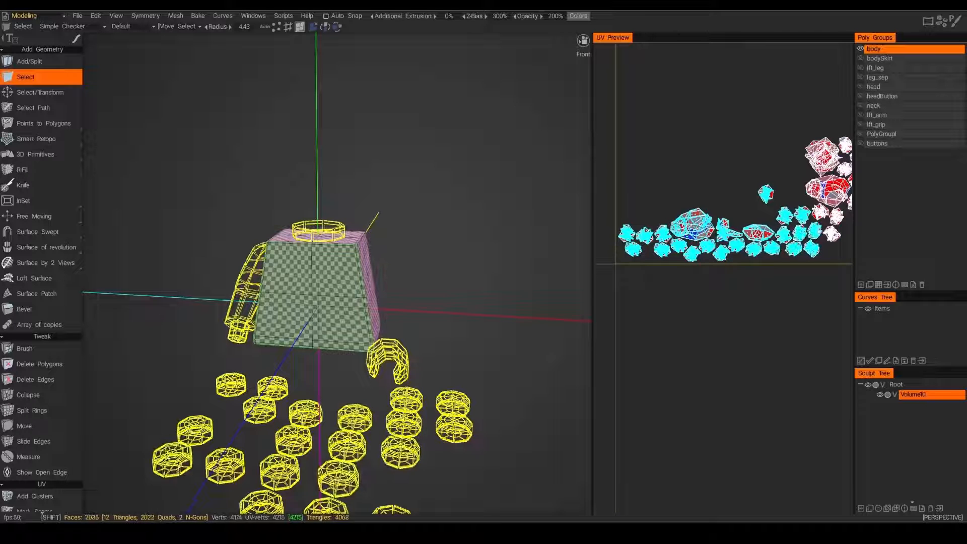
left_click(820, 211, "shift")
left_click(836, 217, "shift")
left_click(832, 233, "shift")
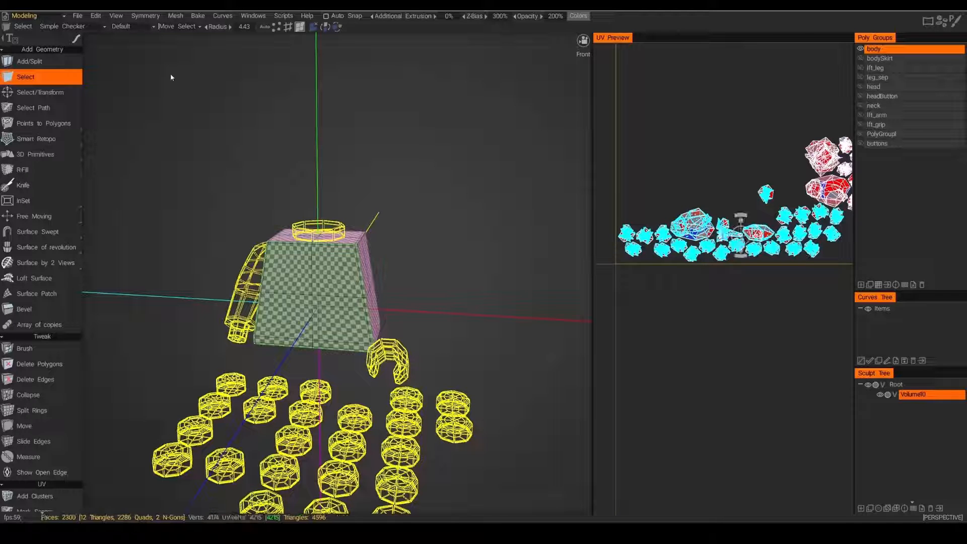
mouse_move(84, 41)
left_click(180, 27)
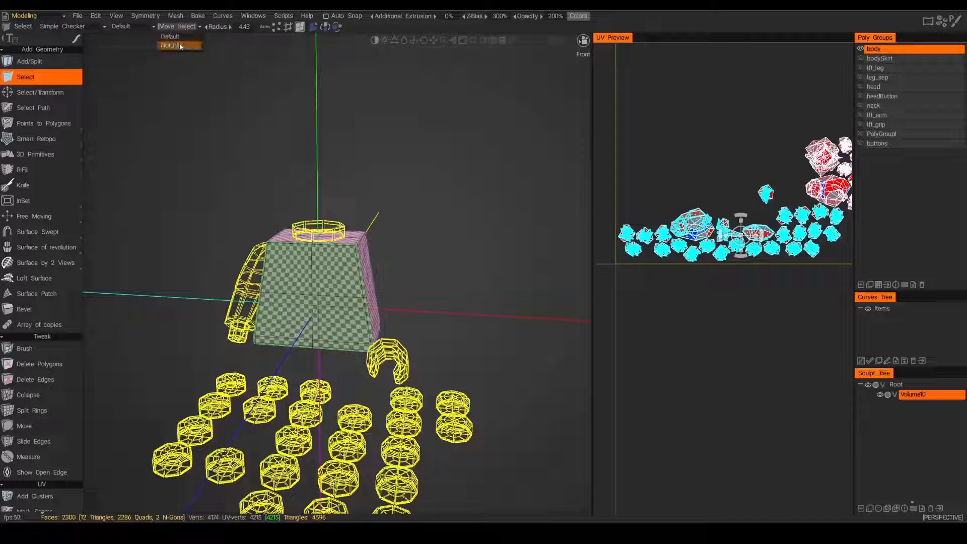
left_click(179, 45)
Select the remaining head, arm and stud UV islands outside the torso's layout and move them to the NotUVd UV set.
middle_click_drag(772, 233, 642, 247)
left_click(699, 173, "shift")
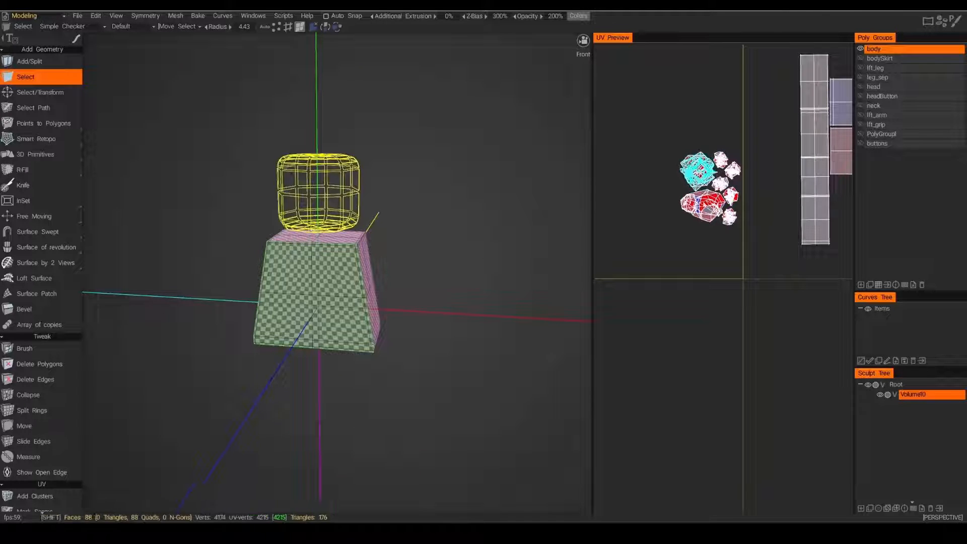
left_click(706, 204, "shift")
left_click(721, 184, "shift")
left_click(722, 160, "shift")
left_click(733, 169, "shift")
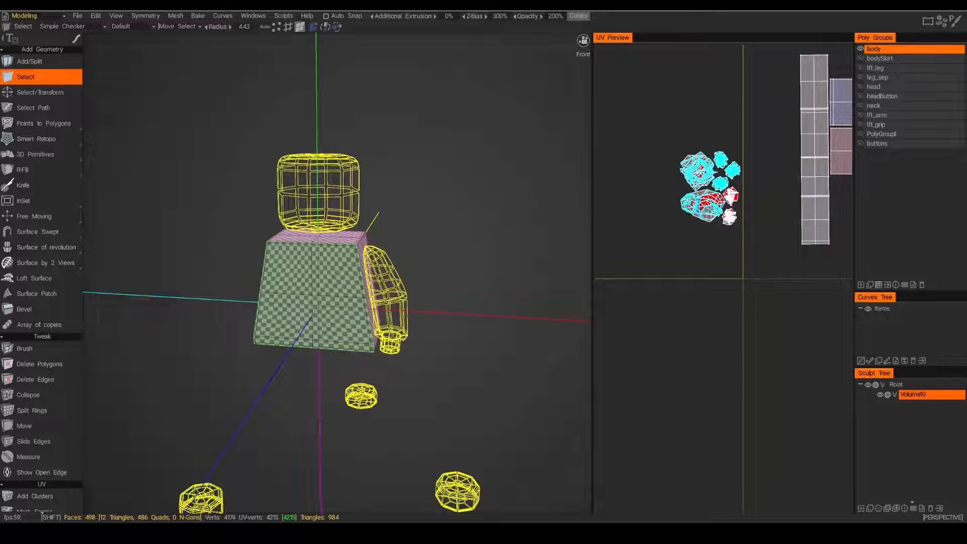
left_click(731, 196, "shift")
left_click(729, 218, "shift")
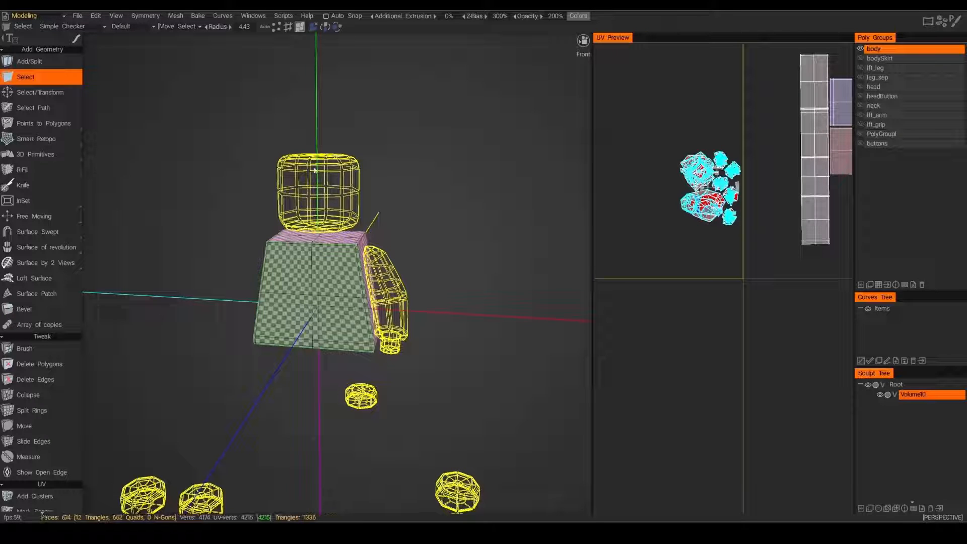
left_click(178, 27)
left_click(181, 45)
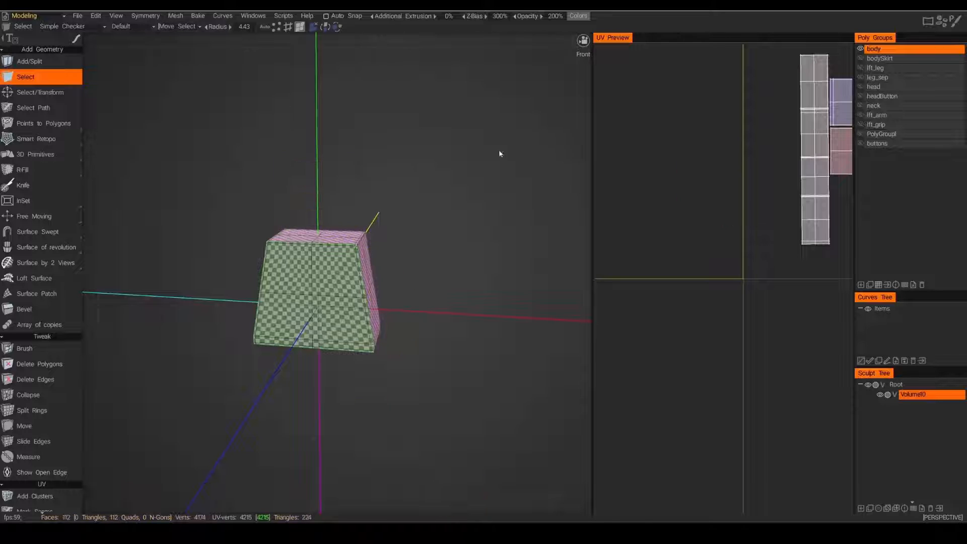
Activate the Mark Seams tool and unwrap the torso so its islands are laid out inside the UV tile.
scroll(719, 200, "down", 5)
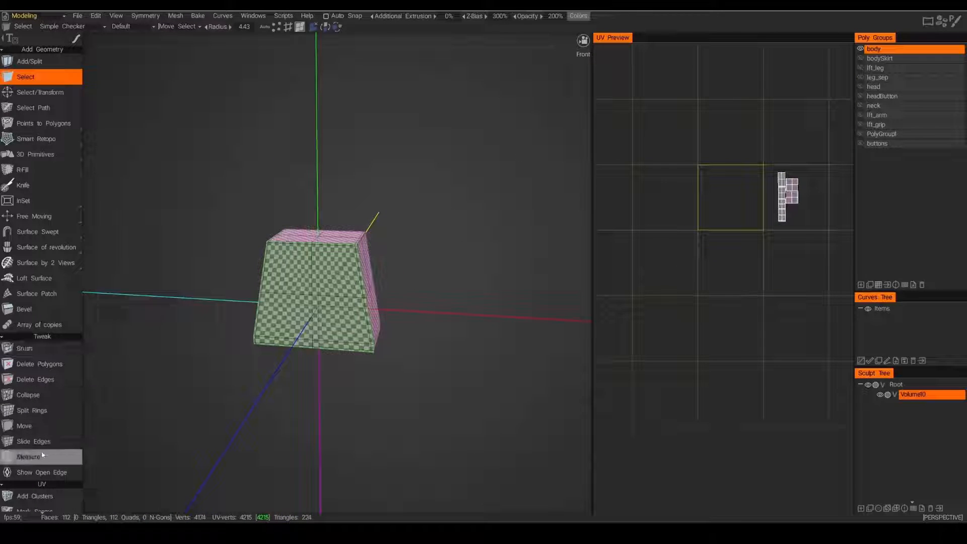
scroll(54, 418, "down", 3)
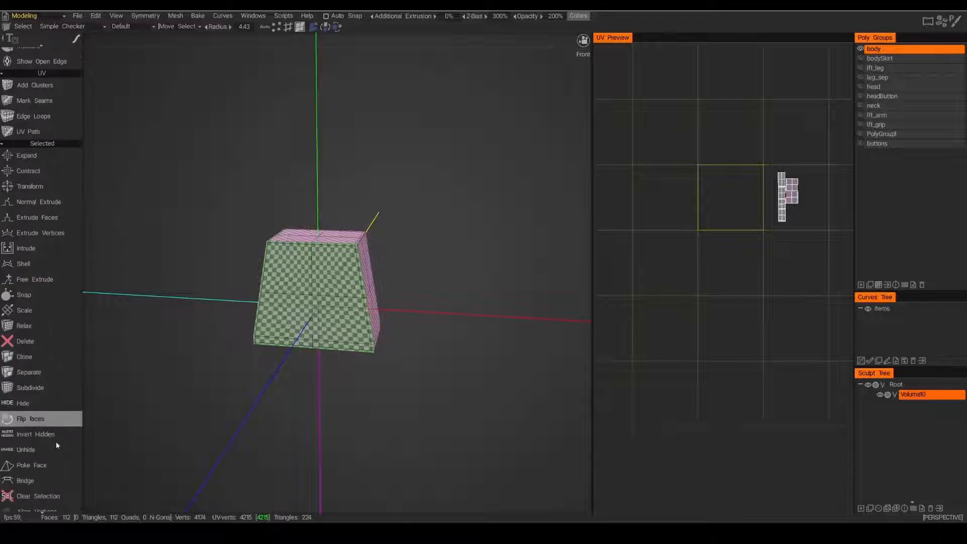
scroll(49, 403, "up", 1)
left_click(36, 246)
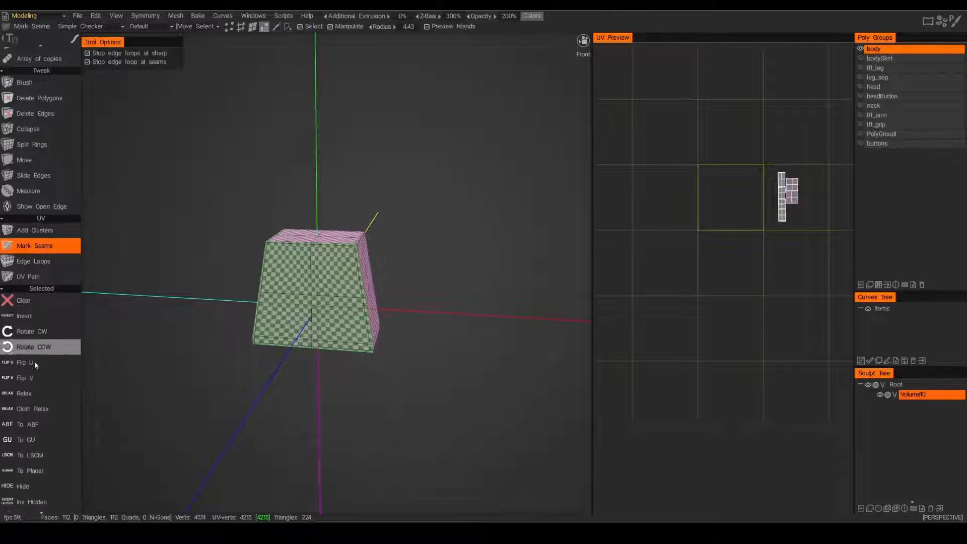
scroll(45, 378, "down", 1)
scroll(45, 383, "down", 2)
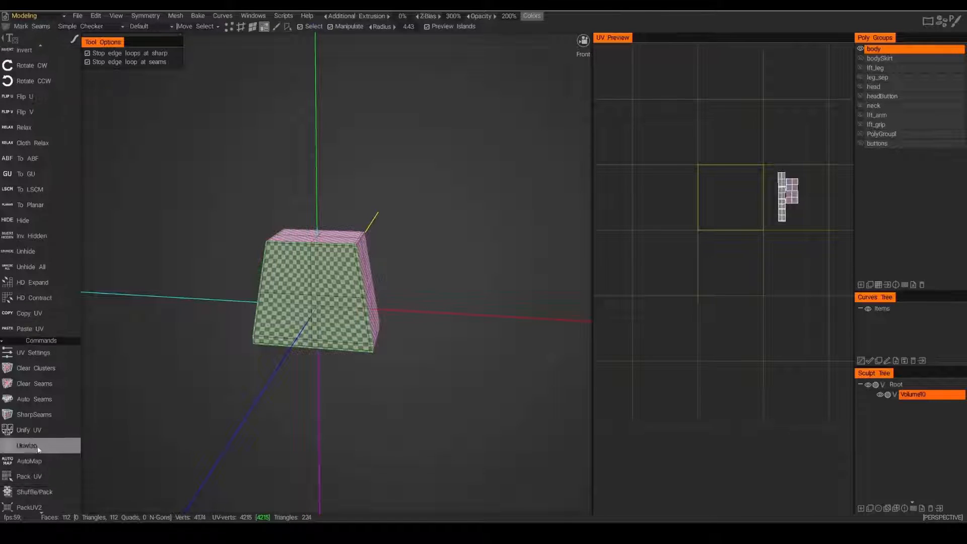
left_click(37, 450)
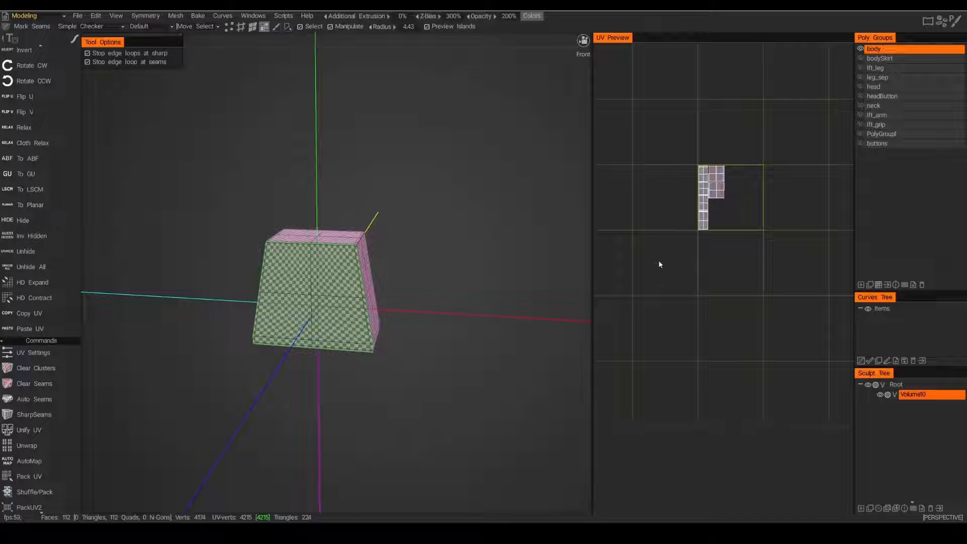
scroll(708, 229, "up", 5)
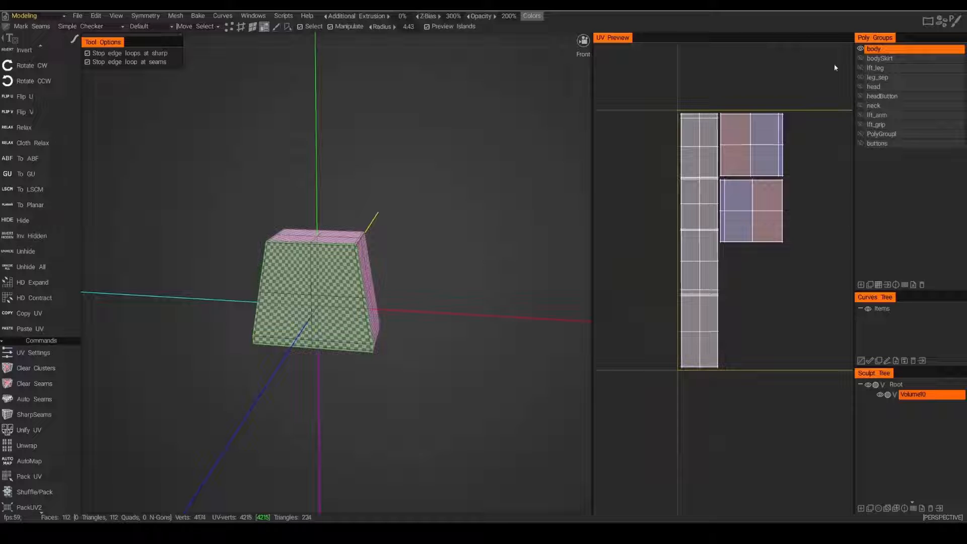
Show the bodySkirt poly group, hide the body group, and make NotUVd the active UV set.
left_click(860, 59)
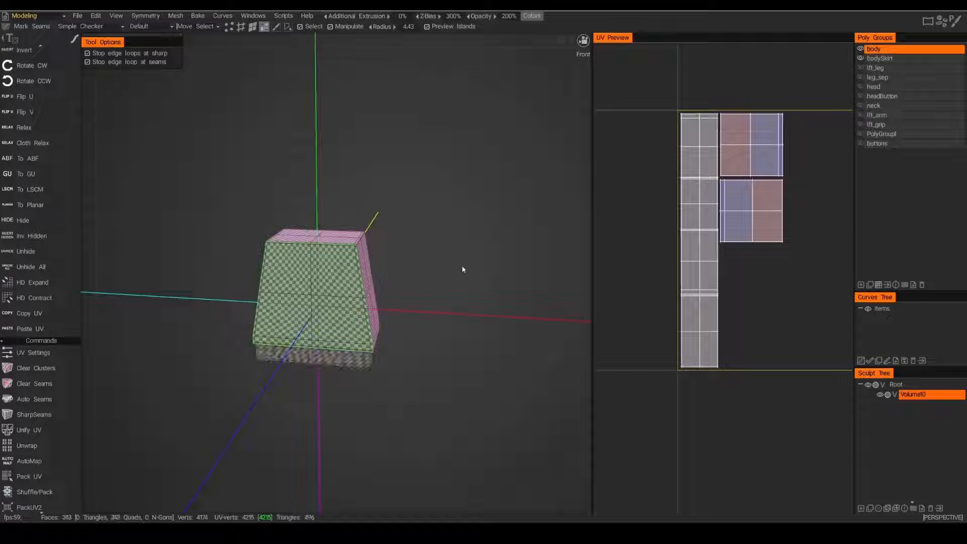
left_click_drag(380, 337, 364, 285, "alt")
middle_click_drag(320, 335, 353, 200, "alt")
left_click_drag(353, 201, 320, 222, "alt")
middle_click_drag(387, 184, 319, 229, "alt")
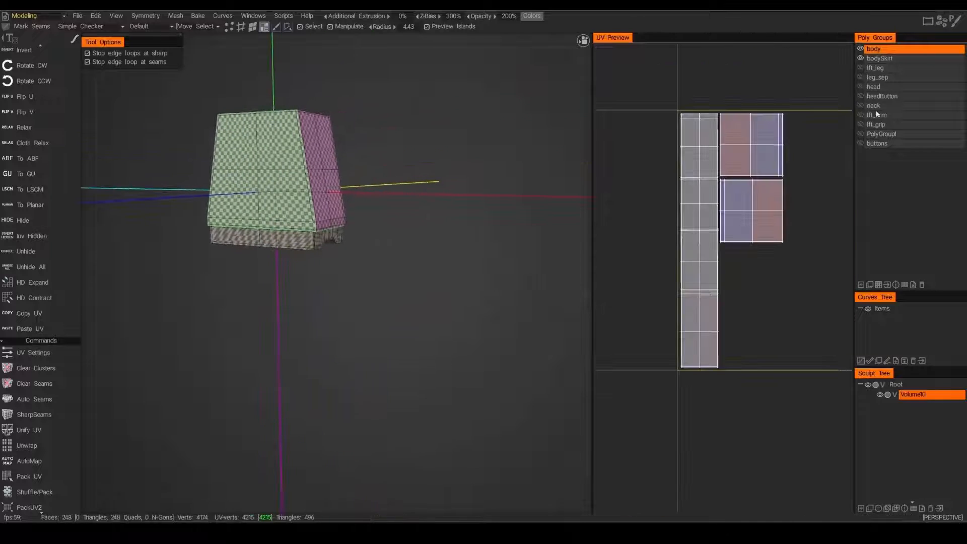
left_click(860, 50)
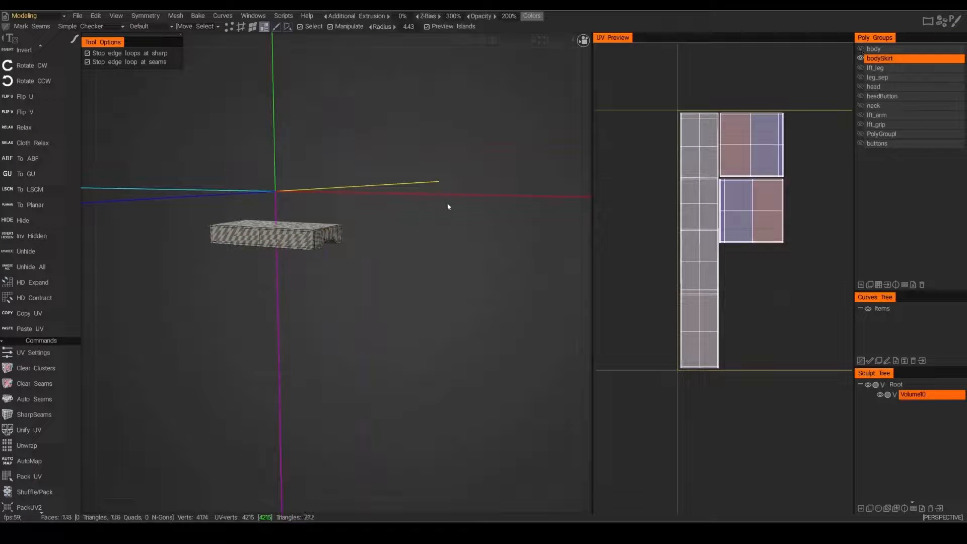
left_click_drag(314, 217, 330, 249, "alt")
right_click_drag(267, 247, 307, 255, "alt")
middle_click_drag(289, 222, 478, 301, "alt")
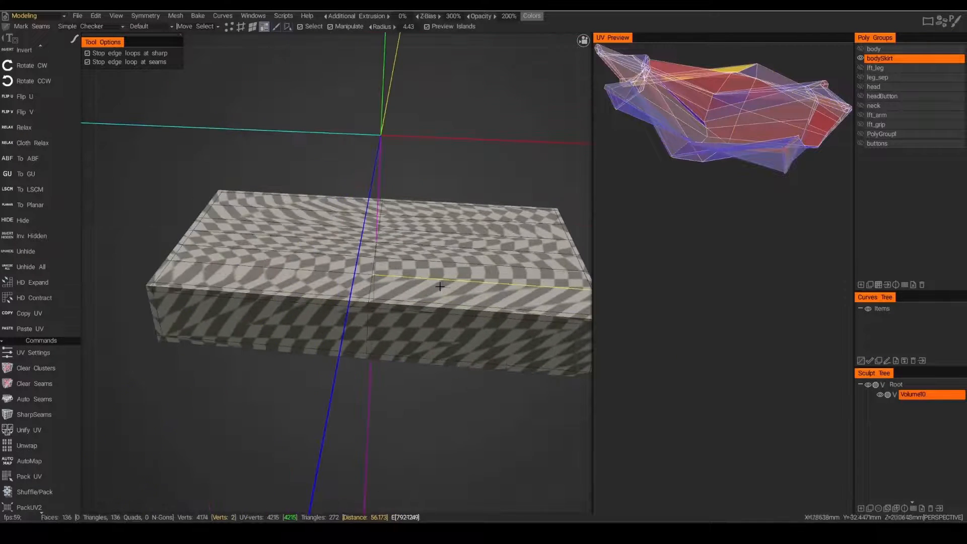
right_click_drag(454, 295, 355, 282, "alt")
left_click_drag(355, 282, 382, 287, "alt")
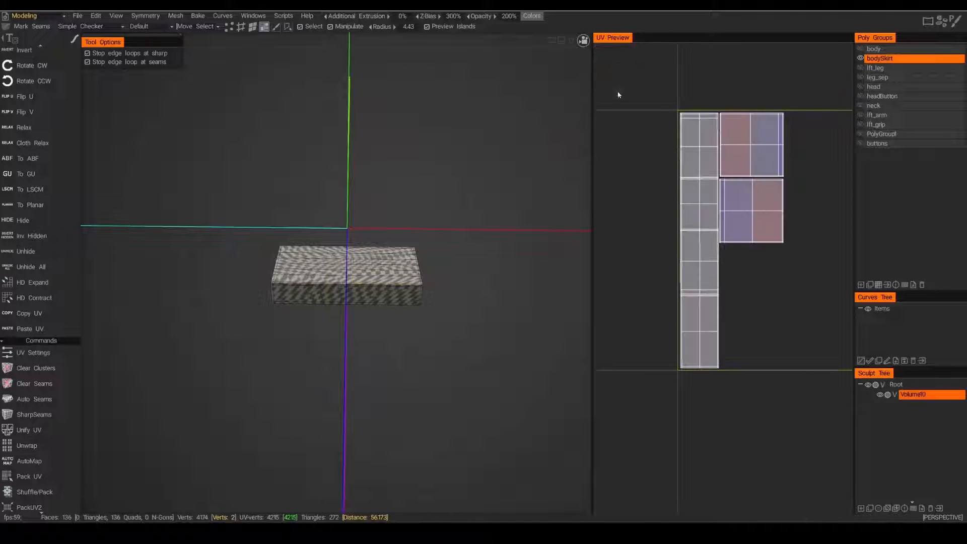
left_click(148, 28)
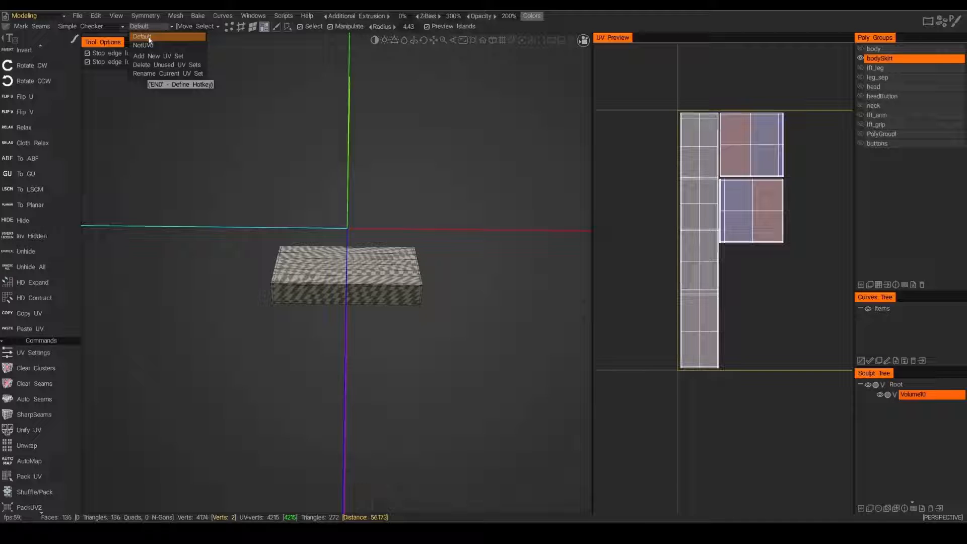
left_click(143, 45)
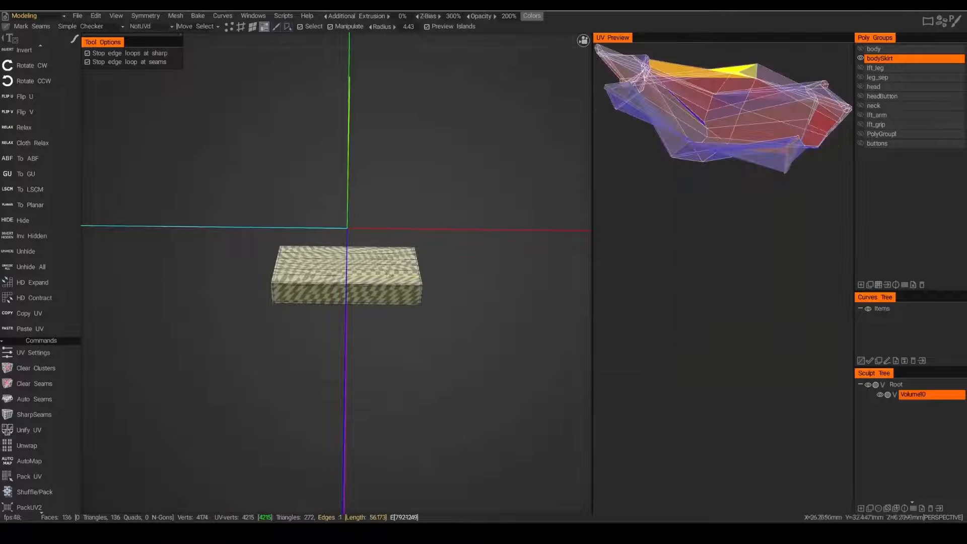
Mark seams along the edges around the skirt's top face.
scroll(310, 316, "up", 4)
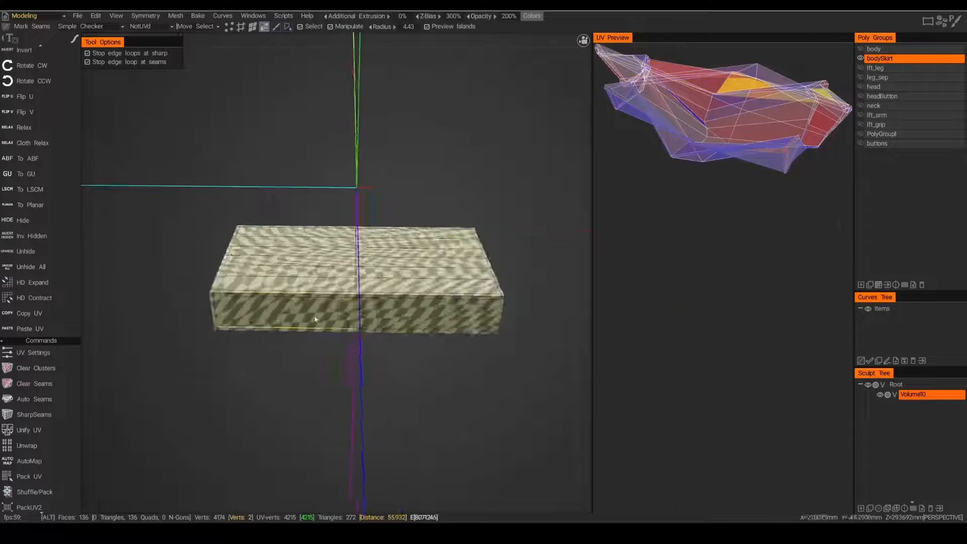
left_click_drag(310, 317, 386, 323, "alt")
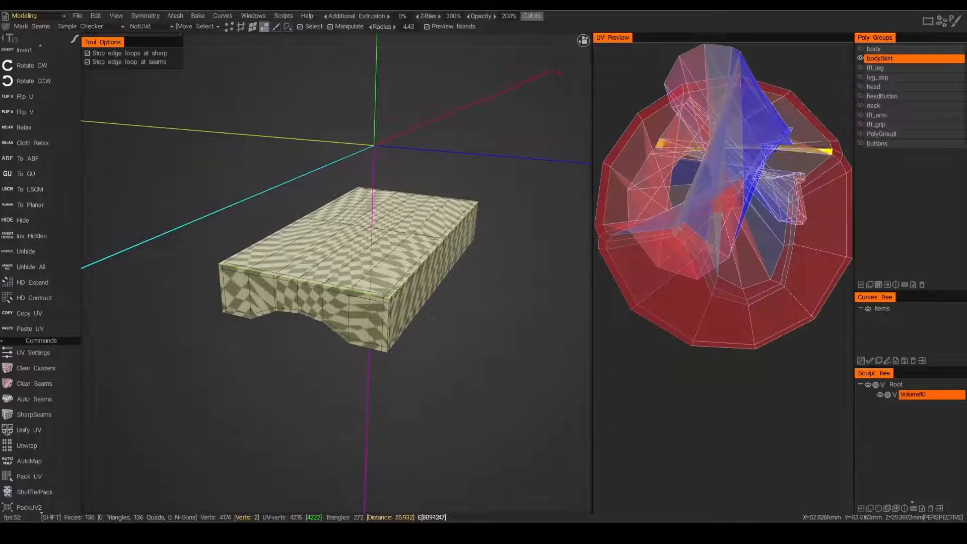
left_click_drag(297, 297, 408, 298, "alt")
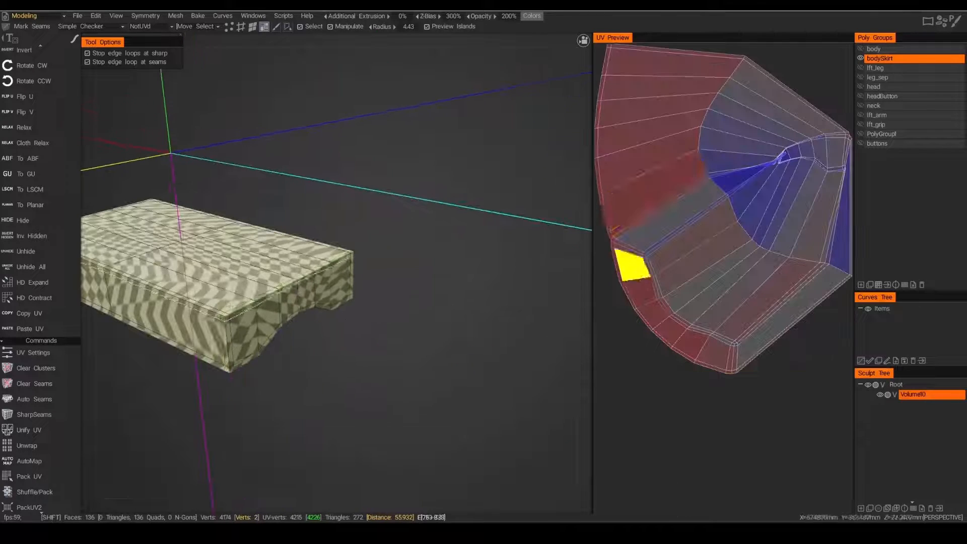
left_click(218, 308, "shift")
left_click_drag(493, 303, 237, 312, "alt")
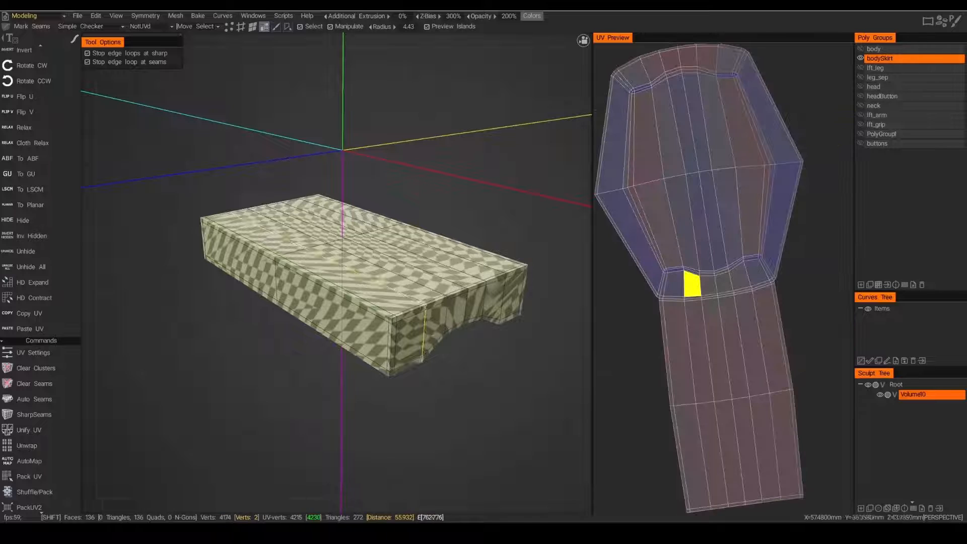
left_click(414, 312, "shift")
Mark seams around the skirt's lower perimeter, along both long edges and the arched end edges.
left_click_drag(352, 319, 345, 232, "alt")
left_click(399, 301, "shift")
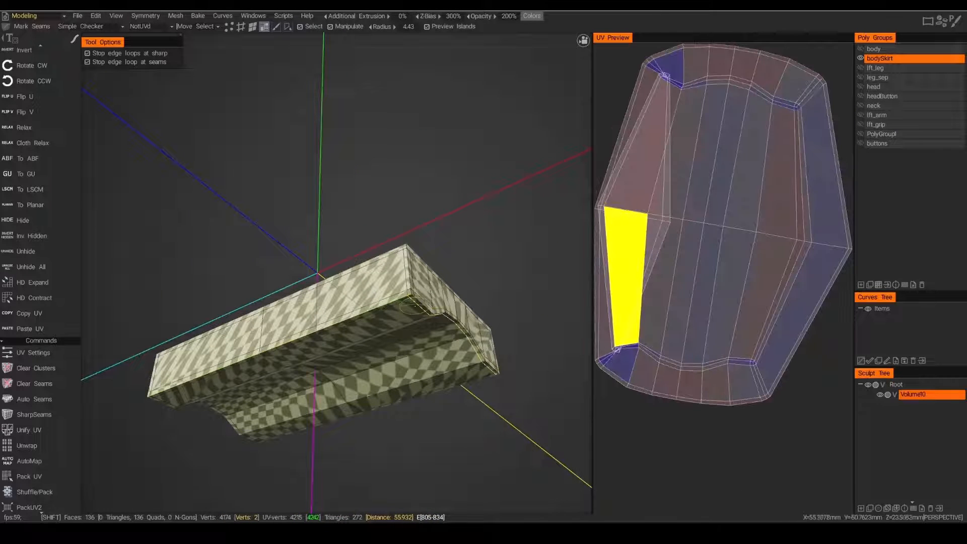
left_click(420, 307, "shift")
left_click_drag(445, 317, 374, 342, "alt")
middle_click_drag(499, 352, 268, 311, "alt")
left_click(337, 293, "shift")
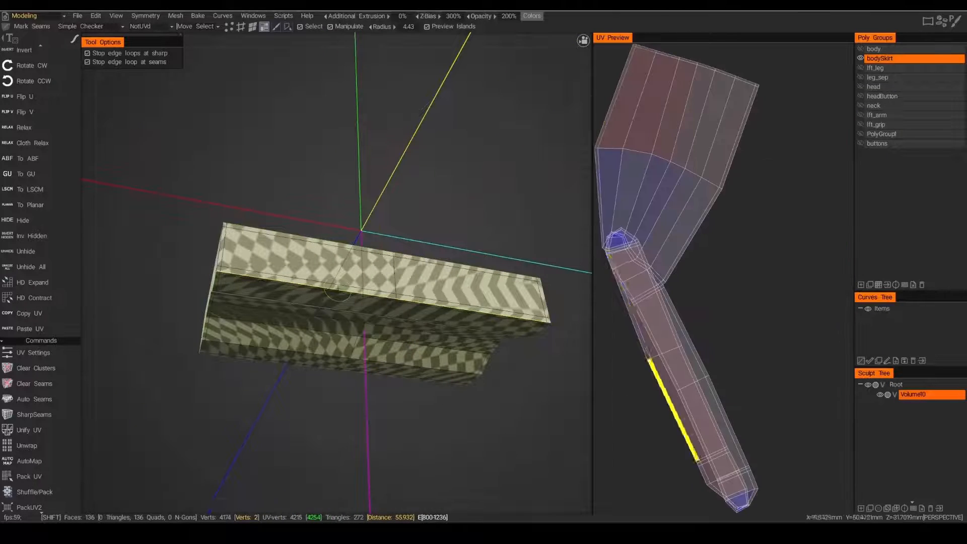
left_click_drag(495, 305, 343, 313, "alt")
left_click(515, 283, "shift")
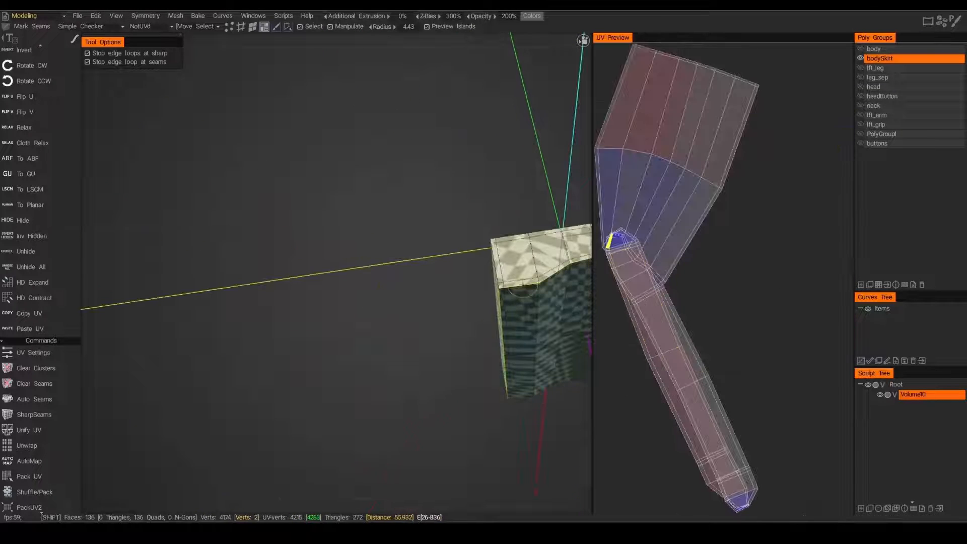
left_click_drag(459, 298, 231, 331, "alt")
right_click_drag(230, 330, 306, 314, "alt")
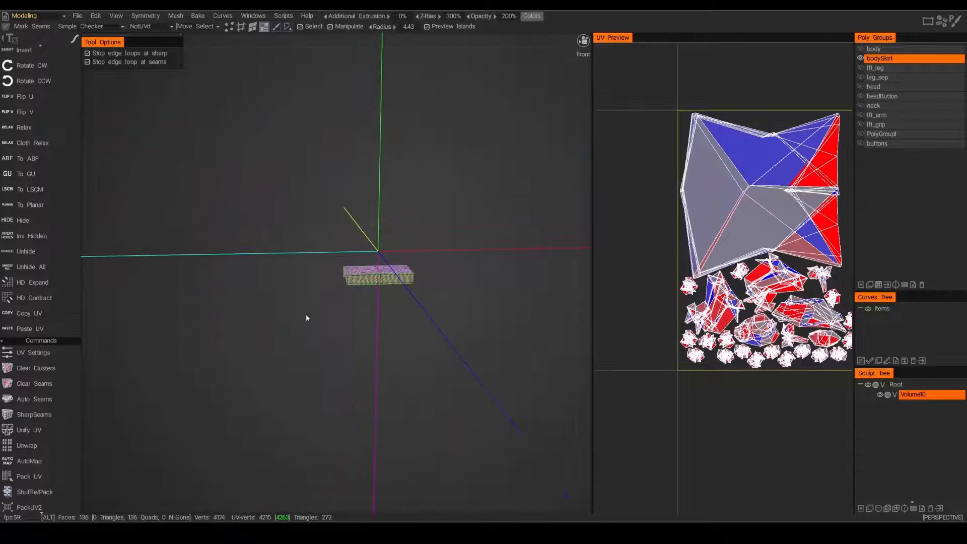
Mark a vertical seam at a corner of the skirt's side band and add a seam on its underside.
left_click_drag(360, 316, 311, 317, "alt")
scroll(384, 313, "up", 8)
middle_click_drag(395, 320, 292, 309, "alt")
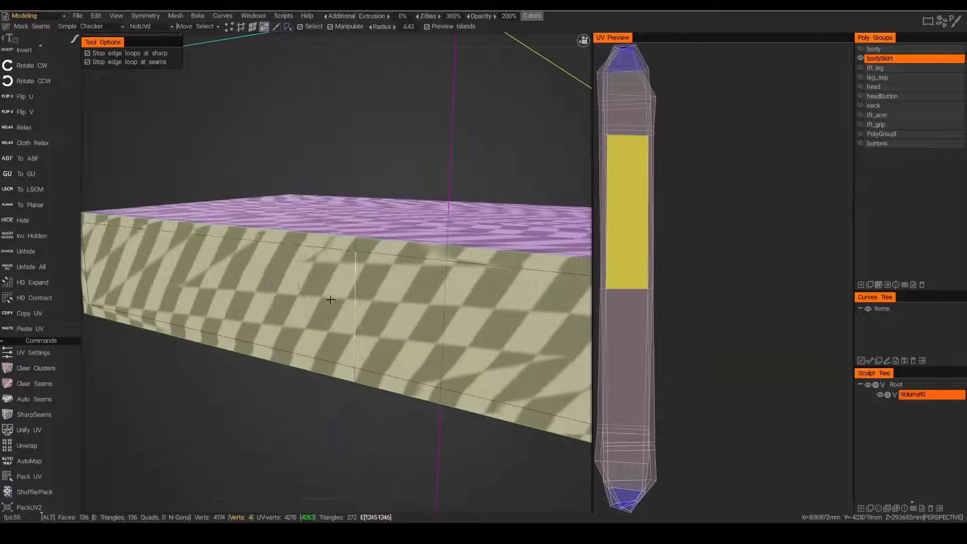
scroll(290, 310, "down", 4)
left_click_drag(291, 310, 275, 322, "alt")
mouse_move(336, 325)
left_mouse_down("alt")
mouse_move(317, 337)
mouse_move(353, 334)
left_mouse_up("alt")
left_click(400, 328, "shift")
middle_click_drag(300, 336, 443, 322, "alt")
left_click_drag(443, 322, 466, 320, "alt")
left_click_drag(313, 332, 343, 332, "alt")
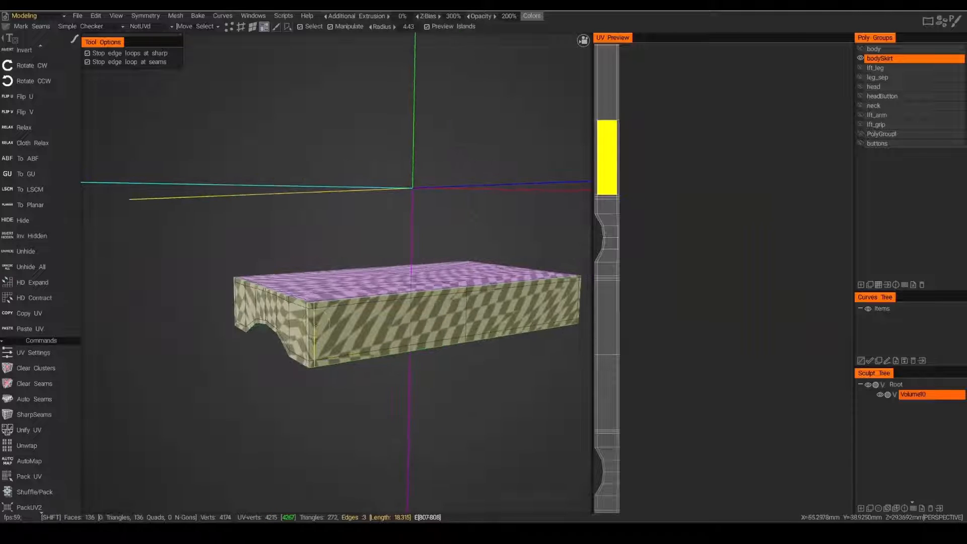
left_click_drag(413, 328, 347, 202, "alt")
left_click(383, 336)
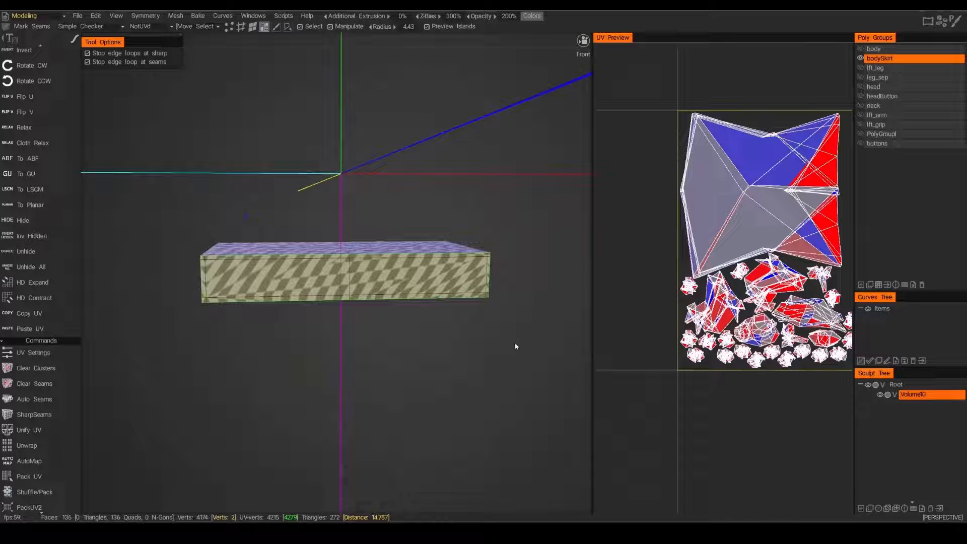
Select the whole skirt with the rectangle stroke mode, move it to the Default UV set, and make Default the active set.
scroll(726, 269, "down", 2)
middle_click_drag(725, 267, 650, 267)
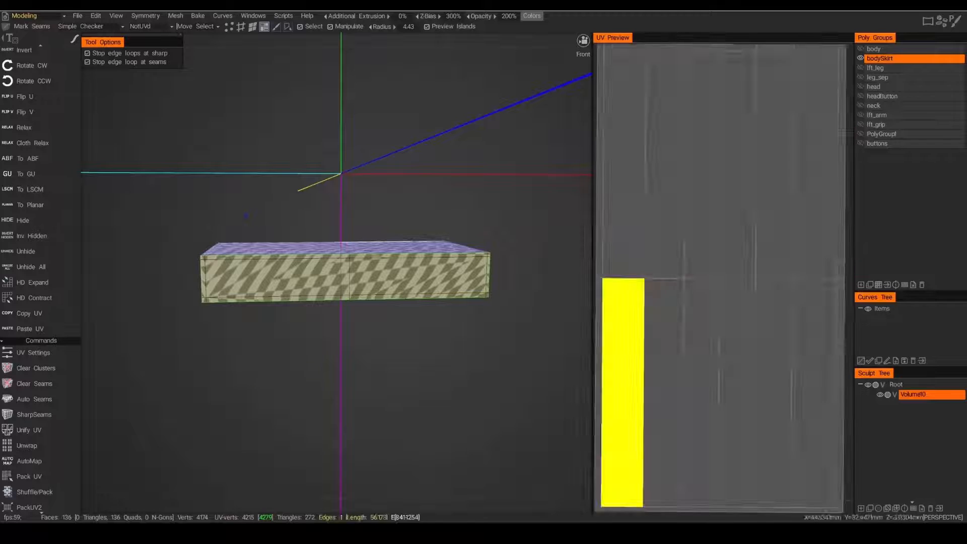
scroll(53, 198, "up", 10)
scroll(53, 197, "up", 3)
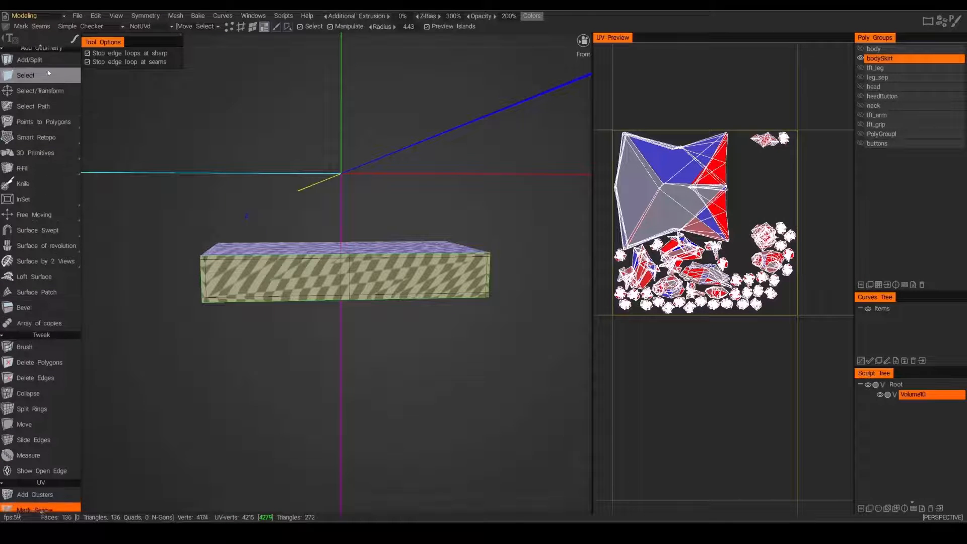
left_click(25, 77)
left_click_drag(151, 212, 59, 42, "alt")
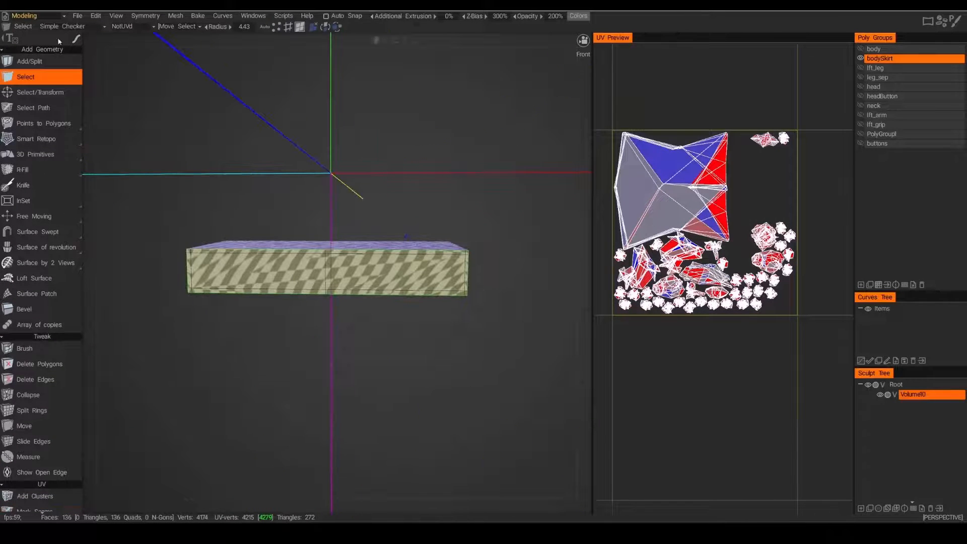
mouse_move(100, 41)
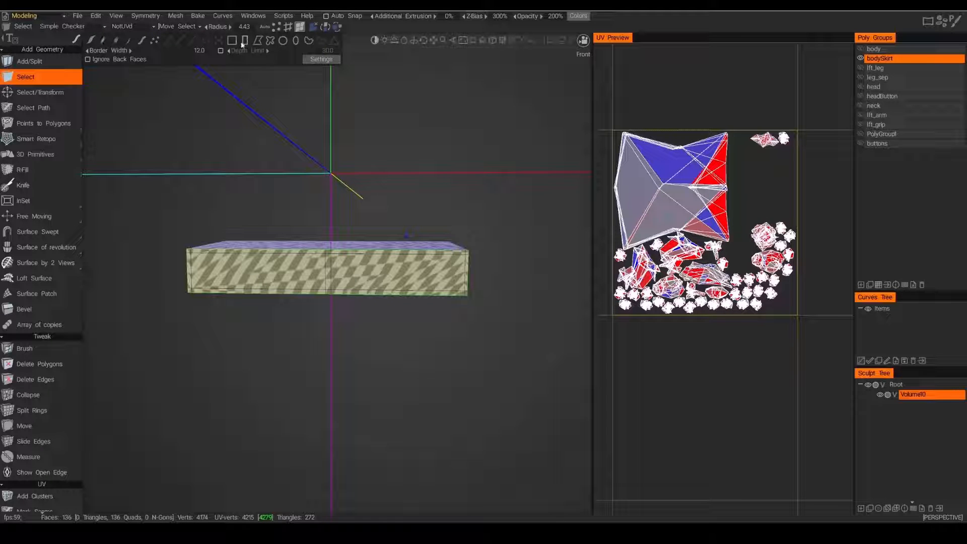
left_click_drag(302, 328, 503, 346)
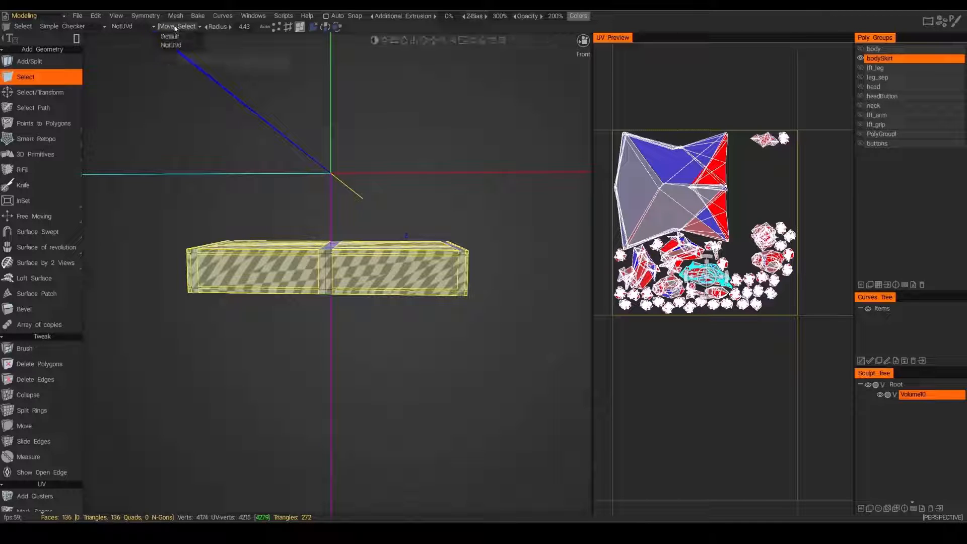
left_click(171, 37)
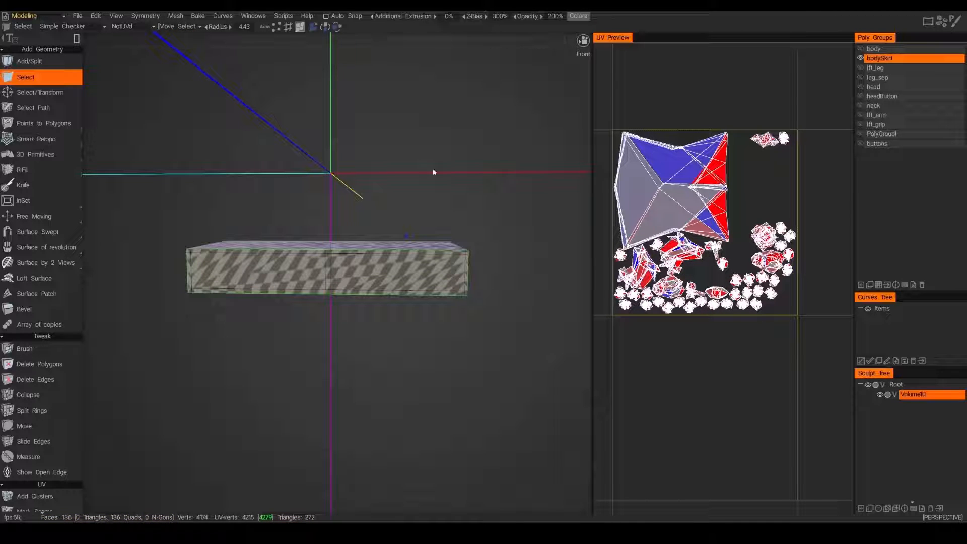
left_click(132, 28)
left_click(161, 53)
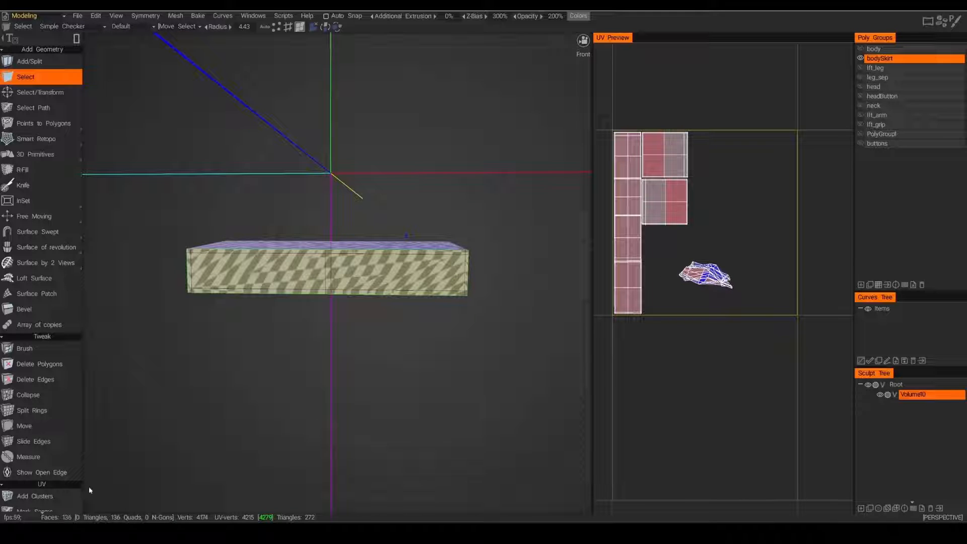
Unwrap the seamed skirt in the Default UV set using the Mark Seams tool's Unwrap command.
scroll(43, 448, "down", 6)
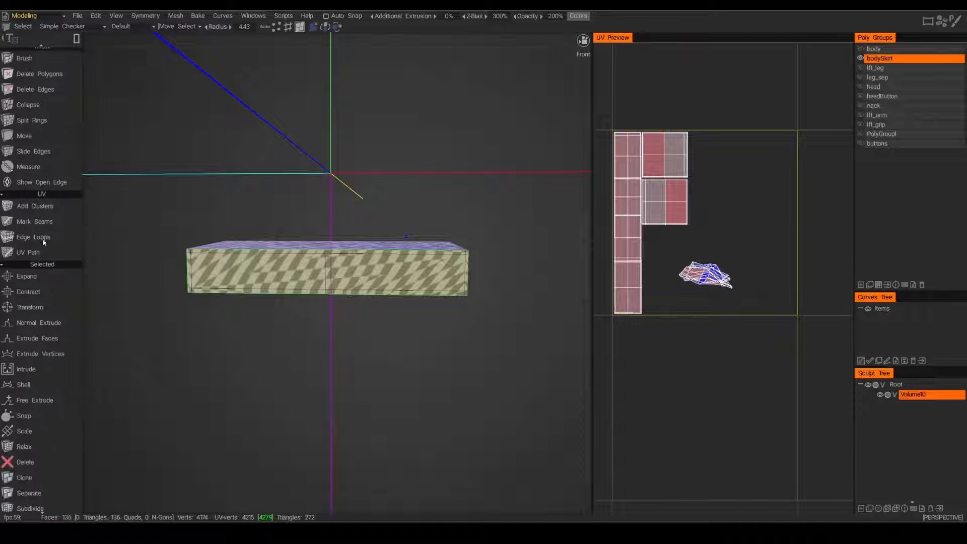
left_click(34, 222)
scroll(43, 469, "down", 3)
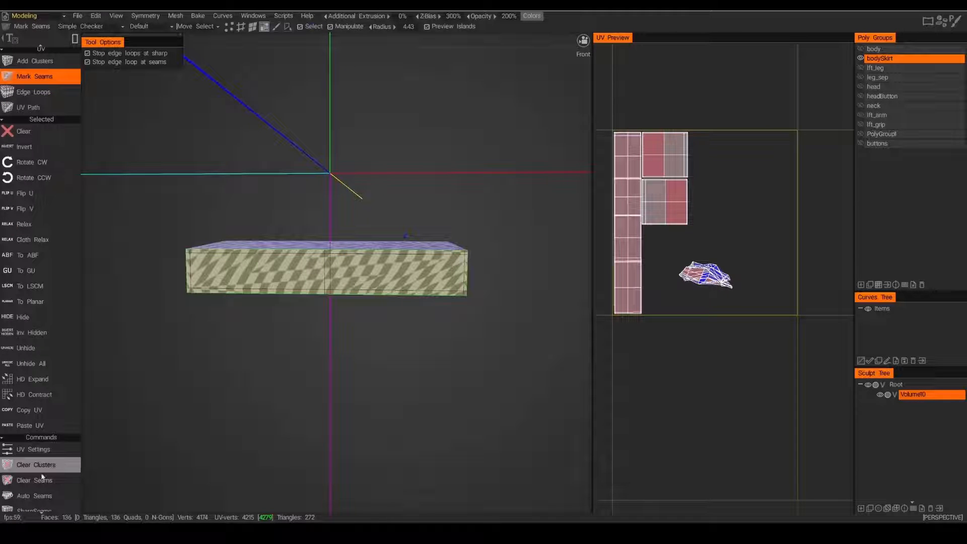
scroll(42, 477, "down", 2)
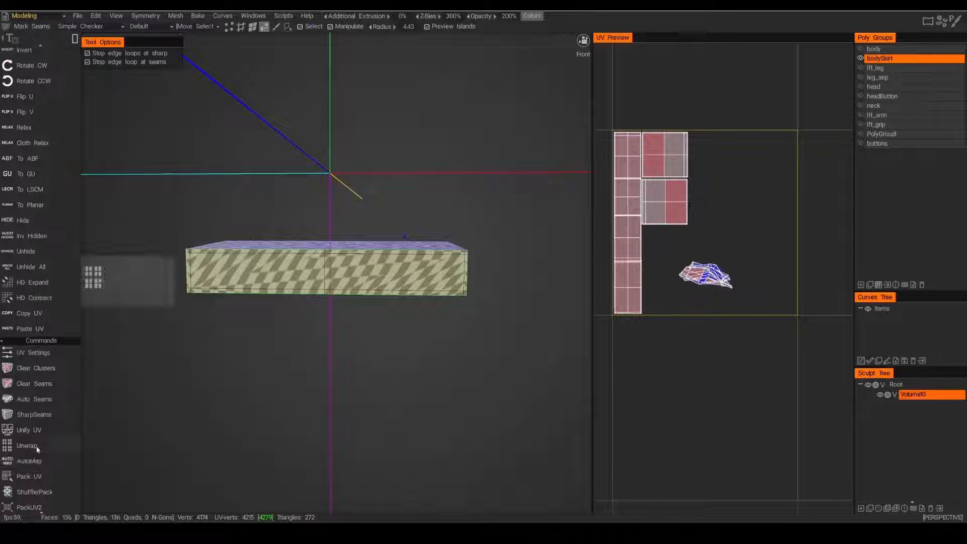
left_click(35, 447)
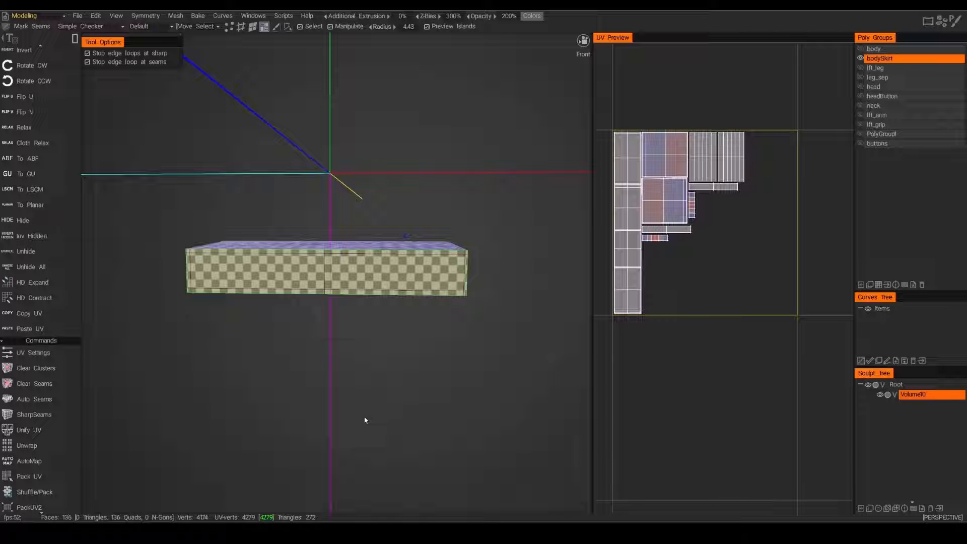
Show the body and lft_leg poly groups with the skirt, and rename lft_leg to "legs".
left_click(861, 49)
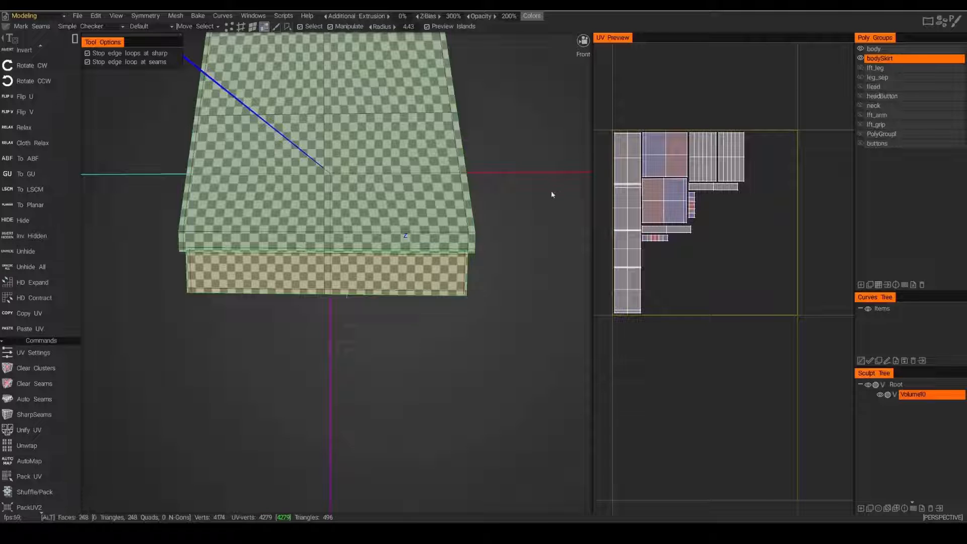
scroll(503, 192, "down", 3)
left_click_drag(467, 190, 429, 208)
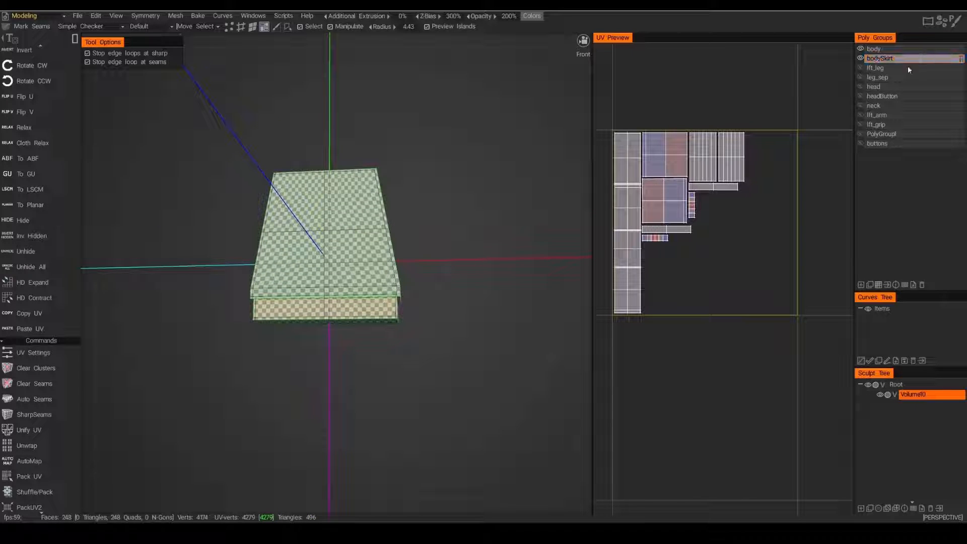
left_click(861, 68)
left_click_drag(542, 212, 478, 246, "alt")
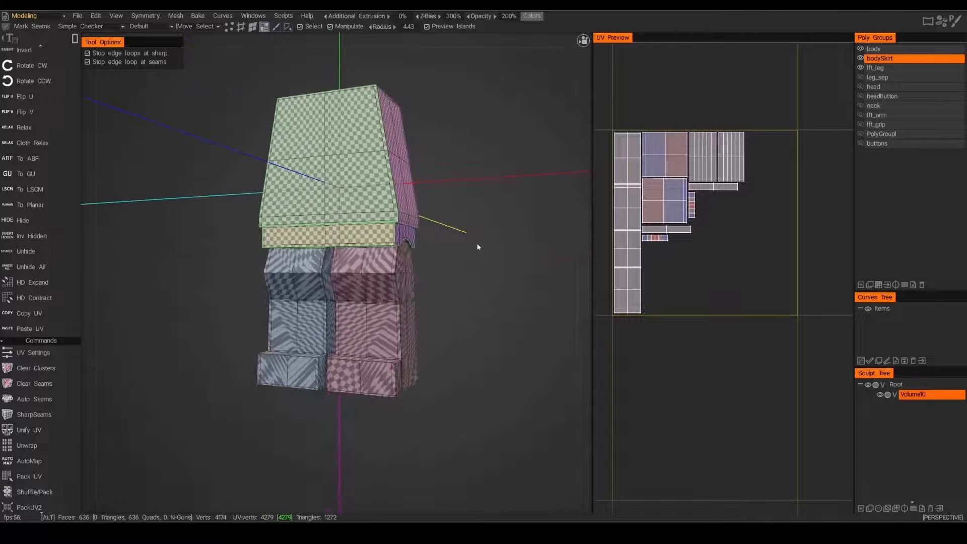
left_click(877, 68)
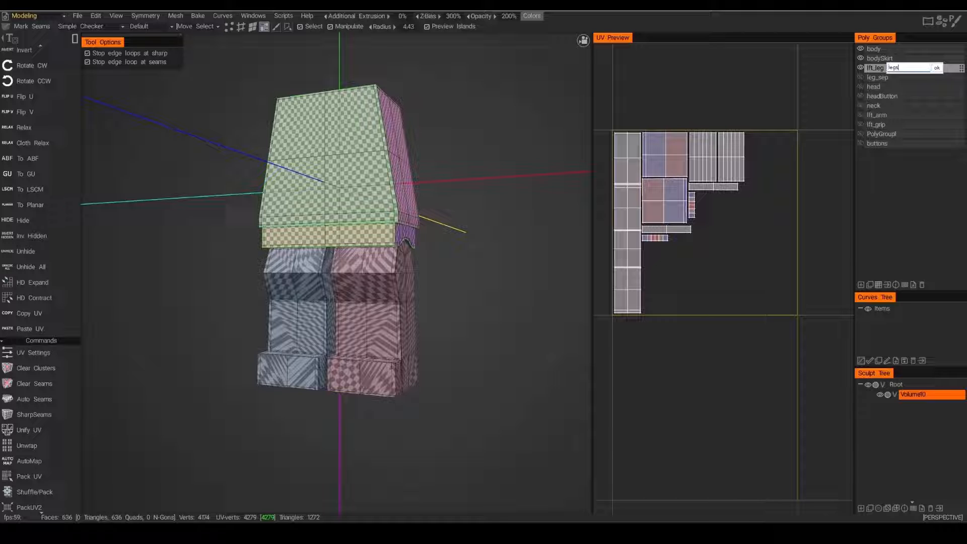
key("Return")
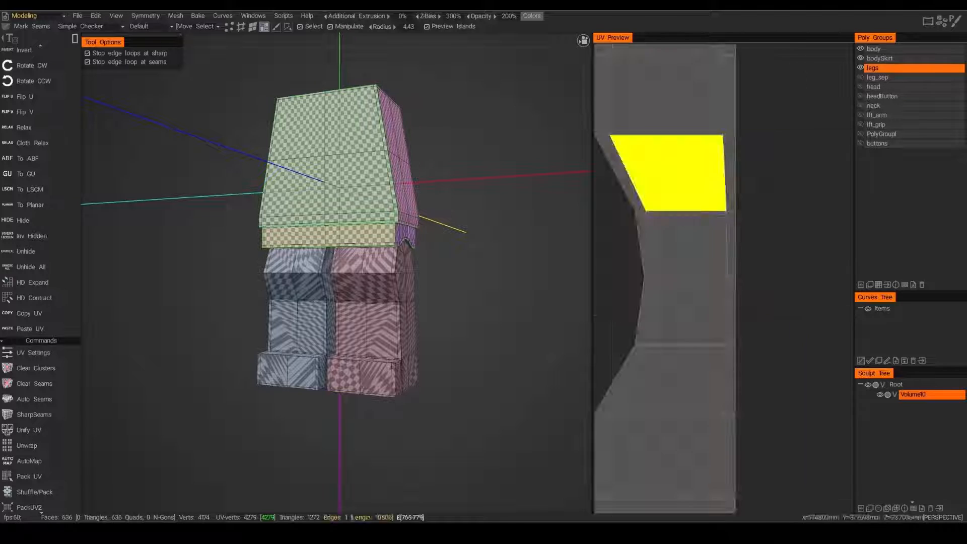
Hide the body and bodySkirt poly groups to isolate the legs, keeping legs as the active group.
left_click_drag(508, 206, 529, 216, "alt")
left_click(860, 49)
left_click(861, 58)
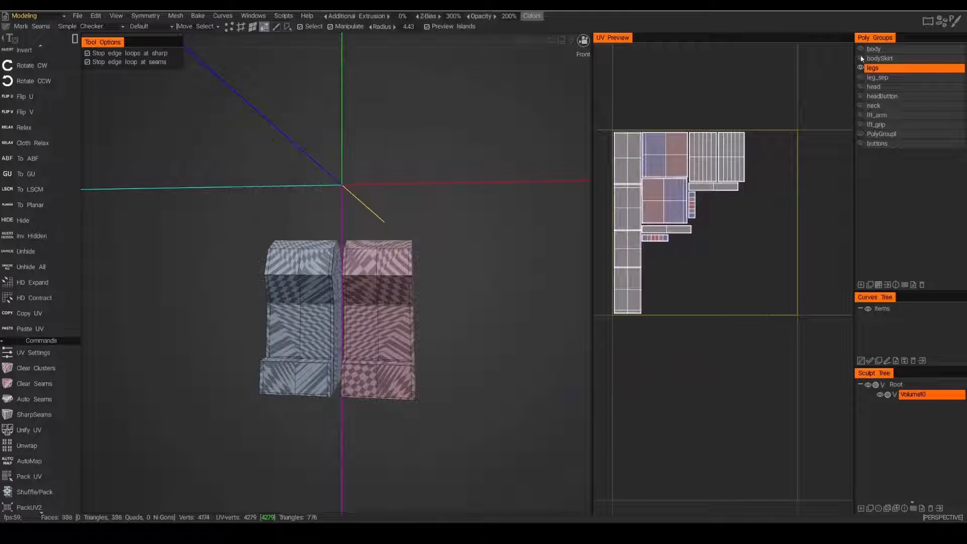
left_click(871, 71)
left_click_drag(353, 227, 361, 269, "alt")
scroll(318, 257, "up", 5)
scroll(319, 258, "down", 5)
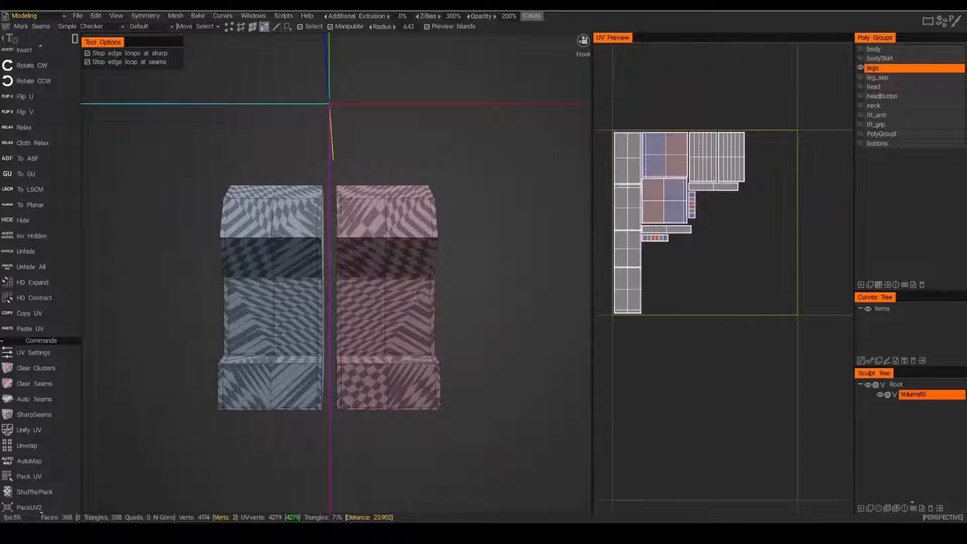
Turn on symmetry and mark seams along the outline of the legs' outer side faces down to the feet.
key("s")
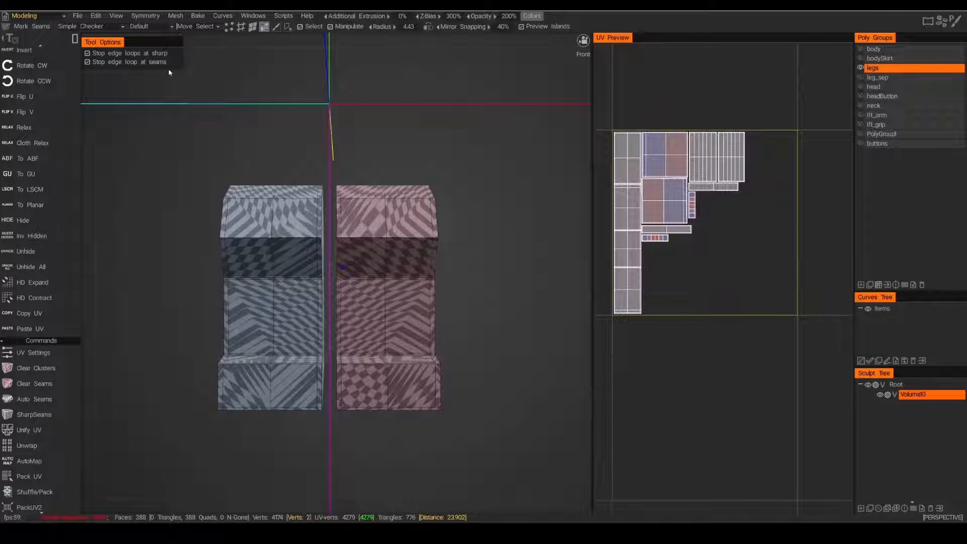
left_click(181, 17)
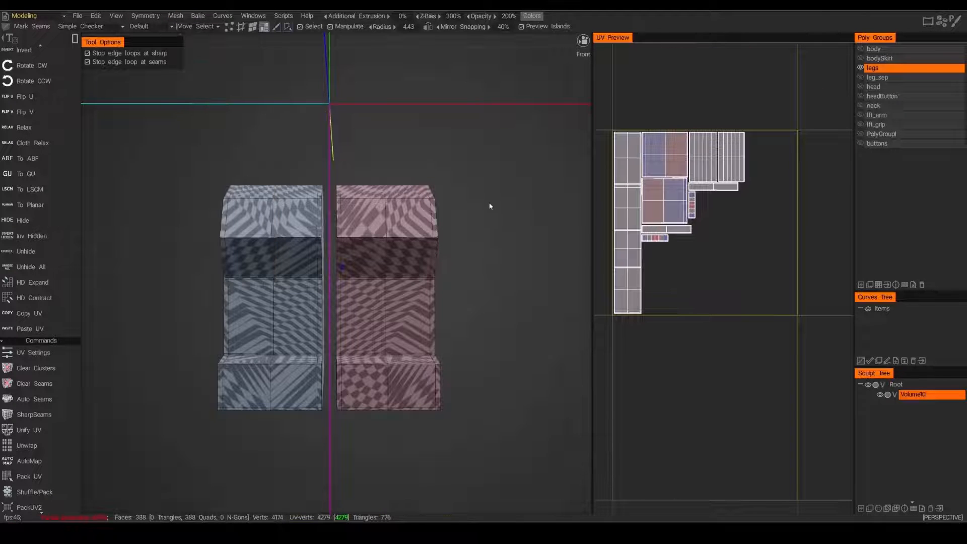
left_click_drag(509, 237, 370, 274, "alt")
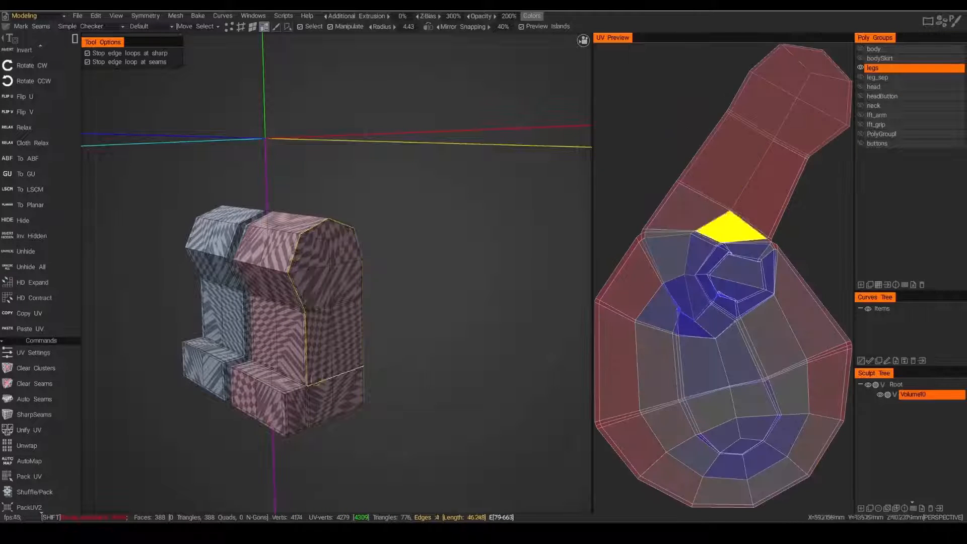
left_click(298, 393)
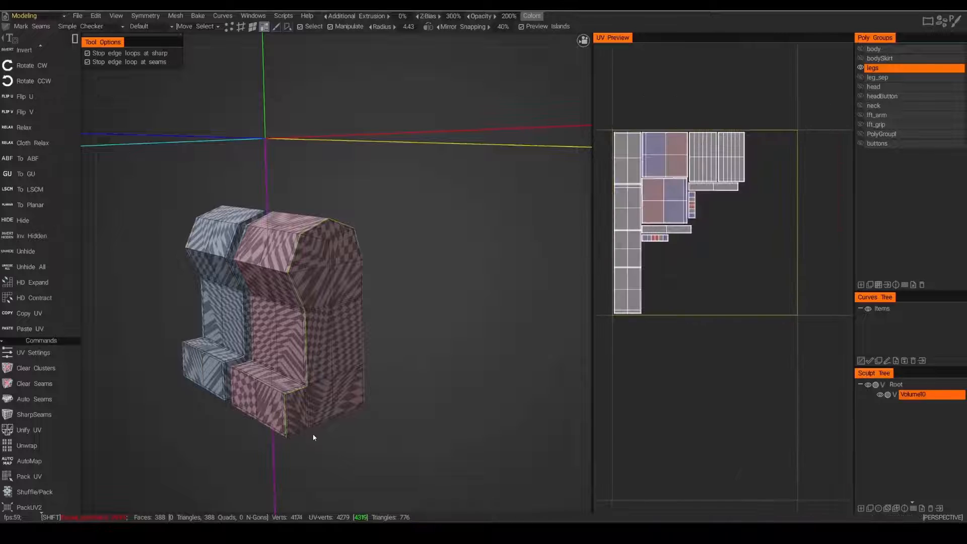
left_click(295, 436, "shift")
Mark seams around the legs' inner side faces and along the front and rear edges of the feet's undersides.
left_click_drag(391, 316, 443, 297, "alt")
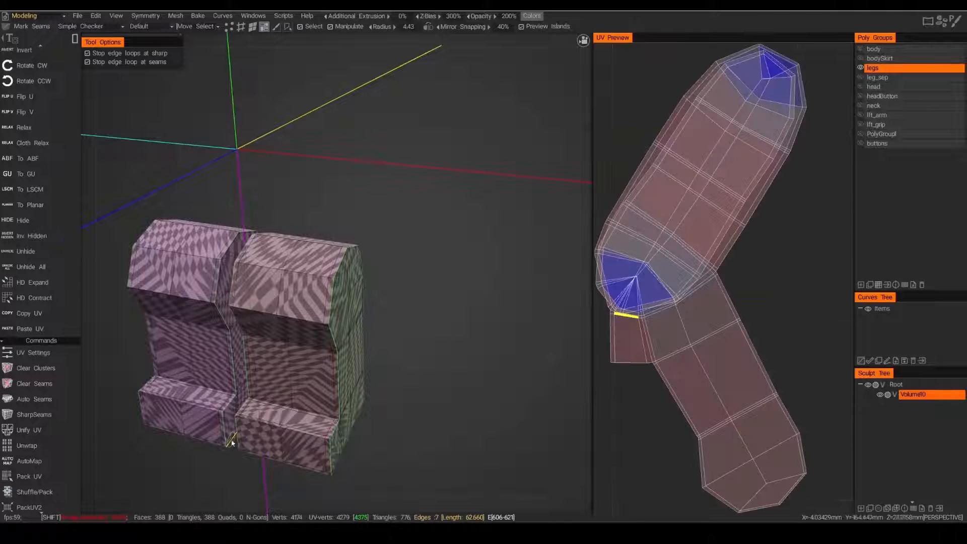
left_click_drag(231, 437, 444, 229, "alt")
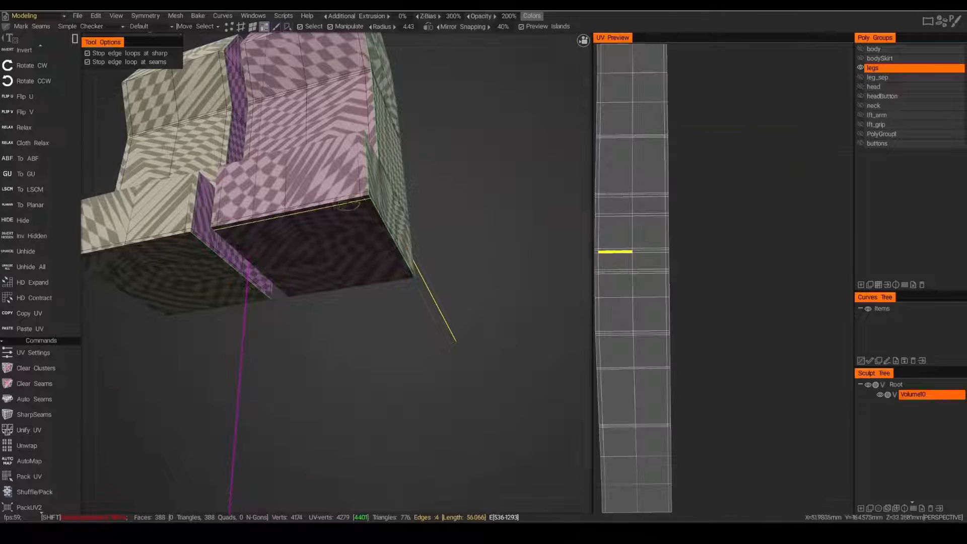
left_click_drag(347, 272, 234, 355, "alt")
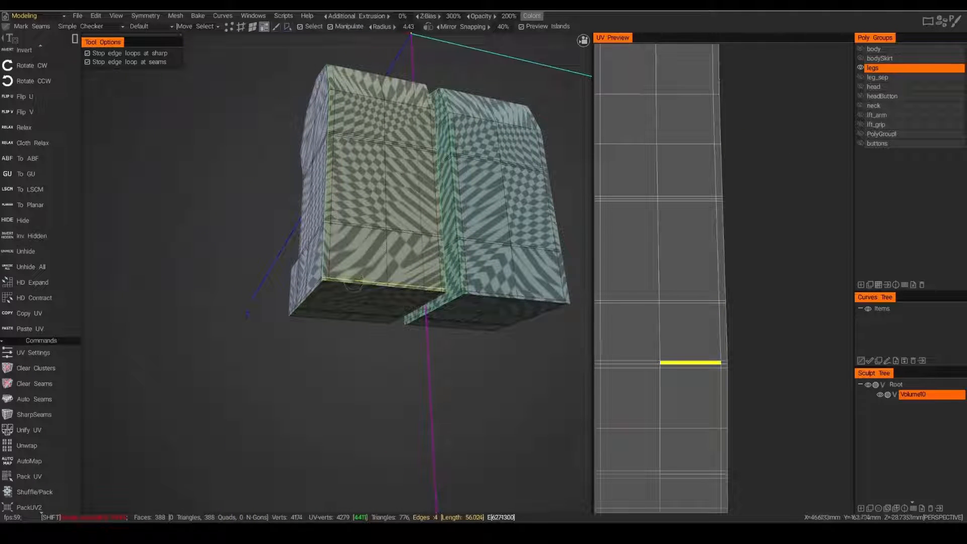
left_click(353, 285, "shift")
Select both legs in the NotUVd set, move them to the Default UV set, and make Default the active set.
left_click_drag(307, 354, 503, 388, "alt")
right_click_drag(503, 388, 458, 329, "alt")
left_click_drag(458, 328, 439, 321, "alt")
left_click(206, 29)
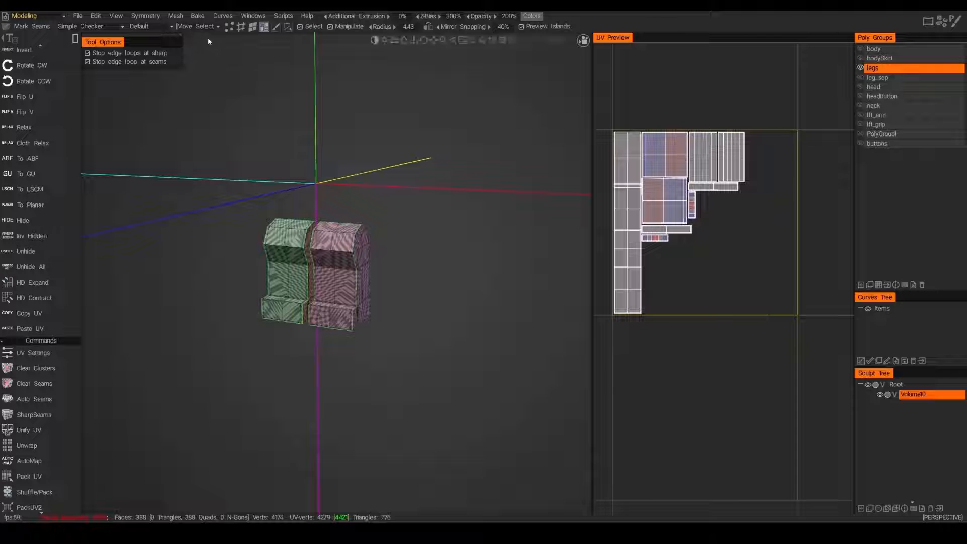
left_click(150, 27)
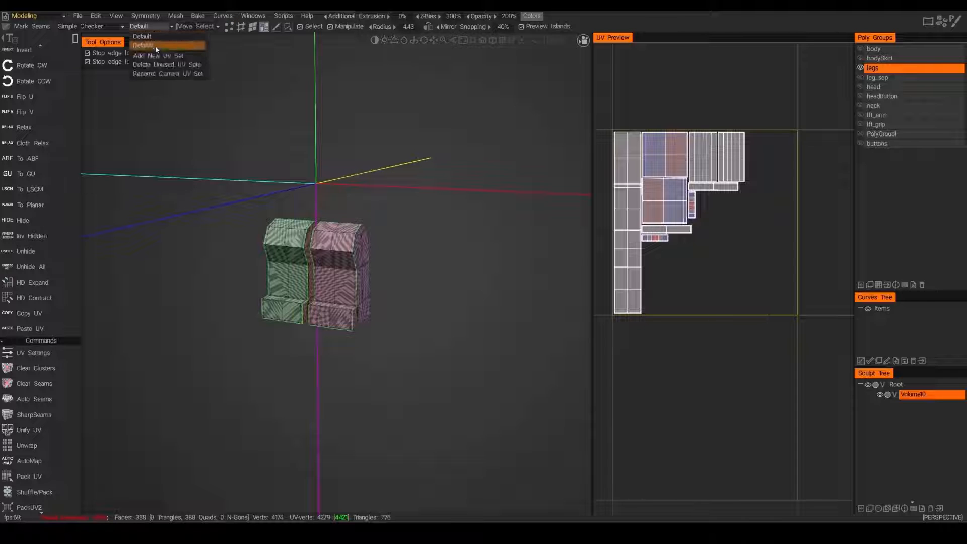
left_click(157, 46)
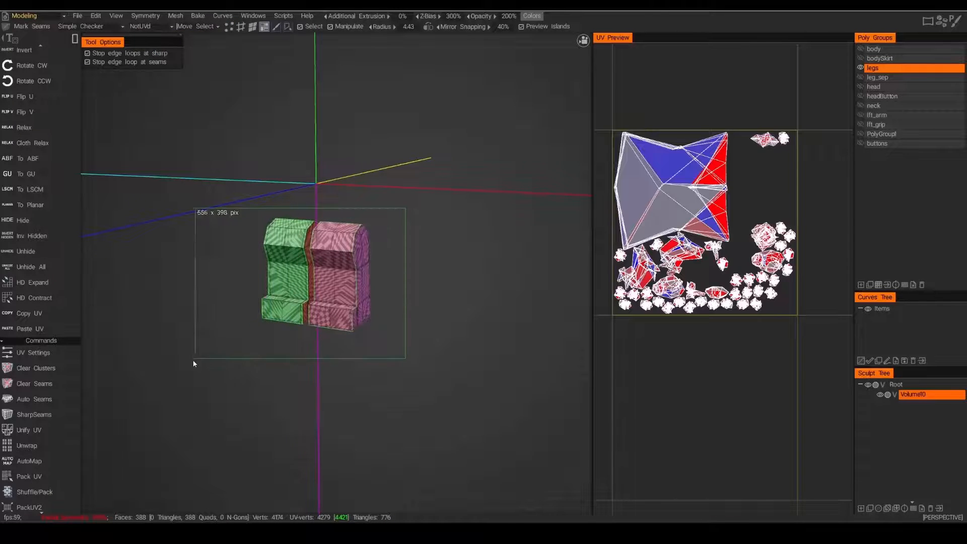
left_click_drag(193, 362, 194, 363)
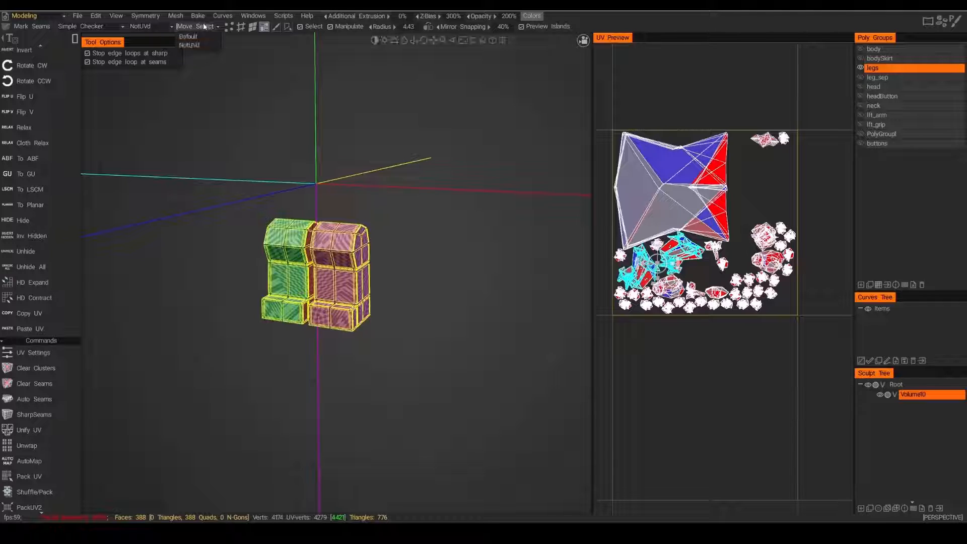
left_click(201, 39)
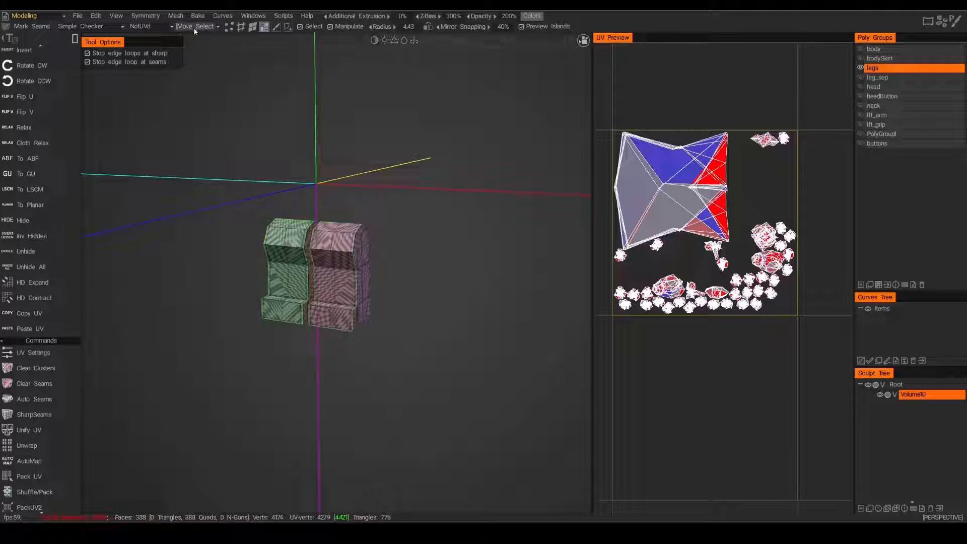
left_click(151, 27)
left_click(151, 36)
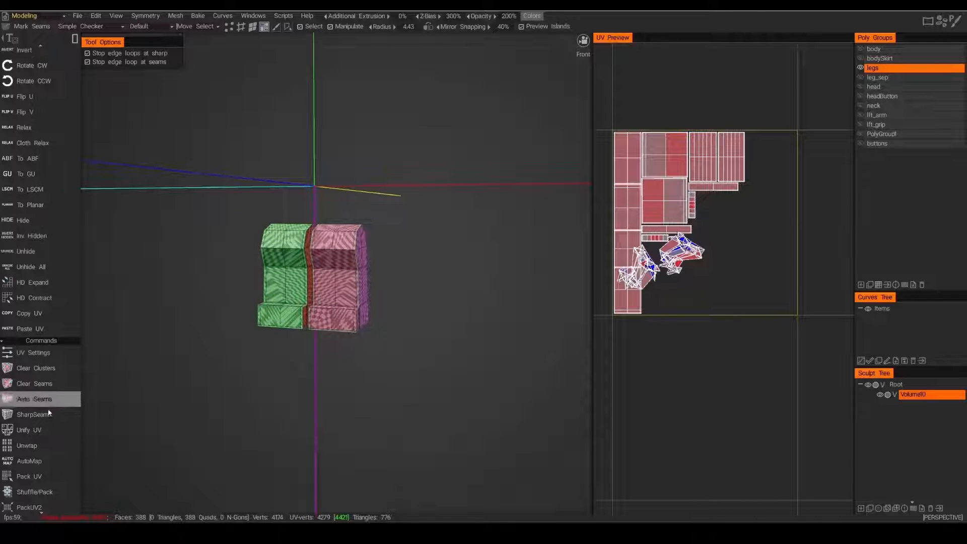
Unwrap the legs in the Default UV set and show the body and bodySkirt poly groups with them.
left_click(45, 450)
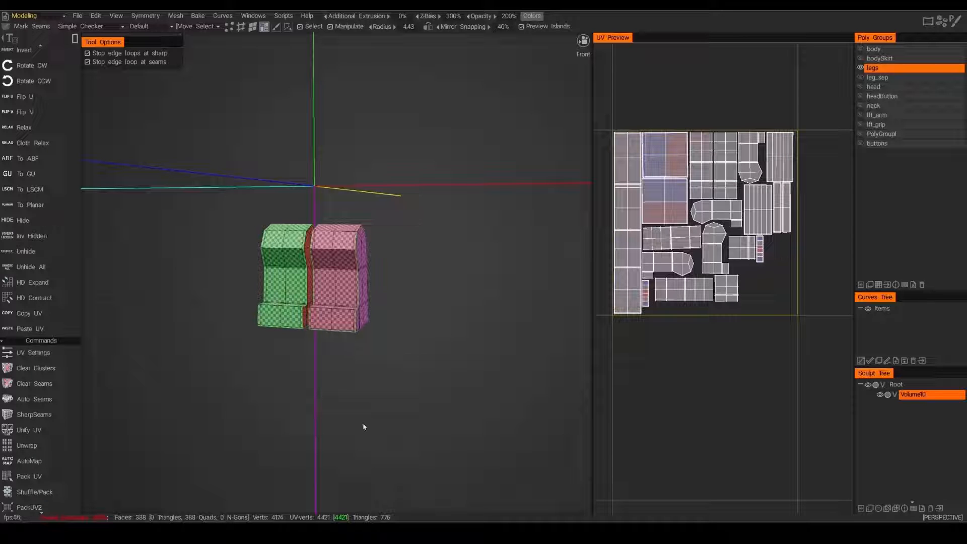
left_click_drag(362, 403, 415, 382, "alt")
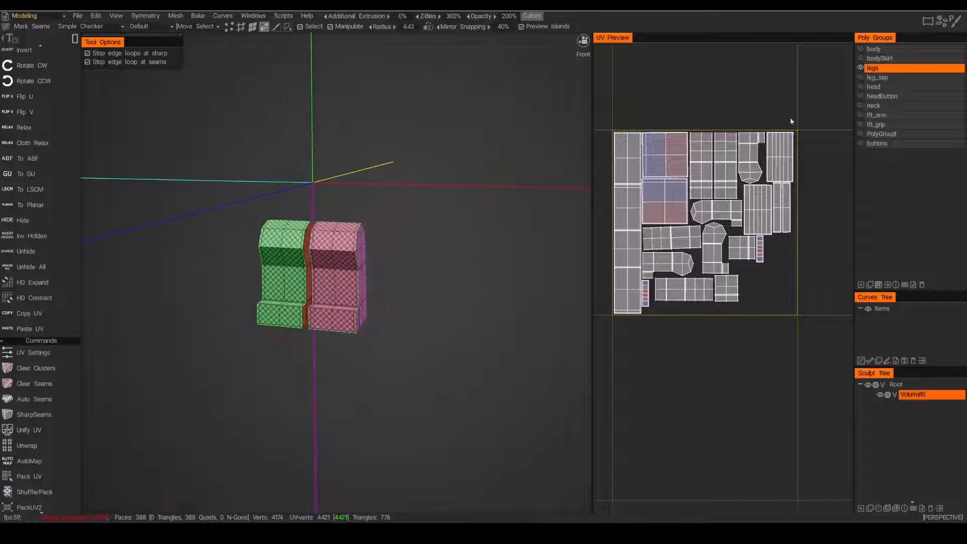
left_click(860, 48)
left_click(860, 57)
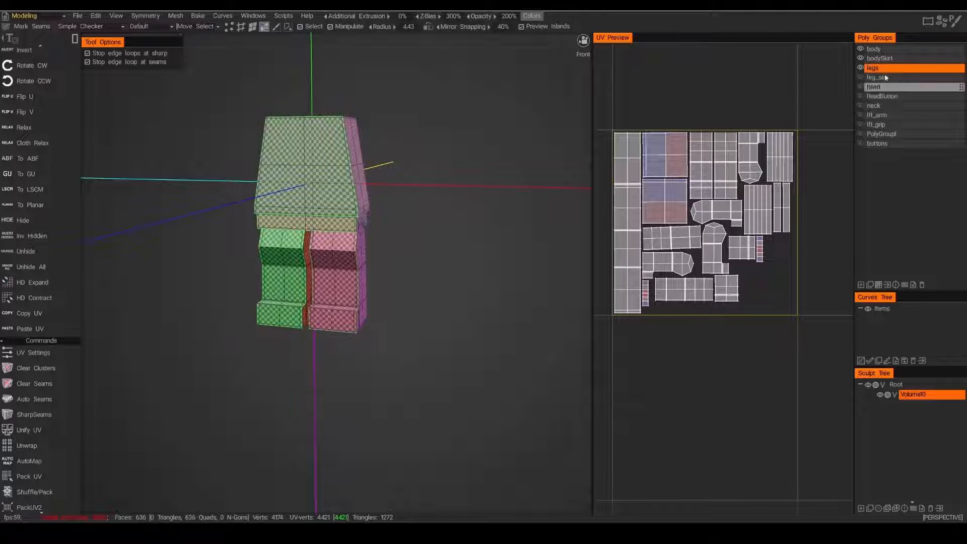
left_click_drag(500, 217, 498, 245, "alt")
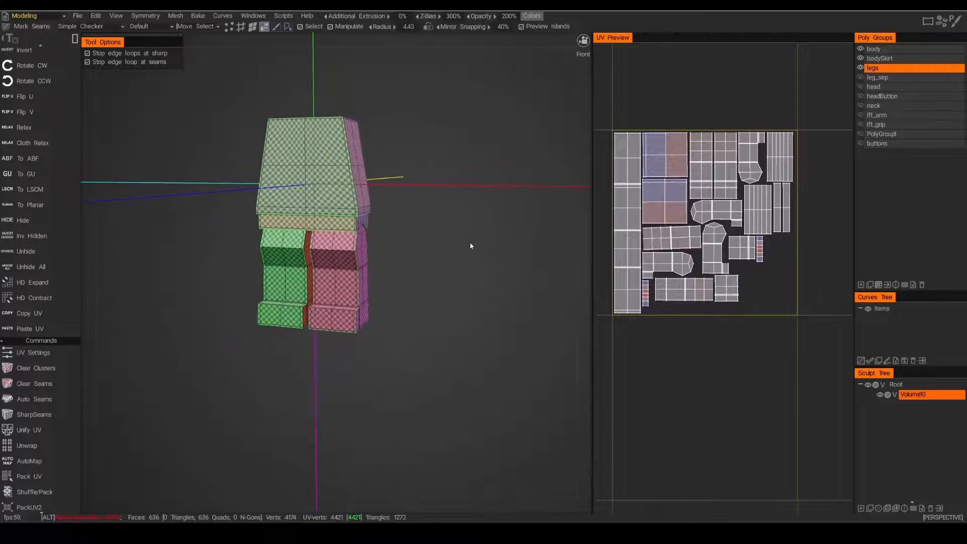
middle_click_drag(472, 245, 453, 296, "alt")
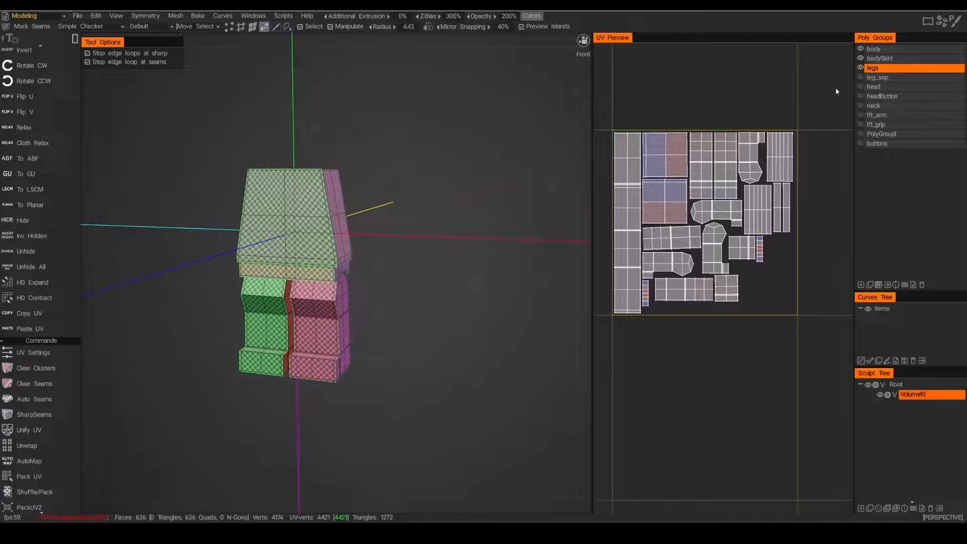
Show the leg_sep poly group and isolate it by hiding the legs, bodySkirt and body groups.
left_click(861, 77)
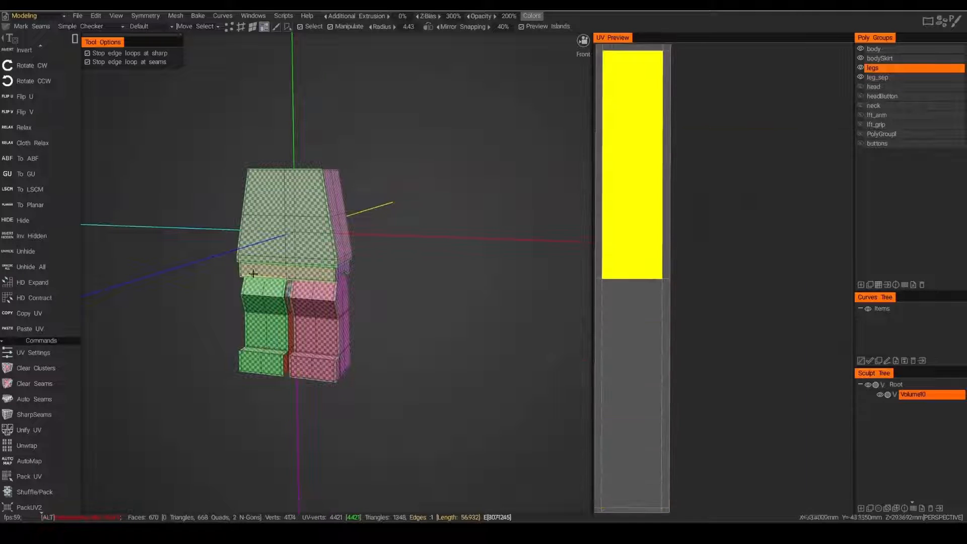
scroll(286, 245, "up", 5)
scroll(287, 246, "down", 3)
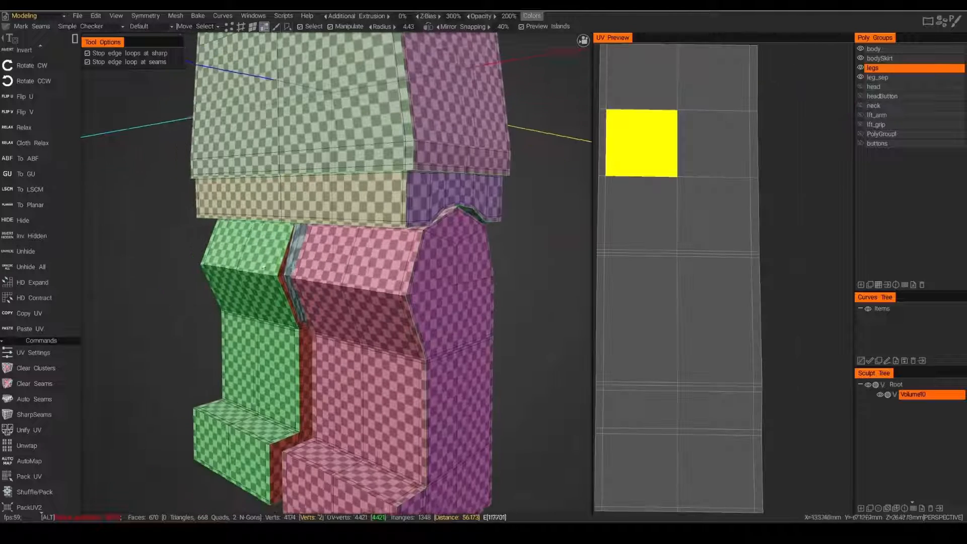
left_click(859, 69)
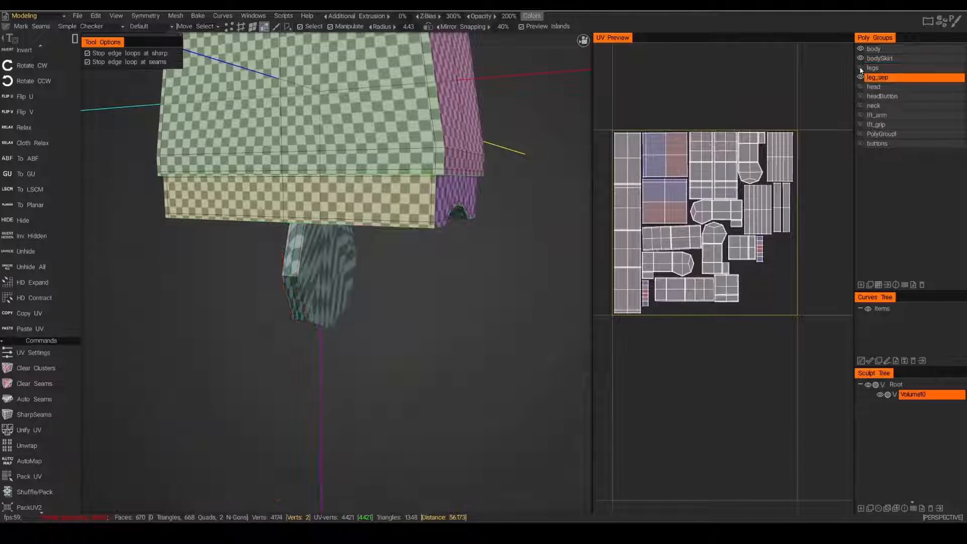
left_click(861, 59)
left_click(861, 49)
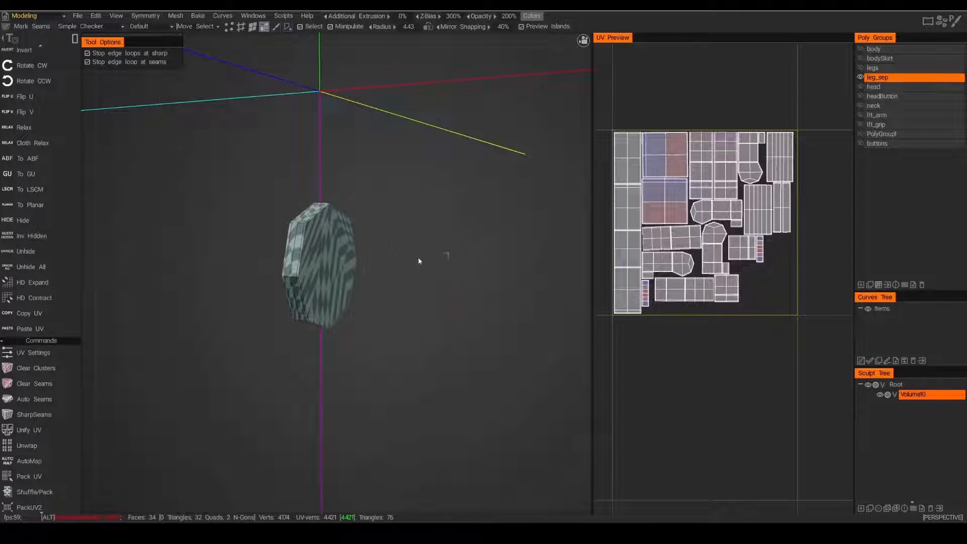
Mark seams around both octagonal faces of the leg separator and across one edge of its rim.
left_click_drag(418, 258, 406, 261, "alt")
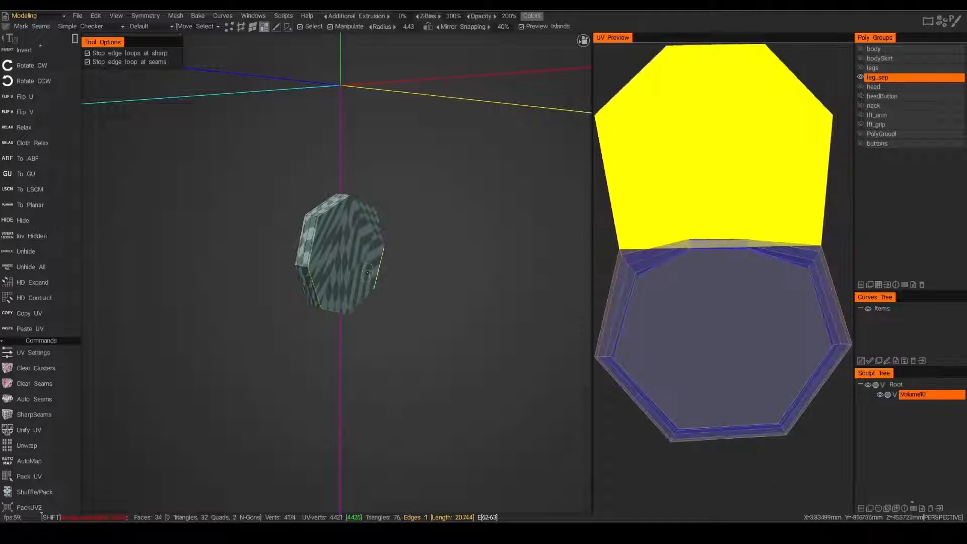
left_click_drag(308, 265, 221, 220, "alt")
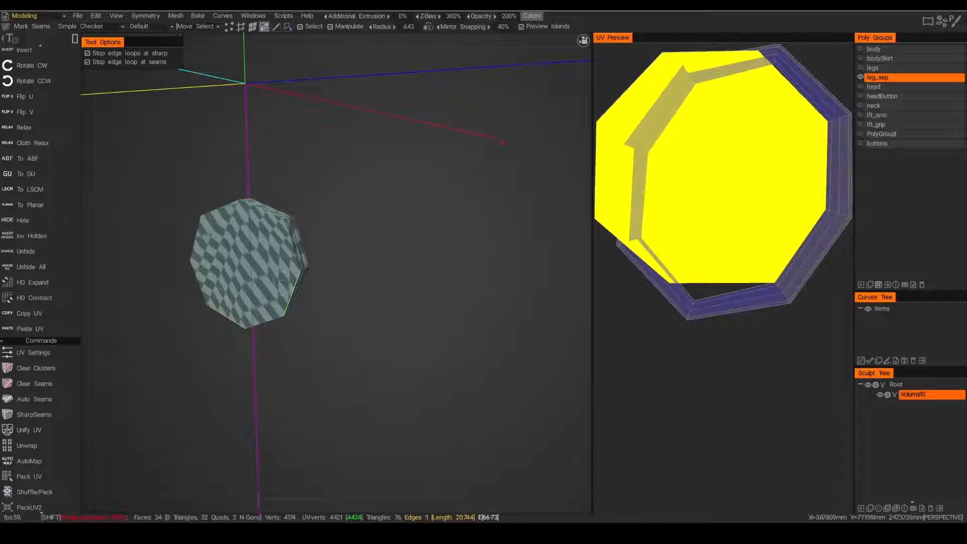
left_click_drag(283, 283, 212, 343, "alt")
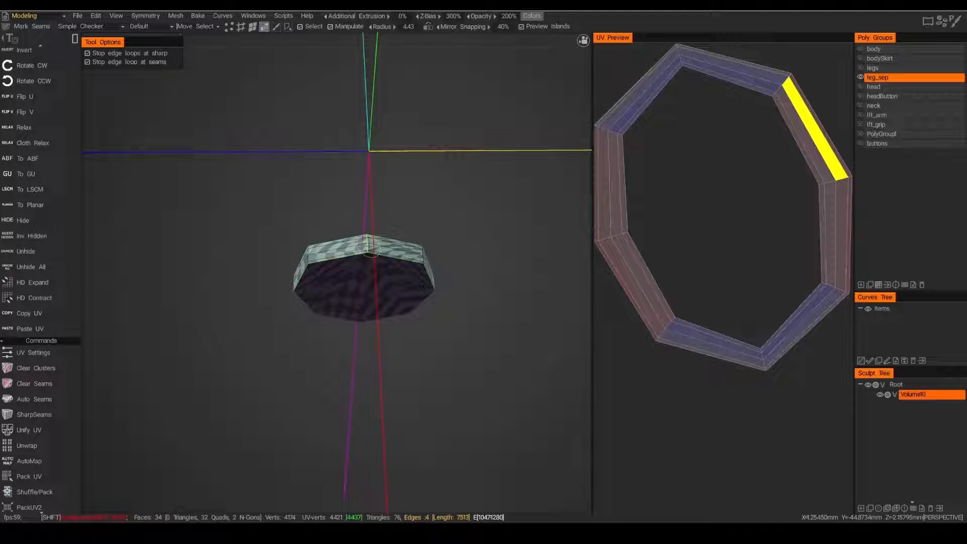
left_click_drag(454, 237, 478, 229, "alt")
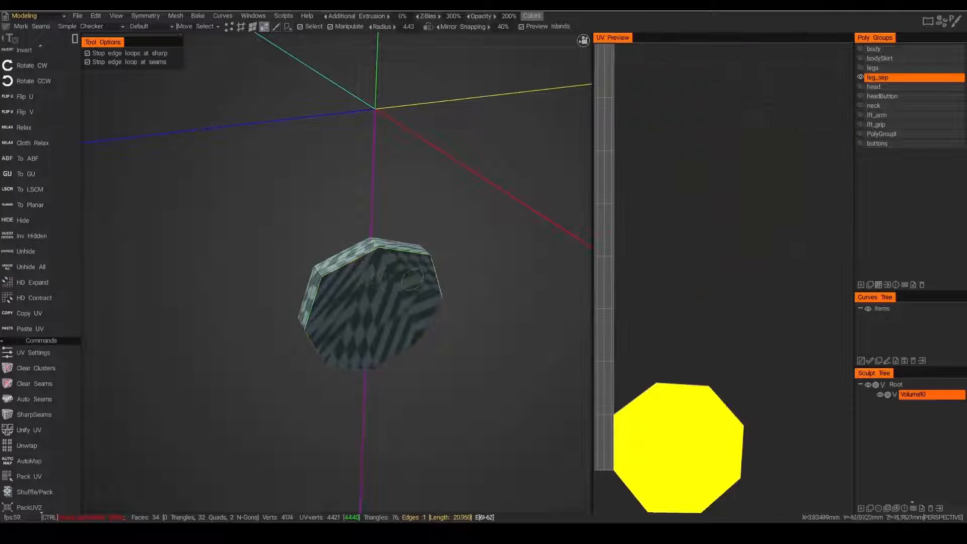
left_click_drag(363, 272, 513, 301, "alt")
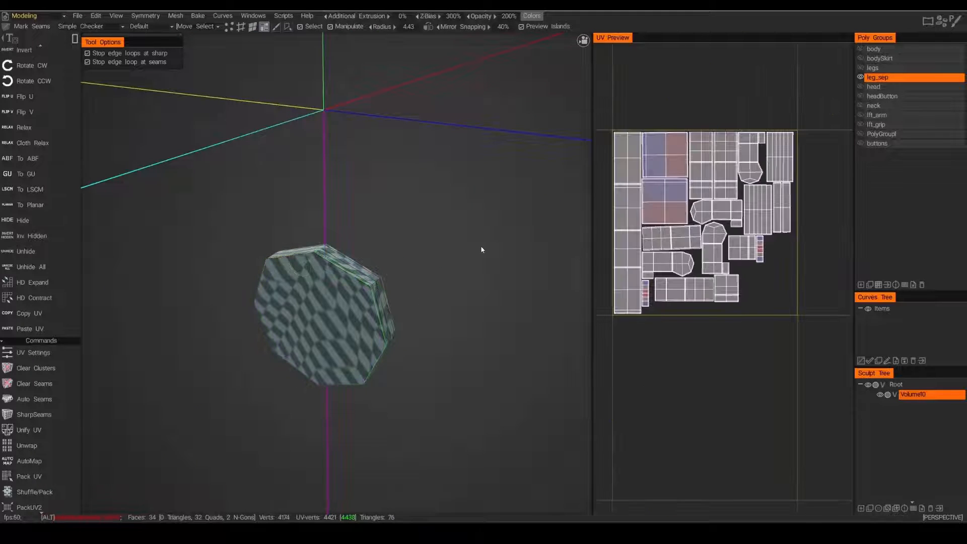
left_click_drag(481, 249, 353, 259, "alt")
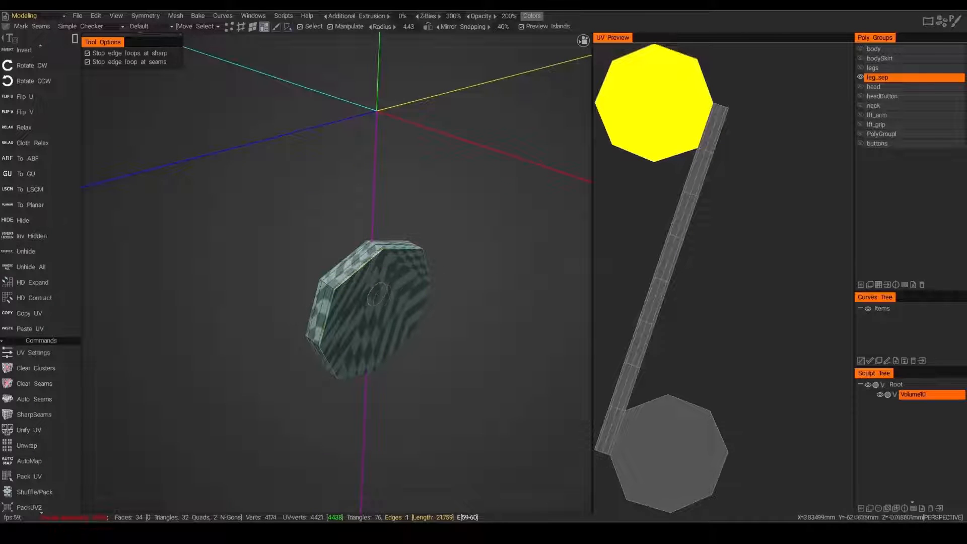
left_click_drag(473, 319, 437, 278, "alt")
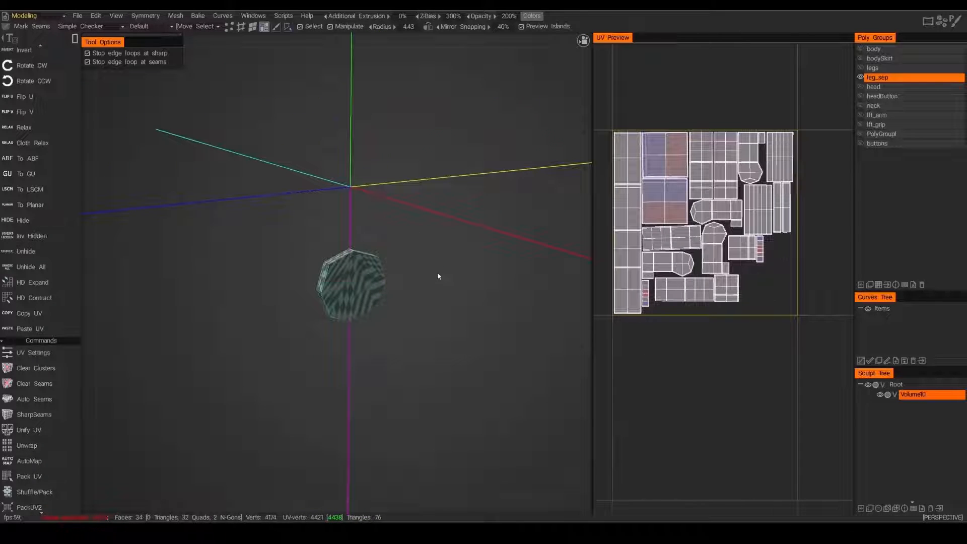
Select the whole leg separator, move it to the Default UV set and unwrap it there.
left_click_drag(285, 245, 418, 361)
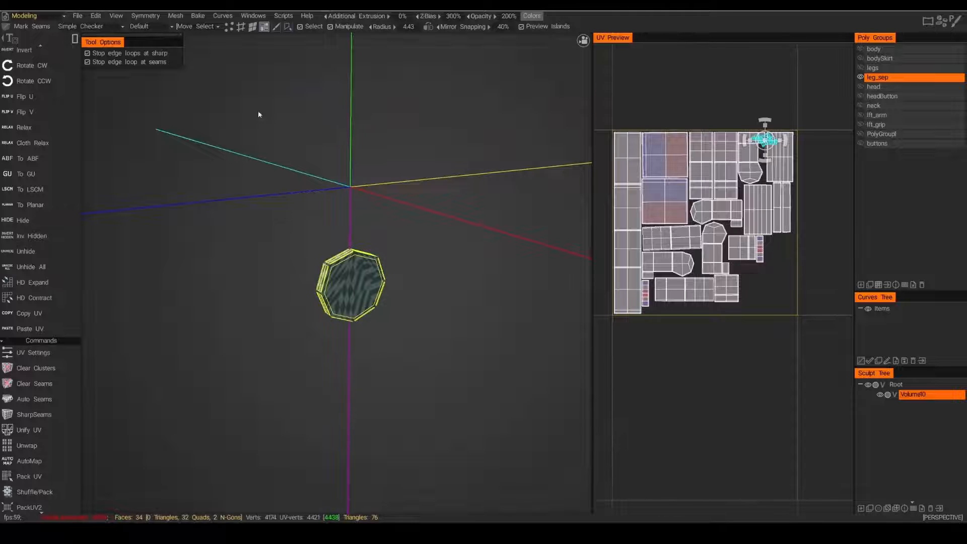
left_click(197, 29)
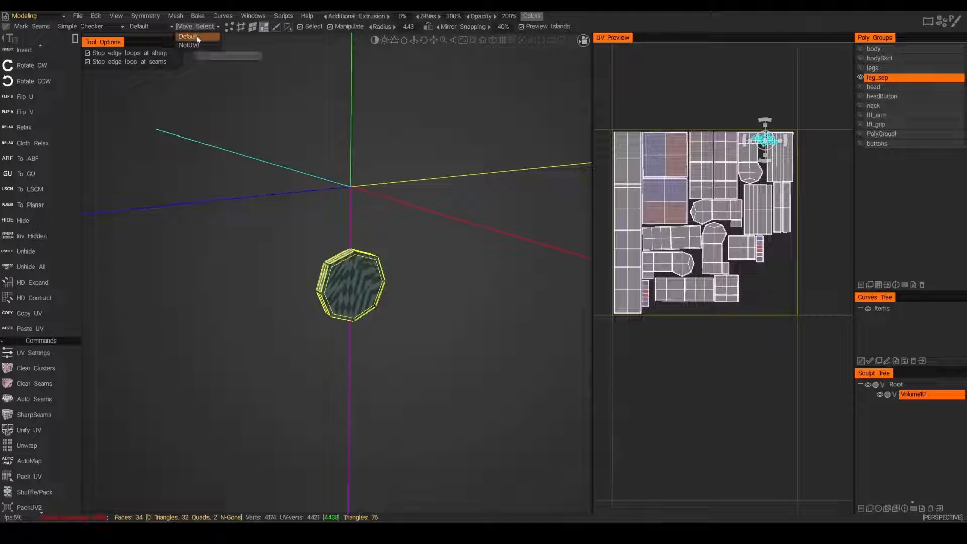
left_click(187, 36)
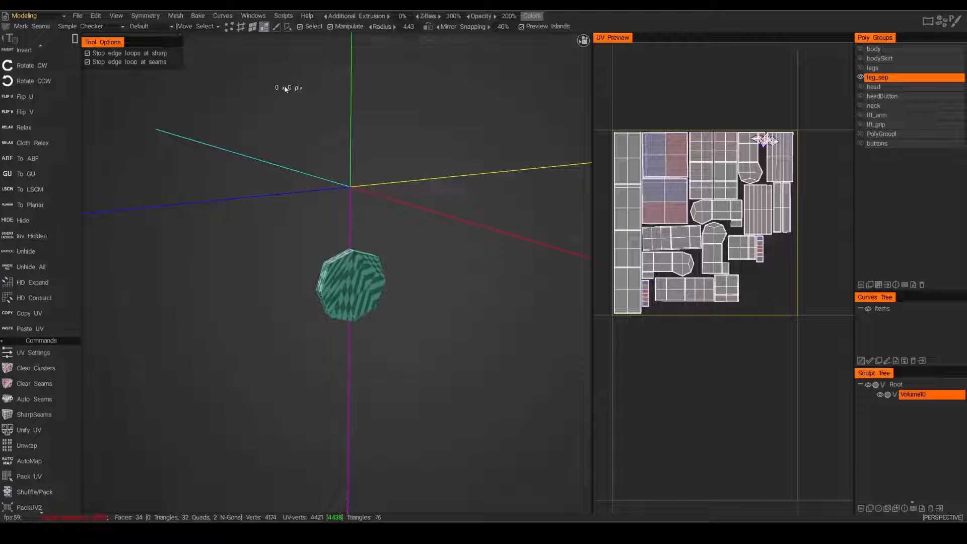
left_click(65, 447)
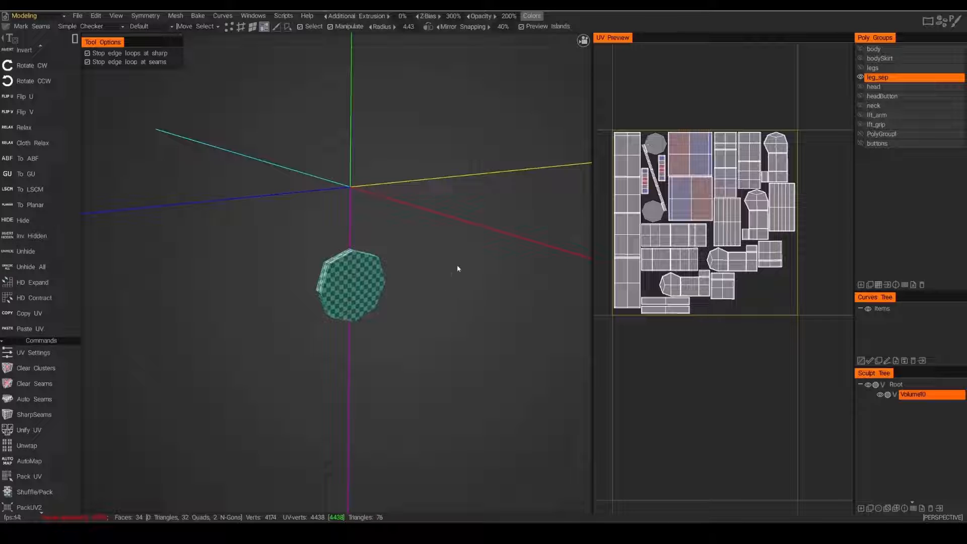
Show the legs, bodySkirt and body poly groups with leg_sep and examine the checker pattern on the unwrapped parts.
left_click(861, 68)
left_click(860, 58)
left_click(860, 49)
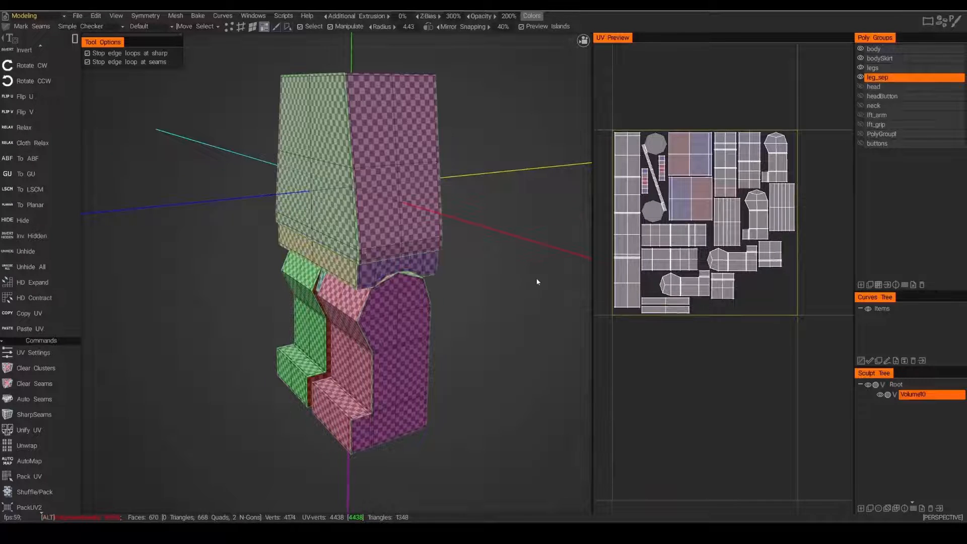
mouse_move(537, 281)
left_mouse_down("alt")
mouse_move(589, 268)
mouse_move(542, 273)
left_mouse_up("alt")
right_click_drag(541, 273, 511, 273, "alt")
left_click_drag(511, 273, 462, 271, "alt")
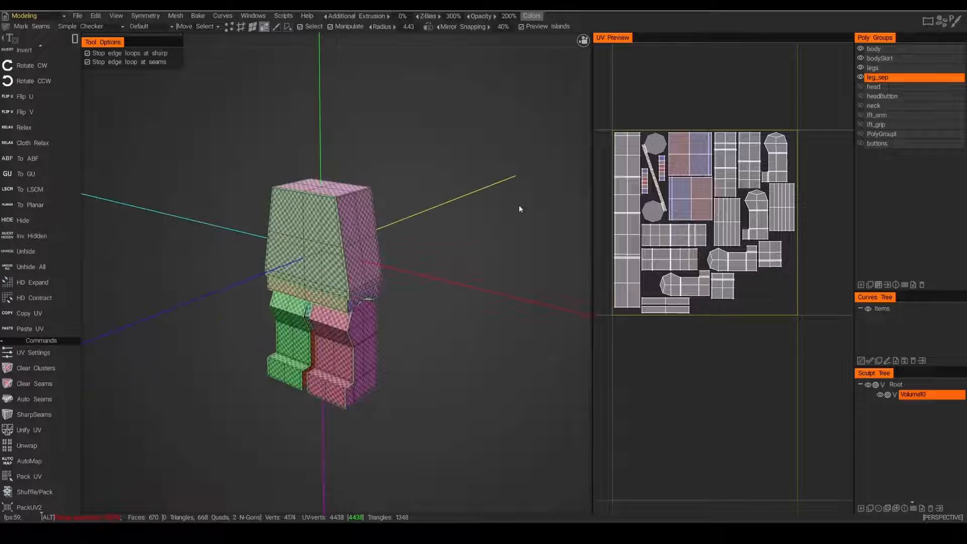
Show the head, headButton and neck poly groups as well.
left_click(861, 87)
left_click(860, 96)
left_click_drag(479, 132, 509, 126, "alt")
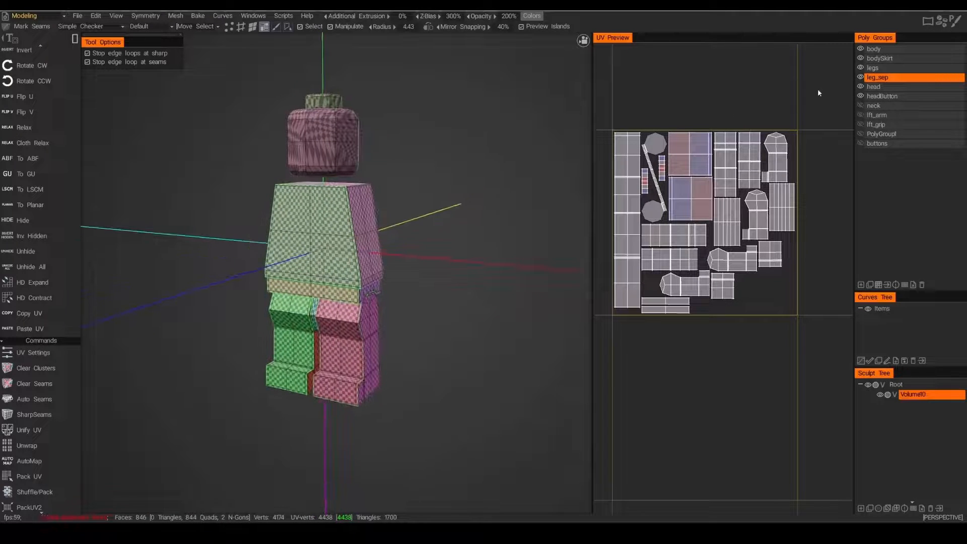
left_click_drag(577, 163, 564, 159, "alt")
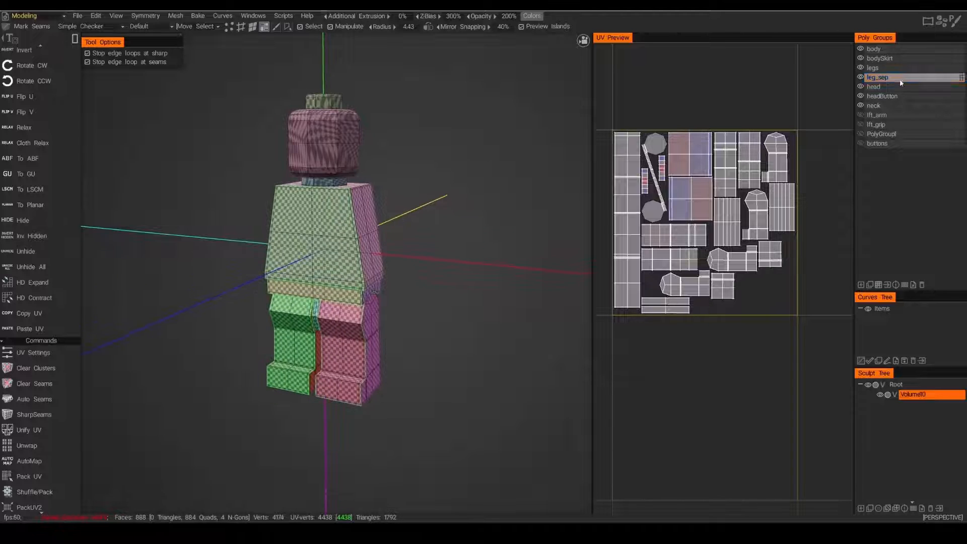
Hide the legs, bodySkirt, body, leg_sep and head poly groups, leaving only headButton and neck displayed.
left_click(861, 68)
left_click(860, 58)
left_click(861, 48)
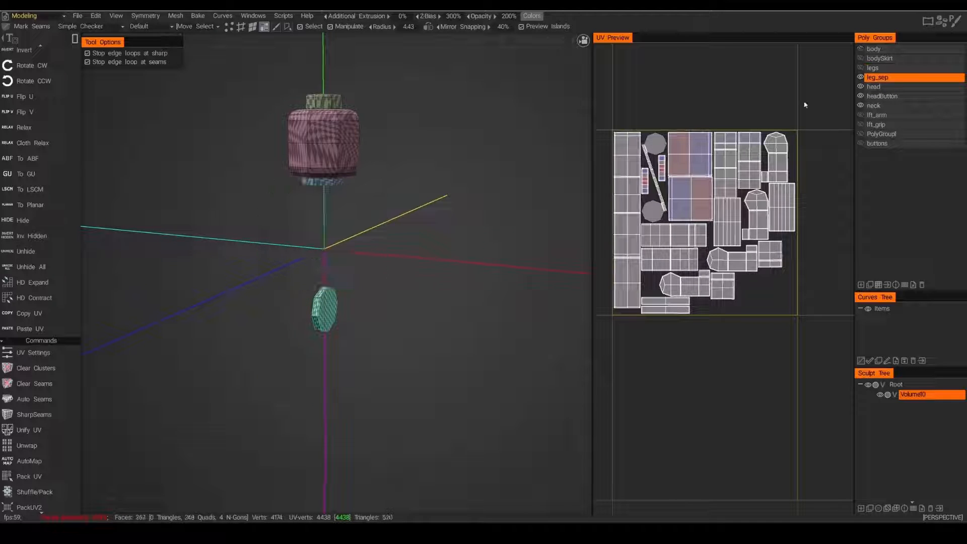
left_click(861, 77)
left_click(860, 77)
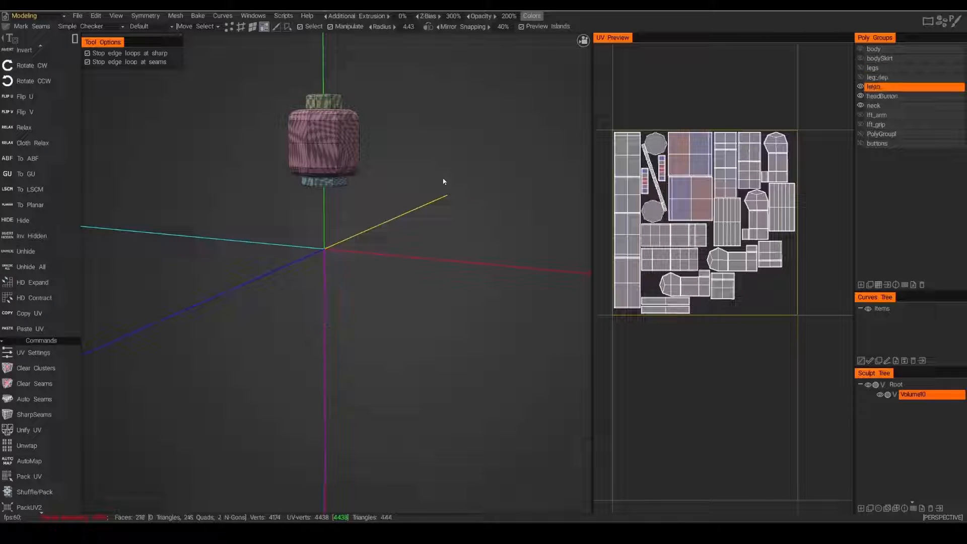
middle_click_drag(375, 137, 380, 169, "alt")
right_click_drag(379, 169, 406, 168, "alt")
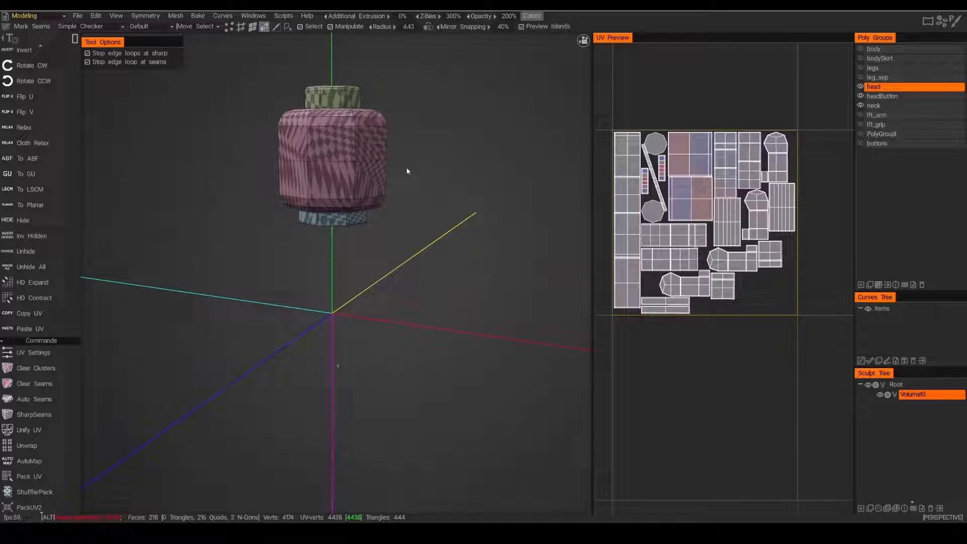
left_click(861, 87)
Mark seams around the neck's top and underside faces and down one vertical edge at its back.
middle_click_drag(328, 173, 313, 194, "alt")
left_click_drag(313, 195, 318, 222, "alt")
right_click_drag(319, 222, 341, 241, "alt")
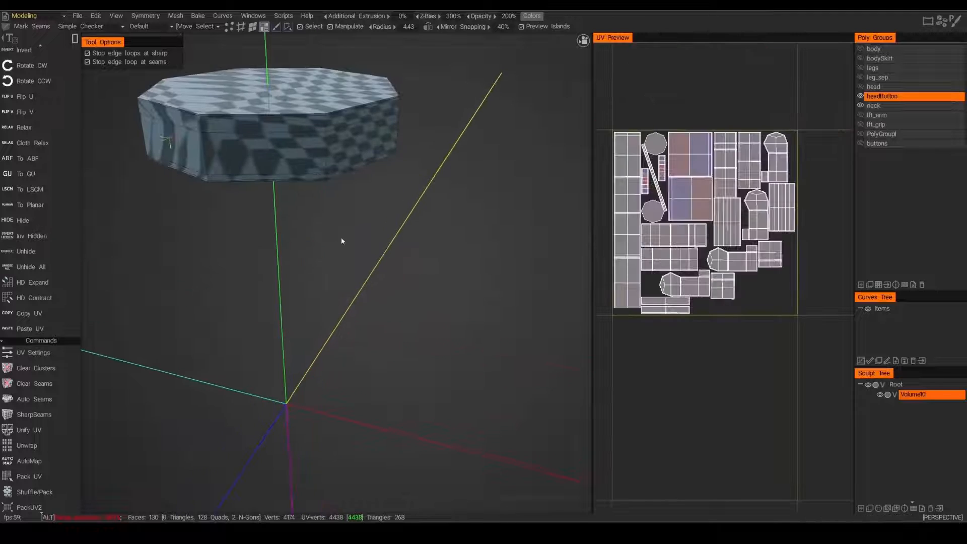
middle_click_drag(280, 185, 341, 284, "alt")
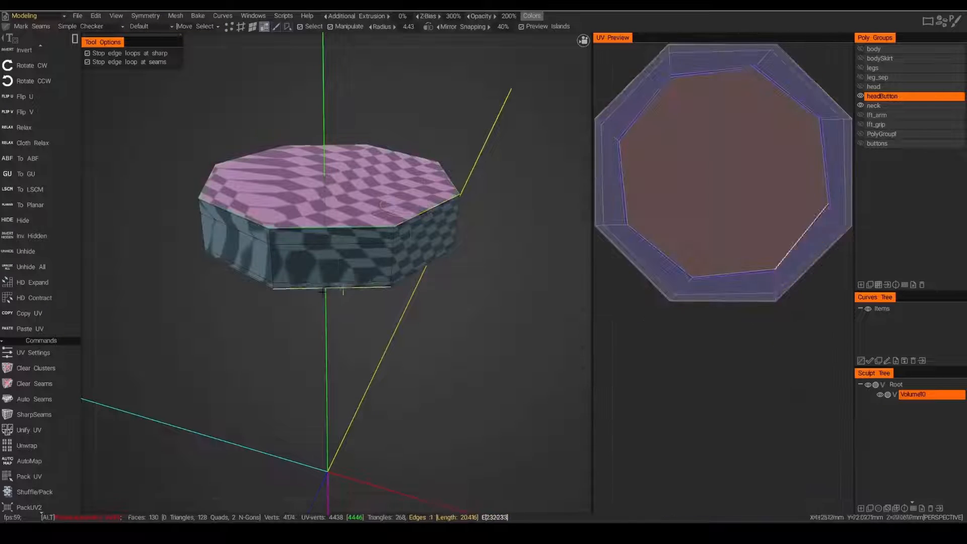
left_click_drag(393, 181, 295, 289)
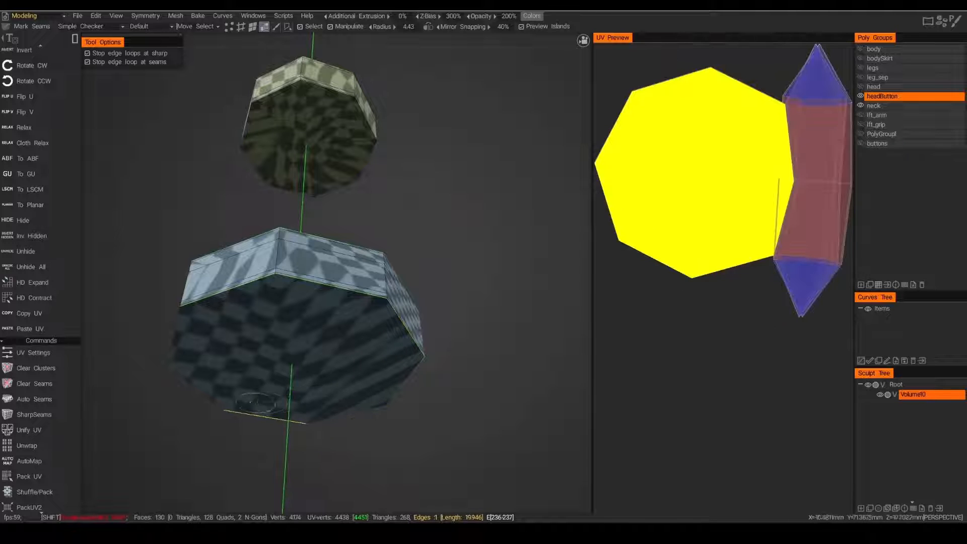
scroll(282, 354, "down", 8)
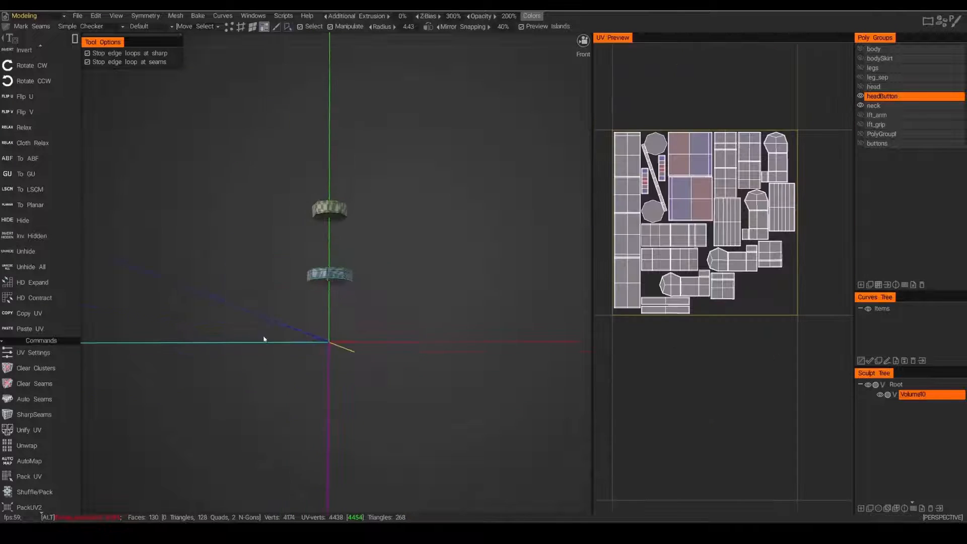
left_click_drag(264, 339, 93, 363, "alt")
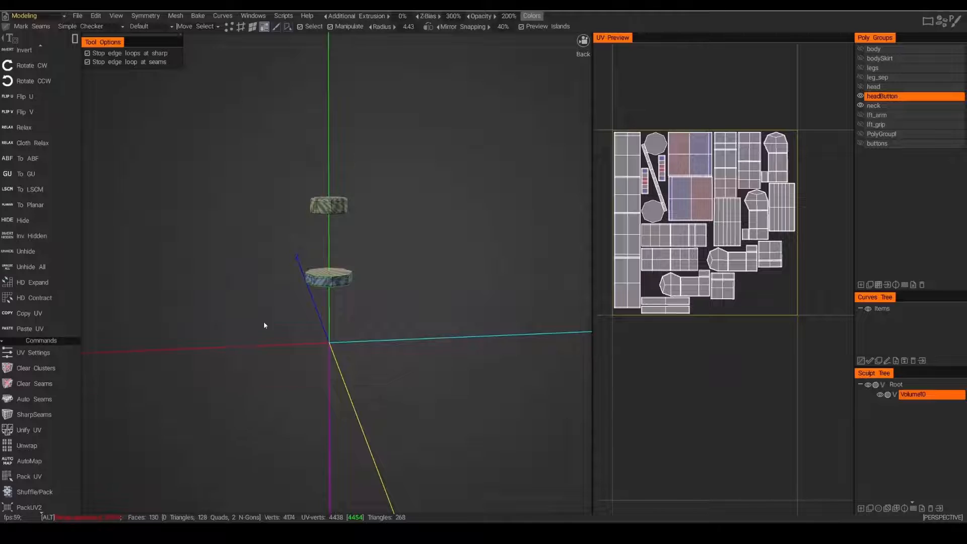
scroll(264, 325, "up", 8)
scroll(316, 270, "down", 8)
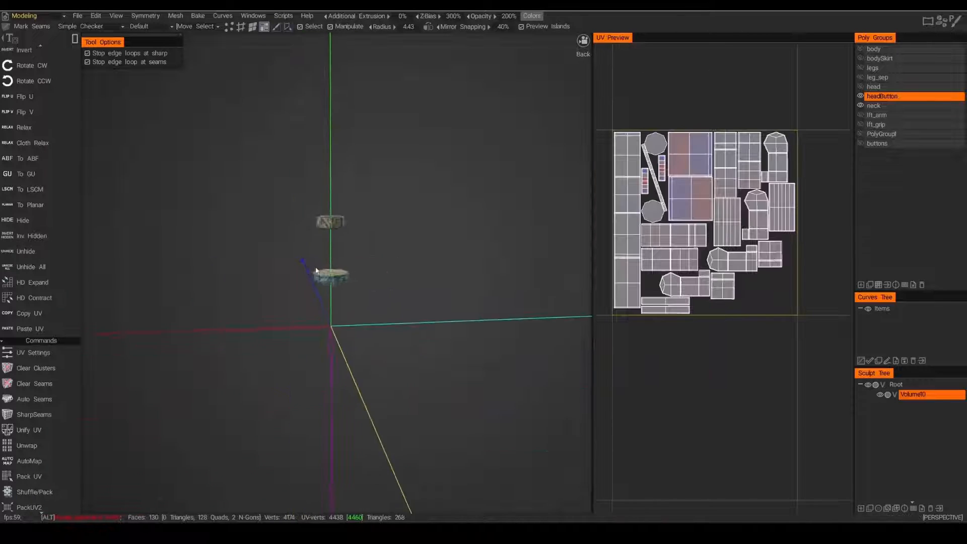
Mark seam loops around the head button's top and underside and one vertical seam down its back.
right_click_drag(316, 268, 378, 317, "alt")
middle_click_drag(377, 318, 402, 257, "alt")
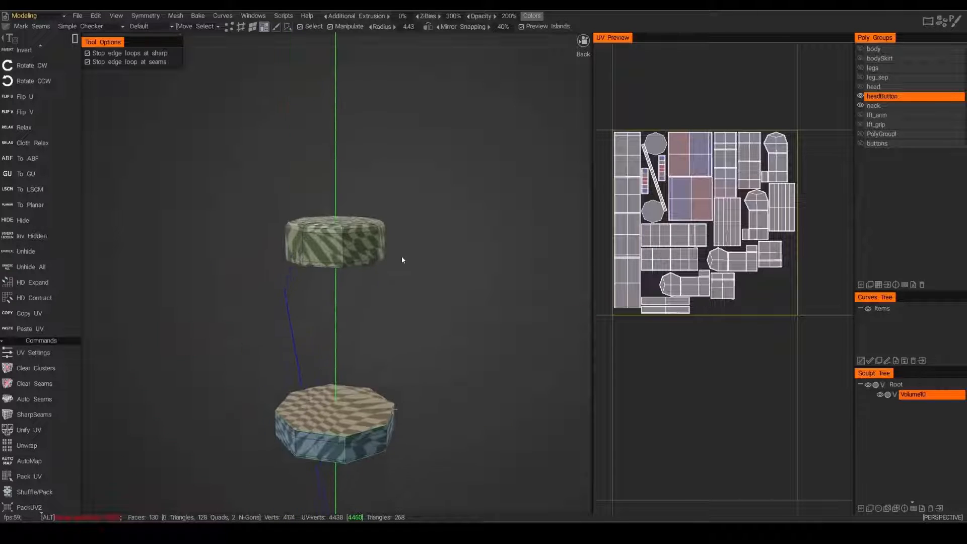
left_click_drag(402, 259, 393, 279, "alt")
scroll(346, 285, "up", 3)
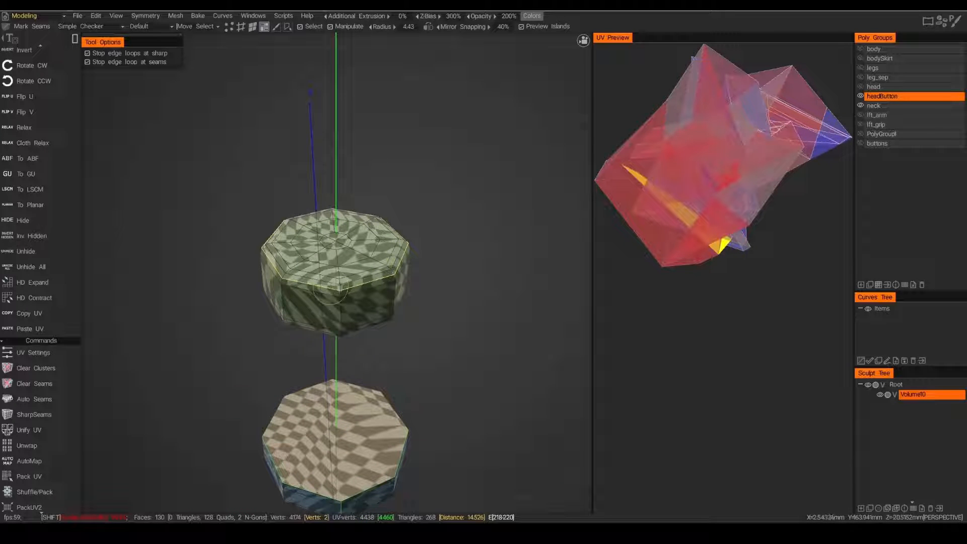
left_click(331, 290, "shift")
left_click_drag(322, 334, 339, 247, "alt")
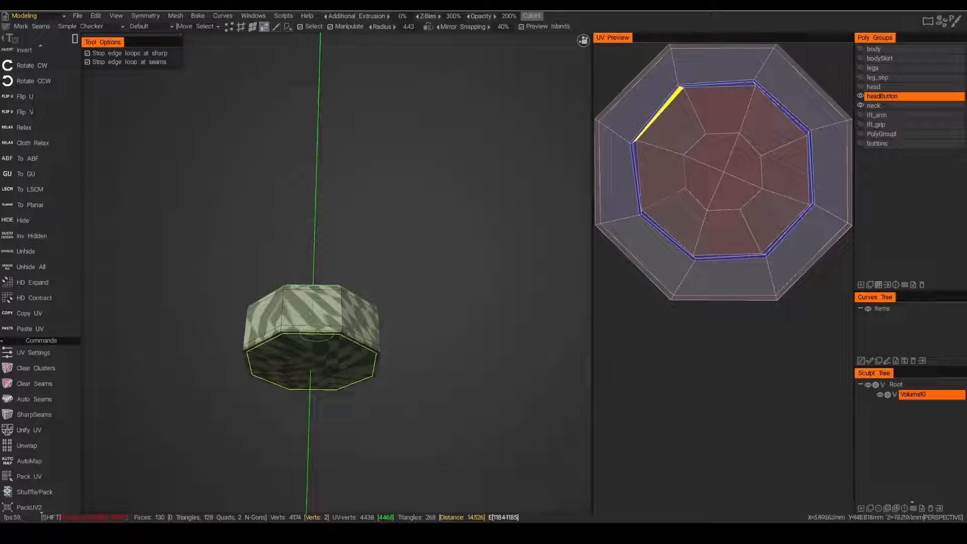
left_click(316, 334, "shift")
left_click_drag(397, 262, 380, 334, "alt")
scroll(349, 340, "down", 6)
scroll(381, 322, "up", 4)
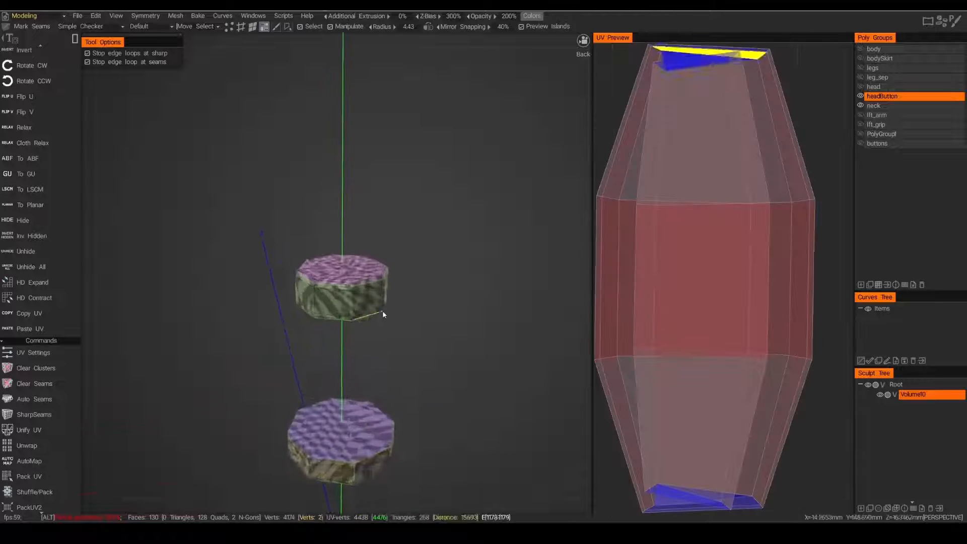
scroll(382, 312, "up", 3)
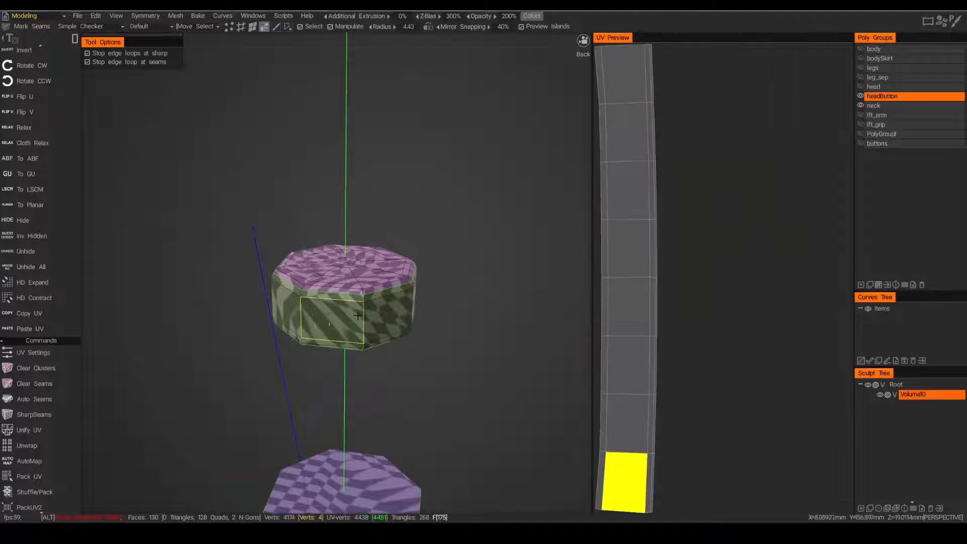
scroll(357, 316, "down", 5)
left_click_drag(315, 320, 461, 302, "alt")
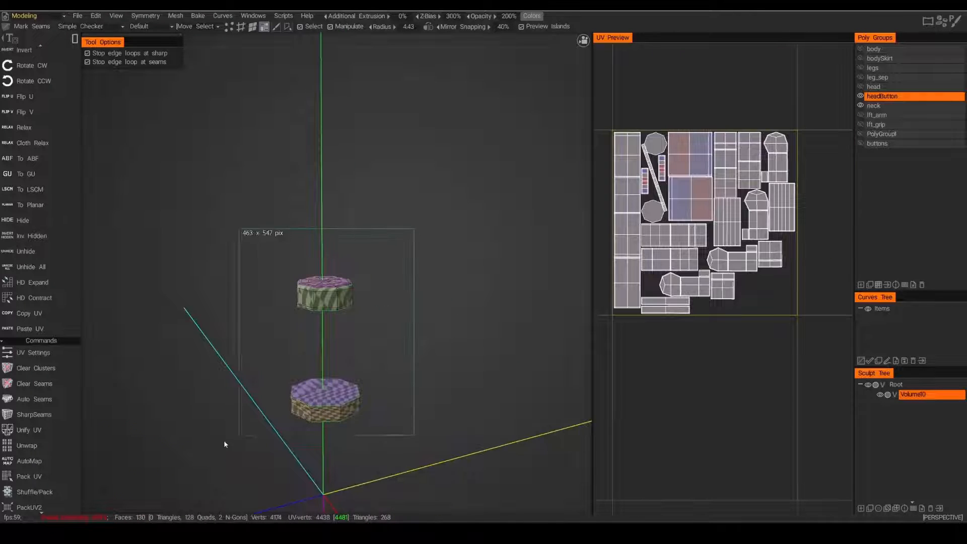
Select the head button and neck together, move them to the Default UV set and unwrap them.
left_click_drag(225, 443, 241, 419)
left_click(200, 28)
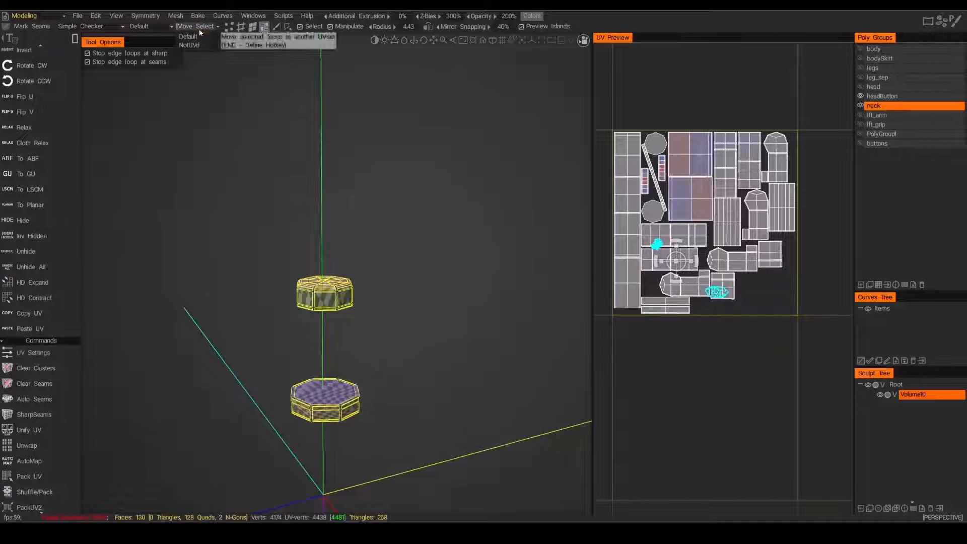
left_click(196, 38)
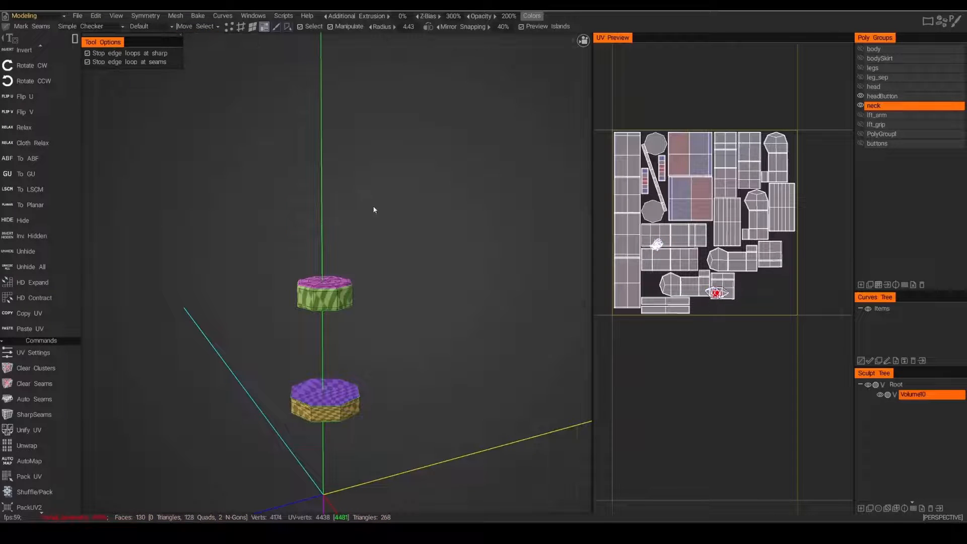
left_click(26, 446)
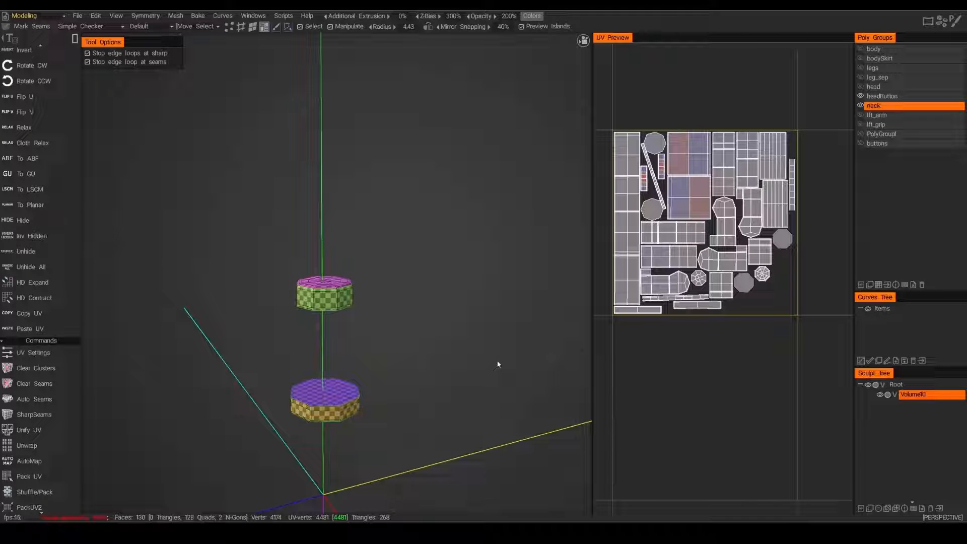
Hide the neck and headButton poly groups and show the lft_arm group alone.
left_click(861, 106)
left_click(861, 96)
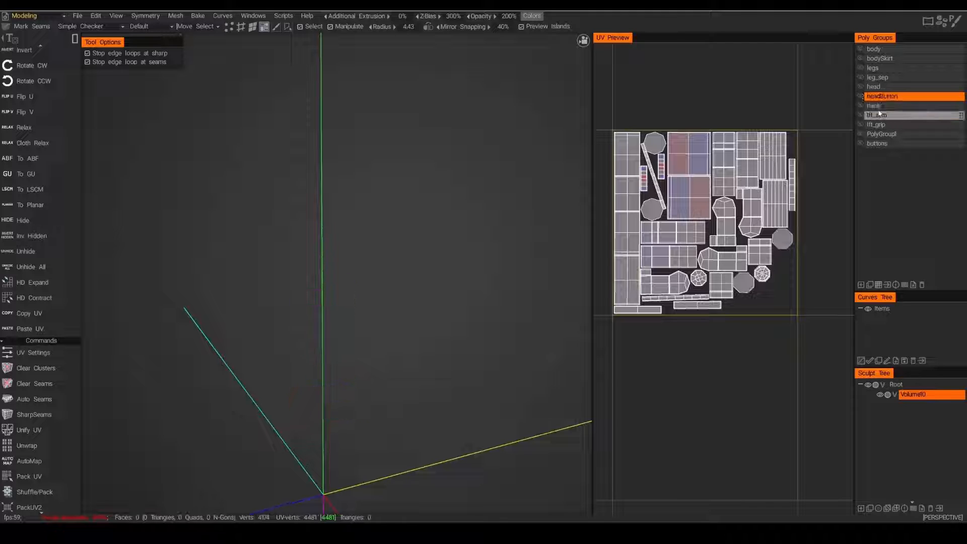
left_click(861, 116)
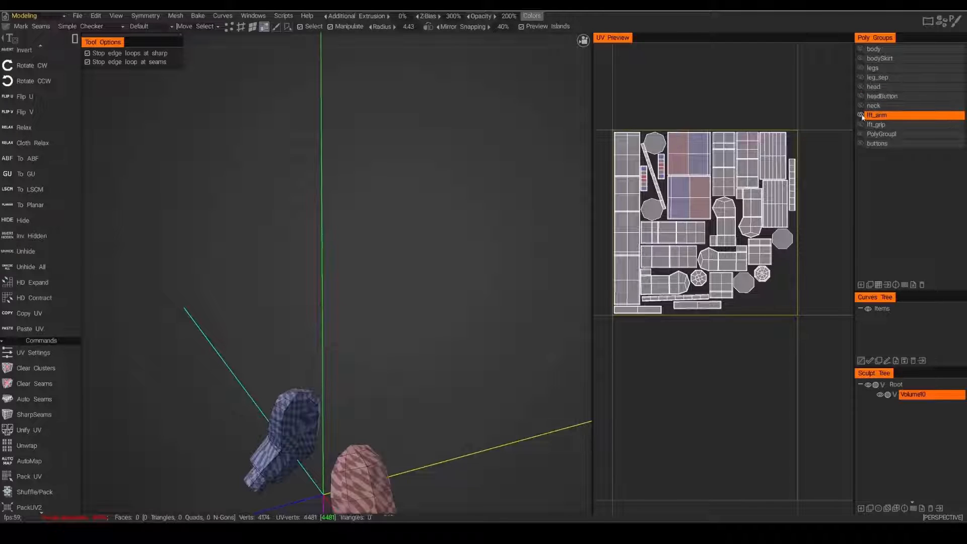
Mark seam loops around the arm's wrist peg where it meets the sleeve and around the peg's end face.
left_click_drag(476, 307, 518, 208, "alt")
left_click_drag(394, 290, 372, 301, "alt")
left_click(261, 232, "shift")
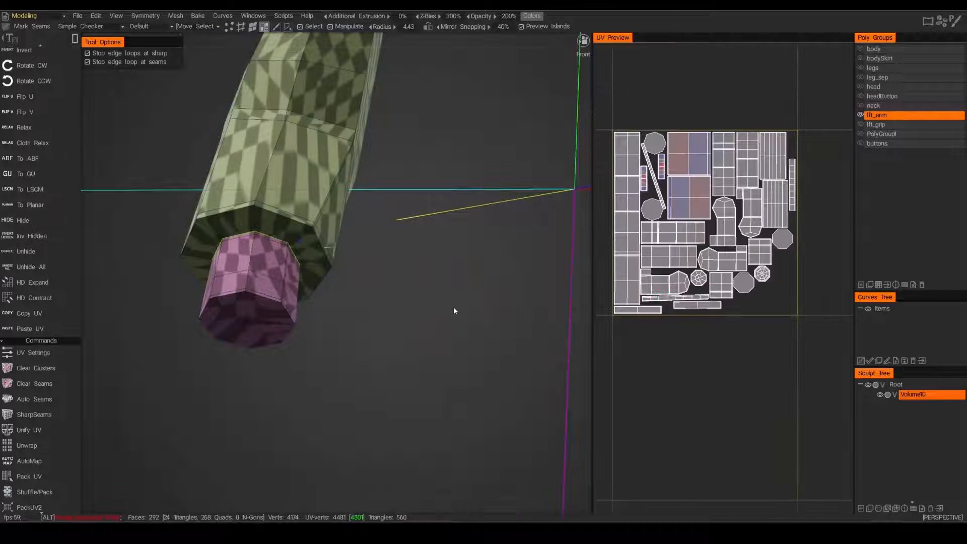
left_click_drag(454, 308, 362, 276, "alt")
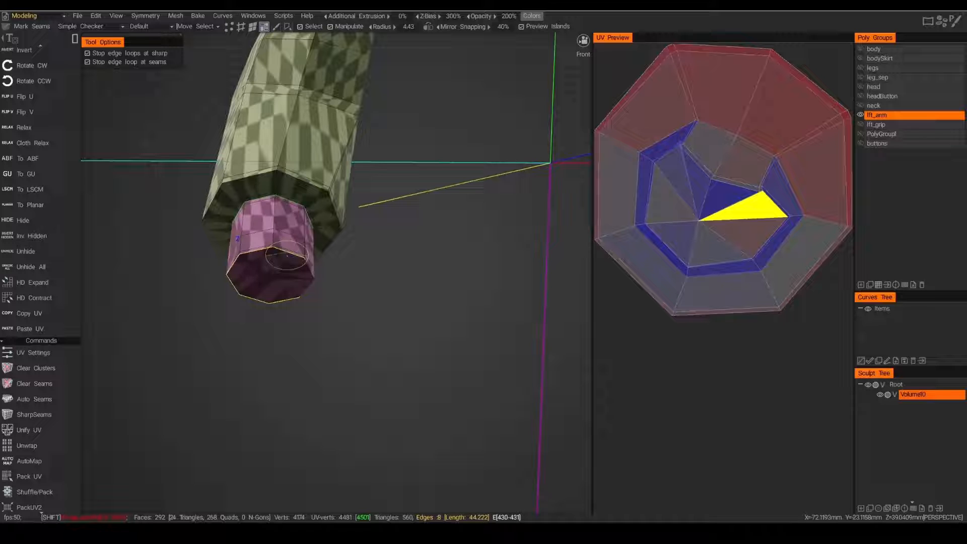
left_click(287, 256, "shift")
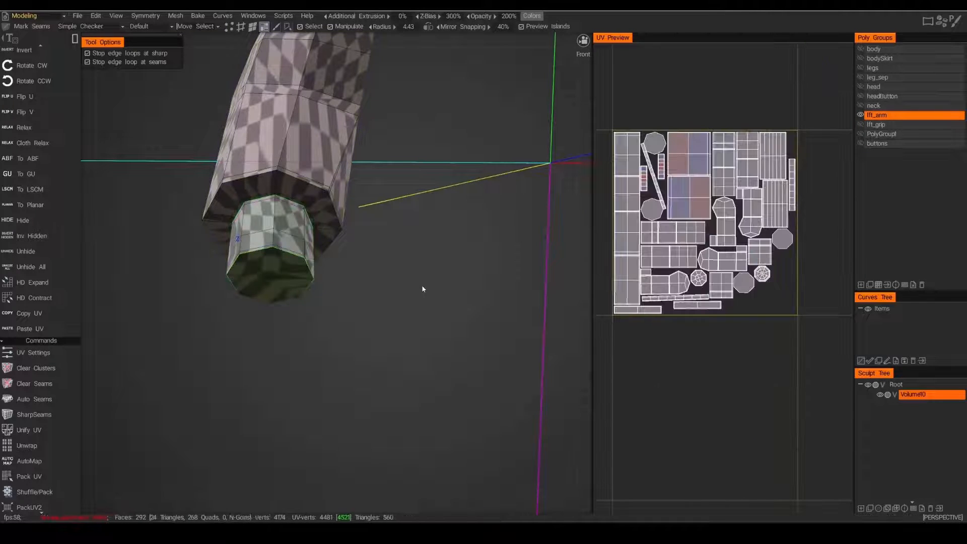
Mark one lengthwise seam on the wrist peg and a lengthwise seam loop that splits the arm sleeve into two halves.
left_click_drag(422, 289, 529, 250, "alt")
left_click(315, 236, "shift")
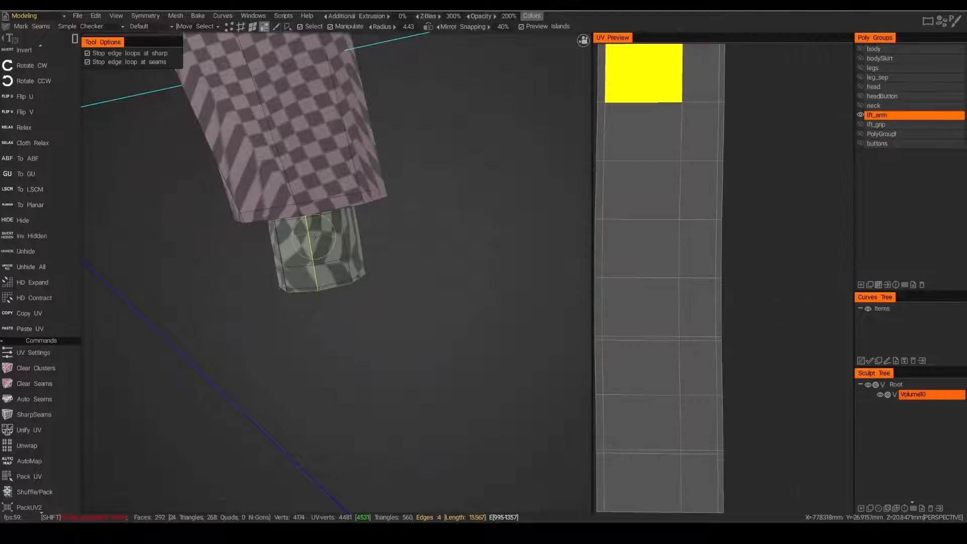
left_click_drag(459, 270, 333, 338, "alt")
left_click_drag(394, 282, 415, 331, "alt")
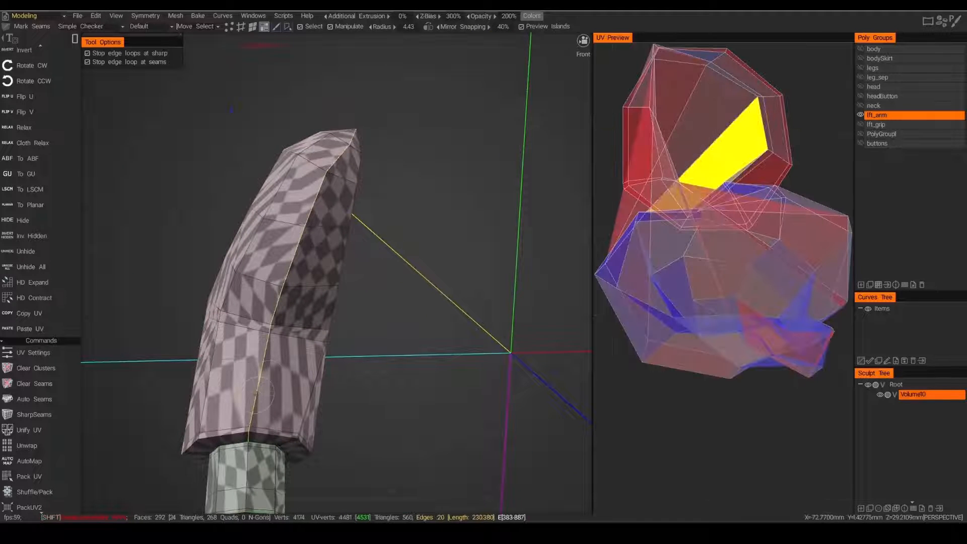
left_click(255, 393, "shift")
Select both arms, move them to the Default UV set and unwrap them.
middle_click_drag(406, 391, 348, 335, "alt")
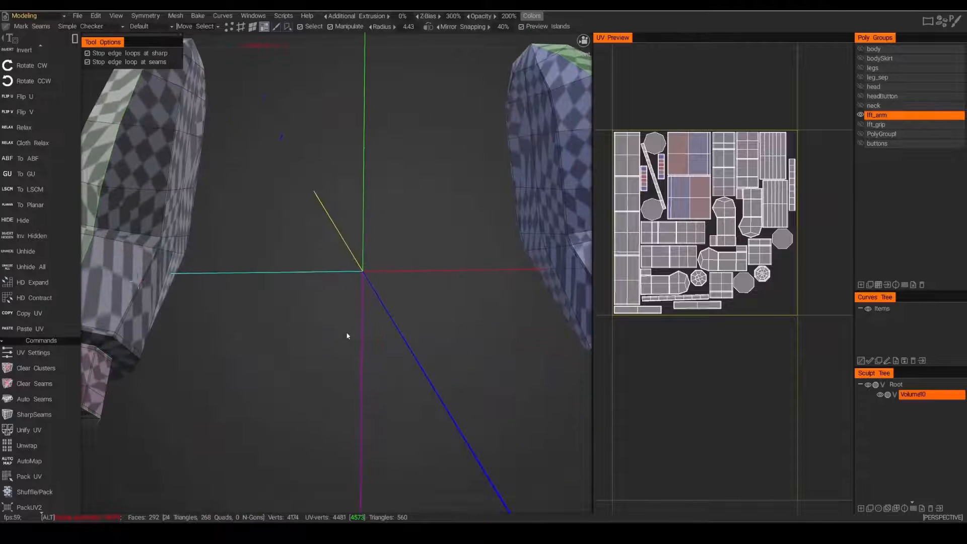
right_click_drag(347, 335, 301, 347, "alt")
left_click_drag(300, 348, 326, 345, "alt")
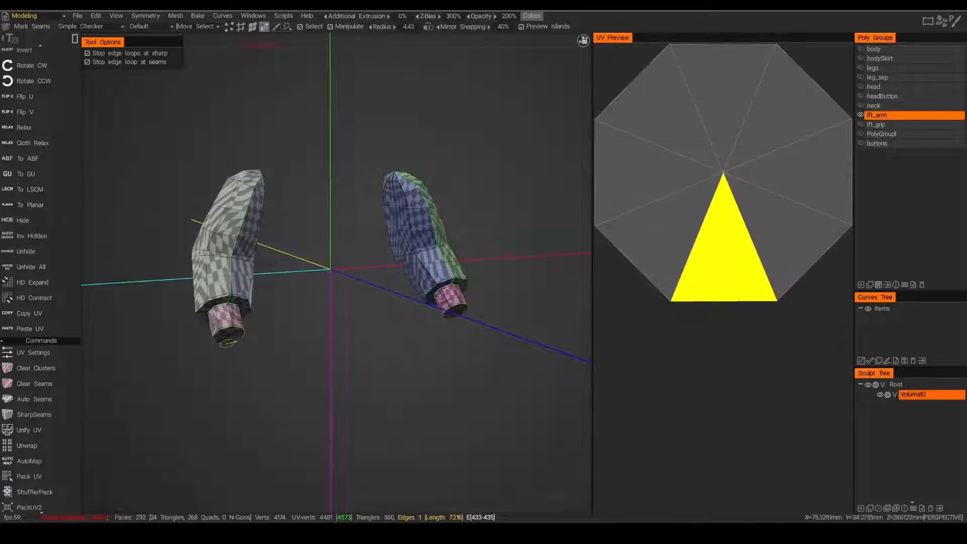
right_click_drag(395, 362, 373, 365, "alt")
left_click_drag(373, 365, 312, 360, "alt")
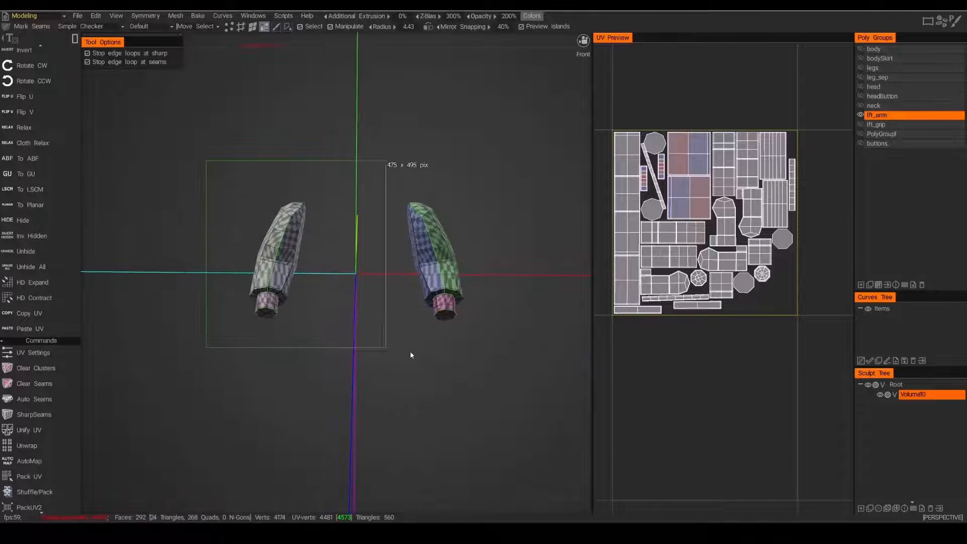
left_click_drag(411, 353, 488, 379)
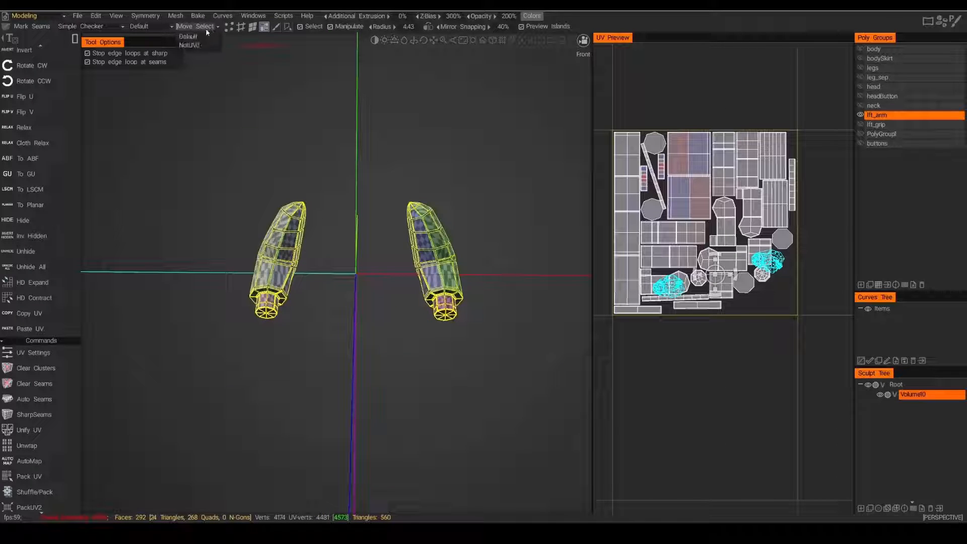
left_click(197, 37)
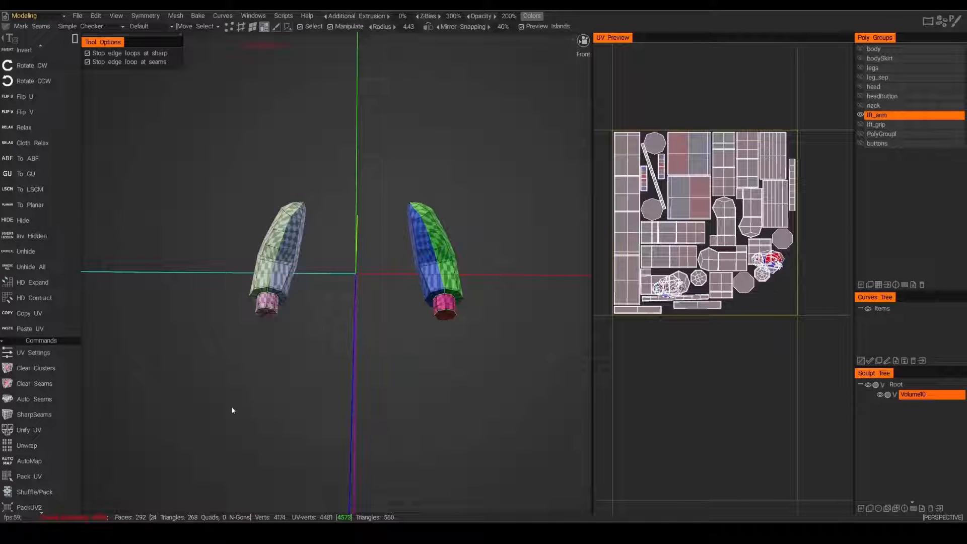
left_click(43, 463)
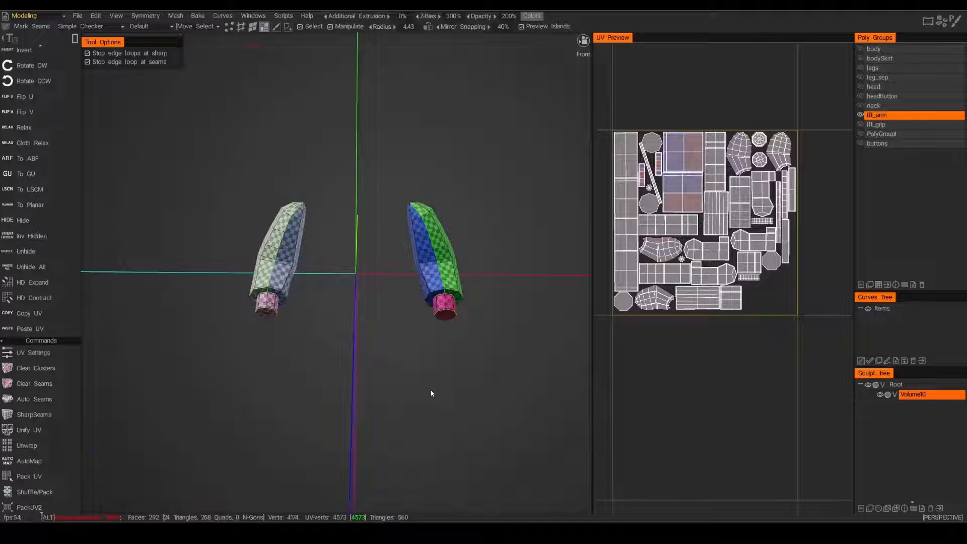
Hide the lft_arm poly group and show the lft_grip group.
left_click_drag(432, 392, 382, 391)
left_click(860, 116)
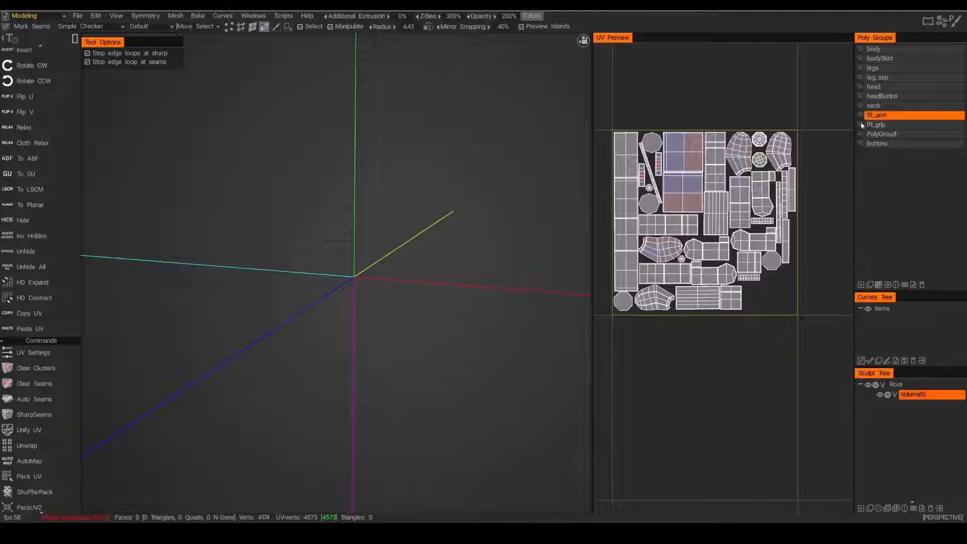
left_click(861, 125)
Mark seams around the grip's front C-shaped face, along its inner and outer edges and across both tips.
left_click_drag(333, 335, 348, 295, "alt")
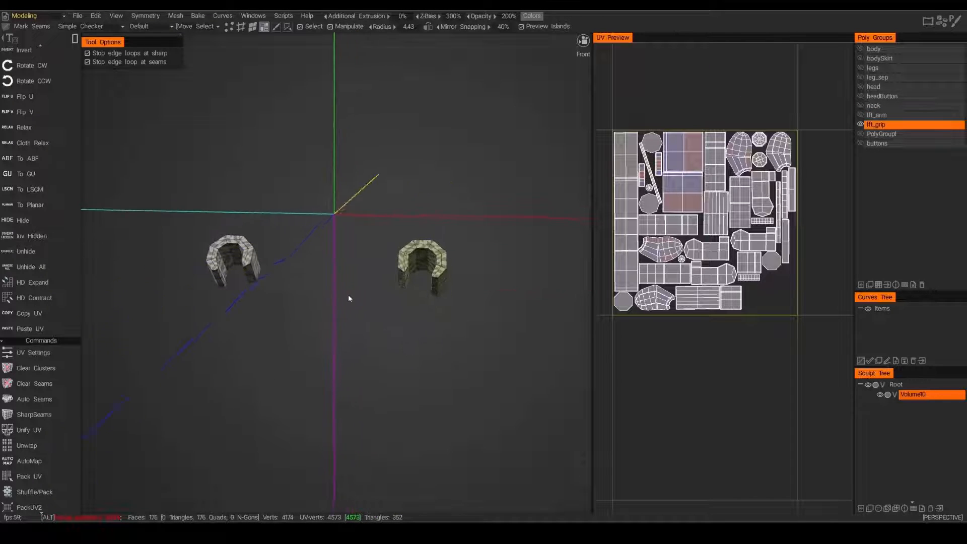
right_click_drag(348, 295, 377, 294, "alt")
middle_click_drag(376, 293, 361, 322, "alt")
key("shift")
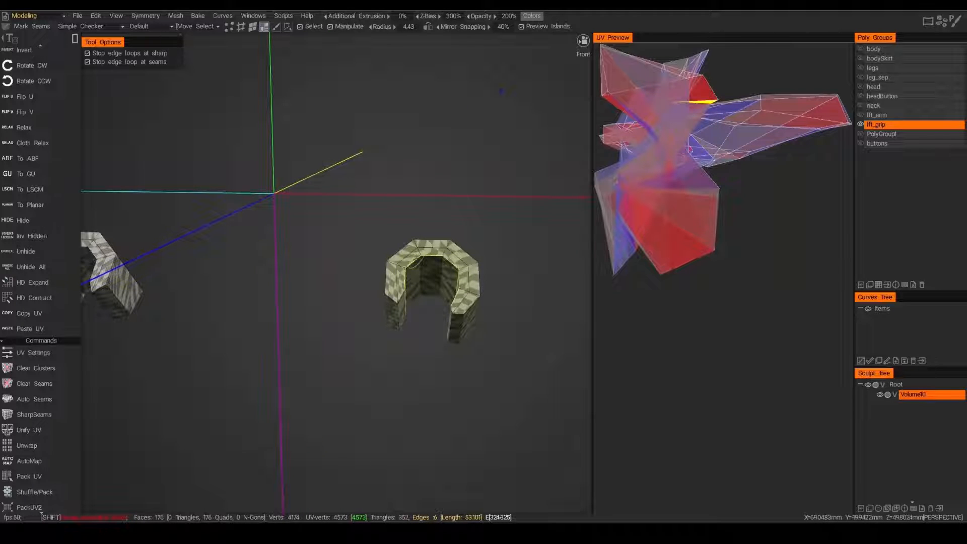
left_click(414, 263, "shift")
left_click(386, 282, "shift")
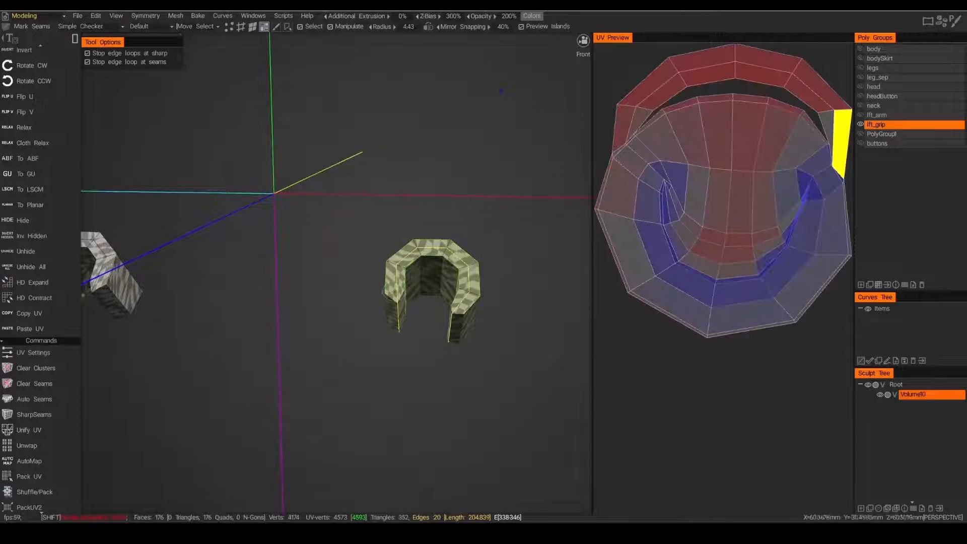
left_click(459, 315, "shift")
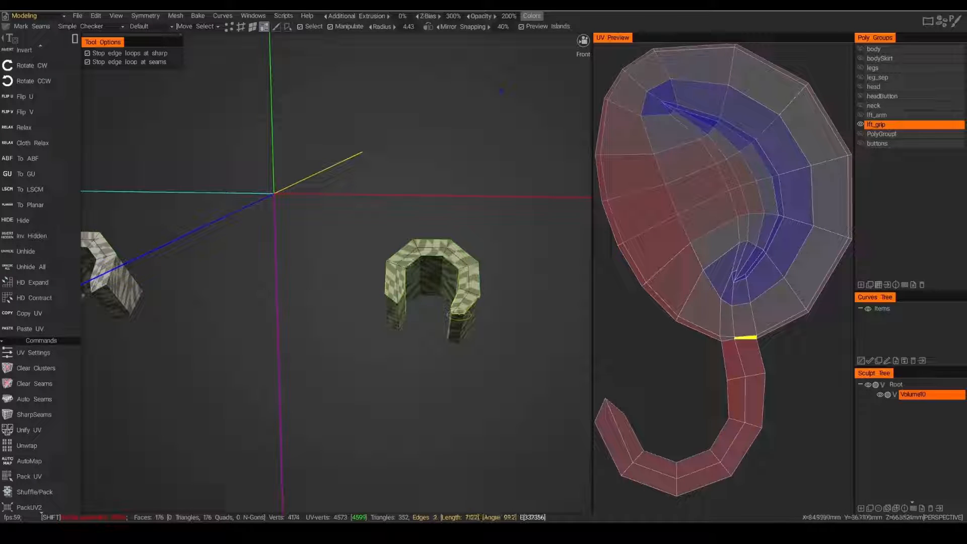
left_click(458, 315, "shift")
Mark seams around the grip's opposite C-shaped face, including its inner edge and the short edges at both tips.
left_click_drag(446, 356, 278, 323, "alt")
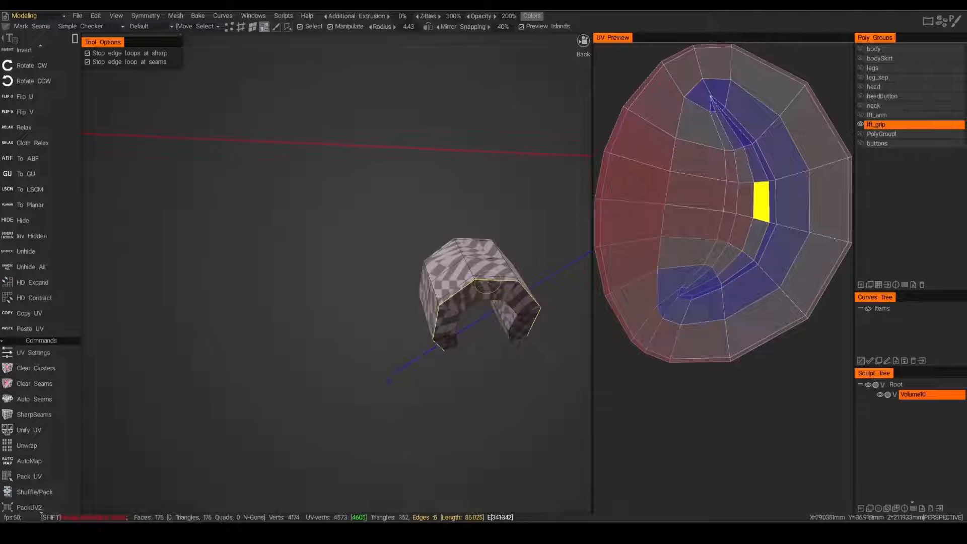
left_click(487, 286, "shift")
left_click(452, 353, "shift")
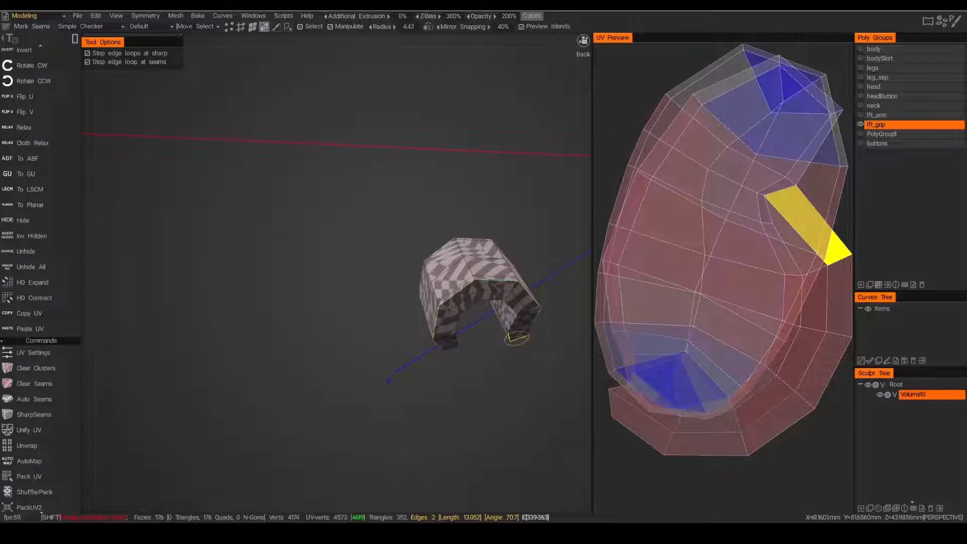
left_click(513, 328, "shift")
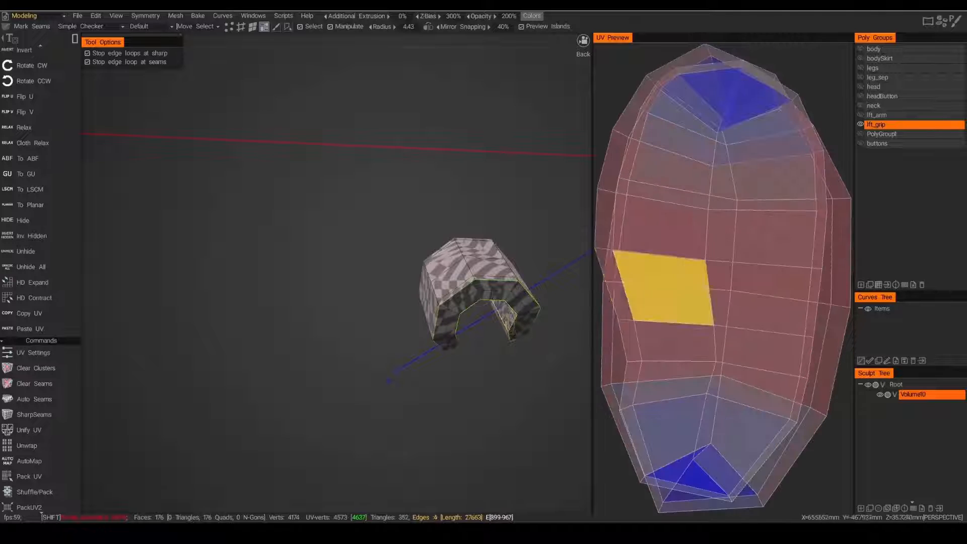
Mark one seam down the grip's outer wall and clear one adjoining rim edge on each C-shaped face to keep them attached.
left_click_drag(484, 304, 492, 348, "alt")
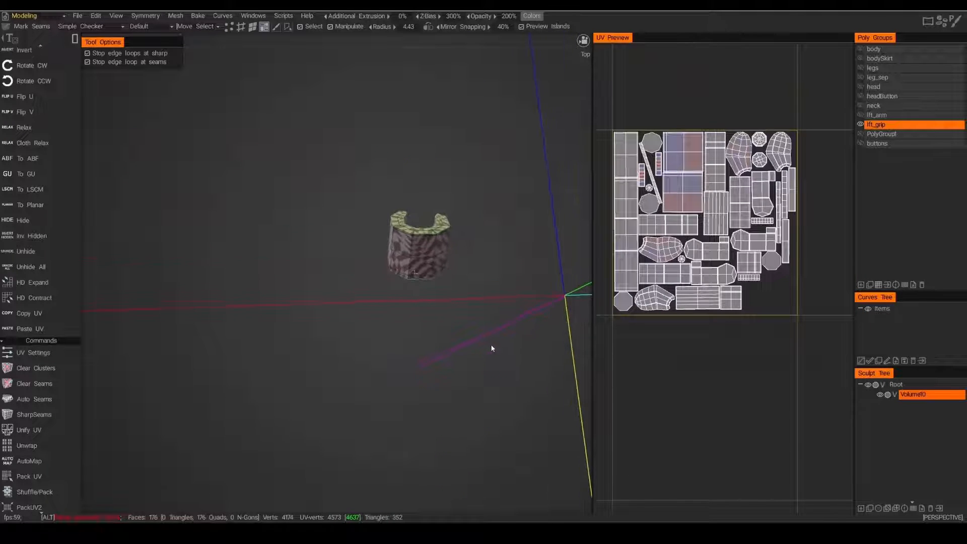
scroll(428, 276, "up", 2)
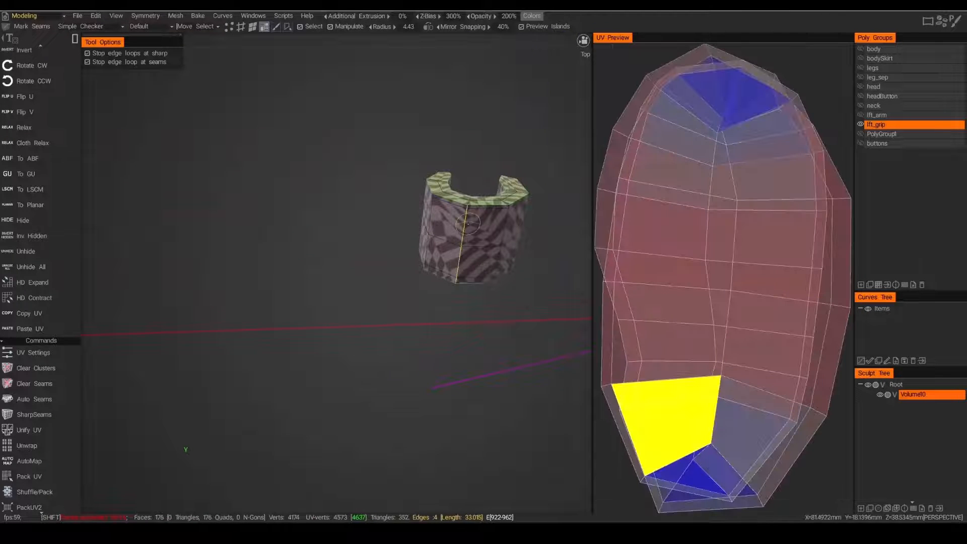
left_click(468, 222, "shift")
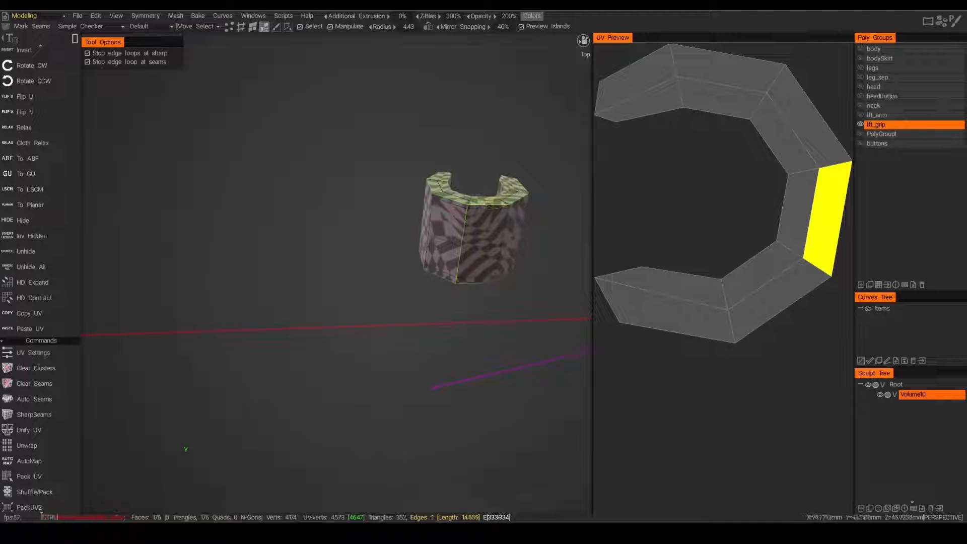
mouse_move(471, 227)
left_mouse_down("alt")
mouse_move(472, 194)
mouse_move(476, 236)
left_mouse_up("alt")
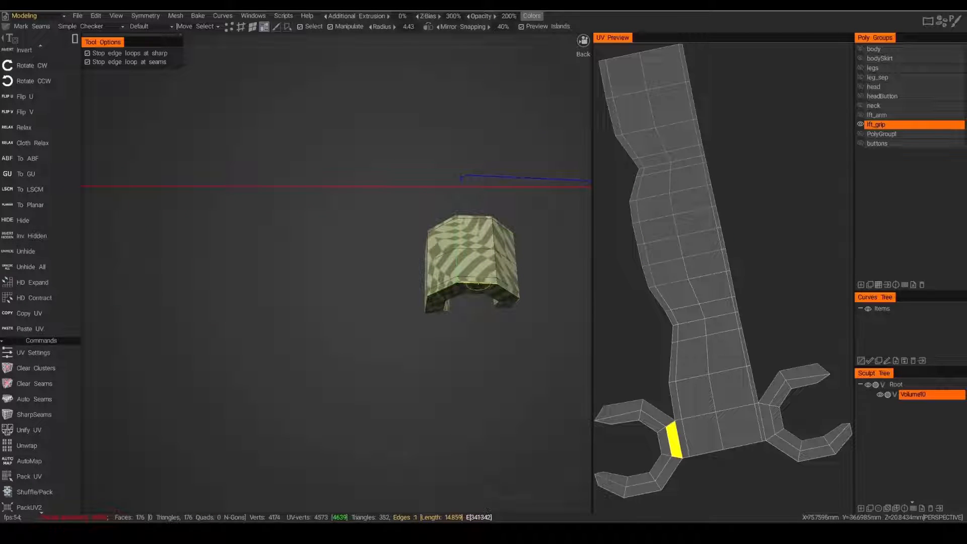
left_click_drag(476, 282, 385, 253, "alt")
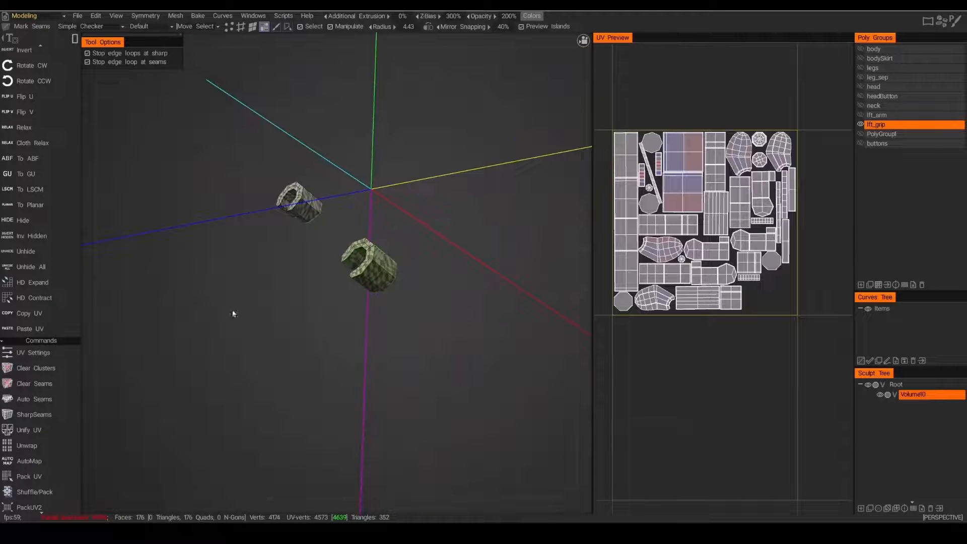
Select both grips, move them to the Default UV set and unwrap them.
left_click_drag(328, 370, 378, 344, "alt")
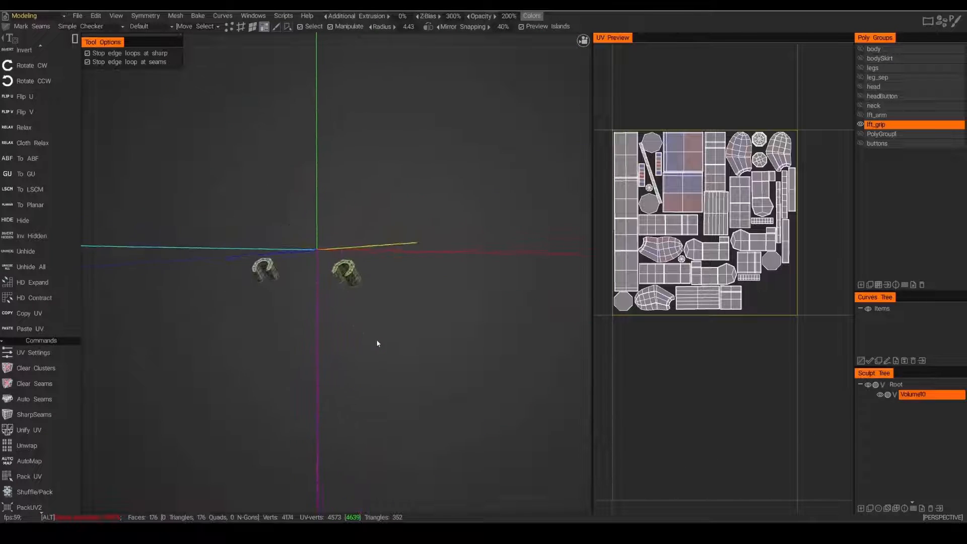
left_click_drag(388, 252, 214, 336)
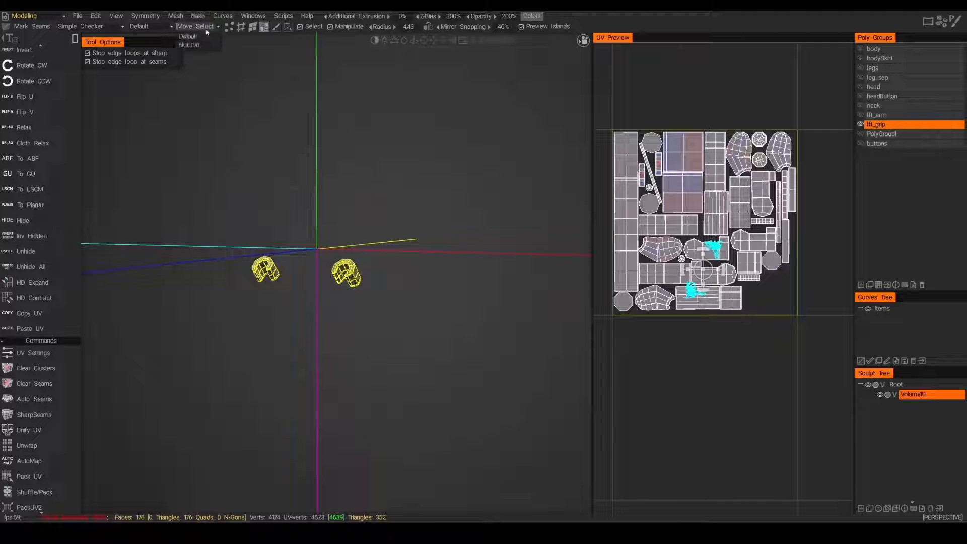
left_click(197, 39)
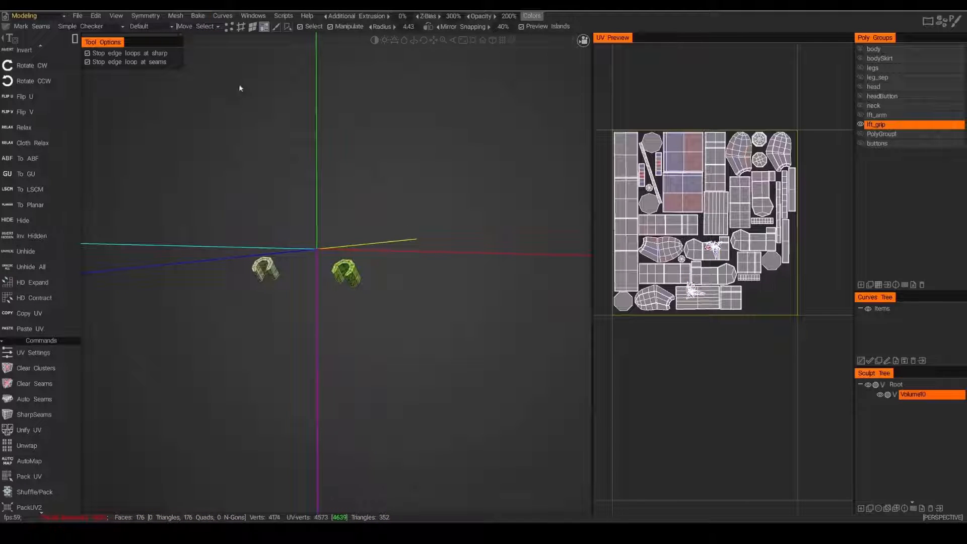
left_click(28, 446)
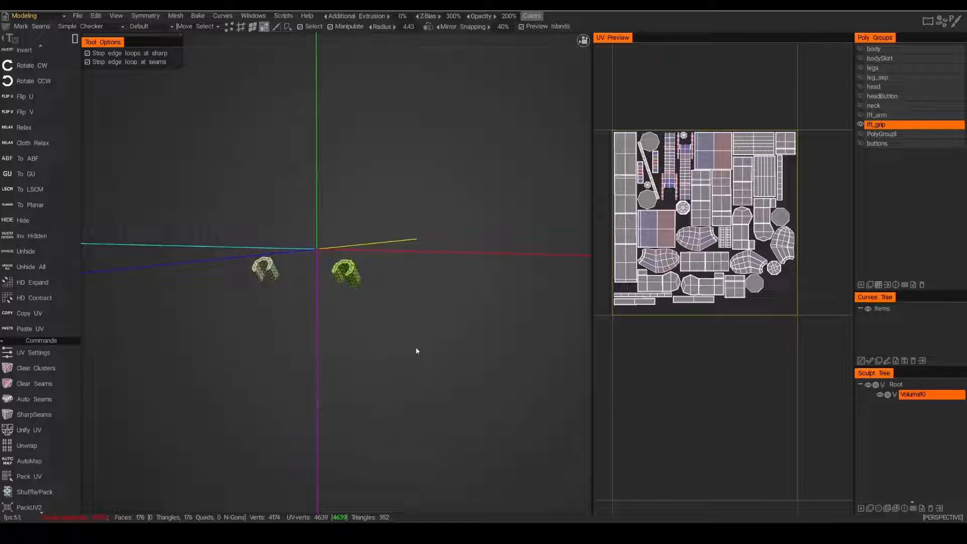
Hide lft_grip and isolate the PolyGroup1 base plate, briefly showing the buttons group on it for inspection.
left_click(861, 134)
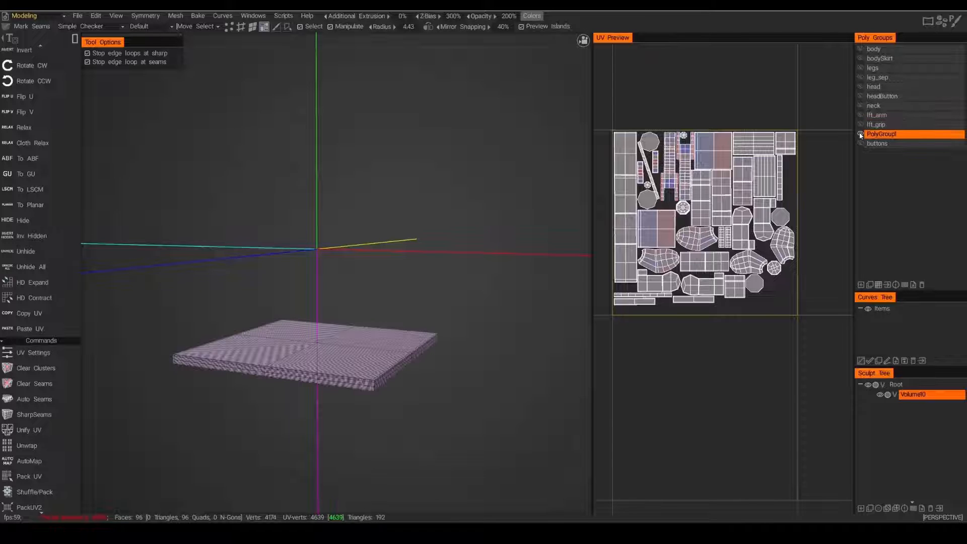
left_click(860, 144)
left_click_drag(446, 284, 467, 348, "alt")
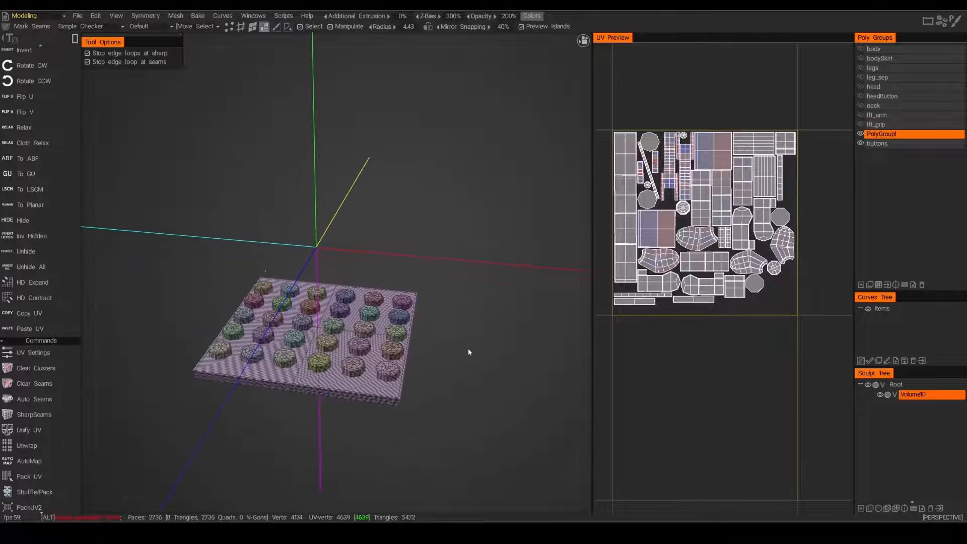
middle_click_drag(363, 365, 368, 317, "alt")
right_click_drag(367, 318, 399, 345, "alt")
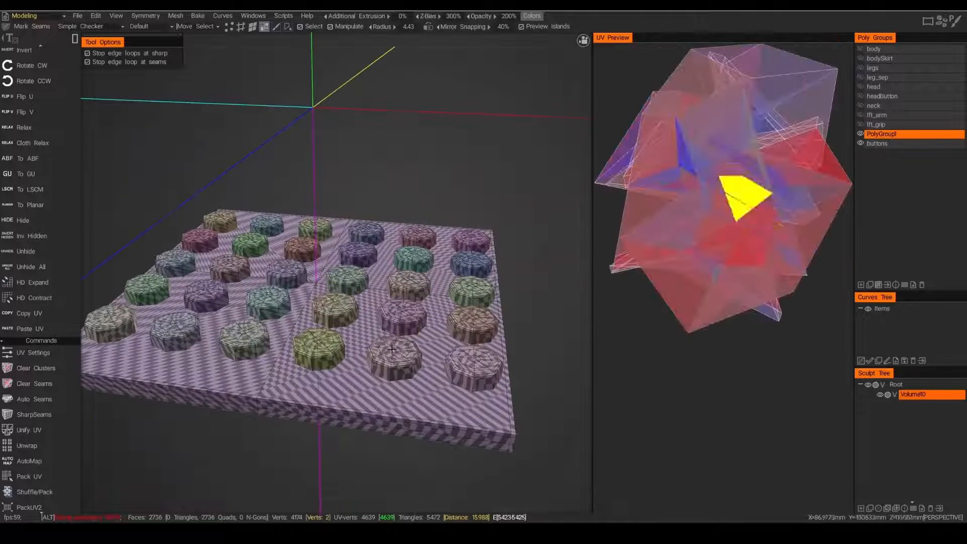
middle_click_drag(399, 345, 416, 330, "alt")
left_click(862, 145)
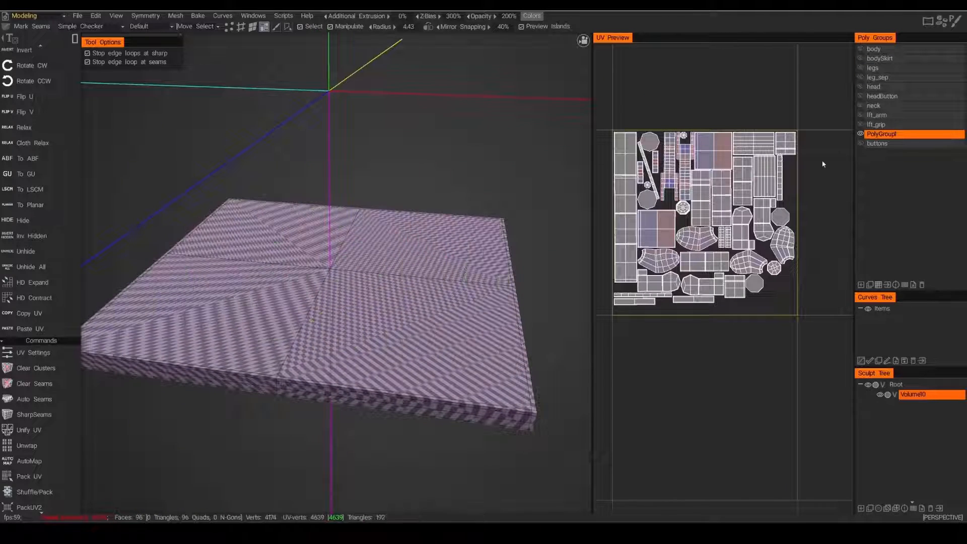
Mark seams along all the rim edges of the base plate's top face.
left_click_drag(395, 352, 272, 343, "alt")
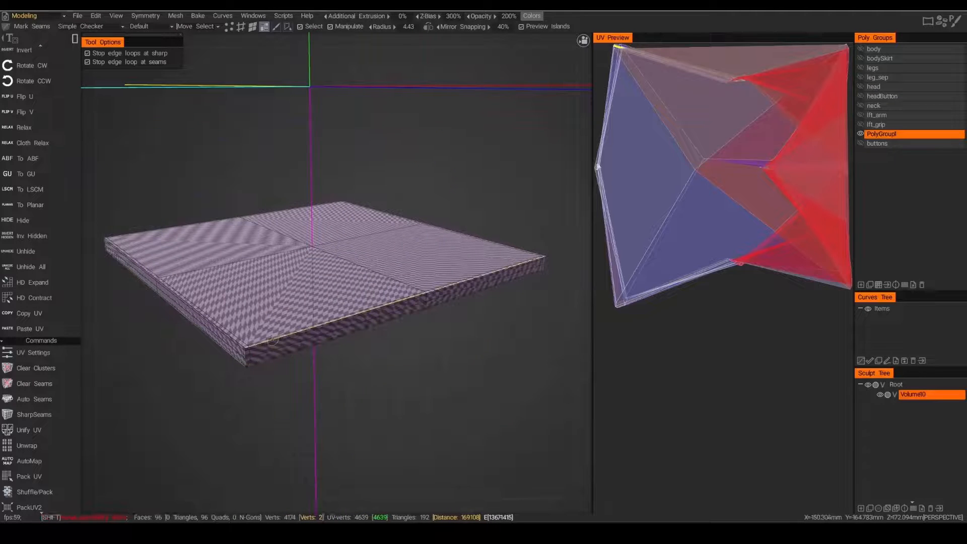
left_click(272, 341, "shift")
left_click(237, 342, "shift")
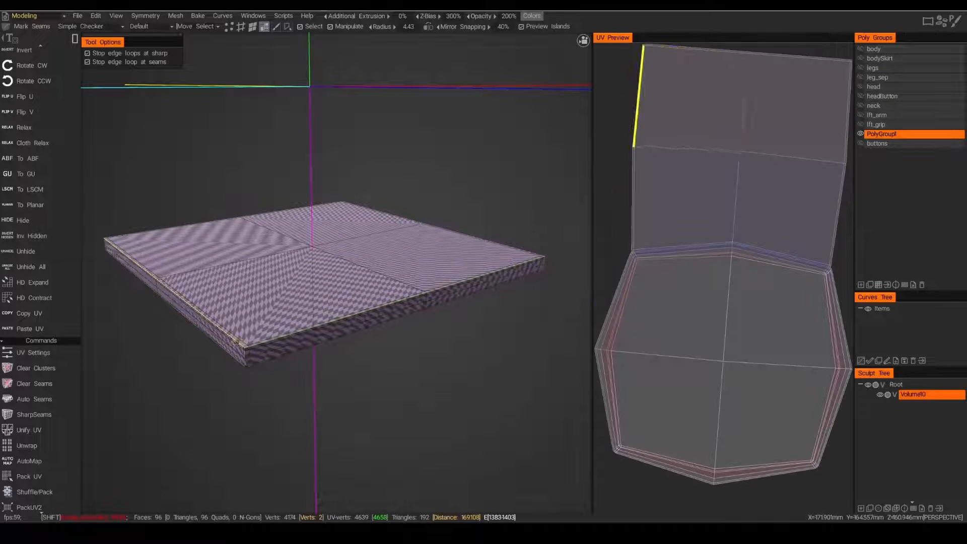
left_click_drag(437, 304, 290, 319, "alt")
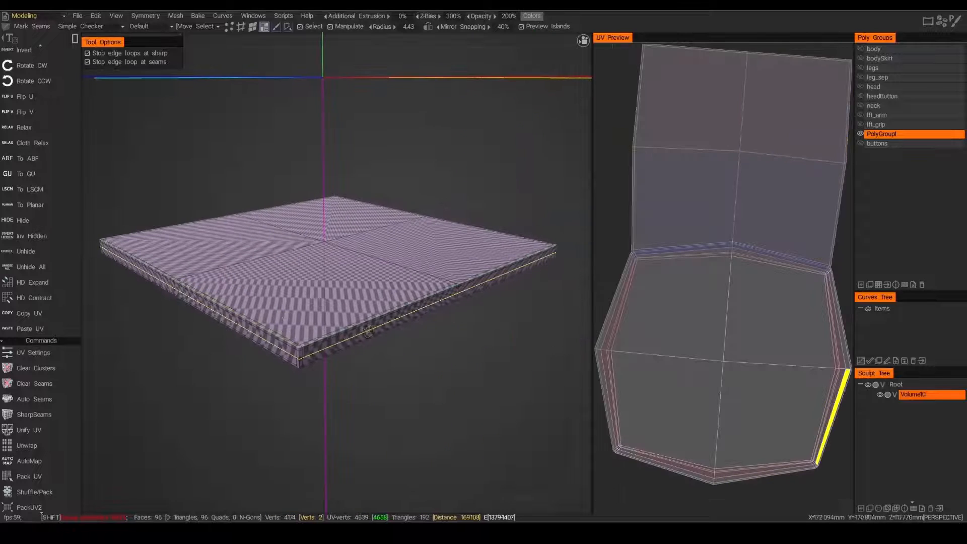
left_click_drag(478, 355, 347, 352, "alt")
left_click(408, 379, "shift")
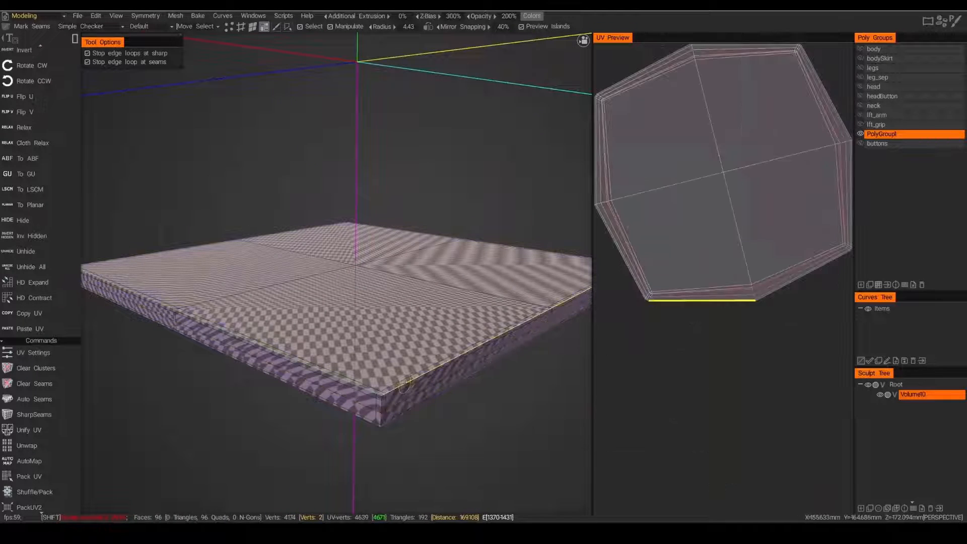
Mark seams along the rim edges of the base plate's underside to separate the bottom face from the sides.
scroll(421, 341, "down", 3)
left_click_drag(421, 341, 382, 330, "alt")
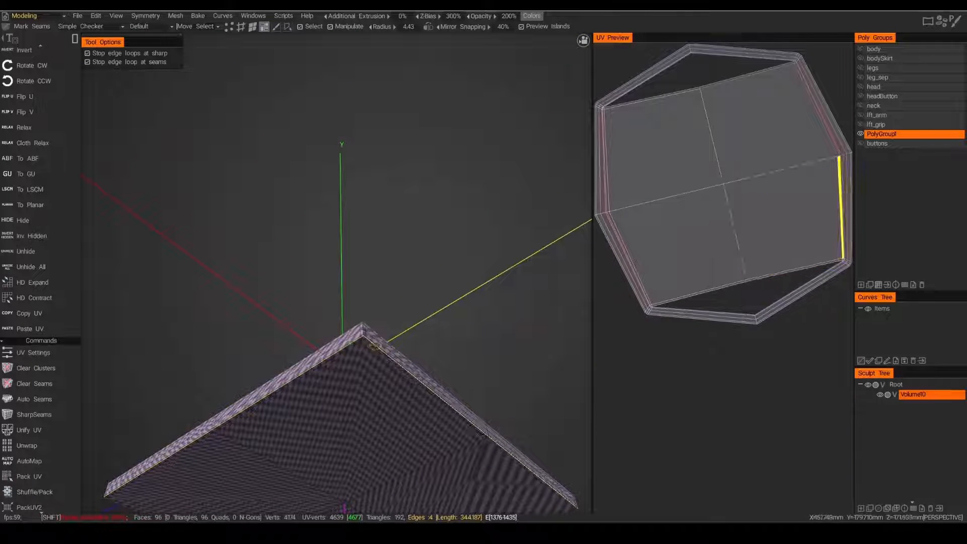
left_click_drag(414, 377, 257, 381, "alt")
left_click_drag(379, 378, 267, 370, "alt")
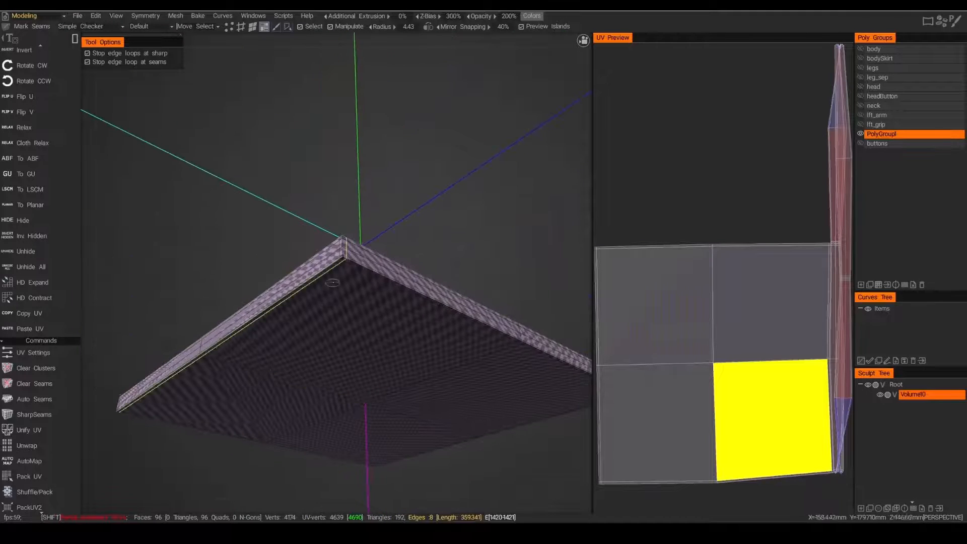
left_click(372, 285, "shift")
Mark seams down the base plate's vertical corner edges to split its side wall into separate strips.
left_click_drag(341, 314, 367, 372, "alt")
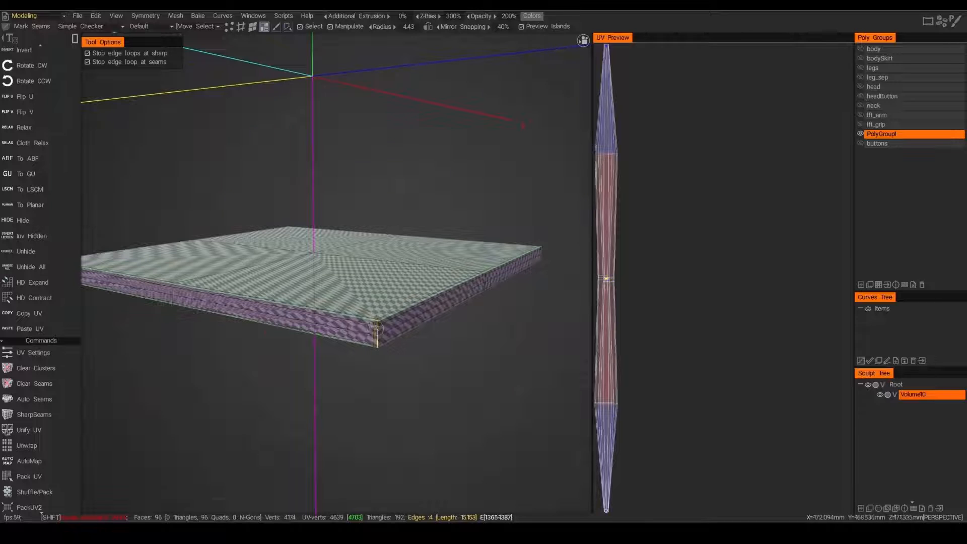
left_click_drag(376, 327, 477, 285, "alt")
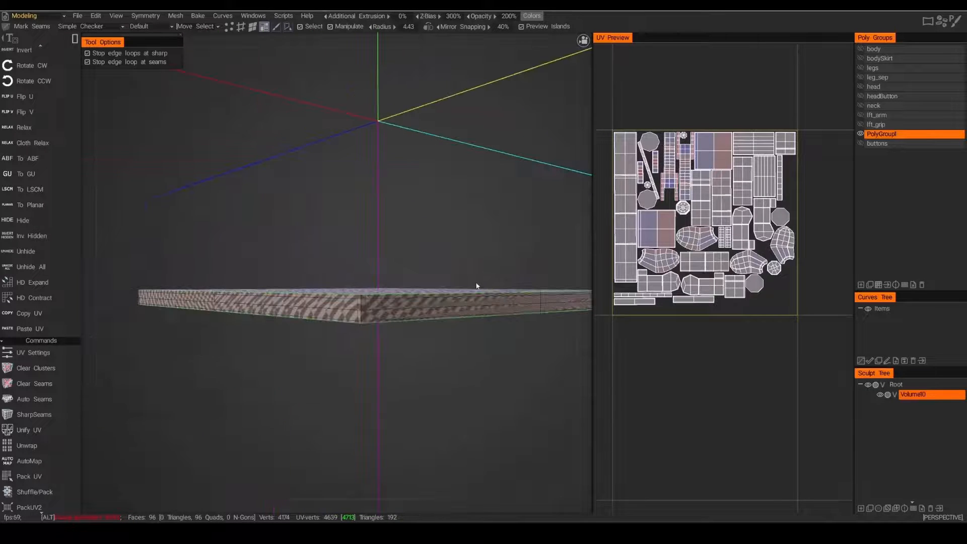
mouse_move(362, 305)
left_mouse_down("alt")
mouse_move(408, 337)
mouse_move(438, 328)
mouse_move(352, 318)
left_mouse_up("alt")
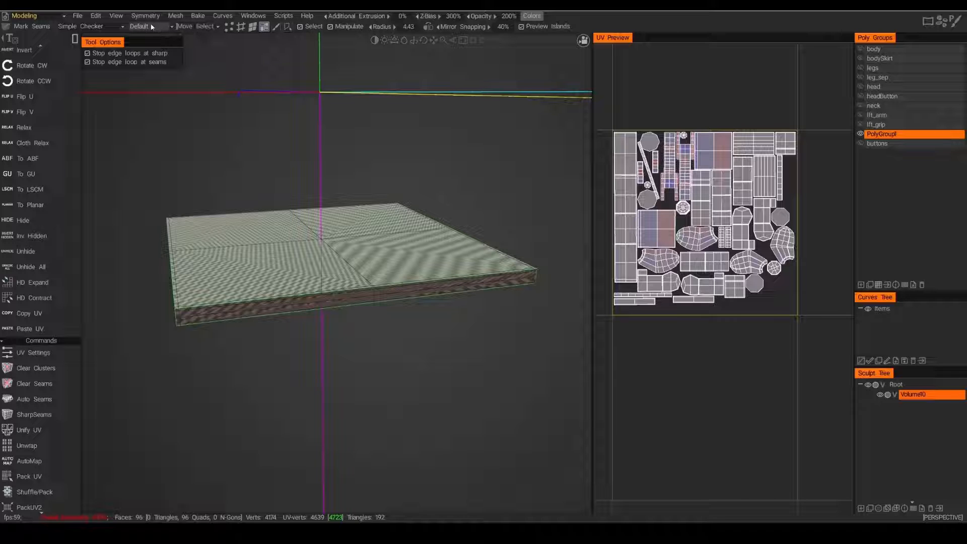
Switch to the NotUVd UV set and unwrap the base plate.
left_click(153, 46)
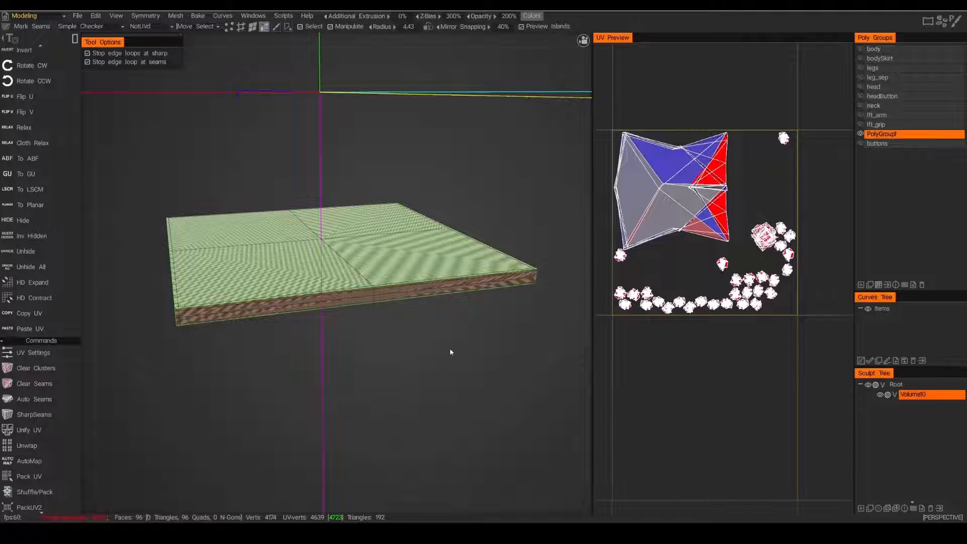
left_click_drag(424, 342, 498, 308)
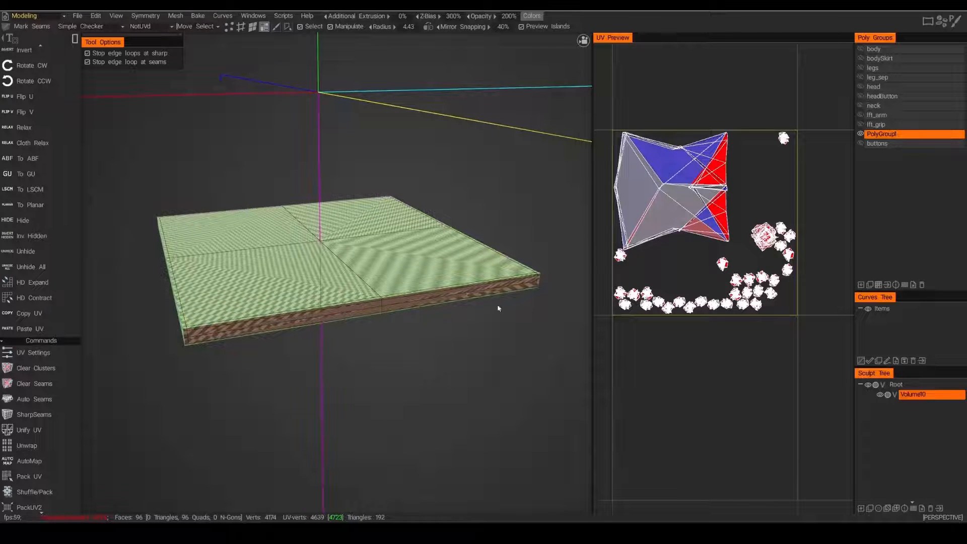
left_click(36, 452)
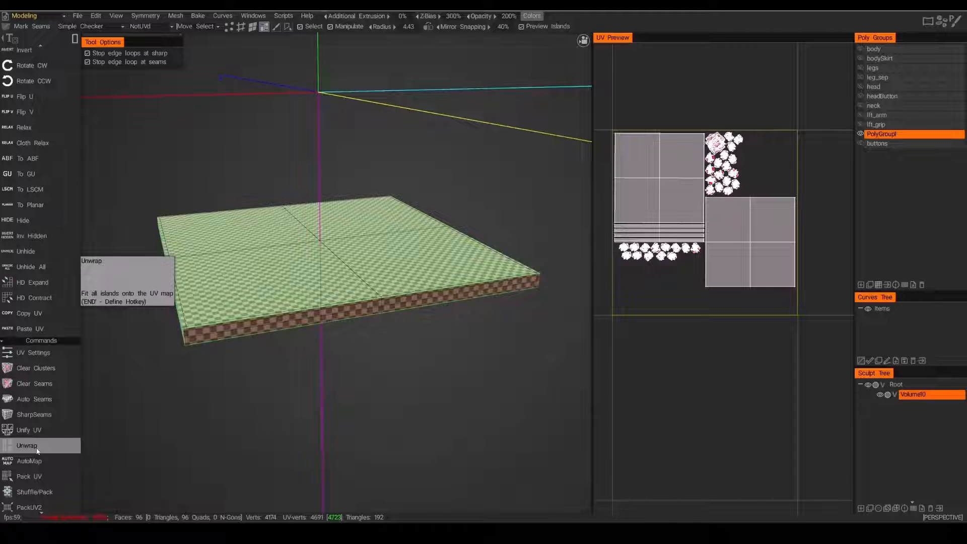
Show the buttons group and hide the PolyGroup1 base plate to isolate the buttons.
left_click(862, 145)
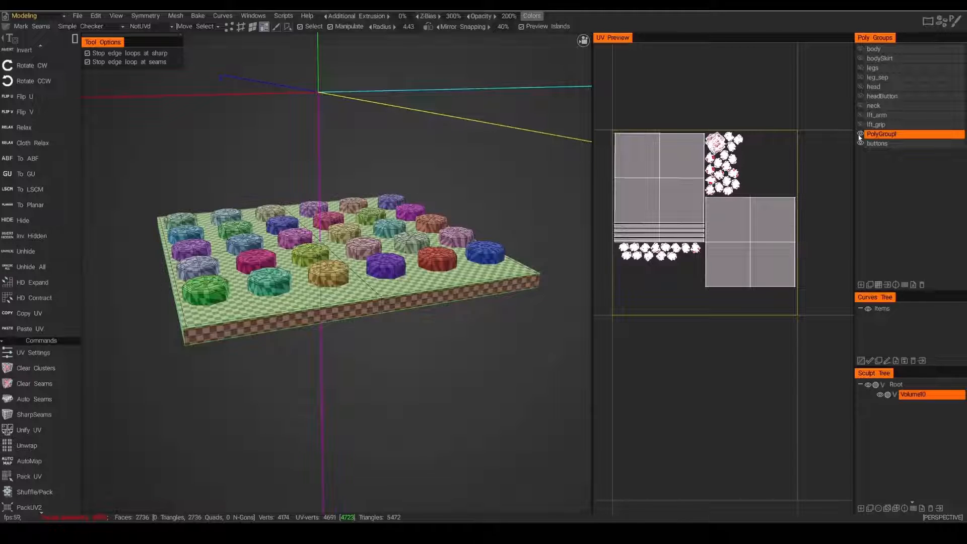
left_click_drag(256, 304, 248, 346, "alt")
scroll(257, 317, "up", 3)
scroll(362, 336, "down", 3)
middle_click_drag(362, 339, 298, 337, "alt")
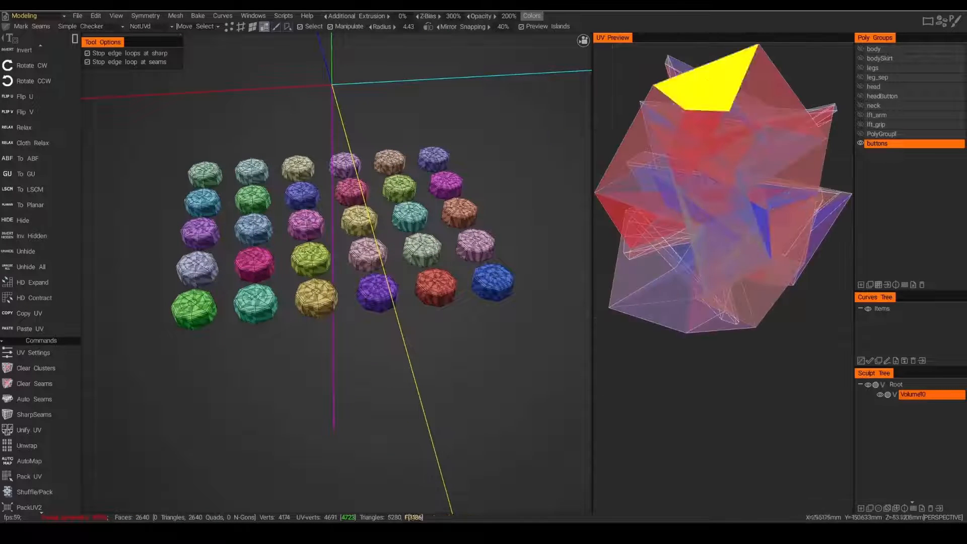
Mark seam loops around the top rims of the front corner button and several neighbouring buttons in the two outer columns.
right_click_drag(188, 354, 301, 308, "alt")
middle_click_drag(301, 309, 370, 302, "alt")
left_click_drag(329, 337, 312, 350, "alt")
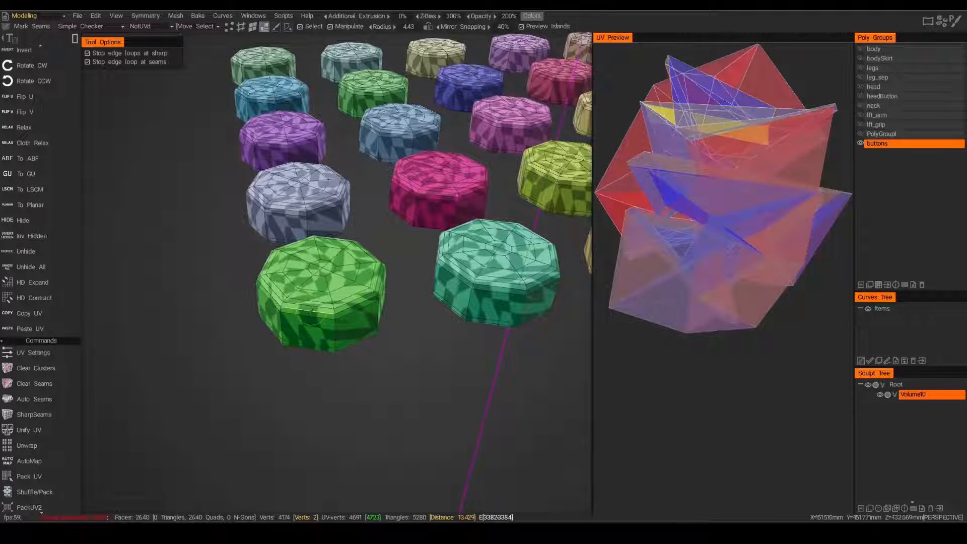
left_click_drag(312, 309, 311, 317, "alt")
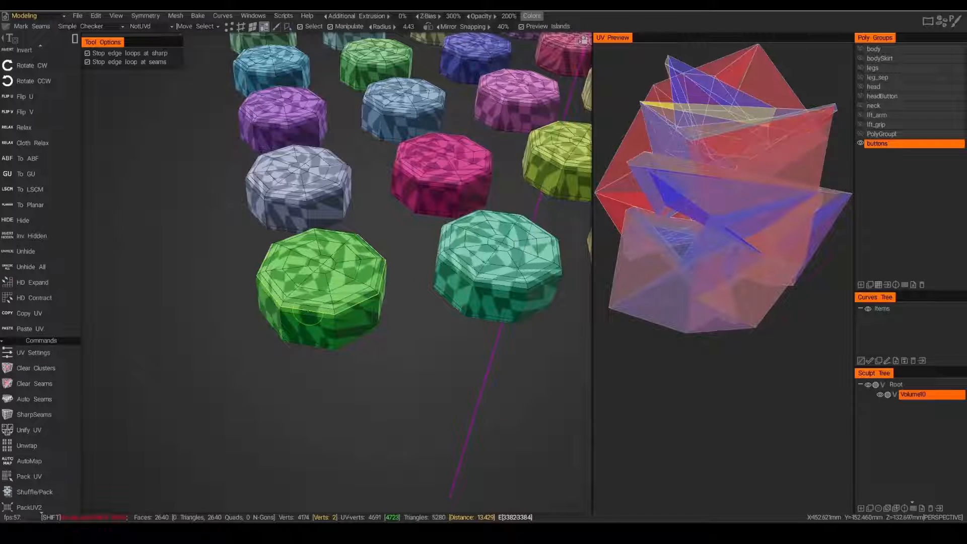
left_click(307, 315, "shift")
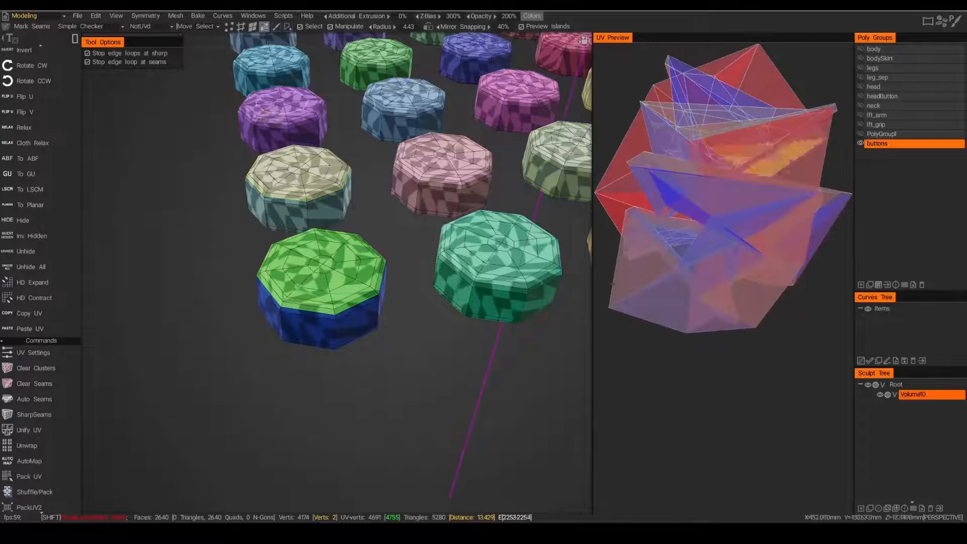
left_click(275, 125, "shift")
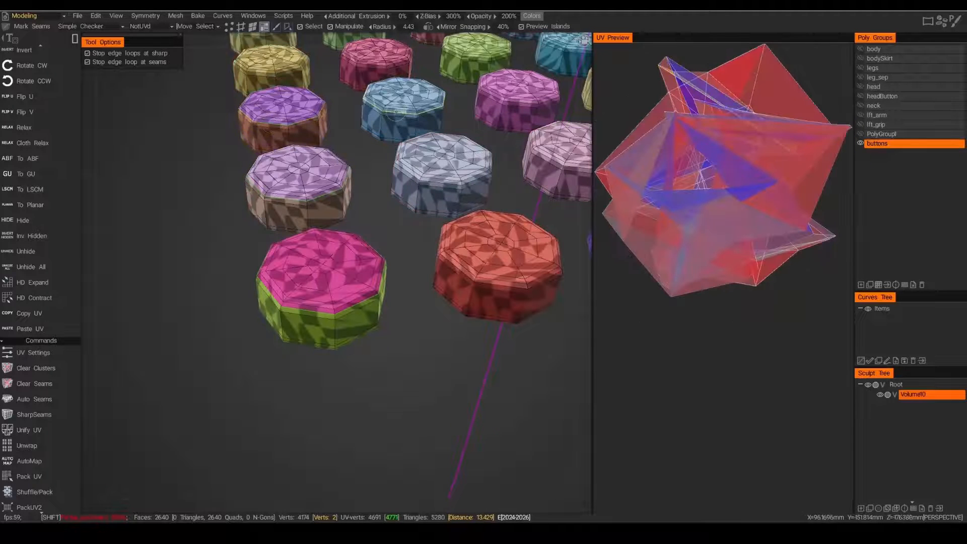
left_click(396, 115, "shift")
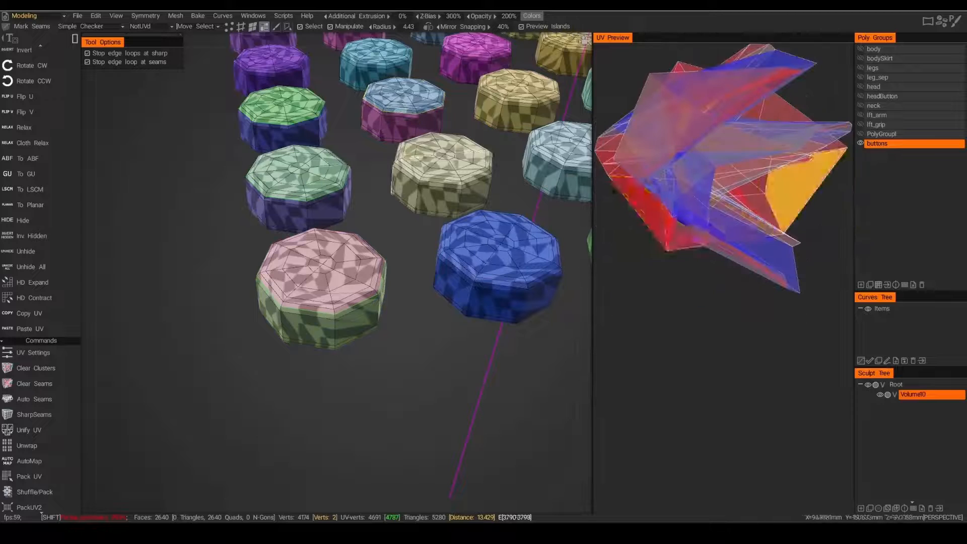
left_click(501, 286, "shift")
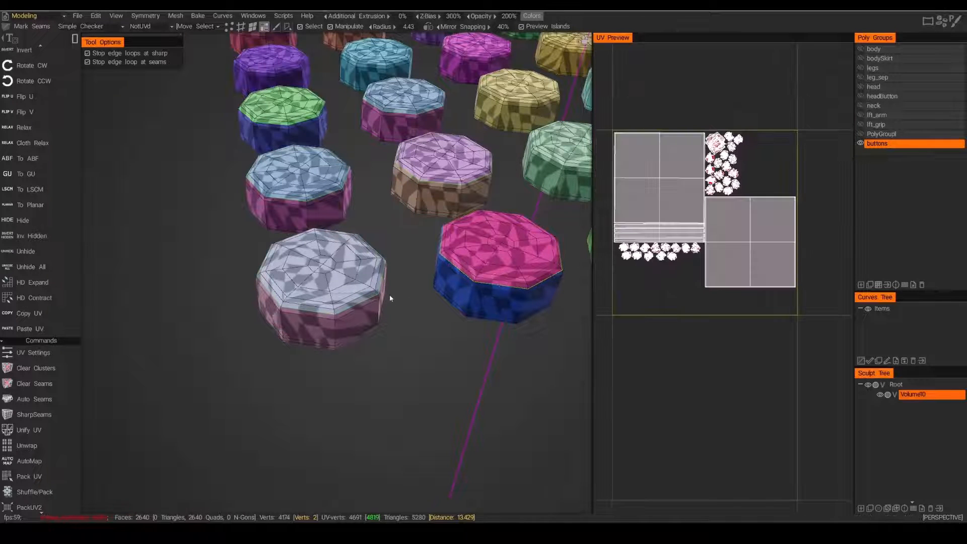
Mark top-rim seam loops on the remaining buttons in the back rows of the two outer columns.
middle_click_drag(358, 171, 405, 310, "alt")
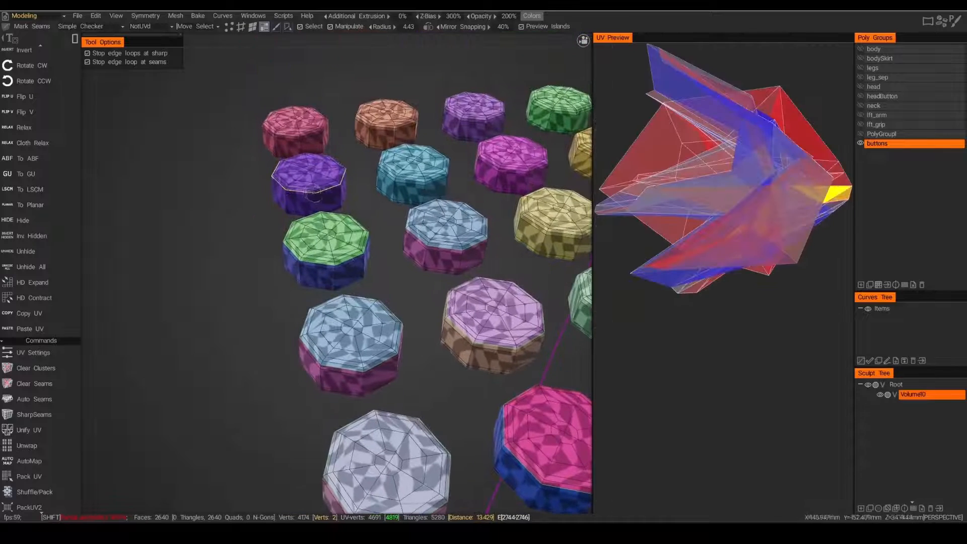
left_click(311, 191, "shift")
left_click(406, 180, "shift")
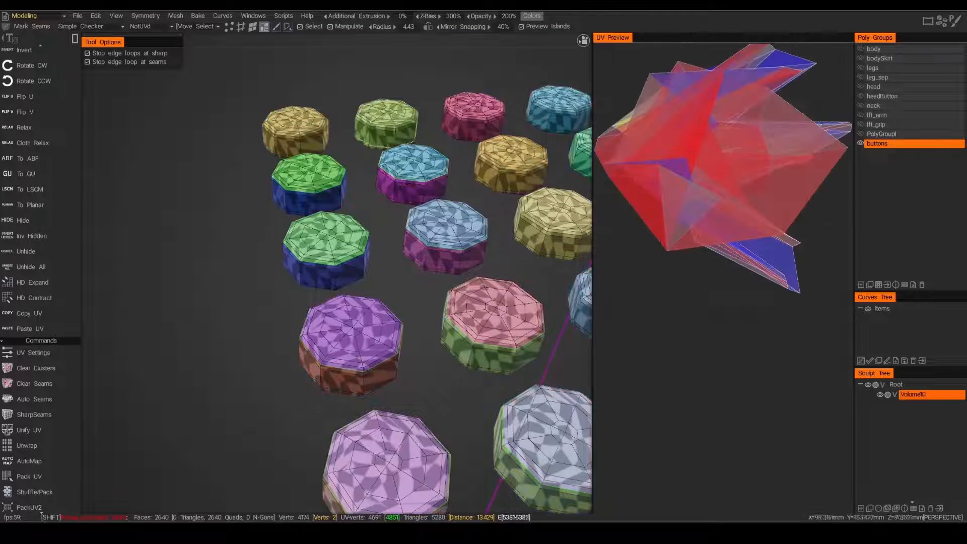
left_click(379, 125, "shift")
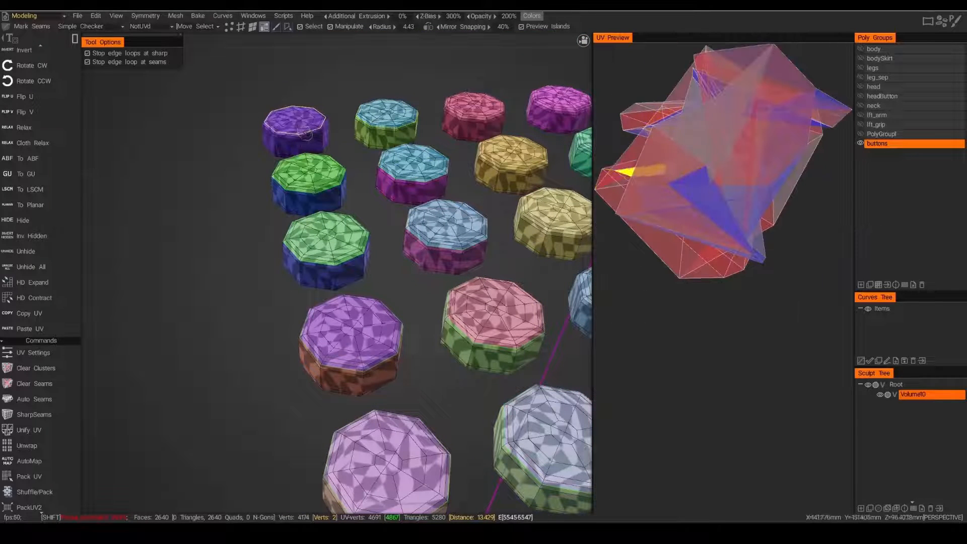
left_click(305, 134, "shift")
Mark top-rim seam loops on all five buttons of the column beside the centre line, working from front to back.
middle_click_drag(436, 305, 228, 281, "alt")
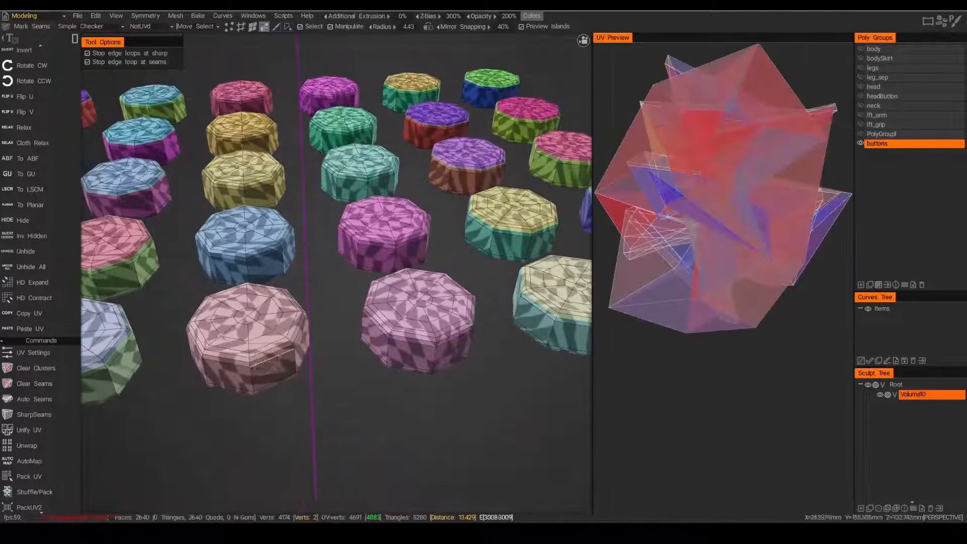
left_click(272, 360, "shift")
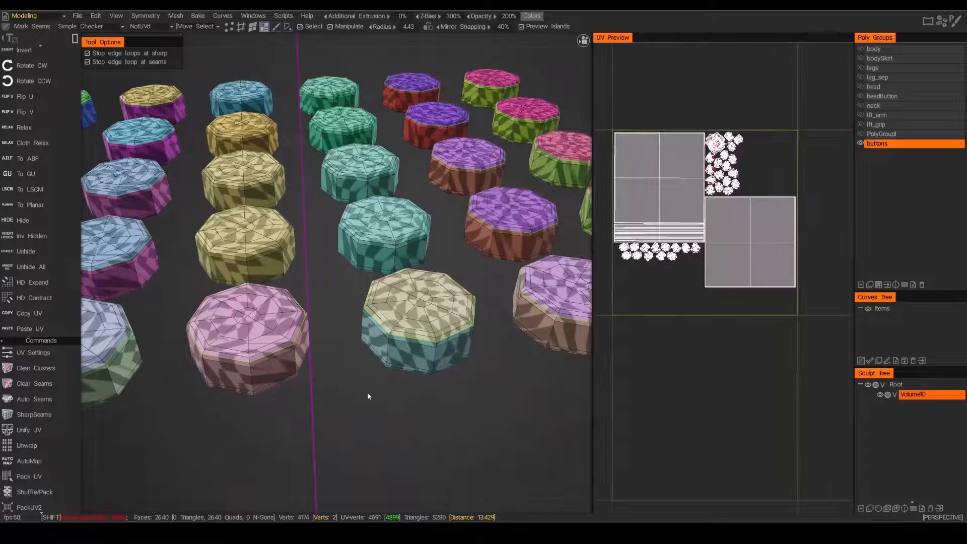
left_click(283, 277, "shift")
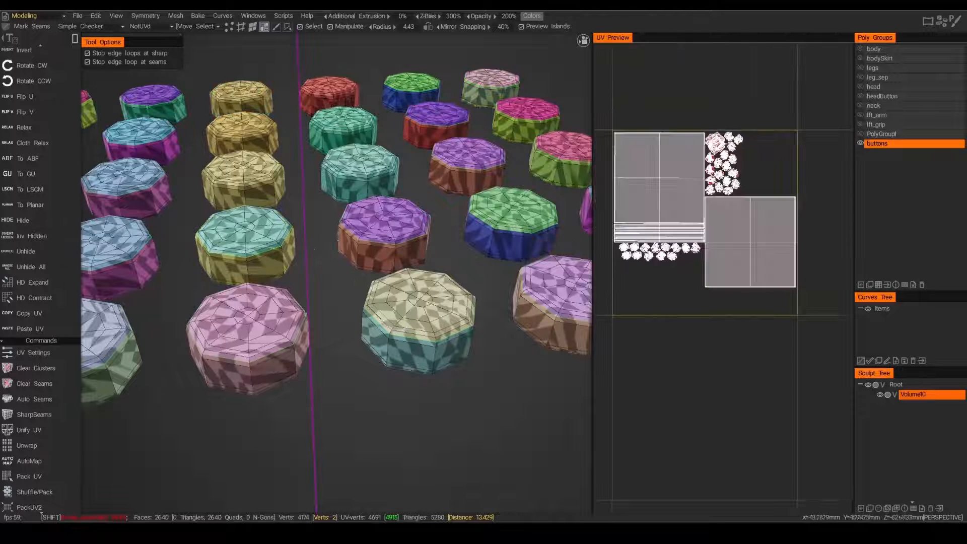
left_click(284, 187, "shift")
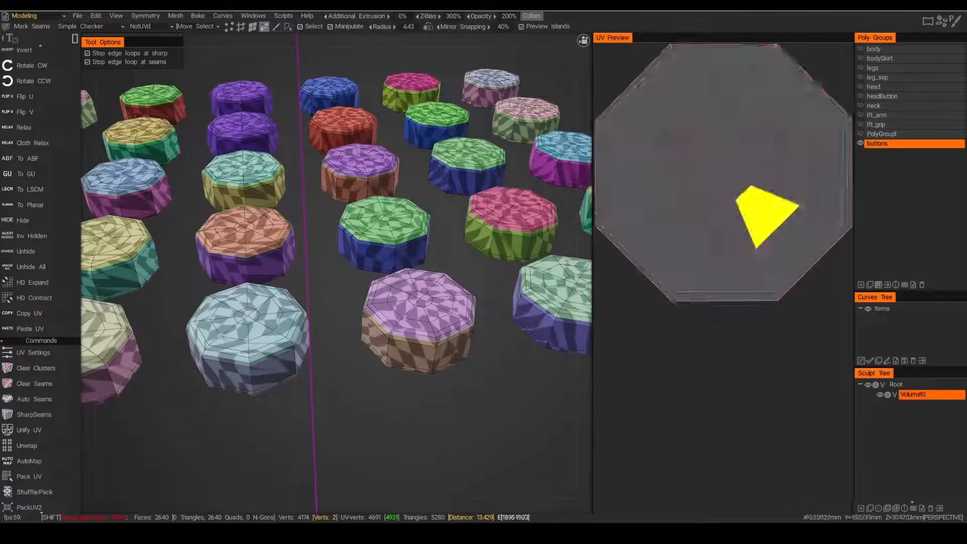
left_click(253, 138, "shift")
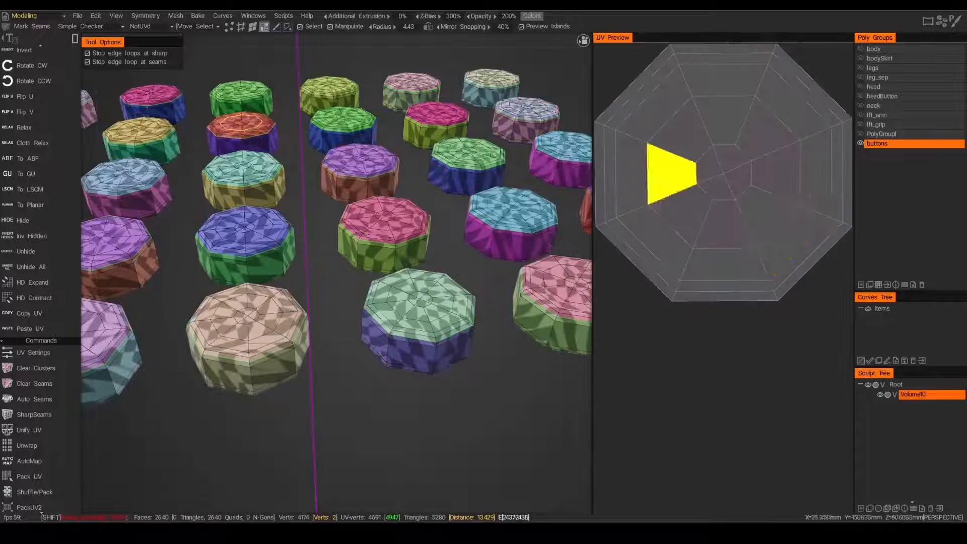
left_click(247, 103, "shift")
Mark bottom-rim seam loops on the front three buttons of the column beside the centre line.
middle_click_drag(360, 330, 399, 306, "alt")
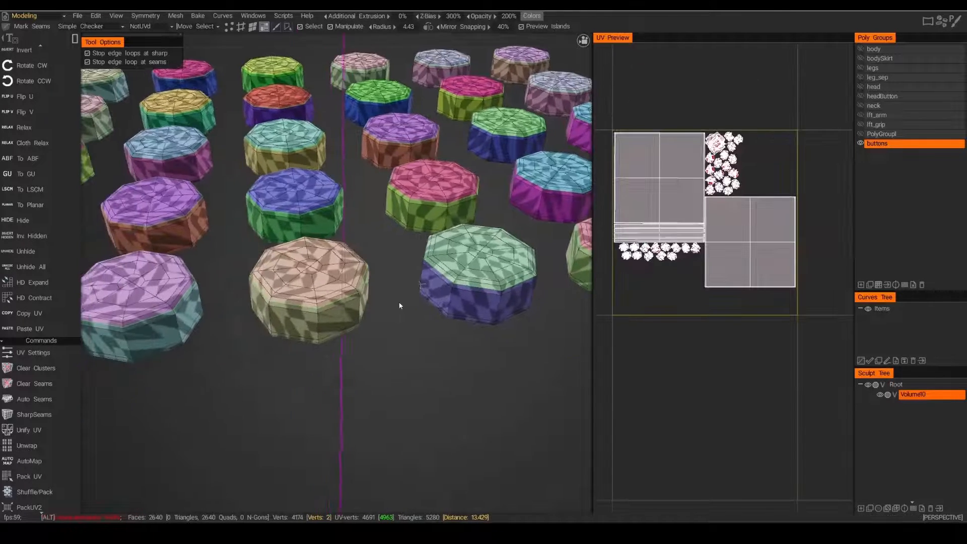
right_click_drag(400, 306, 324, 324, "alt")
left_click_drag(323, 306, 315, 216, "alt")
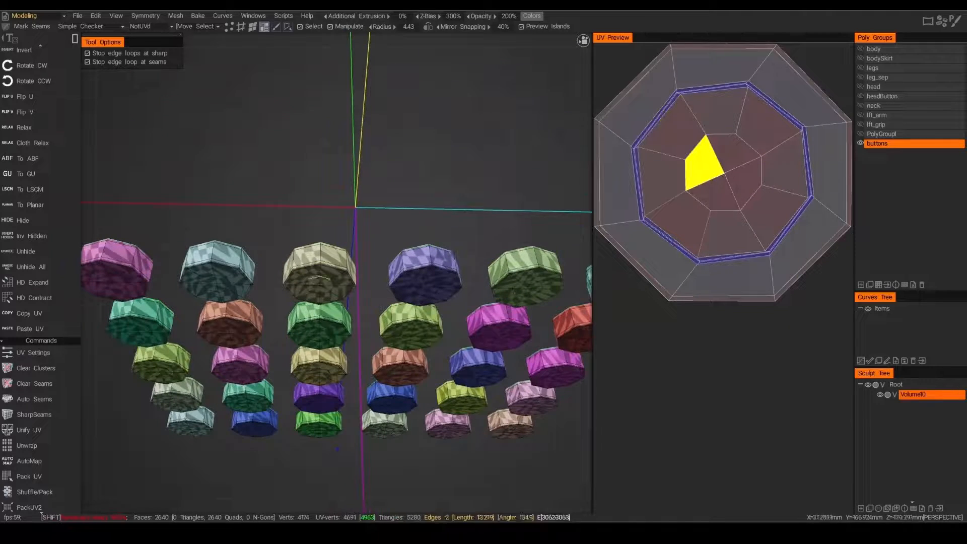
scroll(319, 277, "up", 5)
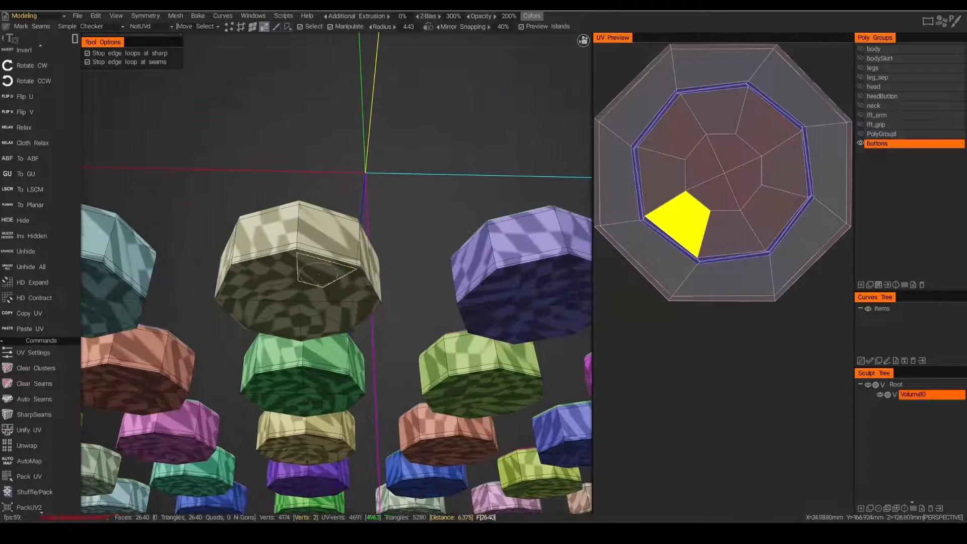
left_click(318, 280, "shift")
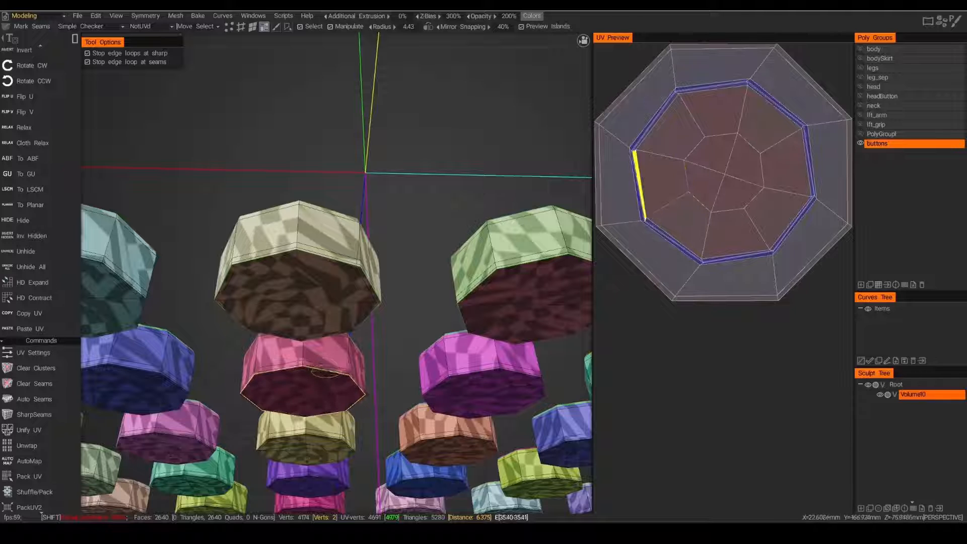
left_click(325, 373, "shift")
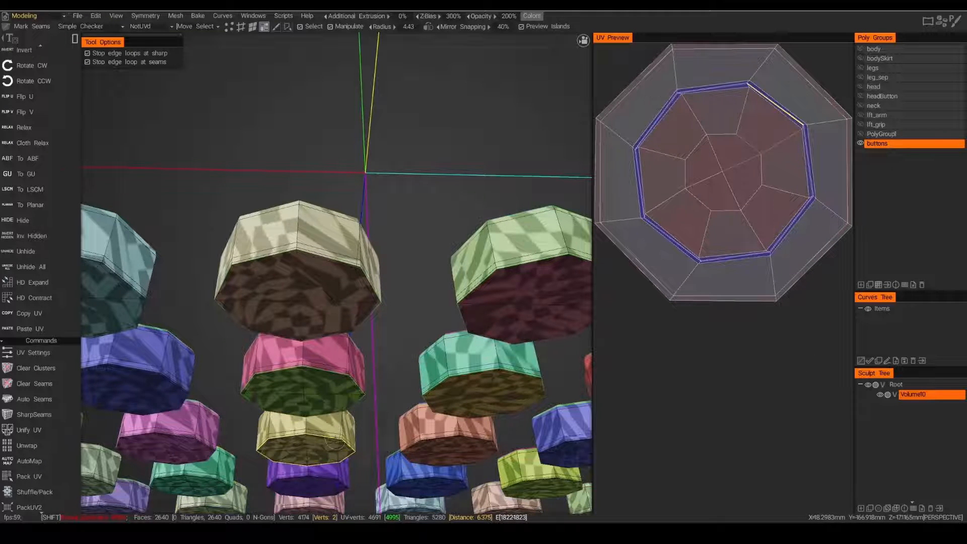
left_click(335, 443, "shift")
Mark bottom-rim seam loops on the two rearmost buttons of the column beside the centre line, undoing any misplaced loop.
middle_click_drag(335, 433, 325, 226, "alt")
right_click_drag(324, 227, 311, 372, "alt")
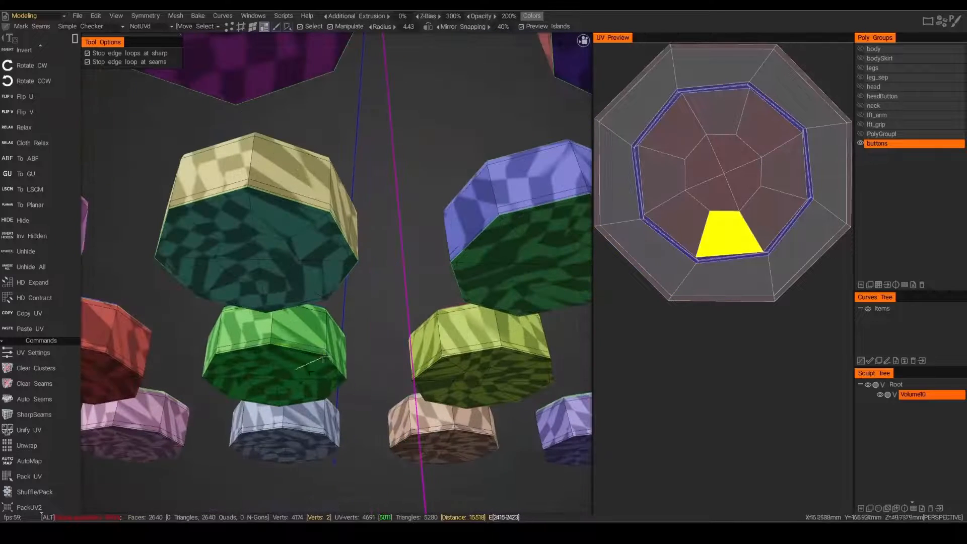
left_click(292, 350, "shift")
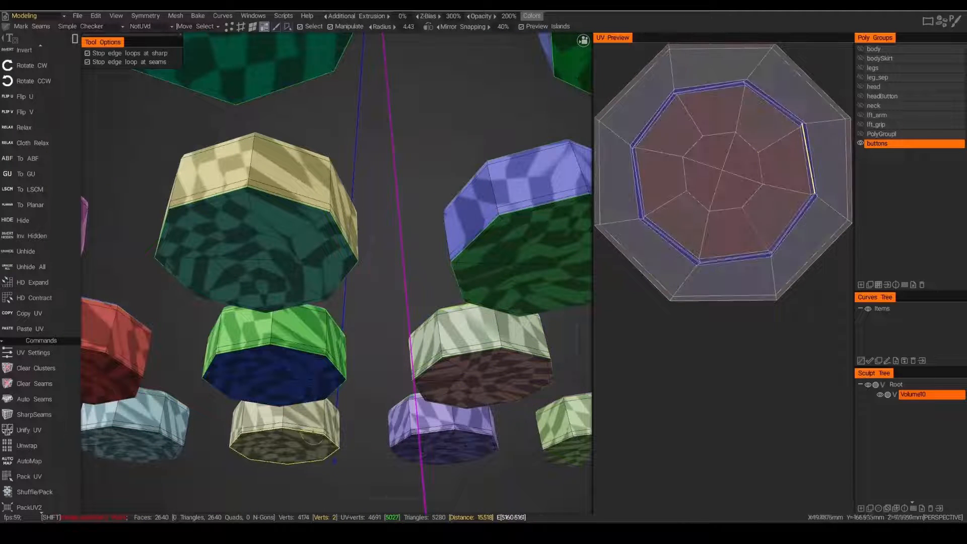
left_click(315, 439, "shift")
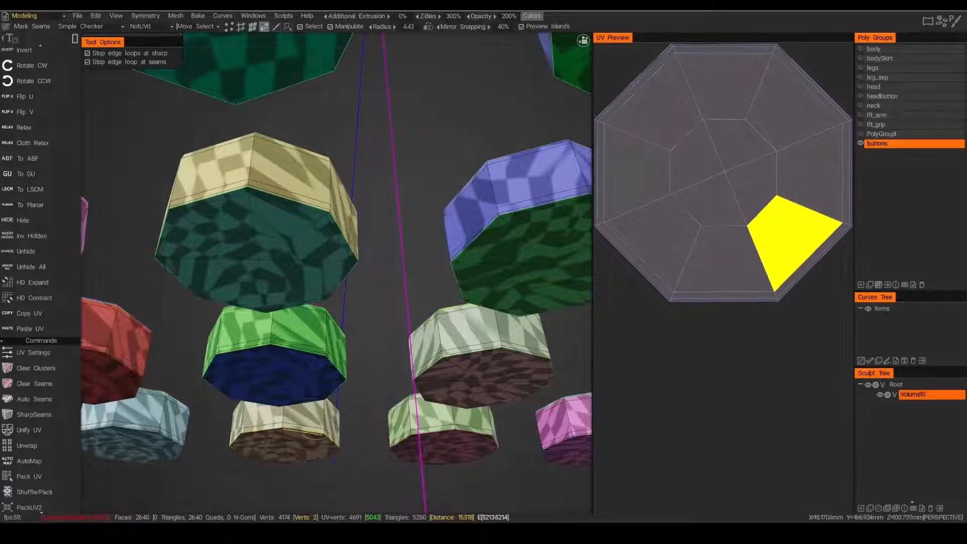
key("ctrl+z")
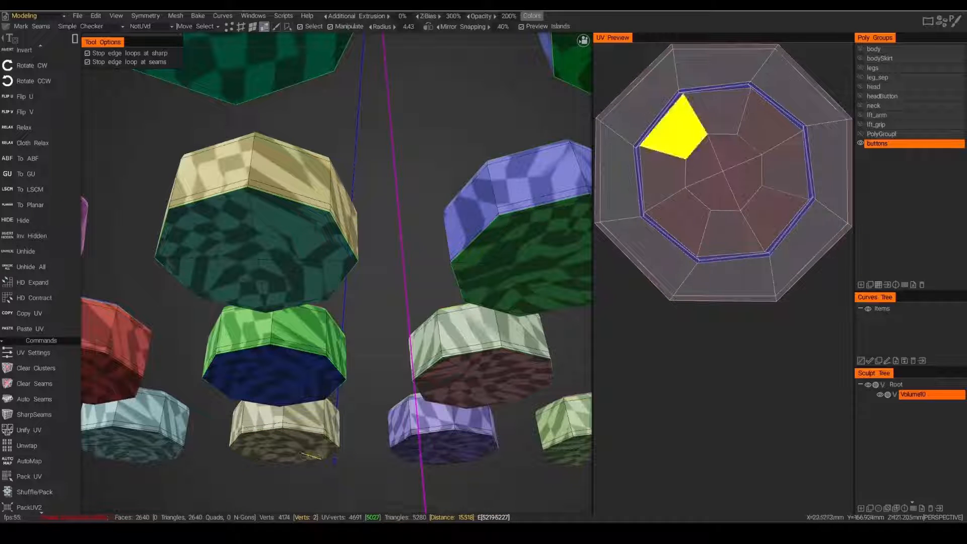
left_click(301, 431, "shift")
Mark bottom-rim seam loops on the back three buttons of the second column out from the centre line.
middle_click_drag(159, 441, 328, 415)
left_click(286, 403, "shift")
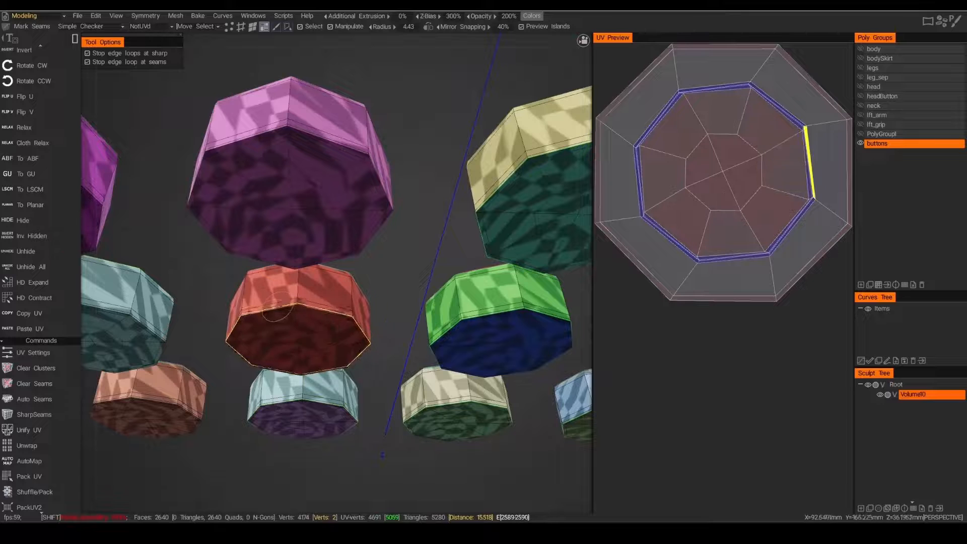
left_click(278, 310, "shift")
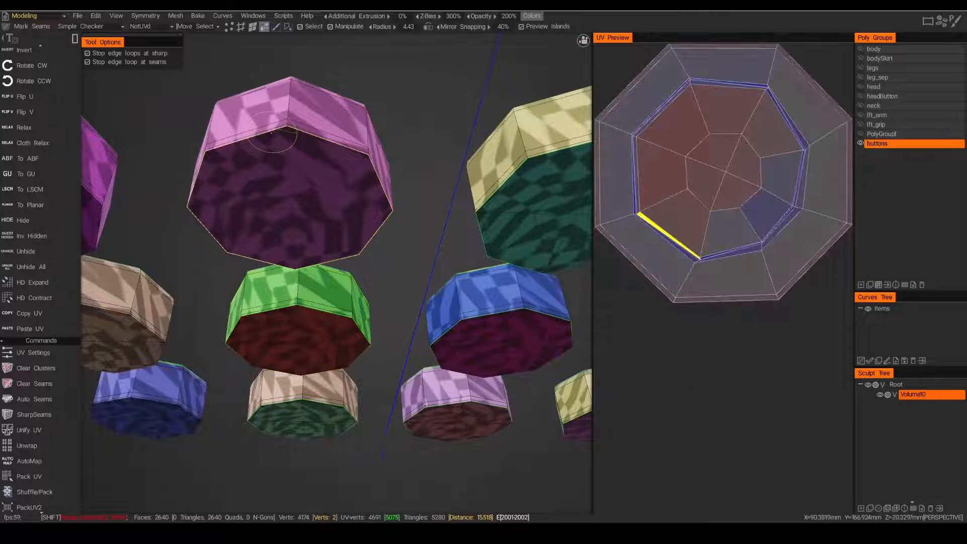
left_click(288, 132, "shift")
Mark bottom-rim seam loops on the back three buttons of the outermost column.
scroll(348, 242, "down", 3)
middle_click_drag(216, 350, 303, 301)
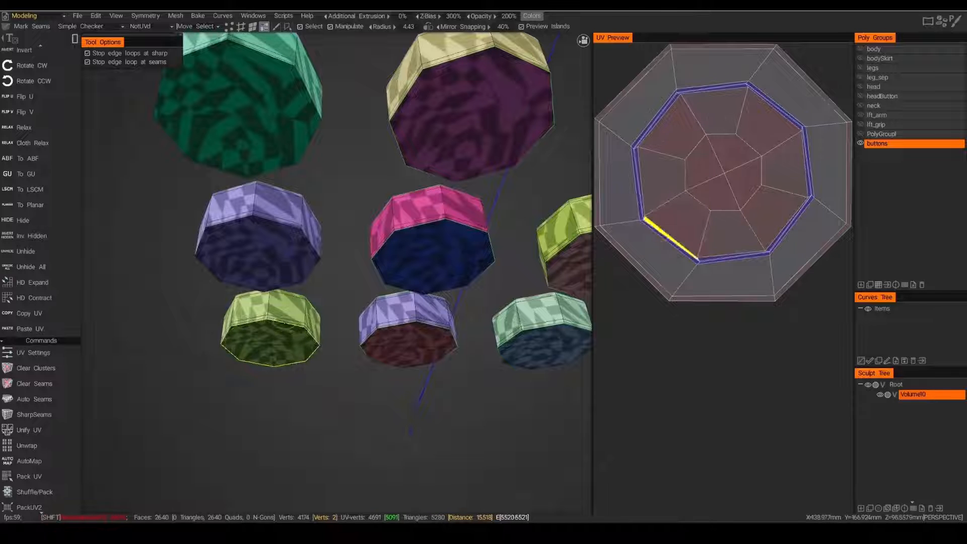
left_click(284, 323, "shift")
left_click(262, 218, "shift")
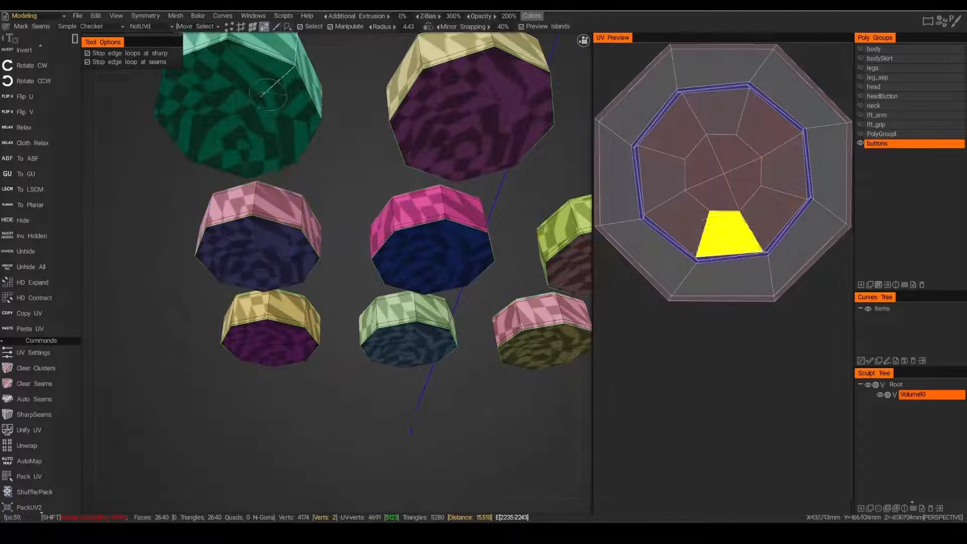
left_click(267, 56, "shift")
Mark bottom-rim seam loops on the second-row buttons of the two outer columns, redoing the loop on the inner one.
right_click_drag(374, 169, 334, 169, "alt")
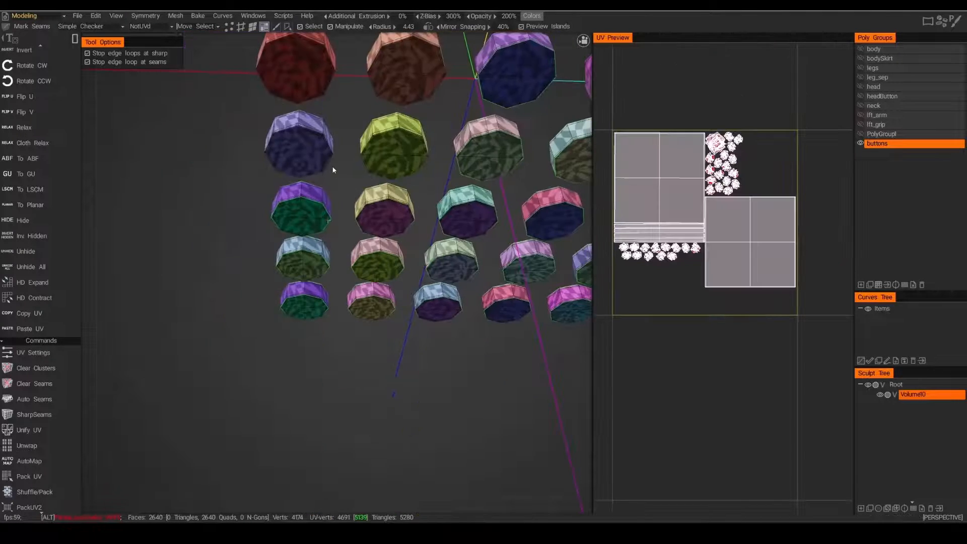
middle_click_drag(335, 168, 334, 232, "alt")
left_click_drag(334, 231, 323, 288, "alt")
right_click_drag(324, 288, 349, 290, "alt")
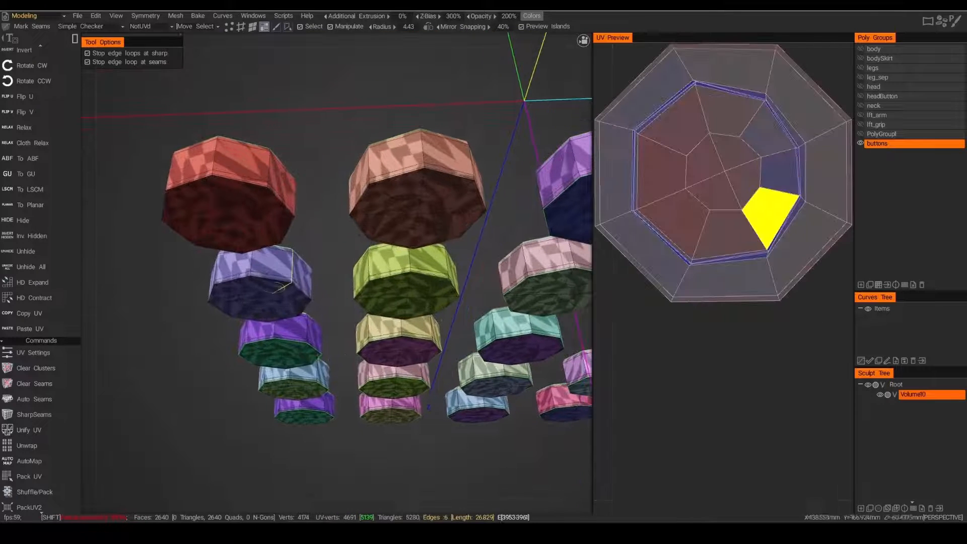
left_click(267, 281, "shift")
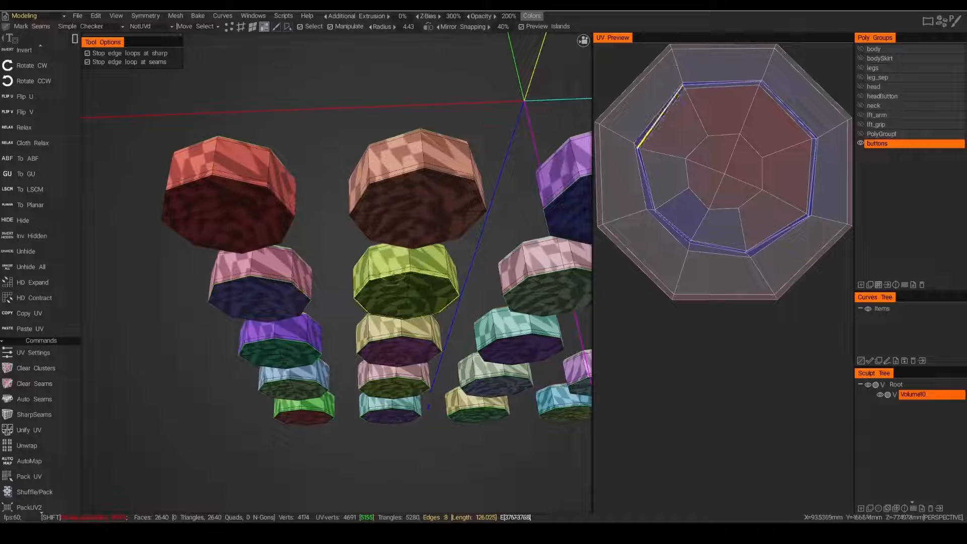
left_click(396, 277, "shift")
right_click_drag(402, 294, 425, 311, "alt")
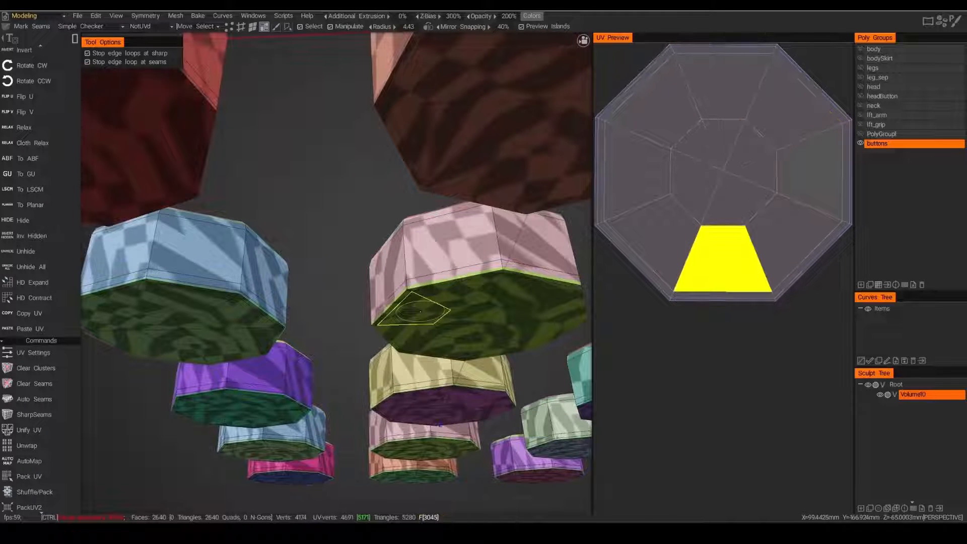
key("ctrl+z")
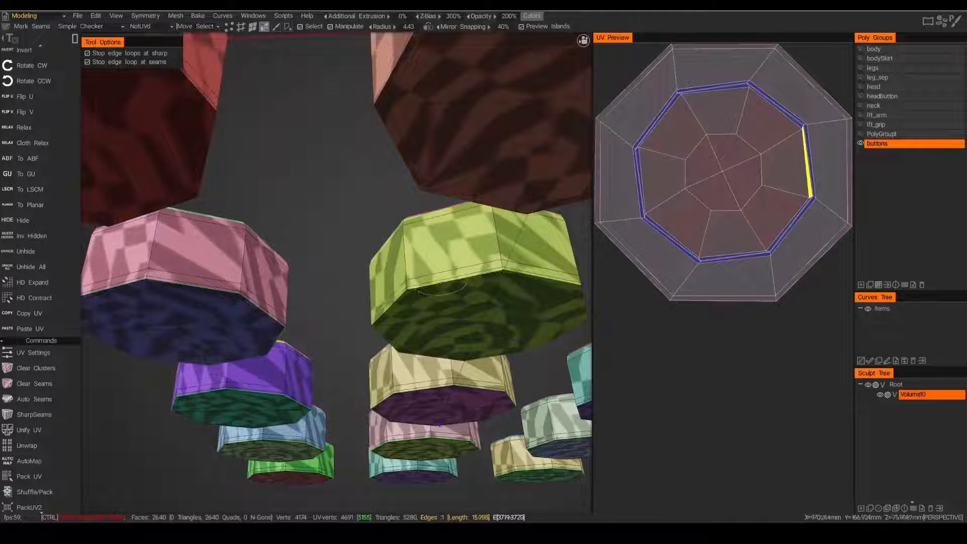
left_click(440, 282, "shift")
Mark bottom-rim seam loops on the front-row buttons of the two outer columns.
right_click_drag(459, 289, 445, 201, "alt")
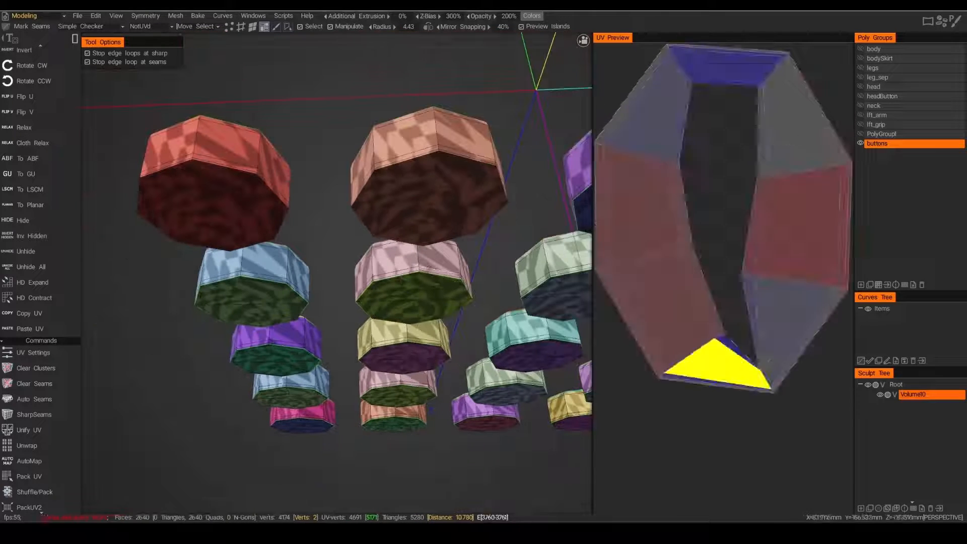
left_click(429, 158, "shift")
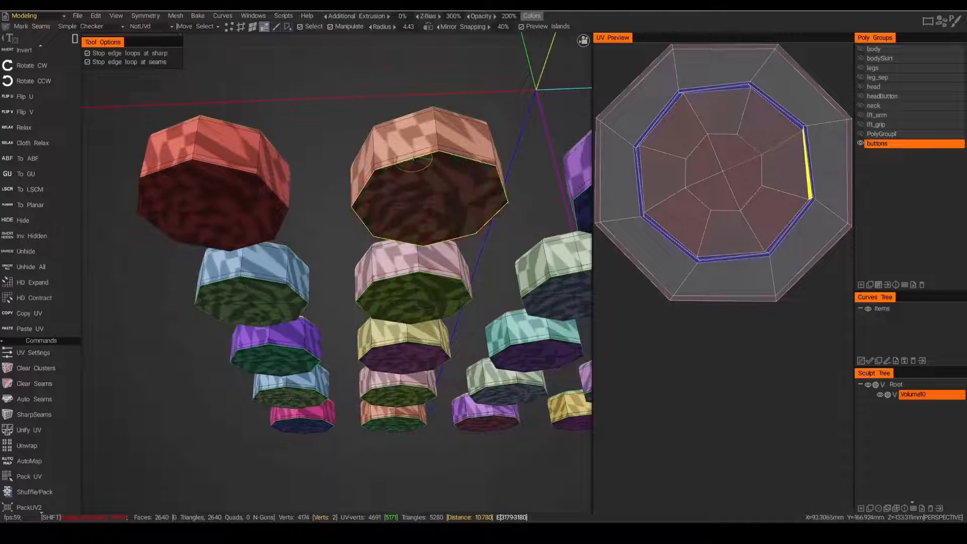
left_click(222, 165, "shift")
Mark a vertical seam down the side wall of all five buttons in the outermost column.
right_click_drag(420, 338, 413, 257, "alt")
left_click_drag(411, 267, 405, 340, "alt")
middle_click_drag(380, 282, 359, 329, "alt")
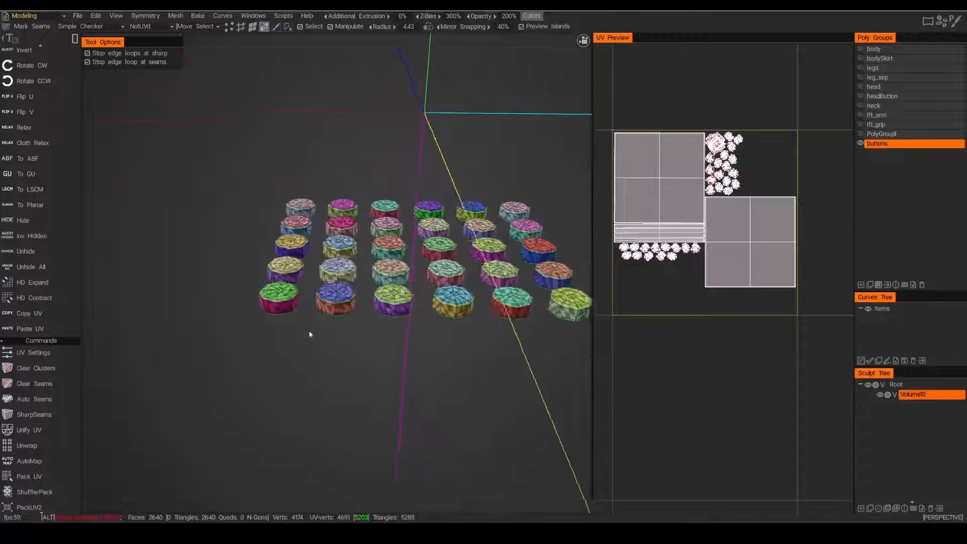
right_click_drag(311, 332, 342, 361, "alt")
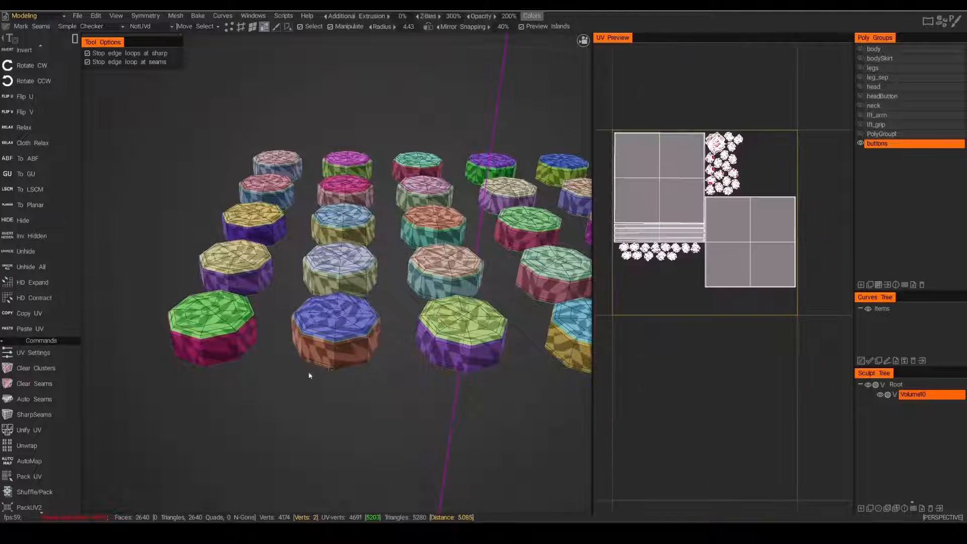
left_click_drag(301, 374, 294, 355, "alt")
middle_click_drag(284, 384, 318, 391, "alt")
left_click_drag(319, 392, 319, 396, "alt")
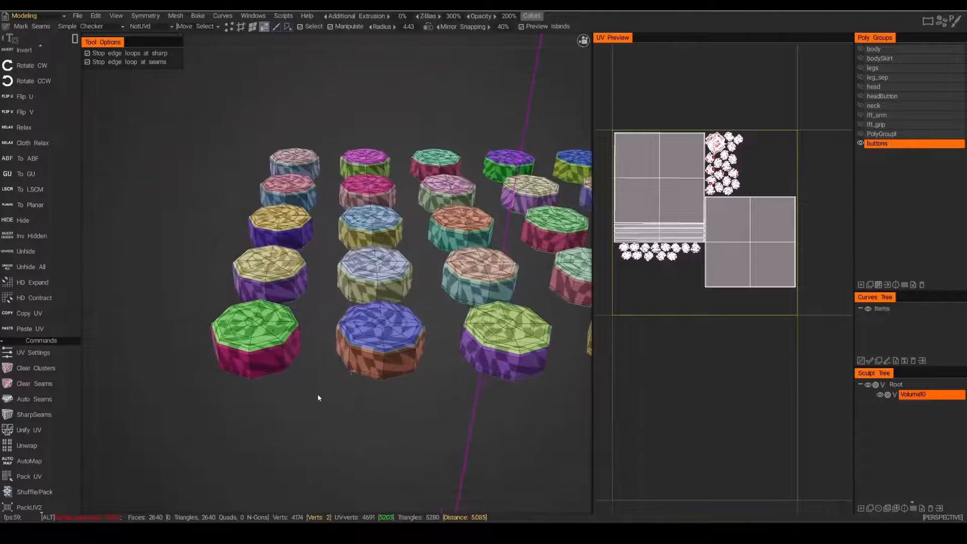
left_click(250, 363, "shift")
left_click(265, 293, "shift")
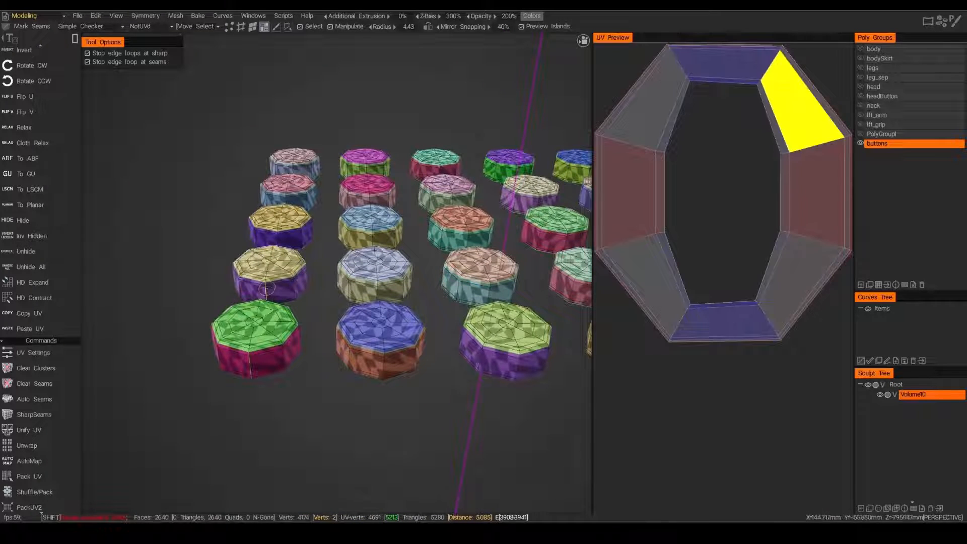
left_click(278, 238, "shift")
left_click(287, 203, "shift")
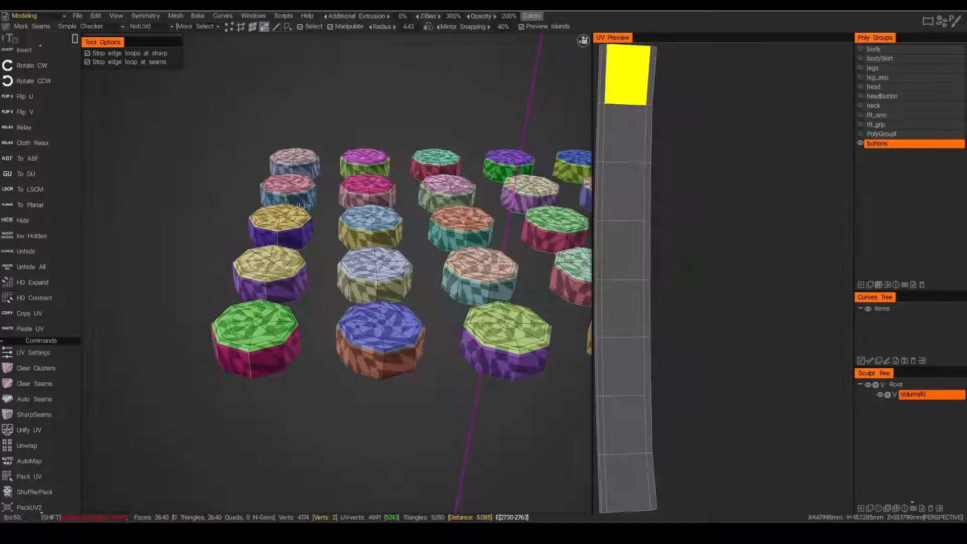
left_click(293, 172, "shift")
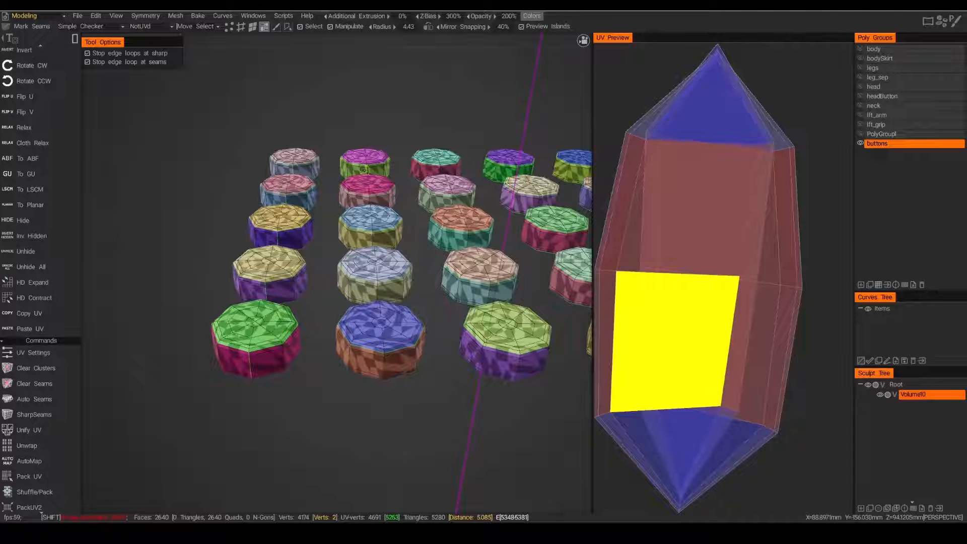
Mark vertical side-wall seams on the buttons of the second column, working from back to front.
left_click(370, 201, "shift")
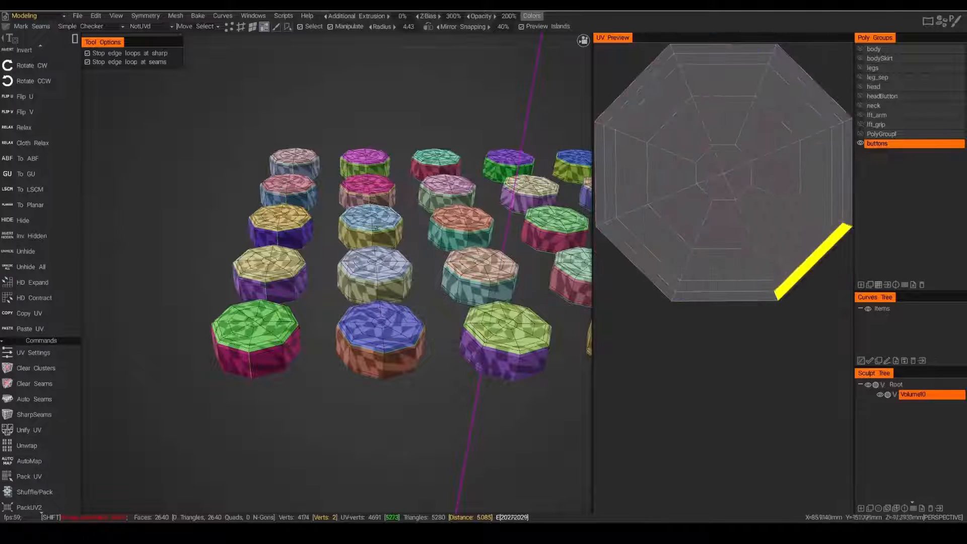
left_click(374, 240, "shift")
left_click(382, 295, "shift")
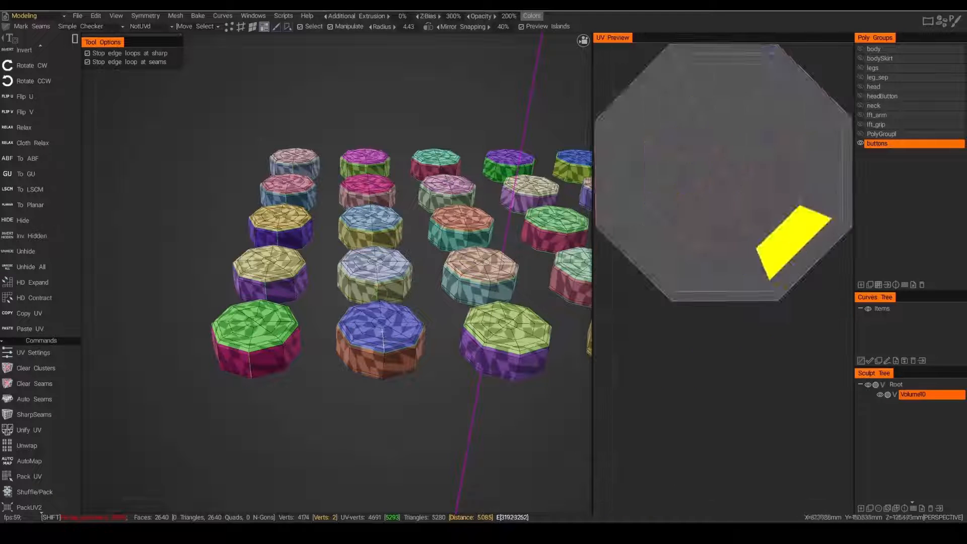
left_click(386, 367, "shift")
Mark vertical side-wall seams on the buttons of the column beside the centre line, working from front to back.
left_click(509, 371, "shift")
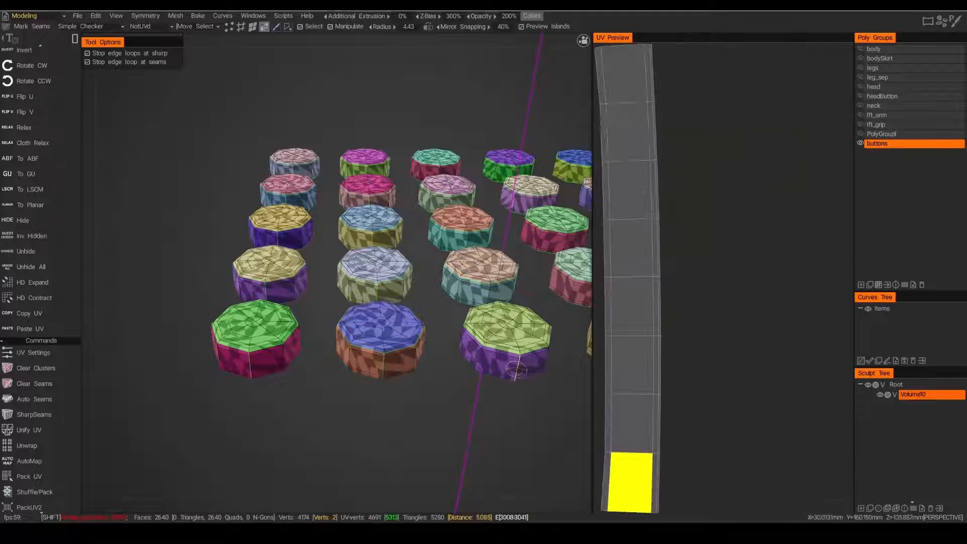
left_click(463, 242, "shift")
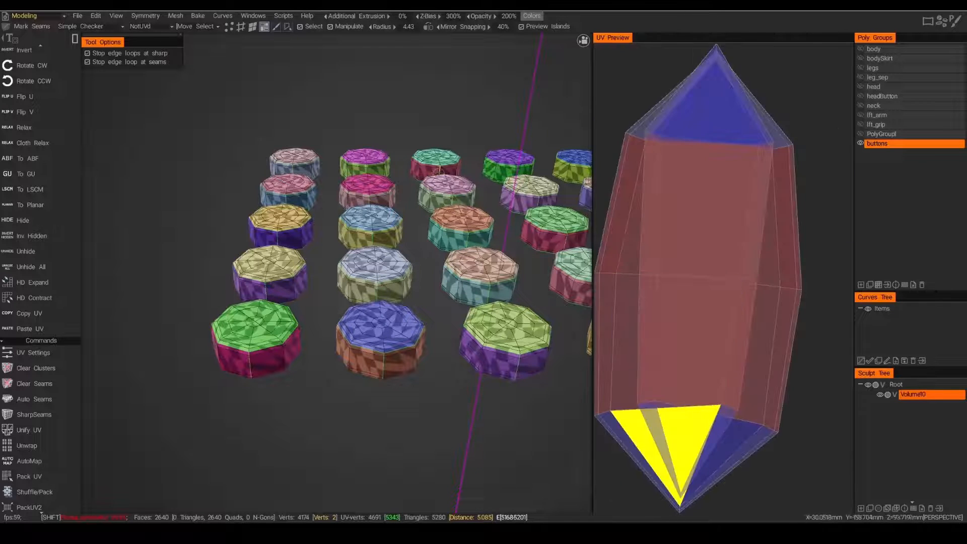
left_click(440, 172, "shift")
left_click(515, 172, "shift")
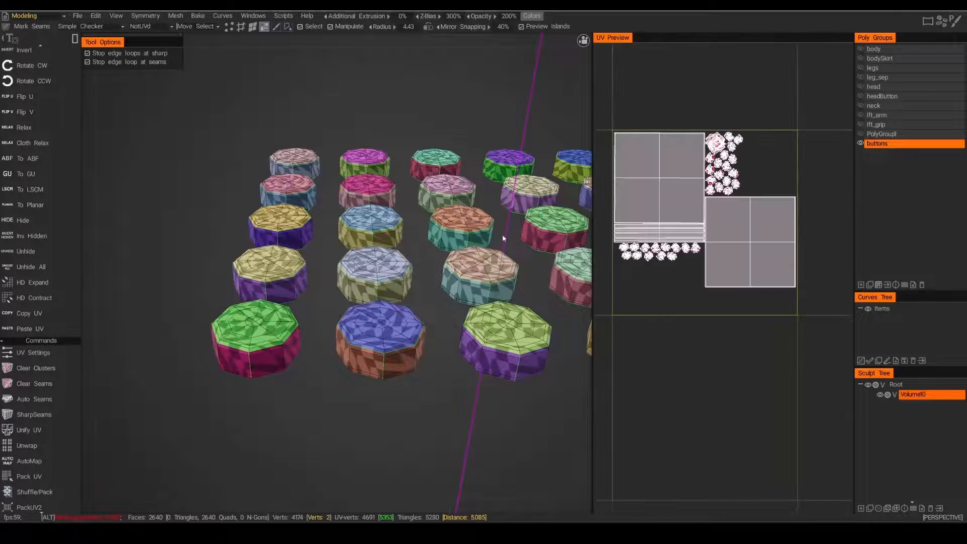
Check the side seams on the mirrored half of the buttons and unwrap the buttons group.
middle_click_drag(504, 238, 383, 255, "alt")
left_click_drag(383, 254, 398, 267, "alt")
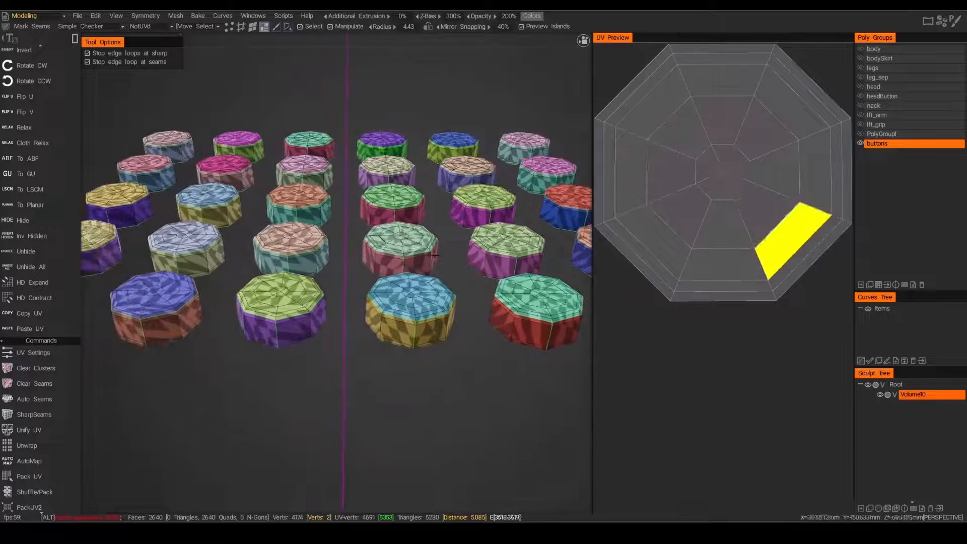
right_click_drag(398, 267, 378, 297, "alt")
left_click_drag(377, 298, 422, 307, "alt")
right_click_drag(422, 307, 374, 353, "alt")
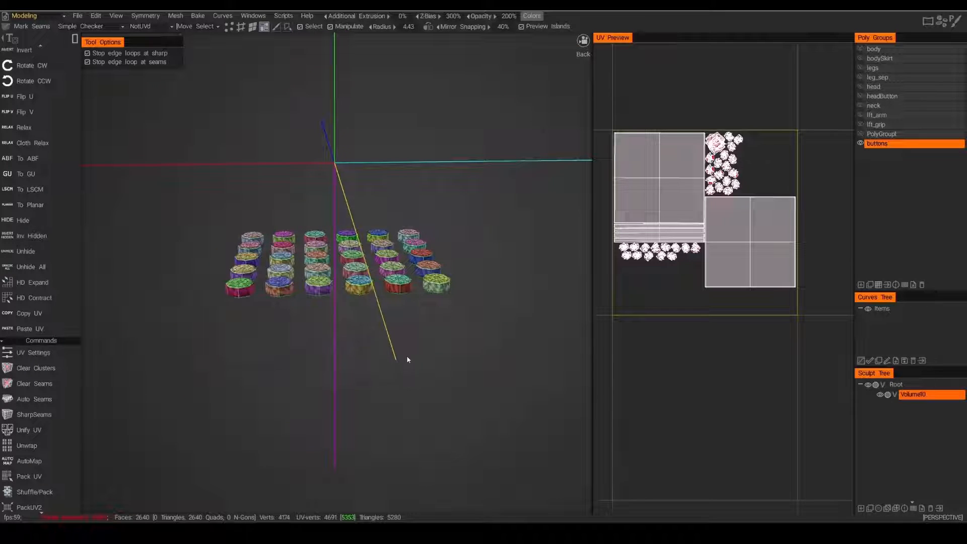
left_click(26, 445)
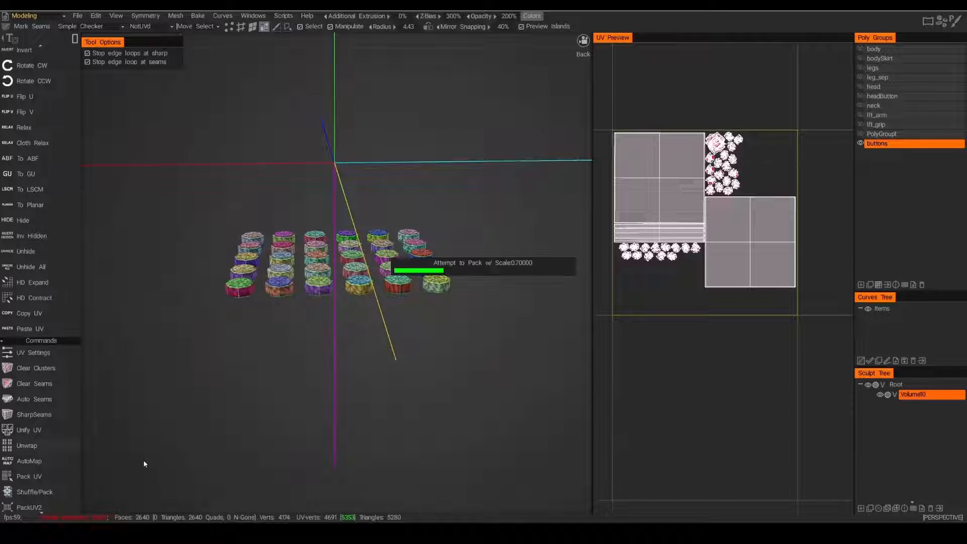
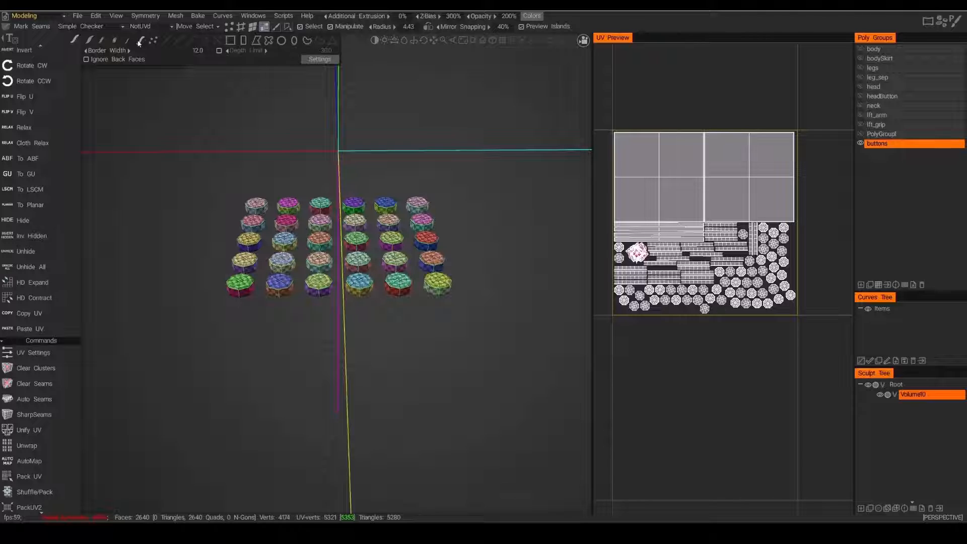
Isolate the head poly group and switch to the Default UV set.
left_click(140, 41)
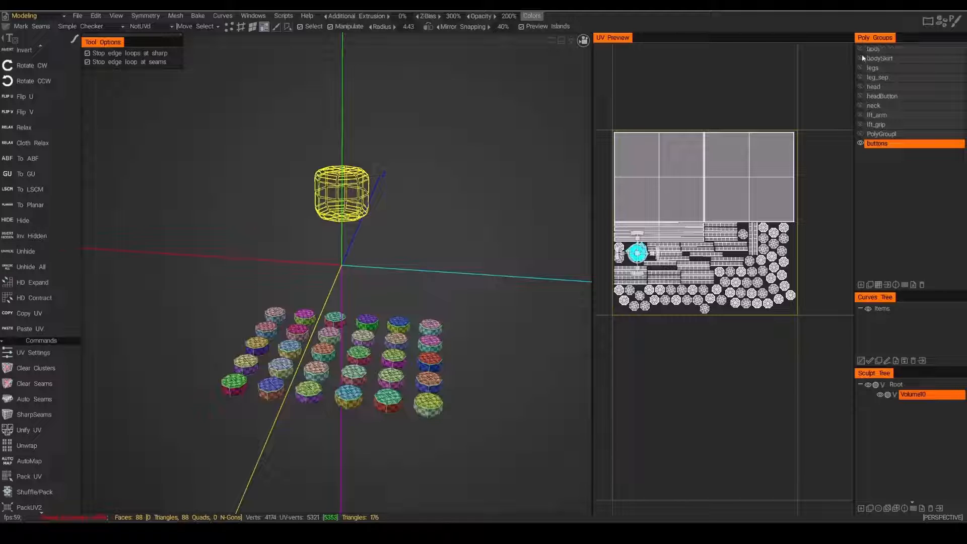
left_click(861, 86)
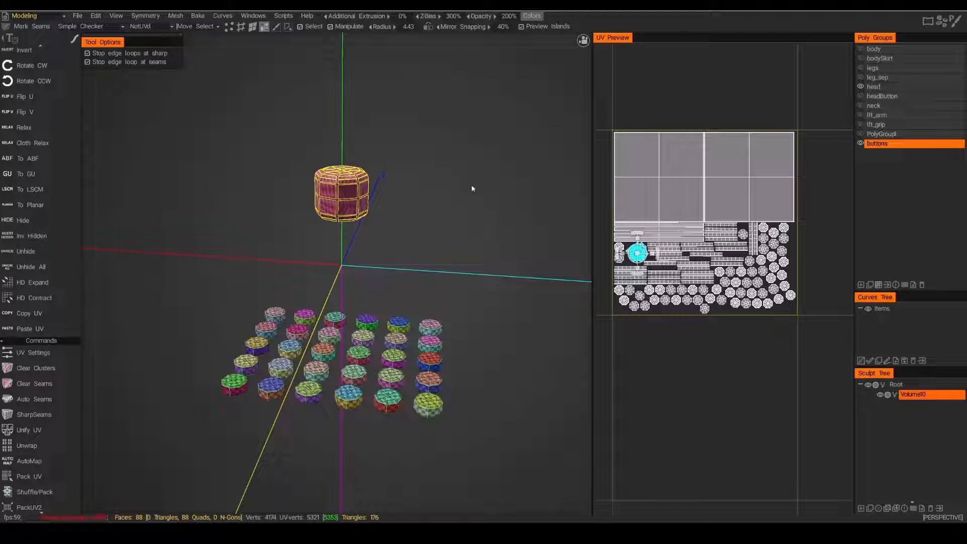
left_click_drag(441, 234, 445, 233, "alt")
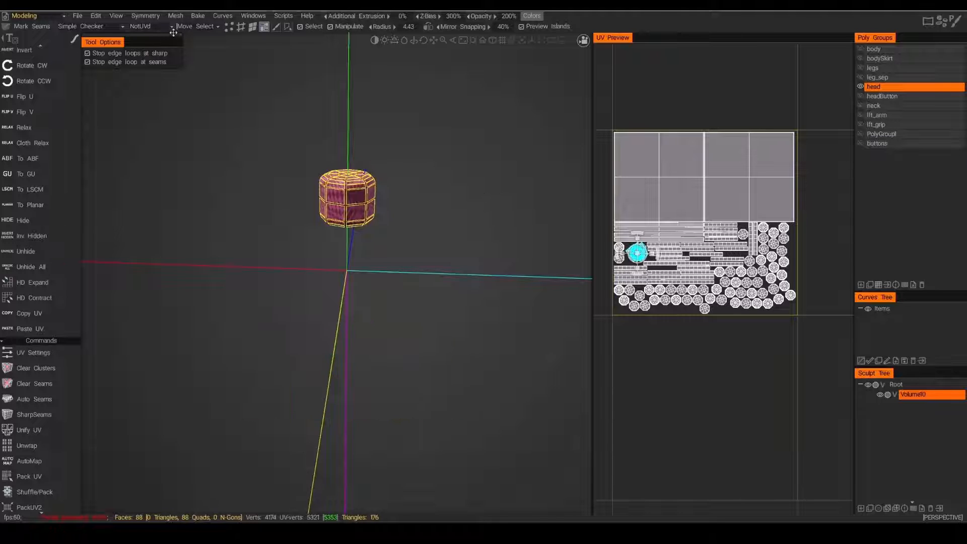
left_click(146, 26)
left_click(150, 38)
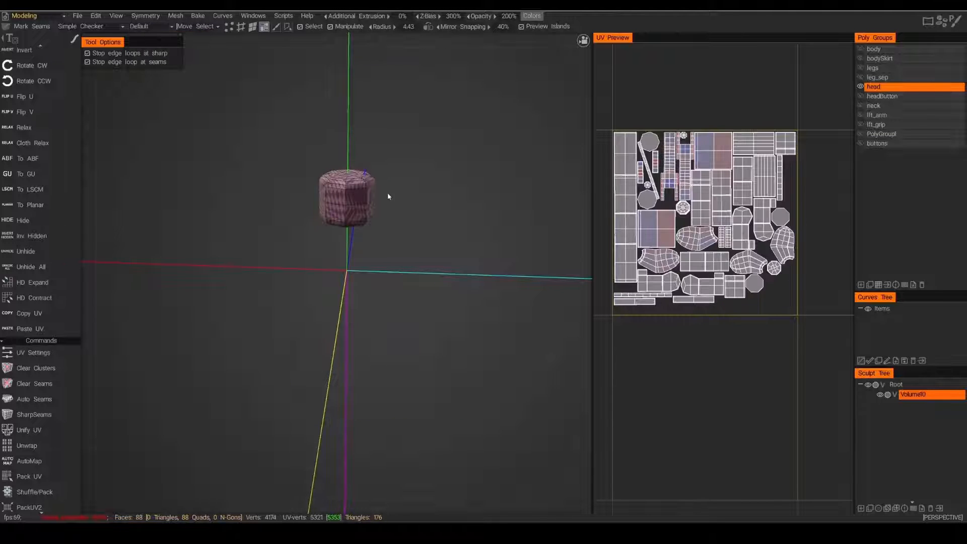
Mark seam loops around the head's upper and lower rims and a vertical seam down its back.
left_click_drag(388, 199, 427, 200, "alt")
middle_click_drag(427, 200, 401, 267, "alt")
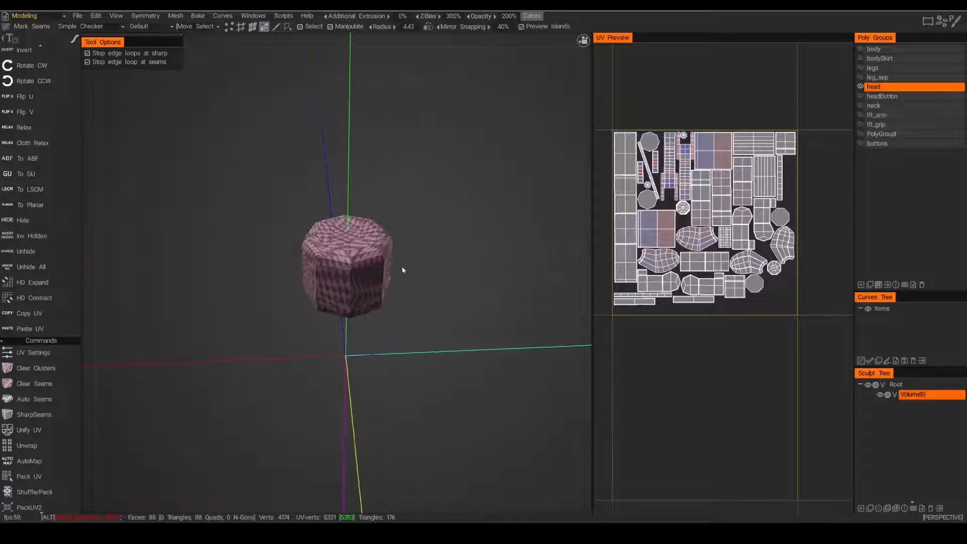
mouse_move(401, 267)
left_mouse_down("alt")
mouse_move(400, 246)
mouse_move(400, 259)
left_mouse_up("alt")
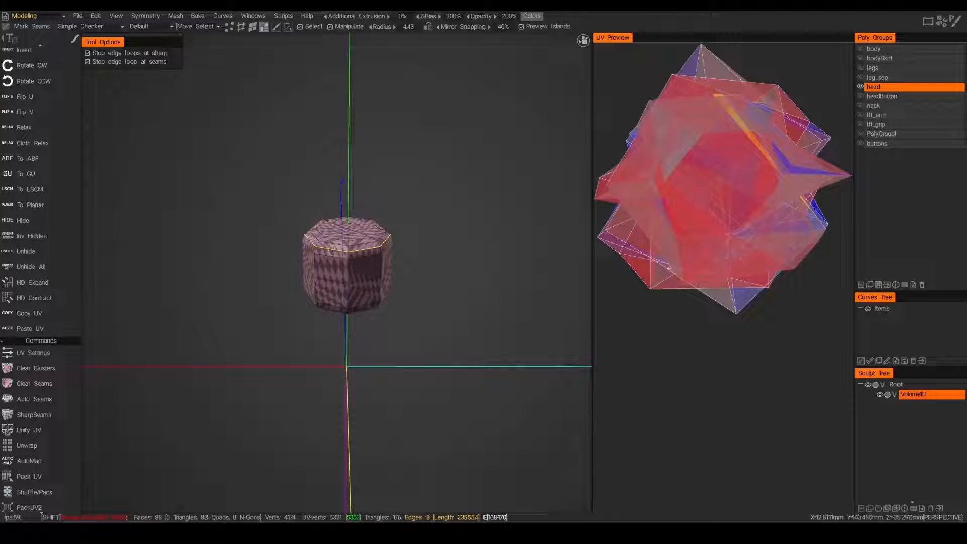
left_click(333, 250)
left_click_drag(389, 318, 361, 291, "alt")
left_click(340, 301)
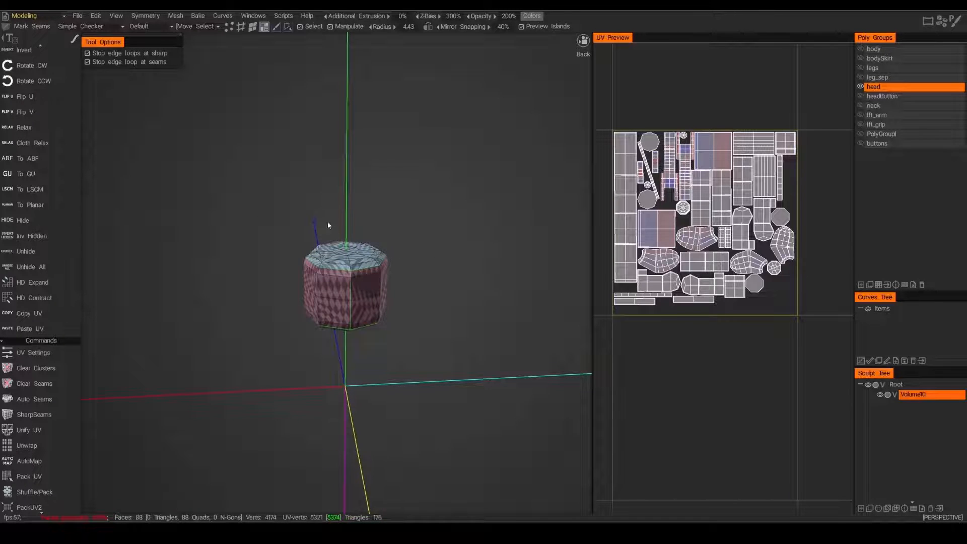
Select the whole head, move it into the Default UV set and unwrap it.
mouse_move(328, 224)
left_mouse_down("alt")
mouse_move(298, 339)
mouse_move(395, 194)
mouse_move(358, 256)
left_mouse_up("alt")
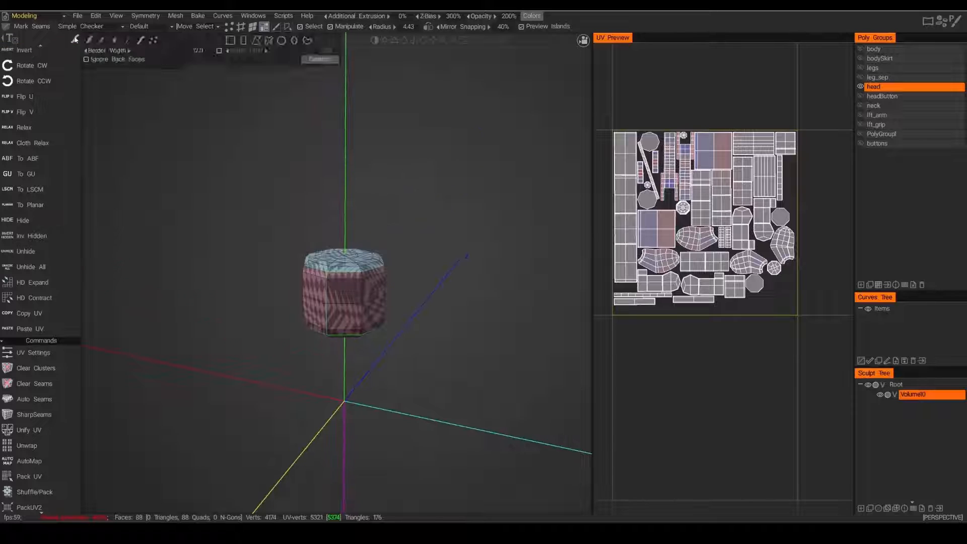
left_click(243, 41)
left_click_drag(422, 204, 268, 378)
left_click(197, 27)
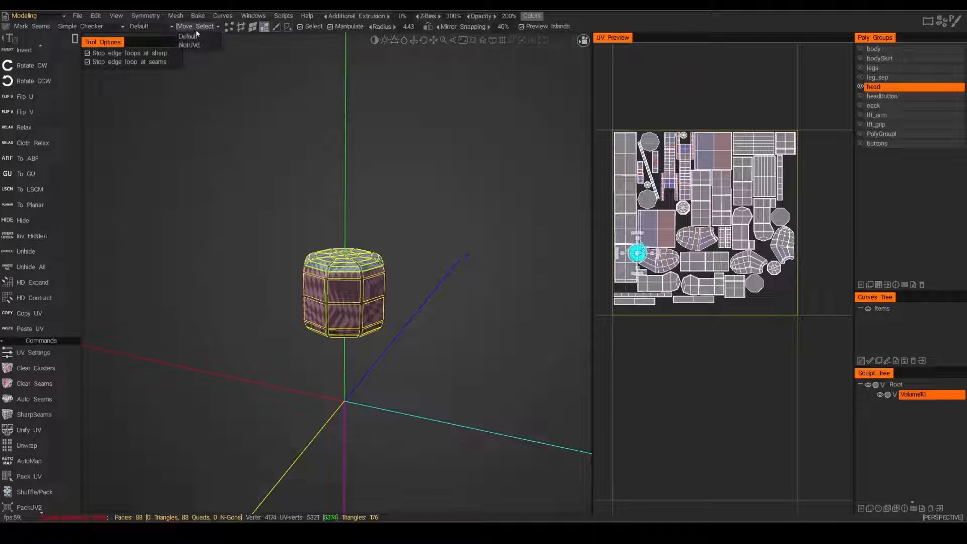
left_click(189, 45)
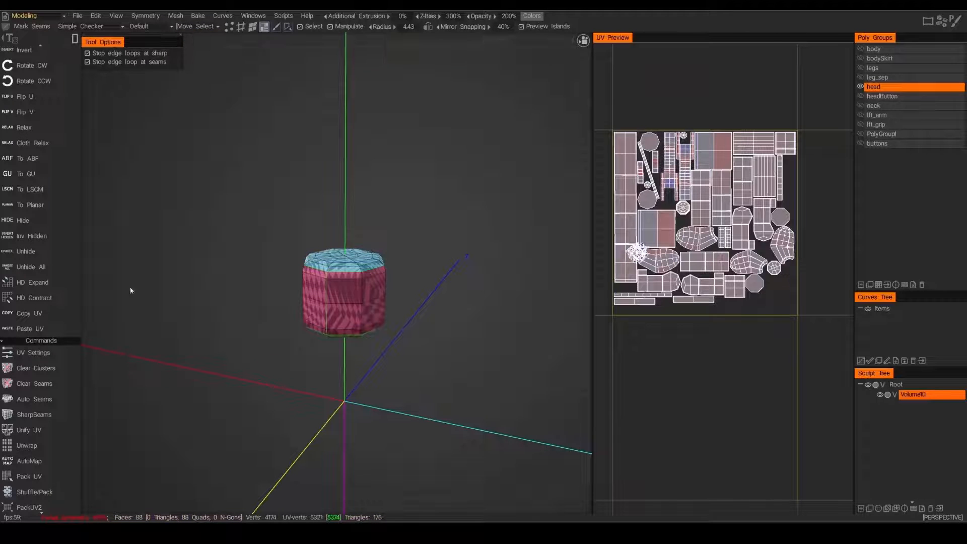
left_click(29, 445)
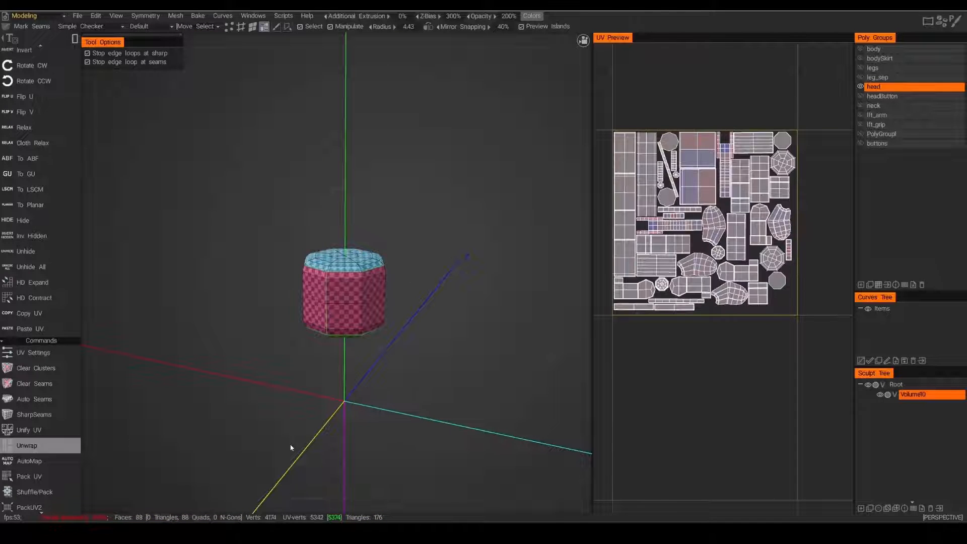
right_click_drag(438, 328, 423, 331, "alt")
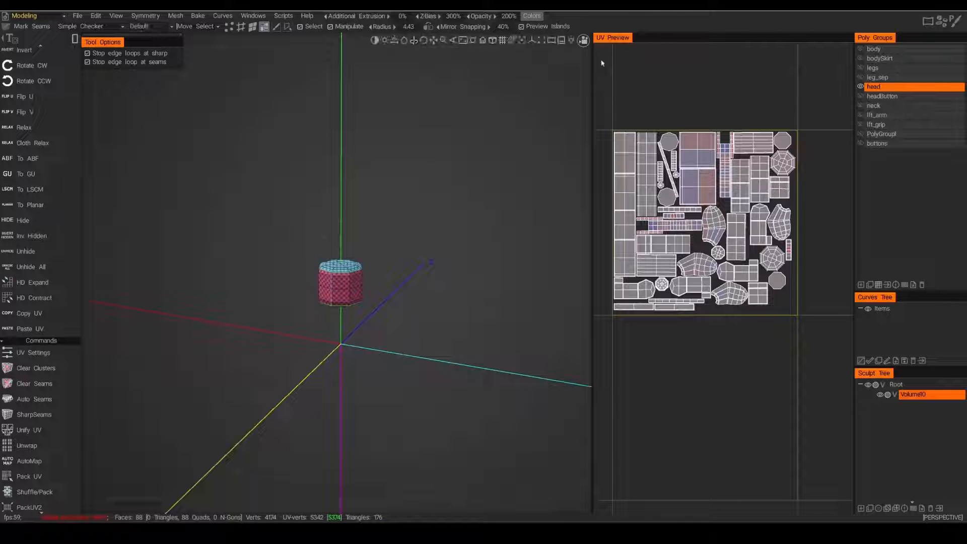
Show all the hidden poly groups and view the complete figure on its base plate from the front.
left_click(861, 49)
left_click(860, 58)
left_click(861, 67)
left_click(860, 77)
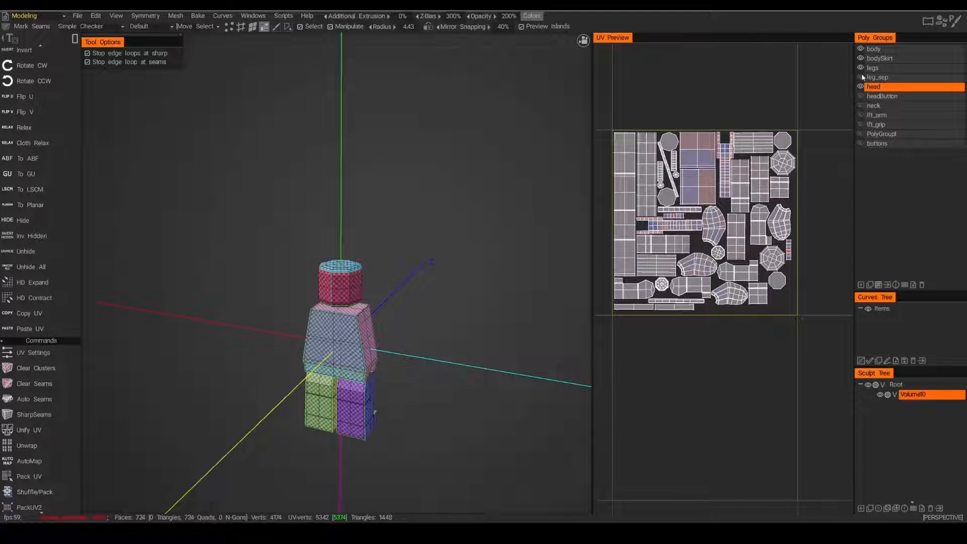
left_click(861, 96)
left_click(860, 105)
left_click(860, 115)
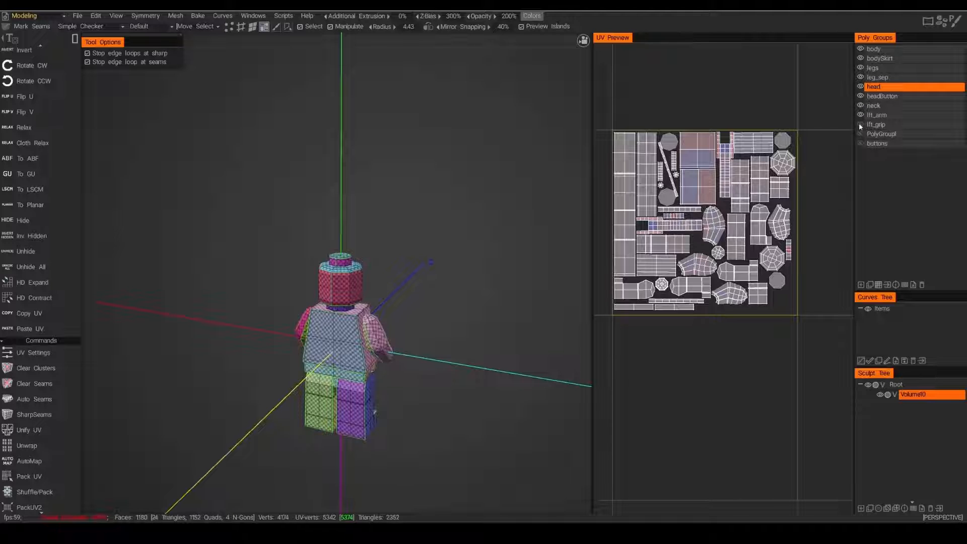
left_click(860, 124)
left_click(861, 134)
left_click(860, 143)
left_click_drag(424, 272, 323, 243, "alt")
left_click_drag(438, 235, 416, 202, "alt")
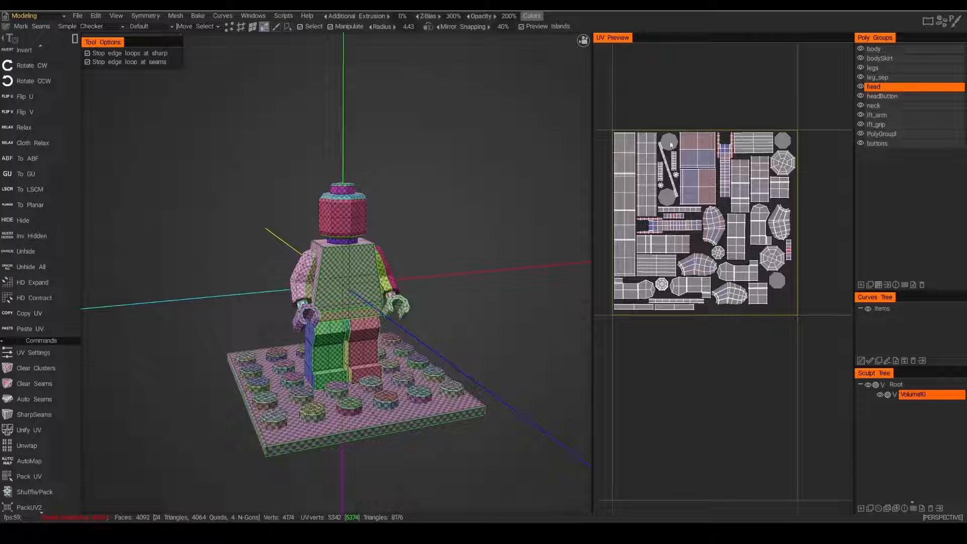
Switch to the NotUVd UV set and rename it base.
left_click(150, 26)
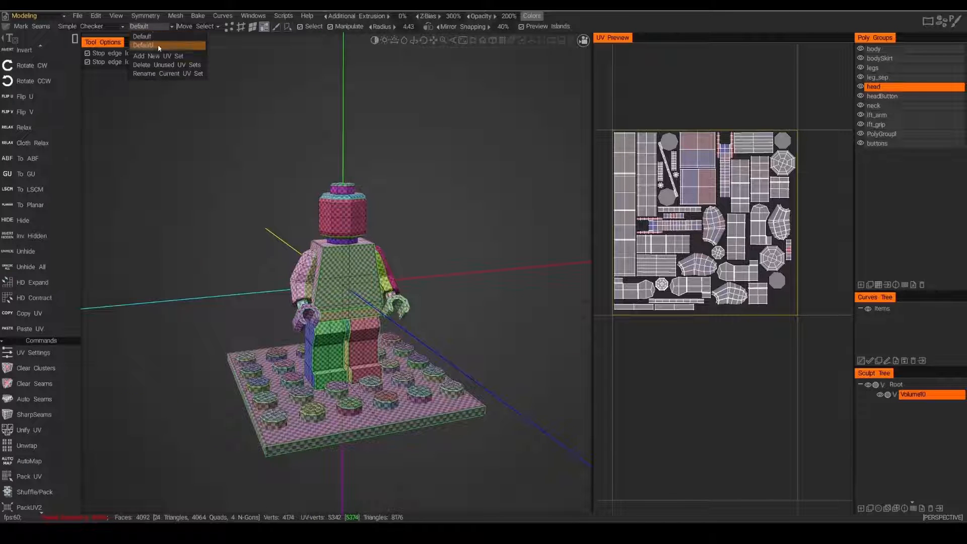
left_click(159, 46)
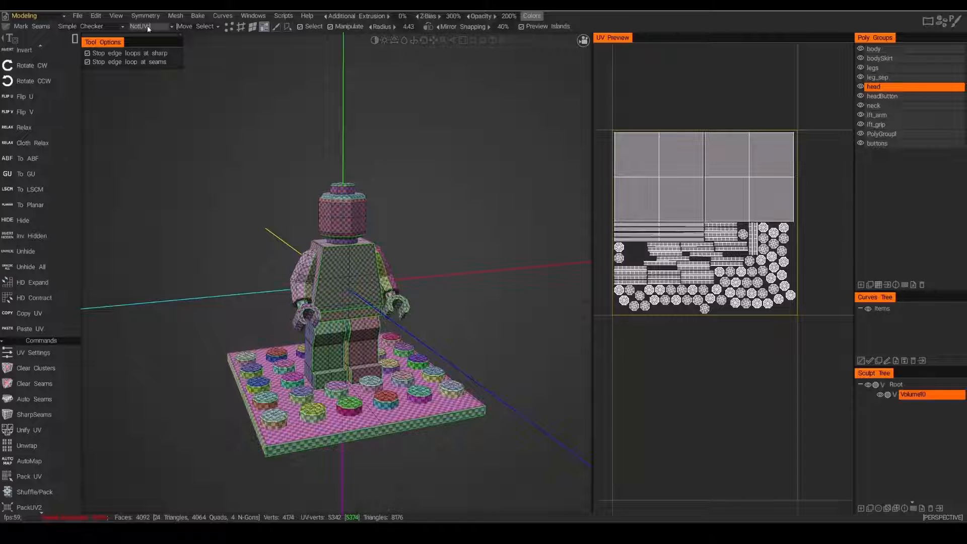
key("space")
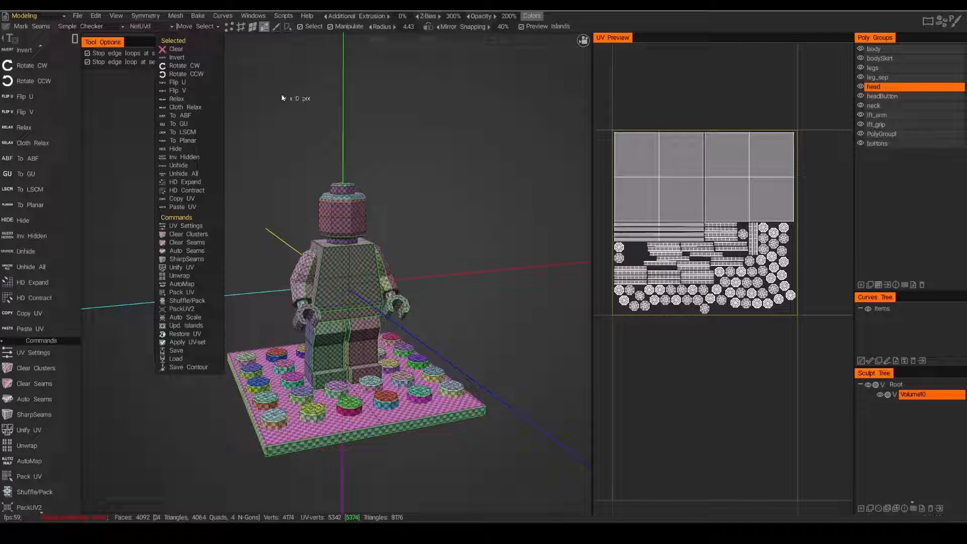
left_click(150, 26)
left_click(159, 74)
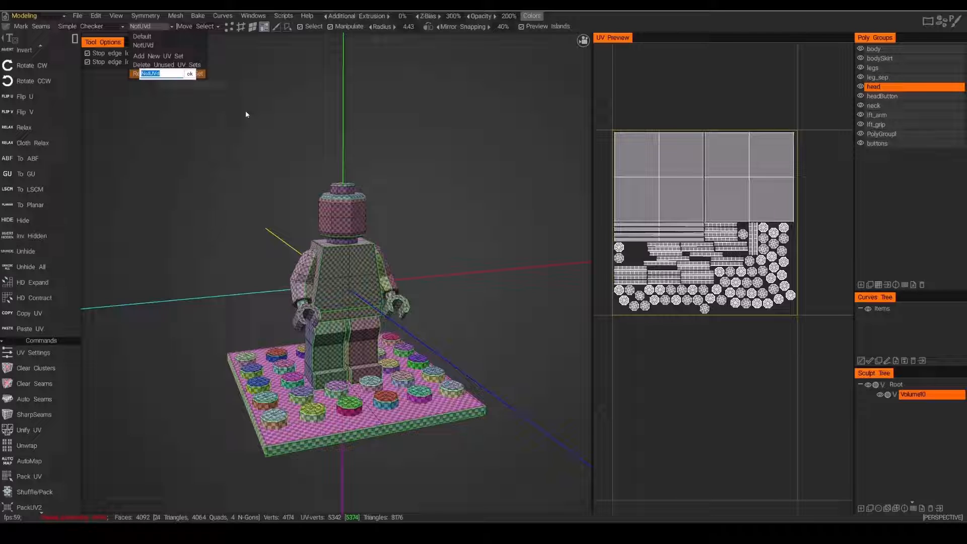
type("base")
key("Return")
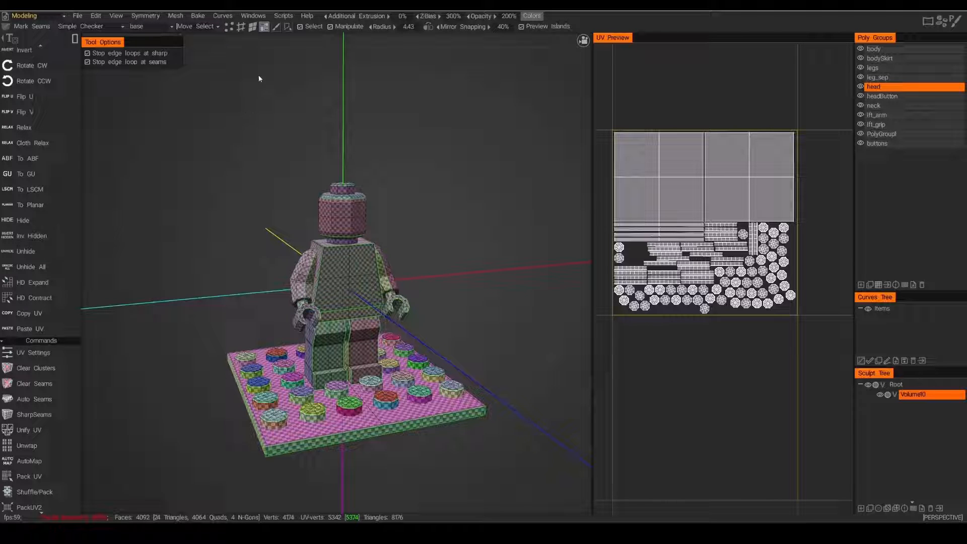
Switch to the Default UV set and rename it char.
left_click(150, 26)
left_click(149, 36)
left_click(150, 26)
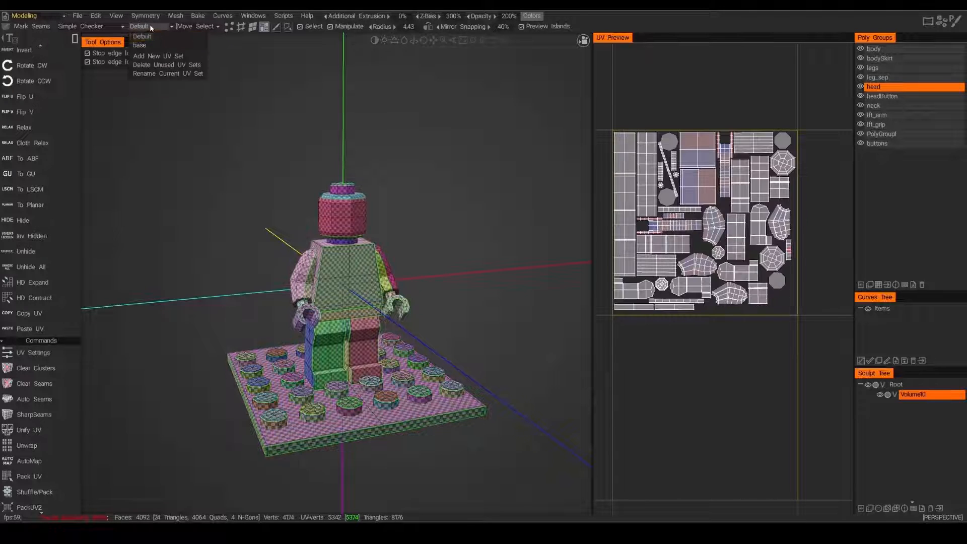
left_click(151, 73)
type("char")
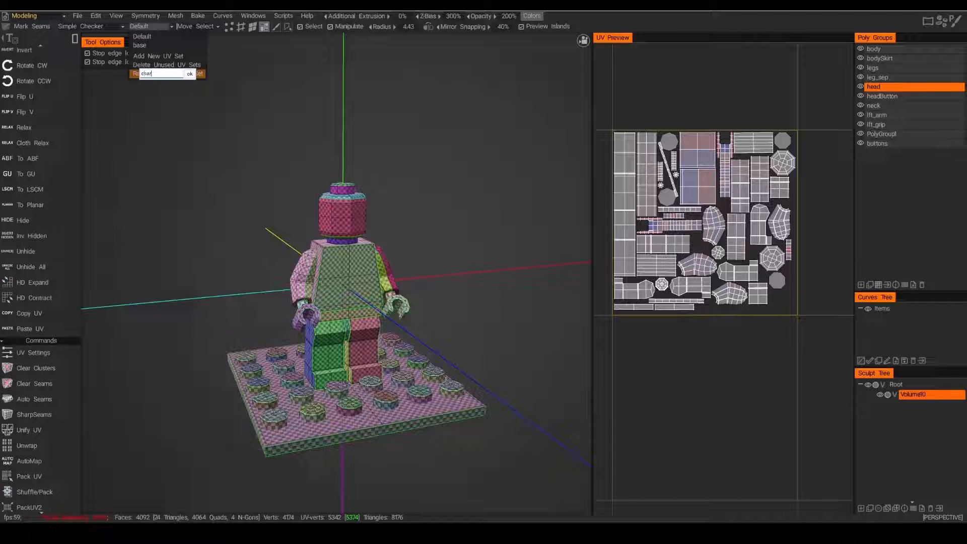
key("Return")
Face the figure from the front, bring the reference board over the viewport and examine the character texture sheets.
left_click_drag(481, 271, 466, 273)
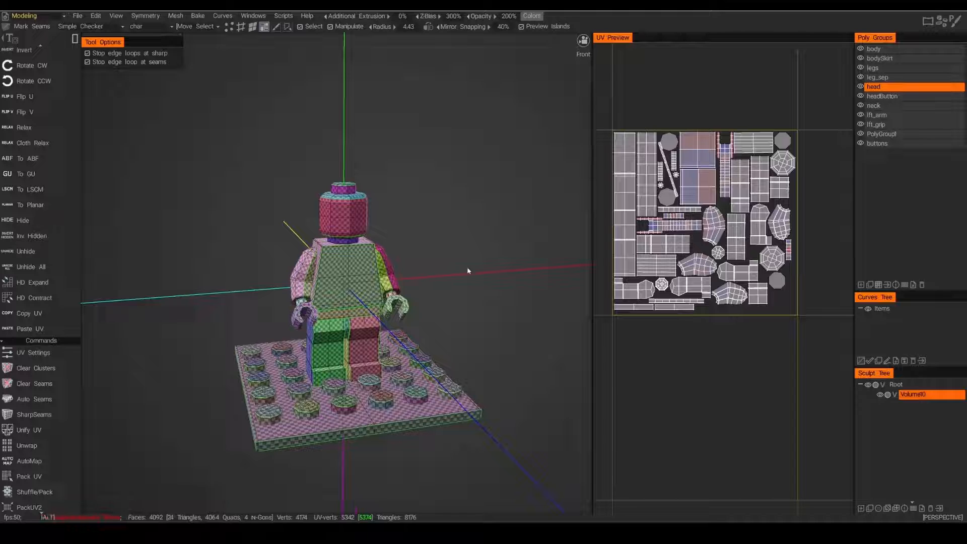
left_click_drag(469, 272, 453, 251, "alt")
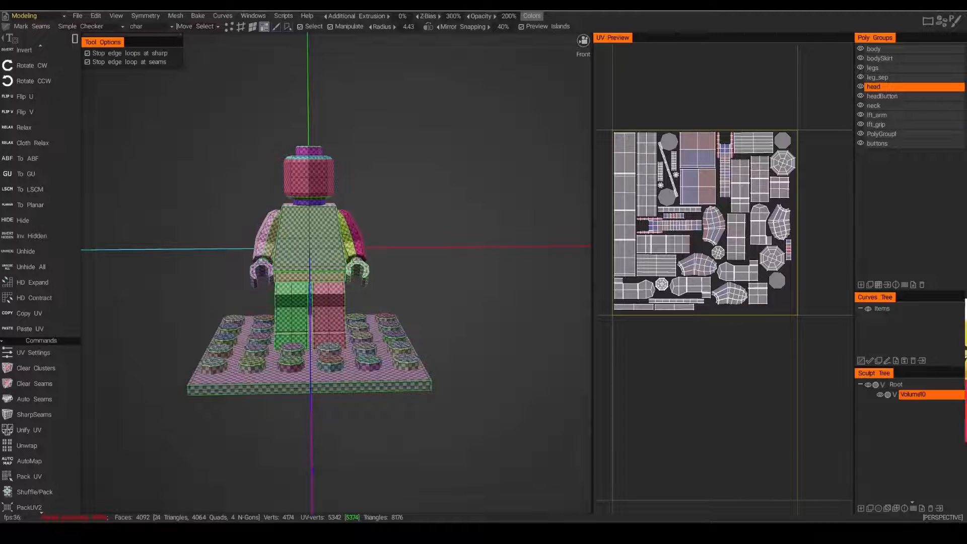
left_click_drag(966, 130, 665, 48)
left_click_drag(683, 186, 713, 180)
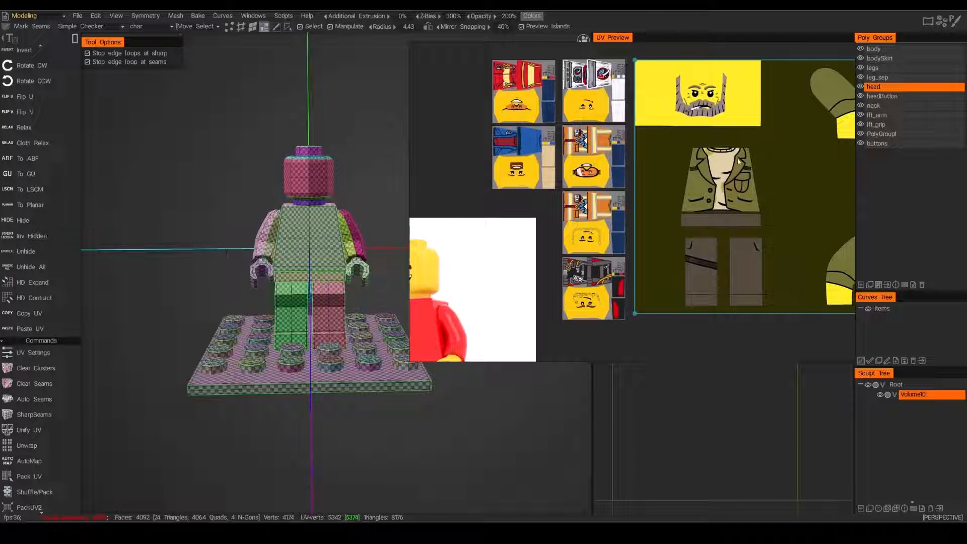
left_click_drag(770, 171, 733, 176)
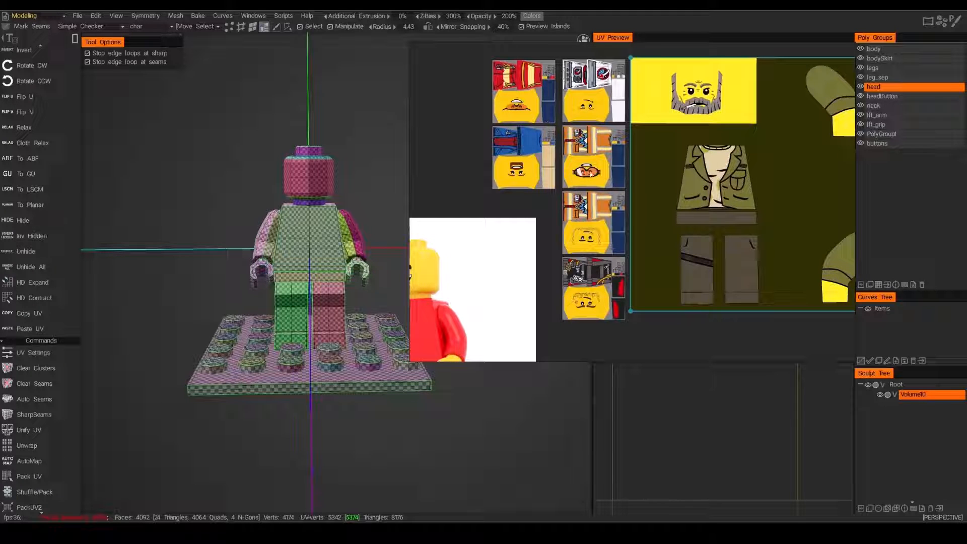
left_click(591, 158)
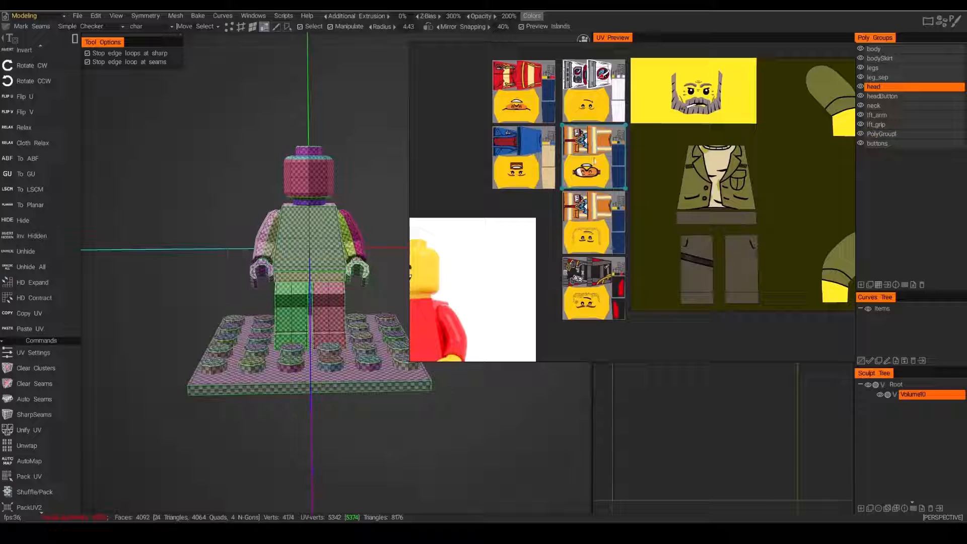
Pull the orange-vest texture sheet out of its column and place the red-shirt figure photo, scaled down, below the olive jacket sheet.
scroll(650, 163, "down", 5)
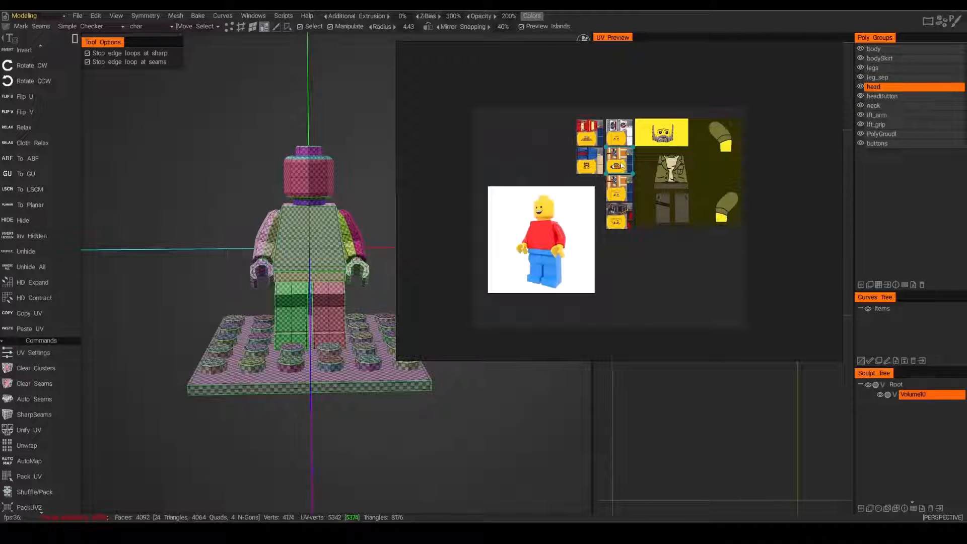
left_click_drag(623, 166, 511, 147)
left_click_drag(509, 222, 638, 268)
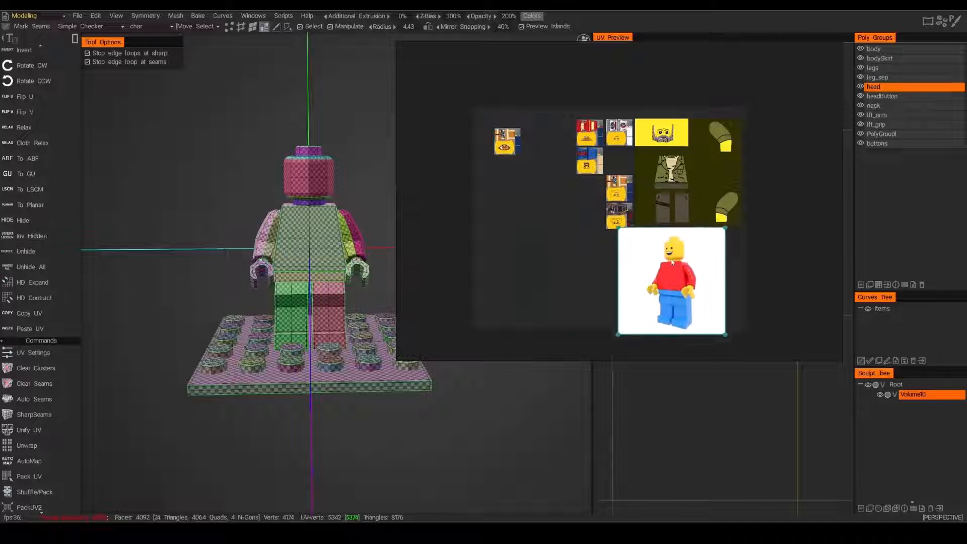
left_click_drag(615, 234, 645, 263)
left_click_drag(675, 282, 693, 257)
Enlarge the orange-vest texture sheet and place it beside the smaller sheets, clear of them.
left_click(505, 144)
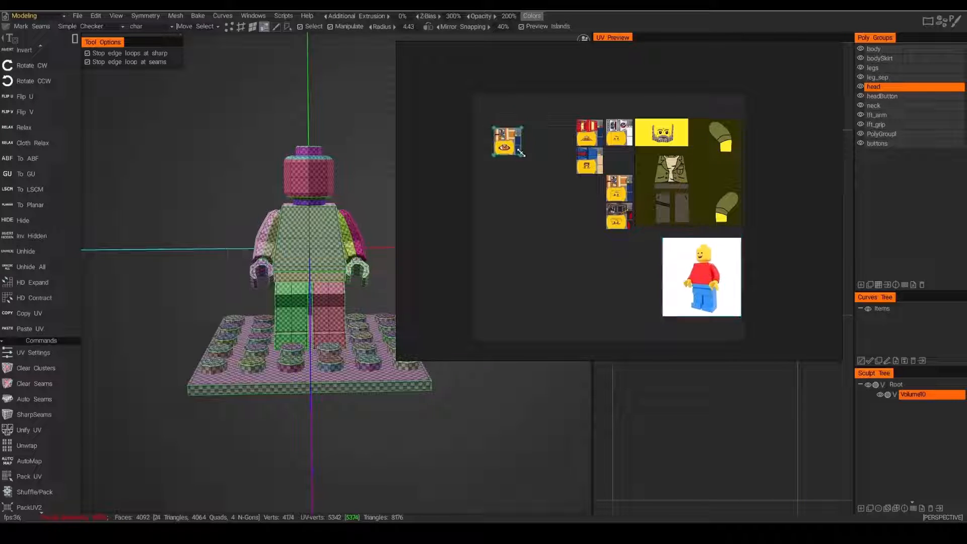
left_click_drag(521, 154, 608, 241)
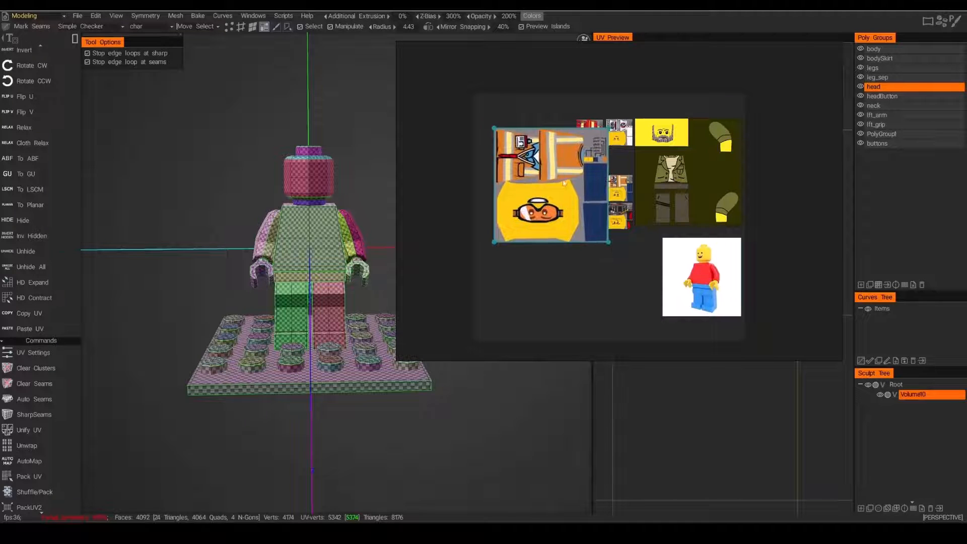
left_click_drag(563, 182, 557, 253)
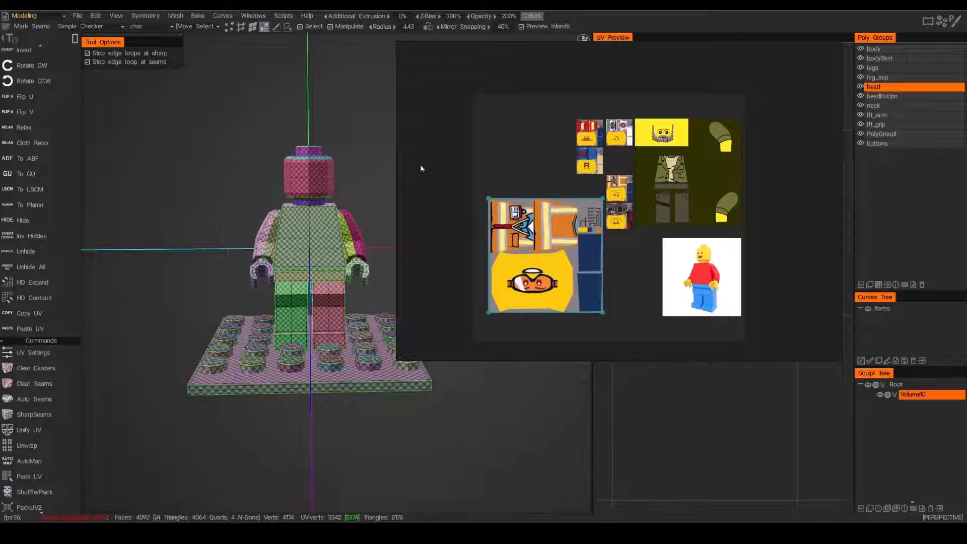
Move the reference board aside and return to the 3D modeling window.
left_click_drag(579, 59, 966, 60)
right_click_drag(966, 231, 759, 232)
scroll(759, 232, "down", 3)
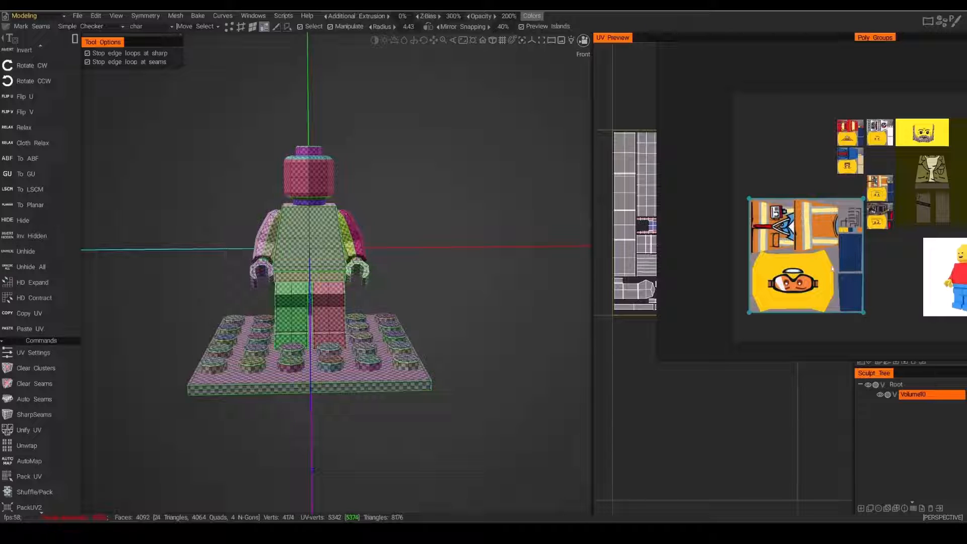
key("alt+Tab")
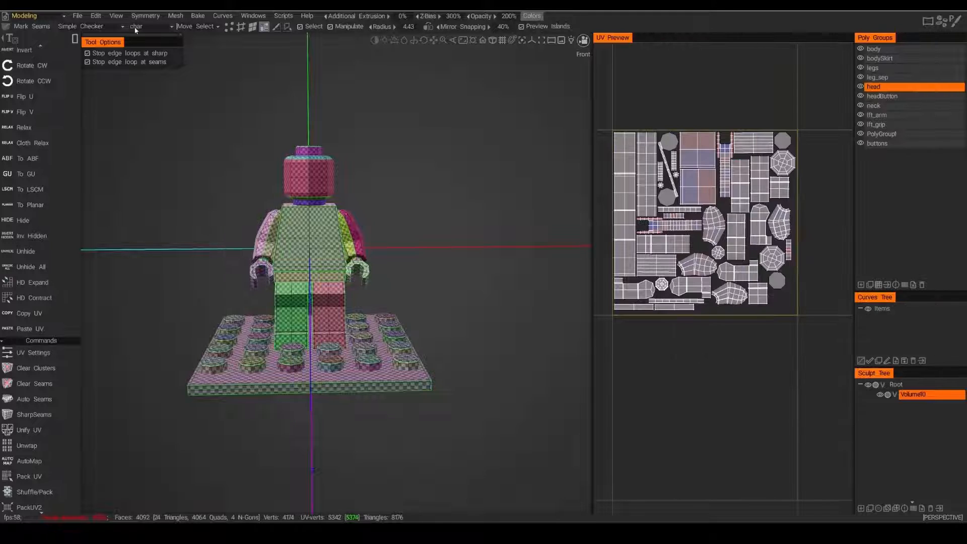
Add a new UV set named texure alongside char and base, keeping char as the displayed set.
left_click(136, 27)
left_click(162, 57)
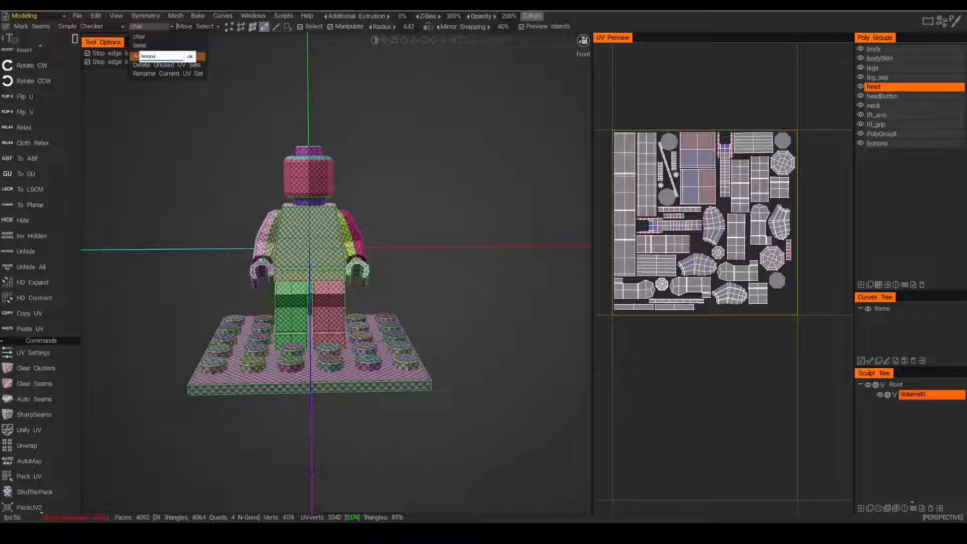
key("Return")
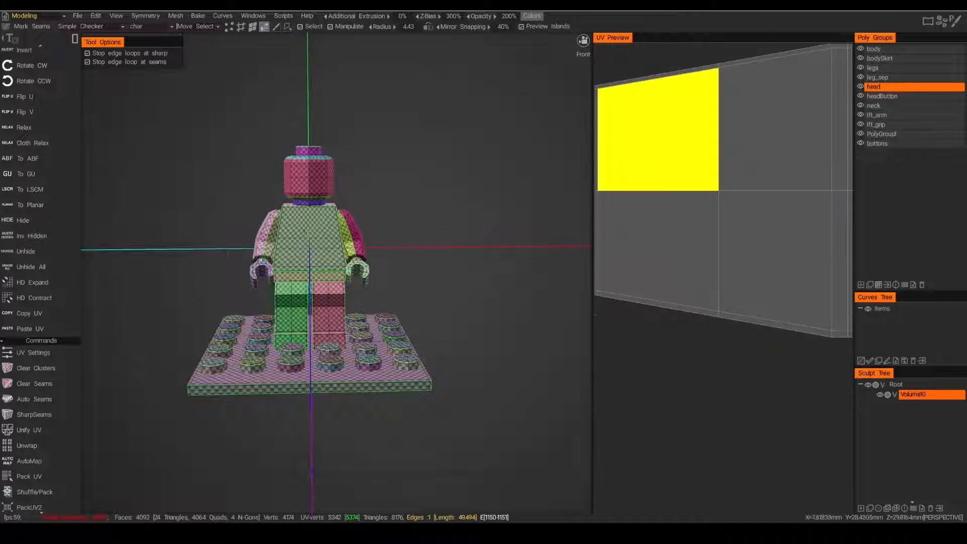
mouse_move(75, 39)
left_click(140, 42)
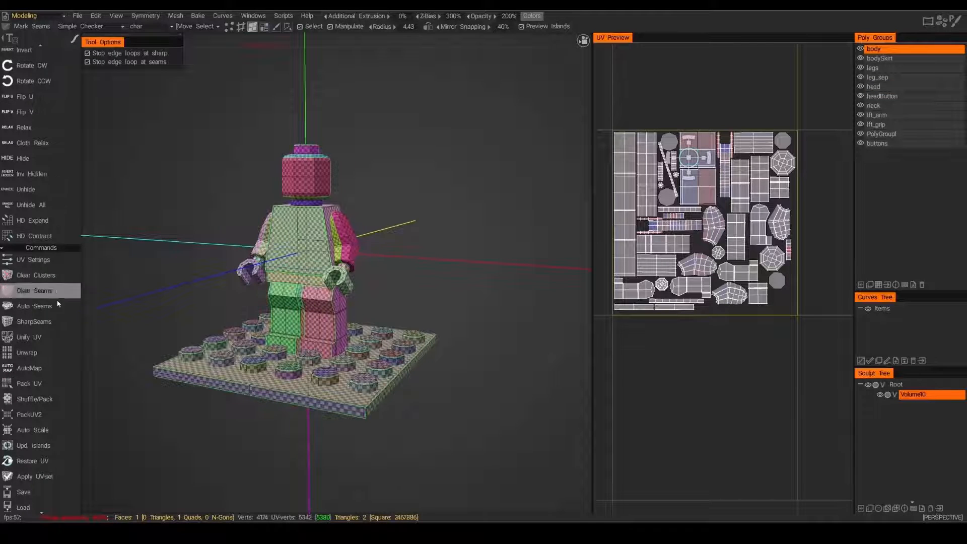
Select the two large torso UV islands, front and back, with the Select tool and move them to the texure UV set.
scroll(64, 207, "down", 1)
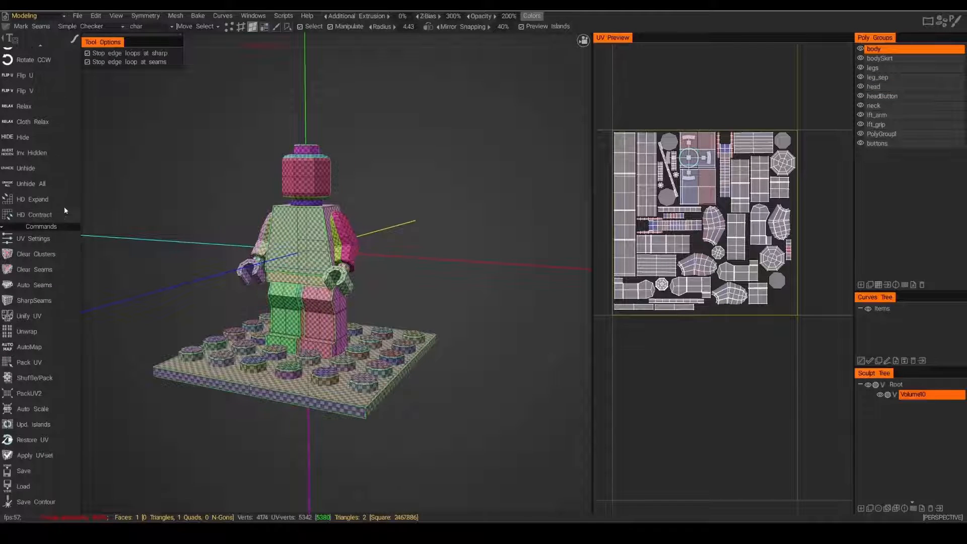
scroll(67, 261, "up", 5)
scroll(29, 361, "up", 5)
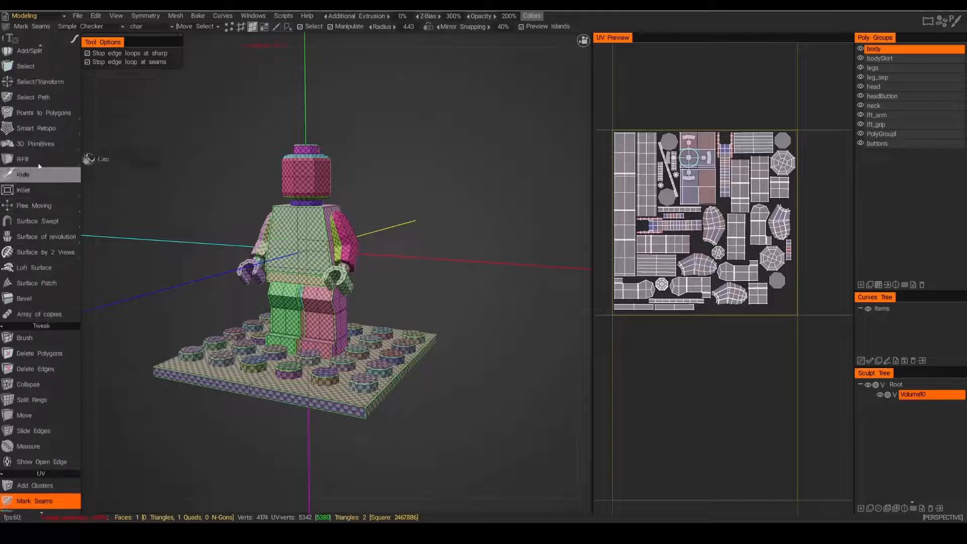
left_click(26, 77)
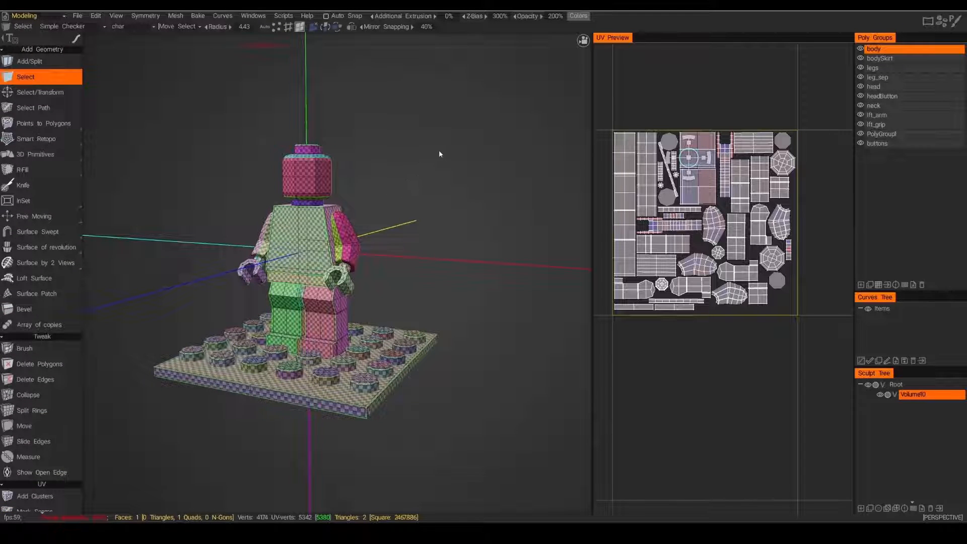
double_click(707, 194)
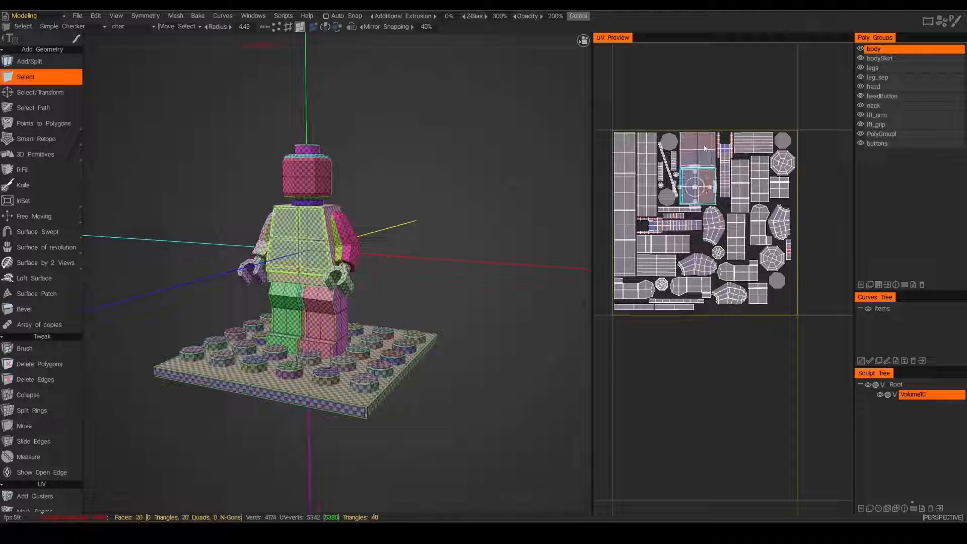
left_click_drag(550, 177, 399, 174, "alt")
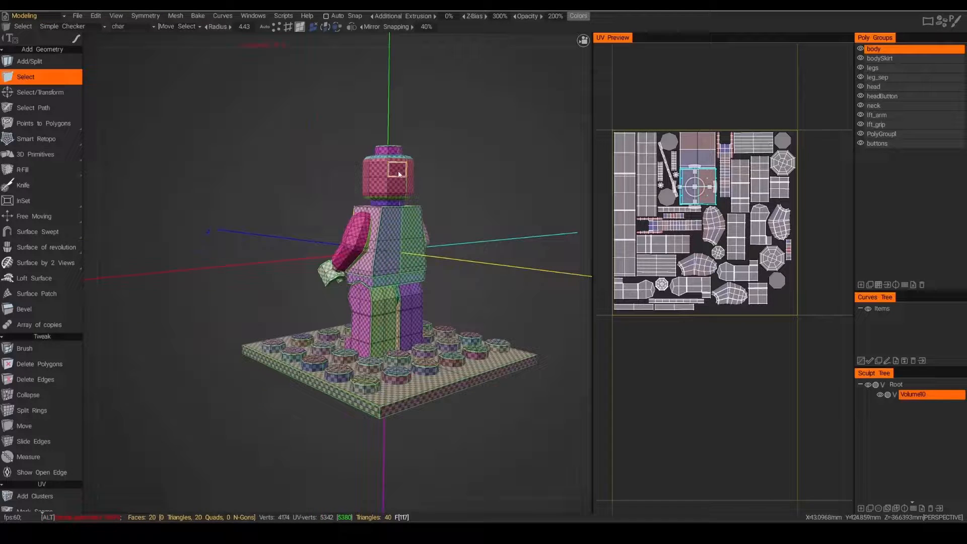
double_click(691, 158, "shift")
left_click_drag(447, 131, 593, 130, "alt")
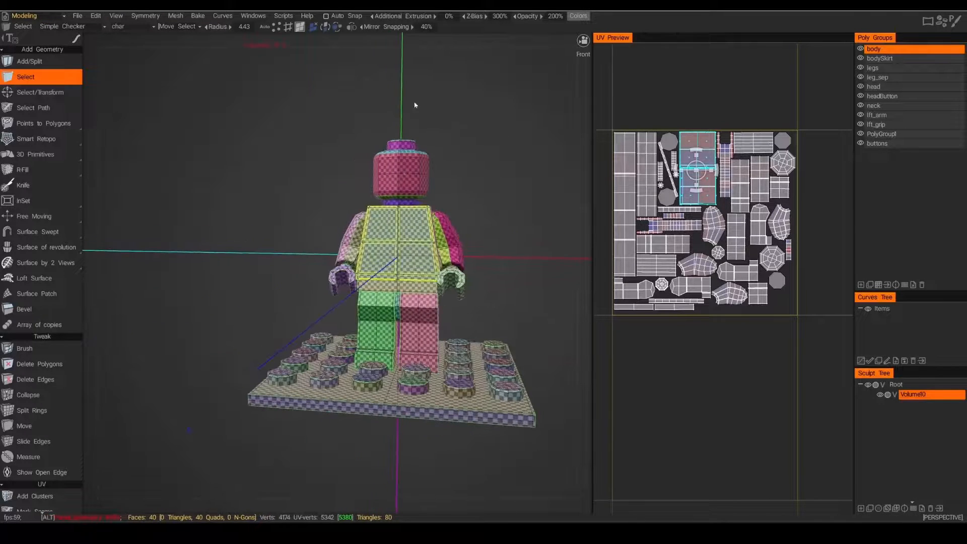
left_click(185, 28)
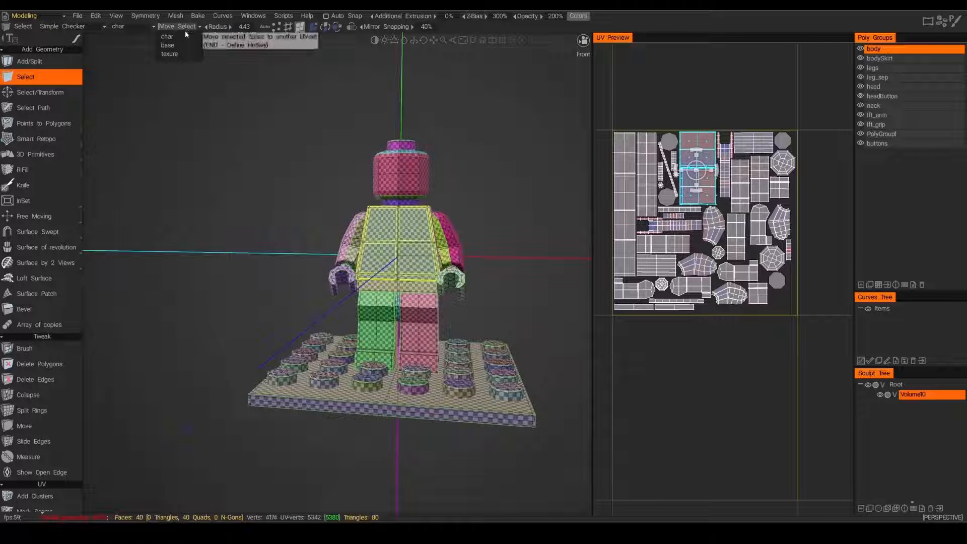
left_click(184, 55)
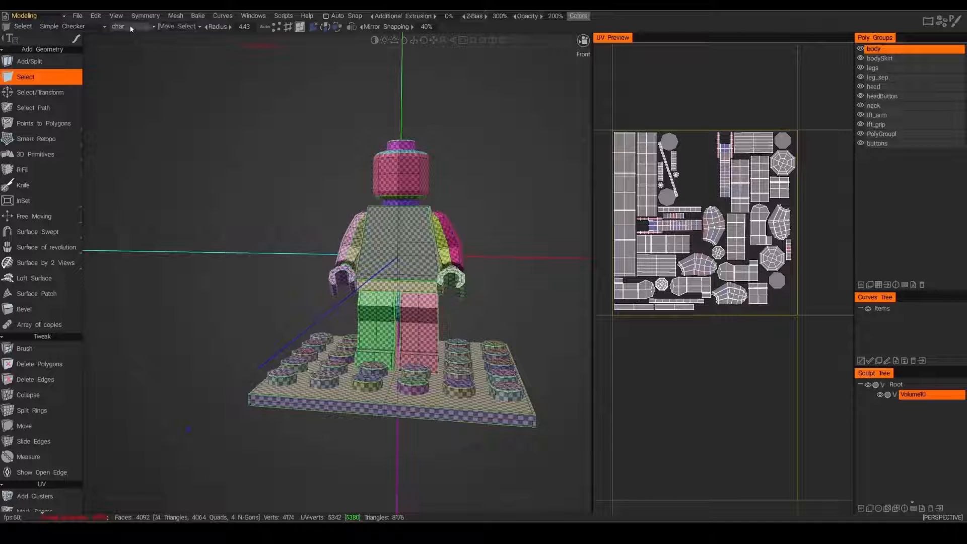
Display the texure UV set and correct its name to texture.
left_click(131, 27)
left_click(143, 53)
left_click(133, 28)
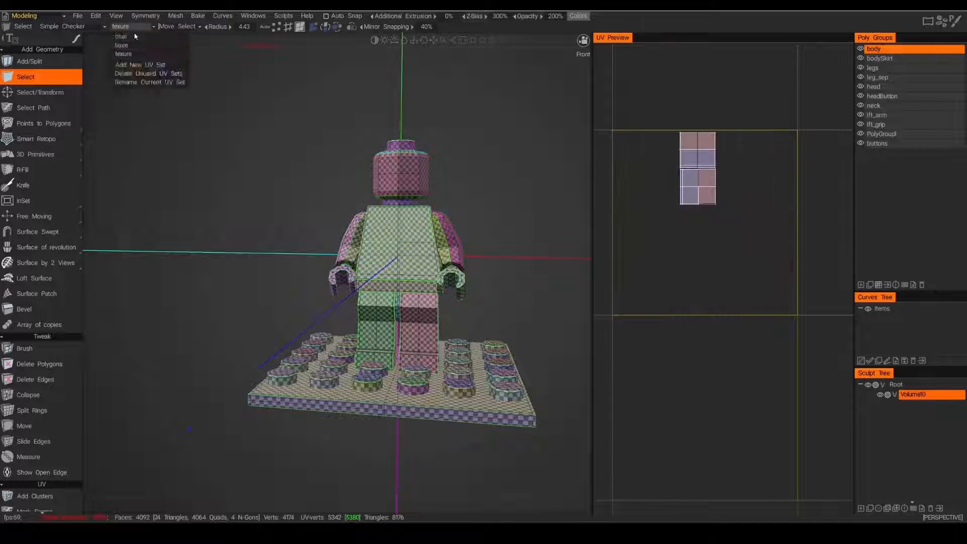
left_click(145, 83)
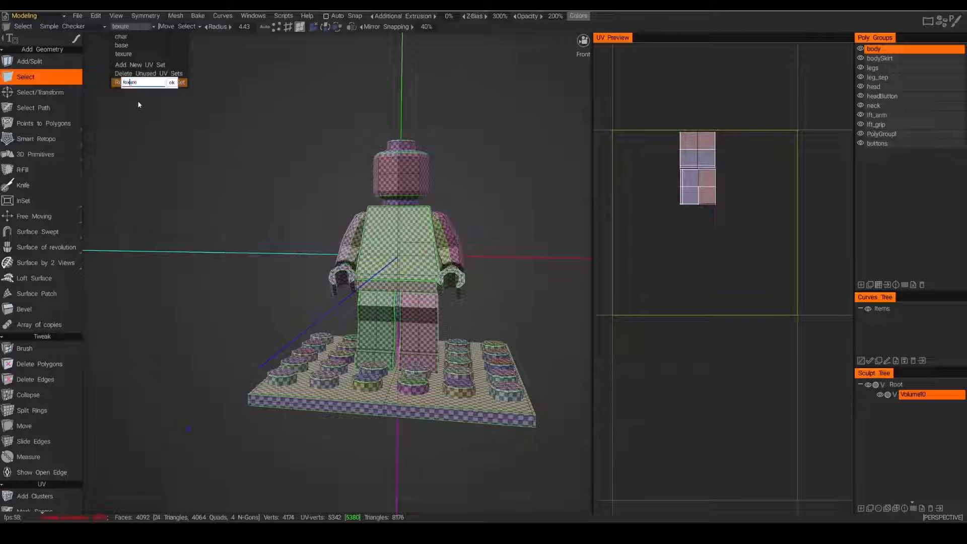
left_click(172, 83)
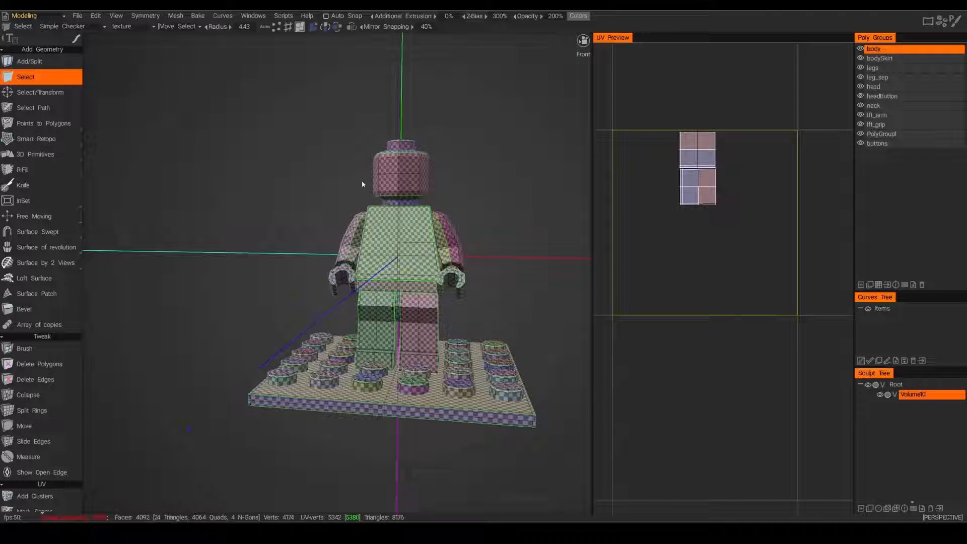
Return to the char UV set and move the head's side-wall faces to the texture UV set.
mouse_move(521, 203)
left_mouse_down("alt")
mouse_move(273, 192)
mouse_move(508, 202)
left_mouse_up("alt")
left_click(132, 26)
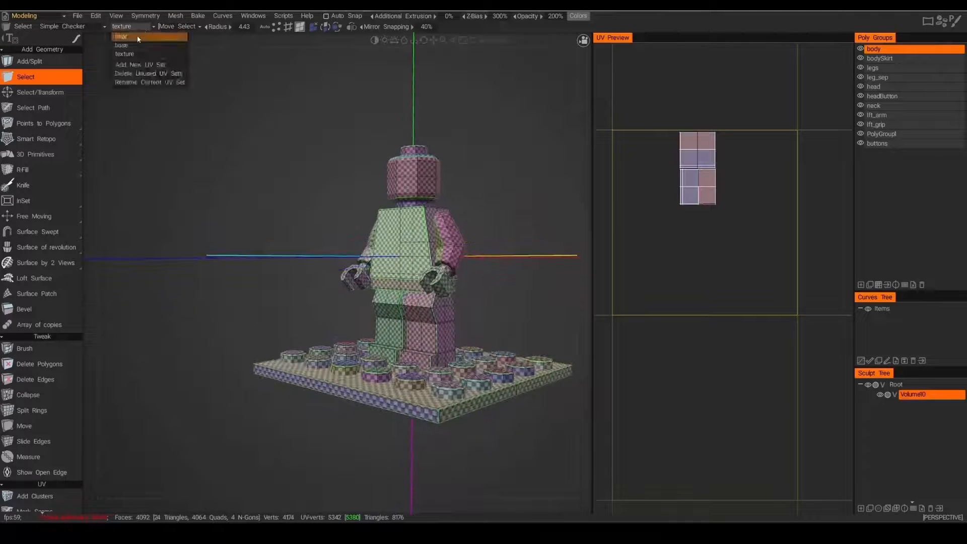
left_click(136, 37)
mouse_move(454, 197)
left_mouse_down("alt")
mouse_move(498, 197)
mouse_move(458, 183)
left_mouse_up("alt")
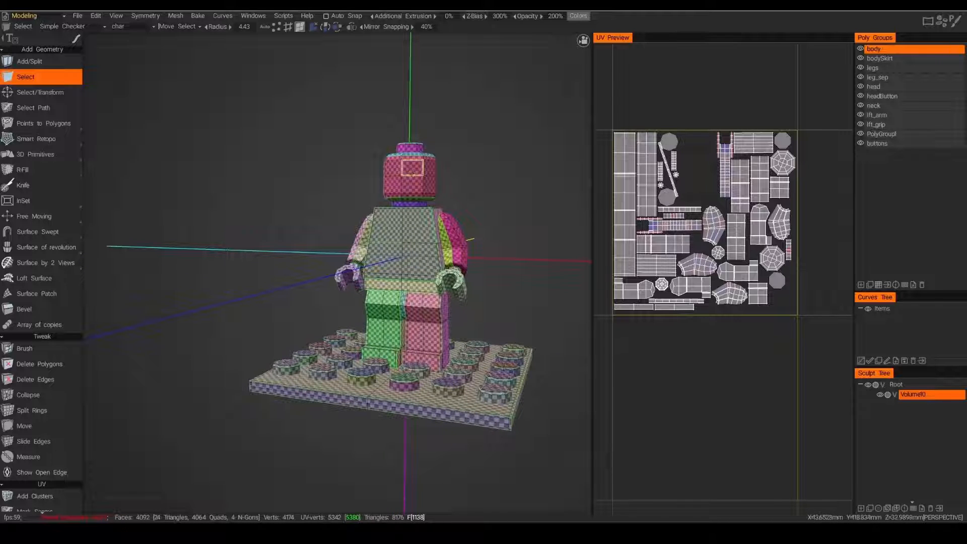
left_click(412, 172)
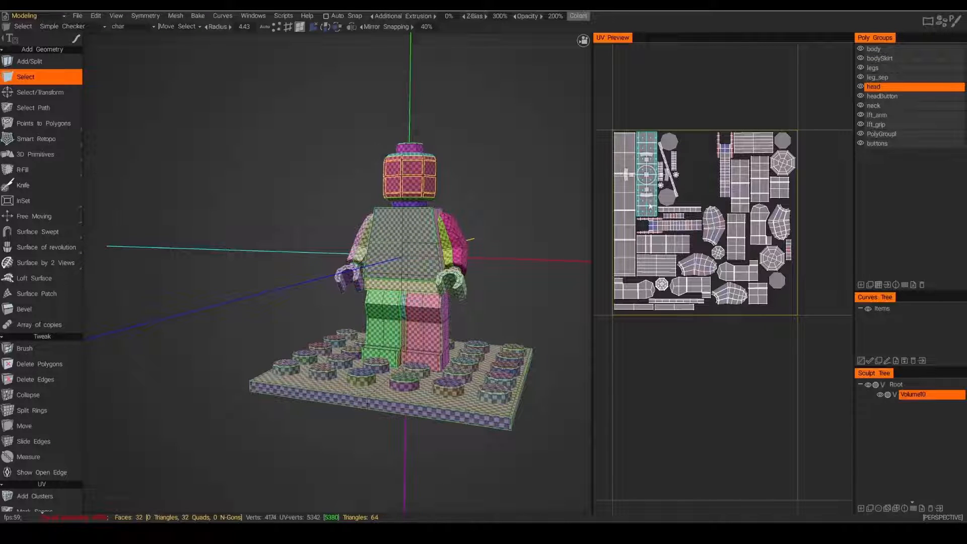
left_click_drag(518, 210, 525, 214, "alt")
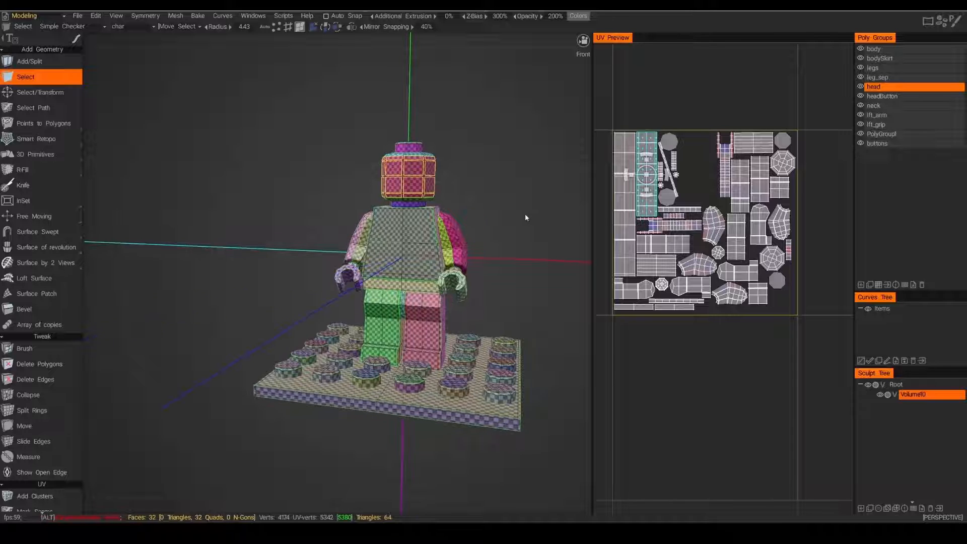
left_click(184, 28)
left_click(170, 54)
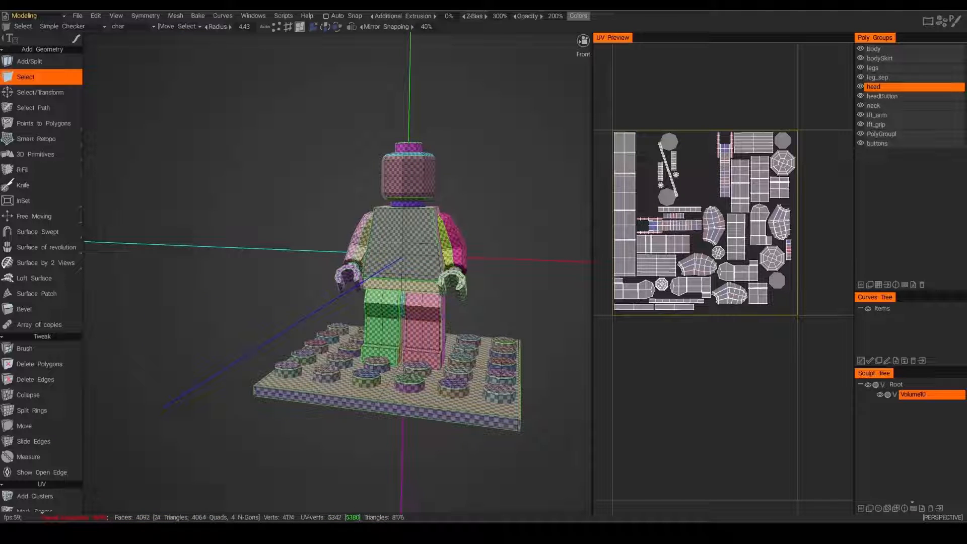
Select the four UV islands covering the fronts and backs of both legs and move them to the texture UV set.
left_click_drag(545, 292, 436, 342, "alt")
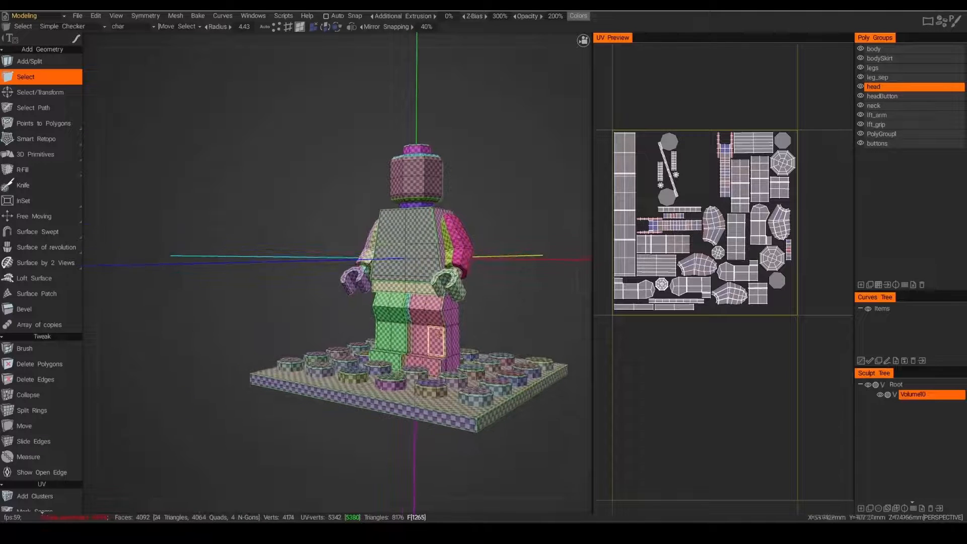
left_click(436, 343)
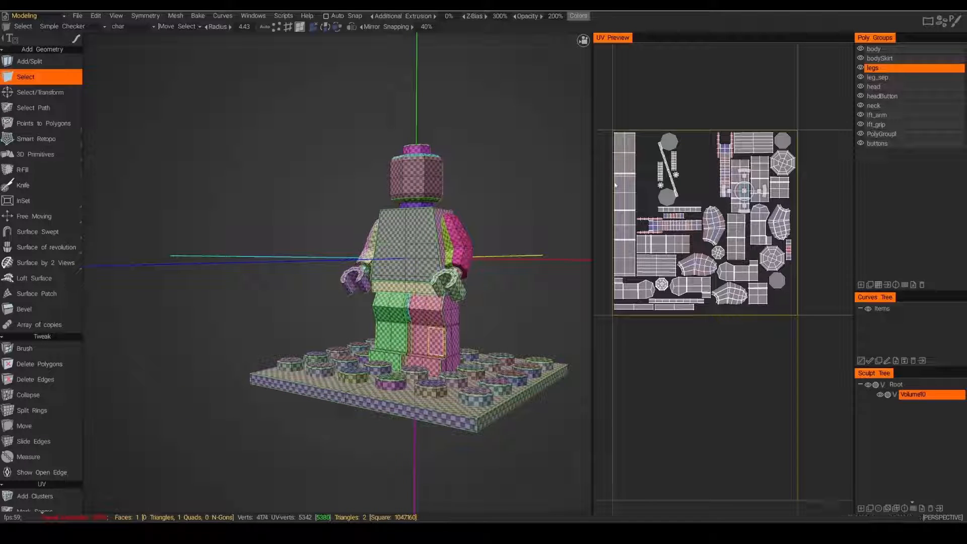
double_click(737, 165)
double_click(761, 170, "shift")
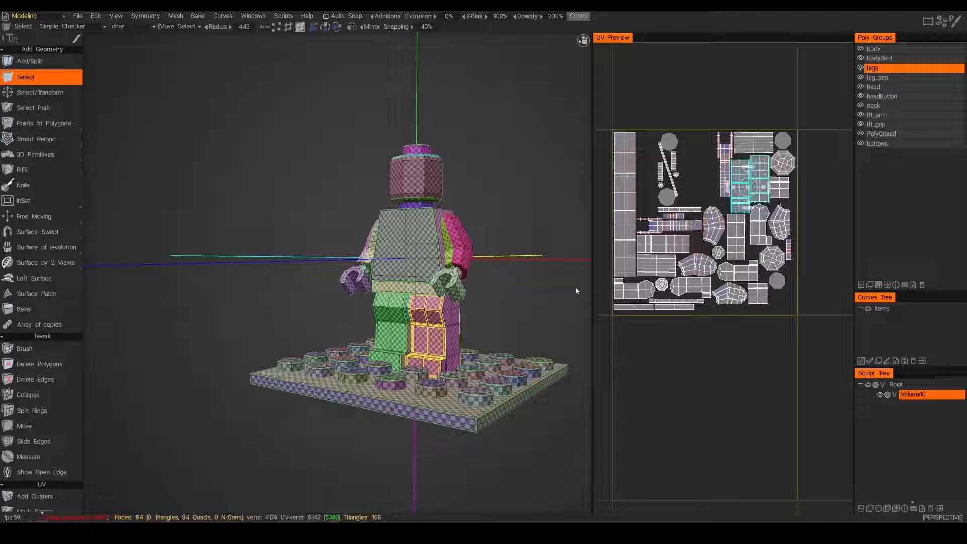
left_click_drag(527, 302, 558, 297, "alt")
left_click(384, 339, "shift")
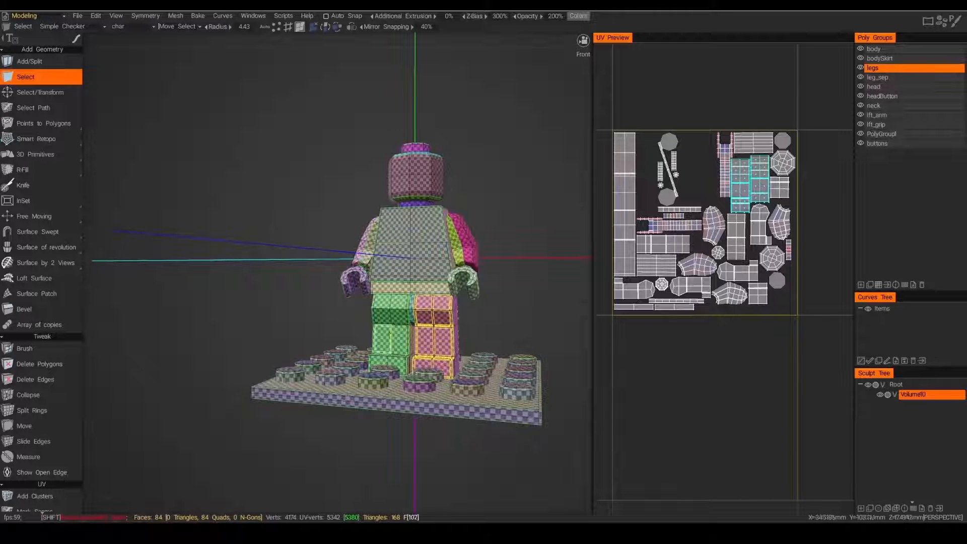
double_click(661, 244, "shift")
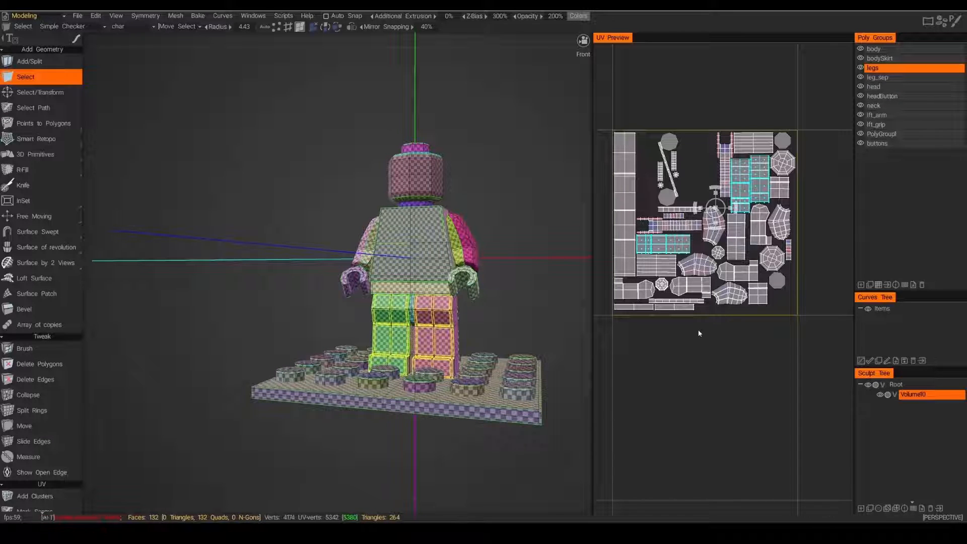
double_click(744, 253, "shift")
left_click_drag(554, 285, 495, 311, "alt")
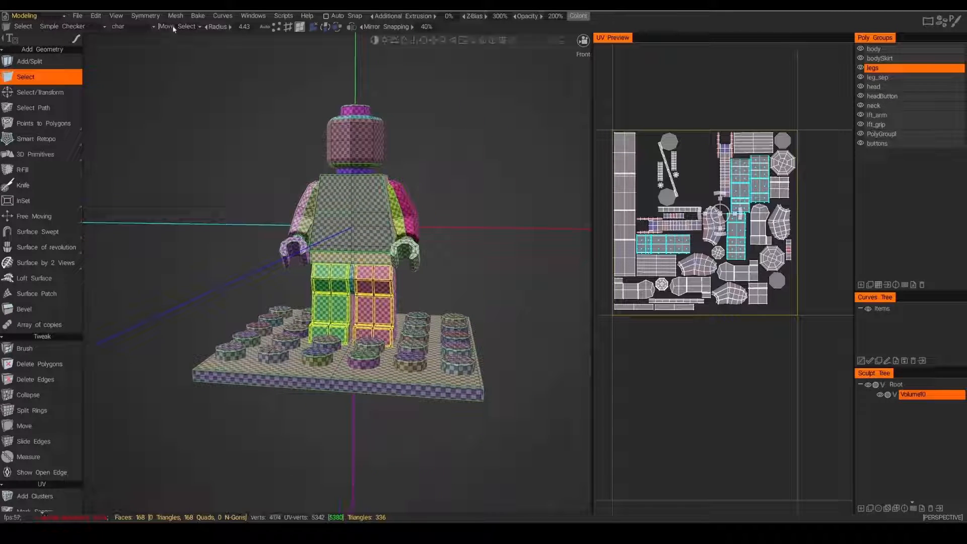
left_click(187, 26)
left_click(174, 53)
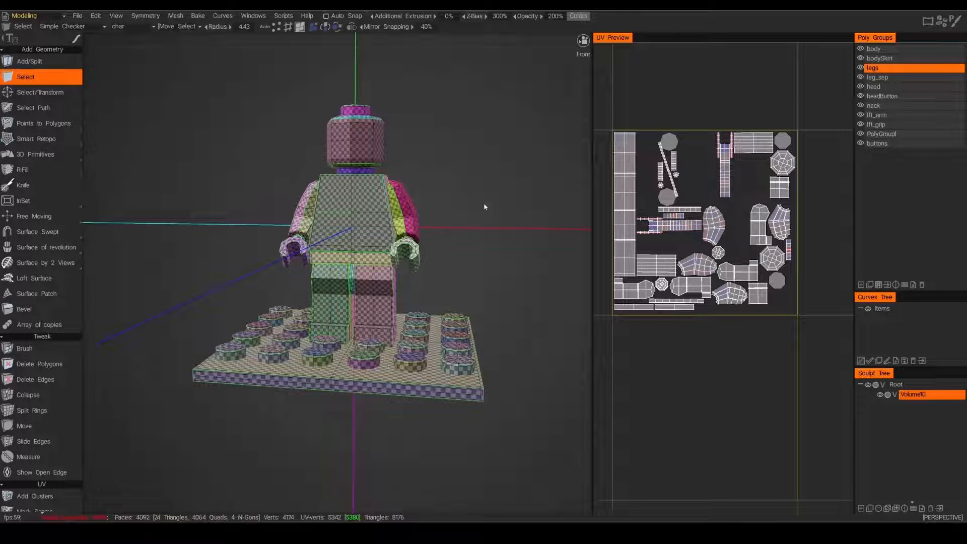
Examine the part labels and colour swatches of the orange-vest texture sheet on the reference board, then return to the model.
left_click_drag(486, 207, 486, 227, "alt")
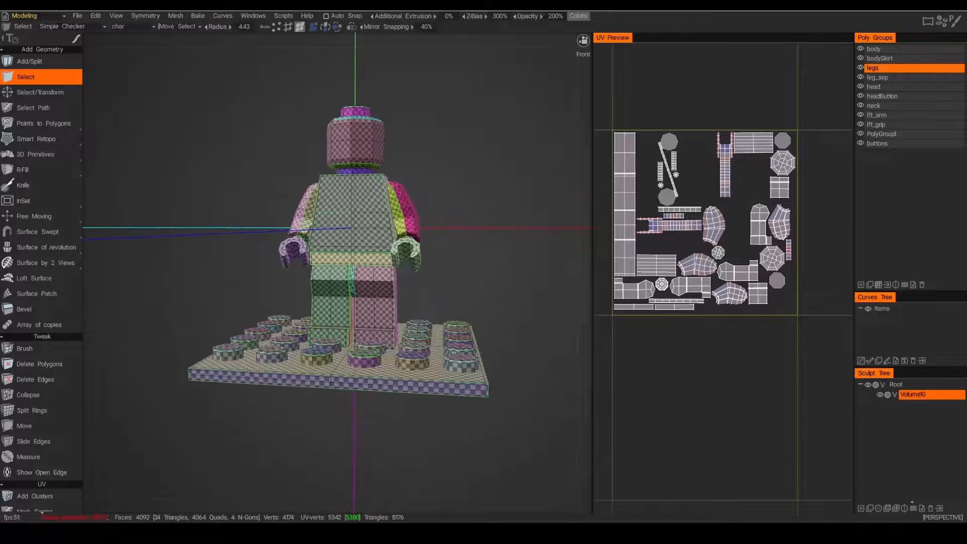
scroll(688, 244, "up", 5)
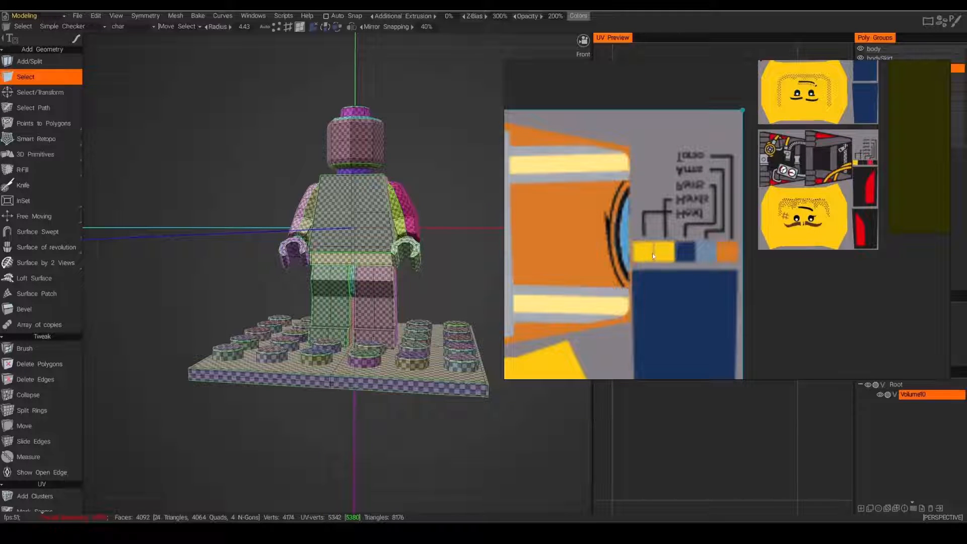
scroll(652, 252, "down", 6)
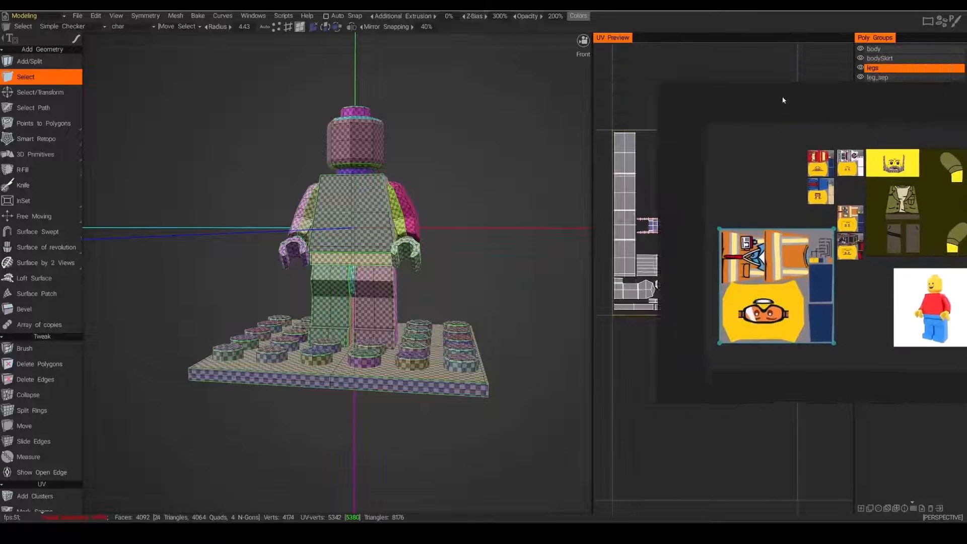
left_click(783, 101)
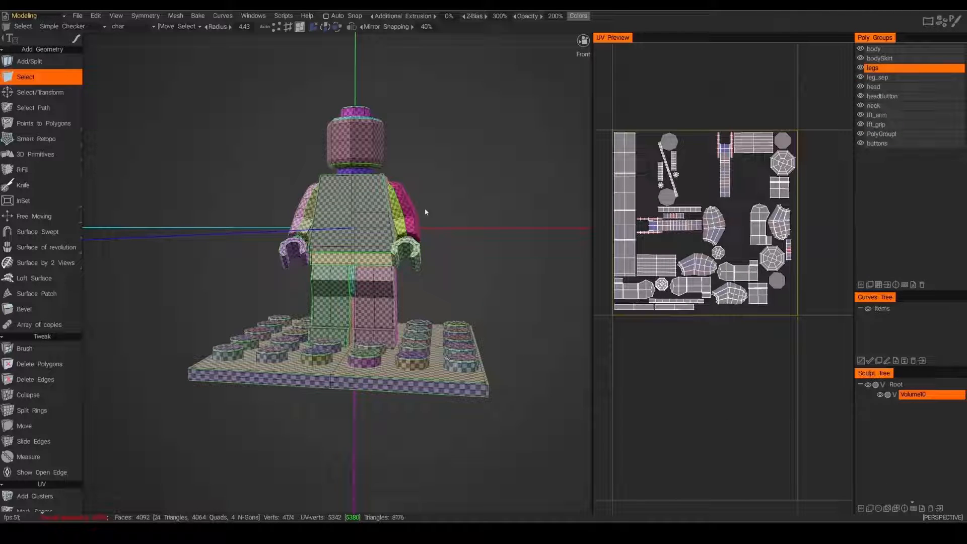
Display the texture UV set.
left_click_drag(443, 183, 393, 157)
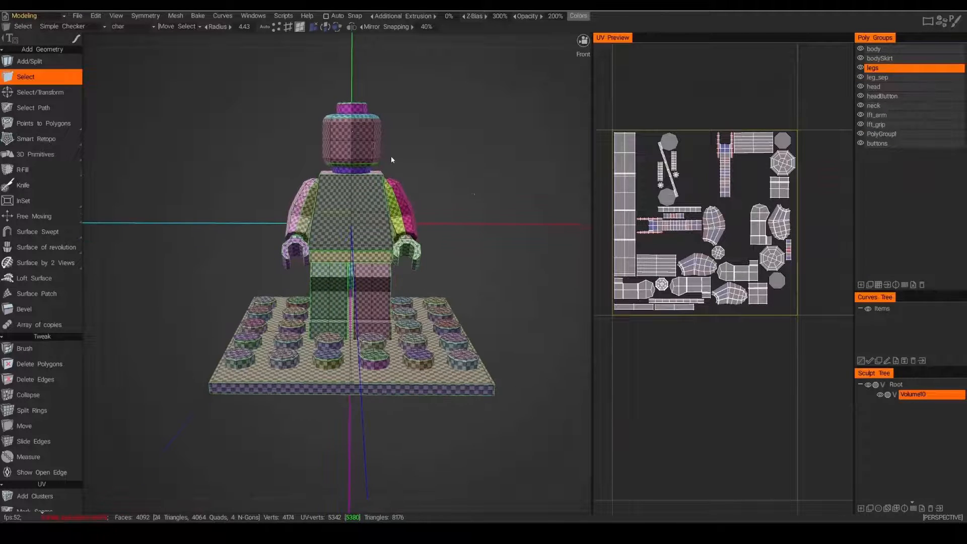
left_click(126, 26)
left_click(124, 53)
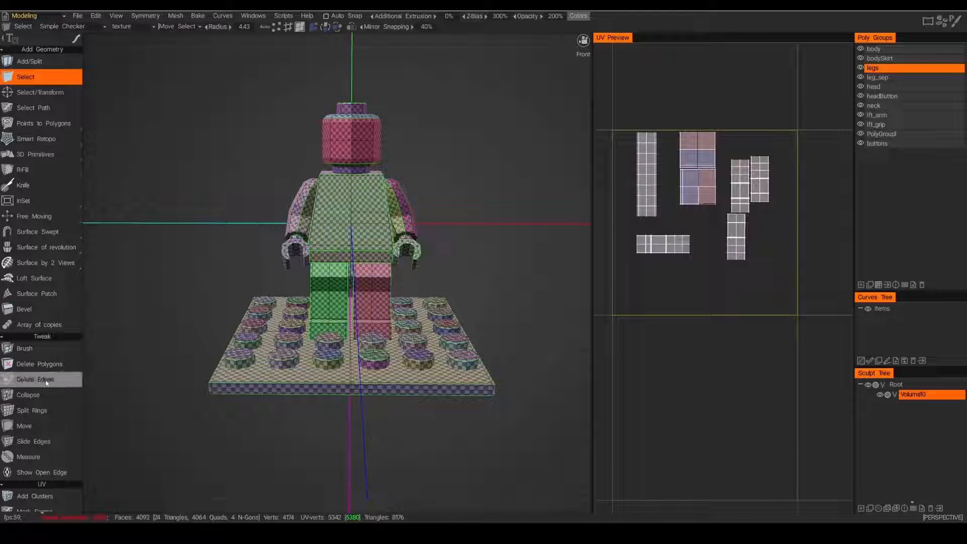
Activate Mark Seams and unwrap the head, torso and leg islands of the texture UV set.
scroll(38, 413, "down", 5)
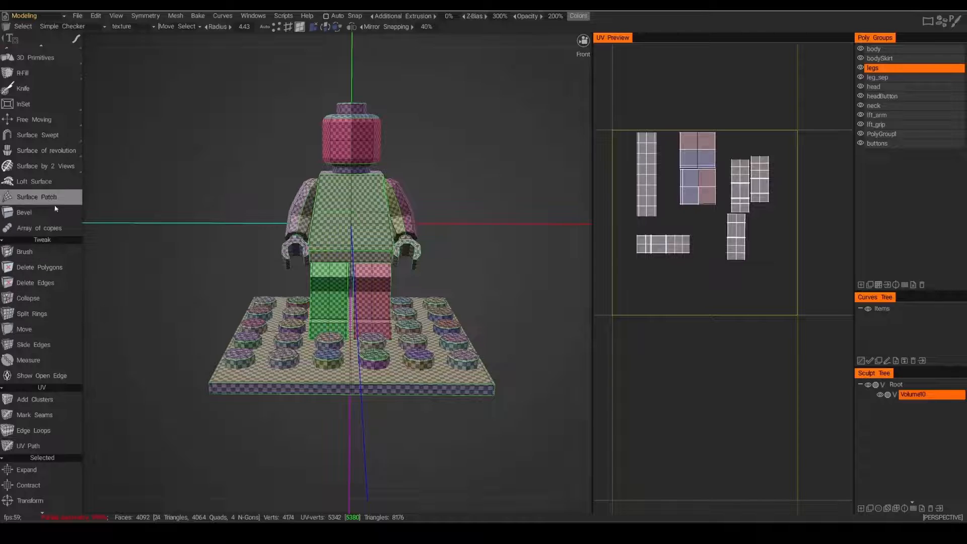
left_click(54, 318)
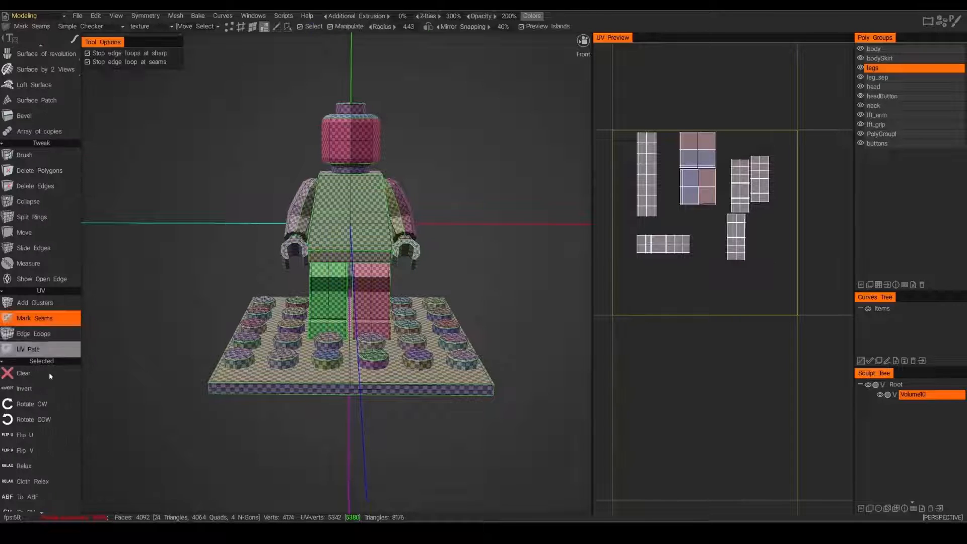
scroll(50, 403, "down", 7)
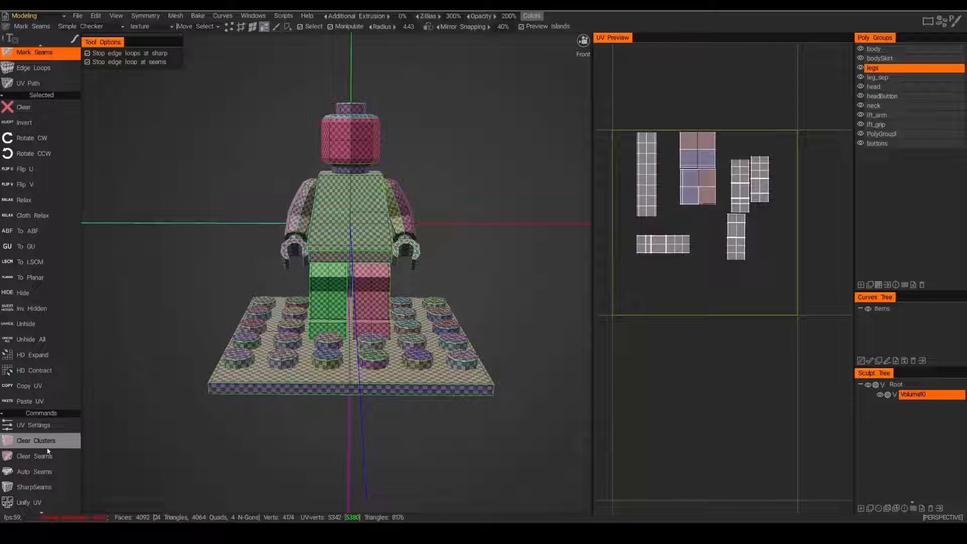
scroll(38, 448, "down", 3)
left_click(31, 423)
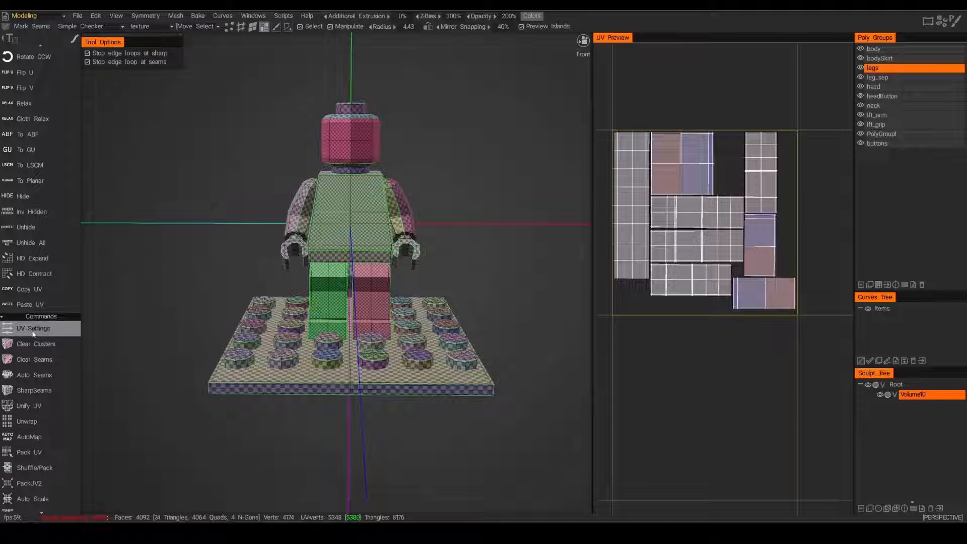
Turn off To Strip unwrapping in the UV settings, keeping GU as the unwrap method, and unwrap the islands again.
left_click(67, 326)
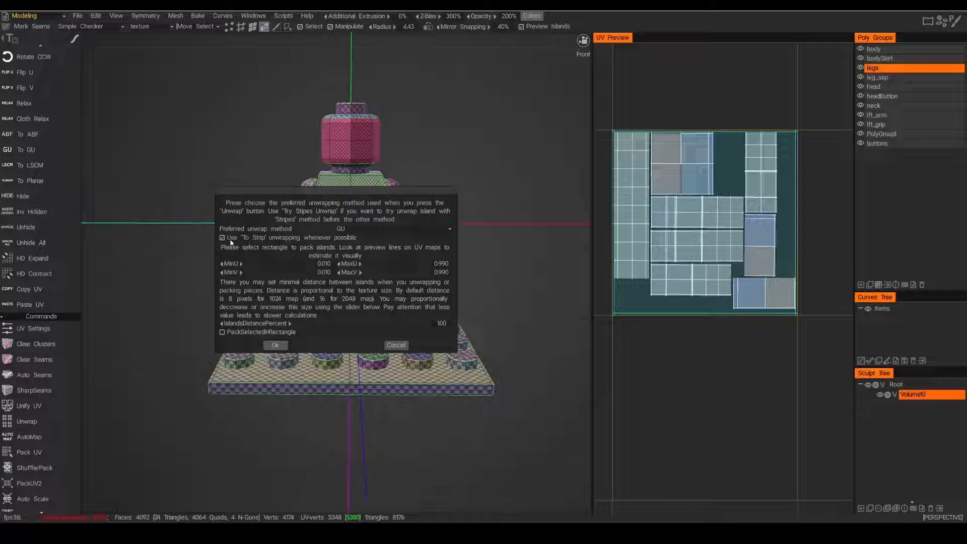
left_click(275, 345)
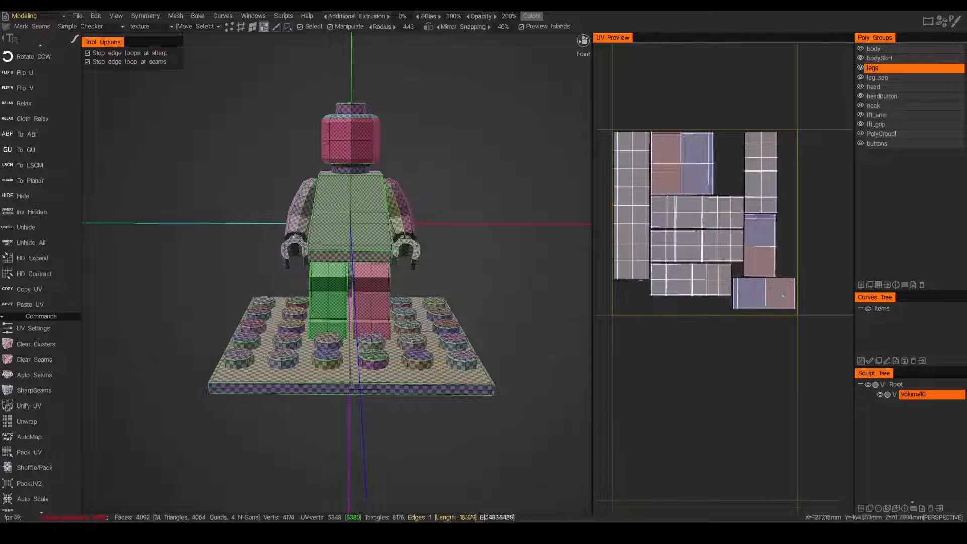
left_click(37, 424)
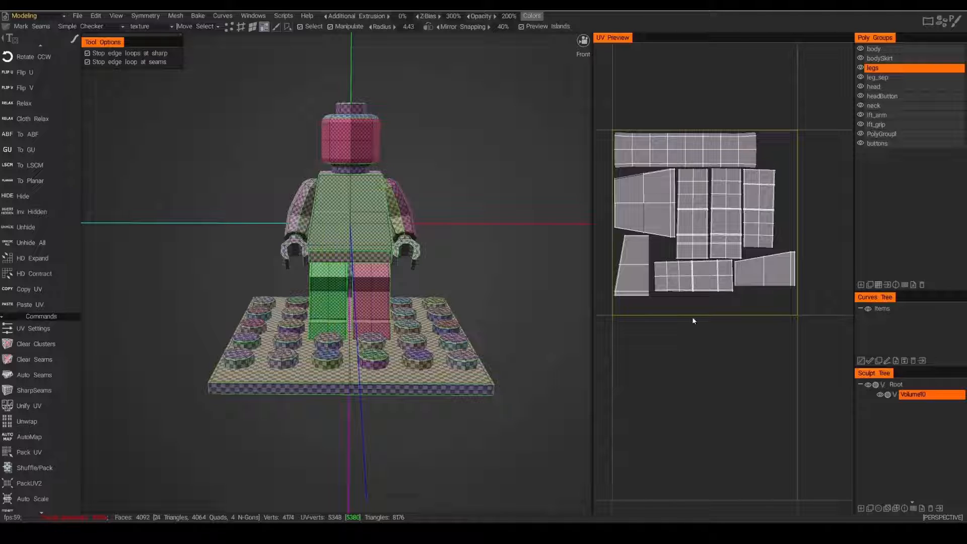
Remove the vertical centre seam from the torso's back and unwrap so both halves form one island.
left_click(762, 276)
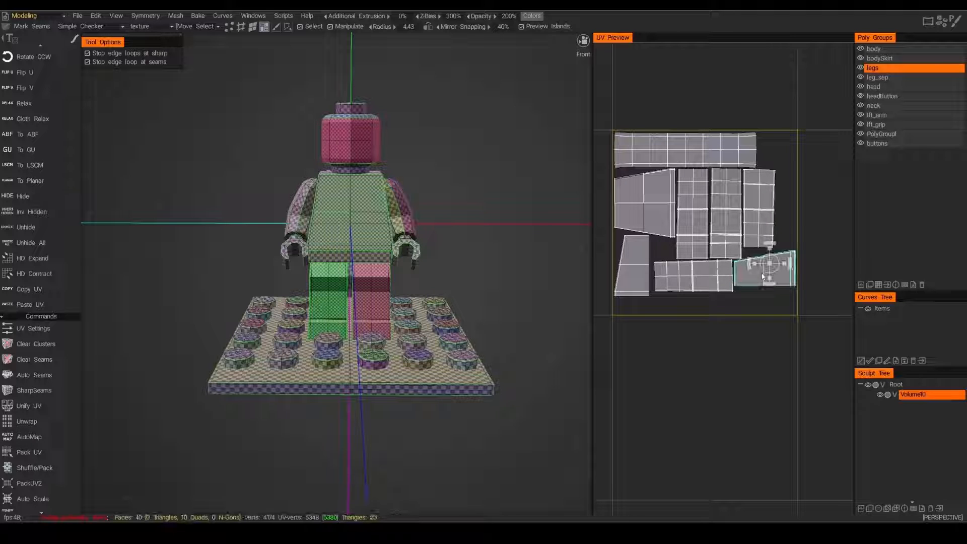
left_click_drag(458, 250, 265, 222, "alt")
scroll(332, 205, "up", 5)
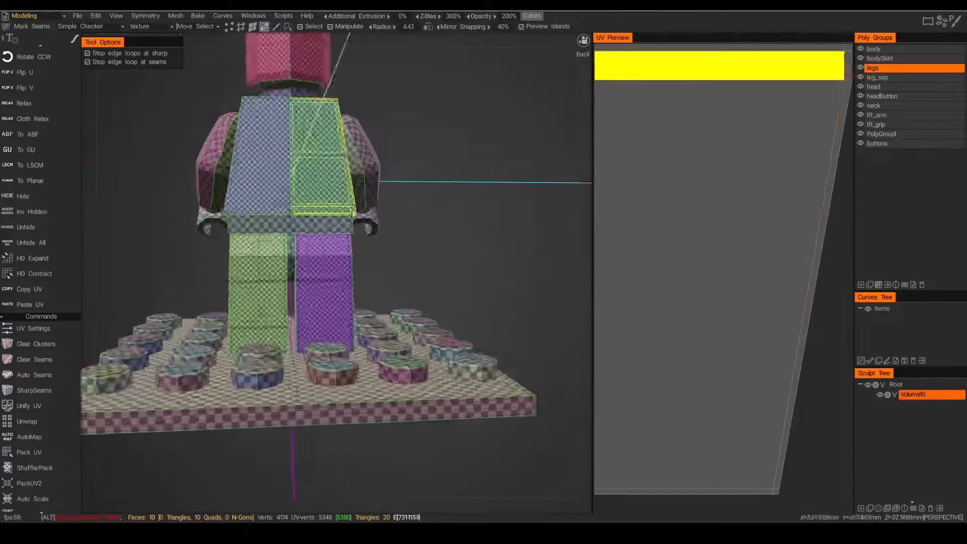
middle_click_drag(340, 201, 381, 235, "alt")
left_click_drag(381, 235, 398, 251, "alt")
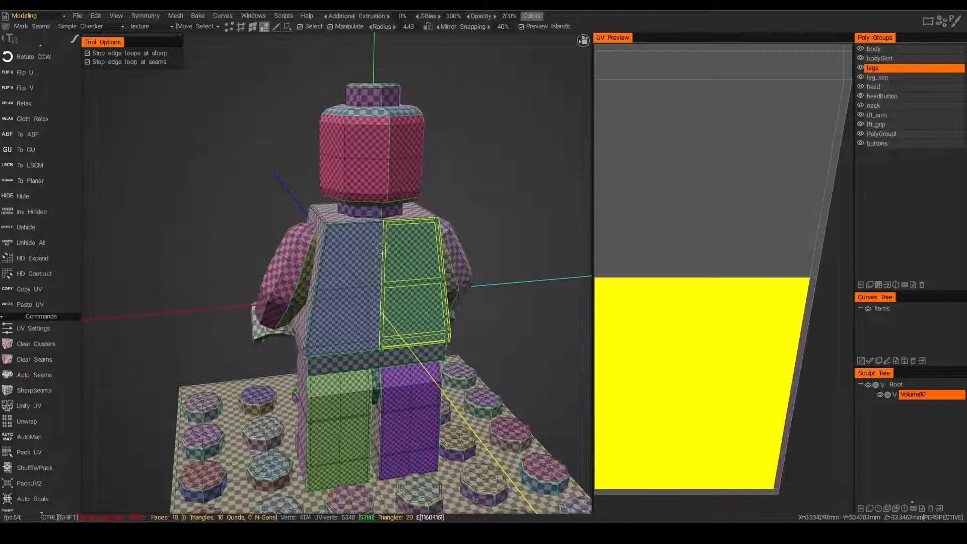
left_click(382, 249, "ctrl+shift")
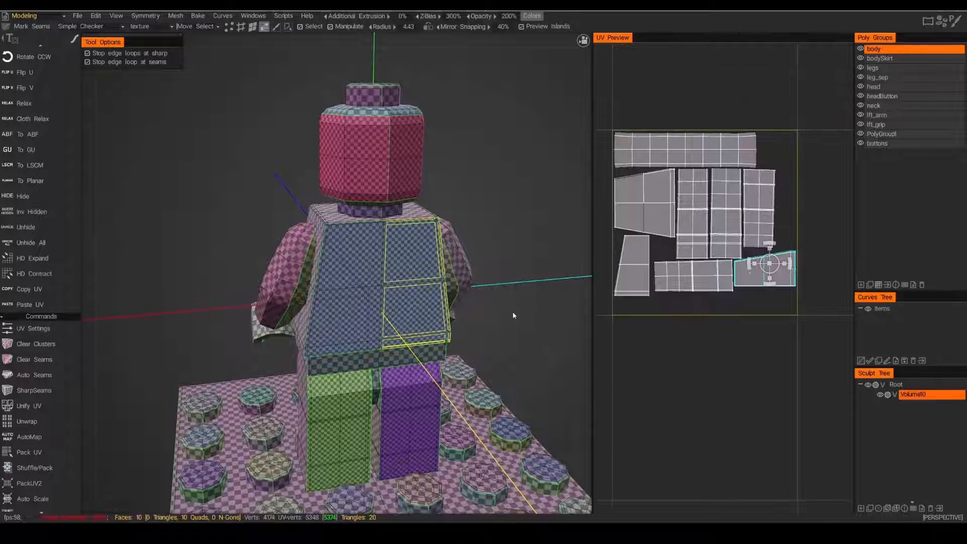
left_click_drag(514, 316, 518, 318, "alt")
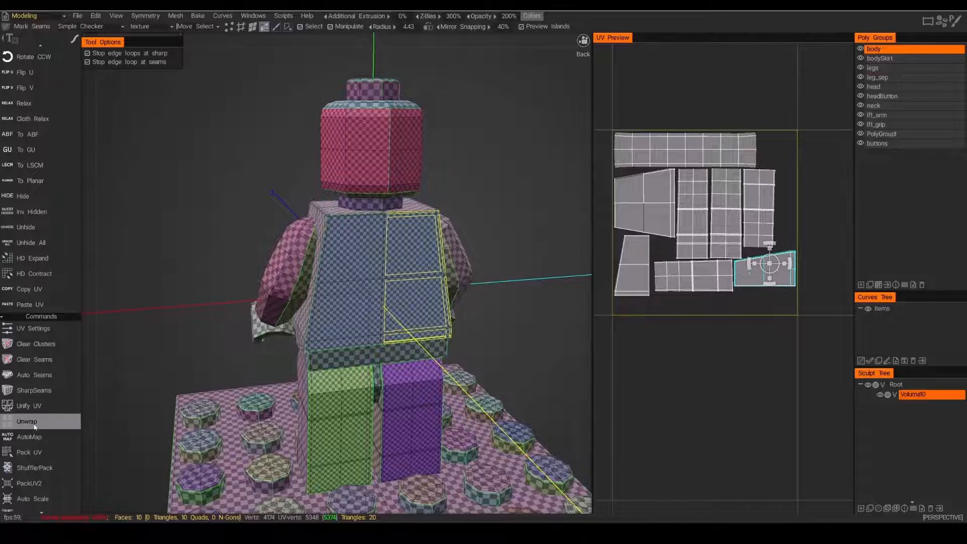
left_click(34, 425)
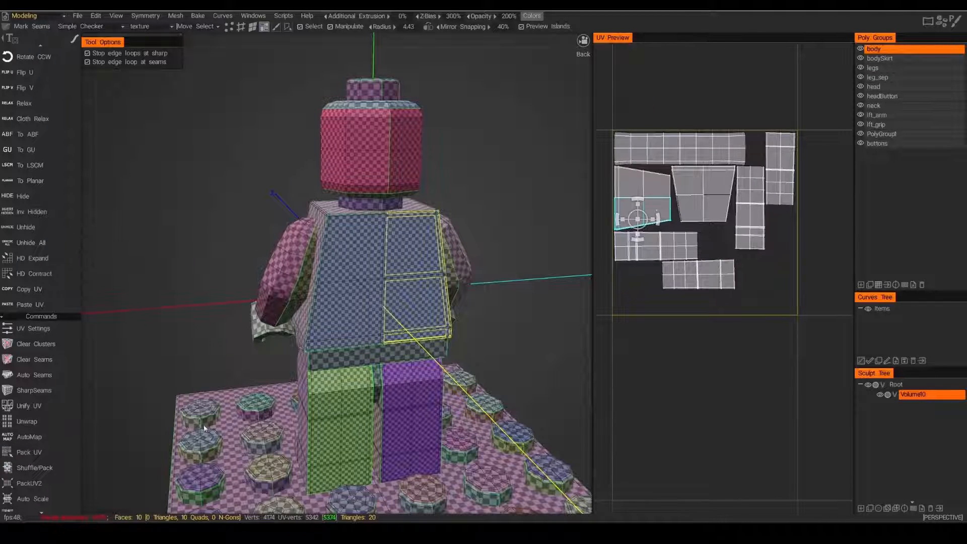
Inspect the torso's front and back for leftover seams and island boundaries.
left_click_drag(205, 428, 222, 302, "alt")
scroll(313, 262, "up", 5)
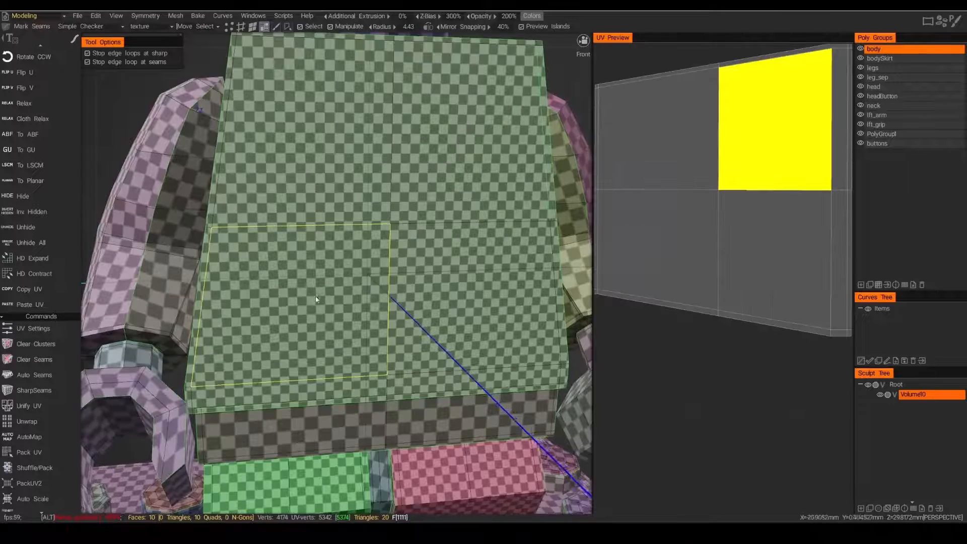
left_click_drag(333, 246, 297, 229, "alt")
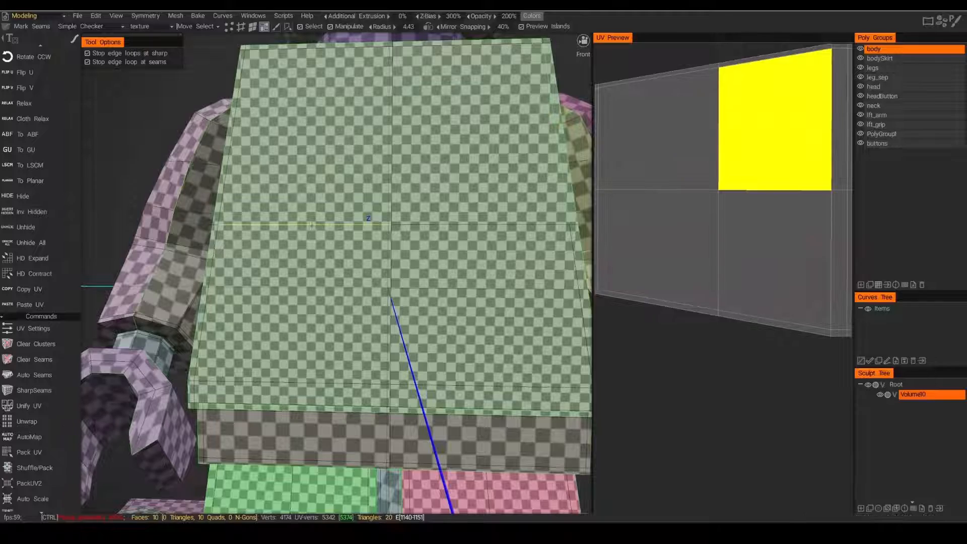
scroll(393, 302, "down", 5)
left_click_drag(403, 262, 521, 294, "alt")
scroll(453, 267, "up", 6)
middle_click_drag(496, 221, 377, 287, "alt")
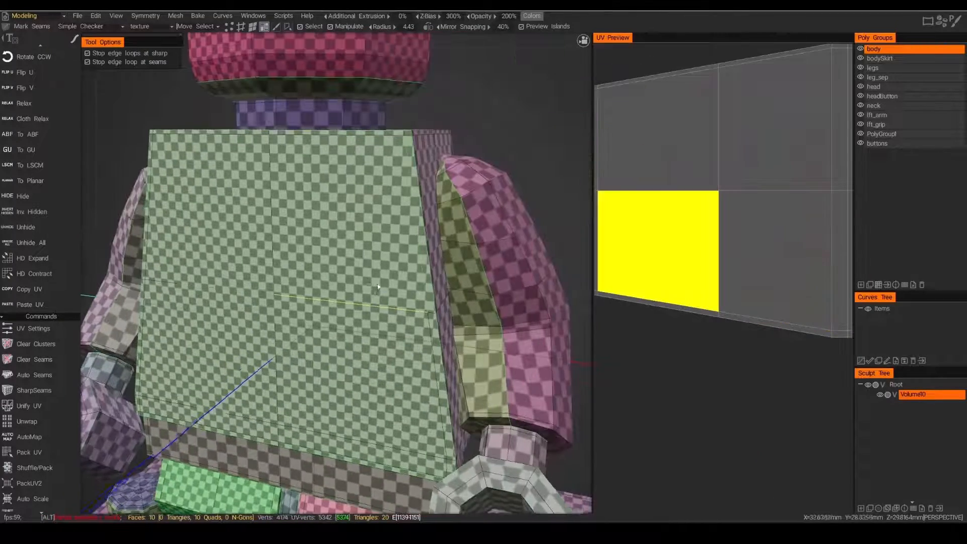
left_click_drag(377, 288, 396, 291, "alt")
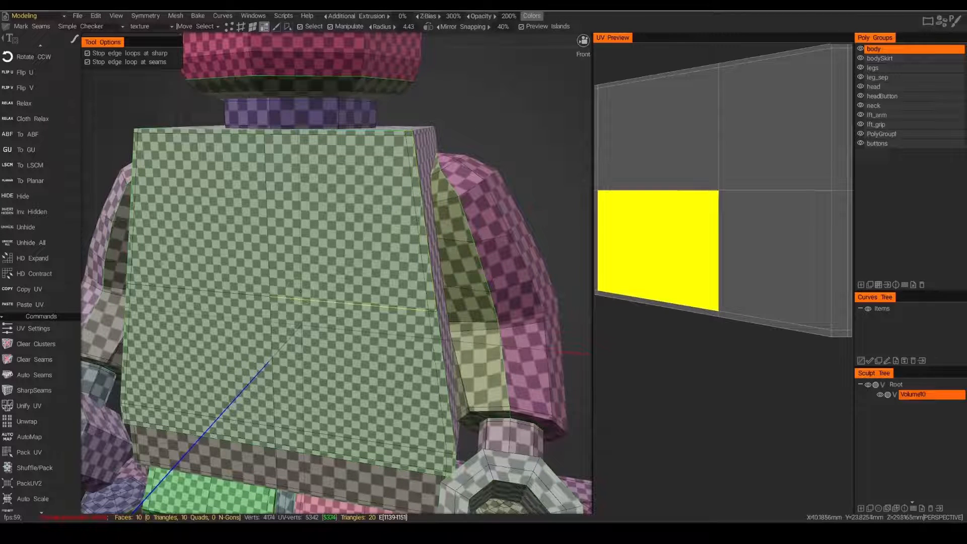
left_click_drag(300, 294, 200, 268, "alt")
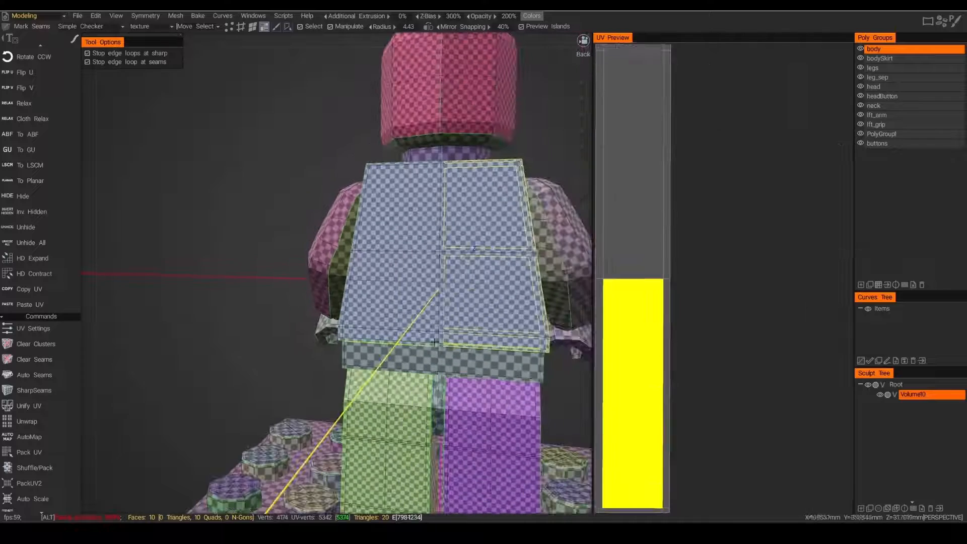
left_click(240, 256)
left_click_drag(267, 302, 519, 296, "alt")
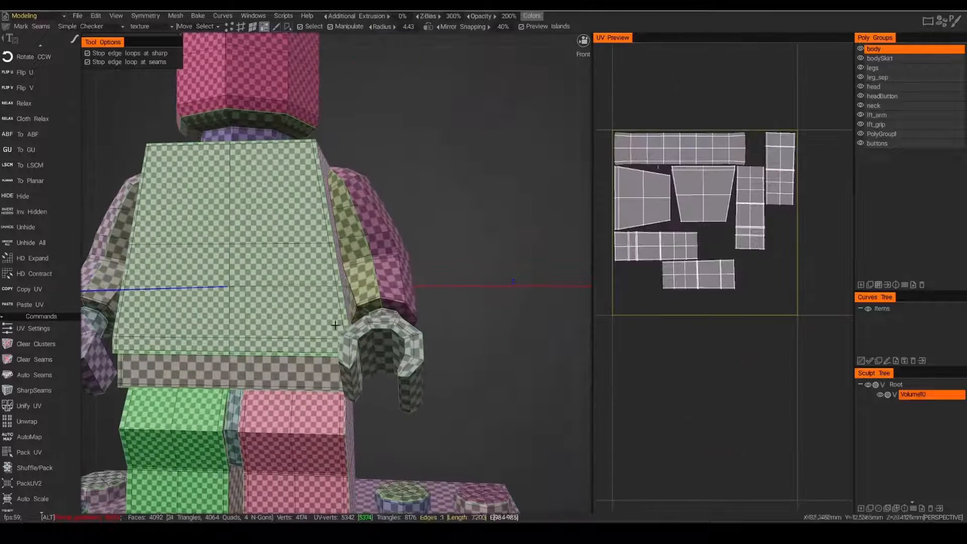
Unwrap the texture set again and compare the torso islands' orientation with the orange-vest sheet on the reference board.
left_click(40, 426)
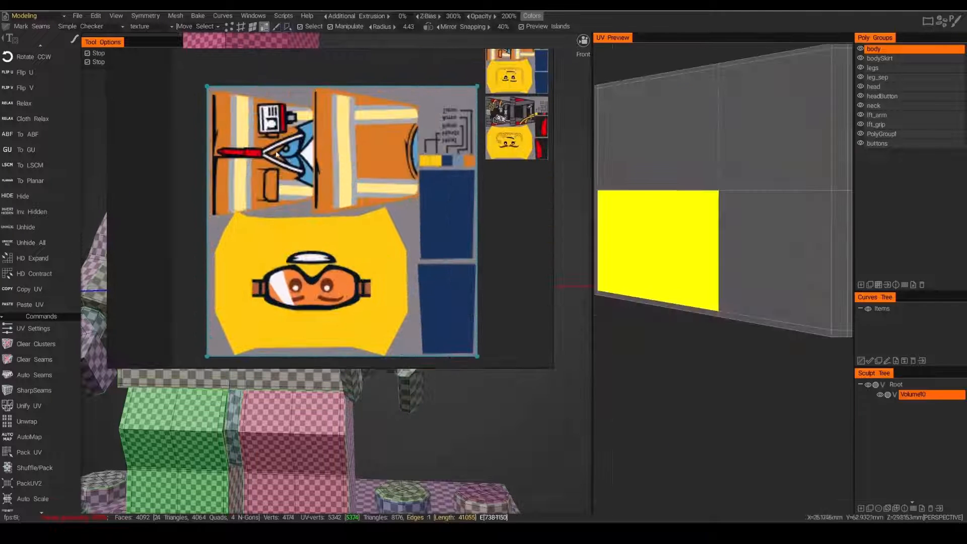
right_click_drag(397, 65, 966, 99)
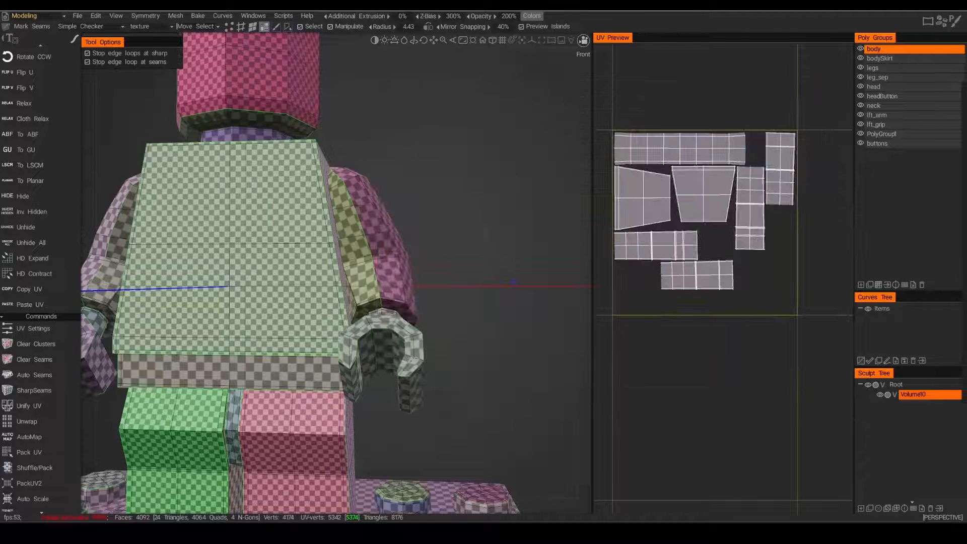
right_click_drag(494, 232, 427, 232, "alt")
mouse_move(428, 235)
left_mouse_down("alt")
mouse_move(452, 253)
mouse_move(437, 233)
left_mouse_up("alt")
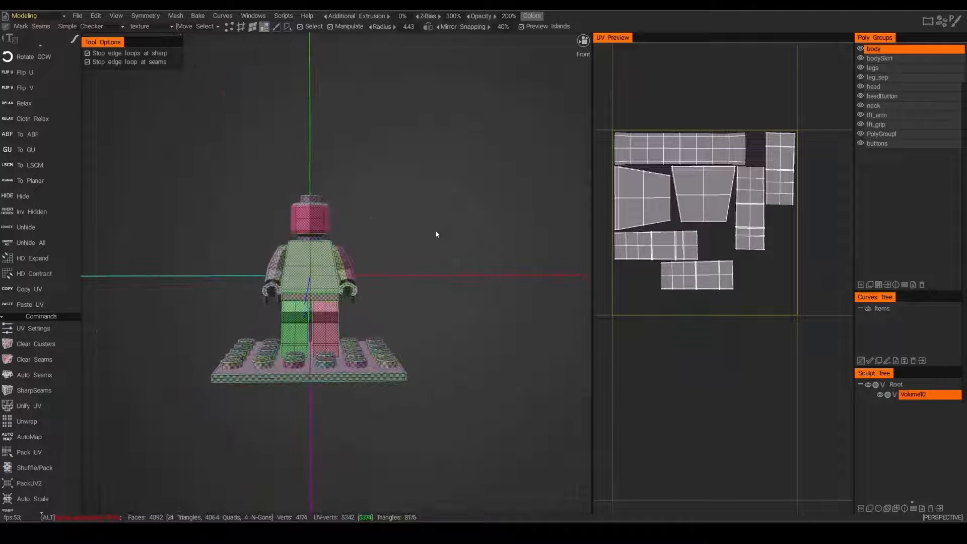
right_click_drag(436, 233, 504, 230, "alt")
Select the torso's front UV island and rotate it counter-clockwise.
left_click(645, 199)
left_click(705, 191)
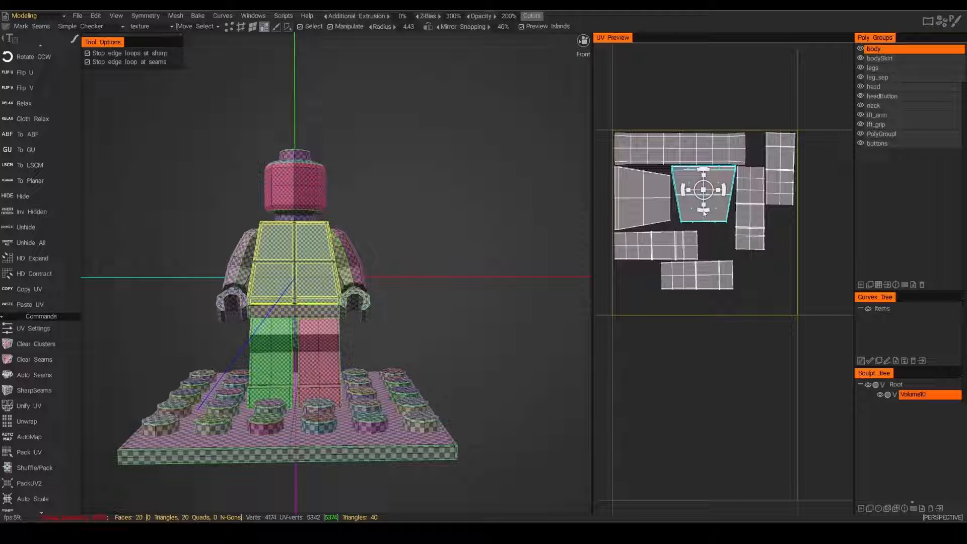
left_click(704, 214, "ctrl")
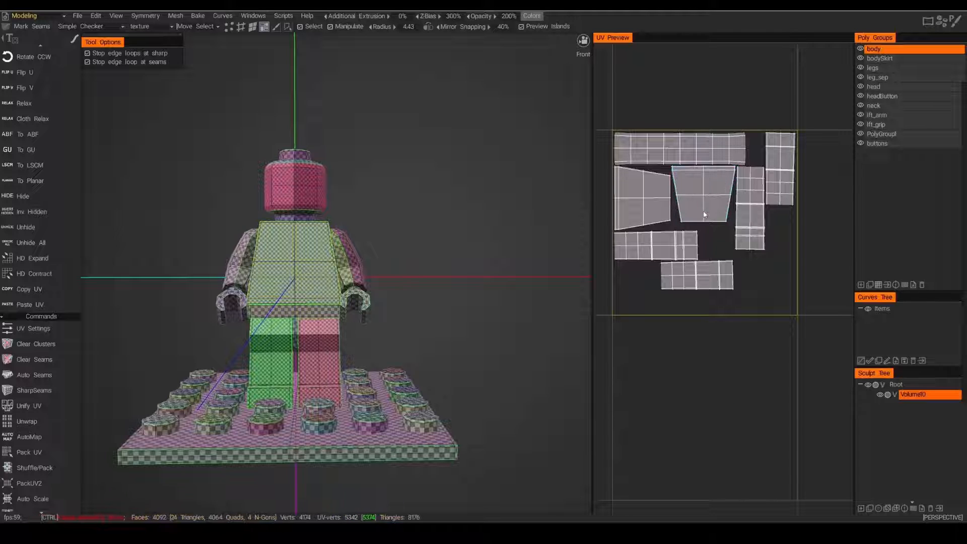
left_click(704, 214)
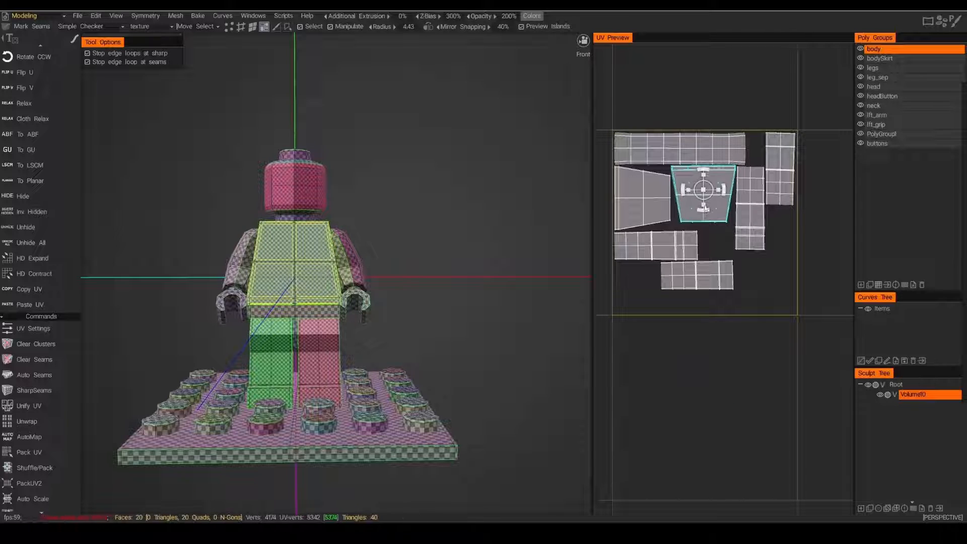
right_click(686, 205)
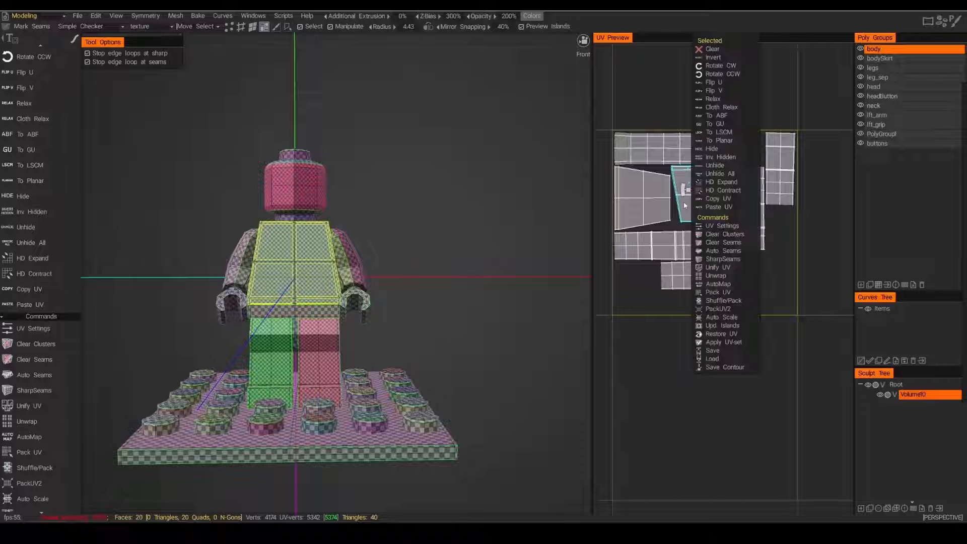
left_click(721, 74)
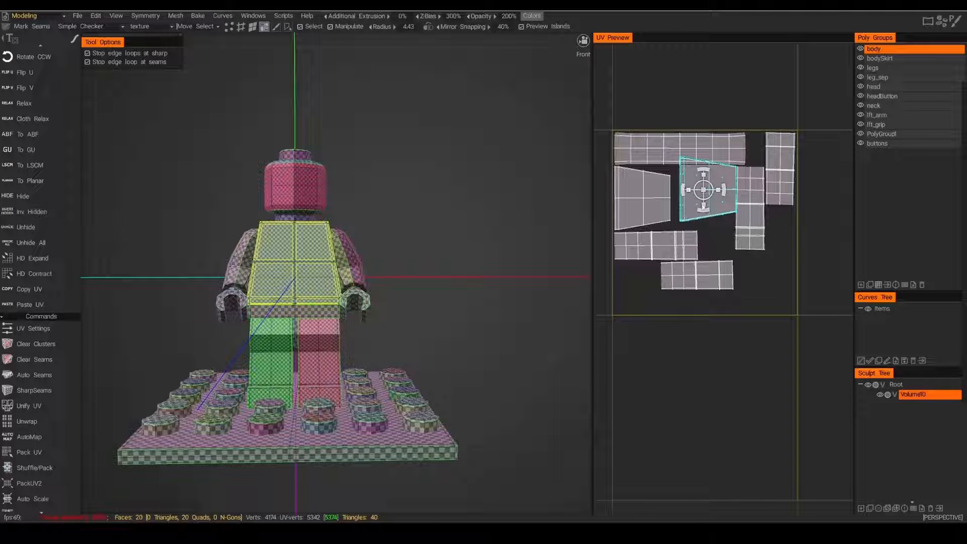
Move the head island above the UV tile and place the torso's back and front islands side by side along the tile's upper edge.
mouse_move(713, 211)
left_mouse_down()
mouse_move(647, 222)
mouse_move(657, 182)
mouse_move(646, 207)
mouse_move(706, 213)
left_mouse_up()
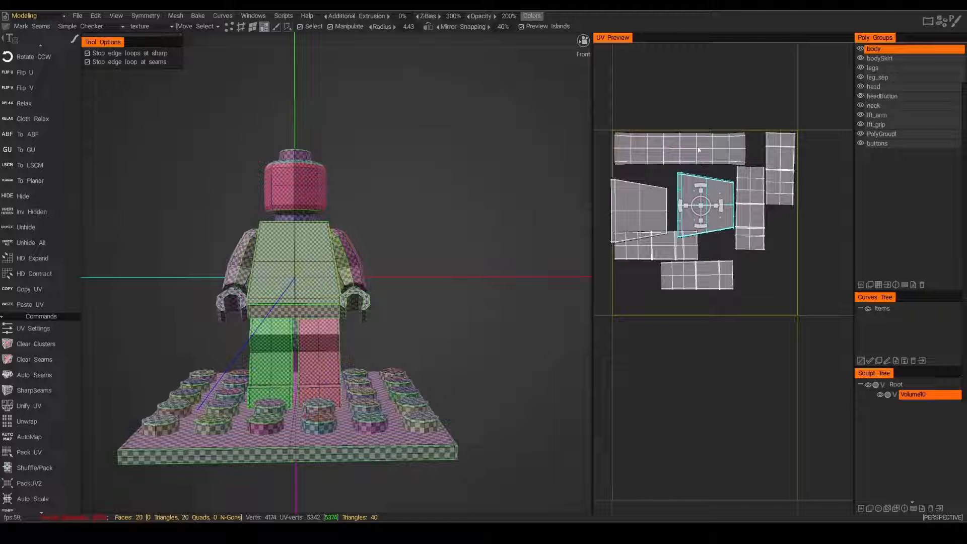
left_click(696, 155)
left_click_drag(696, 155, 731, 84)
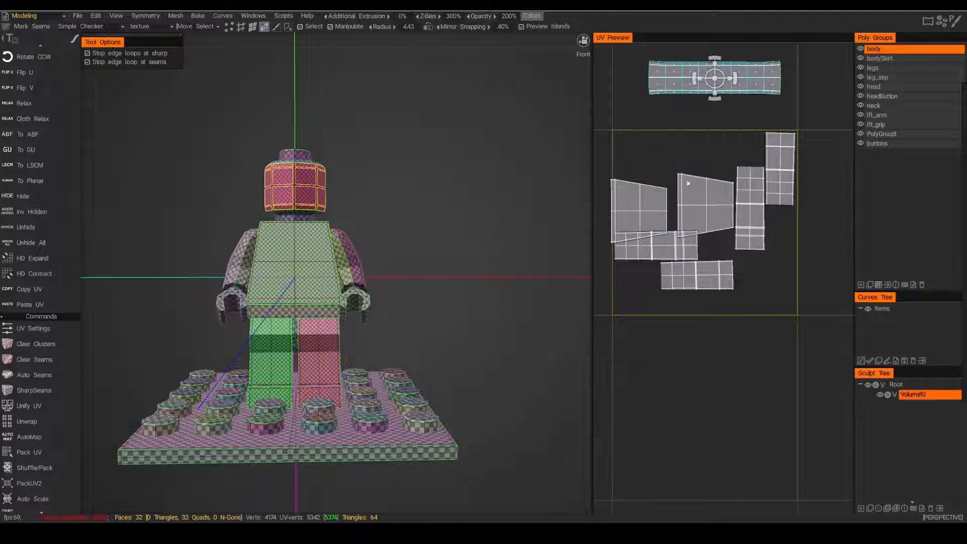
left_click(634, 216)
left_click_drag(637, 220, 646, 178)
left_click(708, 212)
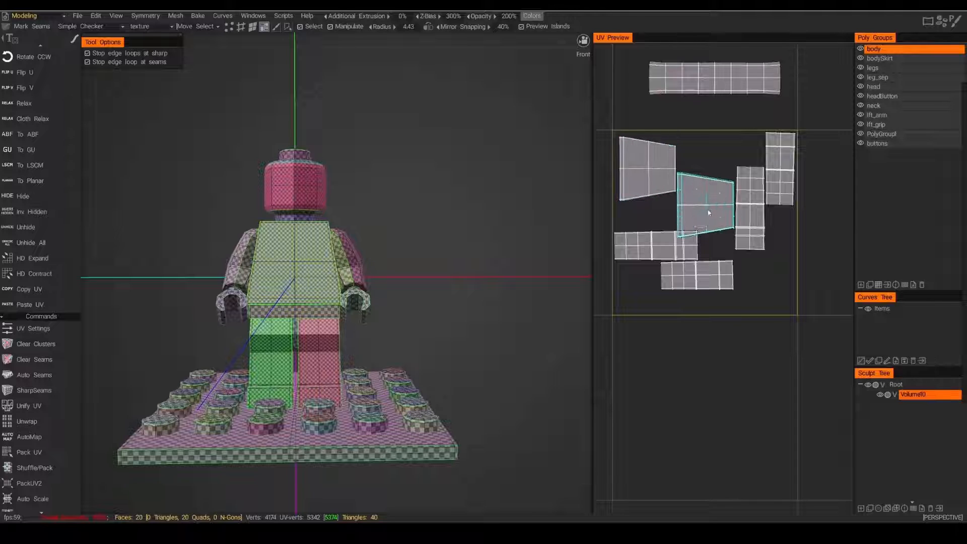
left_click_drag(708, 212, 710, 174)
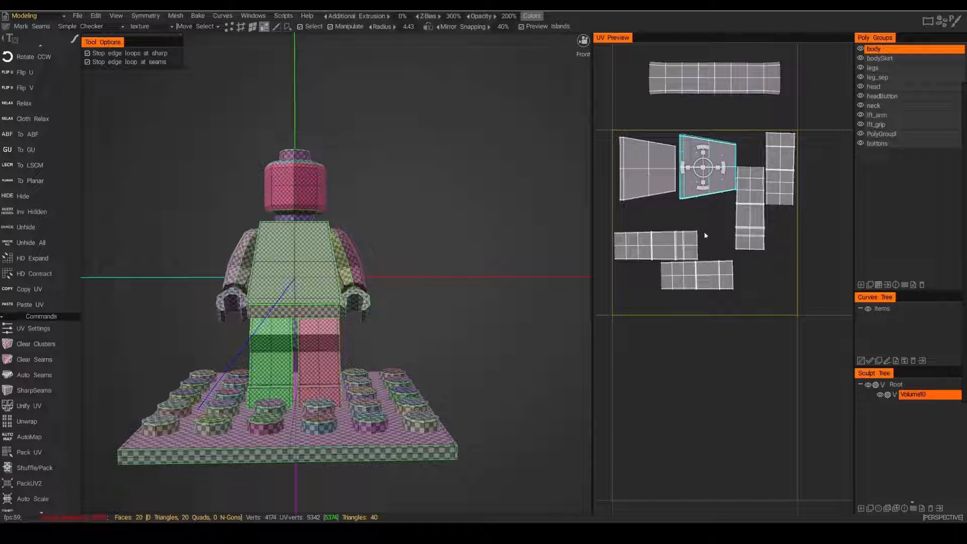
Move the two lower leg islands outside the UV tile, stacked to its right, and select the head island.
left_click(732, 85)
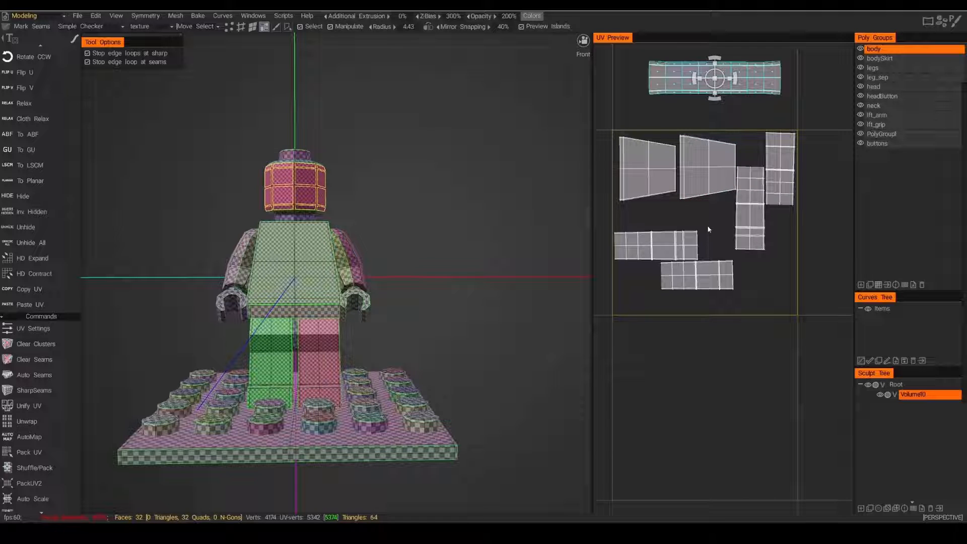
left_click(661, 247)
scroll(715, 294, "down", 3)
middle_click_drag(715, 293, 717, 258)
left_click_drag(676, 225, 812, 237)
left_click(706, 244)
left_click_drag(705, 245, 813, 263)
left_click(717, 106)
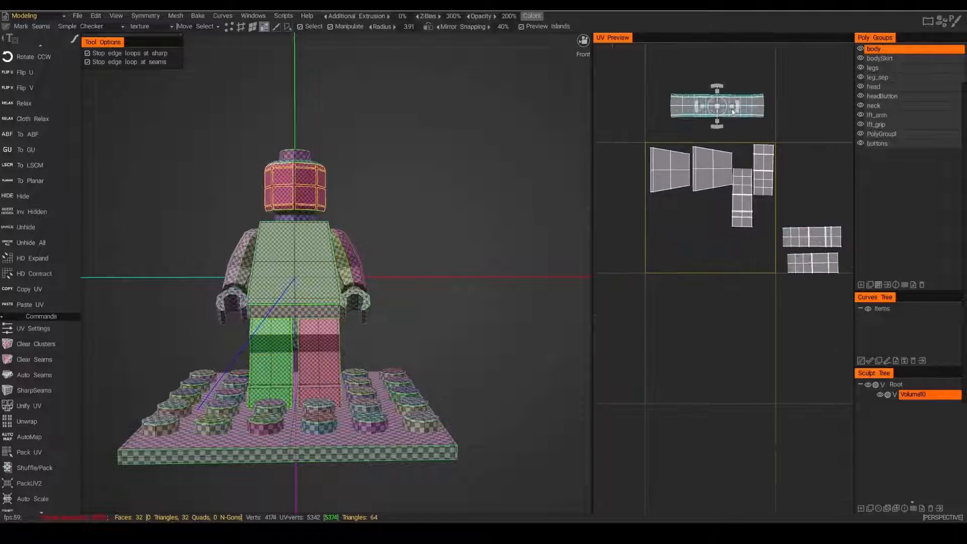
Move the head island into the lower part of the UV tile and the two remaining leg islands outside its right edge.
left_click_drag(718, 106, 707, 252)
left_click_drag(742, 203, 809, 196)
left_click(763, 170)
left_click_drag(764, 167, 835, 187)
Compare the leg islands with the model, rotate the lowest leg-back island upright and place it beside the upright leg islands.
left_click_drag(554, 261, 505, 265, "alt")
left_click(810, 196)
left_click(834, 191)
left_click(813, 264)
left_click(809, 192)
left_click(813, 267)
middle_click_drag(812, 270, 743, 279)
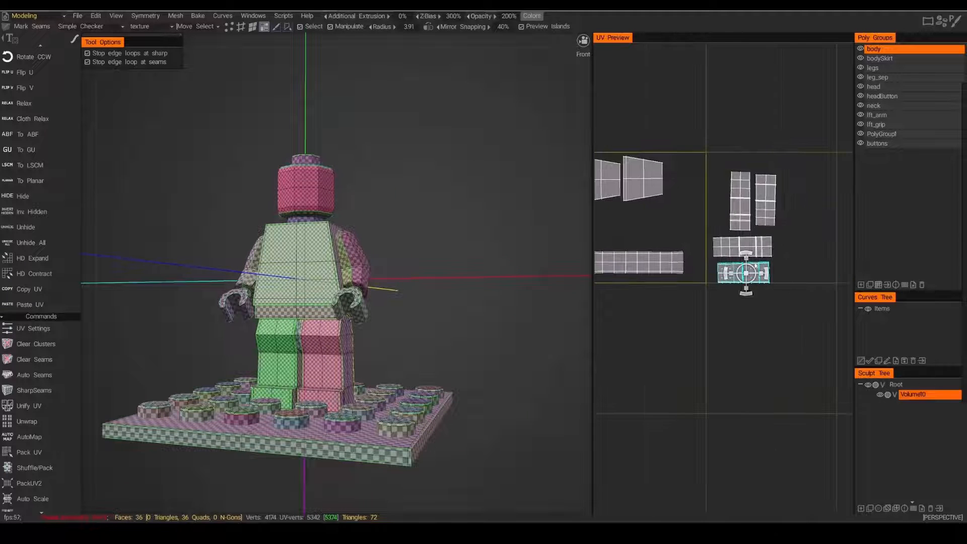
right_click(749, 277)
left_click(763, 278)
left_click_drag(744, 280, 717, 204)
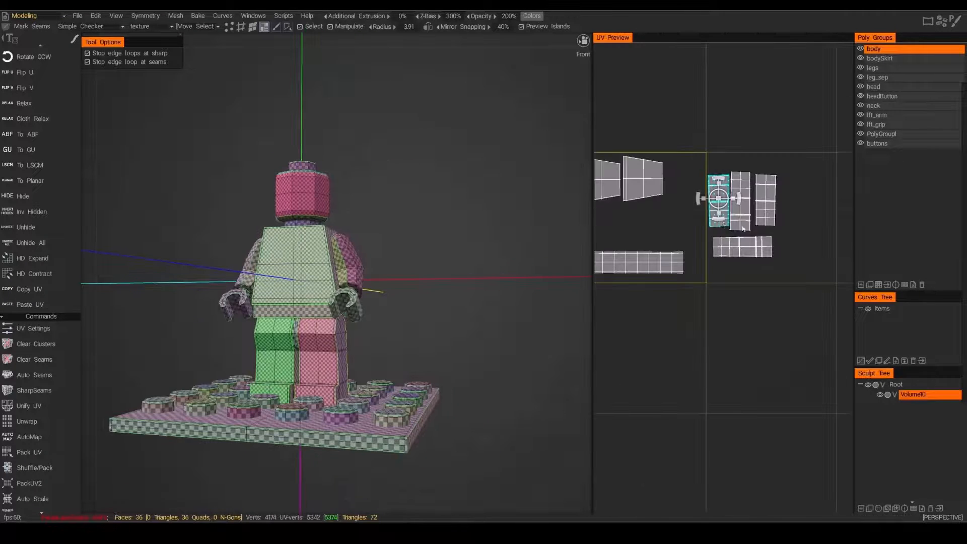
Rotate the newly placed leg-back island by two quarter turns.
left_click(742, 221)
left_click(721, 209)
right_click(724, 205)
left_click(744, 69)
right_click(724, 204)
left_click(744, 67)
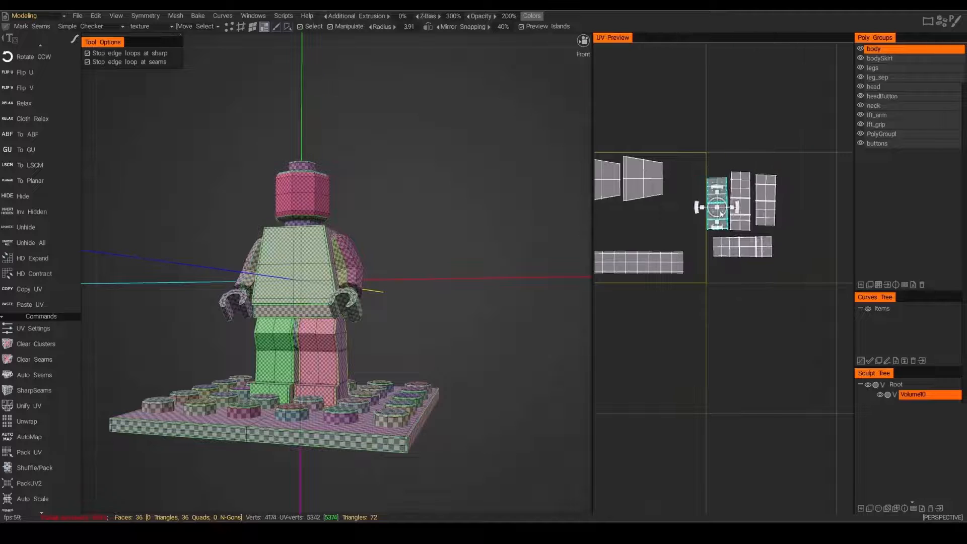
Rotate the horizontal leg-front island upright and place it below the other leg-front island.
left_click(748, 249)
right_click(749, 252)
left_click(772, 115)
left_click_drag(748, 247, 739, 268)
Rotate the outermost leg-back island and place it below the other leg-back island, completing a two-by-two block of leg islands.
left_click(766, 203)
right_click(765, 204)
left_click(785, 67)
left_click_drag(767, 197, 717, 266)
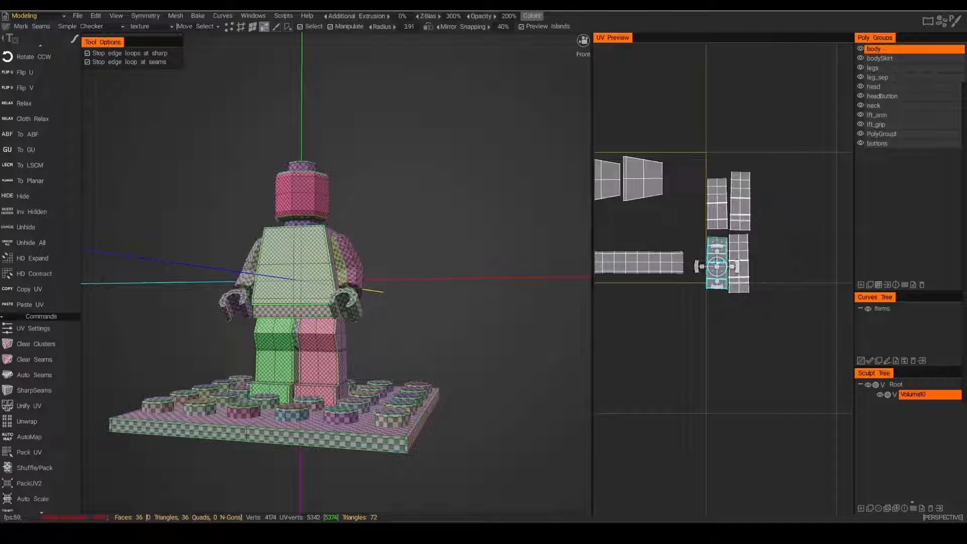
Scale the four leg islands down inside the UV tile's right edge and repack all islands with PackUV2.
left_click_drag(742, 204, 685, 239)
left_click(657, 267)
left_click_drag(403, 171, 397, 194)
scroll(397, 194, "up", 5)
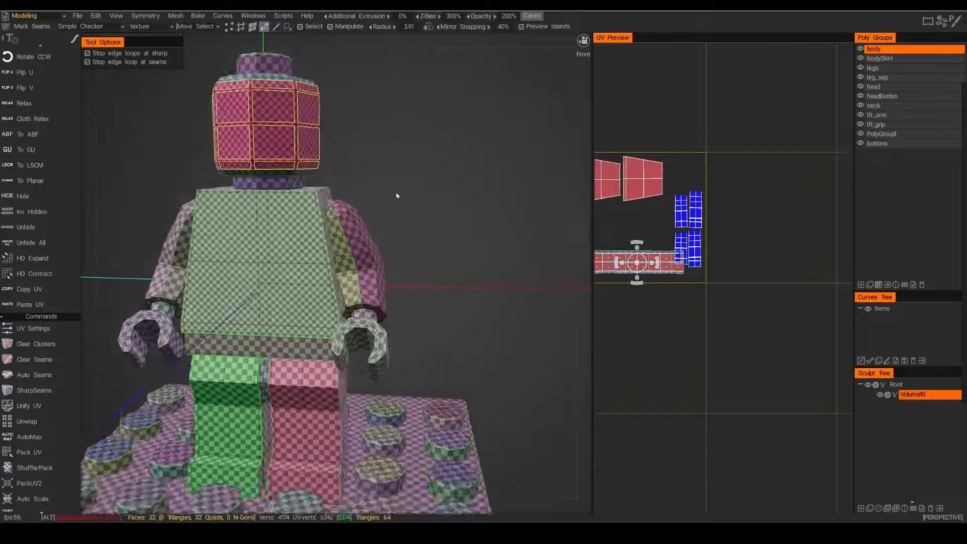
middle_click_drag(397, 194, 443, 233)
scroll(439, 239, "up", 2)
left_click_drag(443, 197, 466, 202)
scroll(627, 222, "up", 5)
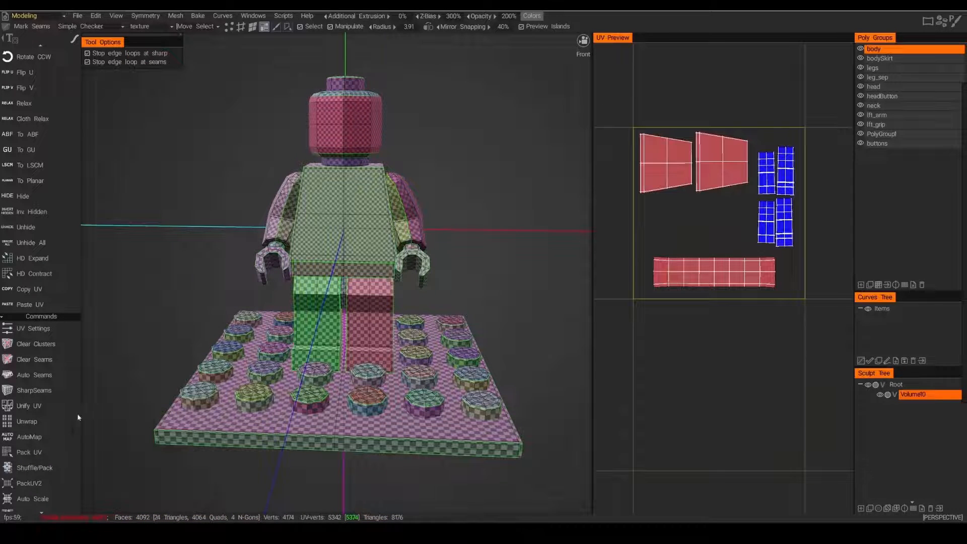
scroll(53, 443, "down", 6)
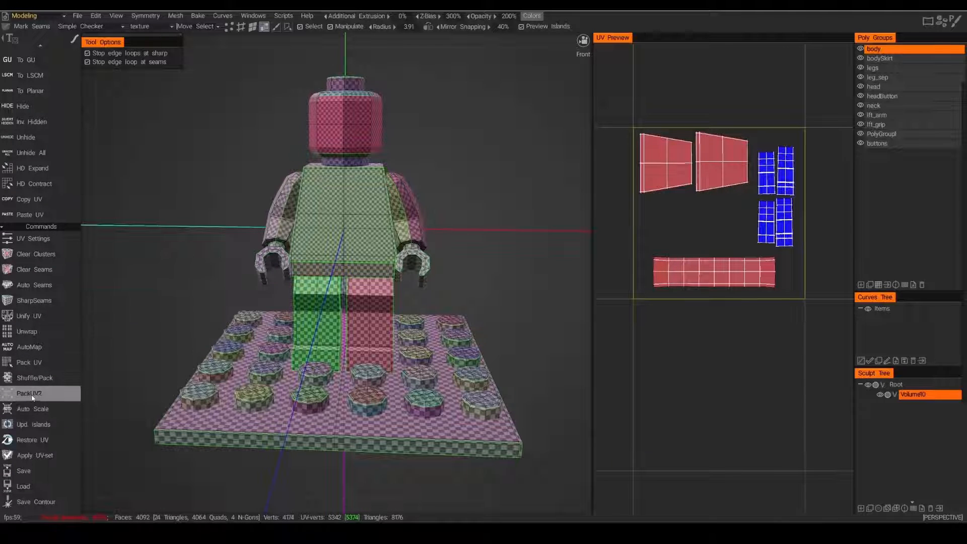
left_click(32, 396)
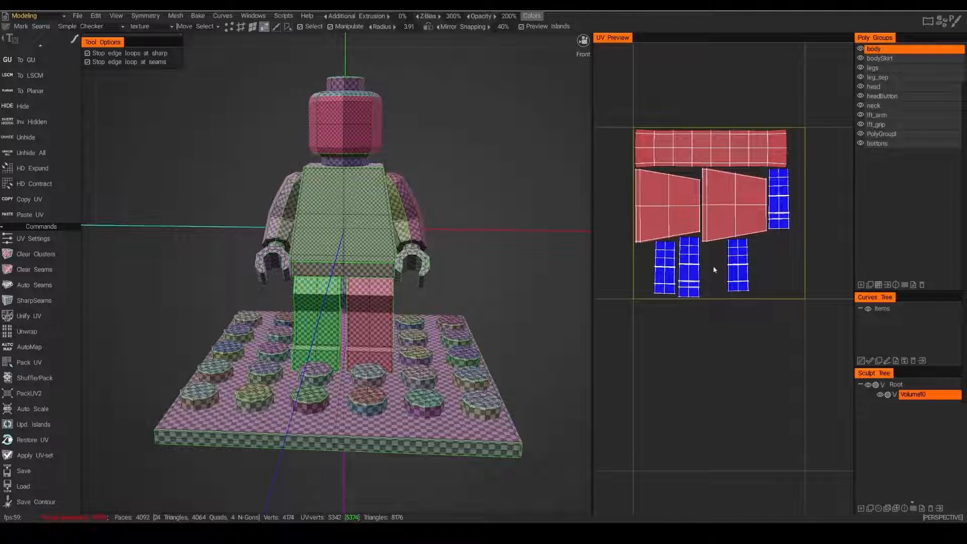
Gather the leg islands in a block to the right of the torso islands and move the head island beneath the torso islands.
scroll(785, 257, "down", 1)
right_click_drag(777, 253, 680, 259)
left_click(666, 263)
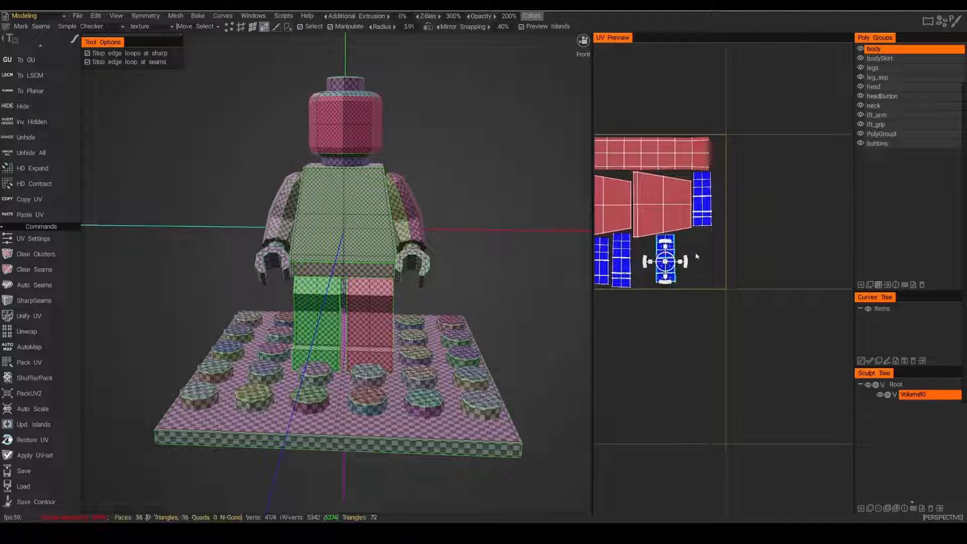
left_click_drag(666, 262, 728, 200)
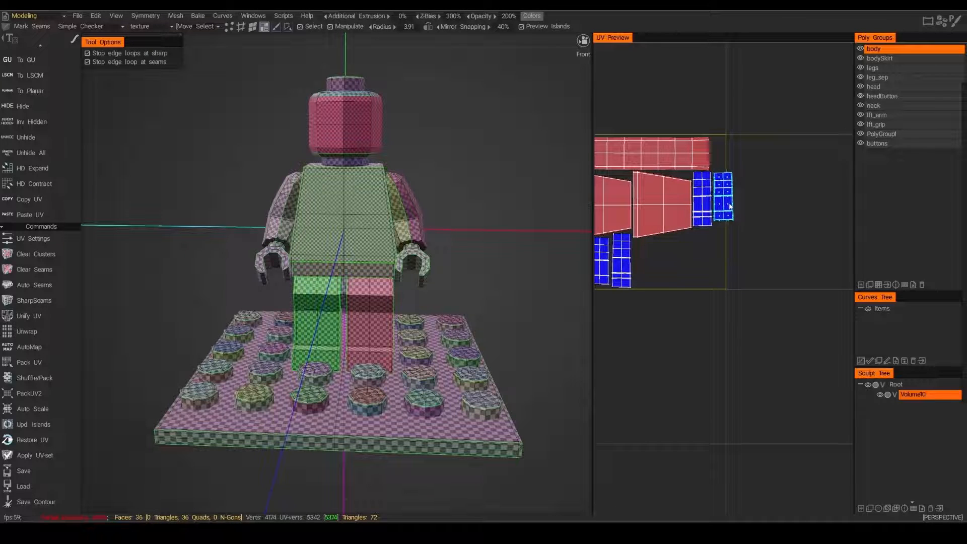
right_click_drag(667, 264, 662, 229)
left_click(663, 229)
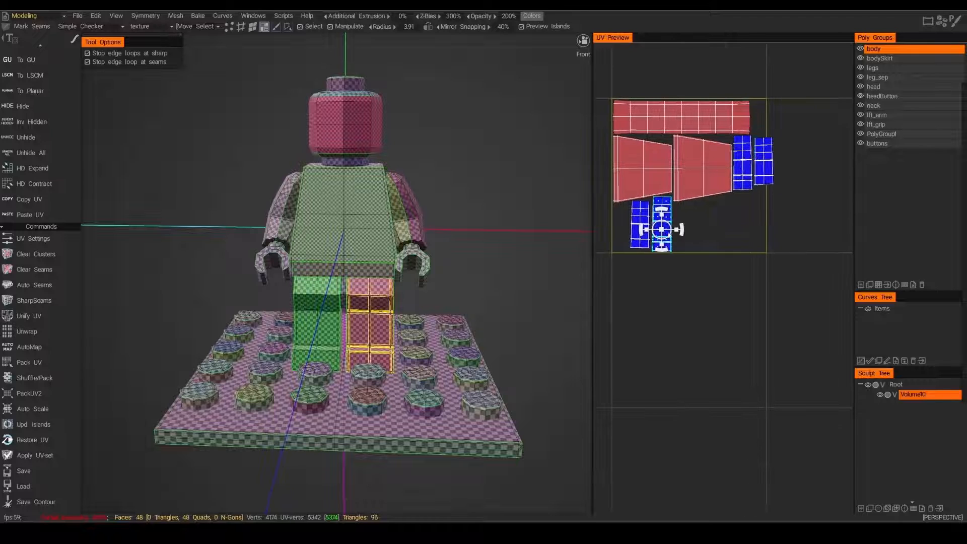
left_click_drag(665, 226, 774, 228)
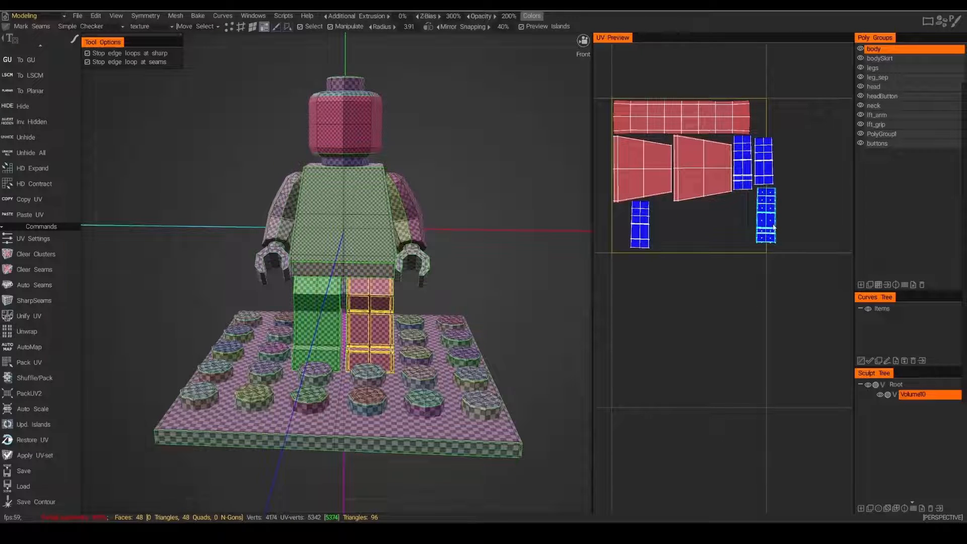
left_click(647, 234)
left_click_drag(649, 236, 753, 229)
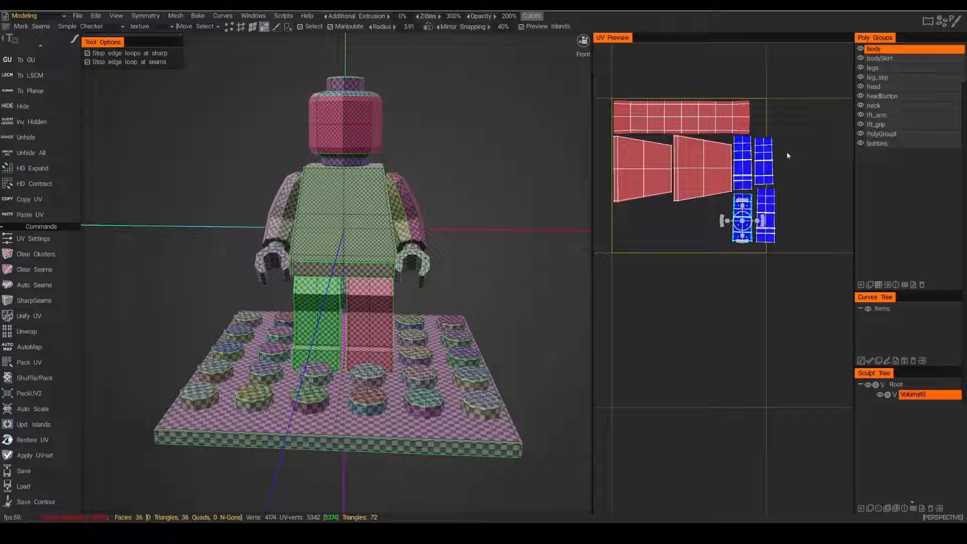
left_click(684, 121)
left_click_drag(685, 124, 689, 238)
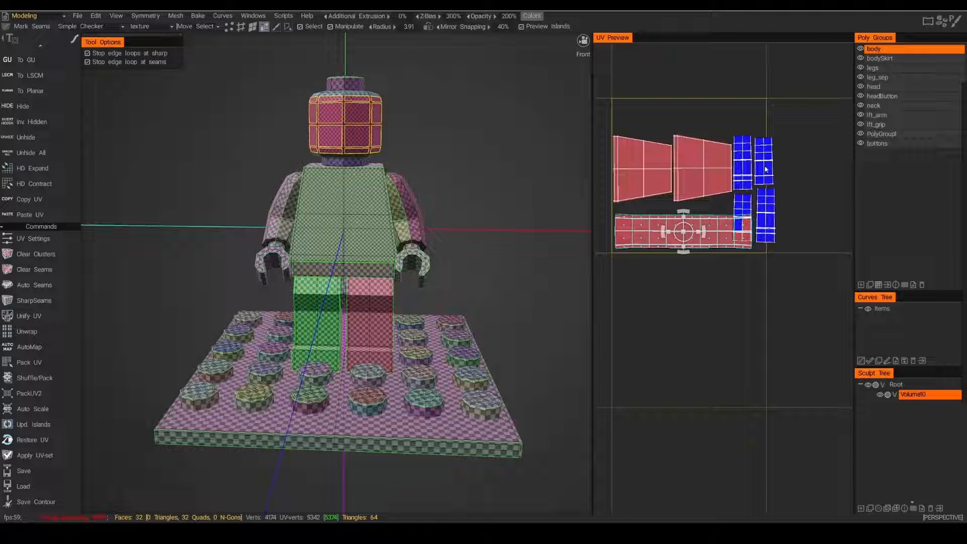
Rotate the lower leg-back island clockwise and place it in the UV tile's upper-left corner, above the torso islands.
left_click(747, 207)
left_click_drag(748, 218, 631, 114)
right_click(634, 115)
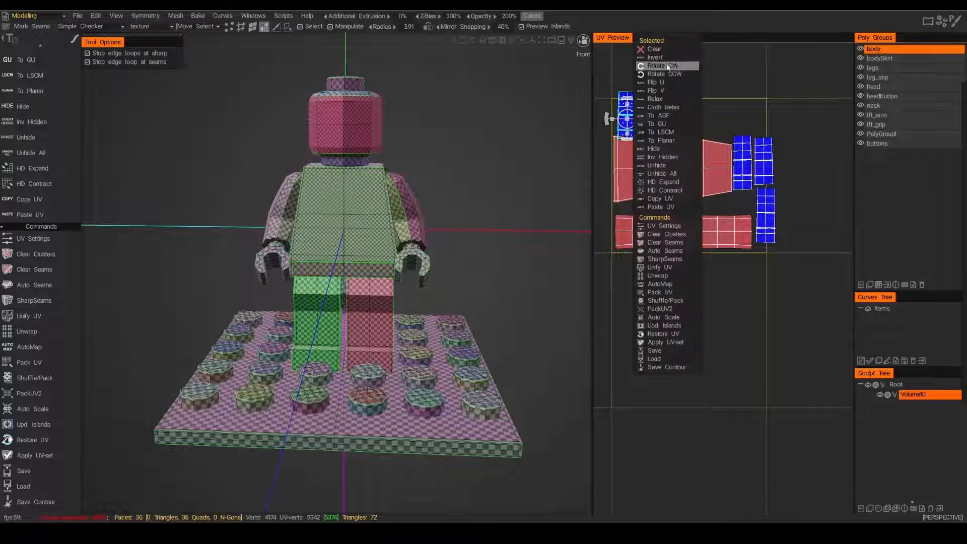
left_click(660, 68)
left_click_drag(643, 109, 656, 103)
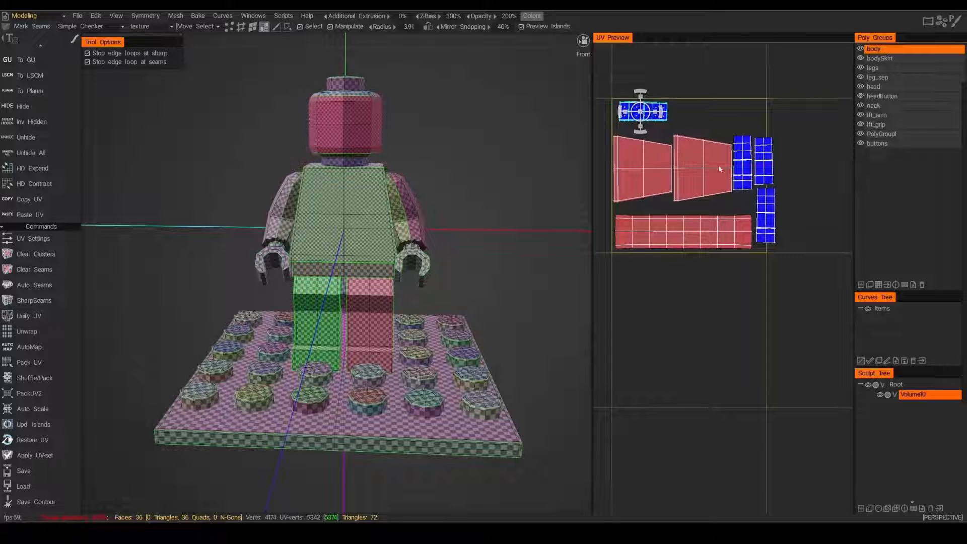
Rotate the lower leg-front island clockwise and place it beside the horizontal leg-back island along the tile's upper edge.
left_click(767, 206)
right_click(778, 219)
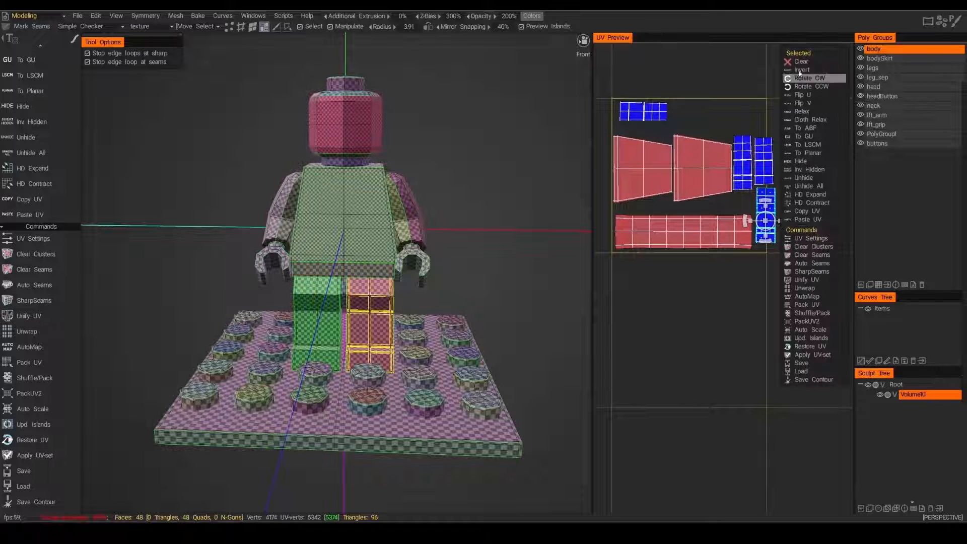
left_click(821, 77)
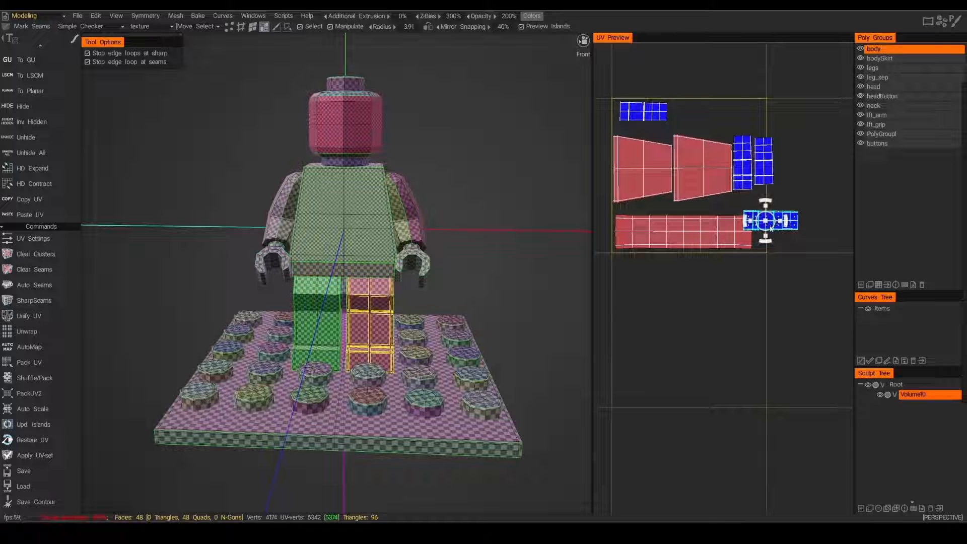
left_click_drag(762, 220, 696, 115)
Stack the remaining leg-front and leg-back islands vertically along the UV tile's right edge, with the leg-front island on top.
left_click(745, 169)
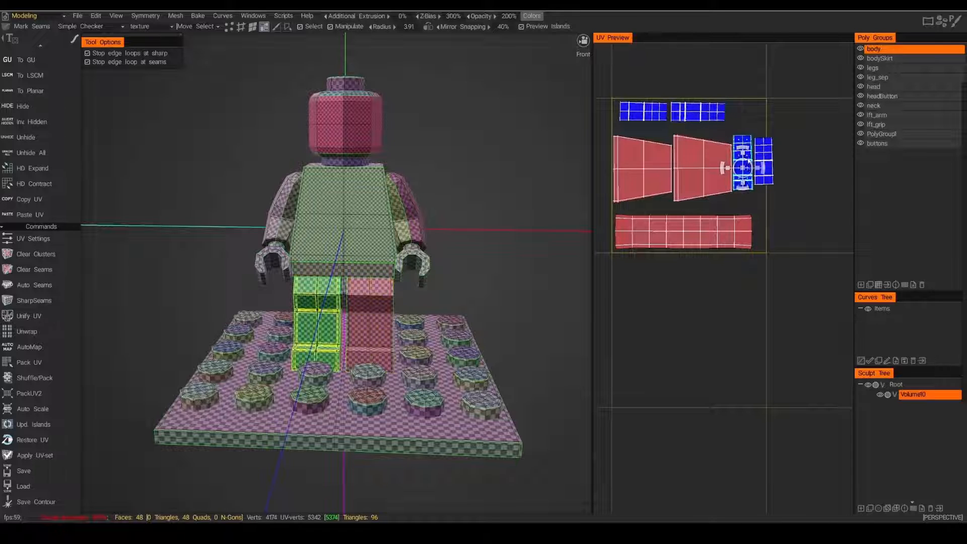
left_click_drag(749, 172, 752, 140)
left_click(766, 169)
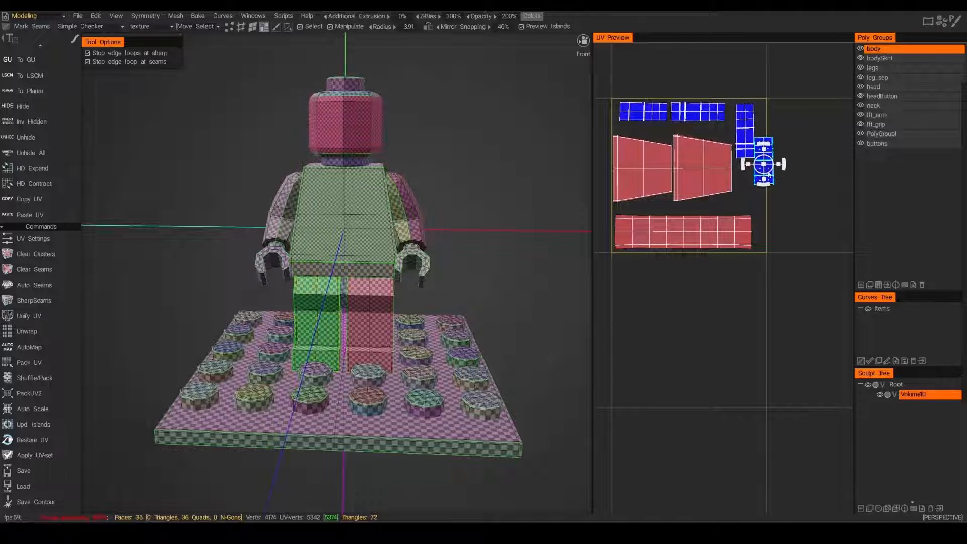
left_click_drag(767, 177, 751, 204)
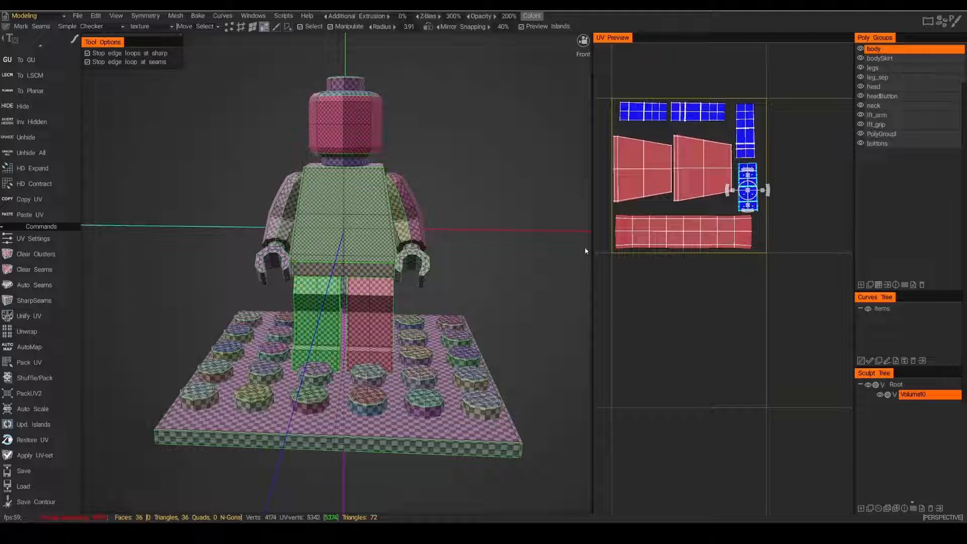
Apply the current UV set to the minifigure and baseplate model.
left_click_drag(528, 211, 462, 167, "alt")
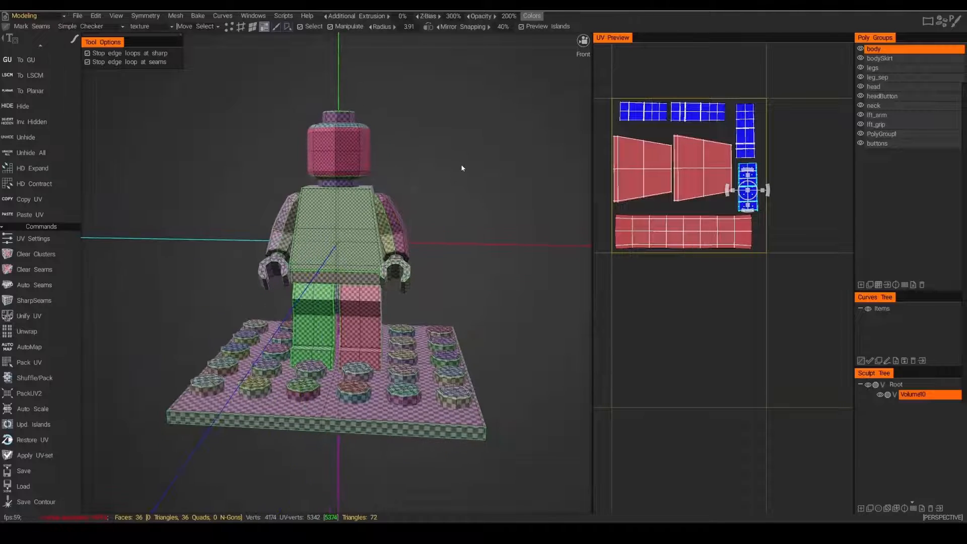
left_click(32, 458)
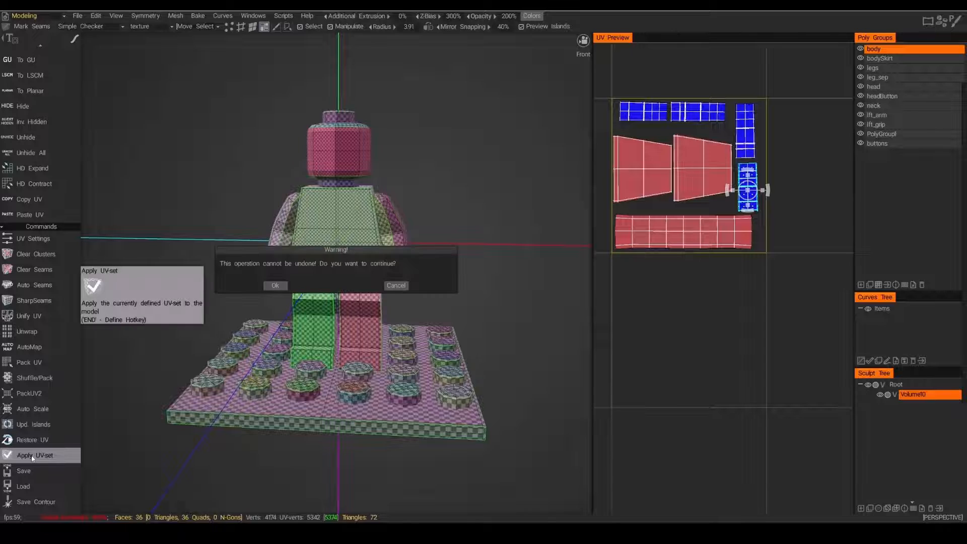
left_click(276, 286)
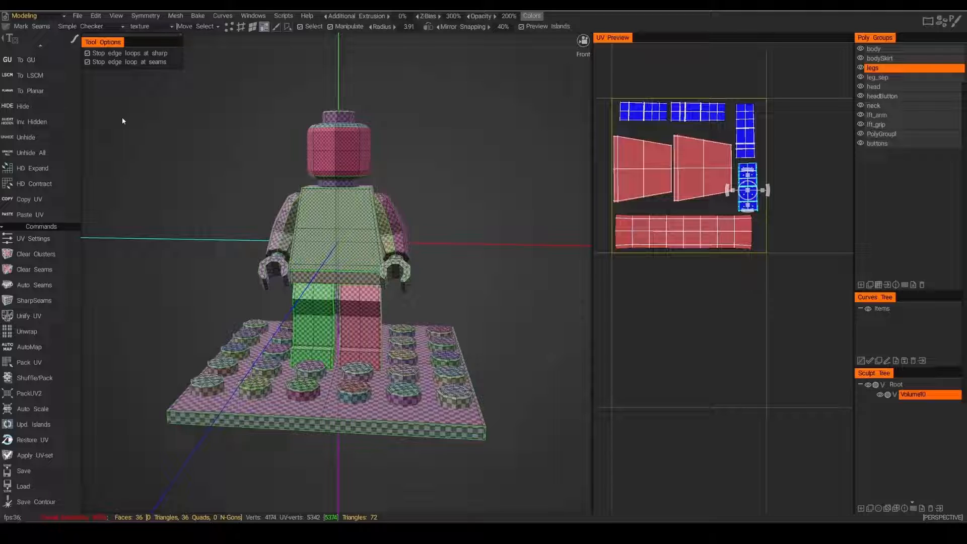
Send the retopo mesh to per-pixel painting without baking, with an initial subdivision of 65472 and UVs kept.
left_click(198, 15)
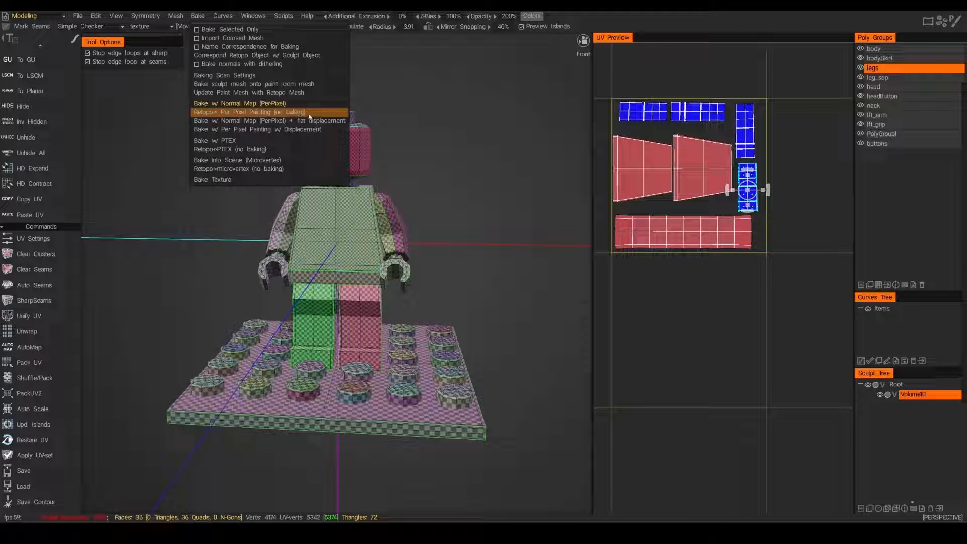
left_click(253, 112)
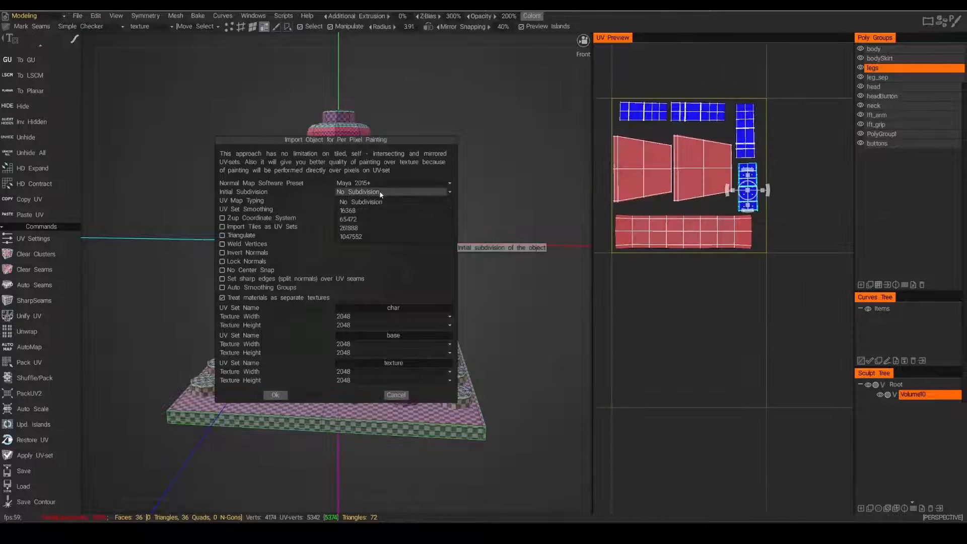
left_click(380, 191)
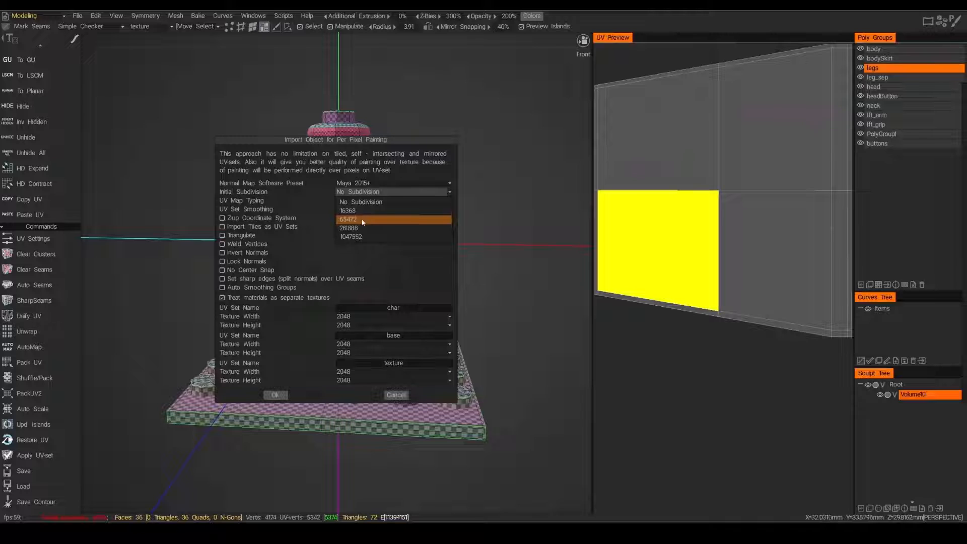
left_click(362, 220)
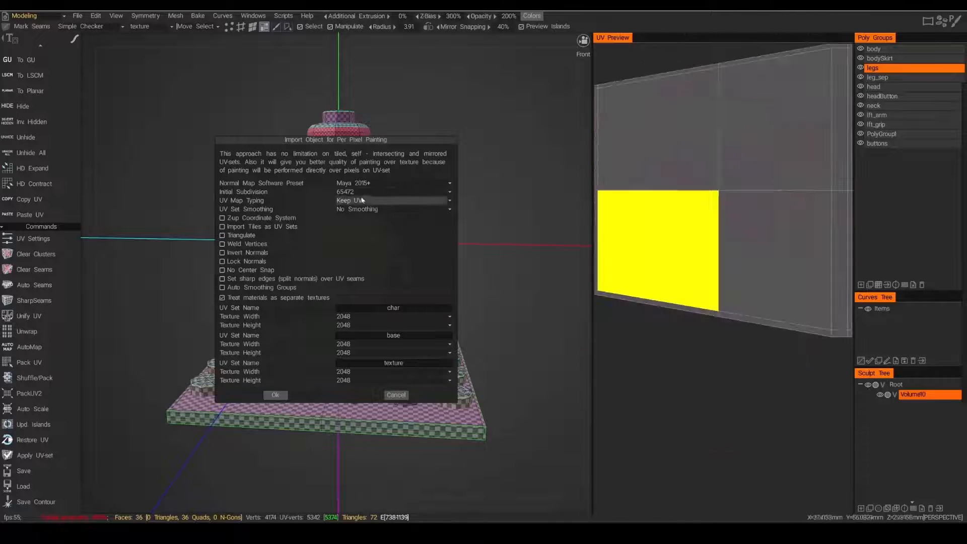
left_click(275, 396)
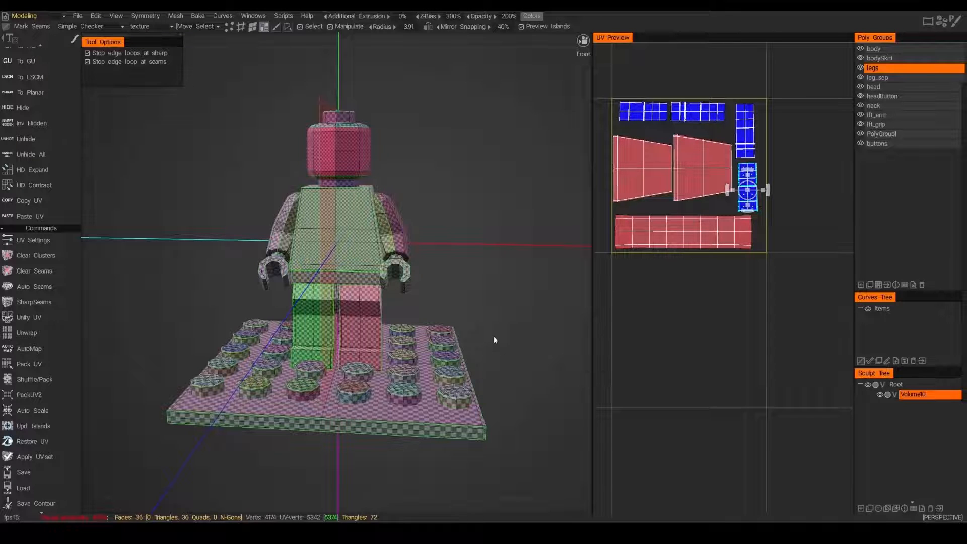
Switch from the Modeling room to the Paint room.
left_click_drag(481, 300, 438, 282)
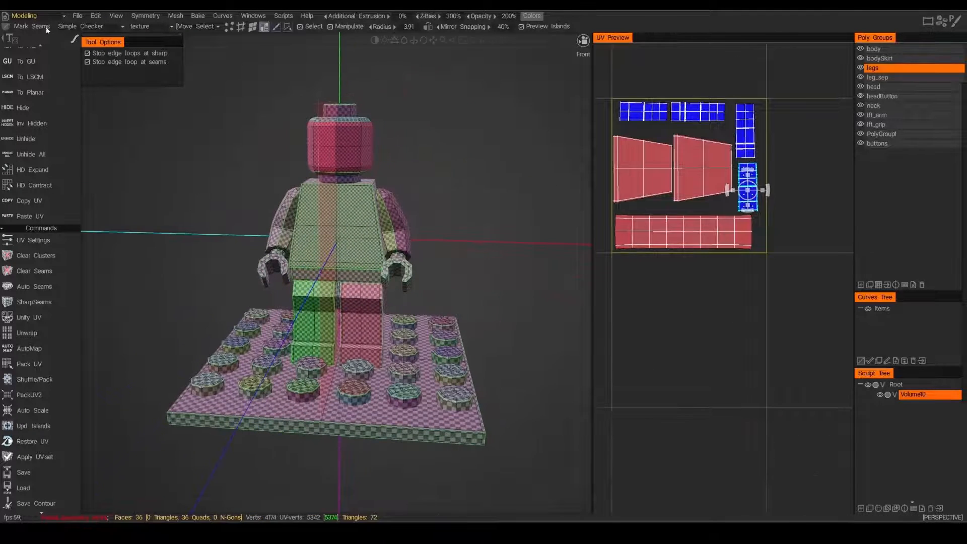
left_click(28, 15)
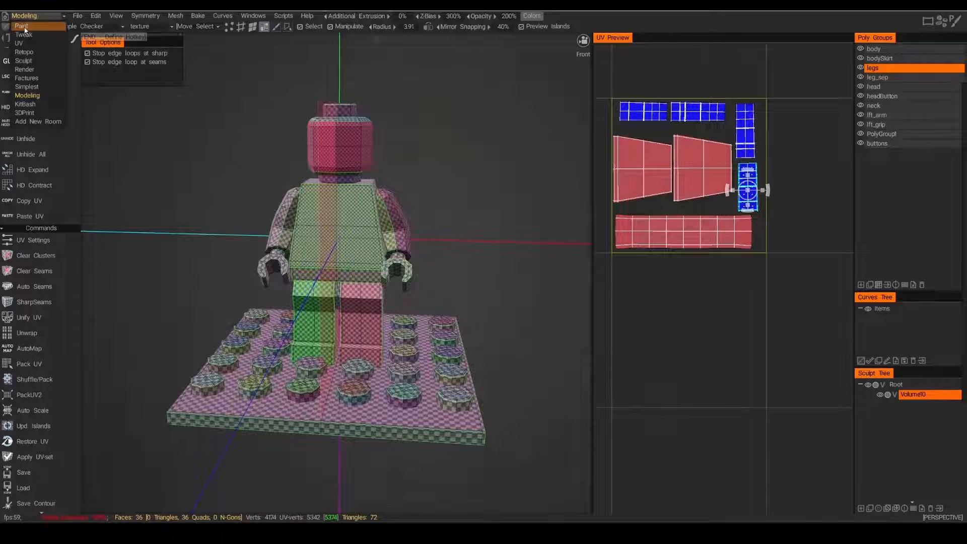
left_click(22, 27)
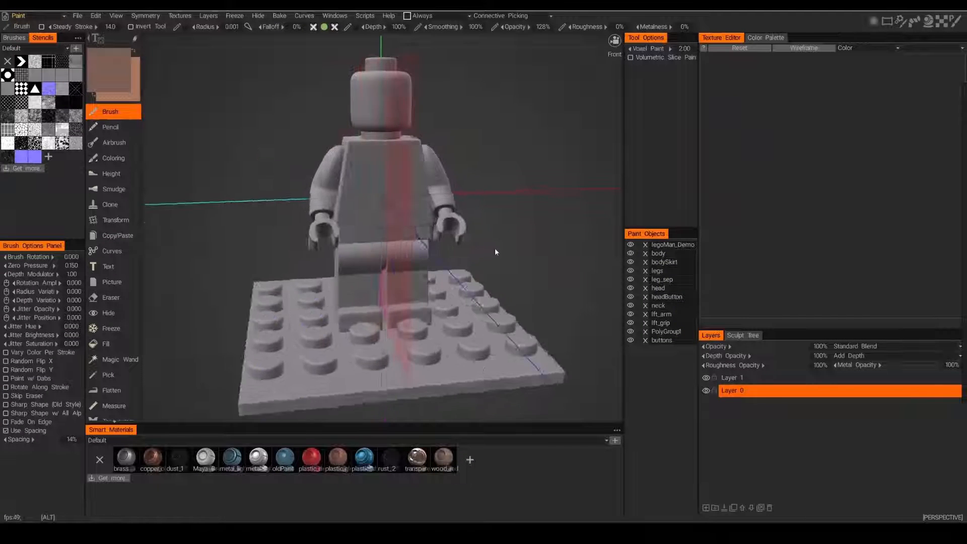
Turn off X-axis mirror symmetry for painting.
left_click_drag(495, 252, 488, 229)
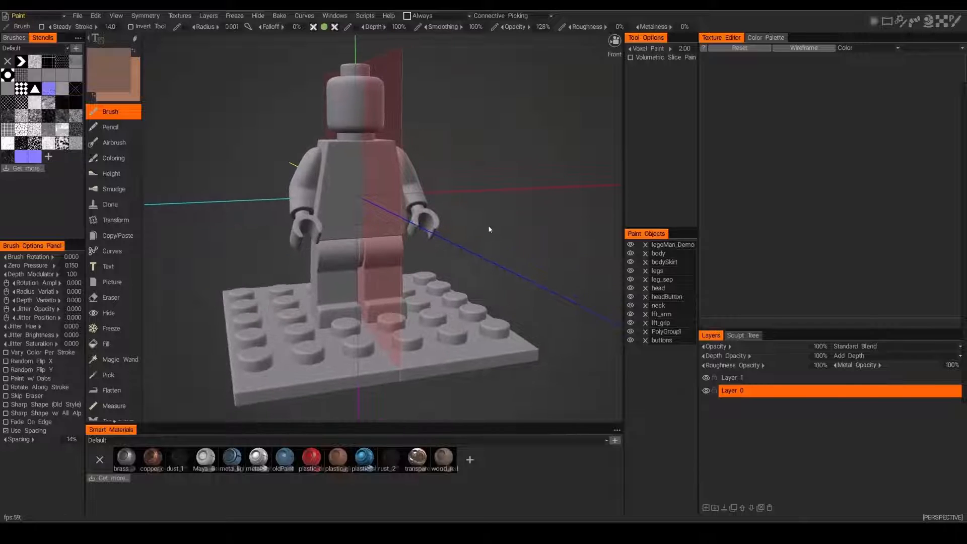
key("s")
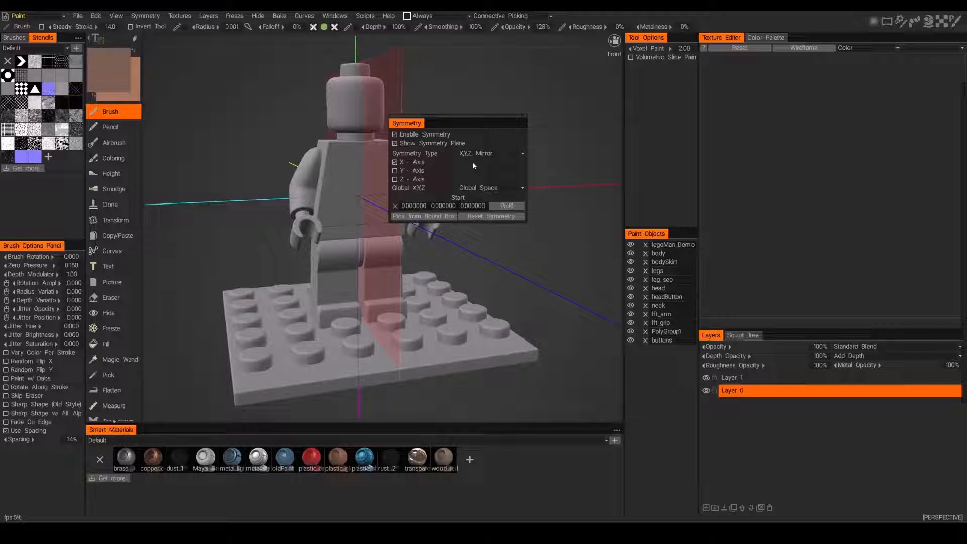
left_click(412, 163)
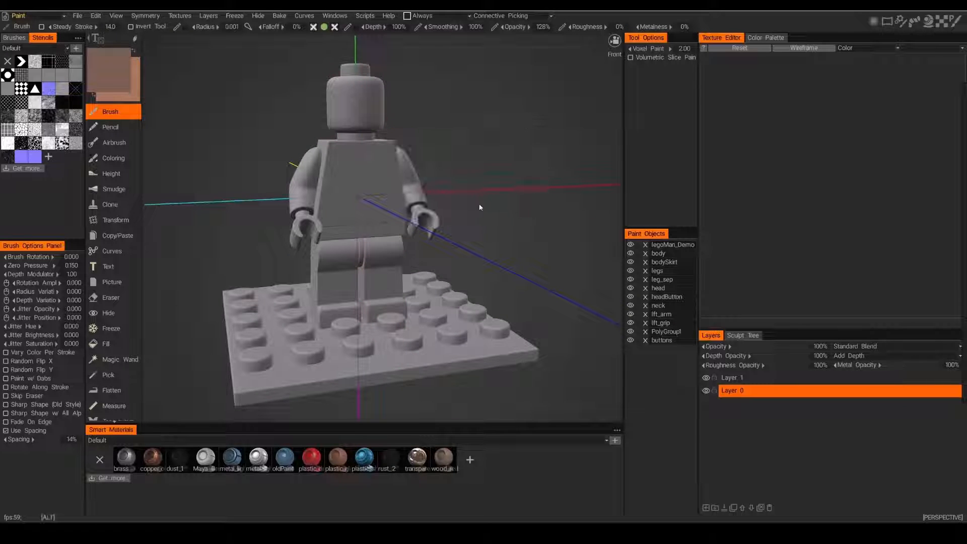
left_click_drag(479, 207, 496, 228, "alt")
middle_click_drag(475, 292, 474, 252, "alt")
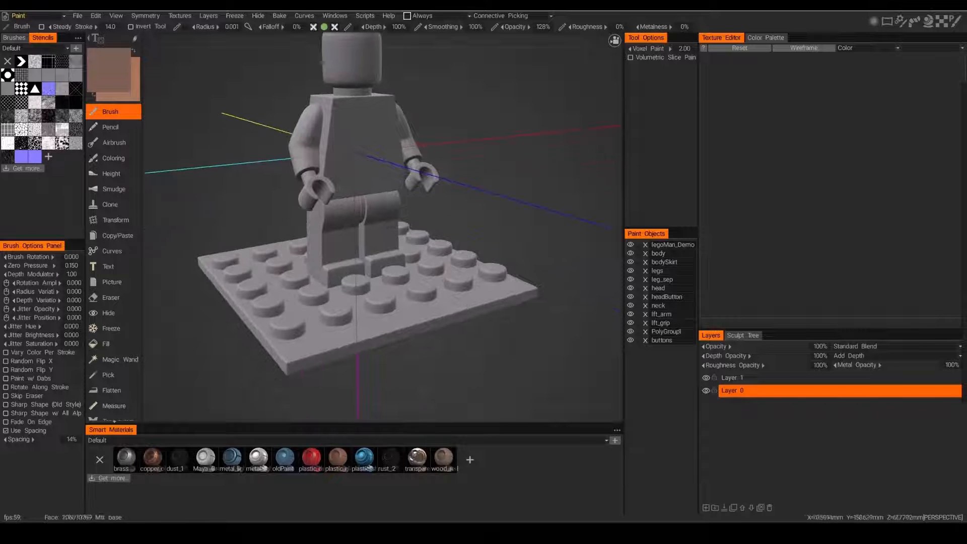
left_click_drag(495, 222, 479, 210, "alt")
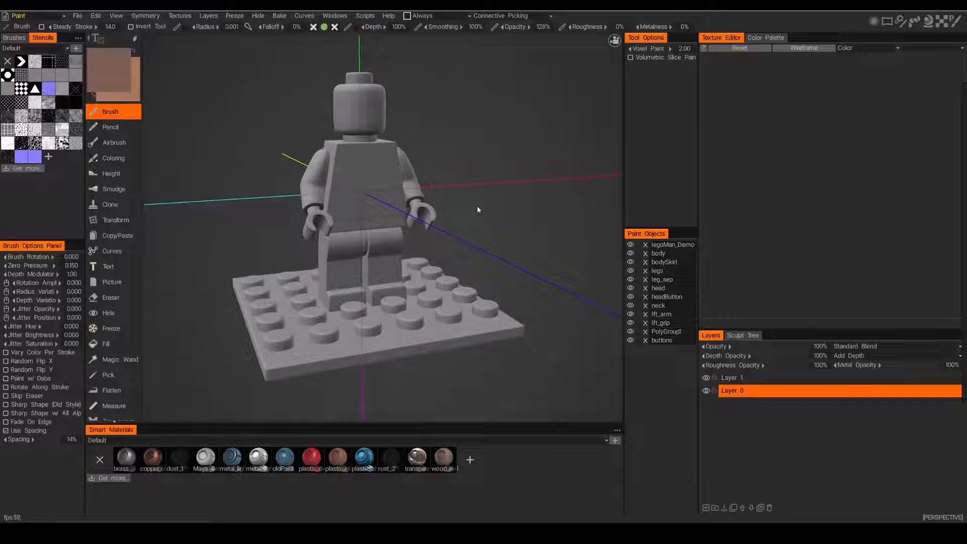
With Layer 1 active, calculate ambient occlusion into a new layer using sphere light sources and a light count of 4096.
left_click(736, 379)
left_click(96, 16)
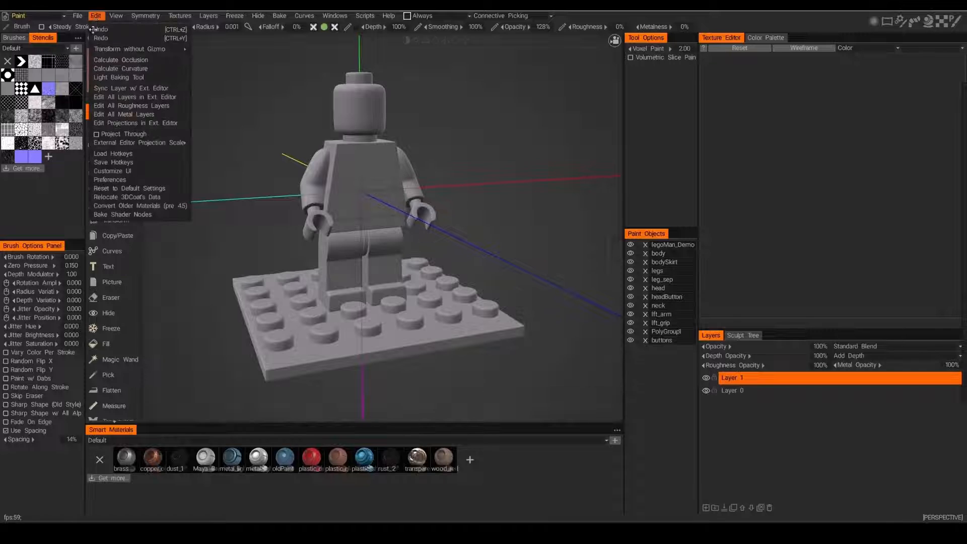
left_click(130, 61)
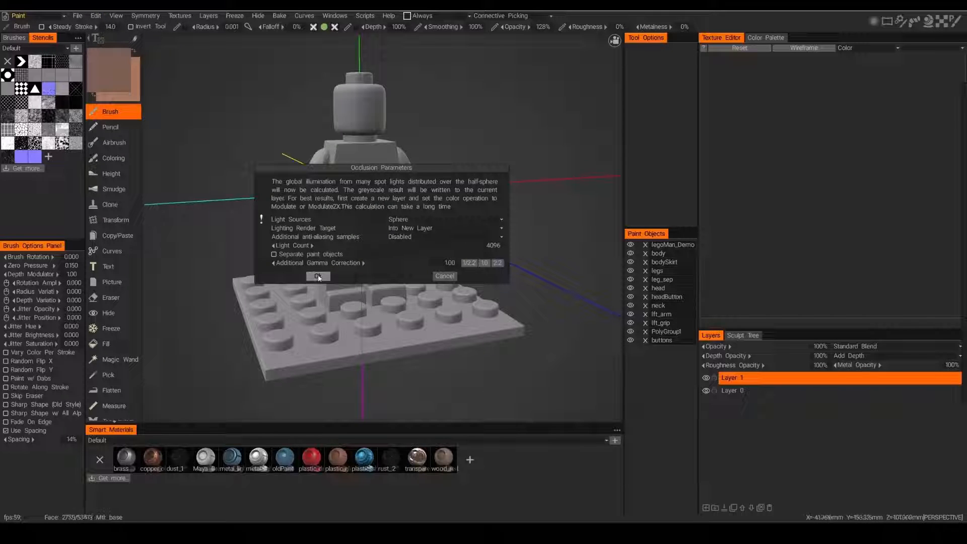
left_click(330, 277)
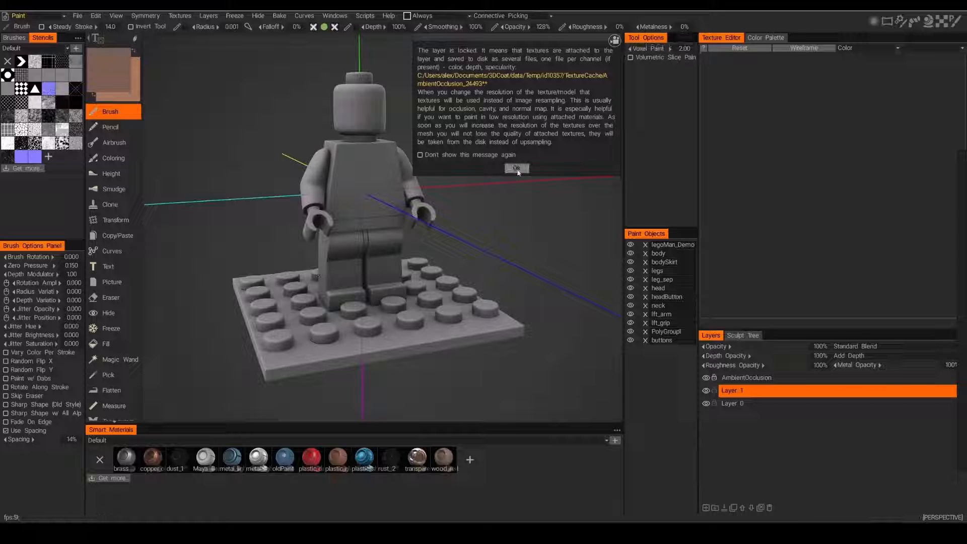
left_click(517, 167)
left_click_drag(468, 258, 488, 291, "alt")
middle_click_drag(488, 291, 493, 245, "alt")
left_click_drag(494, 244, 498, 272, "alt")
left_click_drag(317, 378, 217, 237, "alt")
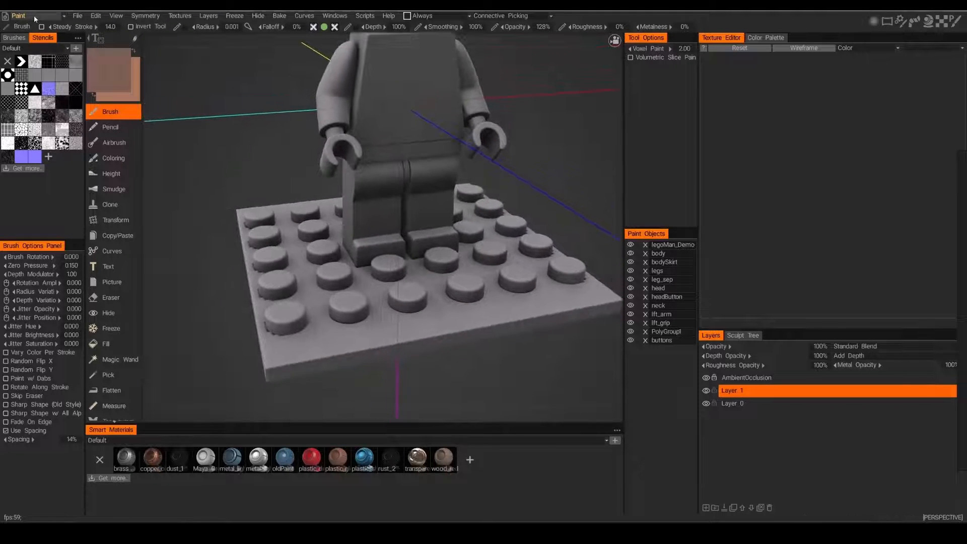
Return to the Modeling room with the UV-mapped retopo mesh.
left_click(34, 16)
left_click(198, 75)
left_click_drag(579, 91, 575, 92, "alt")
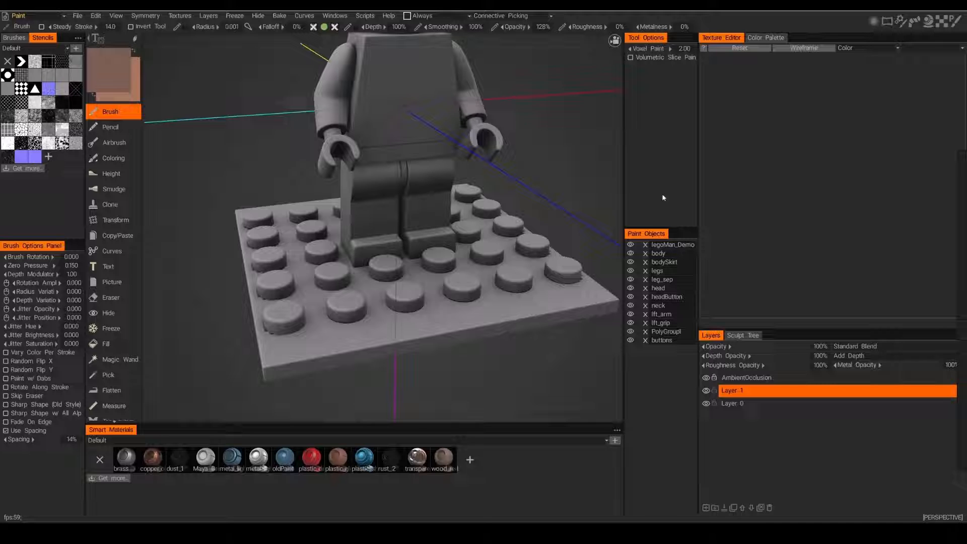
left_click(34, 16)
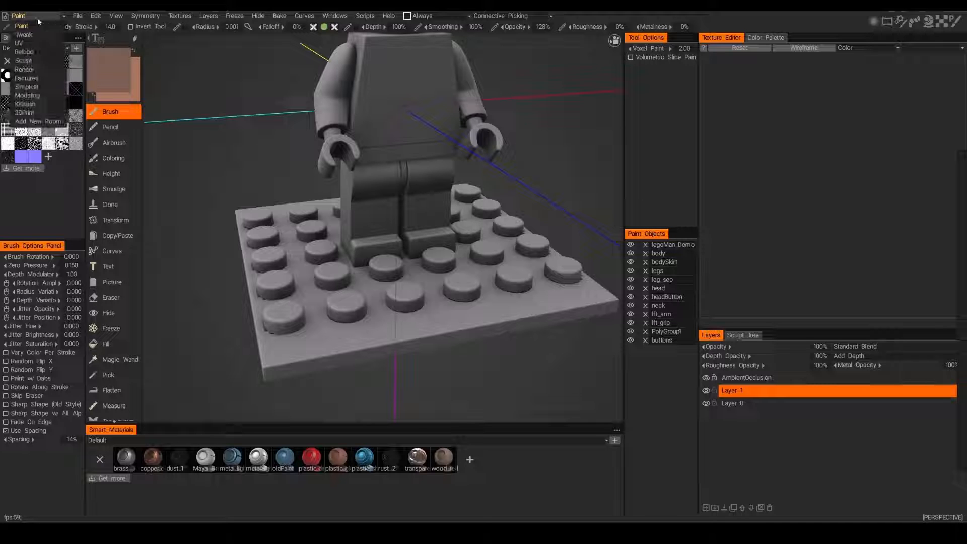
left_click(43, 98)
middle_click_drag(530, 225, 521, 234)
scroll(521, 233, "down", 2)
left_click_drag(521, 234, 218, 53)
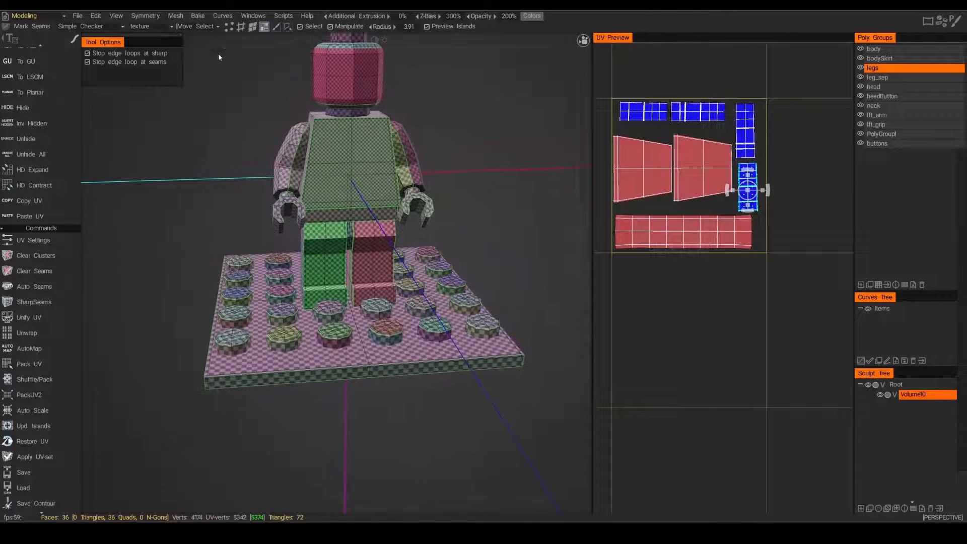
Send the retopo mesh to per-pixel painting again without baking, with UV set smoothing set to Smooth, Keep Edges.
left_click(196, 16)
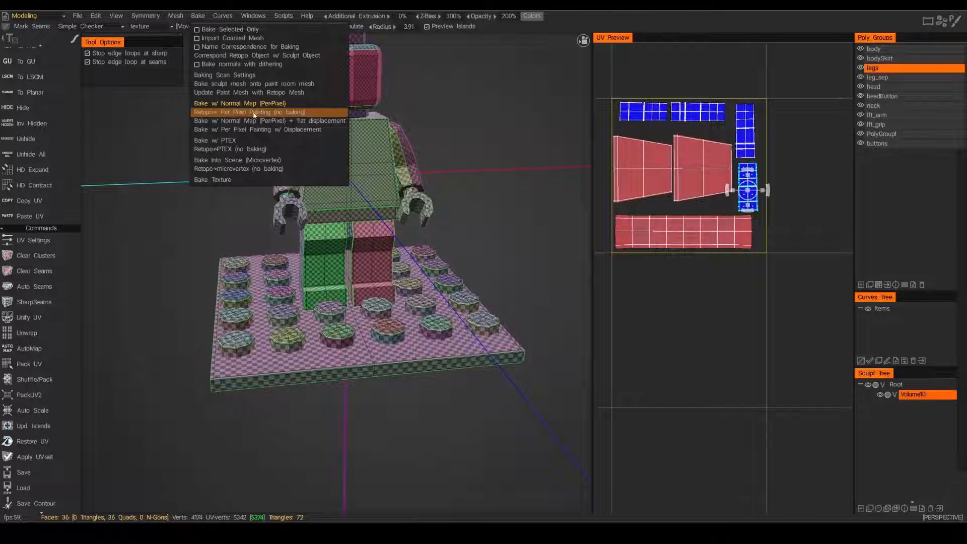
left_click(226, 111)
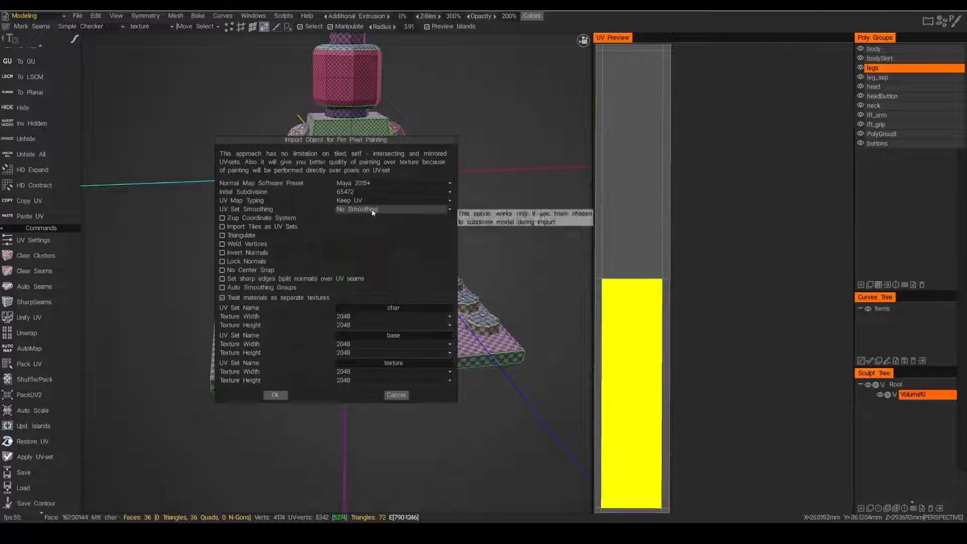
left_click(372, 210)
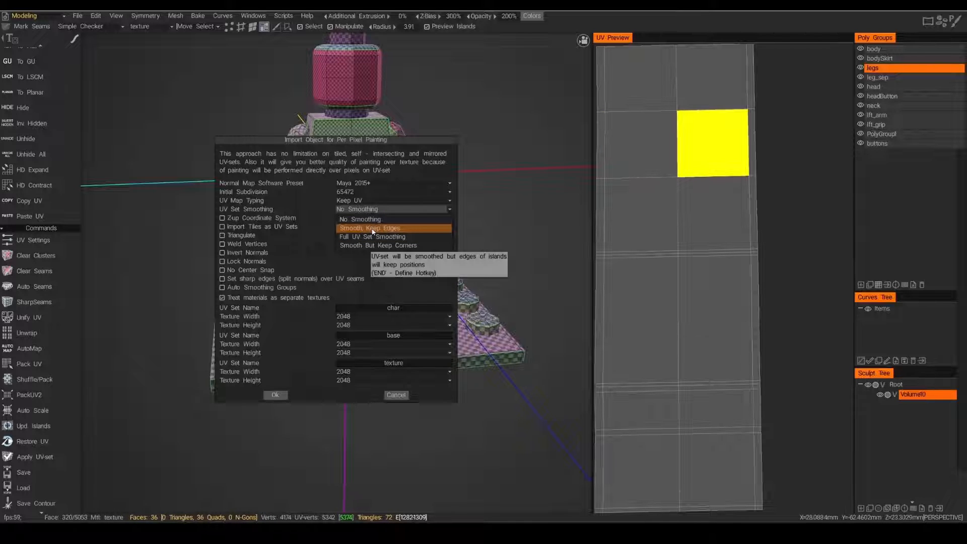
left_click(373, 229)
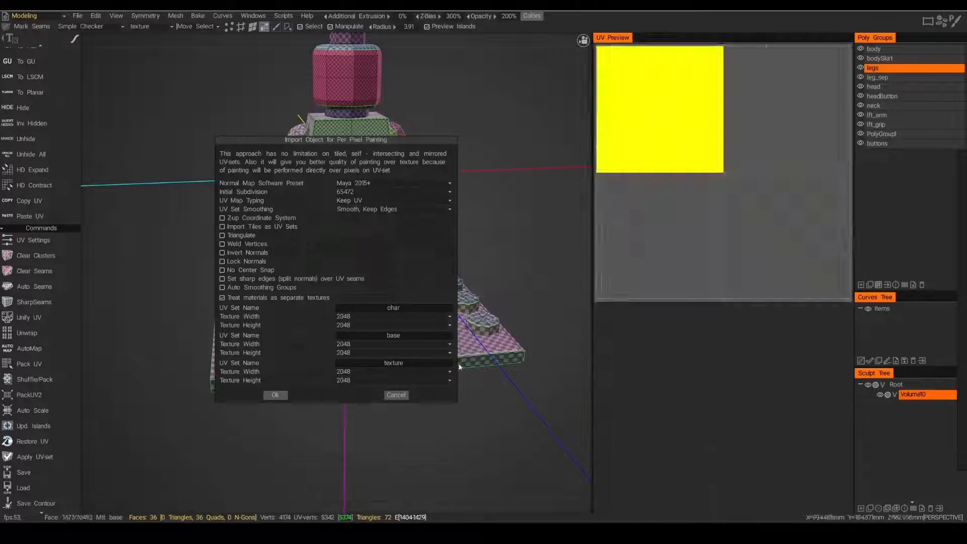
left_click(275, 395)
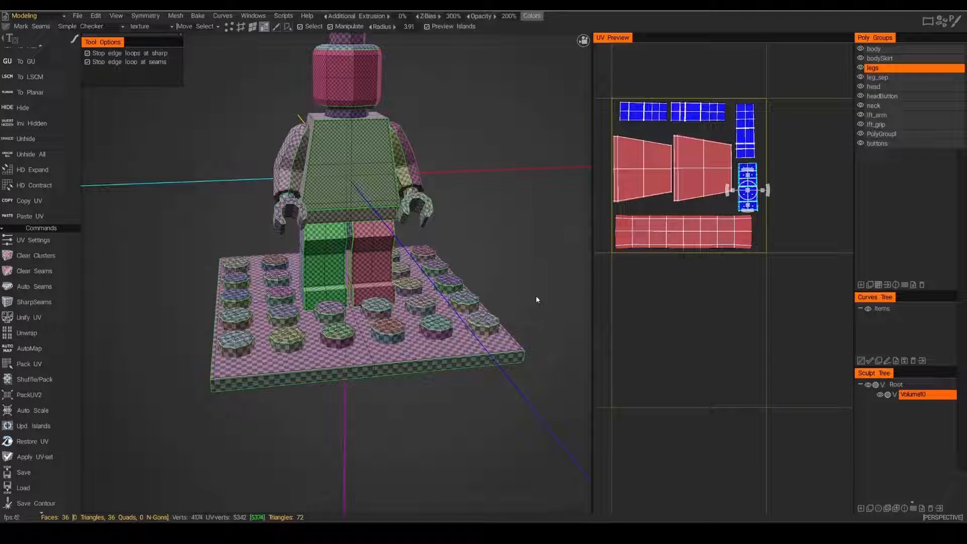
Switch to the Paint room with the re-imported mesh.
left_click(30, 15)
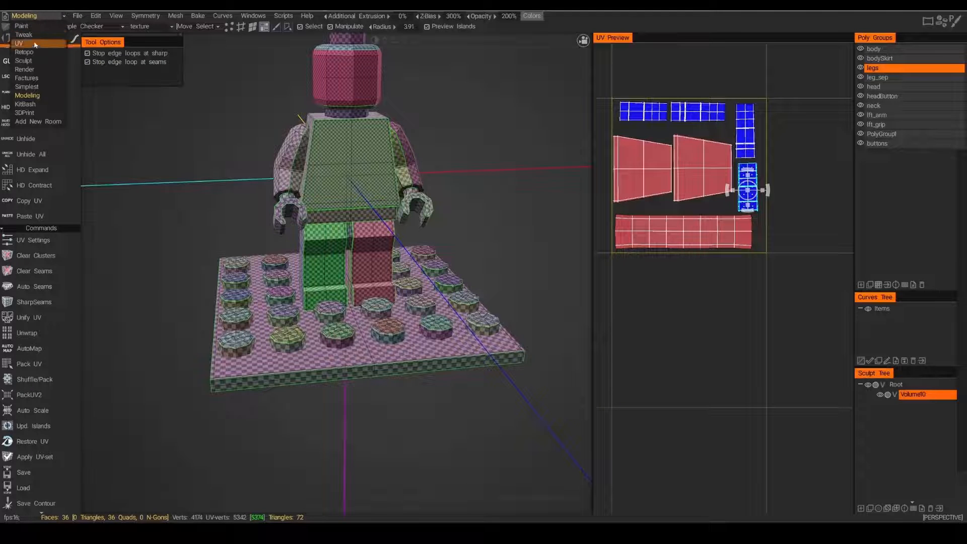
left_click(25, 25)
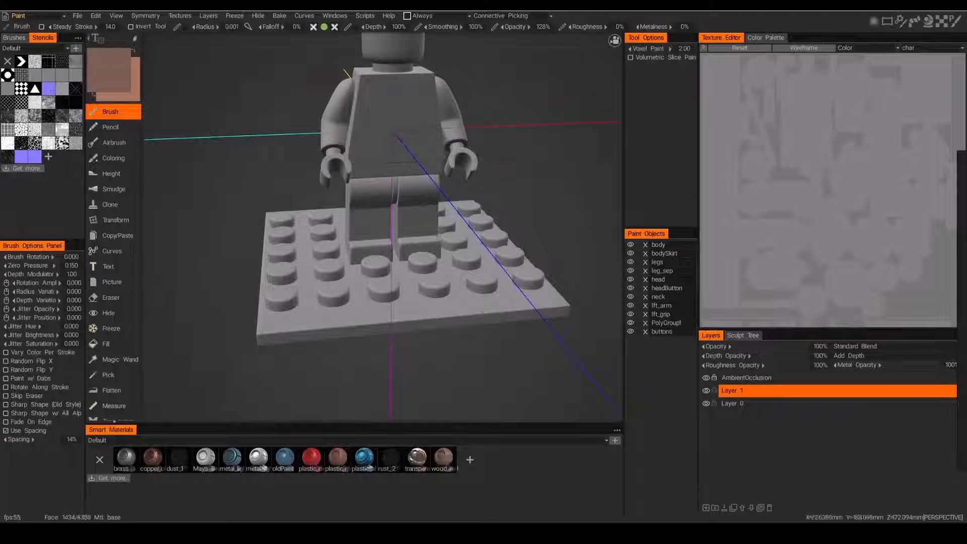
middle_click_drag(487, 169, 479, 244)
left_click_drag(479, 244, 484, 229)
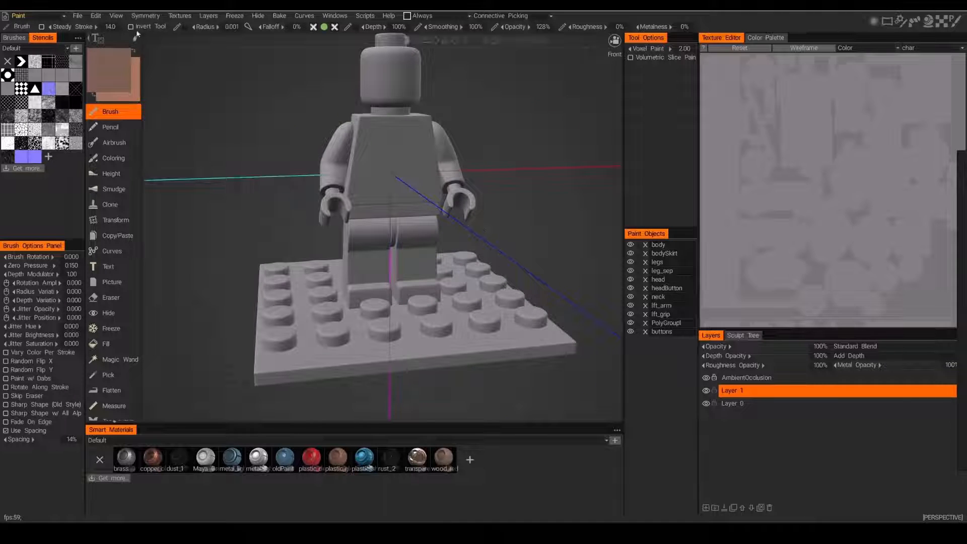
Recalculate occlusion for the re-imported model into another new layer, using sphere lights and a light count of 4096.
left_click(96, 16)
left_click(145, 60)
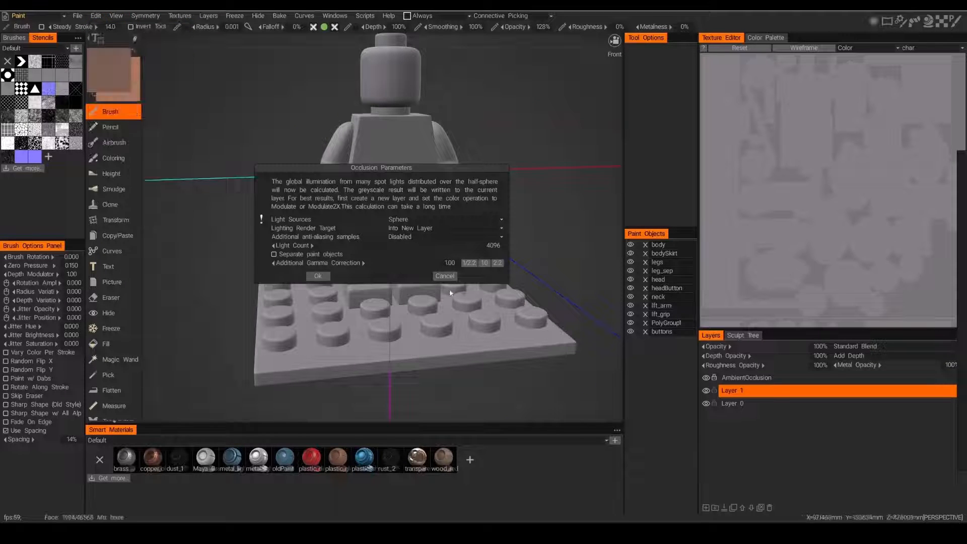
left_click(318, 276)
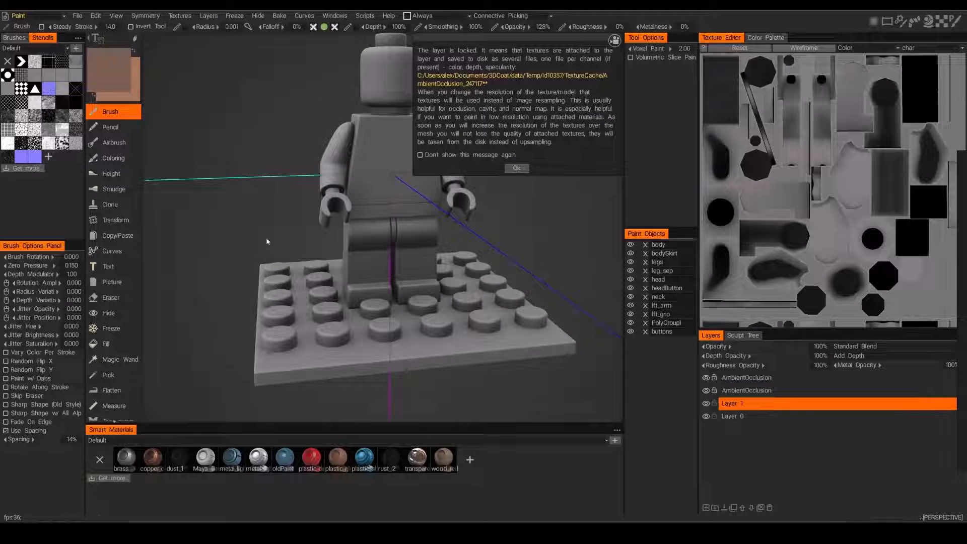
left_click(516, 168)
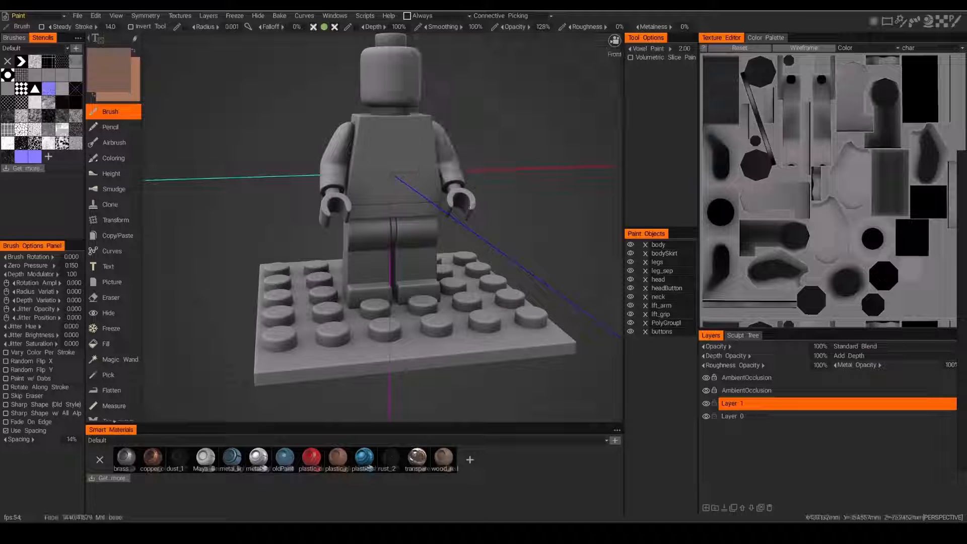
left_click_drag(347, 221, 504, 247, "alt")
middle_click_drag(504, 247, 425, 308, "alt")
left_click_drag(425, 308, 451, 346, "alt")
mouse_move(456, 243)
left_mouse_down("alt")
mouse_move(443, 262)
mouse_move(462, 297)
mouse_move(486, 246)
mouse_move(466, 227)
mouse_move(458, 234)
mouse_move(500, 244)
mouse_move(459, 257)
left_mouse_up("alt")
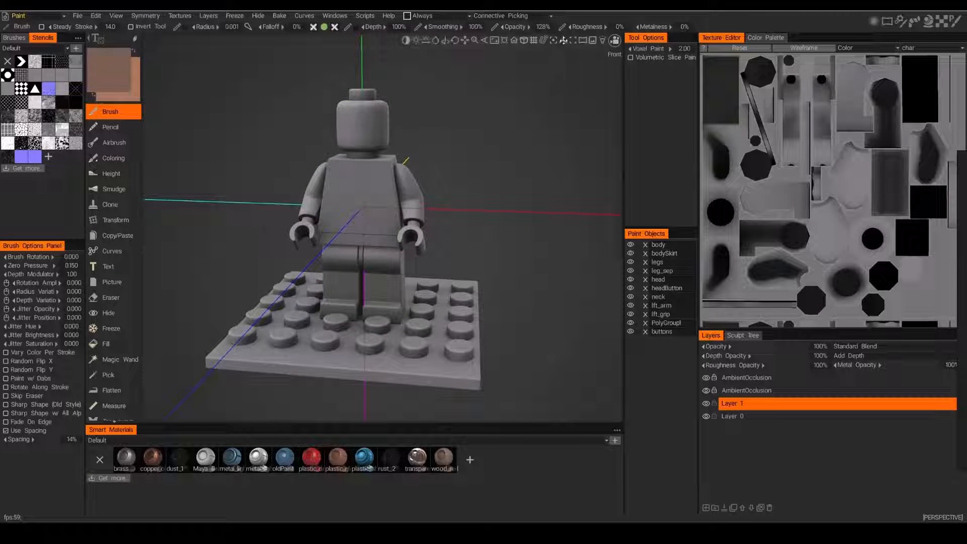
Hide the axes in the viewport and bring up the Color Palette in place of the Texture Editor.
left_click(563, 41)
left_click_drag(491, 179, 489, 186, "alt")
left_click(765, 38)
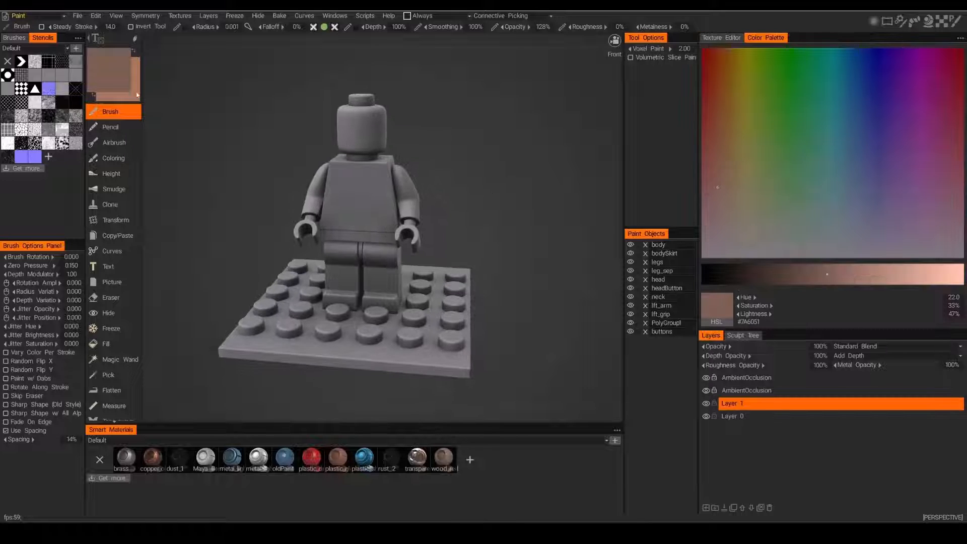
left_click_drag(456, 158, 470, 173, "alt")
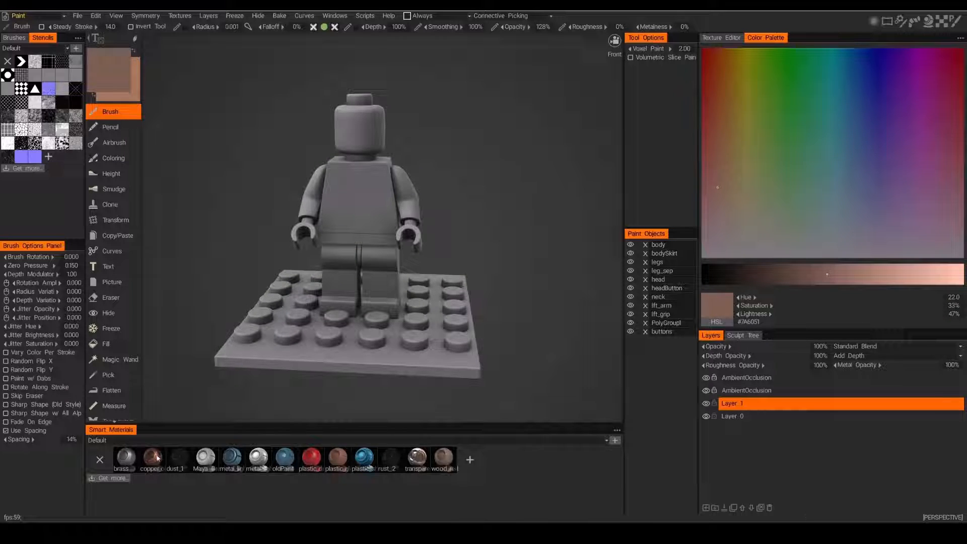
Create a new smart material folder named LegoDemo.
left_click(212, 440)
left_click(214, 441)
left_click(615, 440)
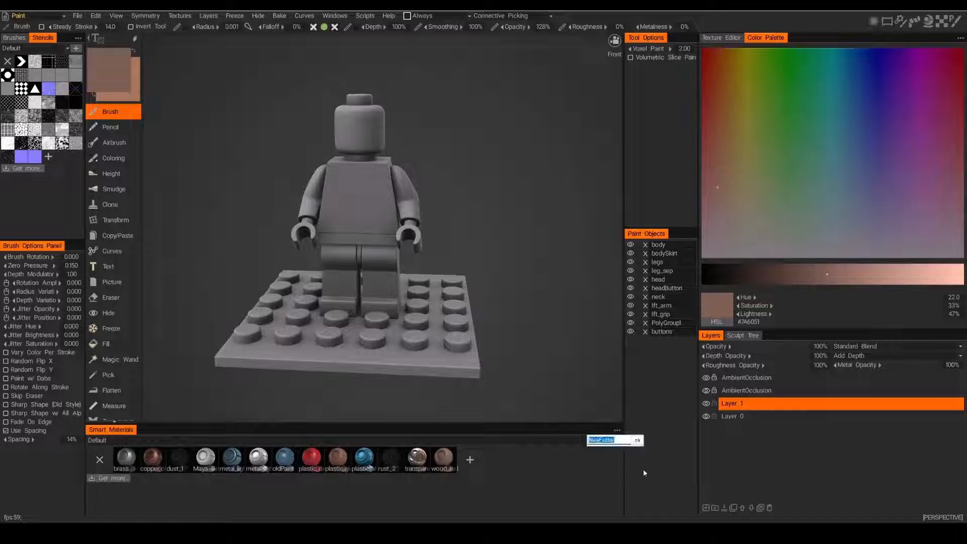
type("lego")
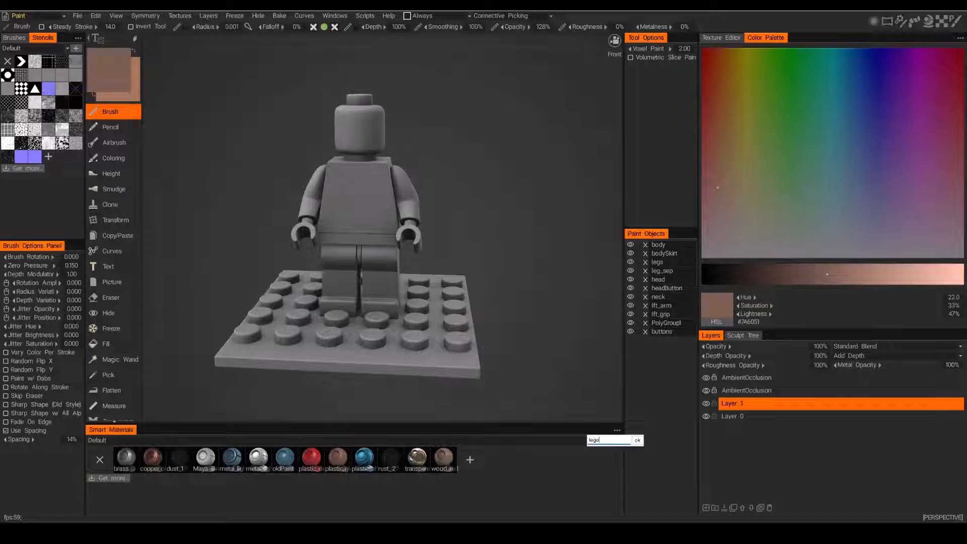
type("Demo")
key("Return")
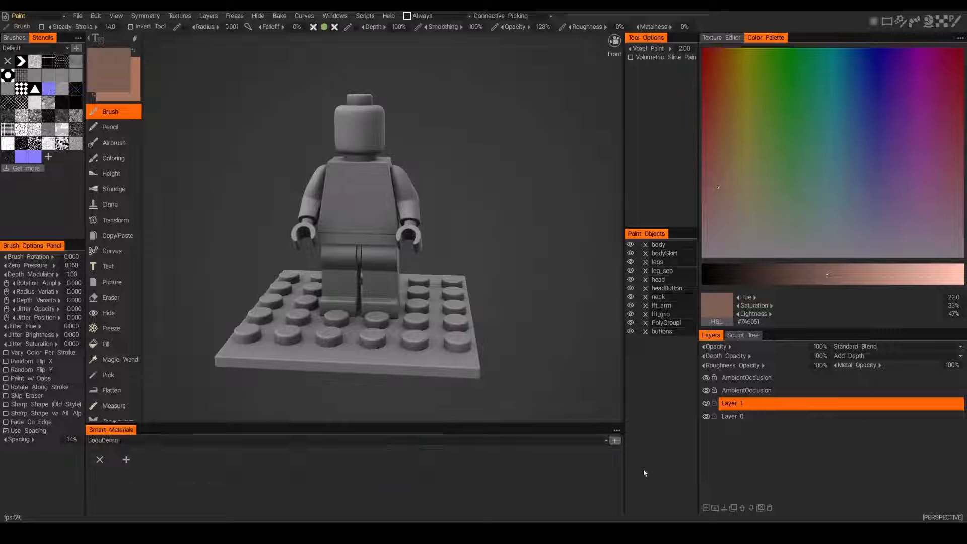
Add a new smart material and set its colour to orange #D67923, sampled from the minifigure decal image pasted into the colour picker.
left_click(126, 464)
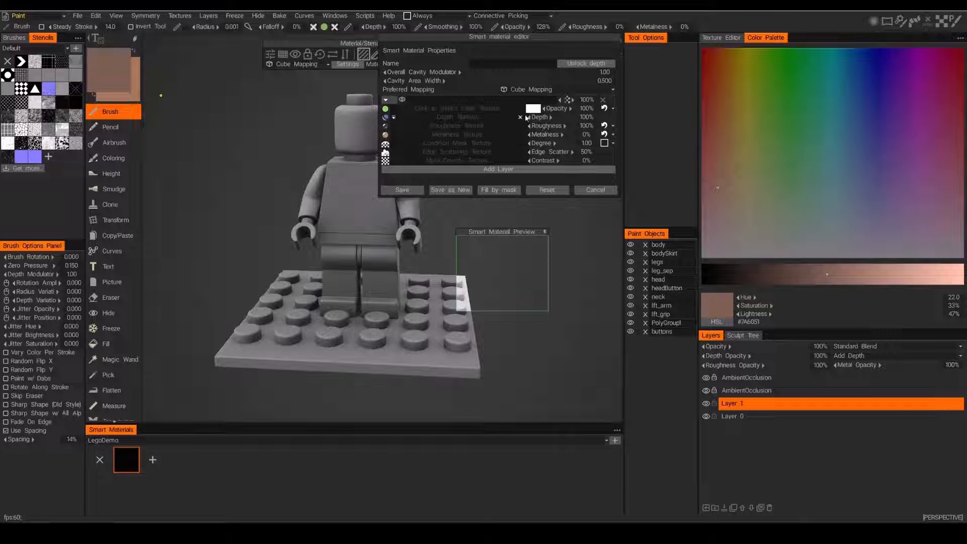
left_click(533, 108)
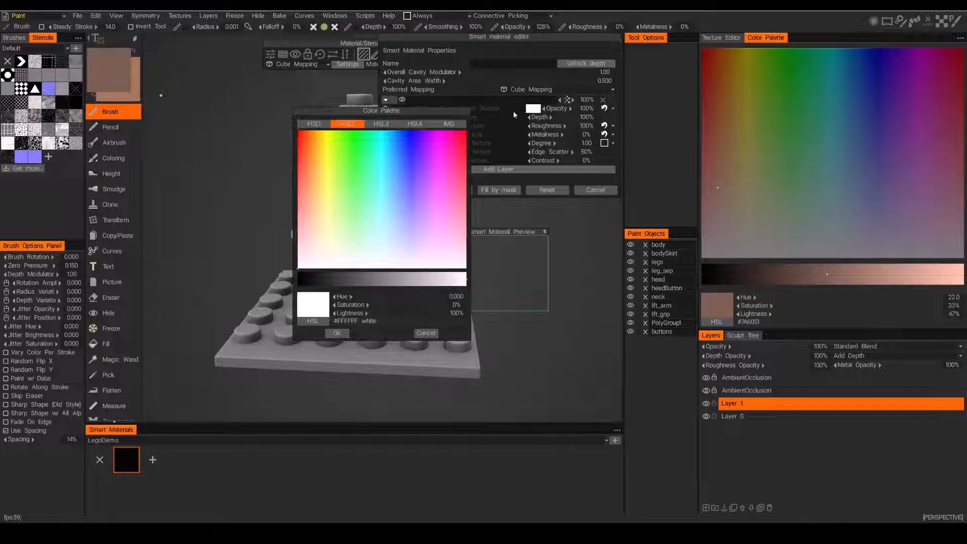
left_click(449, 124)
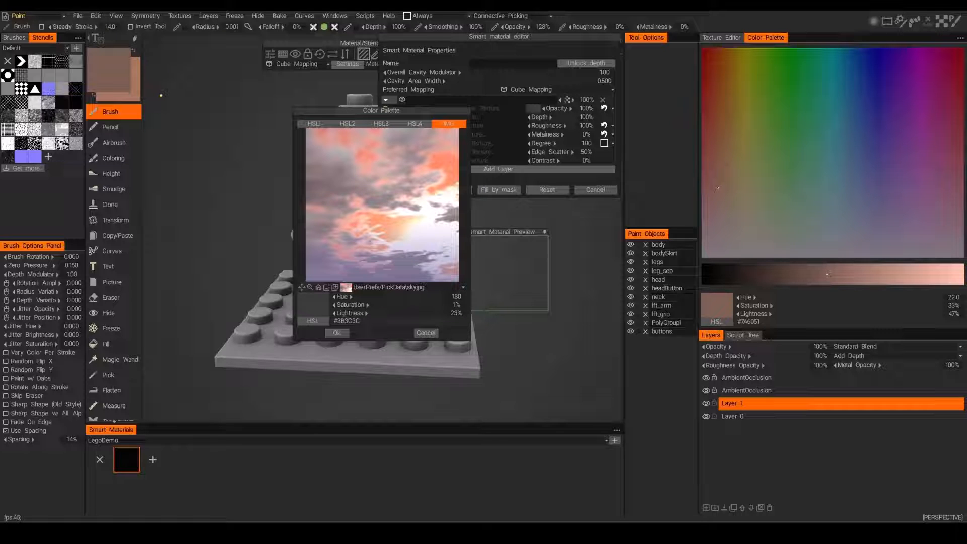
left_click(335, 287)
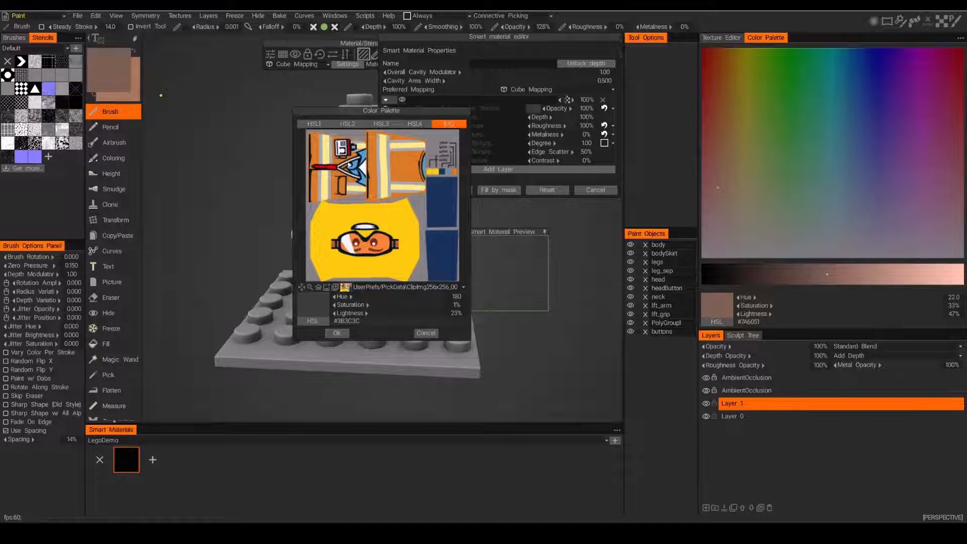
left_click(407, 169)
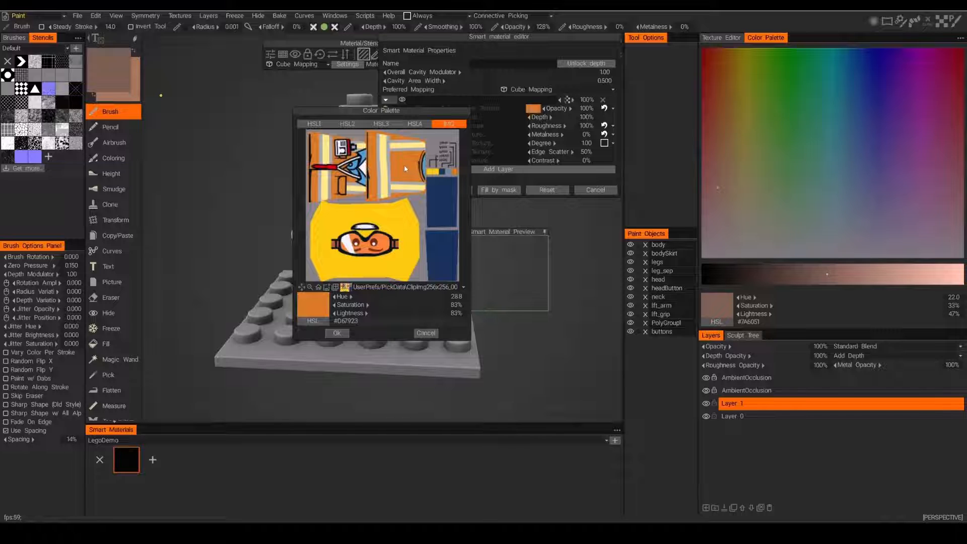
left_click(338, 332)
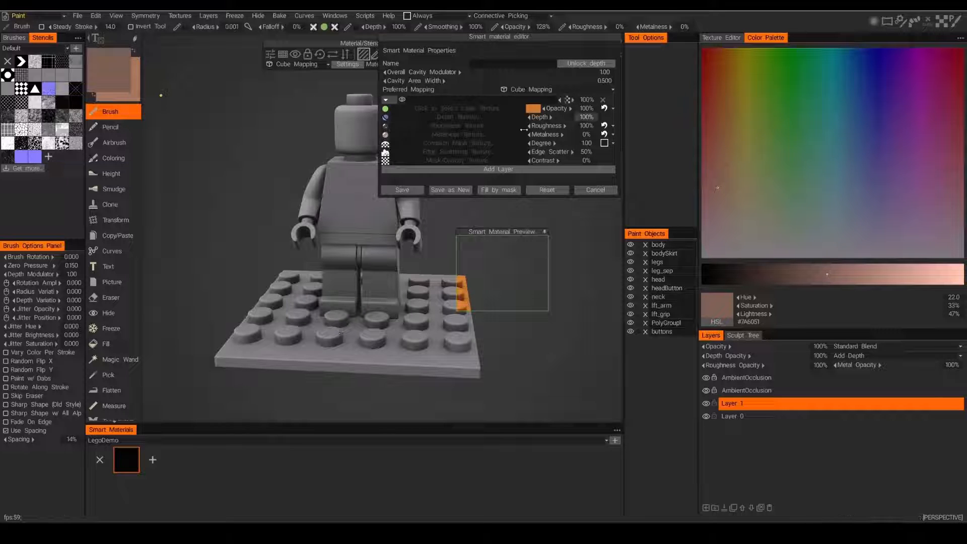
Move the Smart Material Editor clear of the model and place the material preview over the minifigure's torso.
left_click_drag(487, 44, 585, 50)
left_click_drag(503, 231, 365, 137)
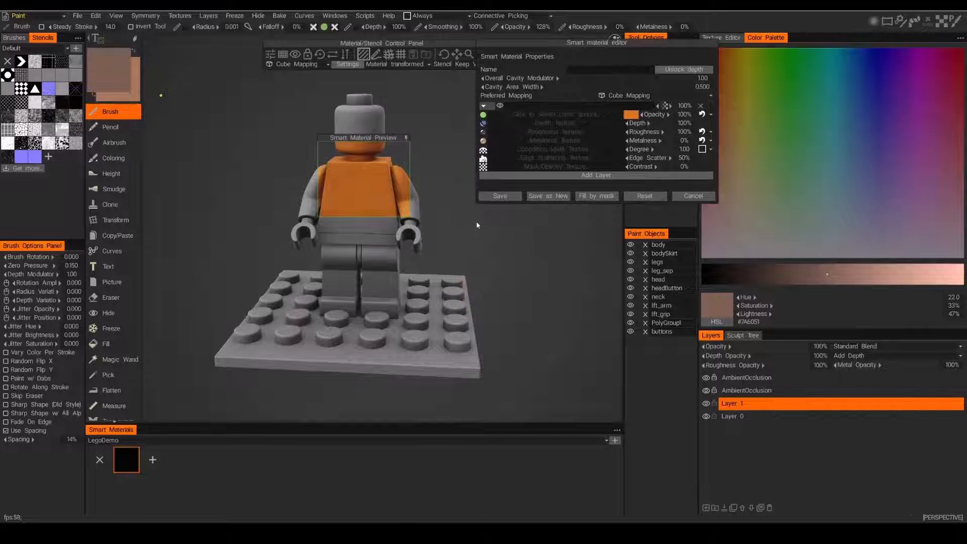
scroll(480, 222, "up", 5)
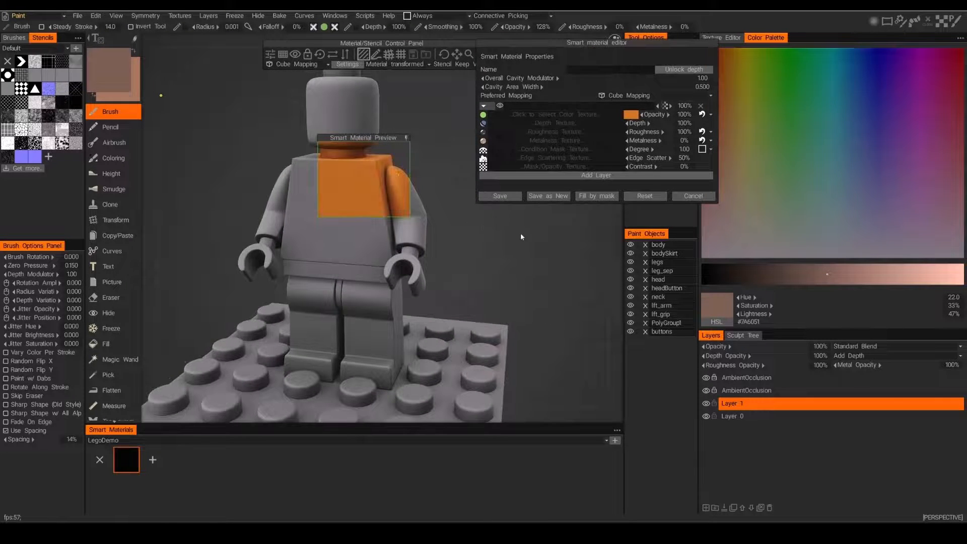
scroll(539, 232, "down", 1)
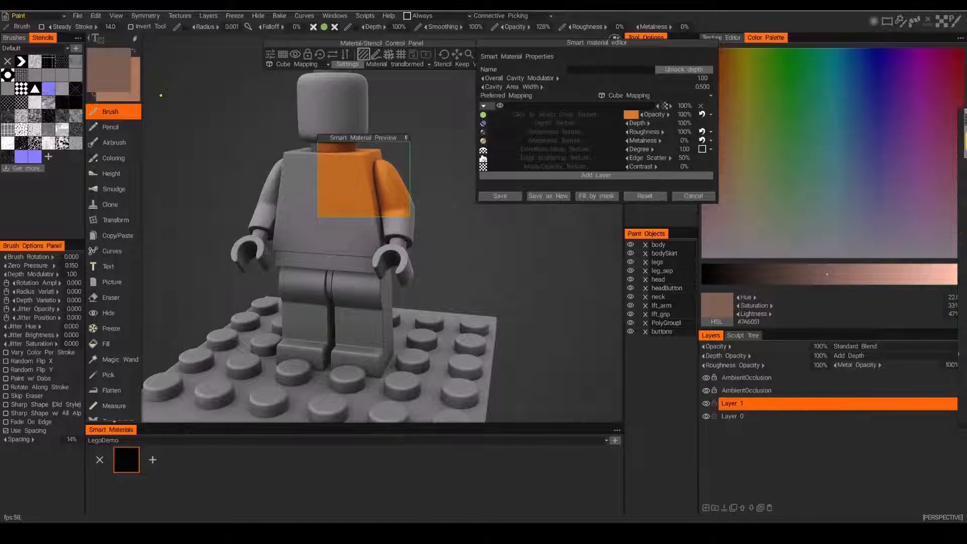
Check the minifigure reference image and set the smart material's roughness to 0%.
mouse_move(966, 173)
right_mouse_down()
mouse_move(960, 125)
mouse_move(950, 119)
mouse_move(954, 175)
right_mouse_up()
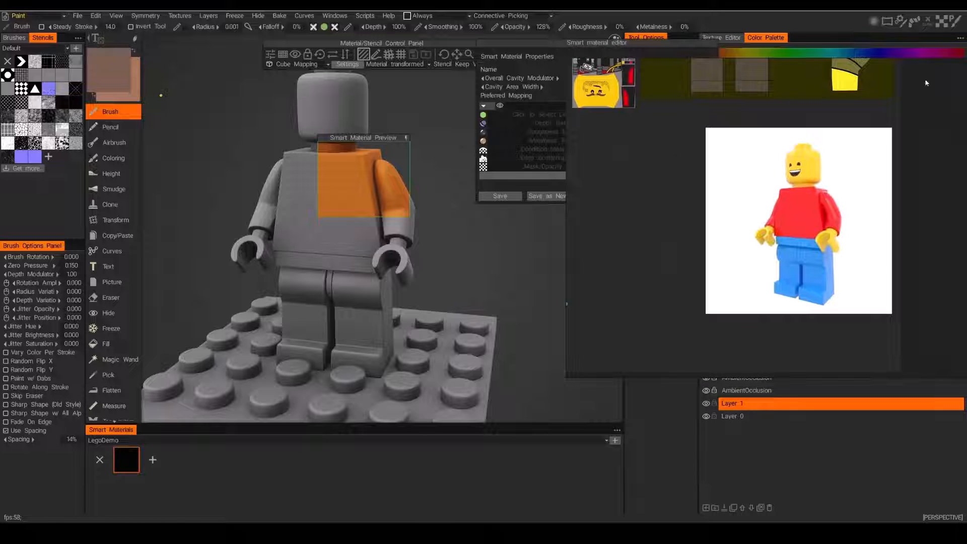
right_click_drag(925, 82, 966, 101)
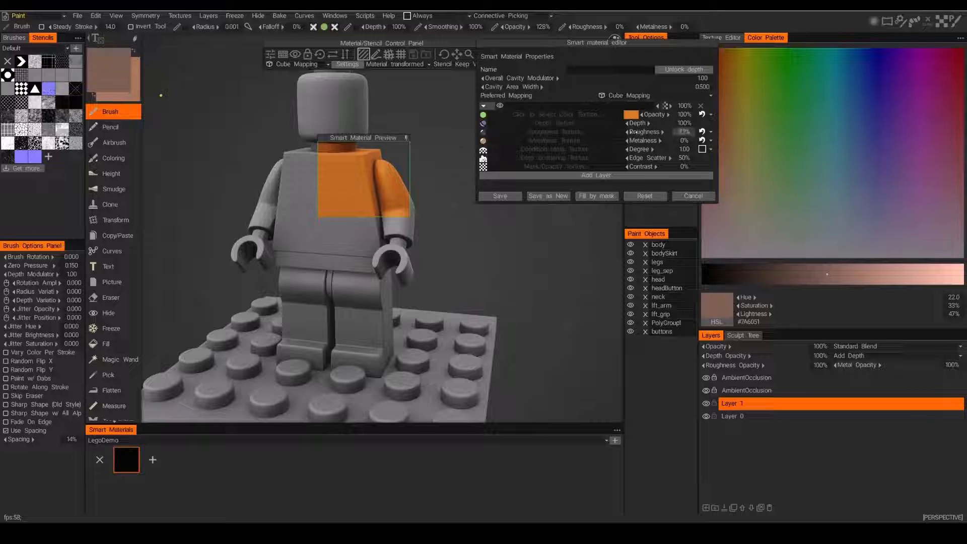
left_click_drag(572, 132, 528, 142)
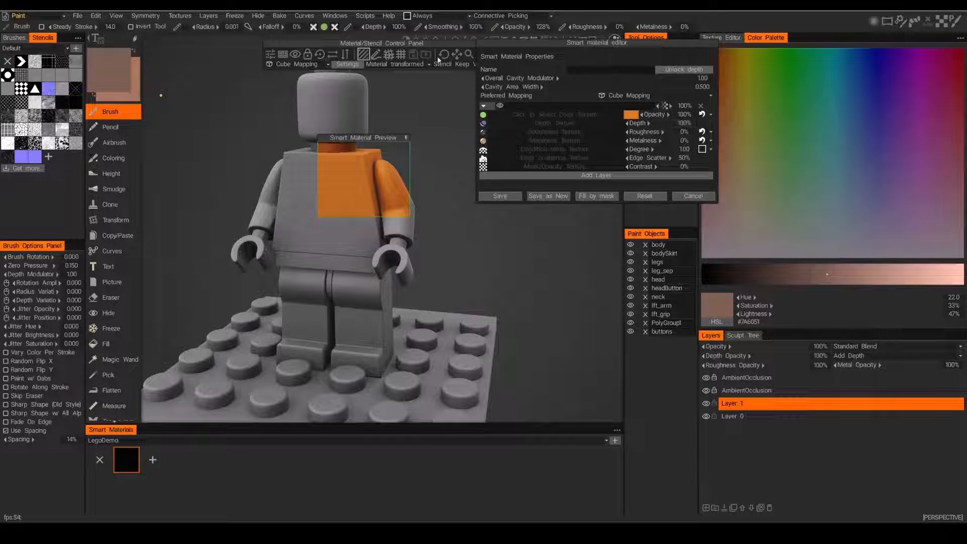
Turn on the depth and glossiness paint channels, compare the preview with each on and off, and set the material's depth to 0%.
left_click(335, 28)
left_click(316, 29)
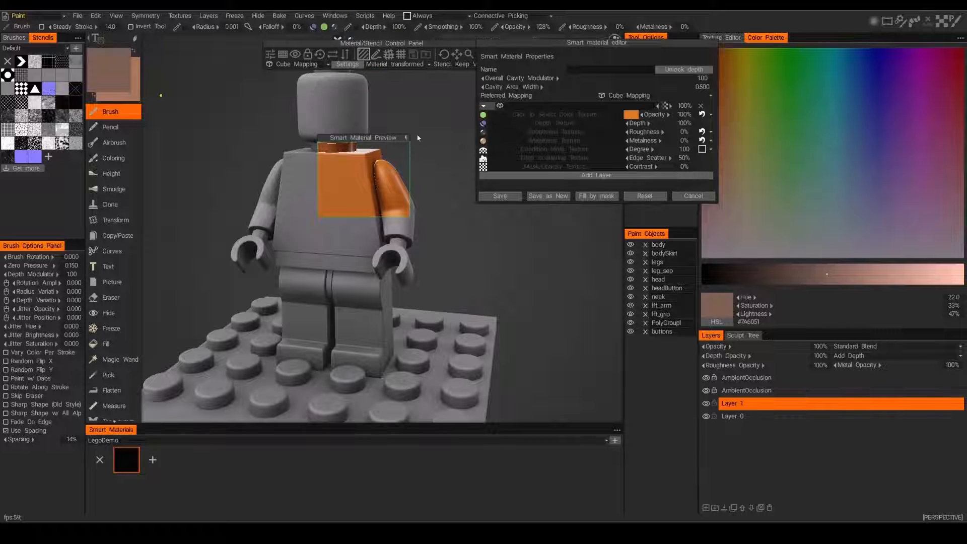
left_click(335, 28)
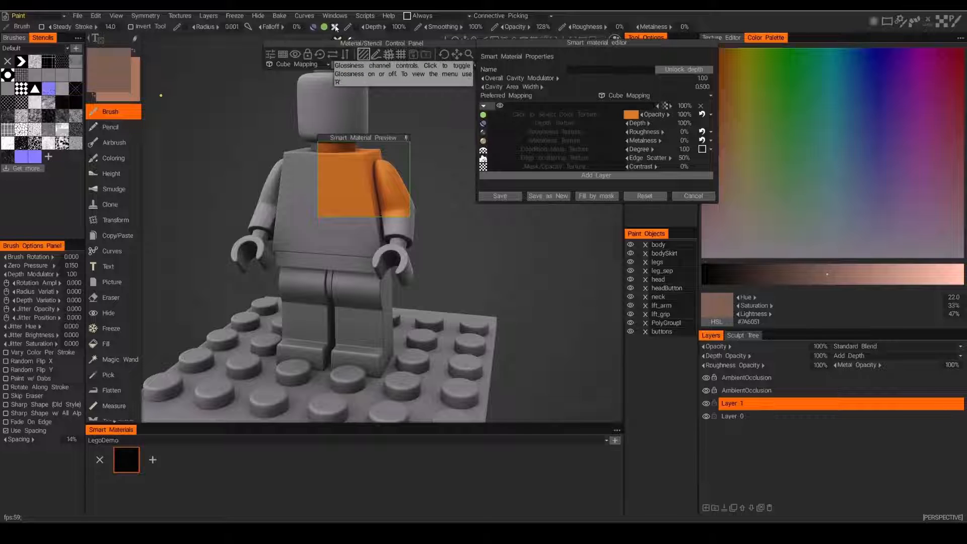
left_click(336, 28)
left_click(313, 27)
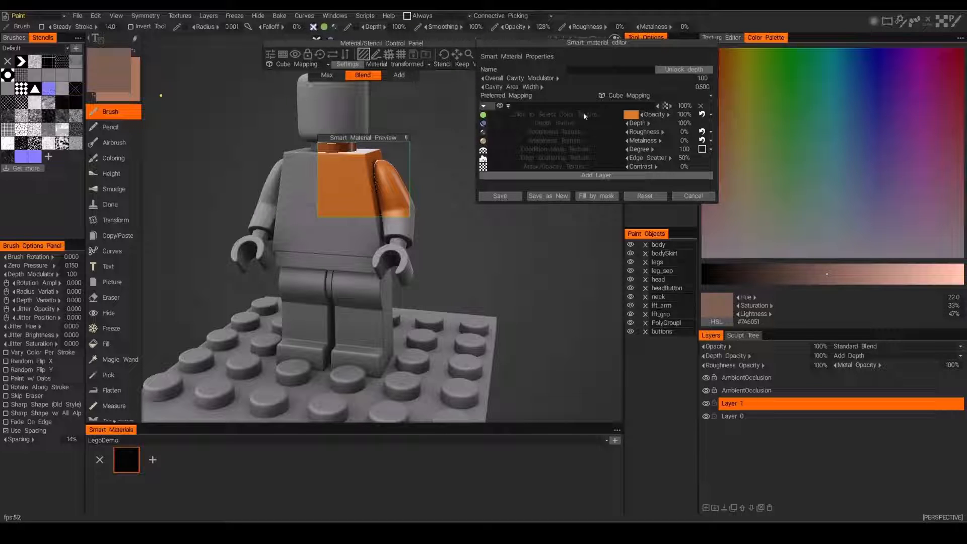
left_click(308, 28)
left_click(313, 27)
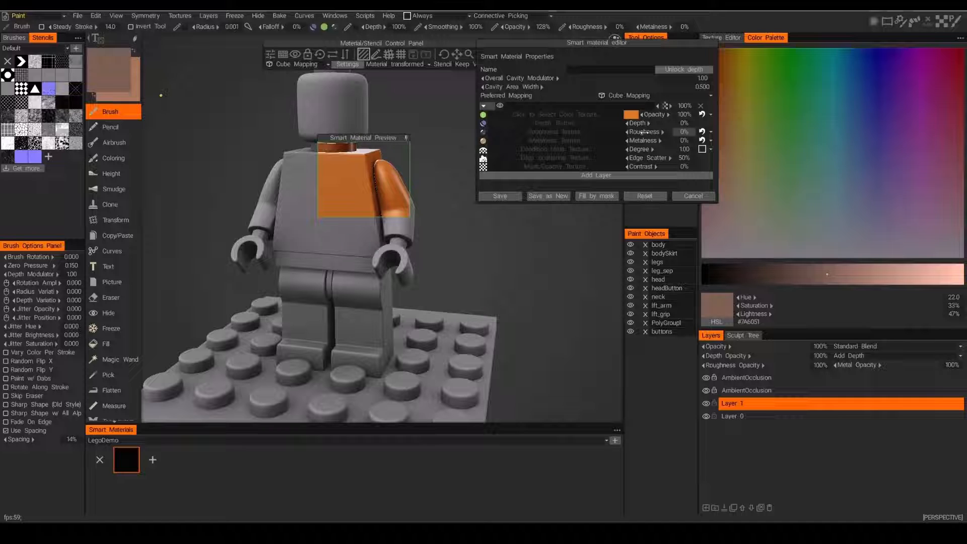
left_click_drag(644, 132, 667, 140)
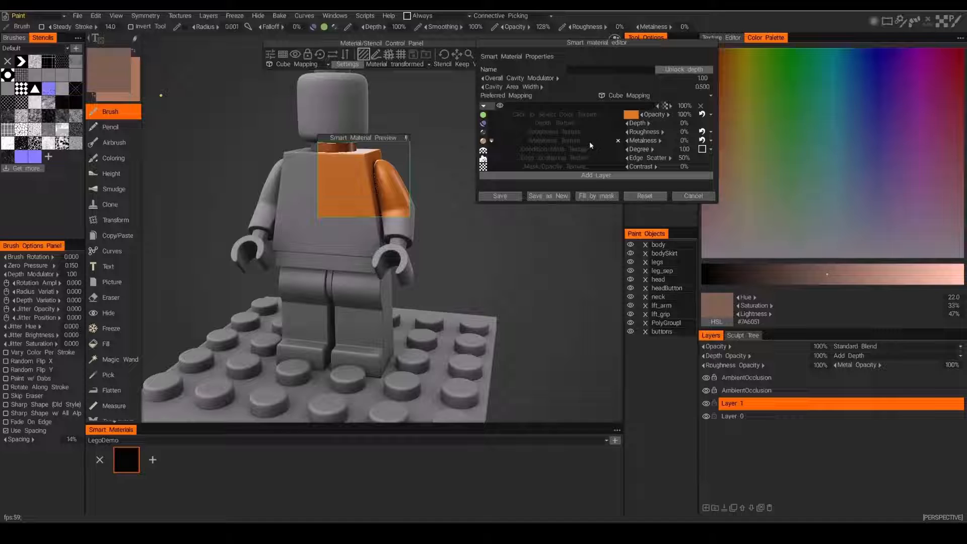
left_click_drag(453, 176, 400, 197)
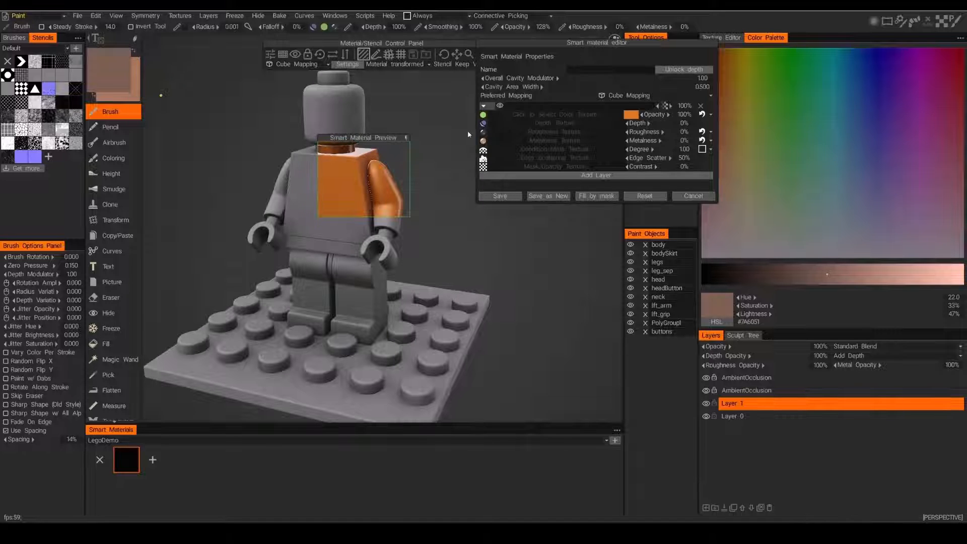
Open the environment maps and try several of the Default panoramas to see the material's reflections under different lighting.
left_click_drag(593, 45, 589, 118)
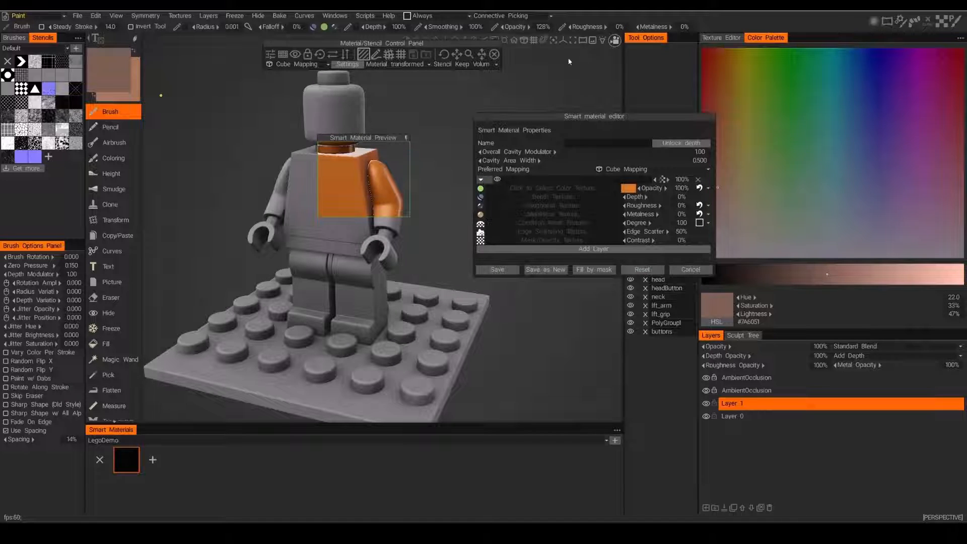
left_click(583, 41)
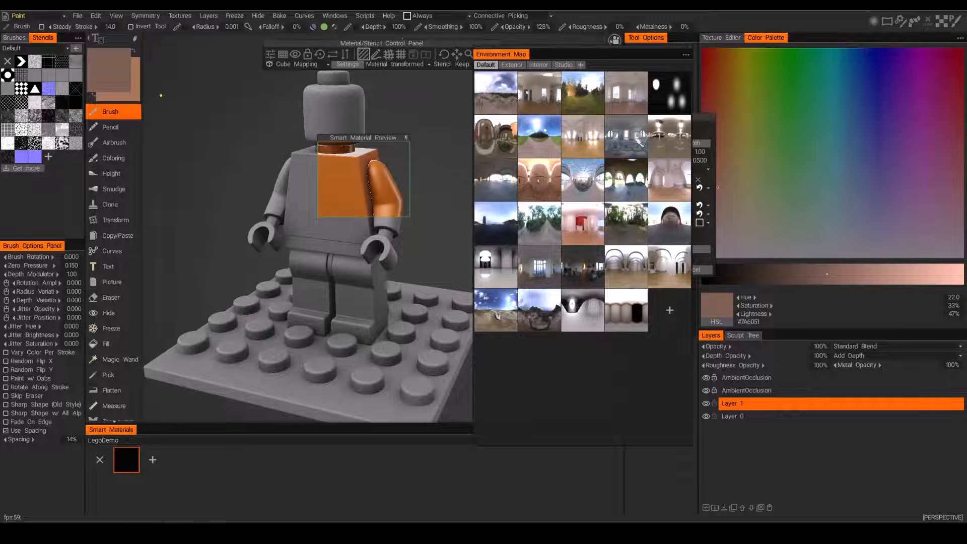
left_click(670, 94)
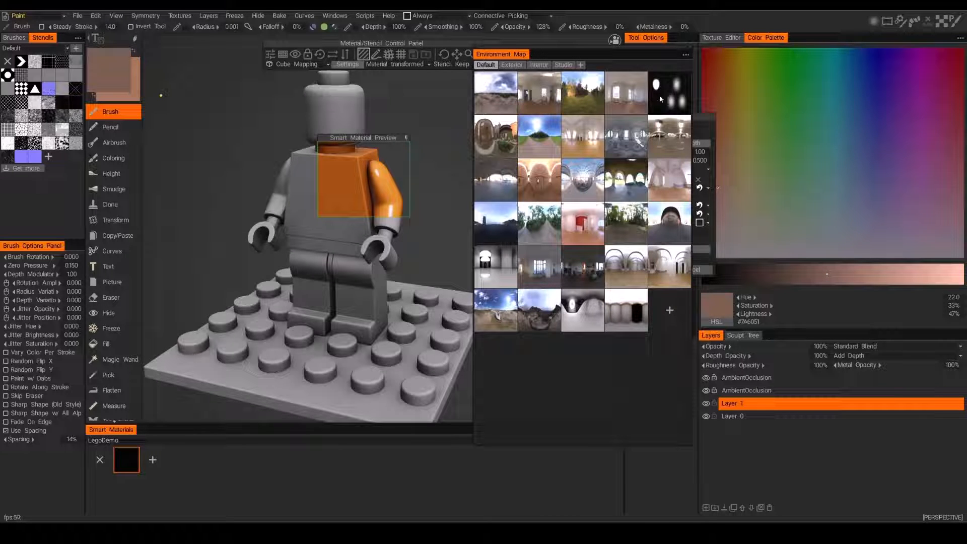
left_click(491, 271)
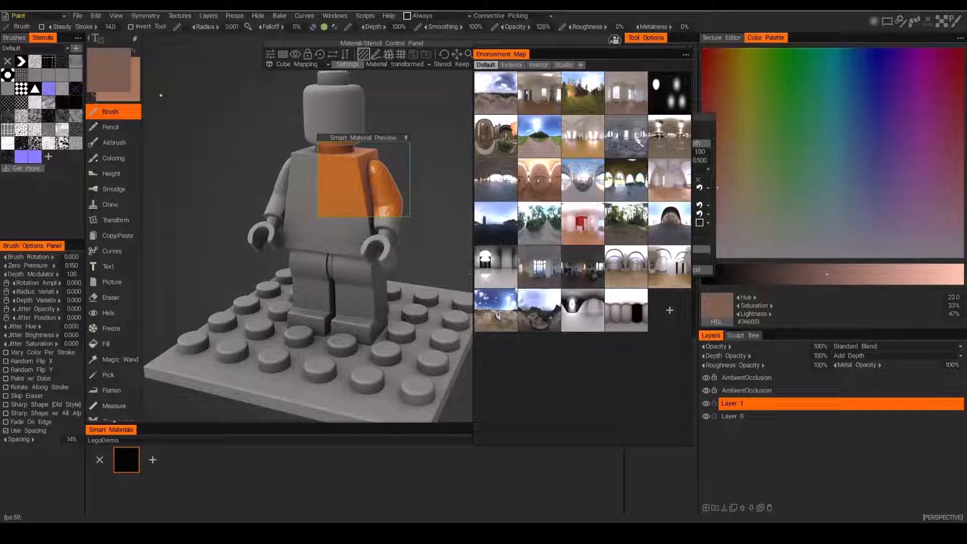
left_click(532, 319)
left_click(583, 271)
left_click(539, 270)
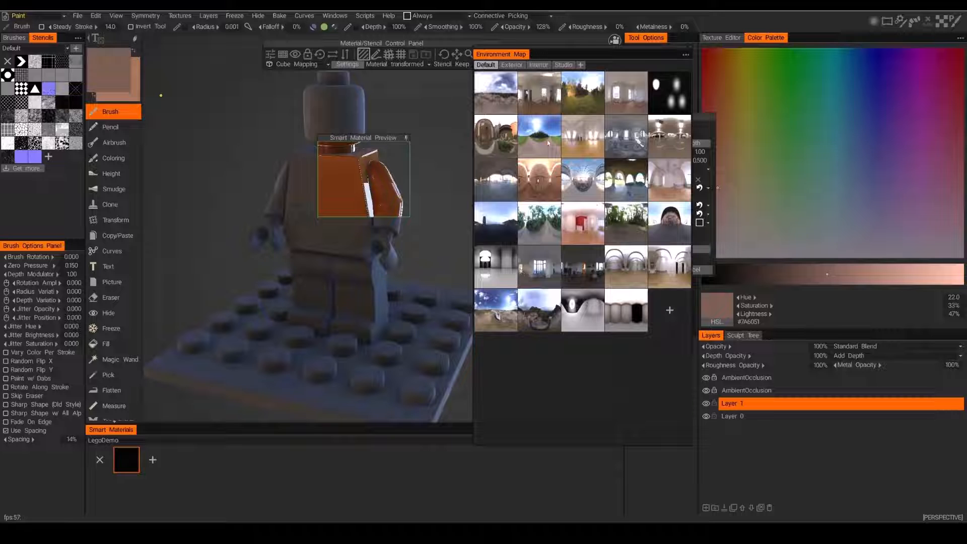
Save the orange smart material into the LegoDemo folder and close its editor.
left_click(563, 66)
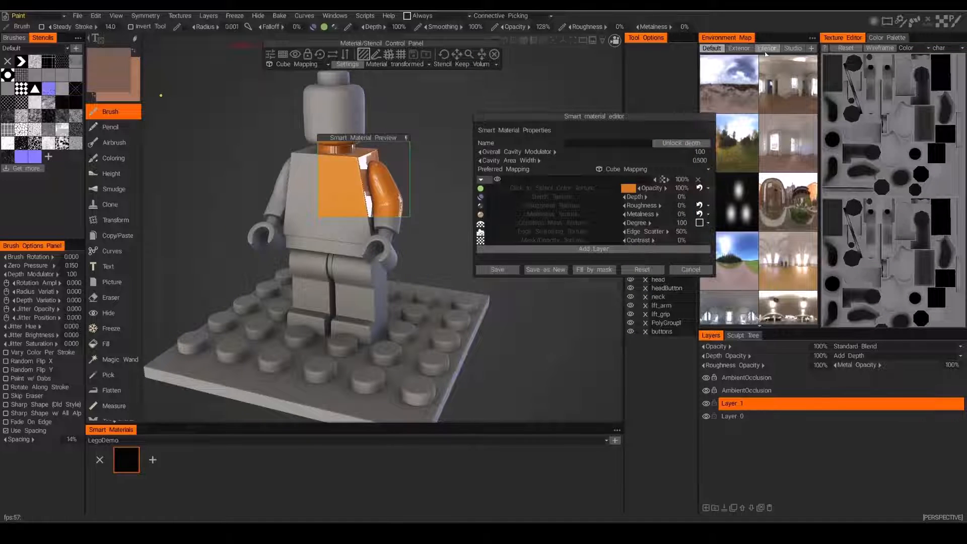
left_click(765, 50)
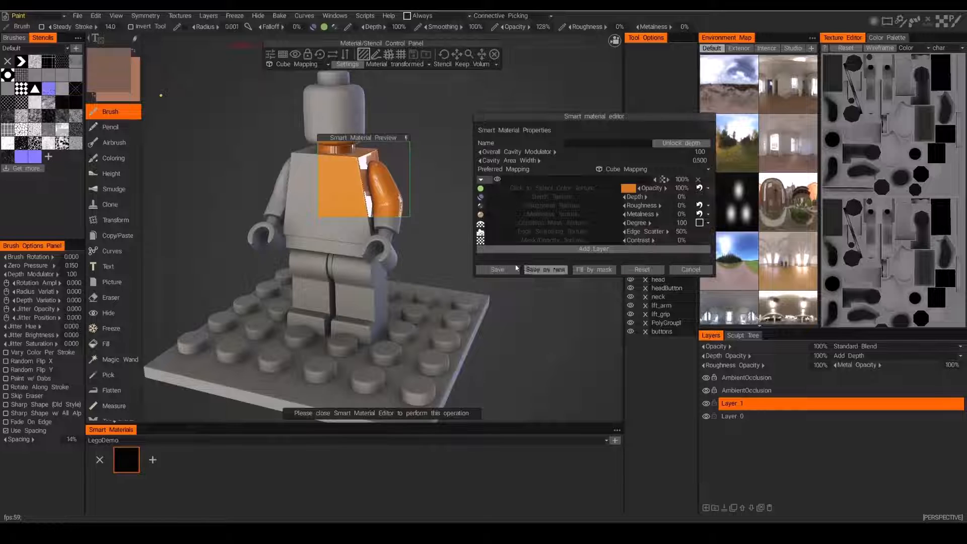
left_click(500, 272)
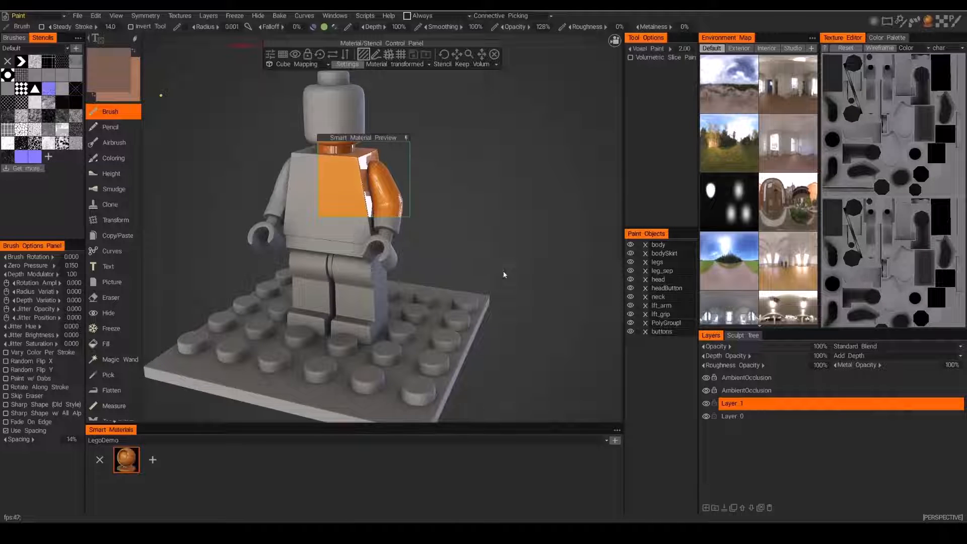
Undock the Environment Map palette and resize it into a wide, multi-column floating window beside the minifigure.
left_click_drag(726, 37, 589, 100)
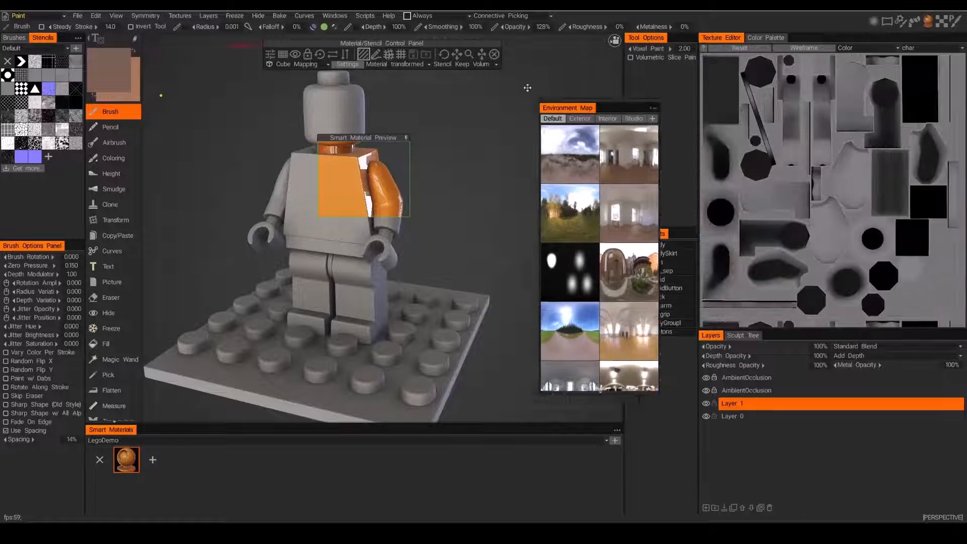
left_click_drag(660, 113, 538, 113)
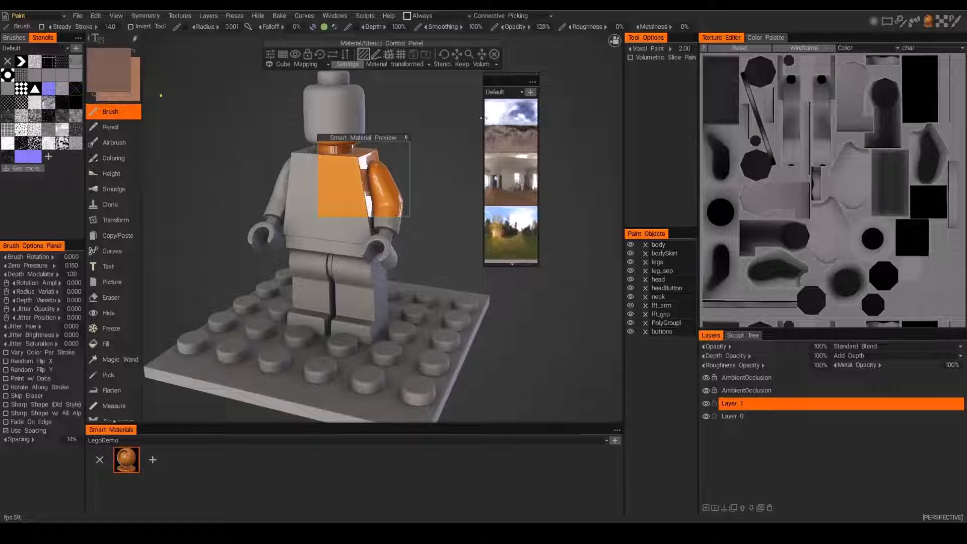
left_click_drag(484, 118, 370, 118)
left_click_drag(411, 78, 500, 85)
Look through the Exterior and Interior environment maps, and try the studio maps in the first two rows on the minifigure.
left_click(497, 97)
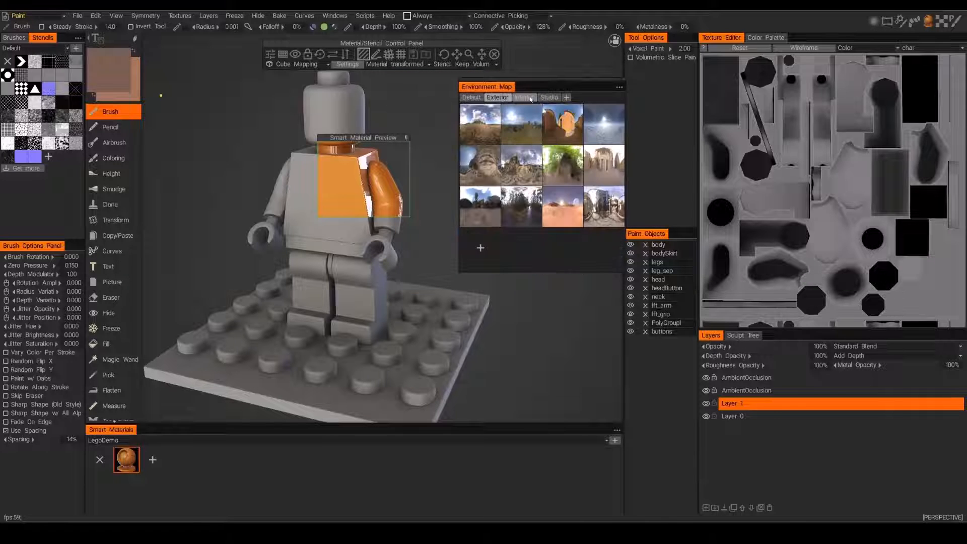
left_click(525, 97)
left_click(549, 98)
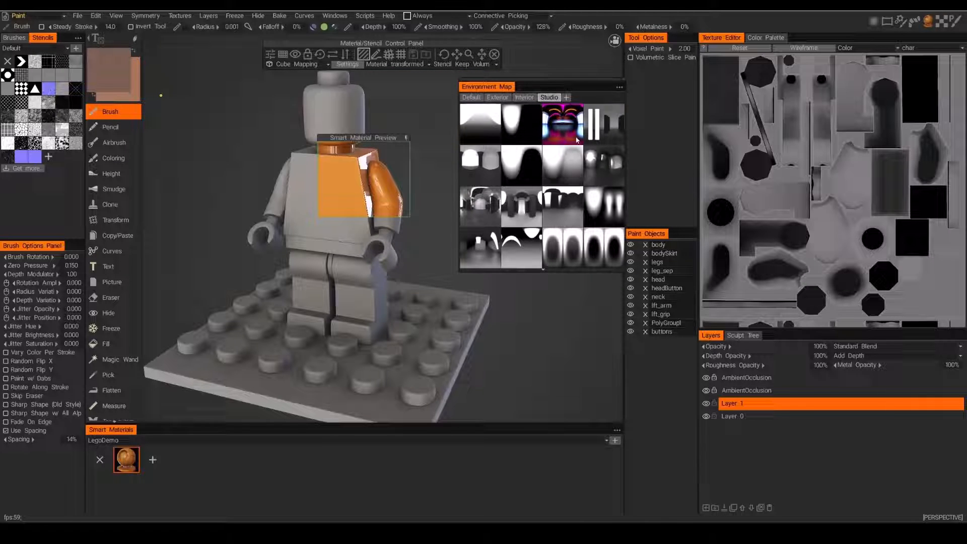
left_click(487, 123)
left_click(521, 128)
left_click(482, 171)
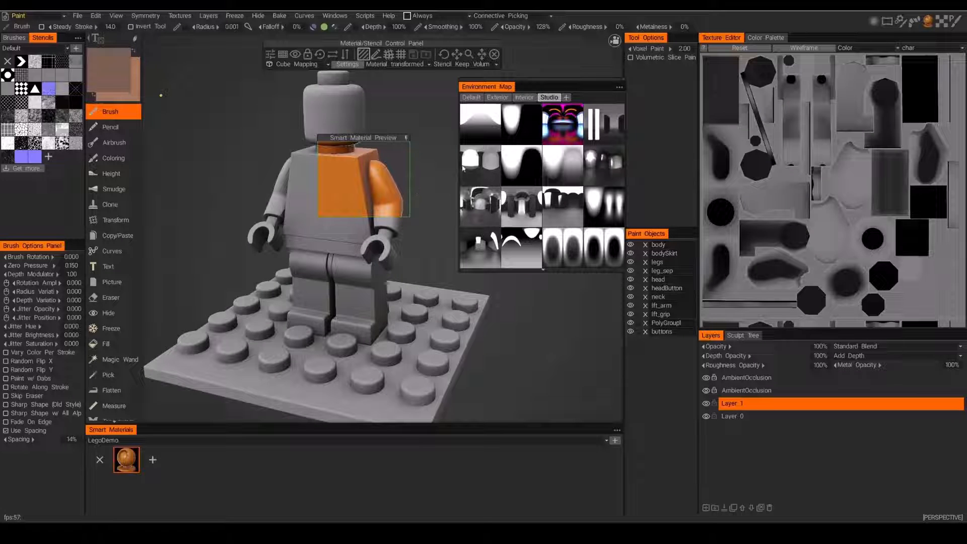
left_click(547, 172)
left_click(560, 187)
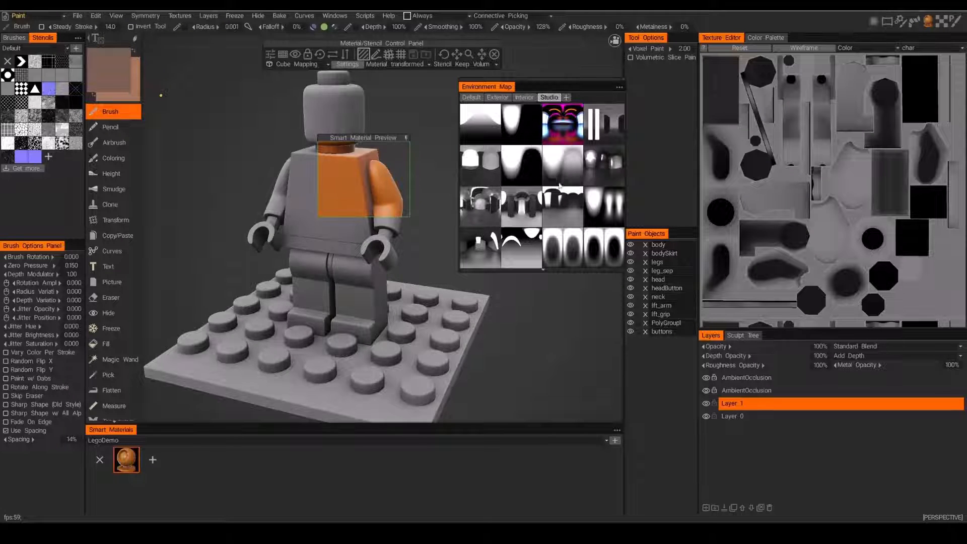
Try the studio environment maps in the lower two rows to compare the orange material's reflections.
left_click(478, 217)
left_click(526, 213)
left_click(572, 217)
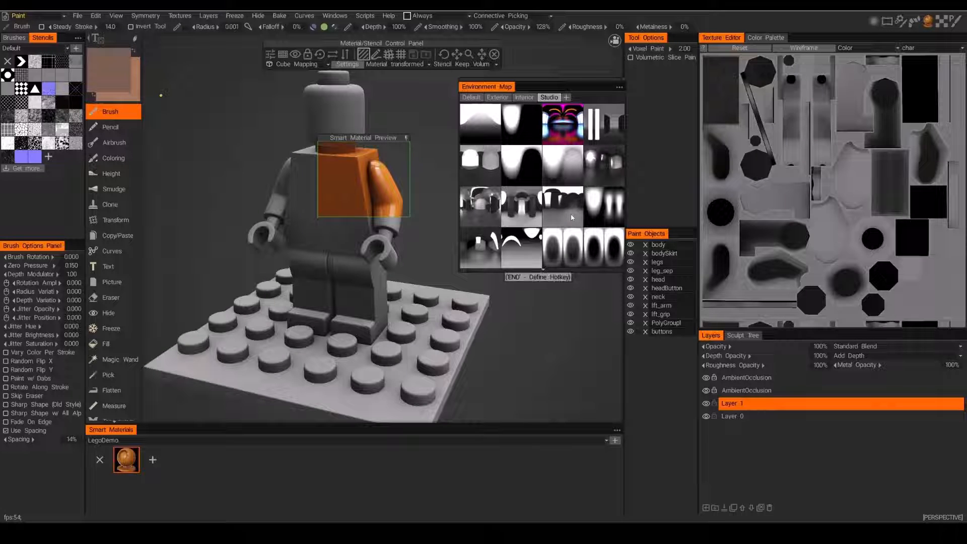
left_click(602, 207)
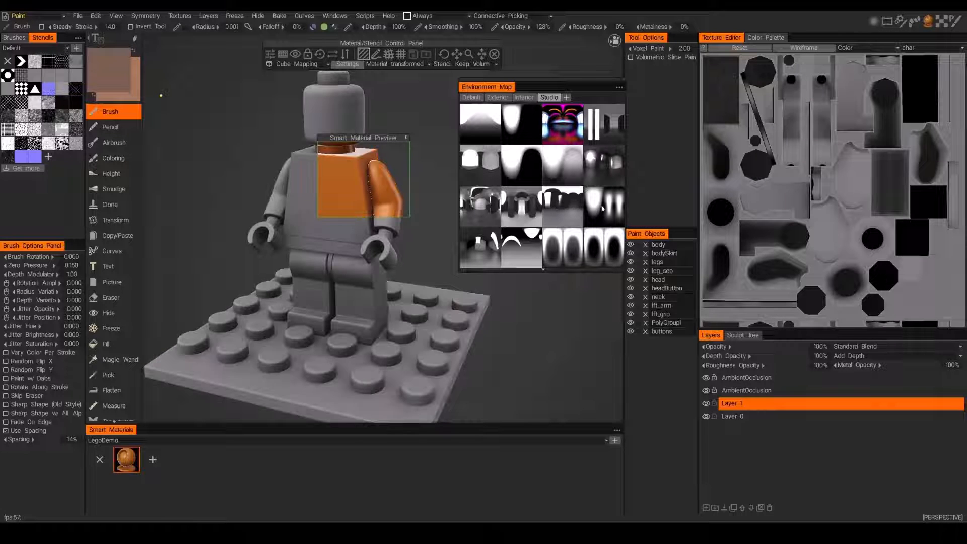
left_click(517, 260)
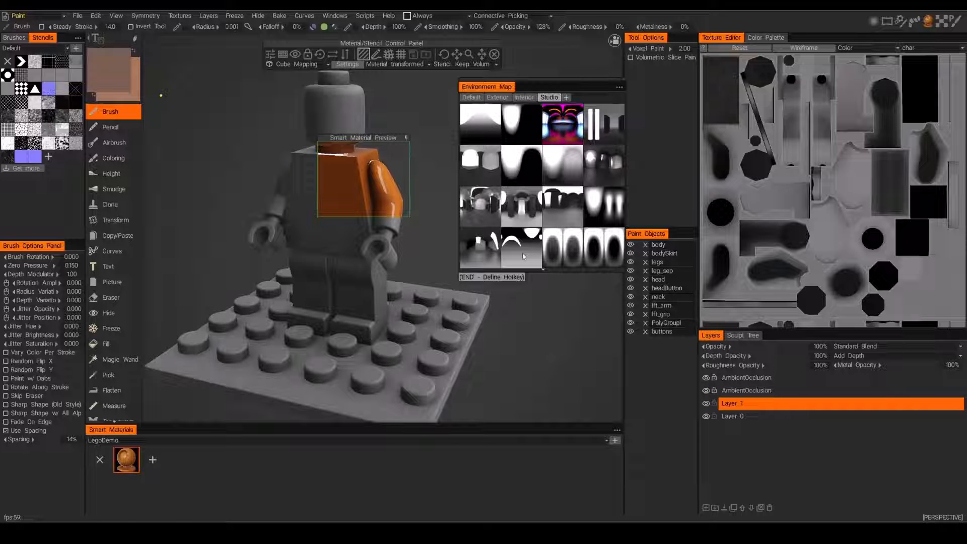
left_click(523, 254)
left_click(560, 255)
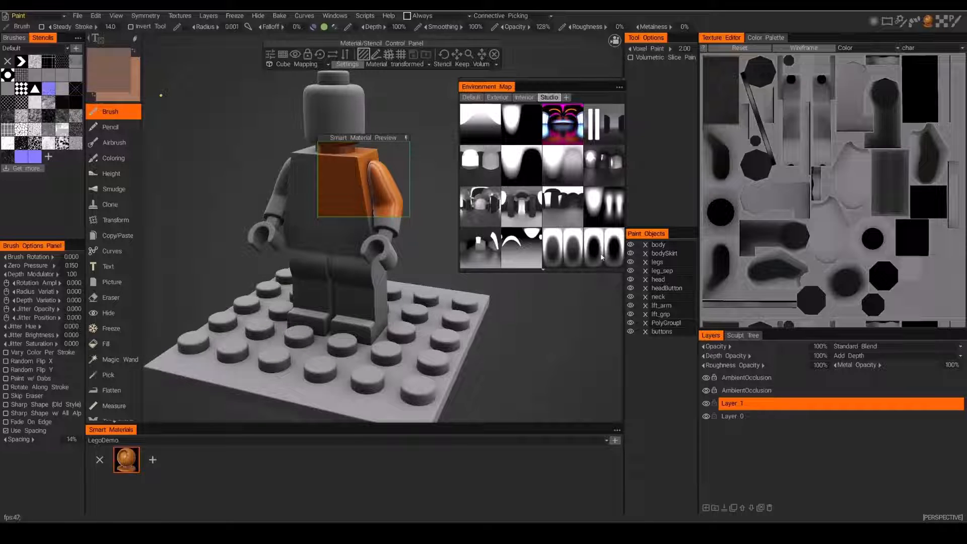
Compare the third-row studio environment maps again and light the scene with the third one in that row.
left_click(529, 214)
left_click(478, 211)
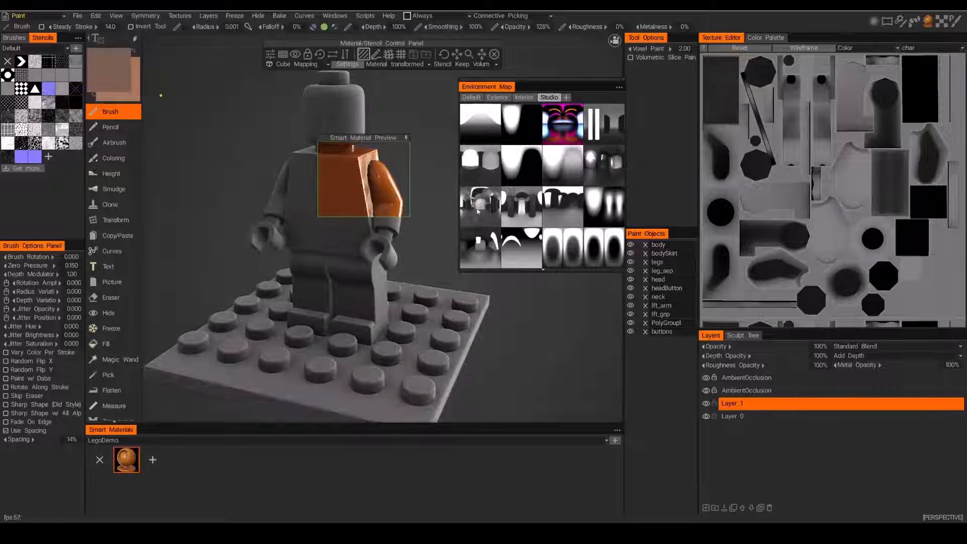
left_click(568, 211)
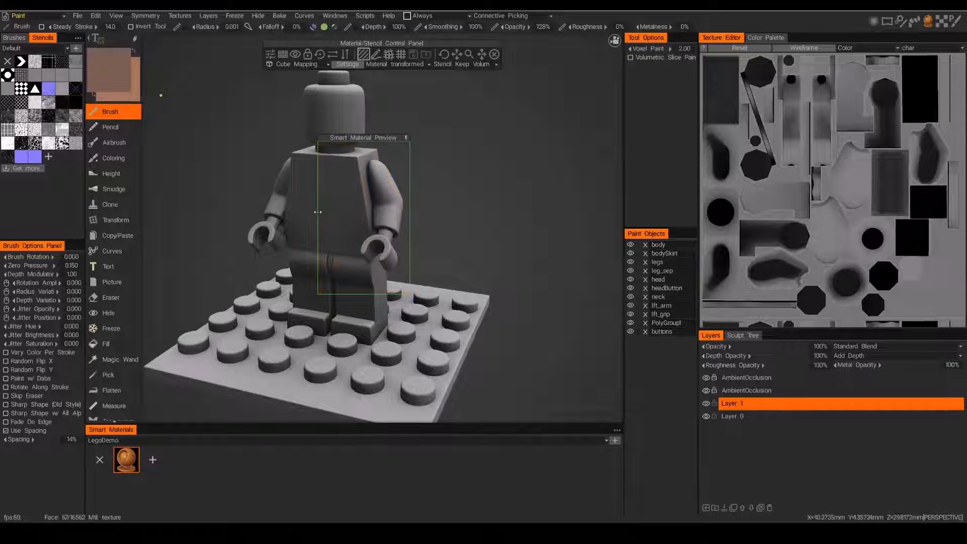
Widen the Smart Material Preview frame to cover the minifigure's whole torso and both arms.
left_click_drag(319, 212, 244, 215)
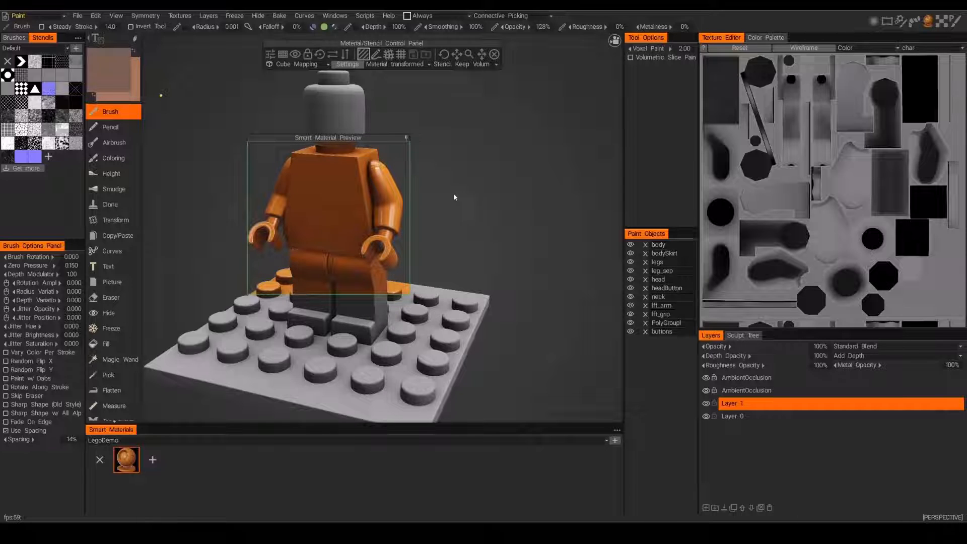
left_click_drag(476, 188, 487, 191)
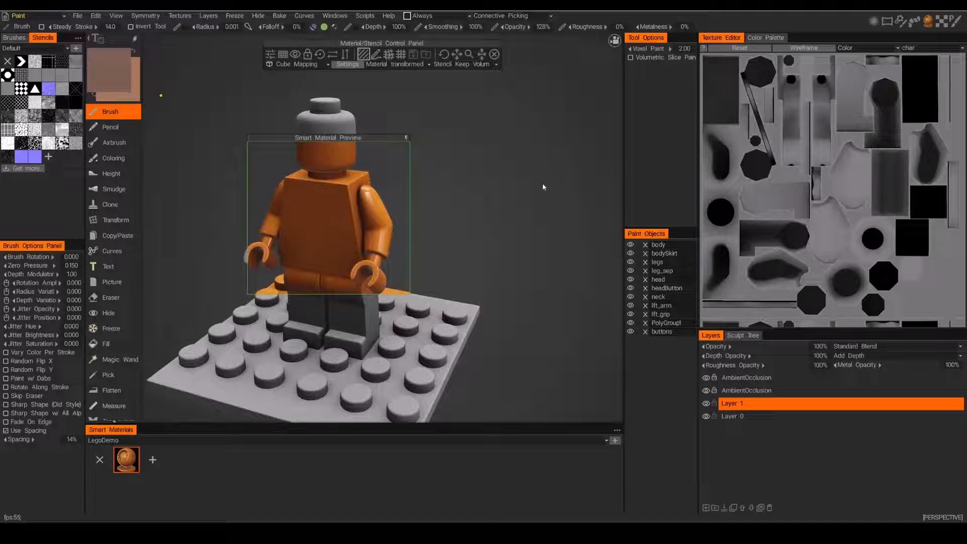
Set the orange smart material's roughness to 19% and save it.
double_click(126, 459)
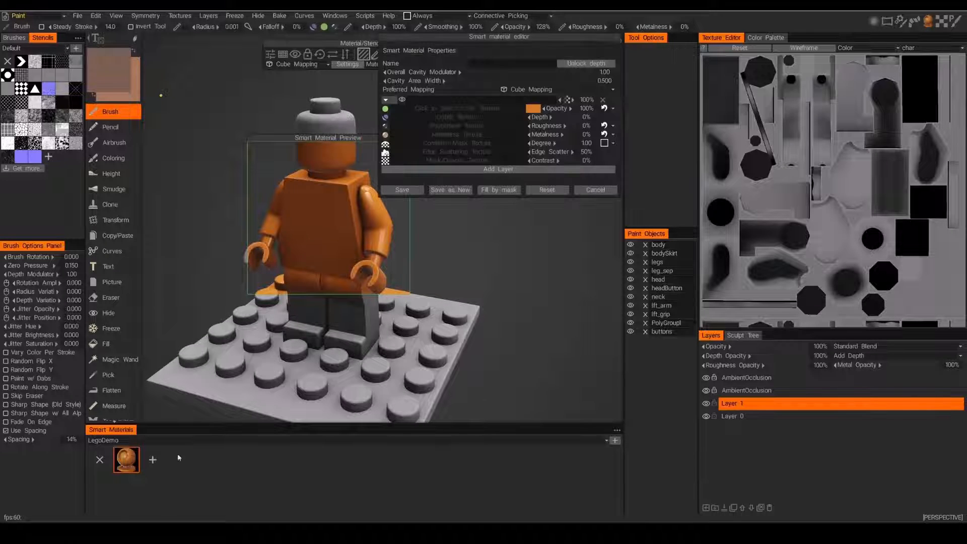
left_click_drag(509, 33, 545, 43)
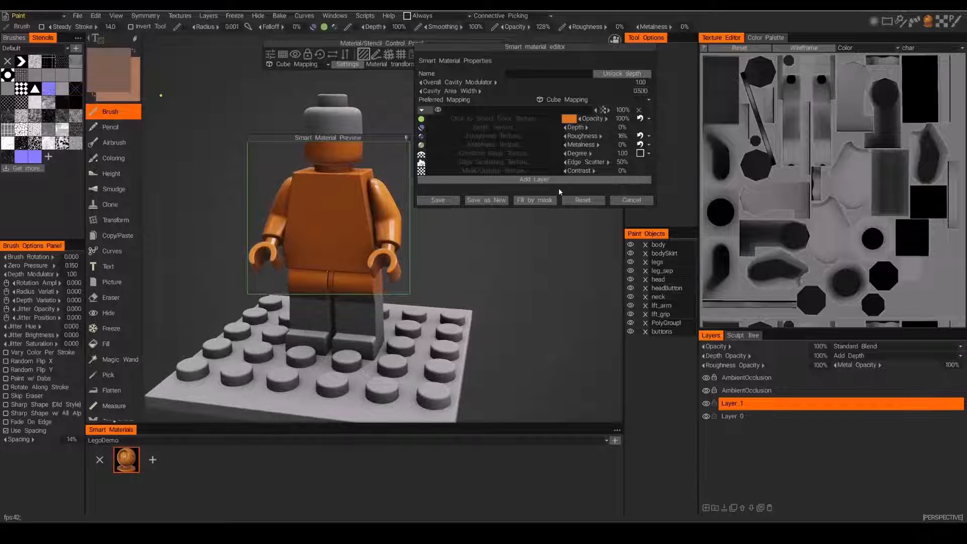
left_click(625, 140)
type("19")
key("Return")
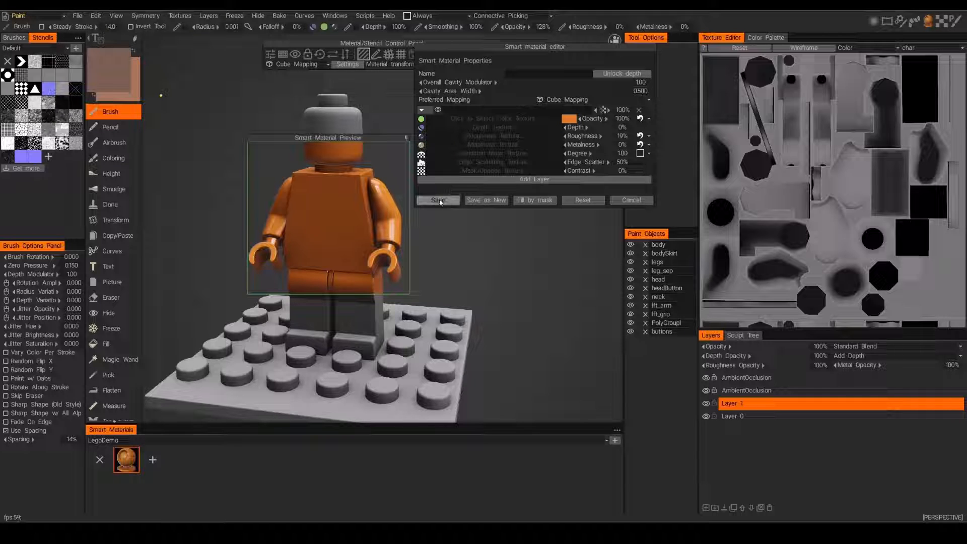
left_click(439, 200)
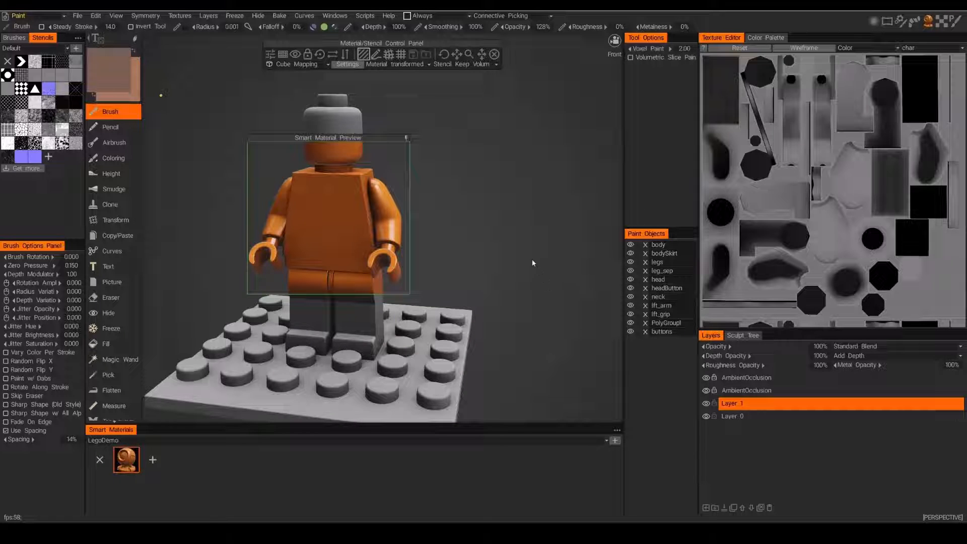
Visit the reference image board, return to 3DCoat, and paste the copied minifigure texture into the Color Palette as its picking image.
key("alt+Tab")
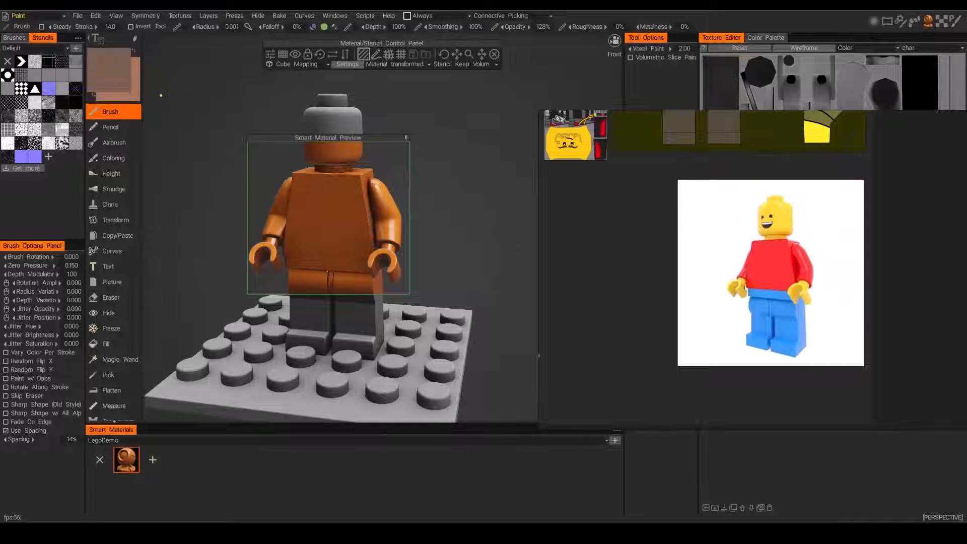
key("alt+Tab")
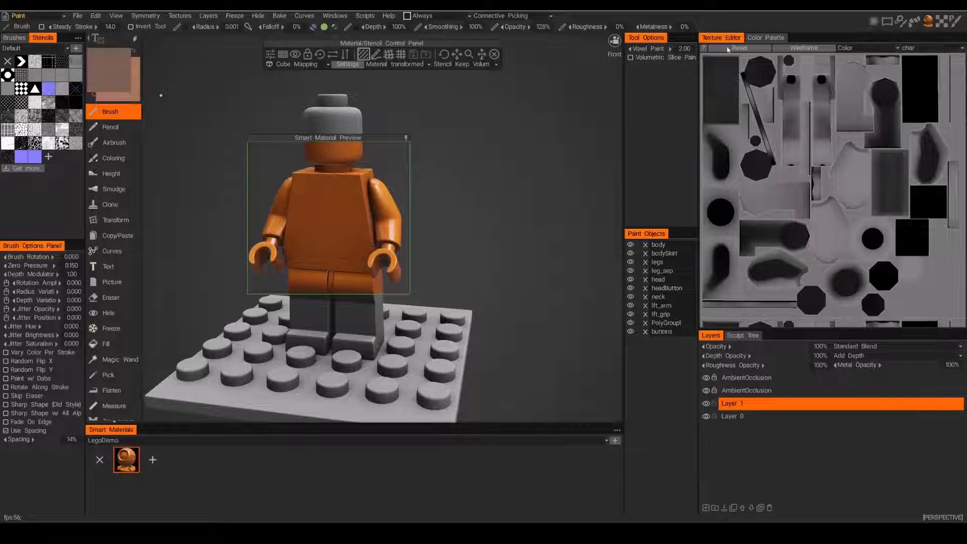
left_click(766, 37)
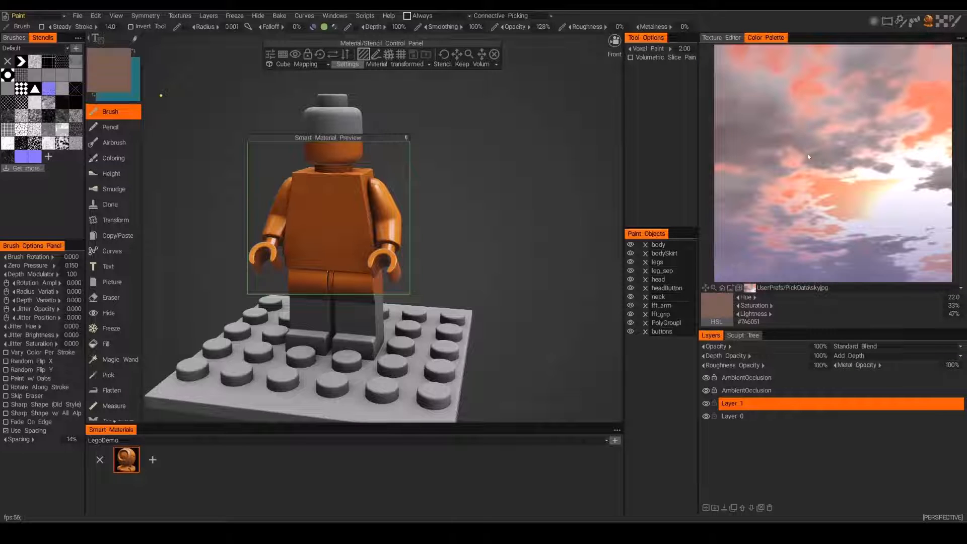
right_click(808, 157)
left_click(739, 288)
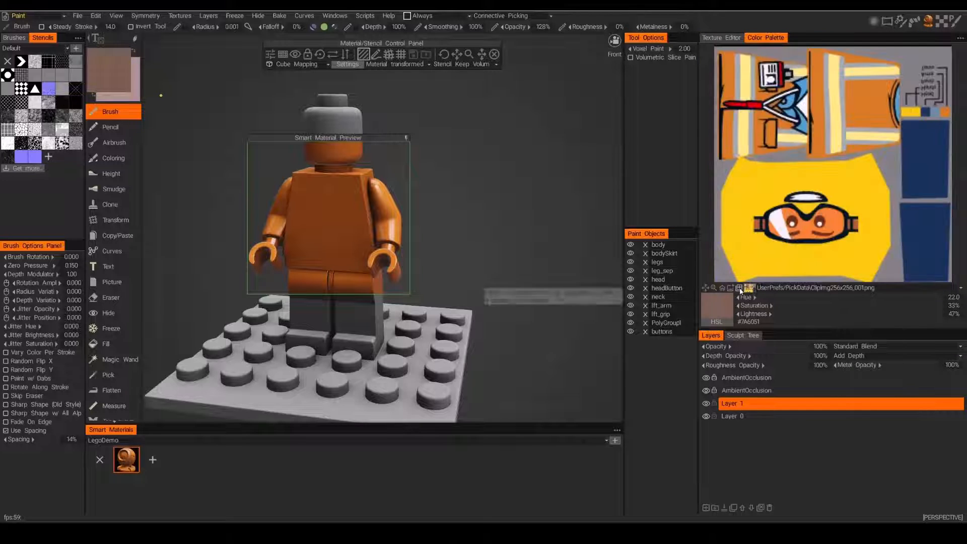
Pick the yellow #F9C80A from the face area of the reference texture as the paint colour.
left_click_drag(520, 196, 490, 190, "alt")
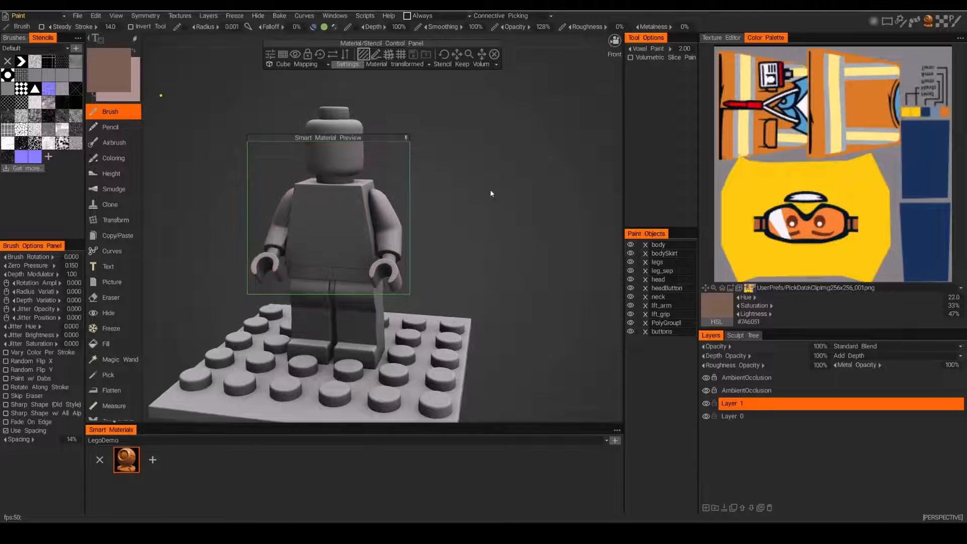
middle_click_drag(491, 190, 488, 226, "alt")
left_click(773, 185)
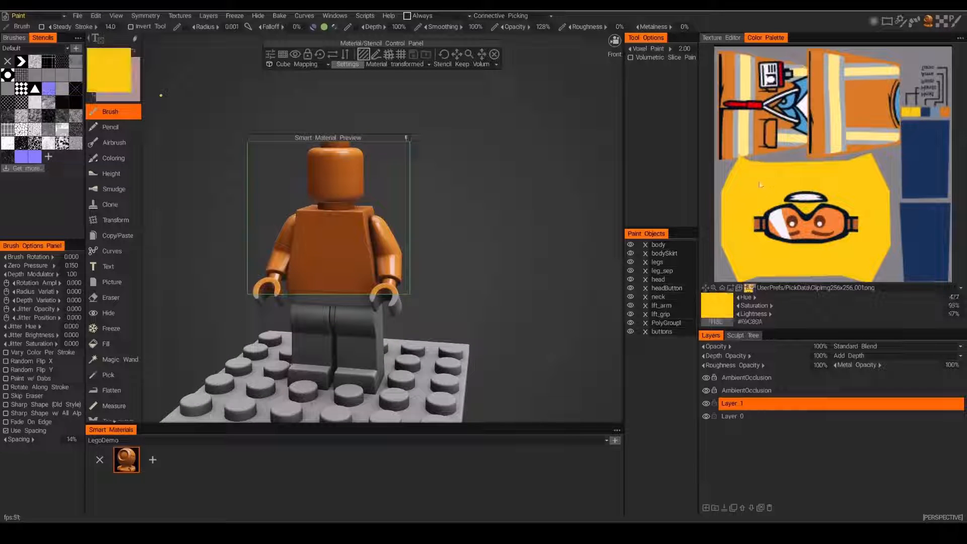
Create a new smart material in the LegoDemo folder with the yellow #F9C80A from the reference texture as its colour.
left_click(152, 459)
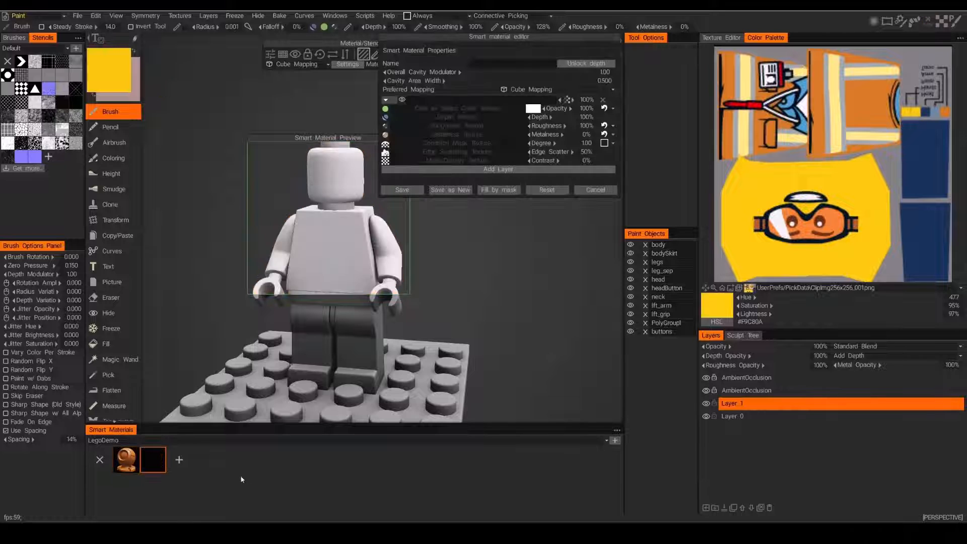
left_click(533, 109)
left_click(398, 220)
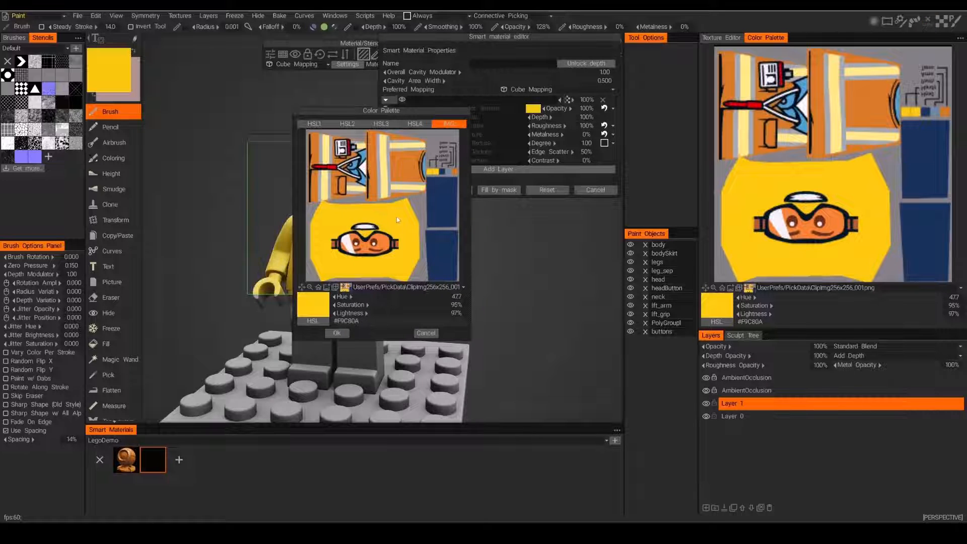
left_click_drag(413, 108, 617, 190)
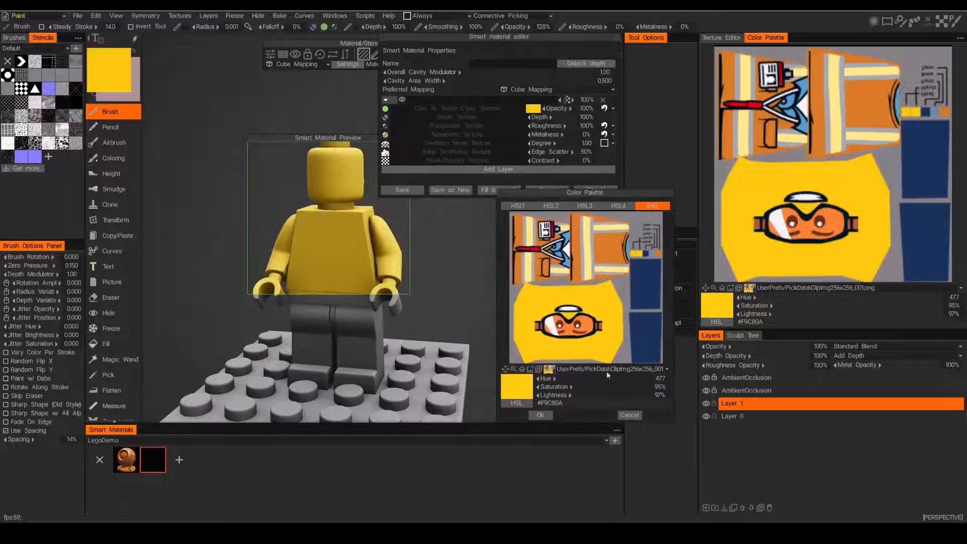
left_click(541, 415)
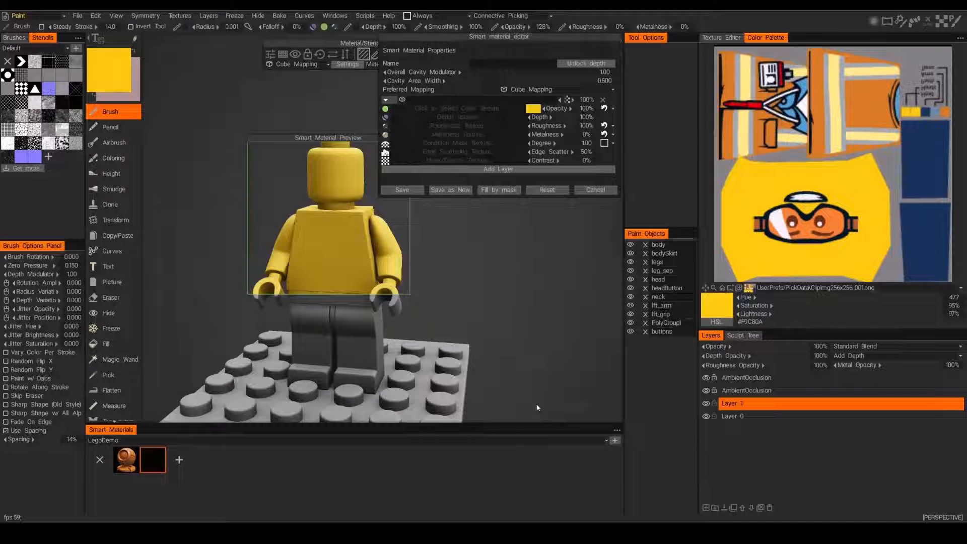
Set the new yellow material's depth to 0% and its roughness to 19%.
left_click_drag(586, 116, 566, 118)
left_click(586, 125)
type("19")
key("Return")
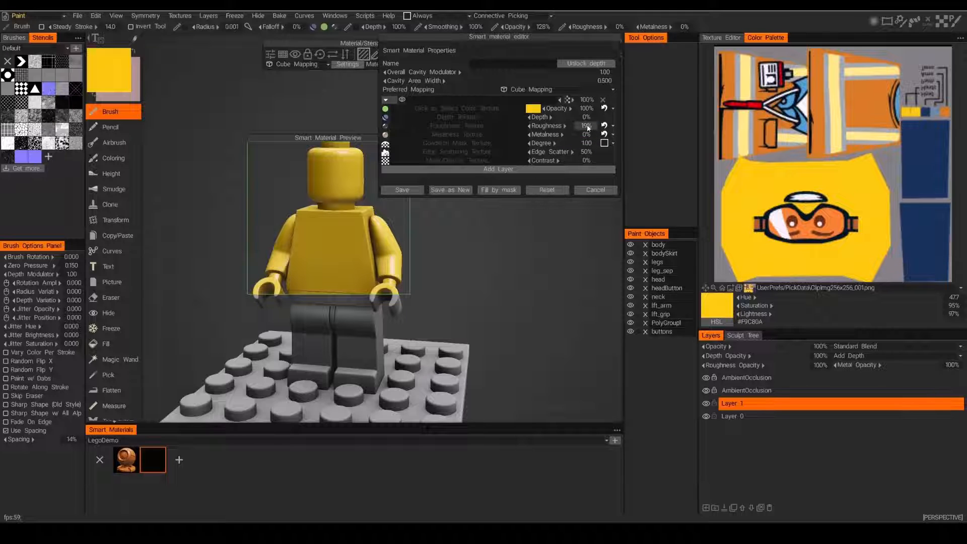
left_click(587, 126)
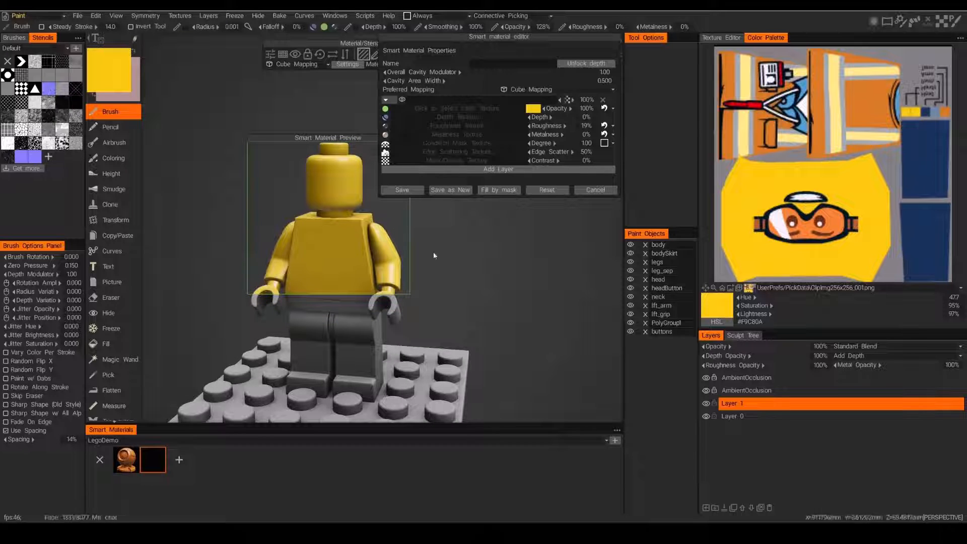
Name the new smart material "yellow" and save it.
left_click(498, 63)
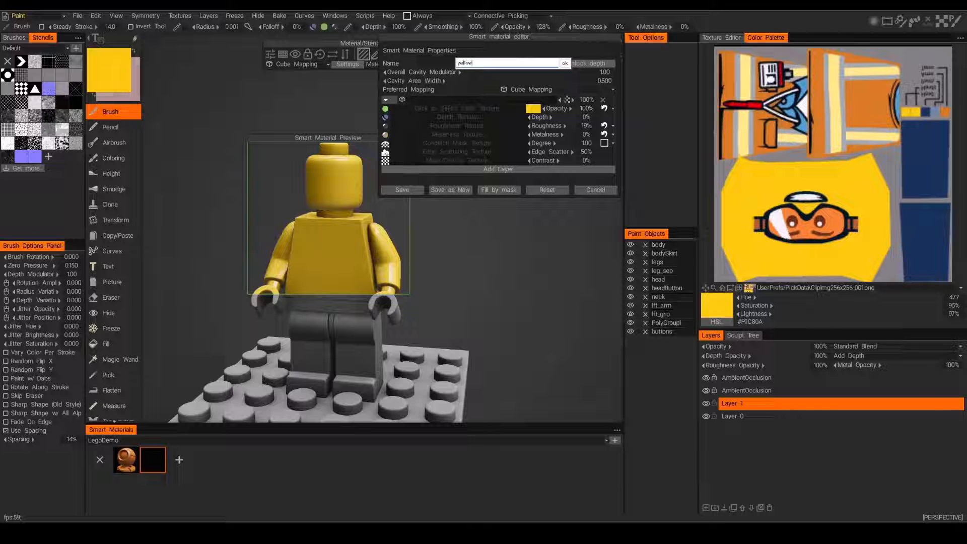
type("yellow")
key("Return")
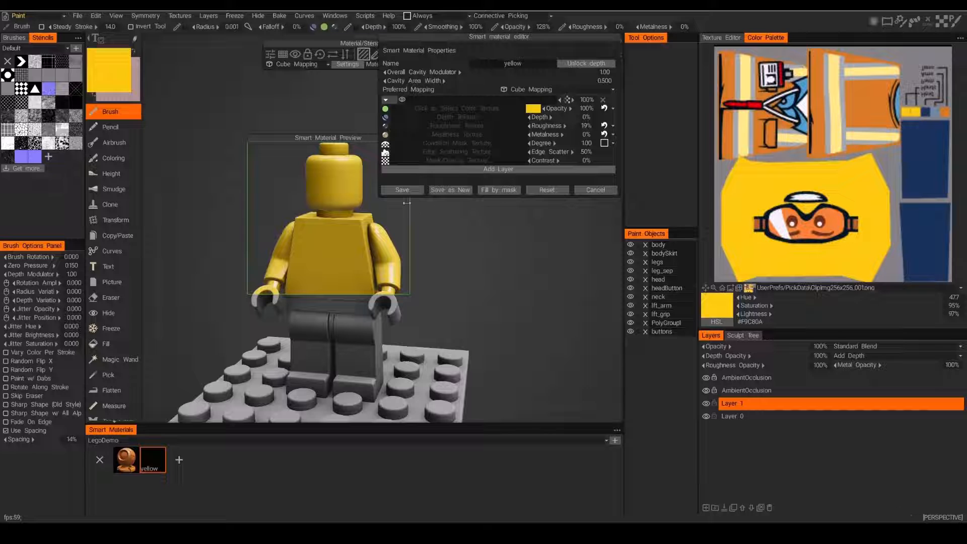
left_click(402, 190)
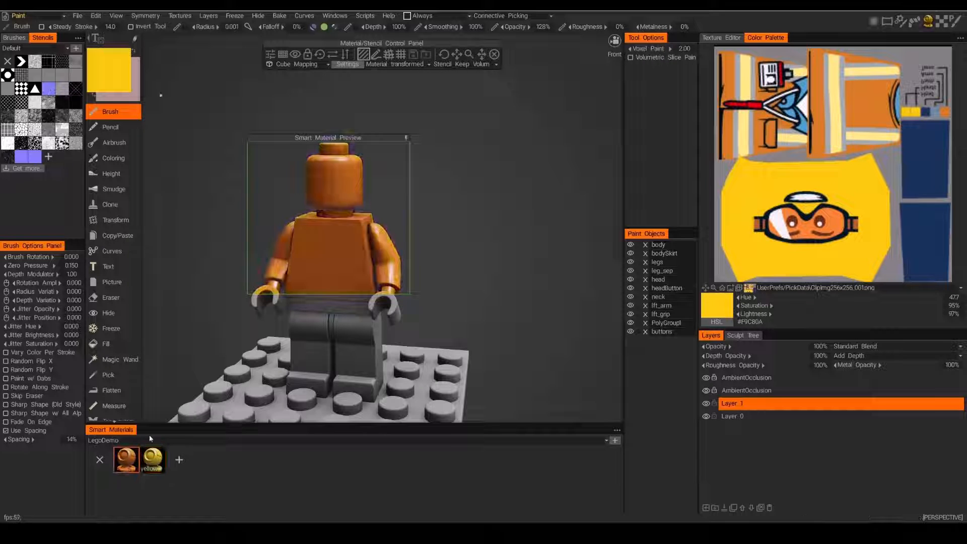
Reopen the unnamed orange smart material, name it "orange", and save it.
double_click(127, 457)
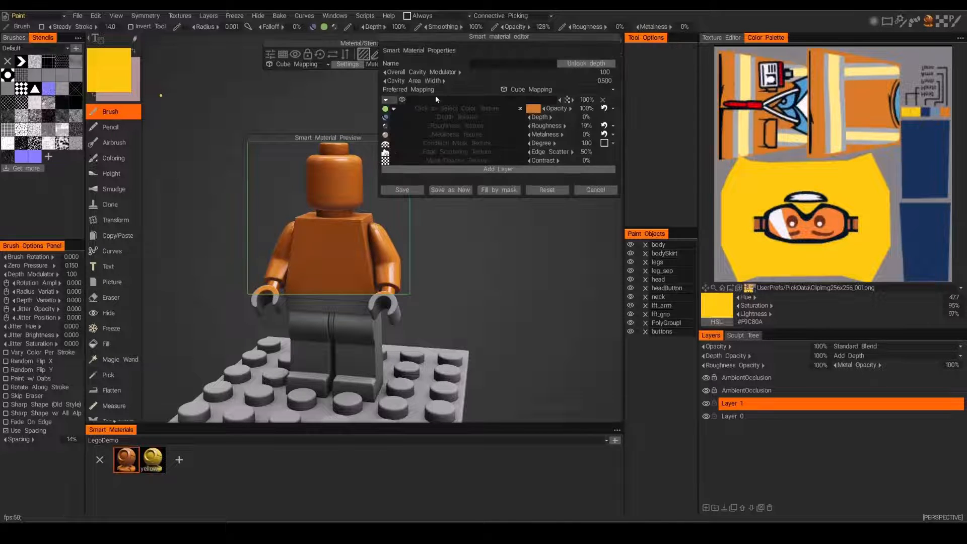
left_click(497, 64)
type("ora")
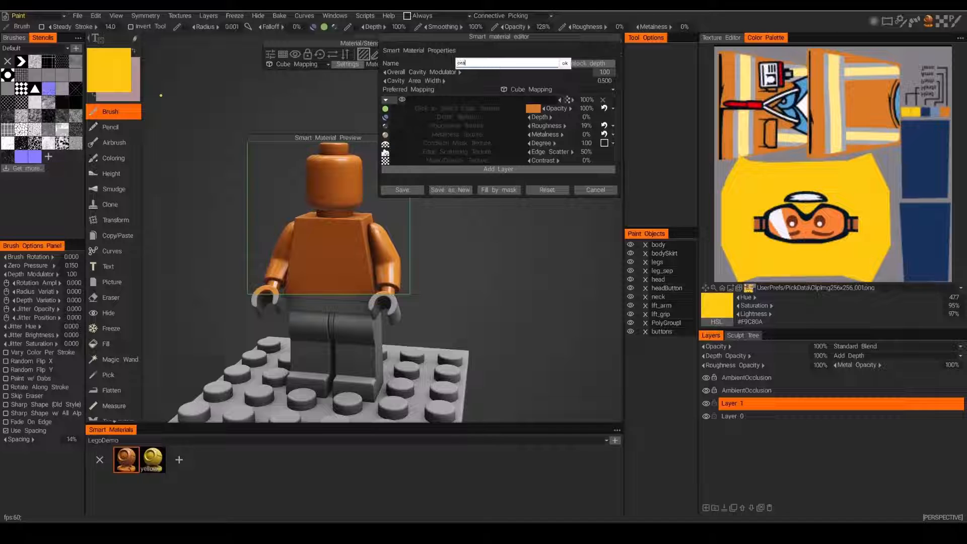
type("nge")
key("Return")
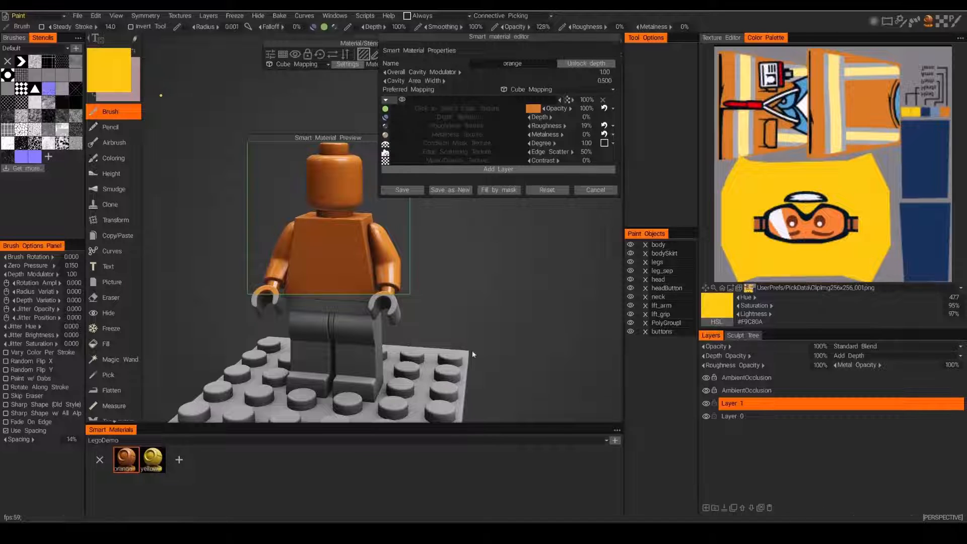
left_click(402, 189)
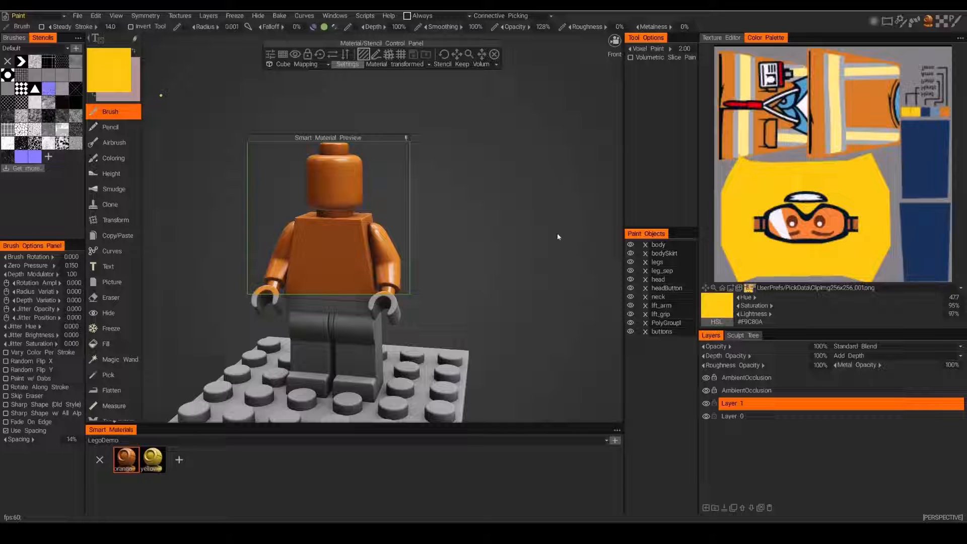
Duplicate the orange smart material and set the copy's colour to the dark blue #18325A from the reference texture.
left_click_drag(492, 243, 487, 234)
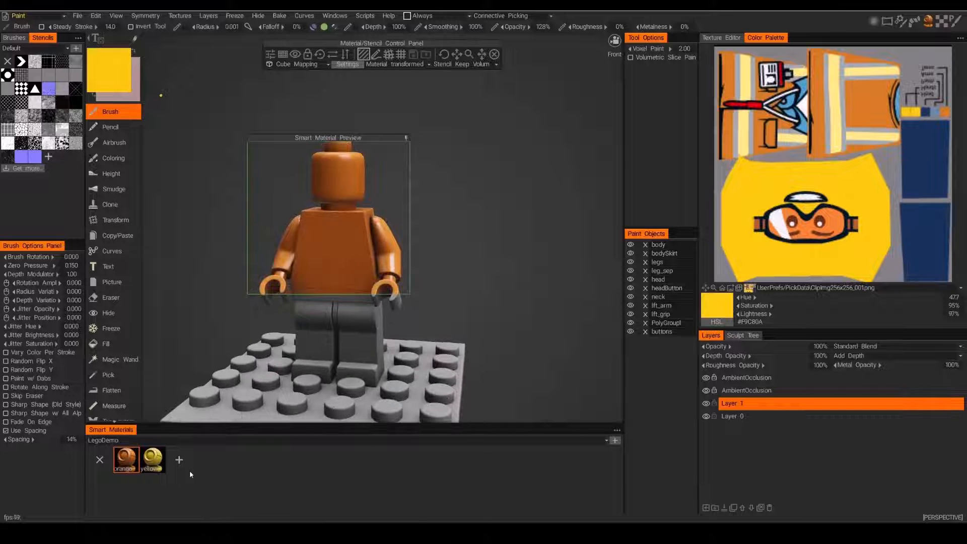
right_click(124, 459)
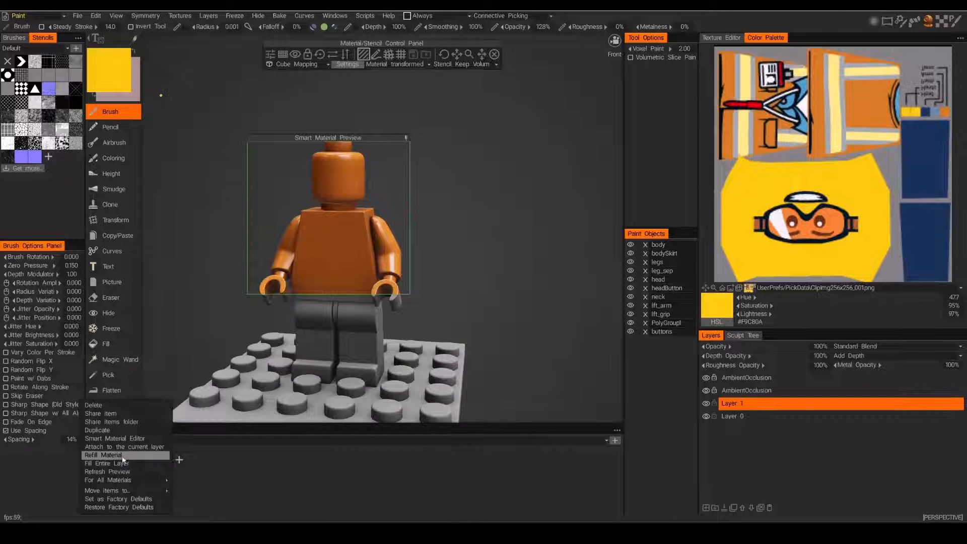
left_click(113, 430)
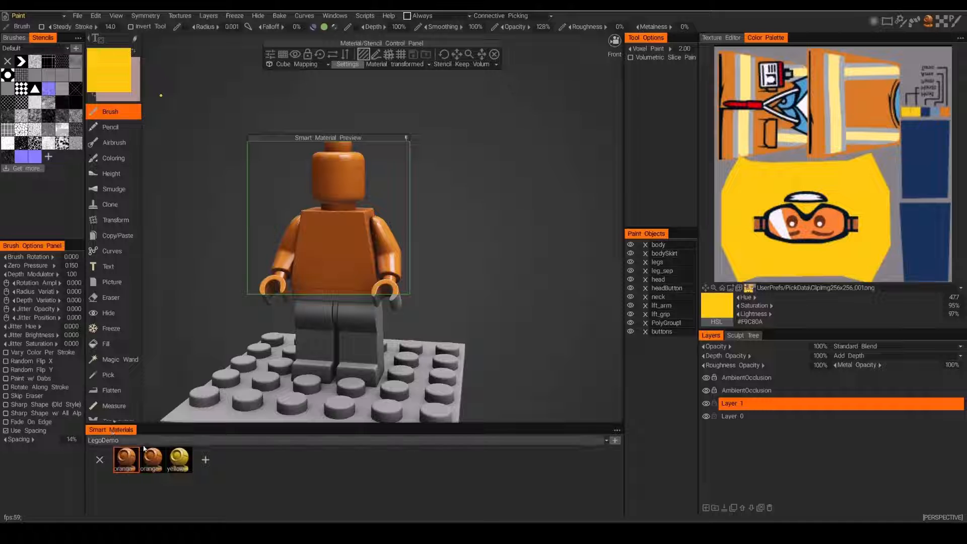
double_click(156, 463)
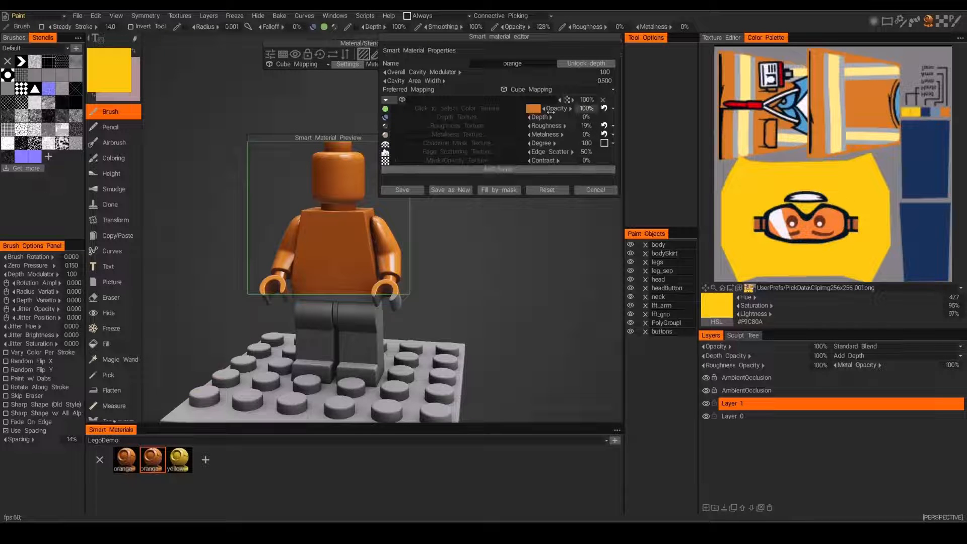
left_click(533, 109)
left_click(446, 205)
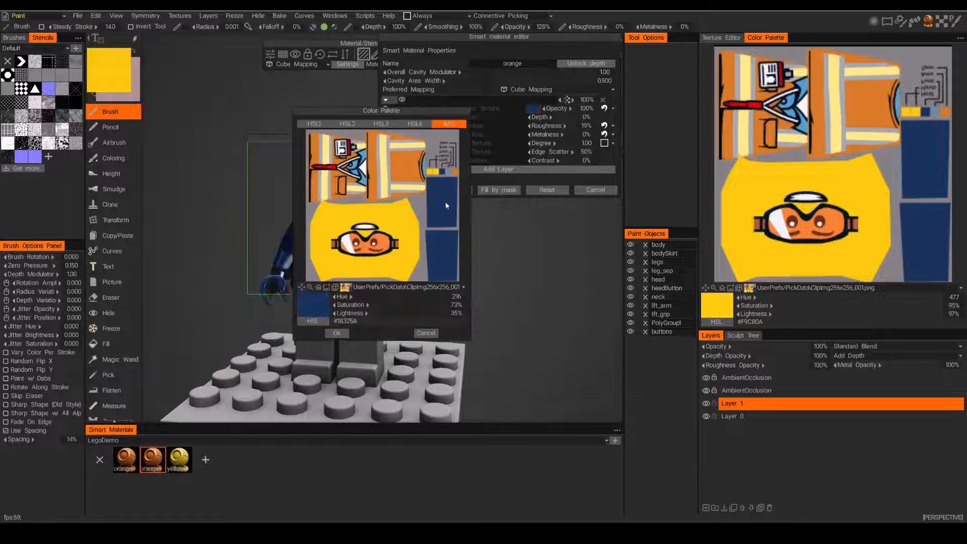
left_click(337, 333)
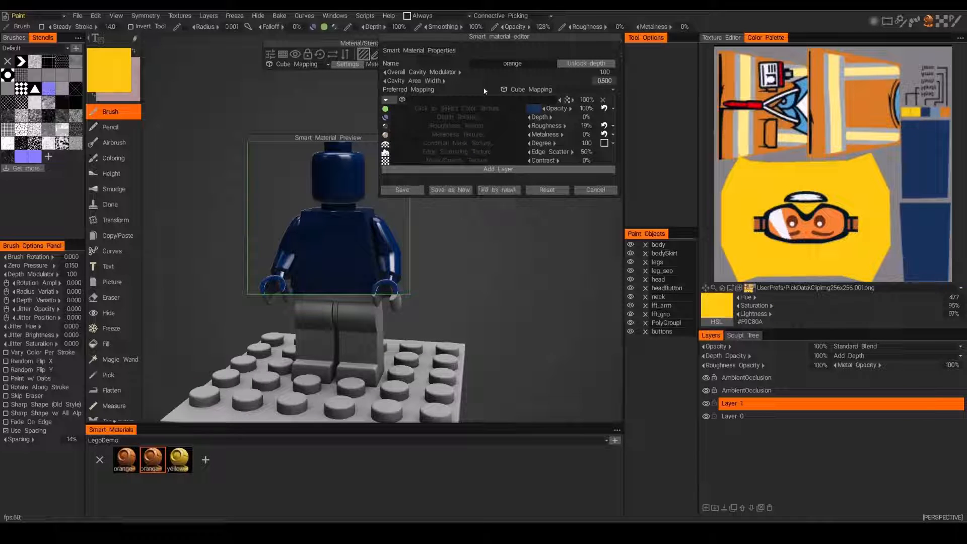
Rename the duplicated smart material "blue" and save it.
left_click(499, 63)
type("b")
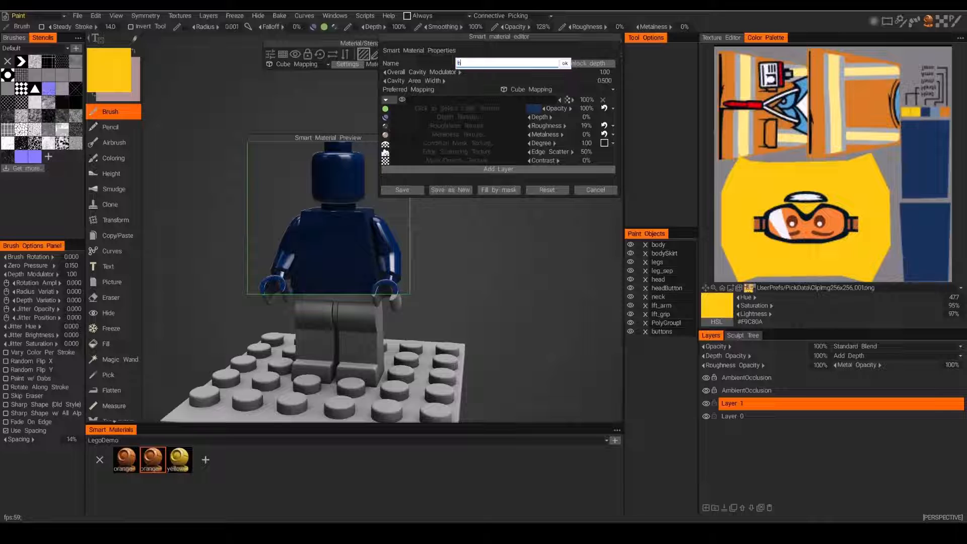
type("lue")
key("Return")
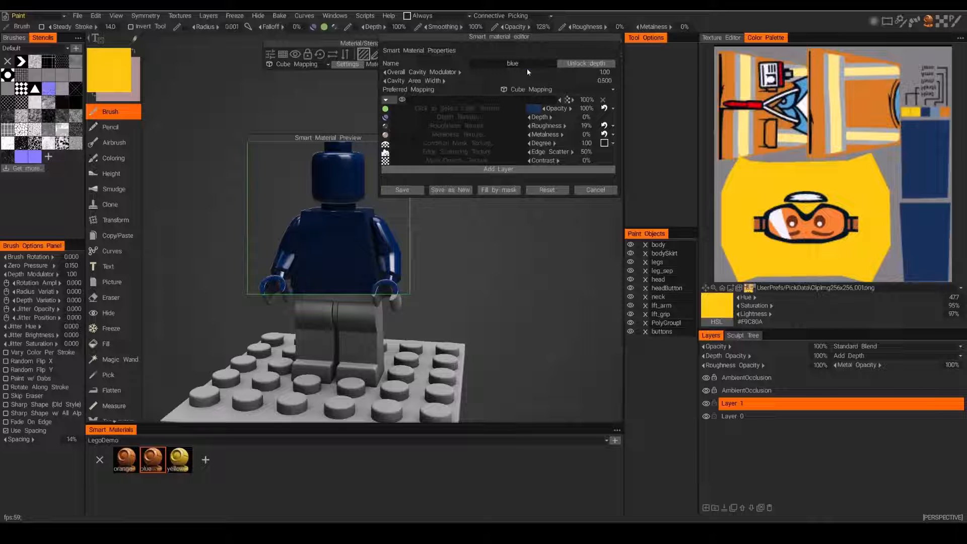
left_click(403, 190)
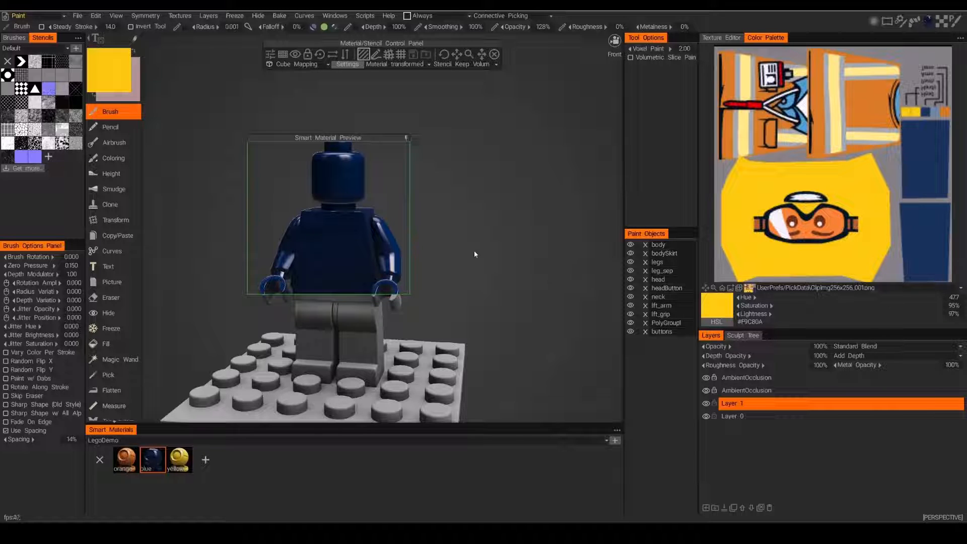
Collapse the smart material preview clear of the figure and fill the head, its top stud and the neck with the yellow material.
left_click(406, 137)
left_click_drag(382, 138, 494, 99)
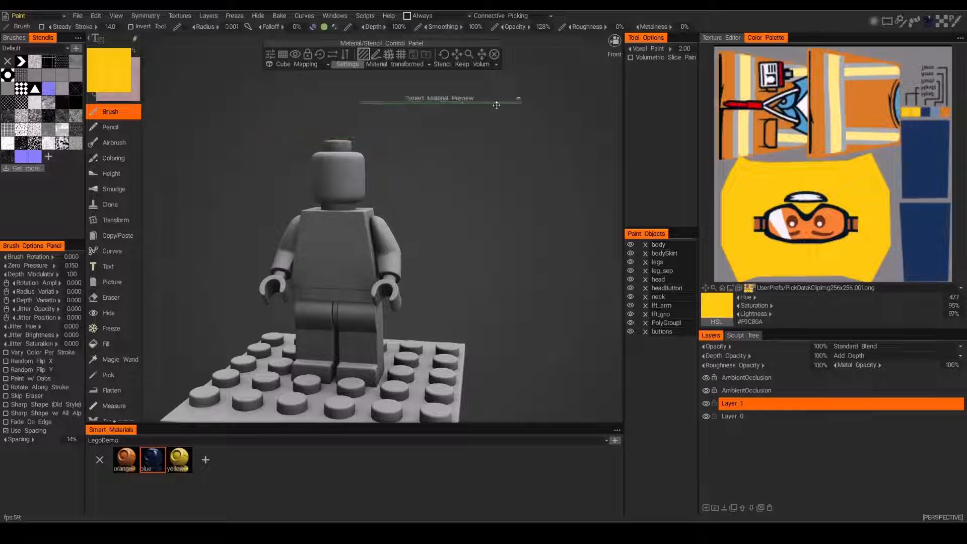
left_click(179, 459)
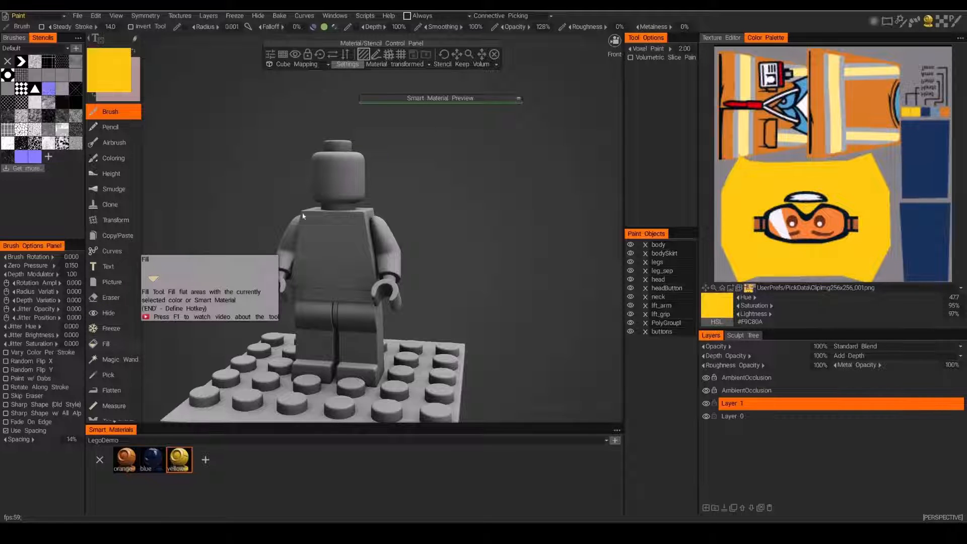
left_click(110, 344)
left_click_drag(479, 207, 464, 216)
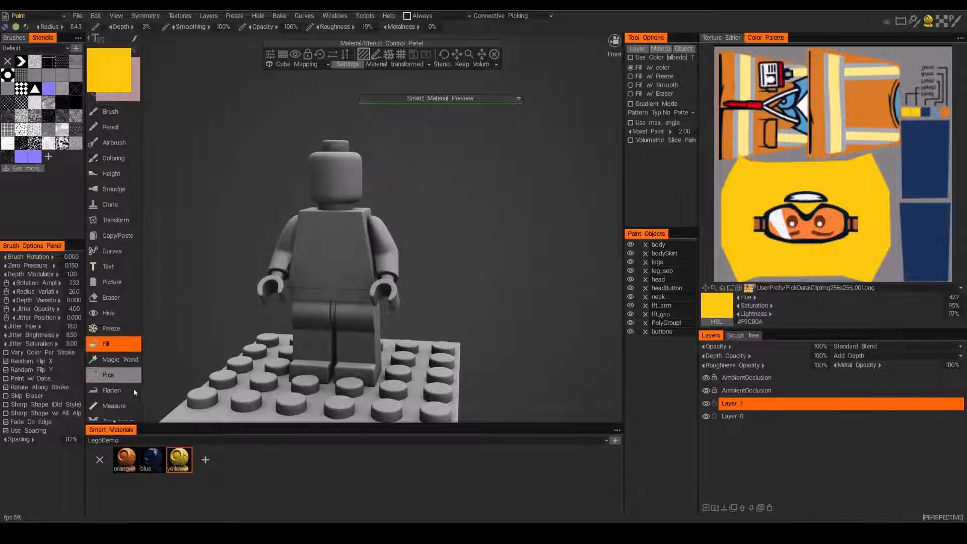
left_click(14, 38)
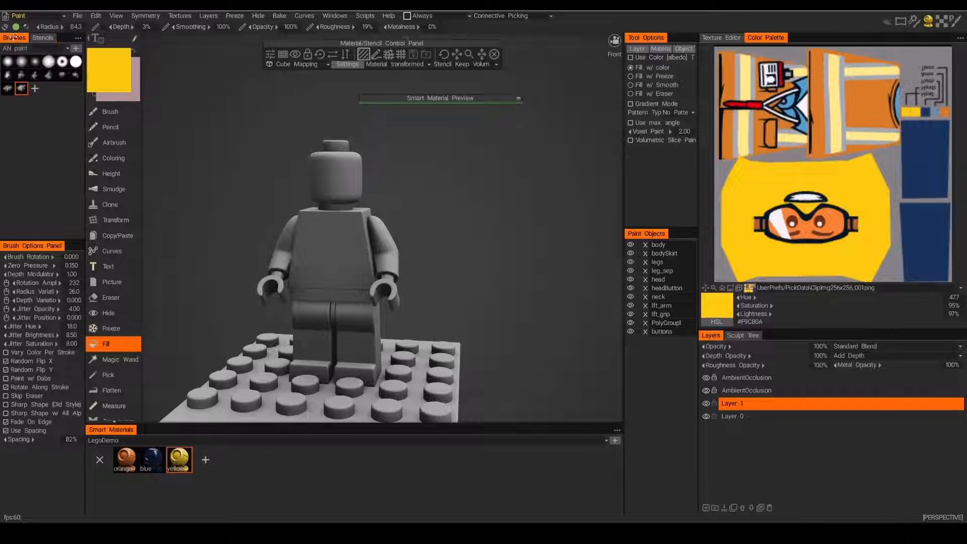
left_click(10, 61)
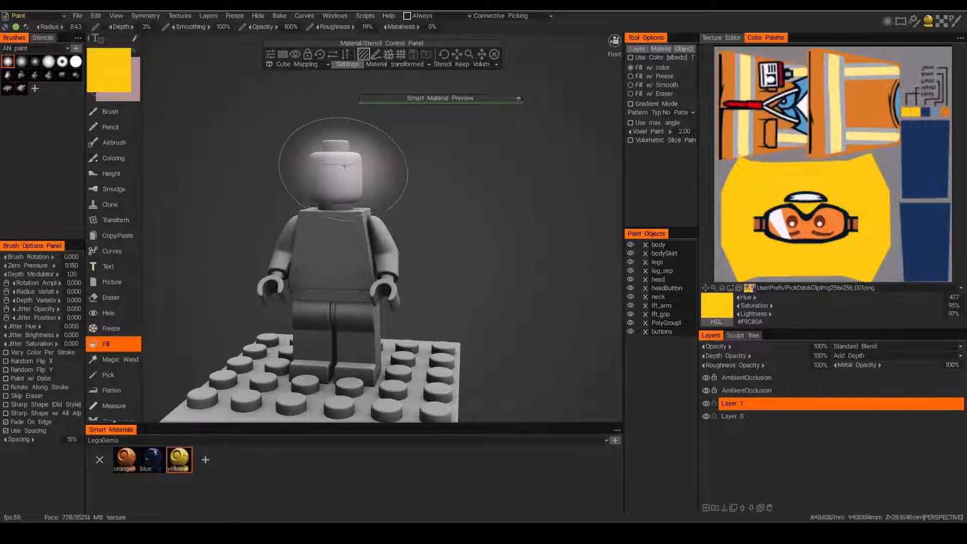
left_click(336, 169)
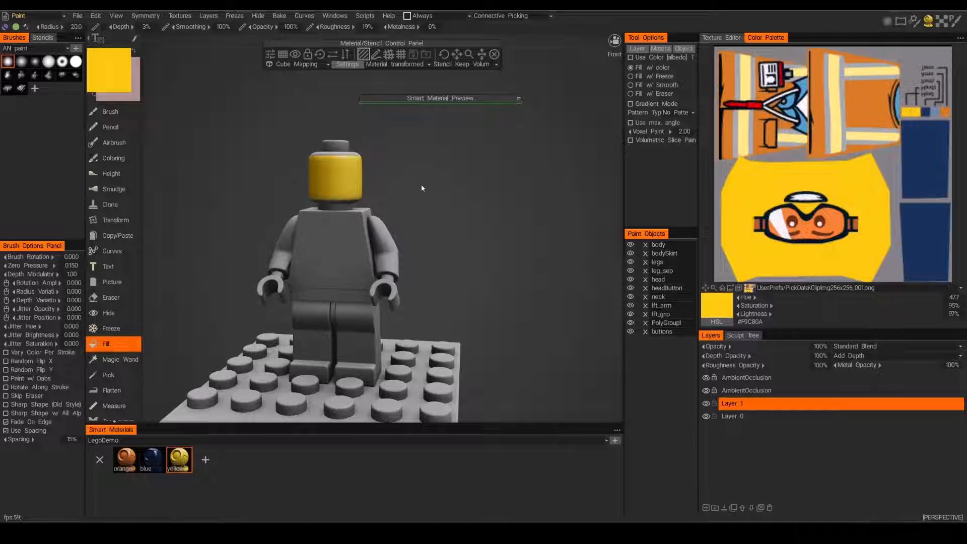
left_click_drag(366, 161, 357, 184)
left_click(333, 147)
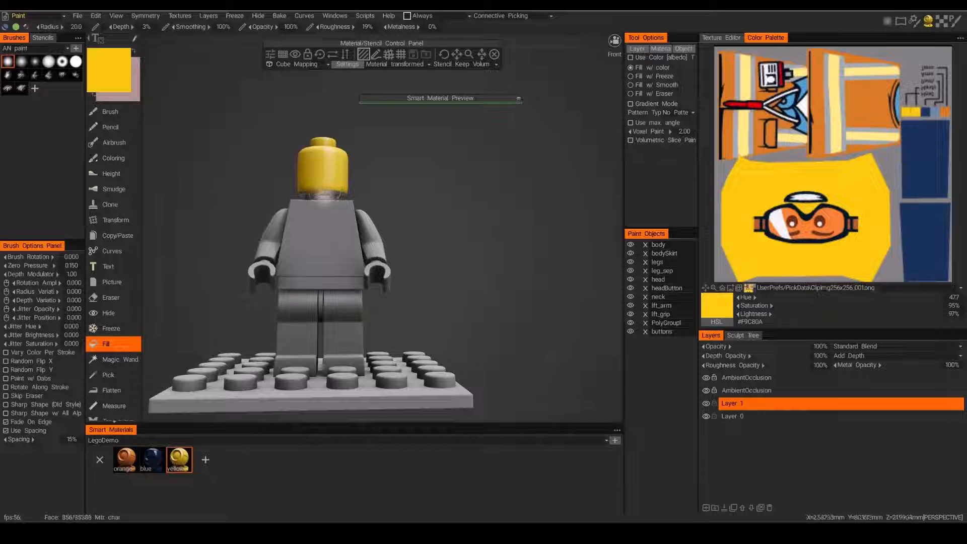
left_click_drag(401, 190, 396, 269)
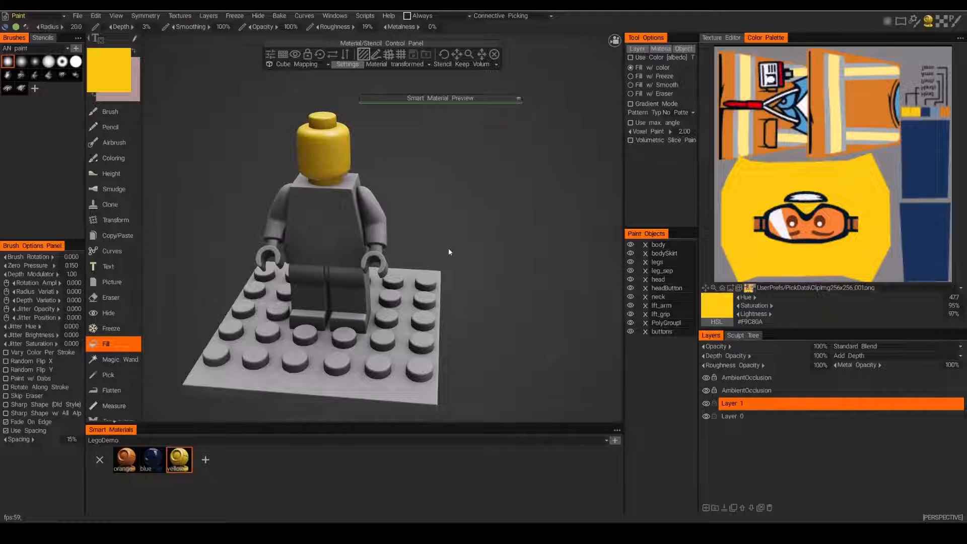
Fill both of the minifigure's gripping hands with the yellow smart material.
left_click(374, 262)
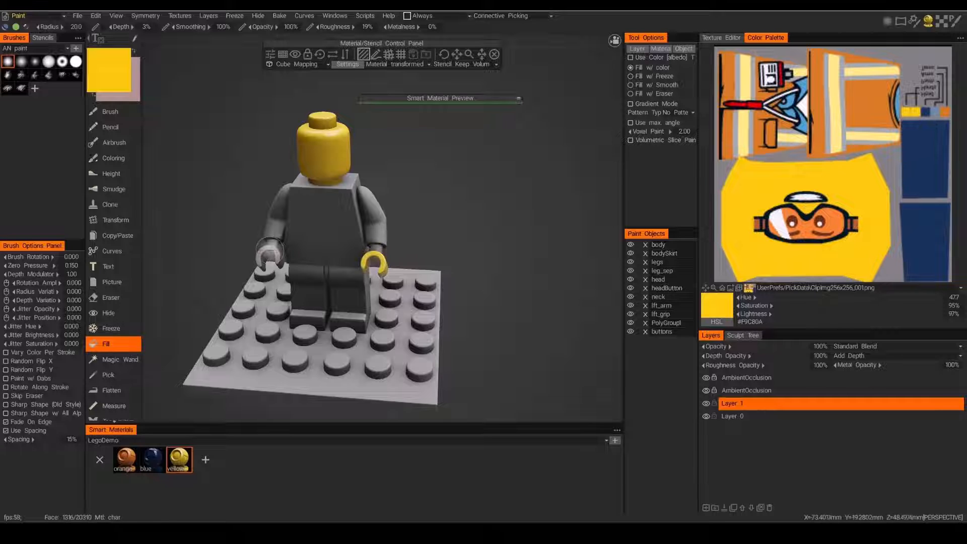
left_click(269, 247)
left_click_drag(413, 216, 508, 226)
scroll(336, 260, "up", 2)
left_click(356, 238)
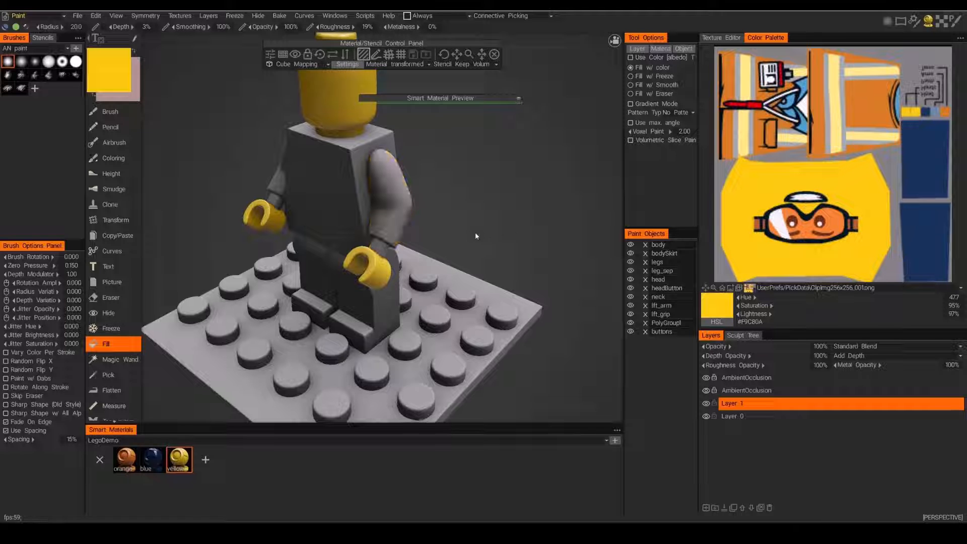
Switch to the Brush tool and set its stroke mode to painting individual polygon faces.
scroll(475, 231, "up", 5)
mouse_move(487, 228)
left_mouse_down("alt")
mouse_move(509, 166)
mouse_move(499, 110)
mouse_move(430, 68)
left_mouse_up("alt")
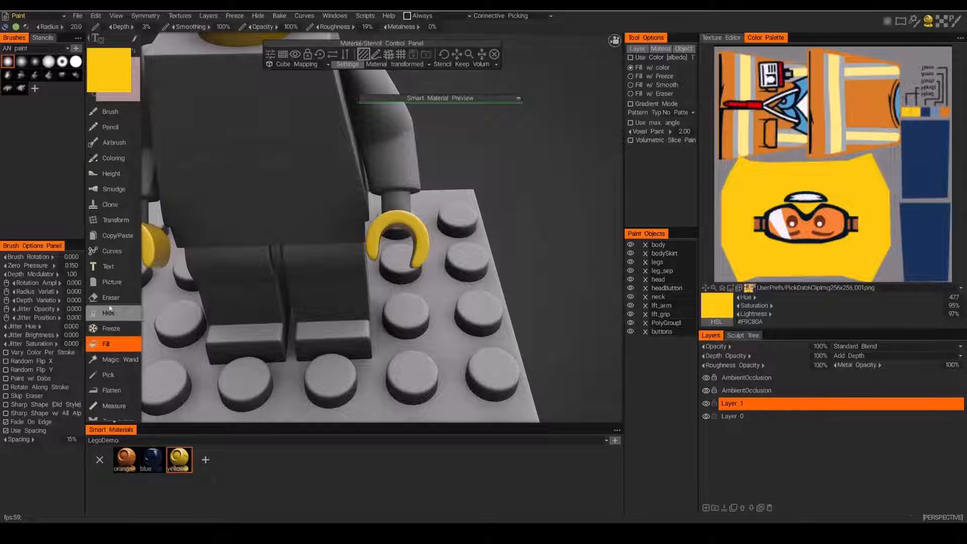
left_click(112, 112)
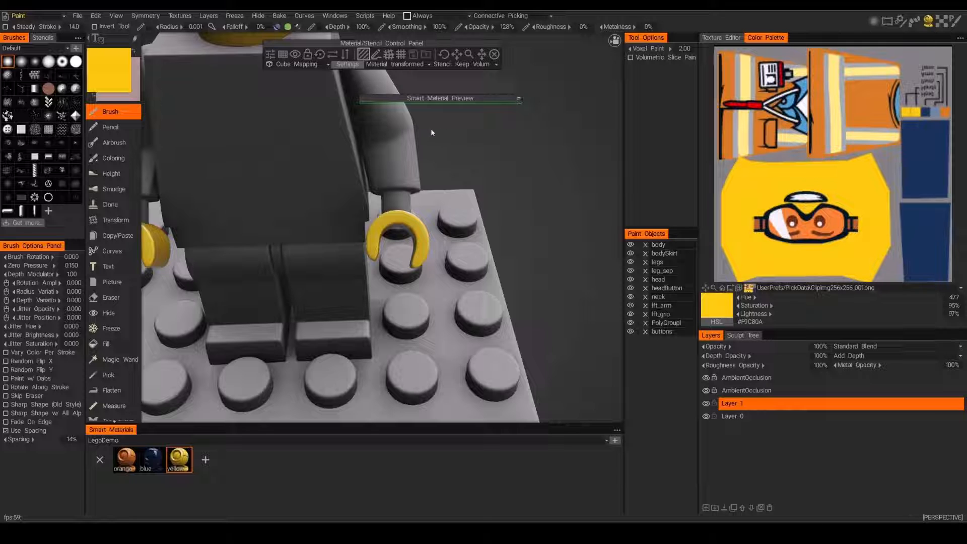
key("space")
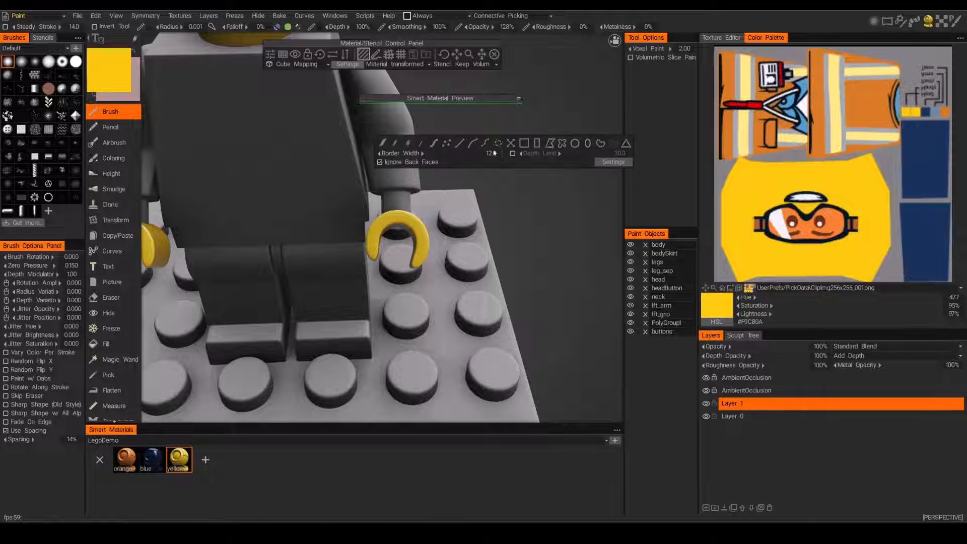
key("space")
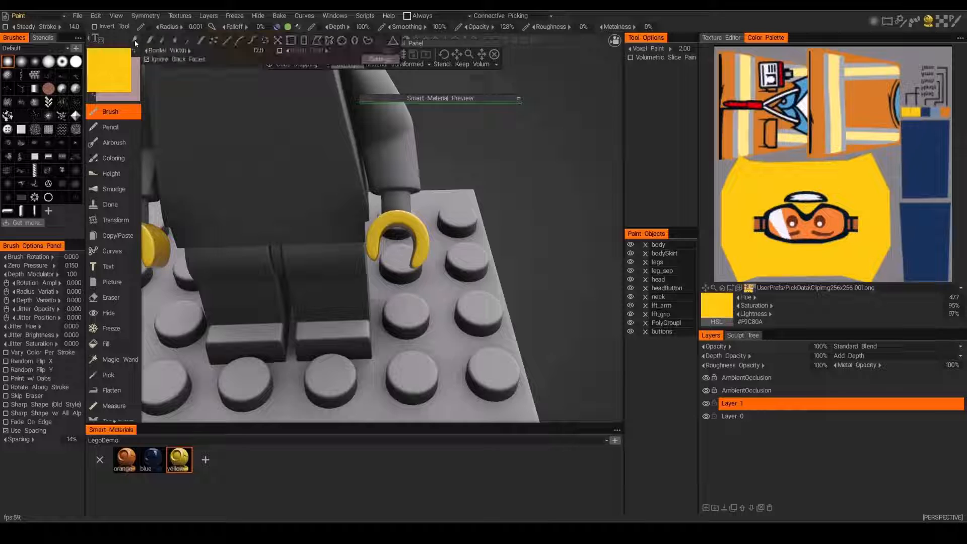
left_click(394, 42)
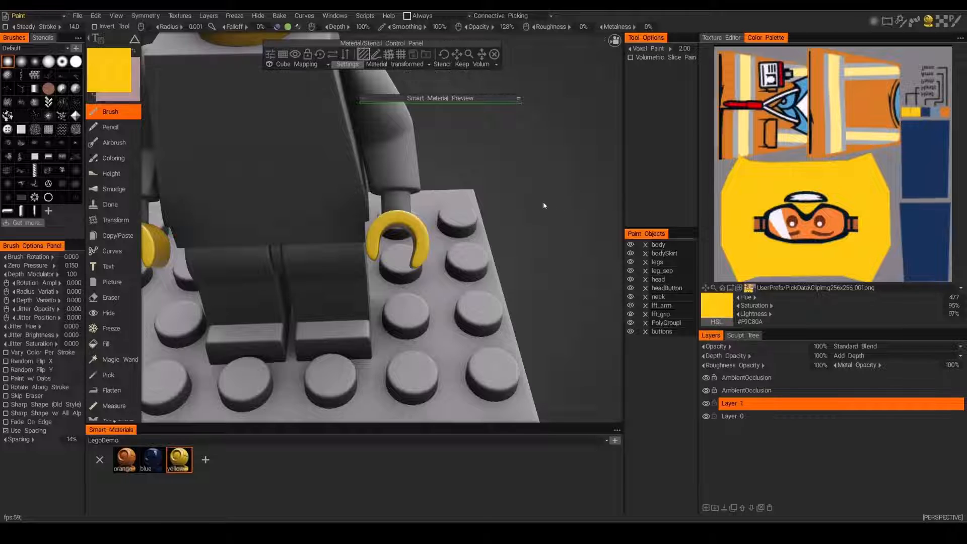
Paint the faces around the wrist of the minifigure's left hand with the yellow material, working from several angles.
mouse_move(542, 203)
left_mouse_down()
mouse_move(379, 189)
mouse_move(351, 196)
left_mouse_up()
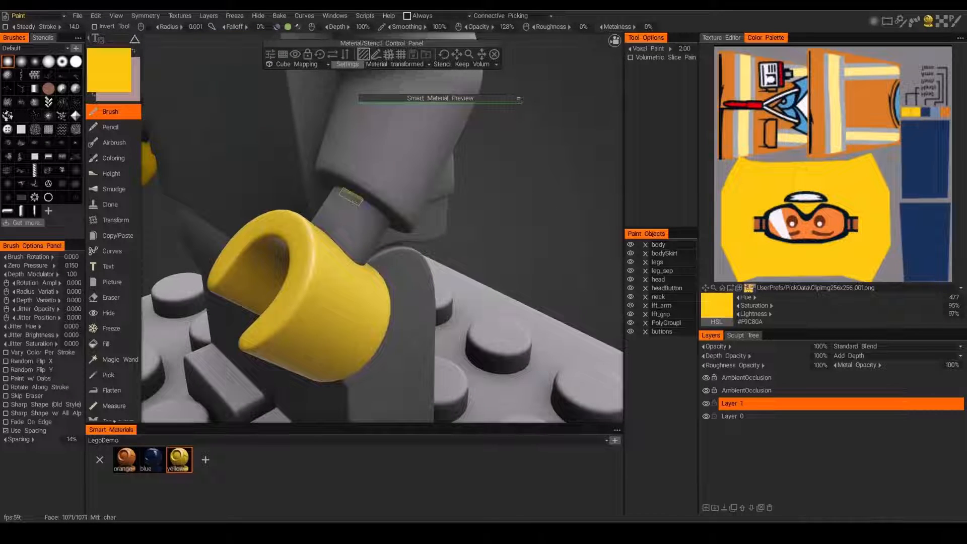
left_click(350, 196)
left_click_drag(422, 247, 348, 215)
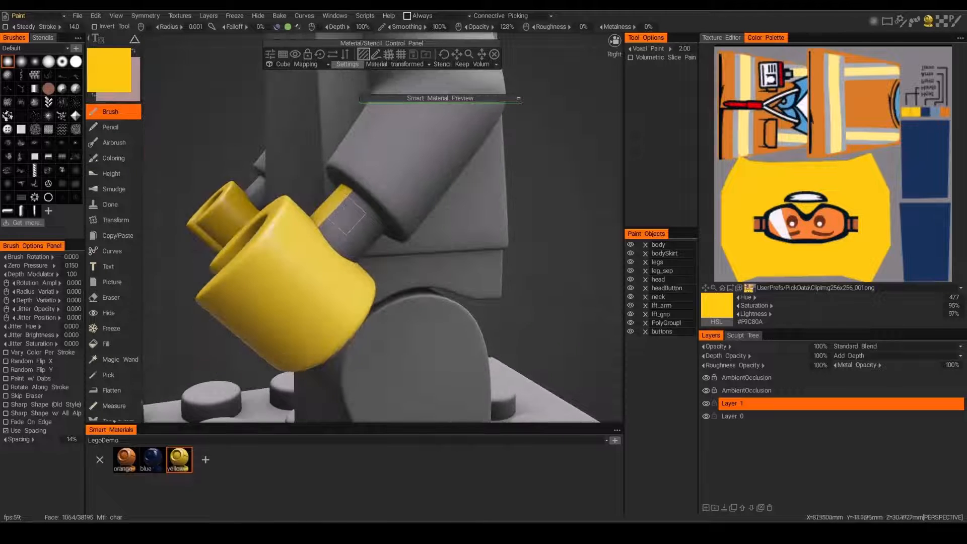
left_click(349, 216)
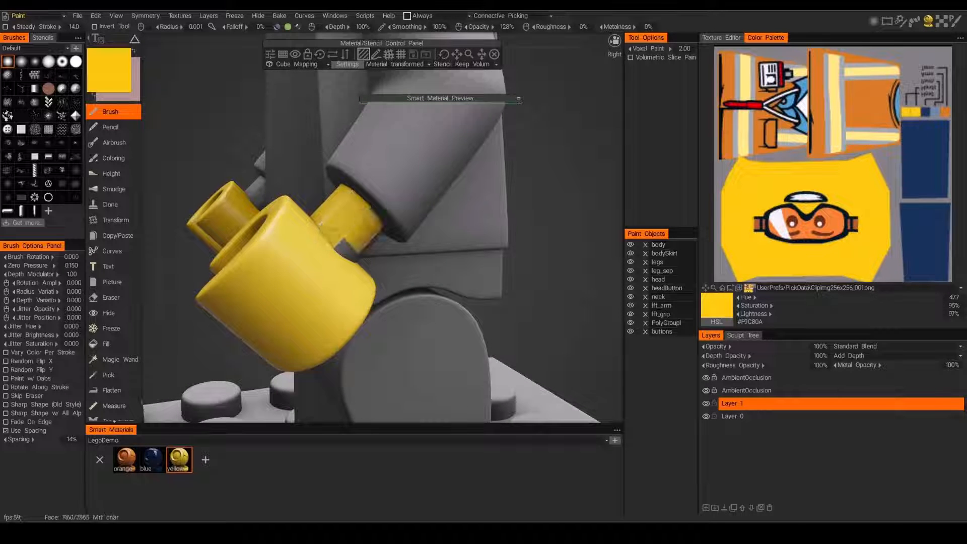
left_click_drag(403, 242, 357, 204, "alt")
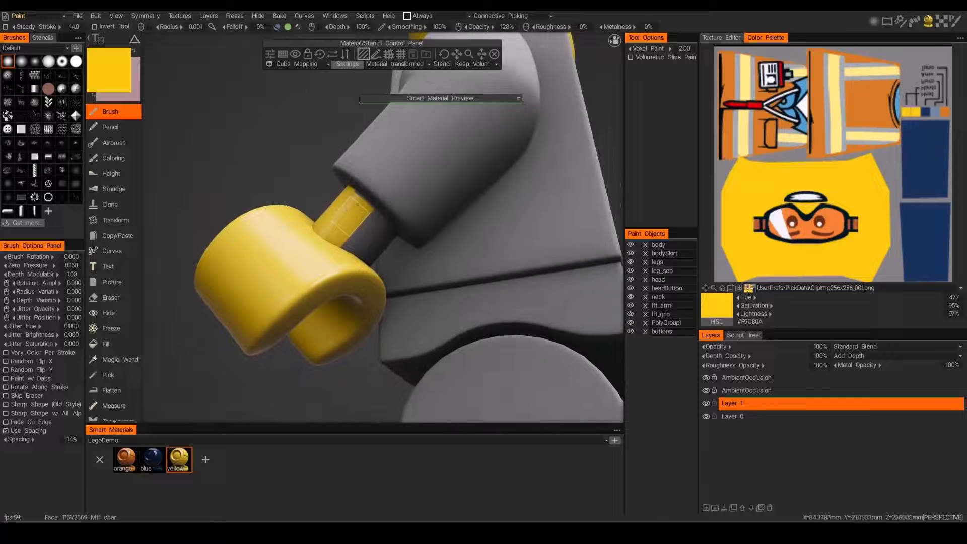
left_click(371, 232)
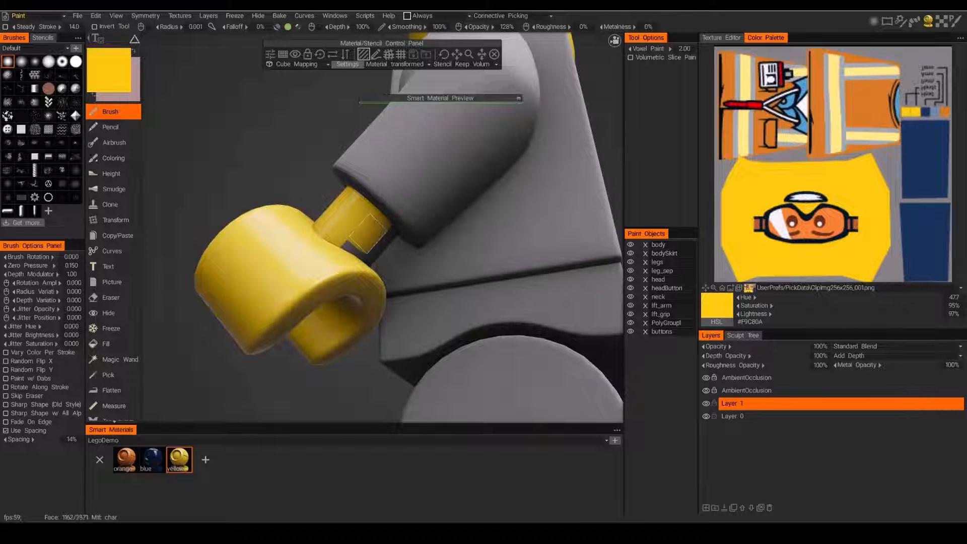
left_click_drag(370, 232, 358, 183, "alt")
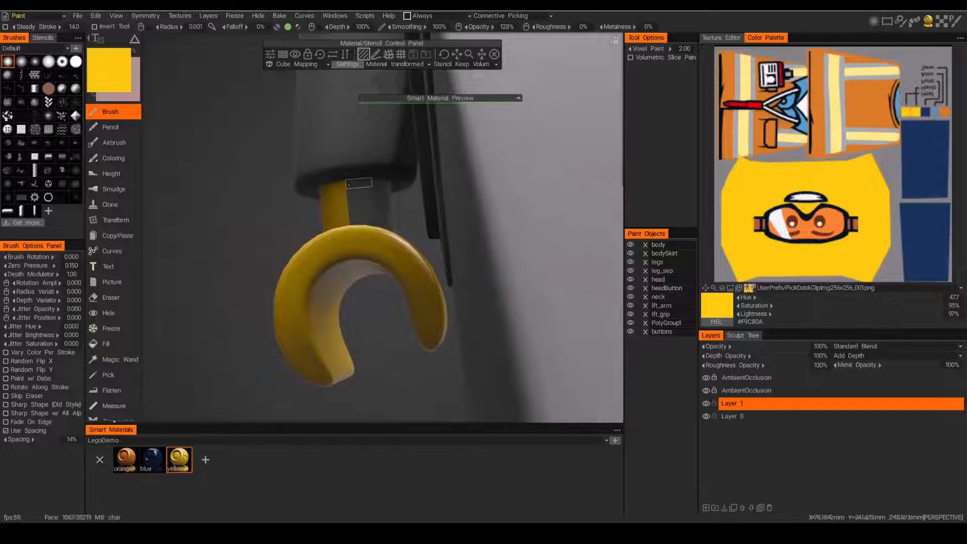
left_click(377, 201)
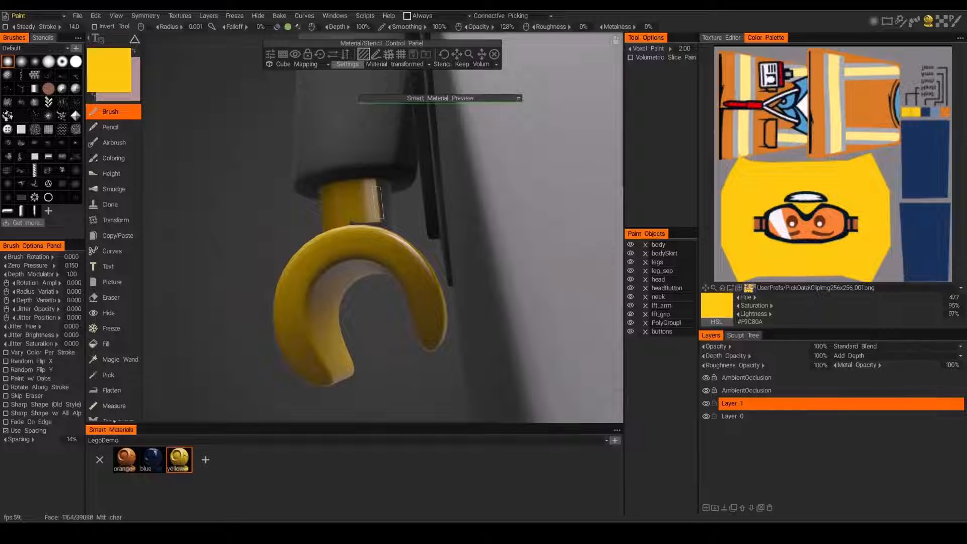
left_click(387, 204)
Paint the remaining grey faces on both wrists with the yellow material.
left_click_drag(380, 229, 493, 242, "alt")
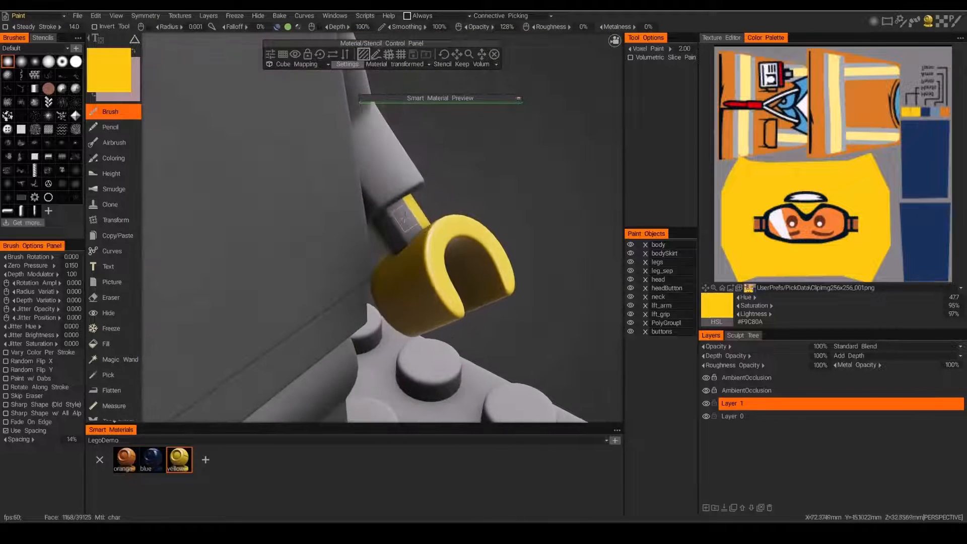
left_click_drag(420, 234, 397, 209, "alt")
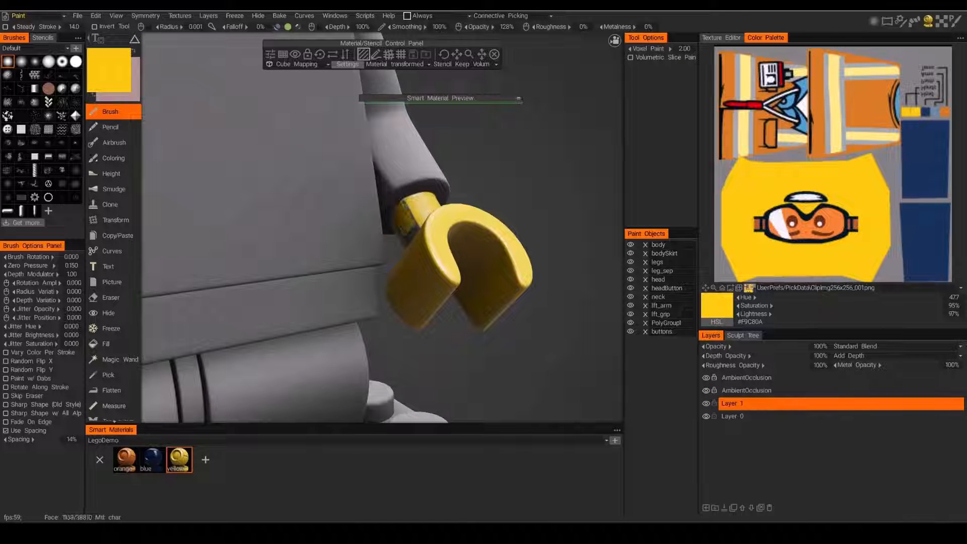
left_click_drag(418, 228, 380, 284, "alt")
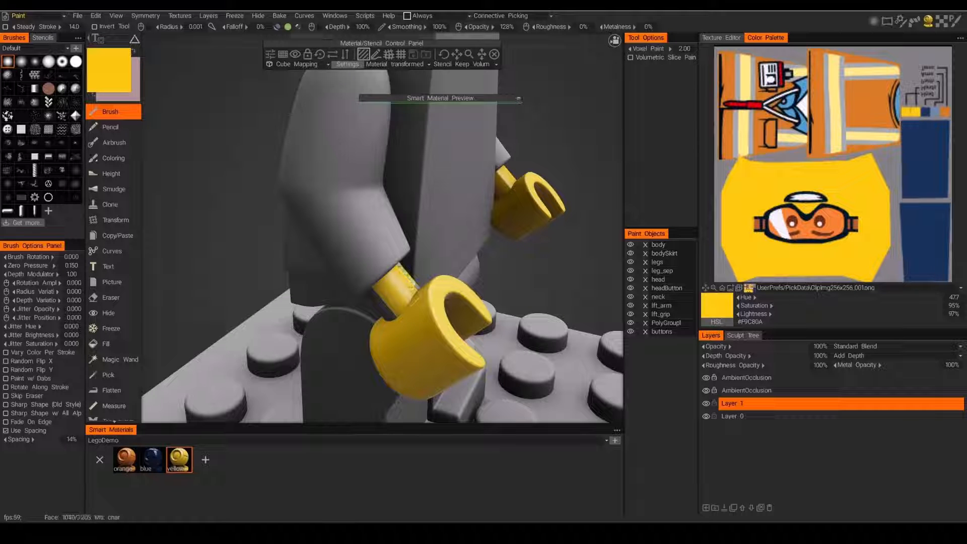
mouse_move(413, 297)
left_mouse_down("alt")
mouse_move(346, 258)
mouse_move(367, 225)
mouse_move(351, 238)
mouse_move(318, 237)
mouse_move(357, 244)
mouse_move(274, 204)
mouse_move(245, 165)
mouse_move(270, 195)
mouse_move(255, 173)
mouse_move(303, 202)
mouse_move(483, 212)
mouse_move(525, 240)
mouse_move(540, 181)
mouse_move(572, 145)
mouse_move(573, 167)
left_mouse_up("alt")
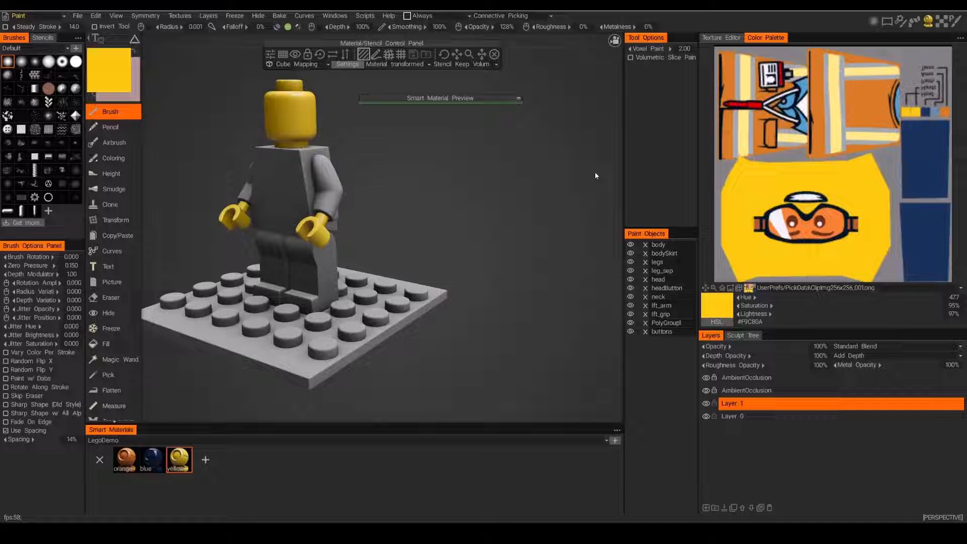
Paint the outer faces of the minifigure's left arm with the orange smart material using the Brush tool.
left_click_drag(514, 170, 547, 170)
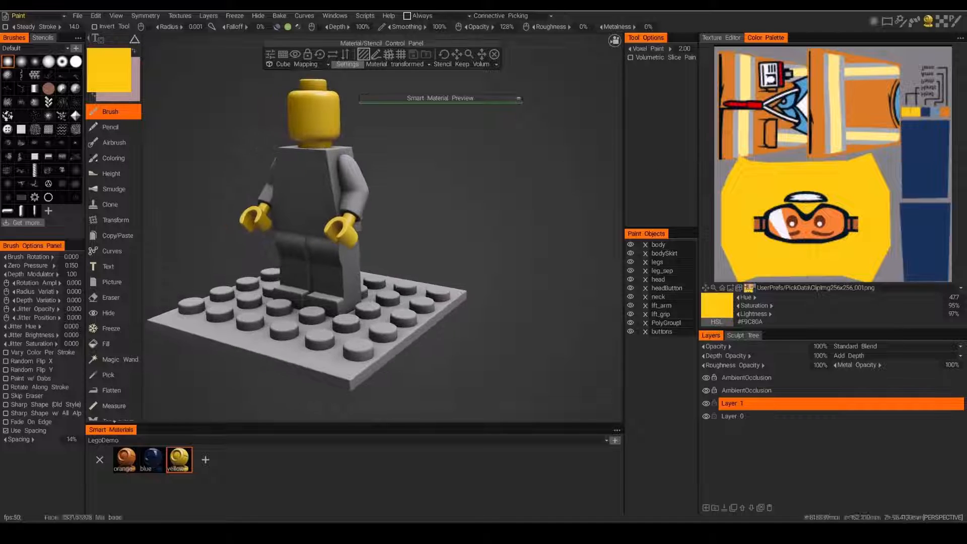
left_click(127, 462)
mouse_move(539, 111)
left_mouse_down()
mouse_move(443, 192)
mouse_move(361, 189)
mouse_move(365, 178)
left_mouse_up()
scroll(358, 190, "up", 4)
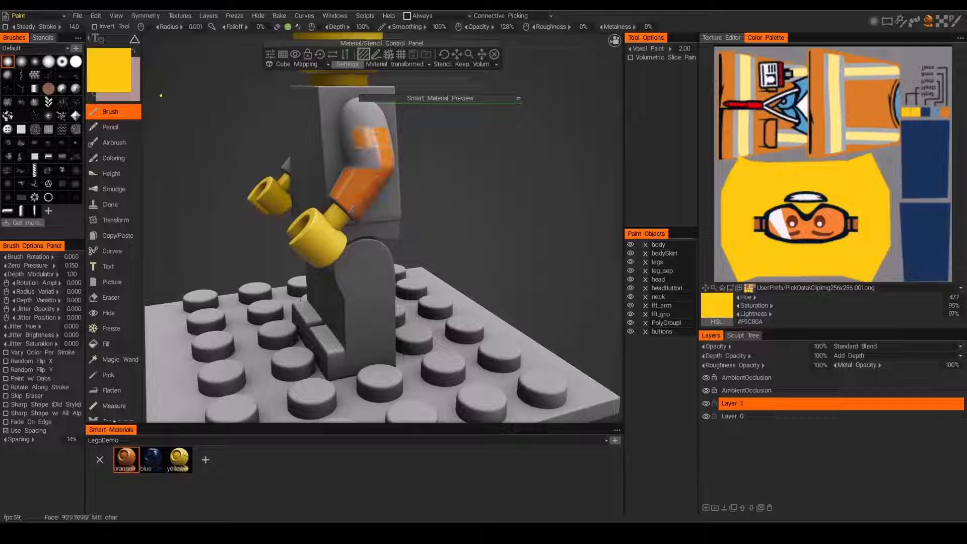
left_click_drag(241, 162, 211, 156)
left_click(108, 313)
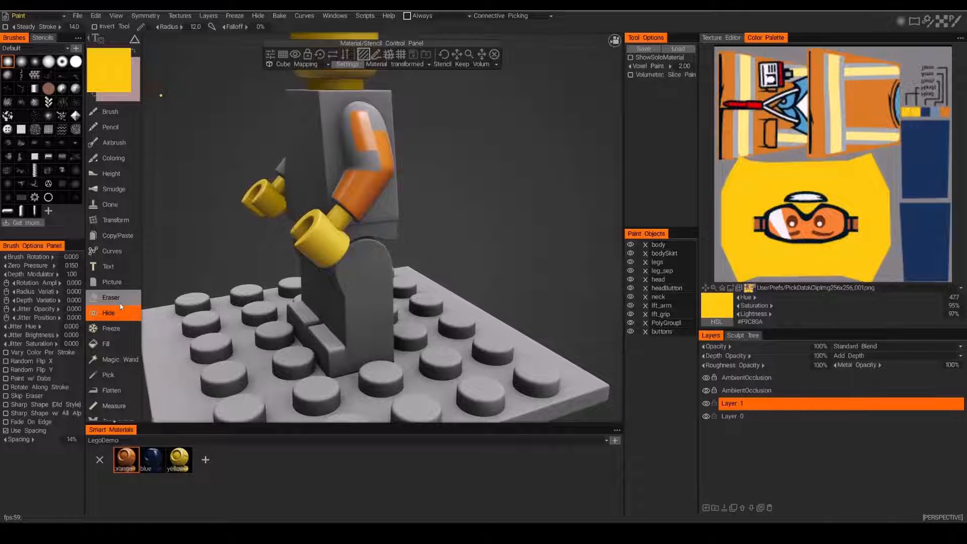
left_click(117, 113)
left_click_drag(206, 164, 221, 171)
left_click_drag(319, 176, 341, 219)
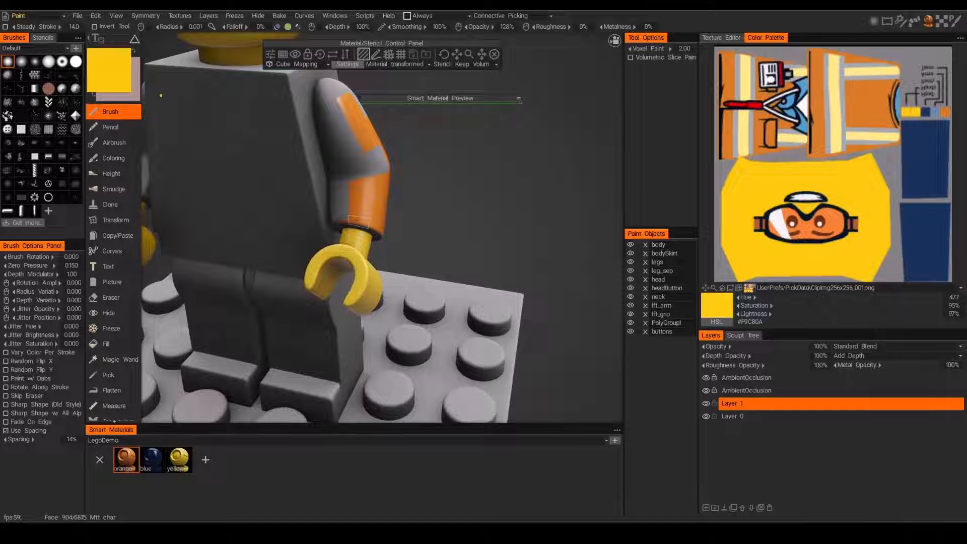
Paint the front faces of the left arm orange, from the cuff up to the shoulder.
left_click_drag(354, 179, 381, 194, "alt")
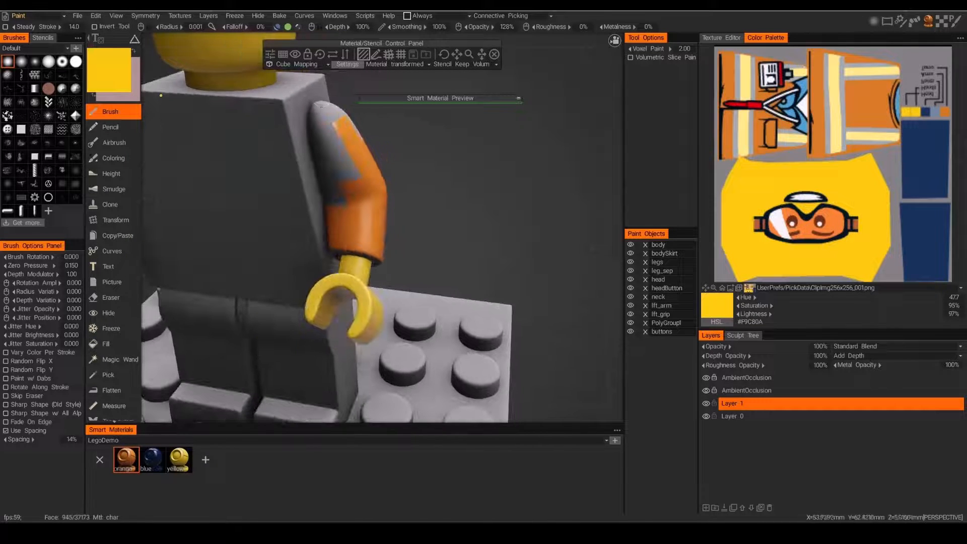
mouse_move(337, 132)
left_mouse_down()
mouse_move(322, 112)
mouse_move(331, 127)
left_mouse_up()
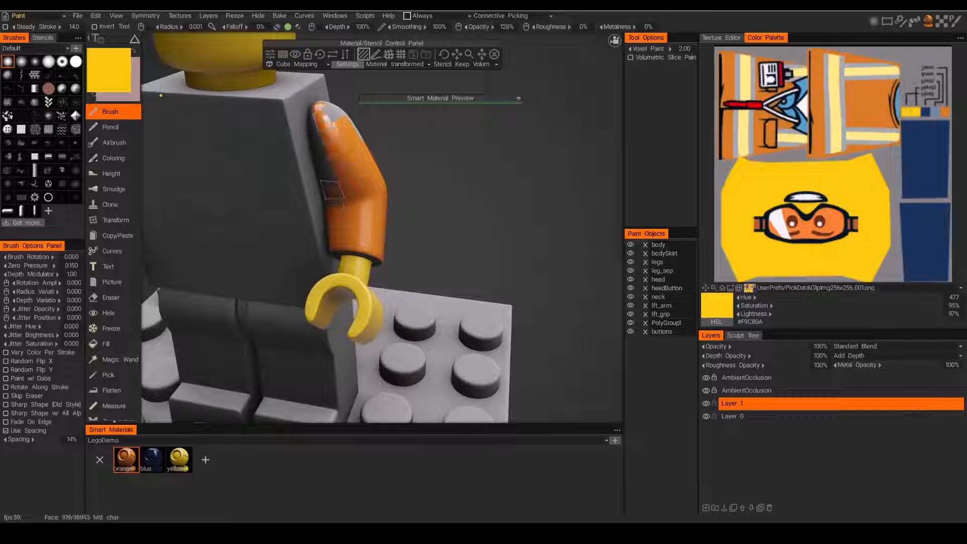
left_click_drag(331, 191, 324, 155)
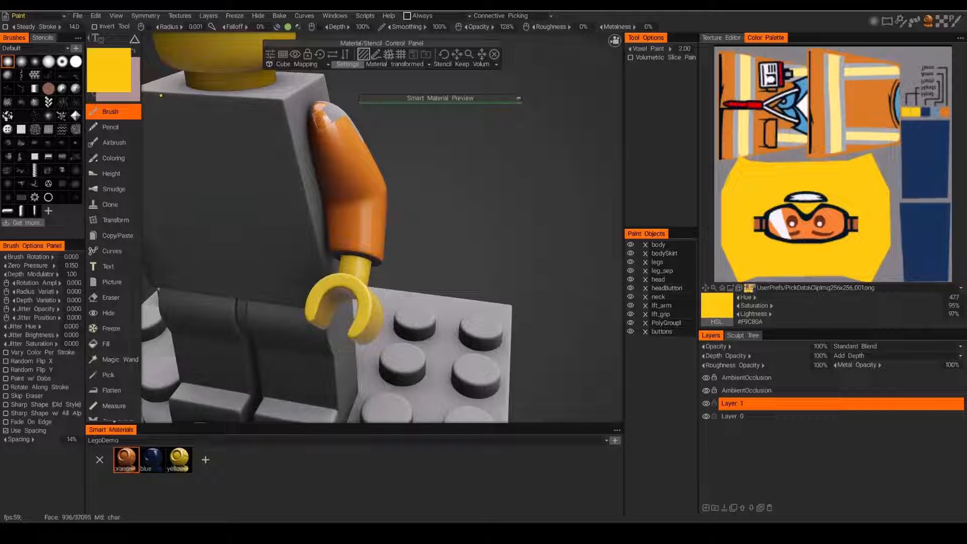
scroll(323, 119, "down", 1)
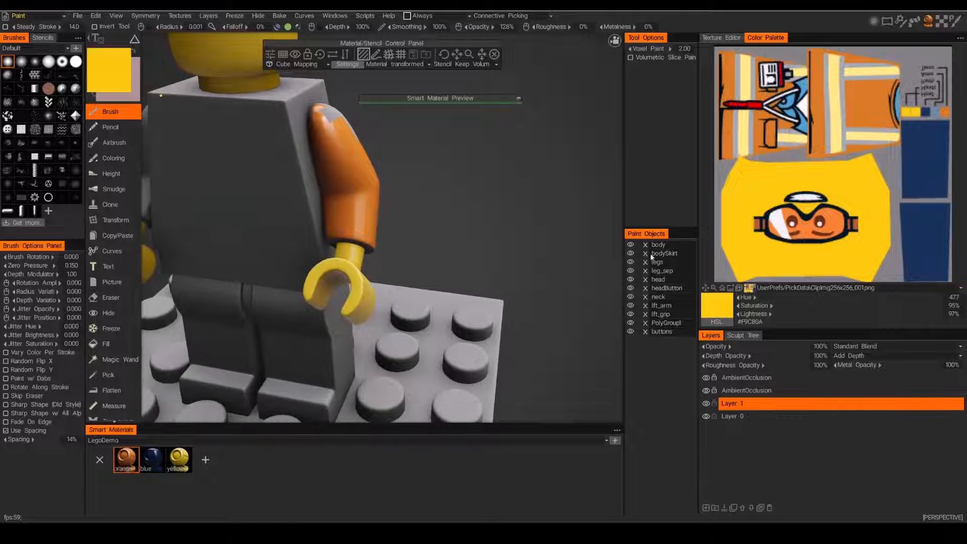
Hide the body paint object and both AmbientOcclusion layers to expose the inner sides of the arms.
left_click(630, 245)
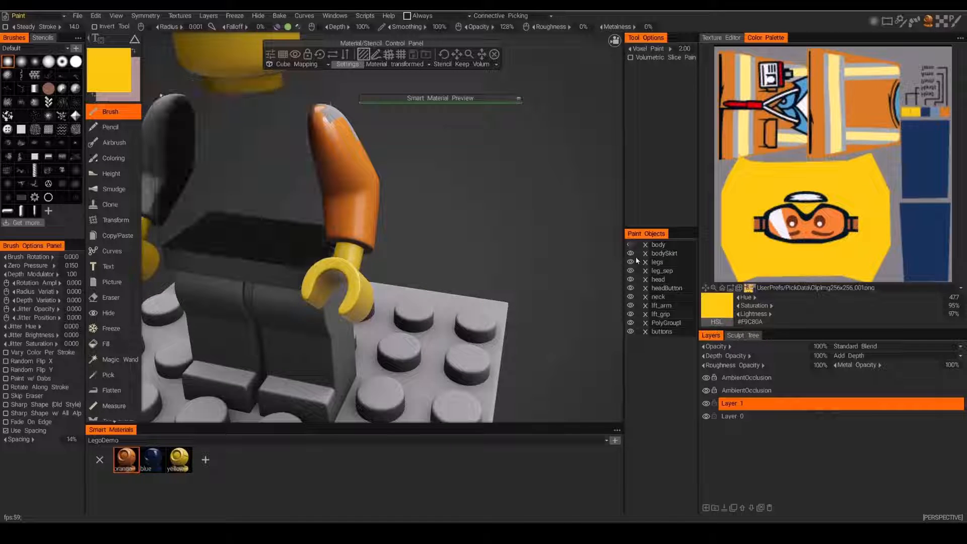
mouse_move(636, 256)
left_mouse_down("alt")
mouse_move(522, 252)
mouse_move(546, 243)
mouse_move(409, 189)
left_mouse_up("alt")
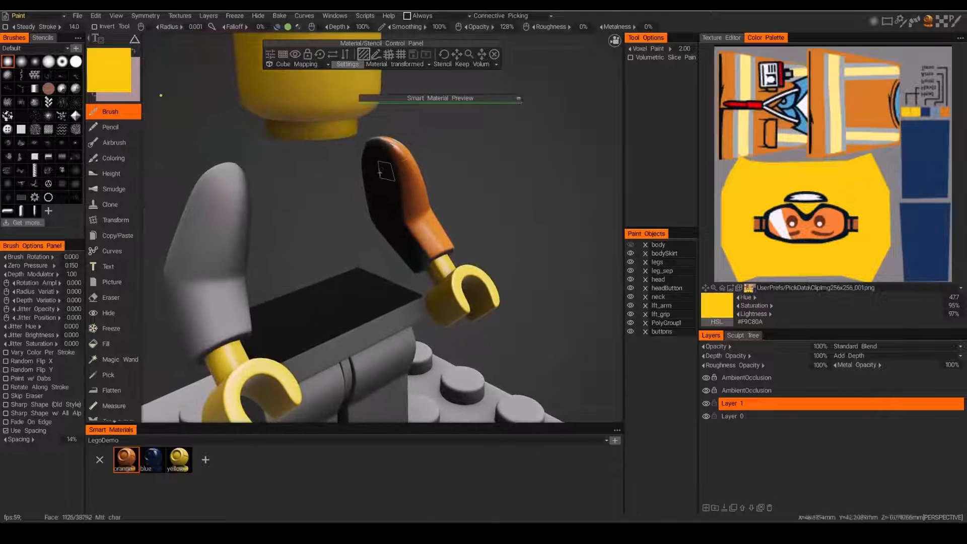
left_click(707, 378)
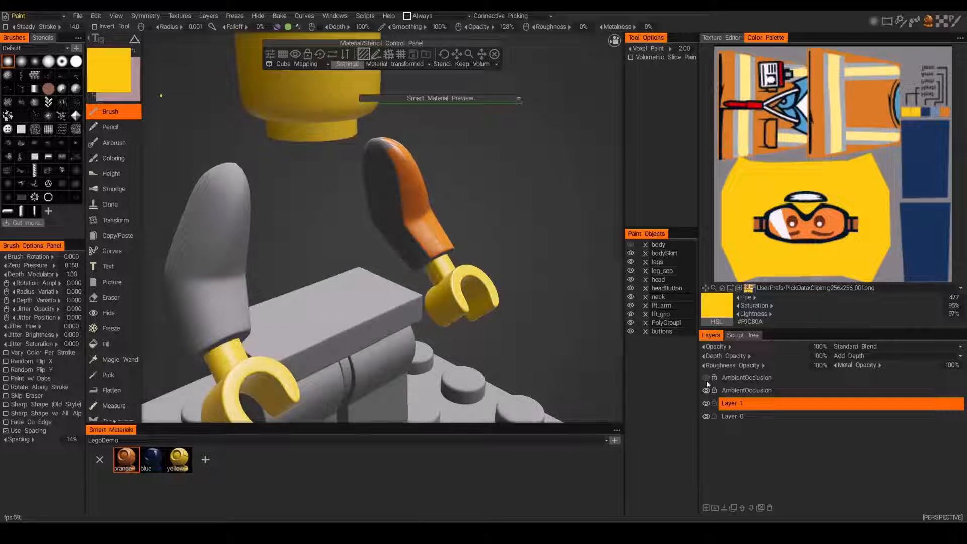
left_click(706, 391)
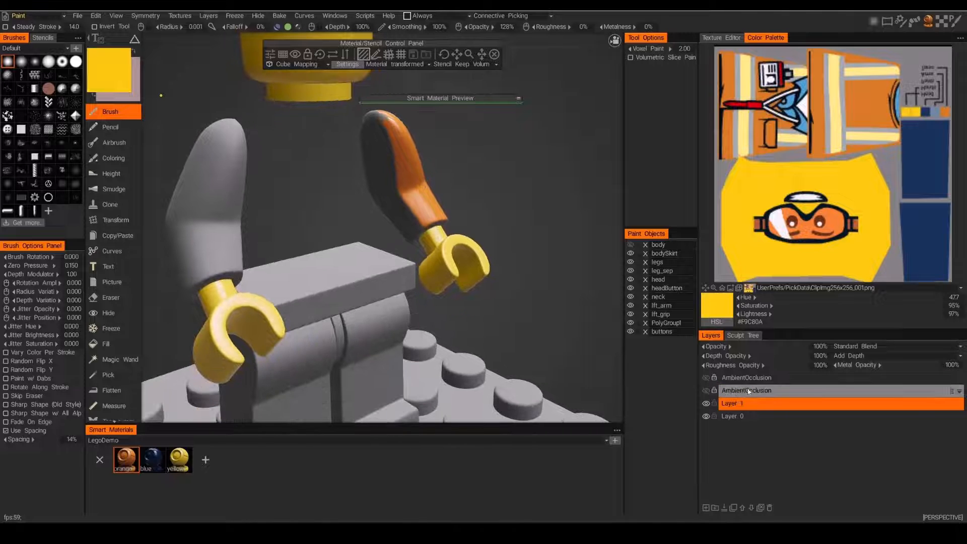
Paint the inner and rear faces of the left arm with the orange material.
left_click_drag(453, 280, 504, 302, "alt")
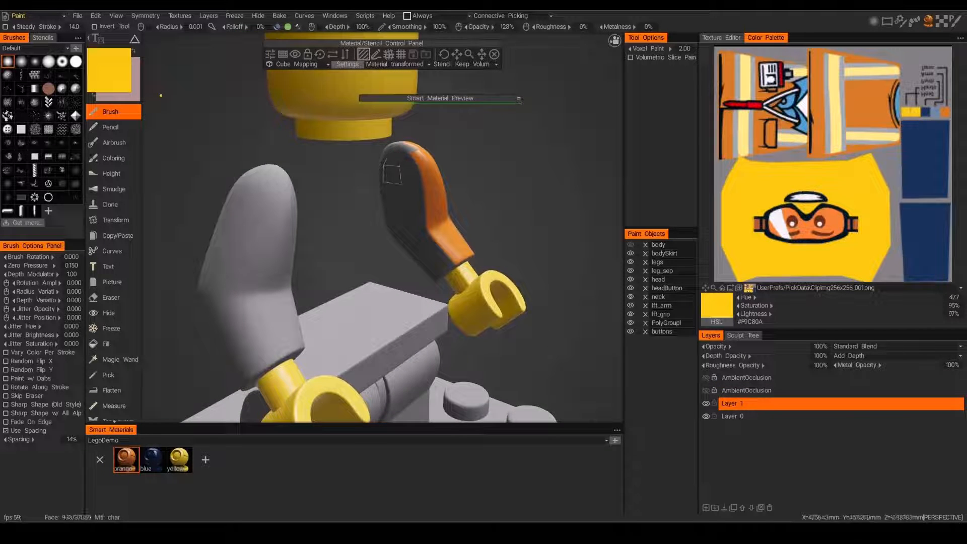
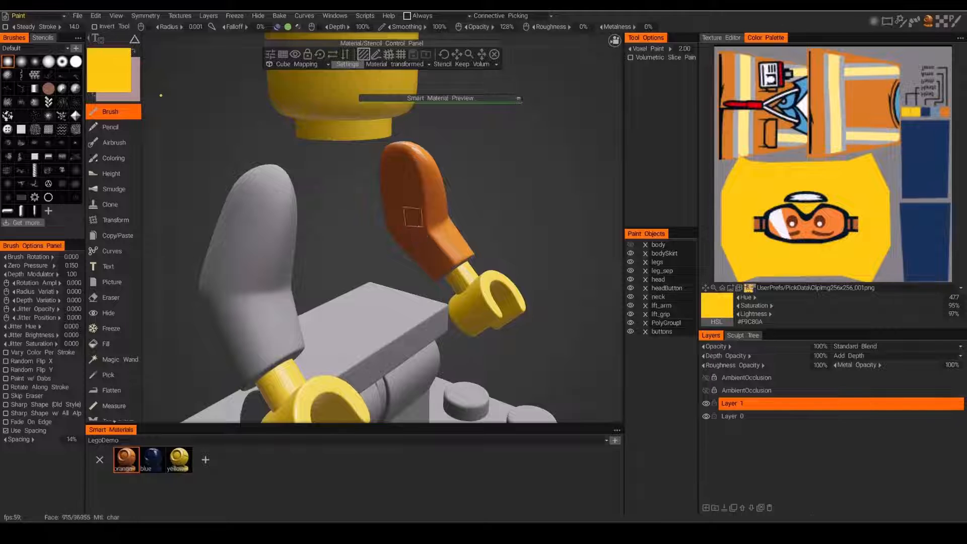
mouse_move(420, 228)
left_mouse_down("alt")
mouse_move(397, 197)
mouse_move(296, 200)
mouse_move(297, 214)
mouse_move(263, 165)
left_mouse_up("alt")
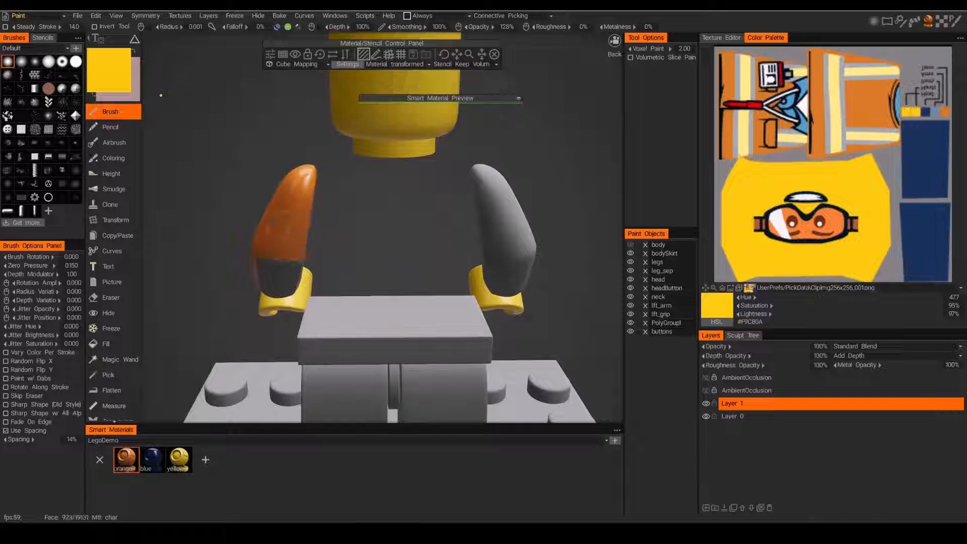
mouse_move(280, 255)
left_mouse_down("alt")
mouse_move(302, 204)
mouse_move(280, 210)
mouse_move(307, 191)
mouse_move(284, 176)
mouse_move(299, 142)
left_mouse_up("alt")
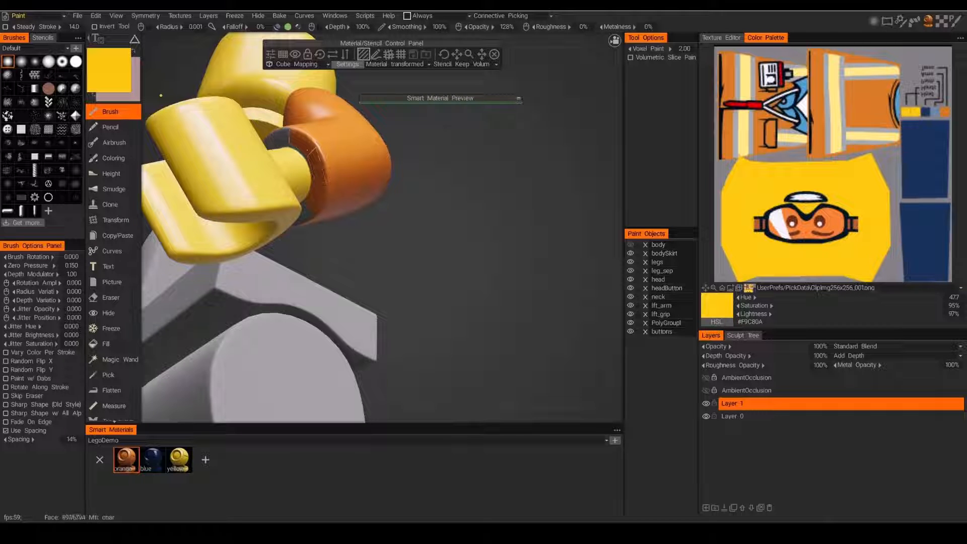
Paint the grey faces on the left arm's cuff end around the wrist orange, working from several angles.
left_click_drag(294, 147, 360, 197, "alt")
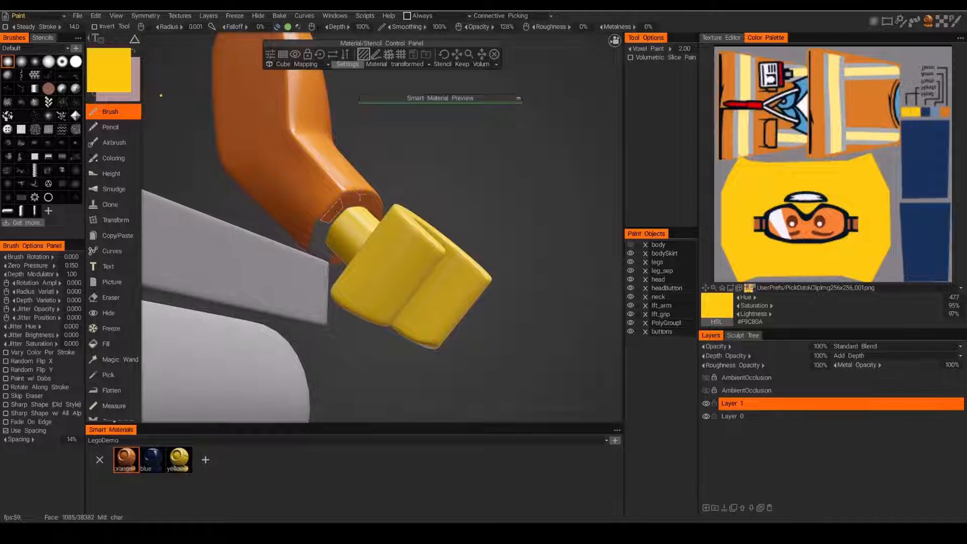
left_click_drag(360, 197, 383, 244, "alt")
scroll(382, 244, "up", 3)
scroll(383, 243, "up", 4)
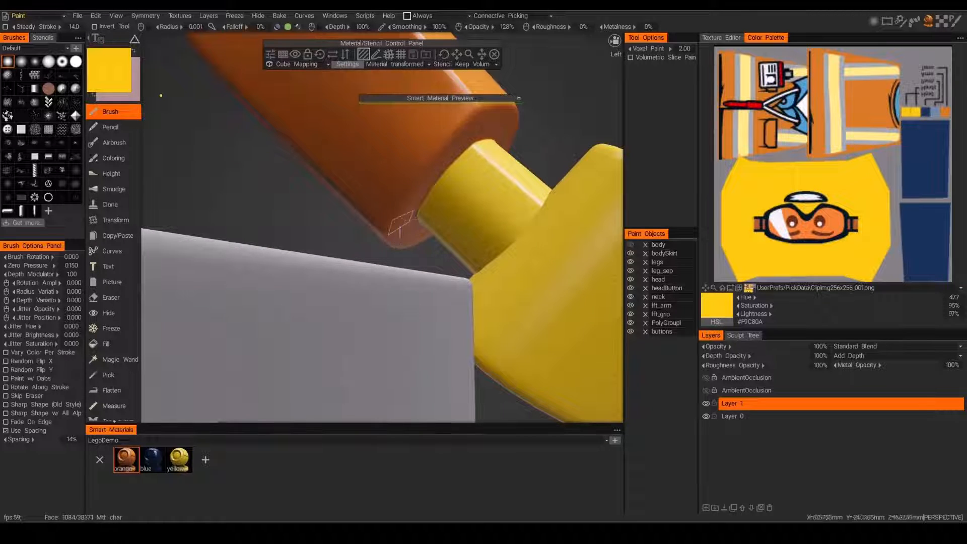
mouse_move(400, 224)
left_mouse_down("alt")
mouse_move(410, 168)
mouse_move(398, 201)
mouse_move(428, 221)
mouse_move(441, 216)
mouse_move(417, 222)
mouse_move(410, 365)
mouse_move(418, 250)
left_mouse_up("alt")
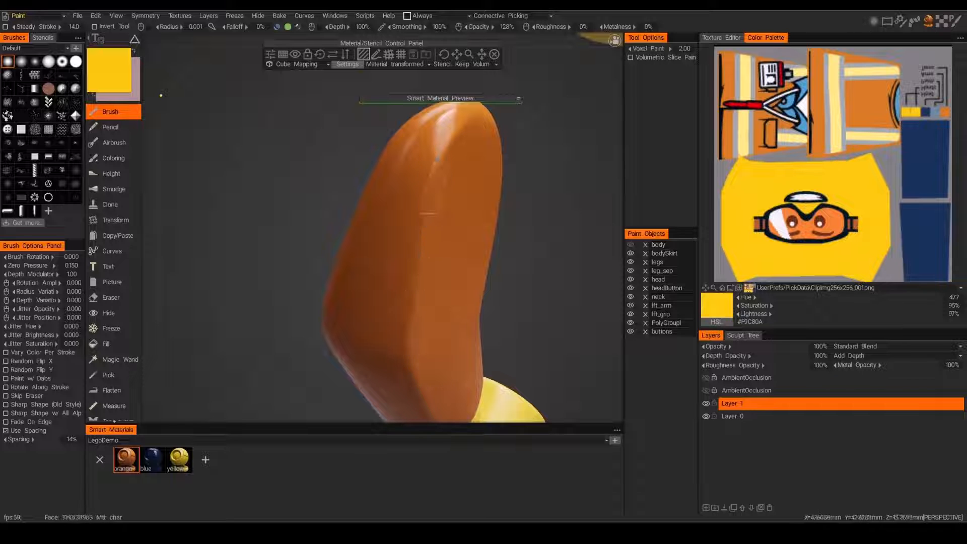
Paint the outer and rear faces of the minifigure's right upper arm with the orange material.
left_click_drag(428, 214, 498, 220, "alt")
right_click_drag(518, 221, 530, 206)
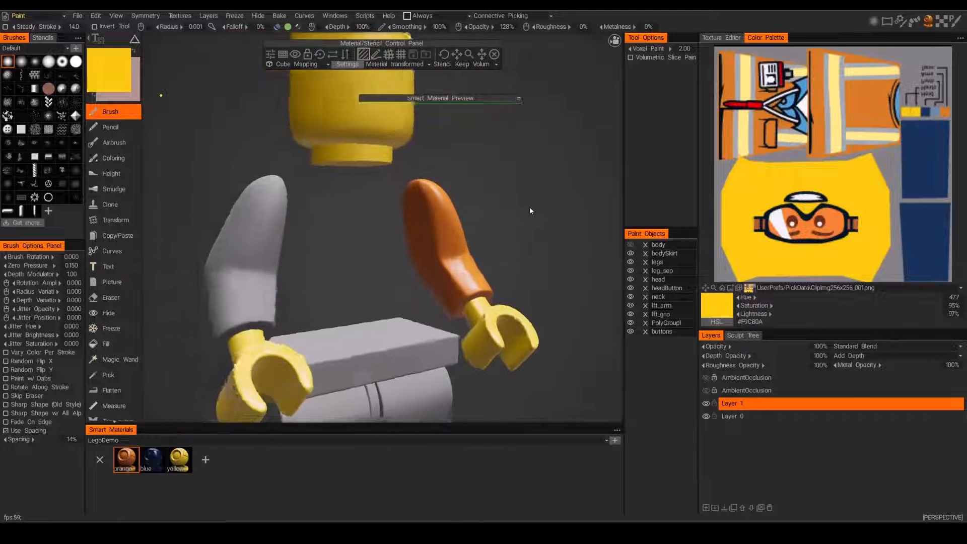
mouse_move(530, 207)
left_mouse_down()
mouse_move(313, 235)
mouse_move(309, 224)
mouse_move(335, 172)
mouse_move(326, 175)
mouse_move(354, 198)
mouse_move(412, 221)
mouse_move(411, 207)
left_mouse_up()
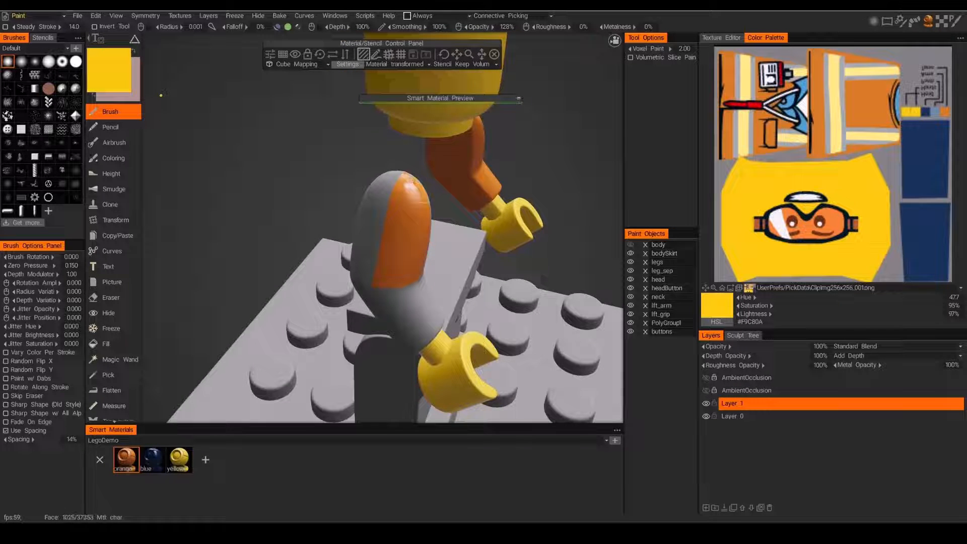
mouse_move(411, 179)
left_mouse_down()
mouse_move(428, 174)
mouse_move(461, 194)
mouse_move(453, 191)
left_mouse_up()
left_click_drag(440, 194, 412, 203)
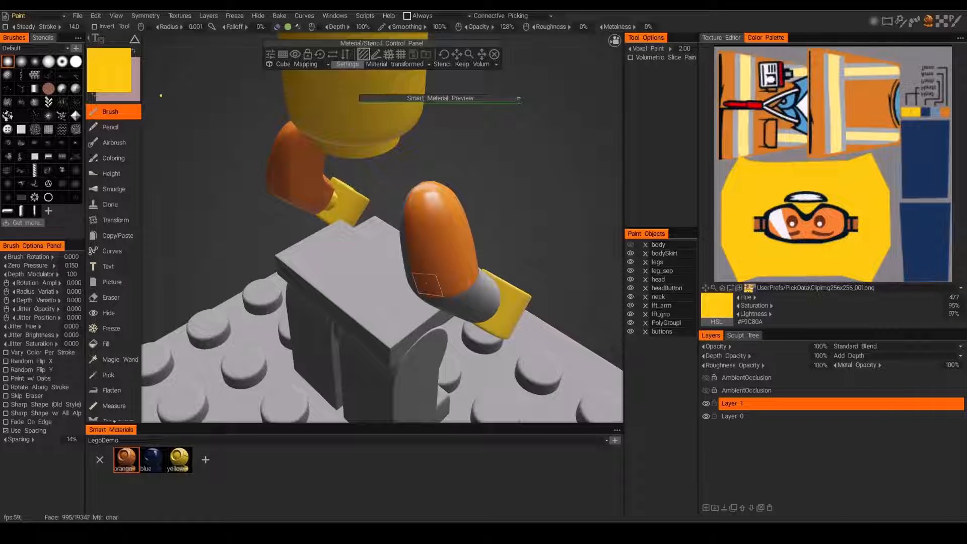
left_click_drag(426, 283, 508, 279, "alt")
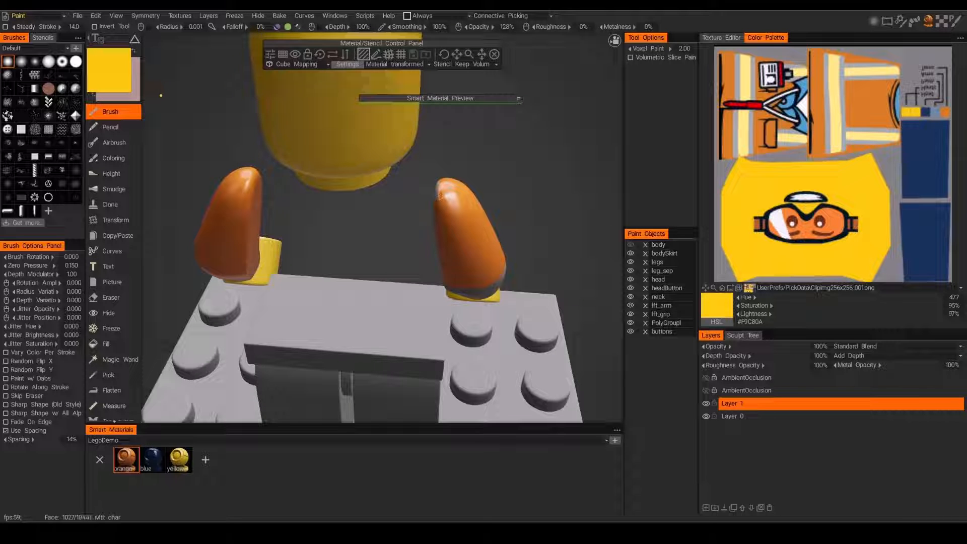
Paint the rear, outer and front faces of the right forearm orange down to the cuff.
left_click_drag(439, 195, 449, 143, "alt")
right_click_drag(449, 144, 492, 137, "alt")
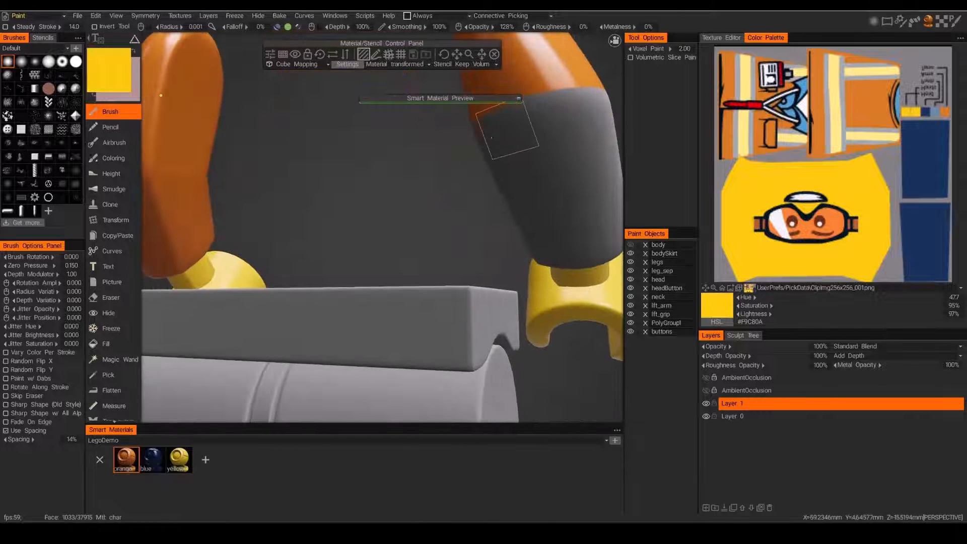
left_click_drag(530, 201, 383, 191, "alt")
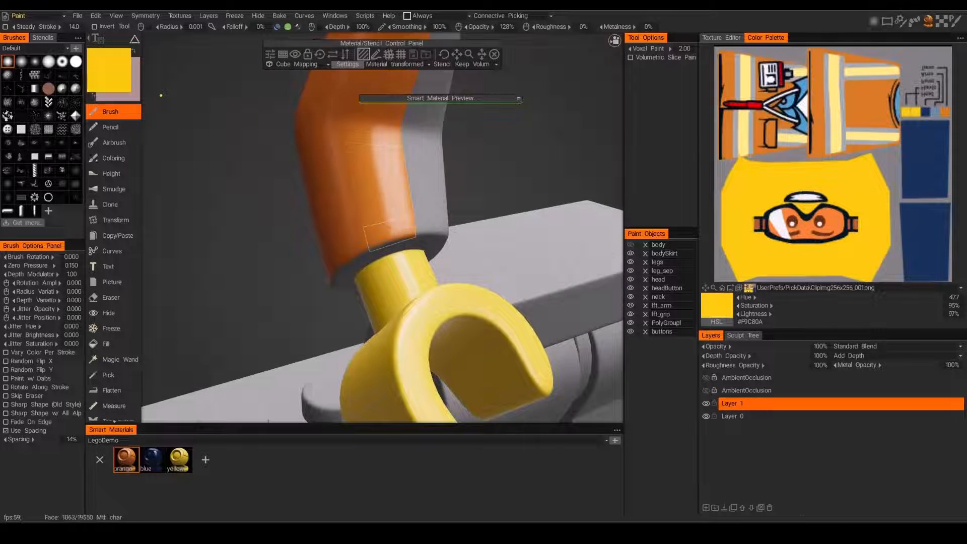
Paint the remaining front faces and the whole inner side of the right arm with the orange material.
left_click_drag(391, 235, 398, 141, "alt")
middle_click_drag(398, 141, 419, 194, "alt")
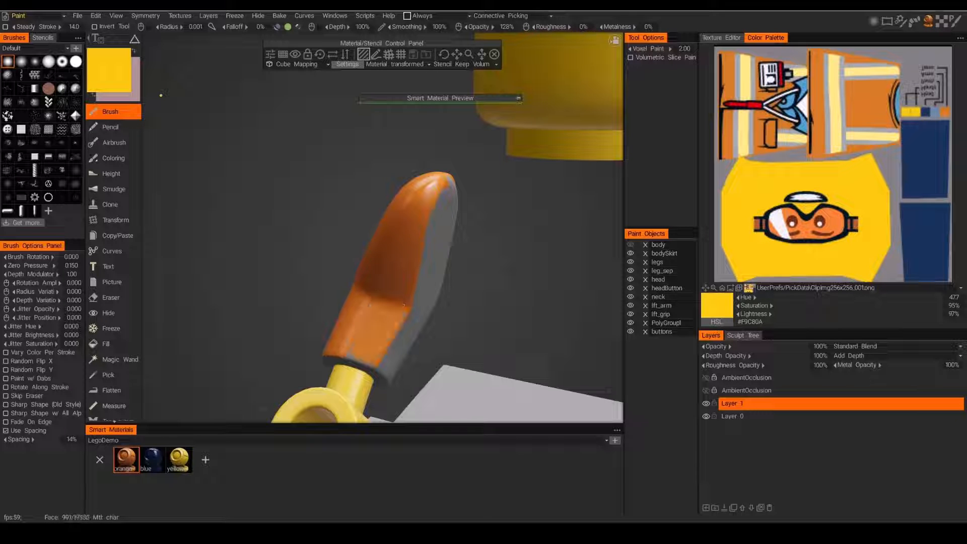
left_click_drag(360, 358, 246, 343, "alt")
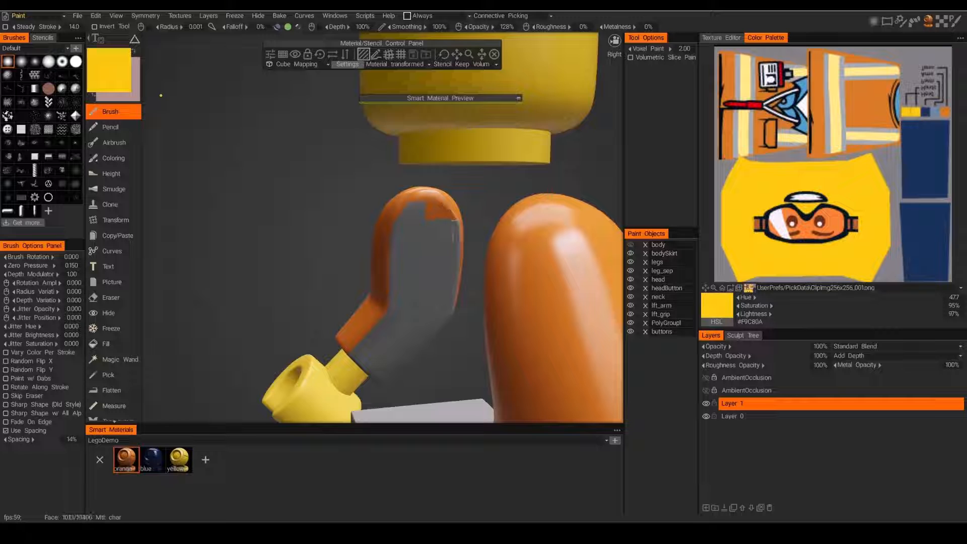
mouse_move(413, 211)
left_mouse_down("alt")
mouse_move(405, 186)
mouse_move(422, 195)
mouse_move(401, 198)
mouse_move(410, 209)
mouse_move(388, 216)
mouse_move(413, 232)
mouse_move(418, 221)
mouse_move(446, 226)
mouse_move(443, 249)
mouse_move(466, 244)
mouse_move(444, 258)
mouse_move(457, 190)
left_mouse_up("alt")
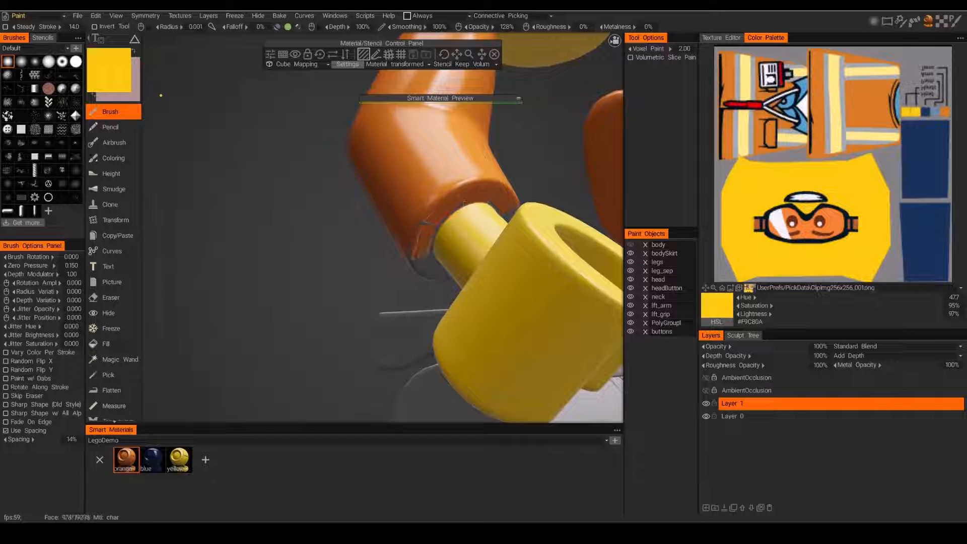
Paint the remaining grey faces on the right arm's cuff end around the wrist with the orange material.
left_click_drag(423, 240, 452, 201, "alt")
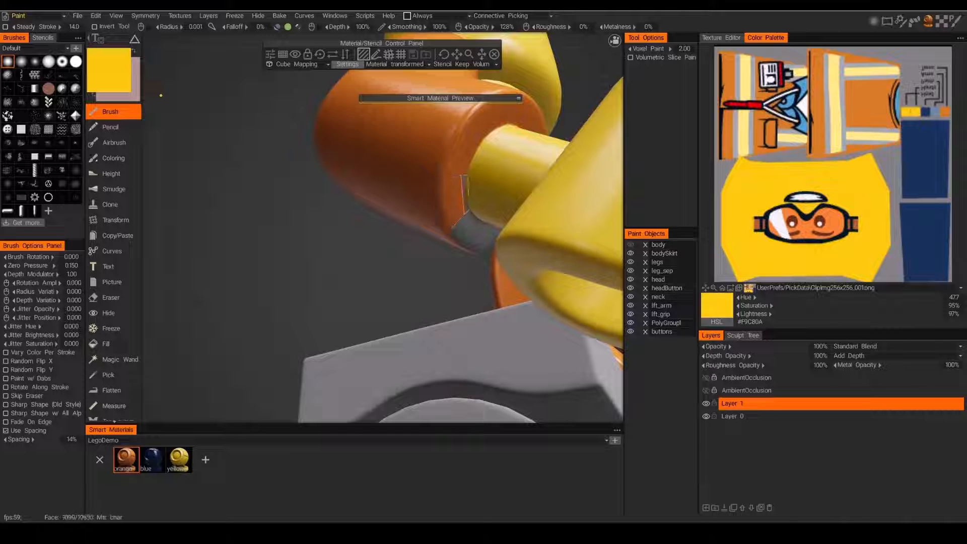
left_click_drag(456, 240, 439, 262, "alt")
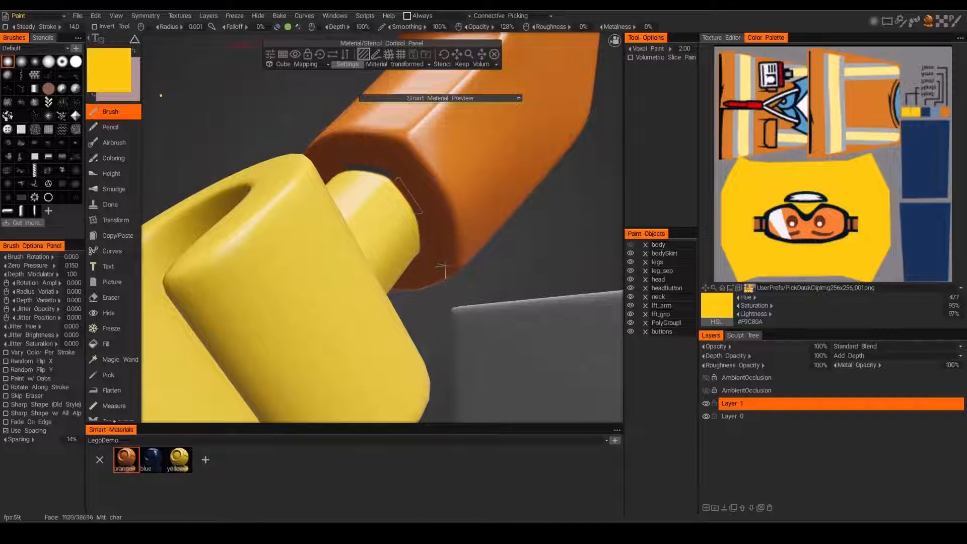
left_click_drag(443, 269, 405, 197, "alt")
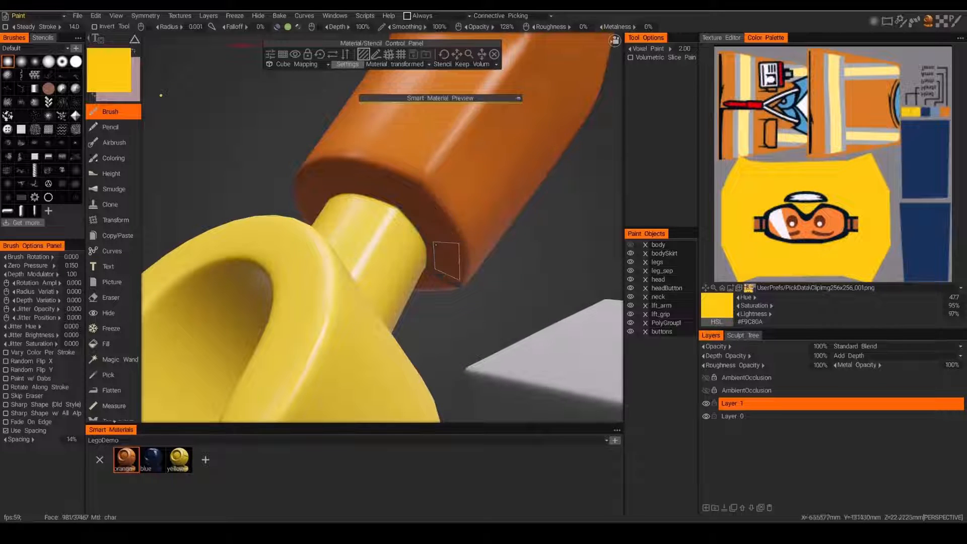
left_click_drag(443, 252, 453, 273, "alt")
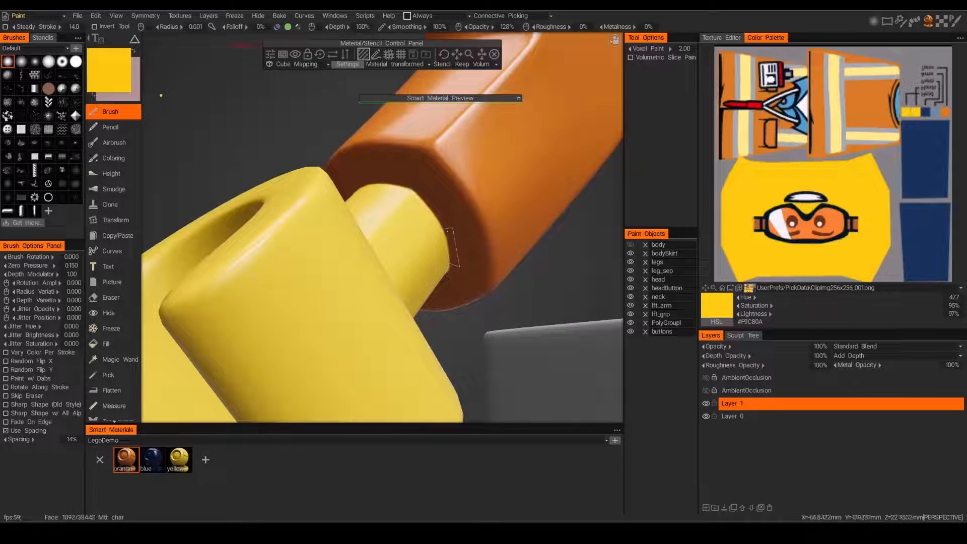
left_click_drag(413, 186, 568, 241, "alt")
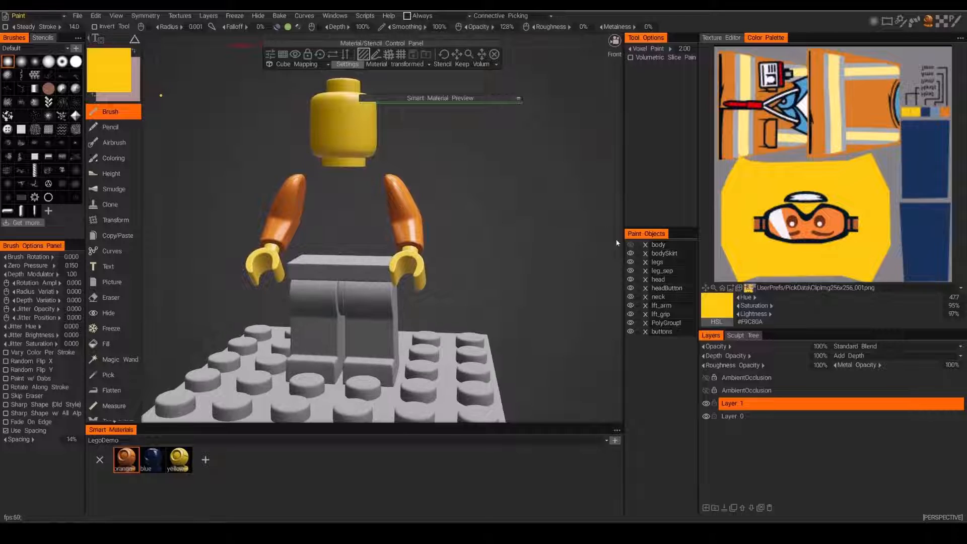
Unhide the body object and set up the Fill tool with the blue smart material.
left_click(631, 245)
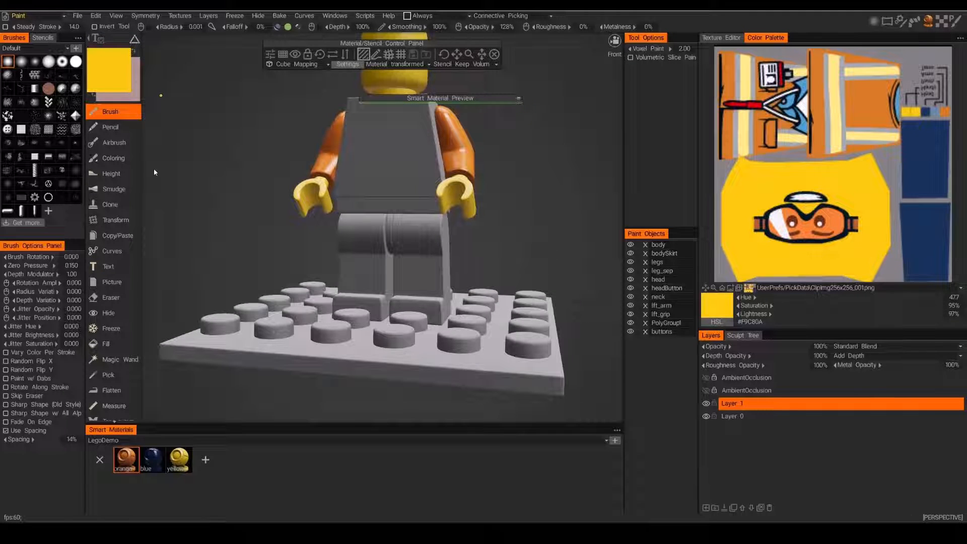
left_click(113, 346)
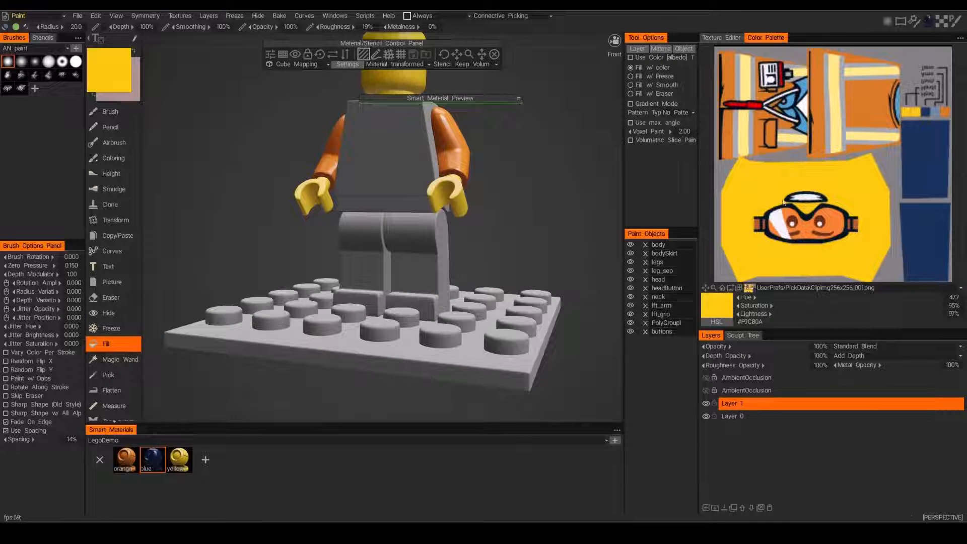
double_click(152, 463)
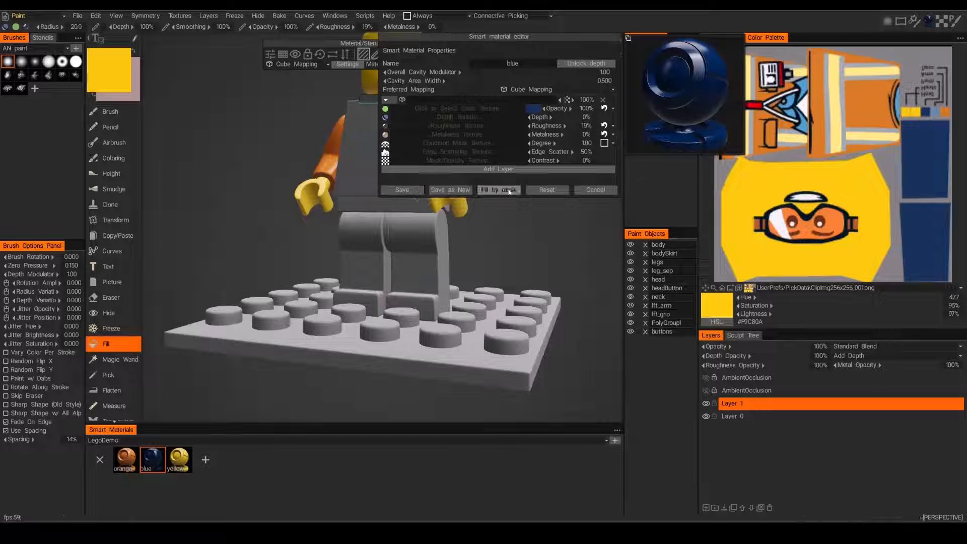
left_click(597, 190)
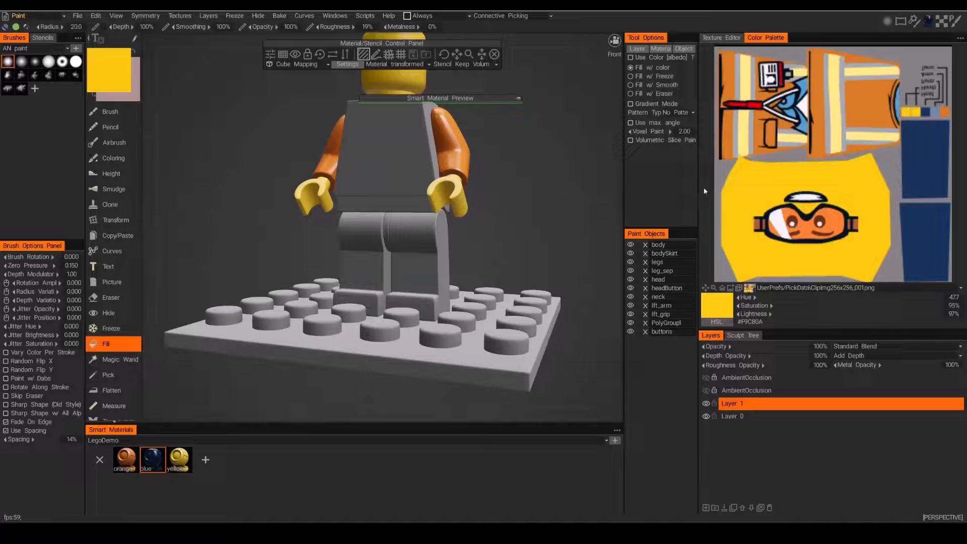
Sample the dark blue leg colour #18325A from the reference image and review the blue material's properties.
left_click(930, 159)
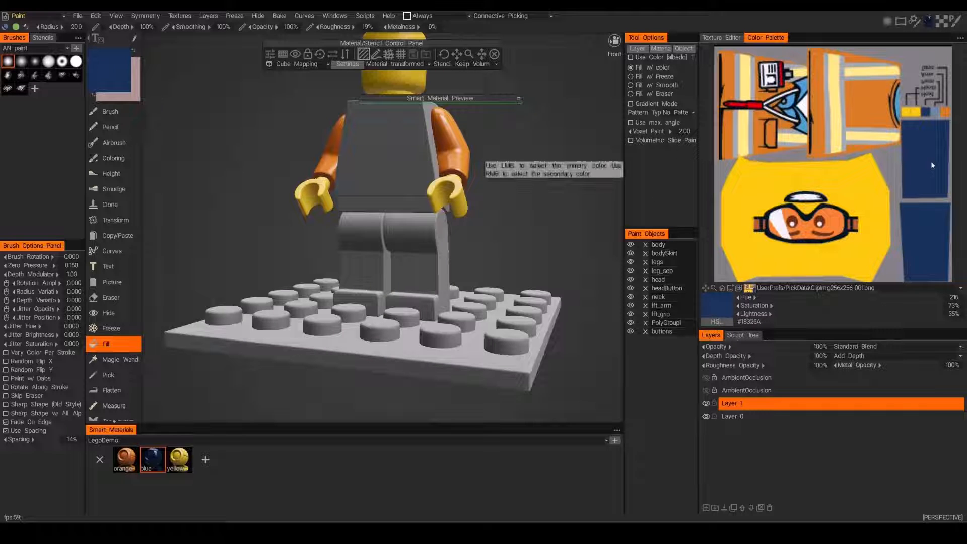
double_click(159, 464)
left_click(596, 189)
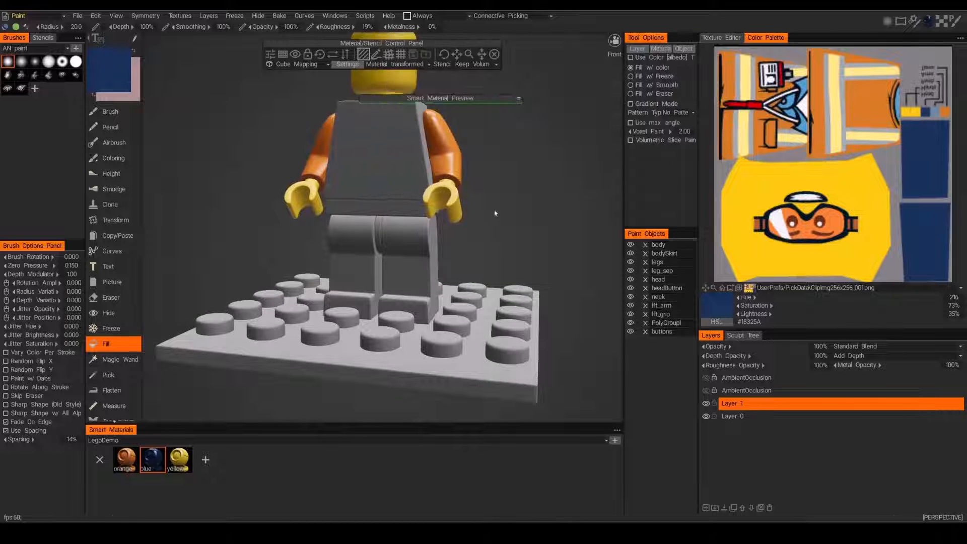
Fill the front, side and remaining grey faces of the minifigure's legs with the blue material.
left_click(422, 224)
mouse_move(369, 260)
middle_mouse_down()
mouse_move(406, 267)
mouse_move(368, 235)
mouse_move(381, 257)
mouse_move(425, 255)
mouse_move(403, 239)
mouse_move(392, 243)
mouse_move(437, 253)
mouse_move(451, 276)
mouse_move(432, 270)
mouse_move(504, 258)
middle_mouse_up()
left_click(379, 249)
left_click(391, 237)
left_click(433, 245)
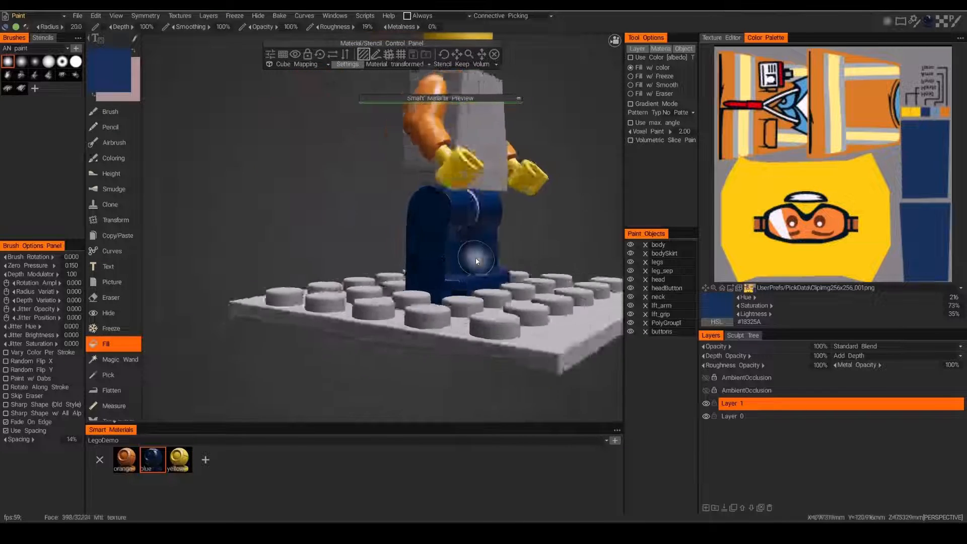
Fill the separator between the legs and the hip section below the torso with the blue material.
mouse_move(443, 273)
middle_mouse_down()
mouse_move(526, 231)
mouse_move(562, 228)
mouse_move(475, 227)
middle_mouse_up()
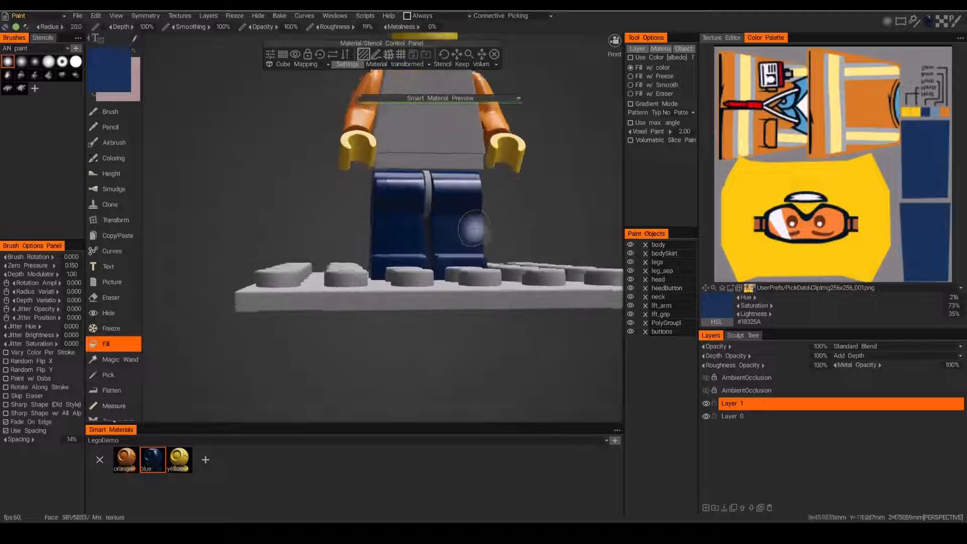
left_click(429, 188)
mouse_move(537, 213)
left_mouse_down()
mouse_move(553, 211)
mouse_move(439, 200)
left_mouse_up()
left_click(411, 188)
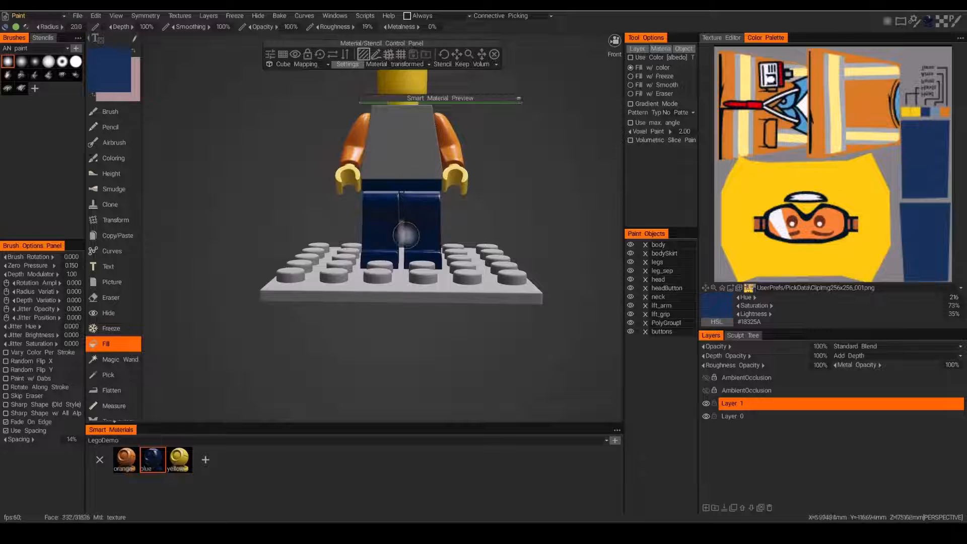
Compare the figure with the minifigure reference photo and set the blue material's colour lightness to 45%.
left_click_drag(410, 230, 692, 200, "alt")
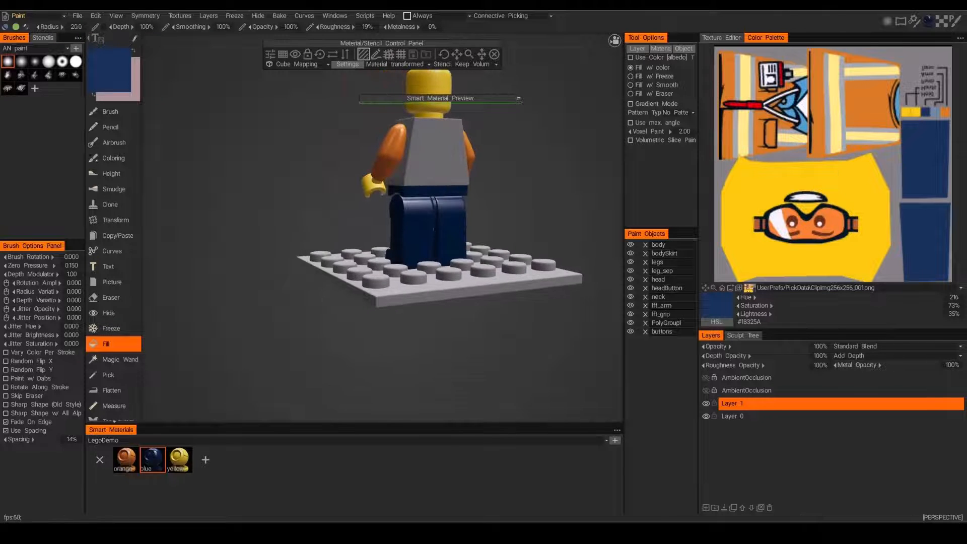
right_click_drag(966, 348, 916, 287)
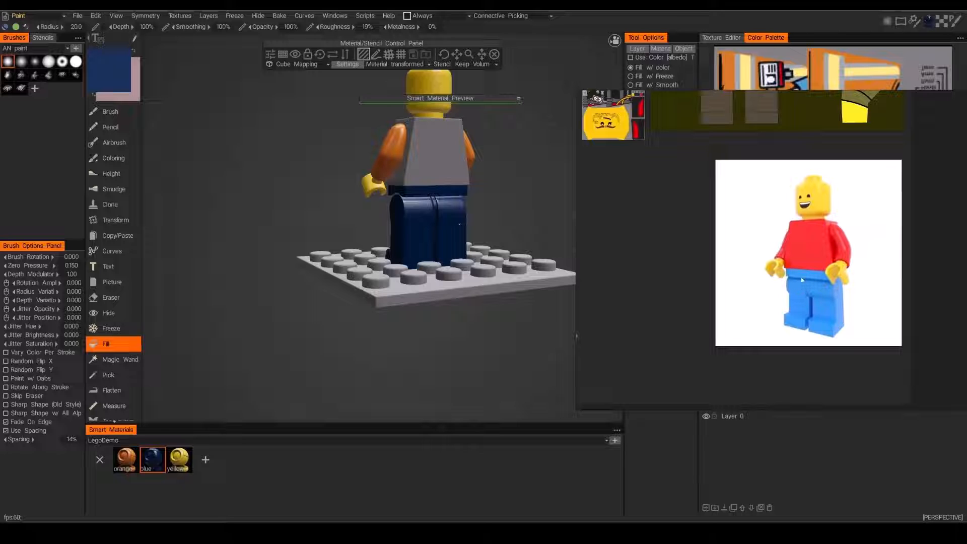
right_click_drag(729, 225, 966, 227)
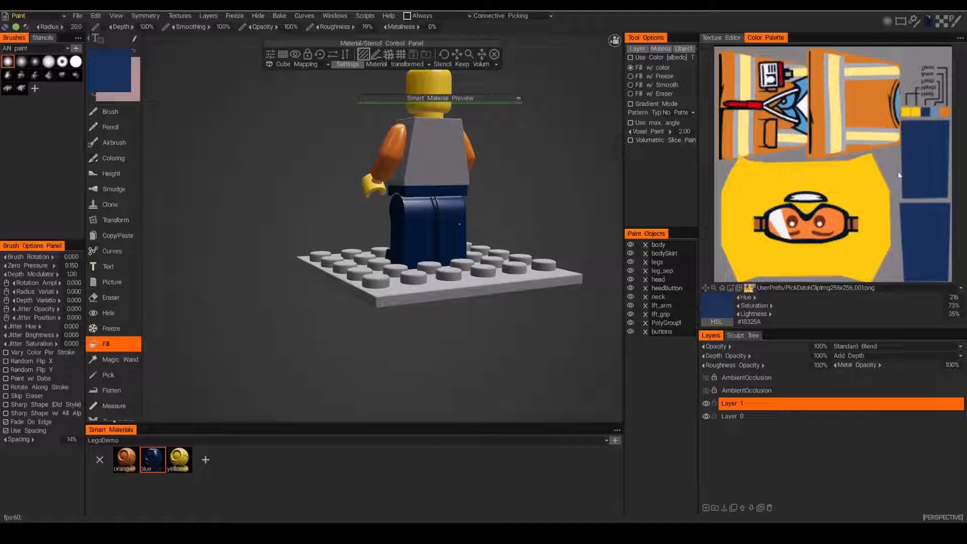
left_click_drag(523, 200, 522, 220)
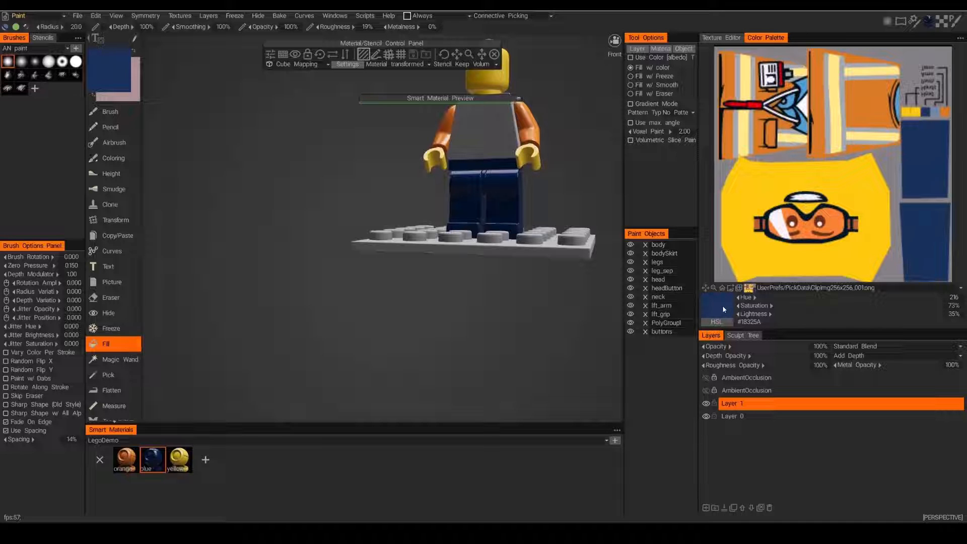
double_click(160, 462)
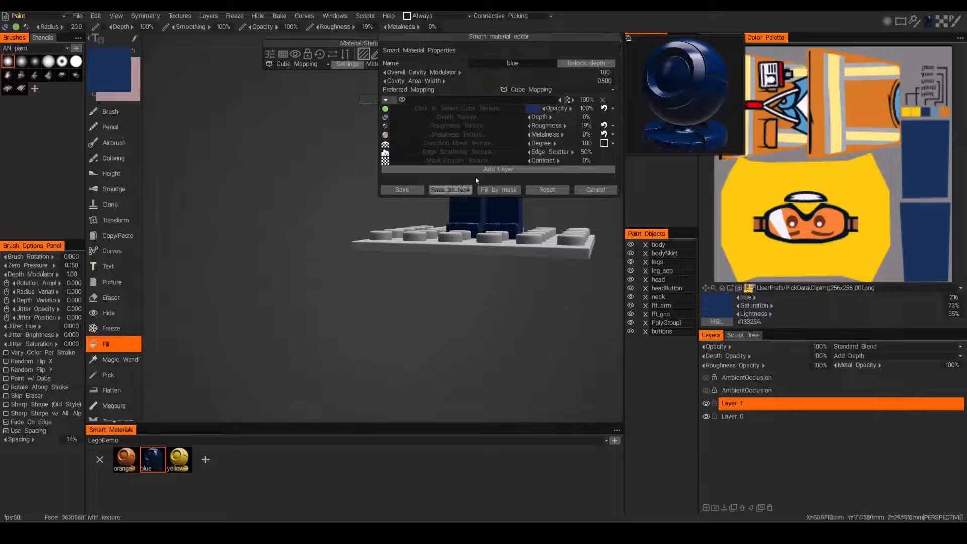
left_click(534, 109)
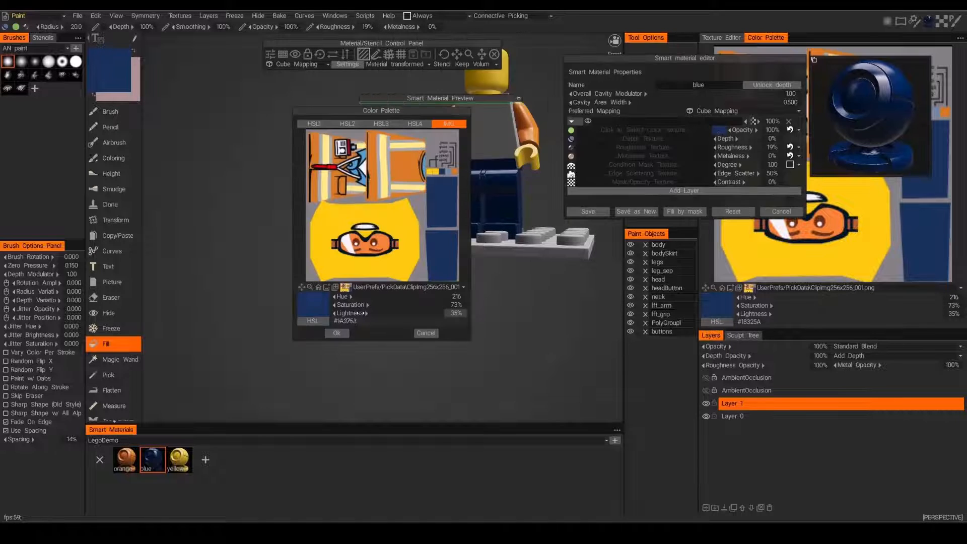
left_click_drag(360, 313, 369, 313)
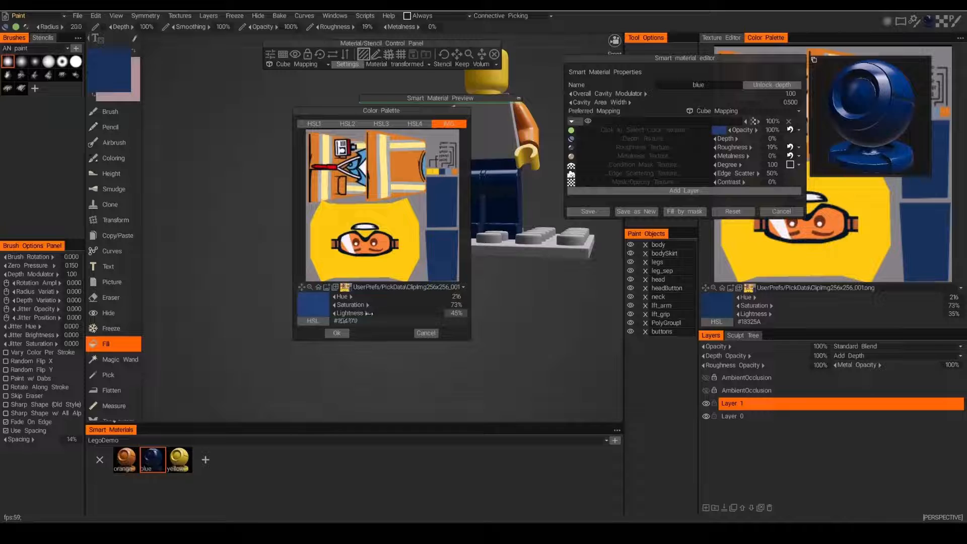
left_click(336, 334)
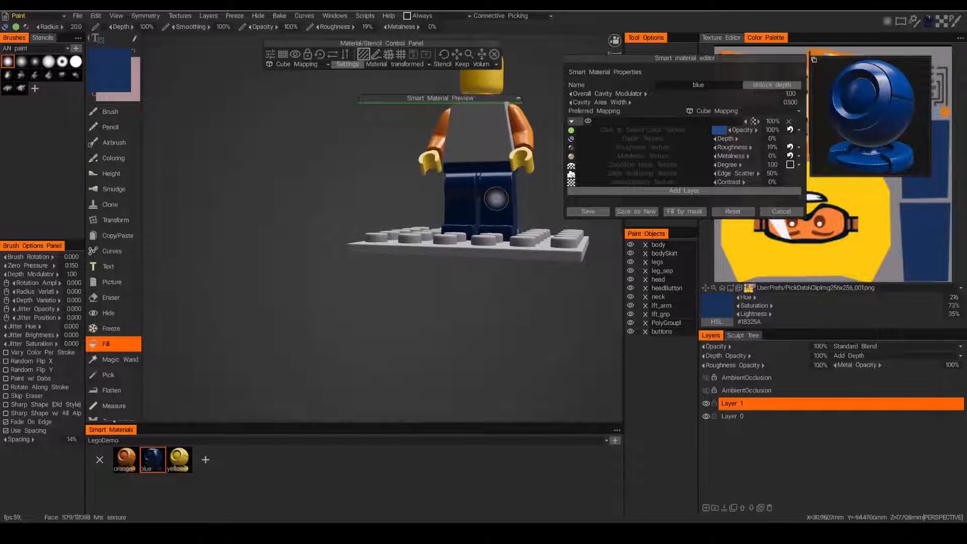
Refill the minifigure's legs, leg separator and hip section with the brighter blue material.
left_click(498, 207)
mouse_move(499, 209)
left_mouse_down("alt")
mouse_move(493, 231)
mouse_move(440, 192)
left_mouse_up("alt")
left_click(463, 212)
left_click(444, 183)
left_click_drag(427, 226, 432, 200, "alt")
left_click_drag(392, 234, 539, 262, "alt")
scroll(551, 270, "up", 5)
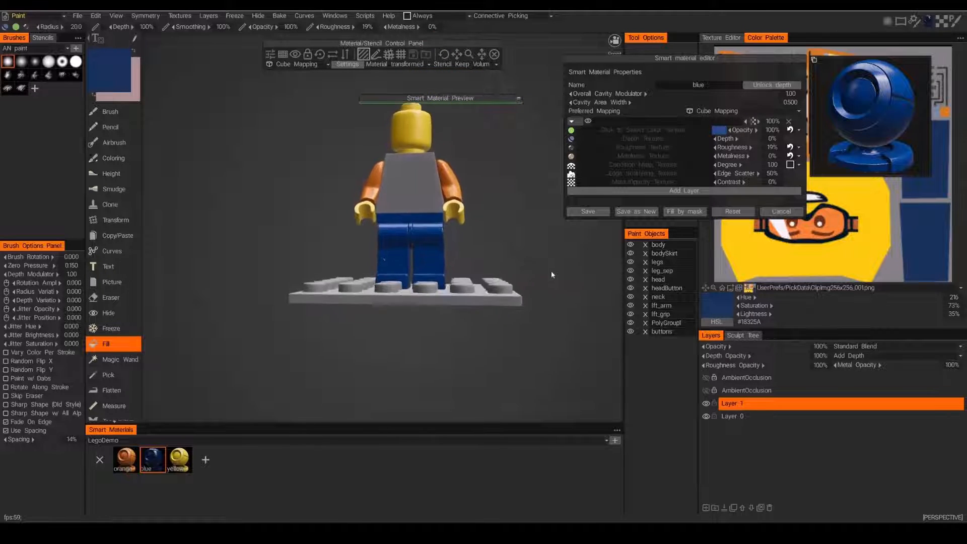
Set the blue smart material's roughness to 38% and save the material.
left_click_drag(386, 272, 479, 299, "alt")
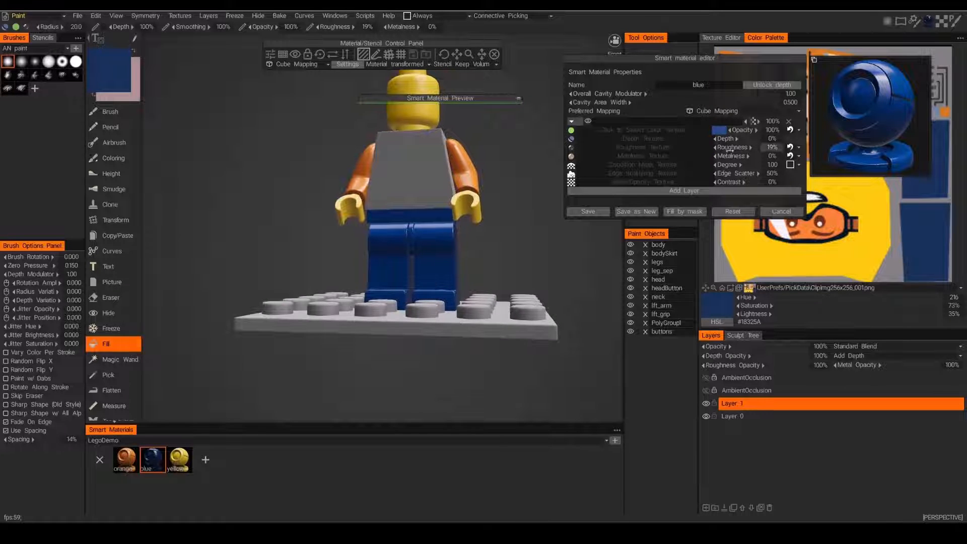
left_click_drag(744, 149, 772, 151)
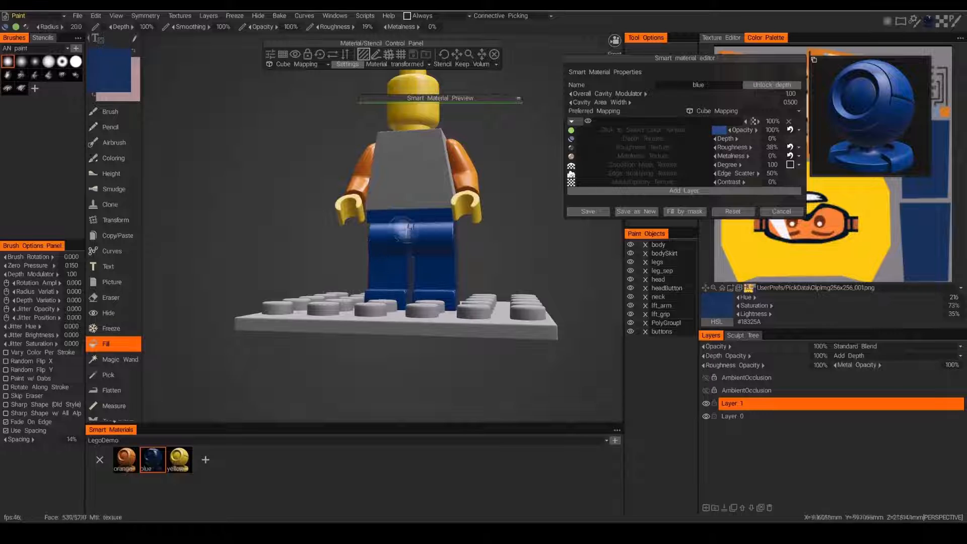
left_click_drag(401, 270, 533, 275, "alt")
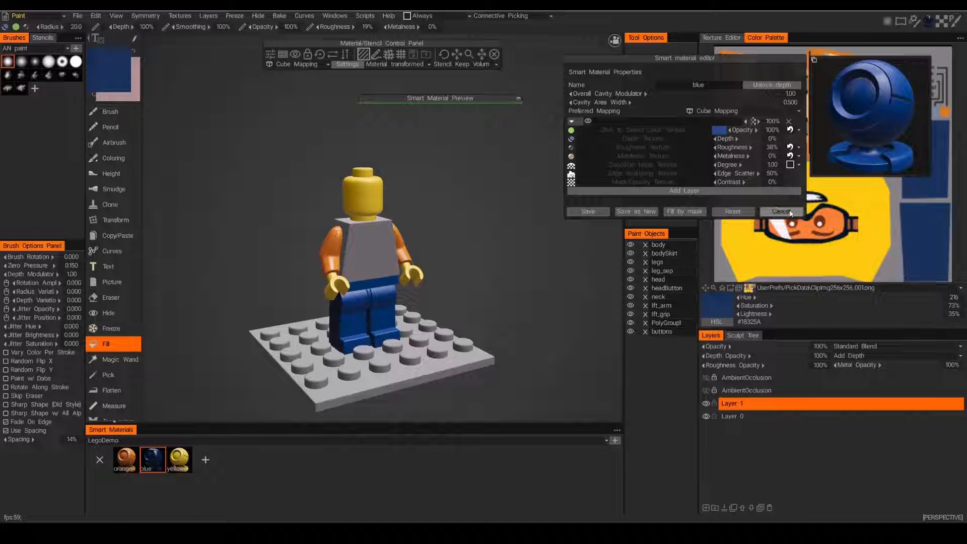
left_click(588, 211)
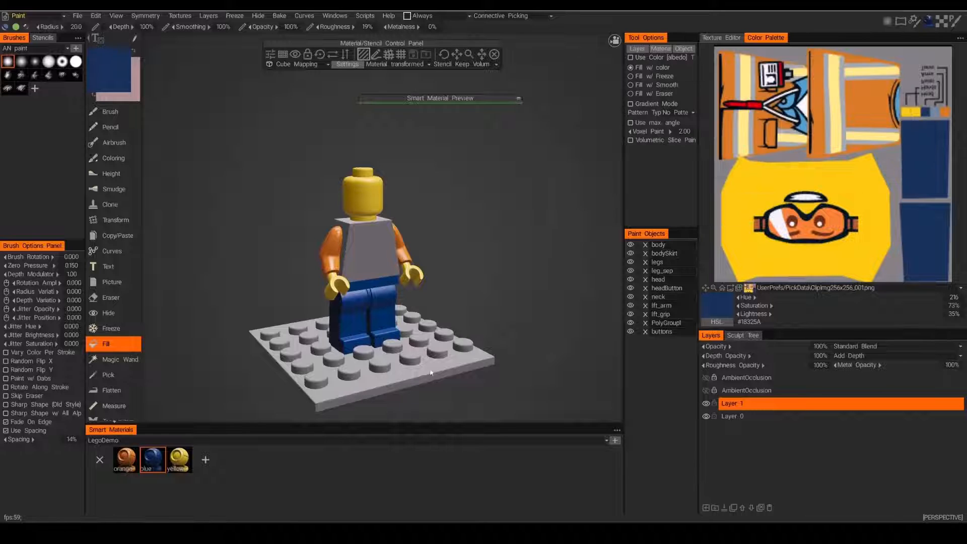
Make the orange smart material active for filling the minifigure's torso.
left_click(128, 460)
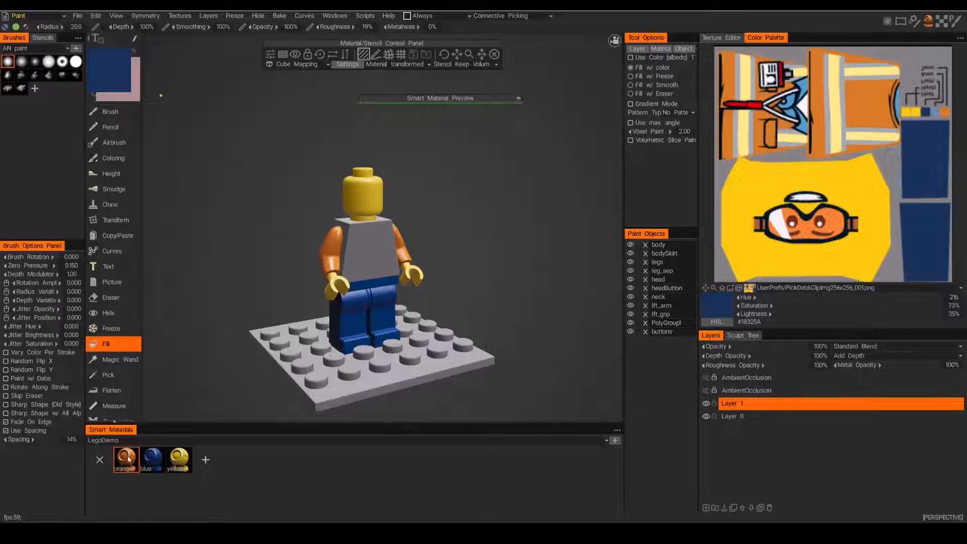
left_click_drag(252, 298, 447, 291)
scroll(447, 291, "up", 4)
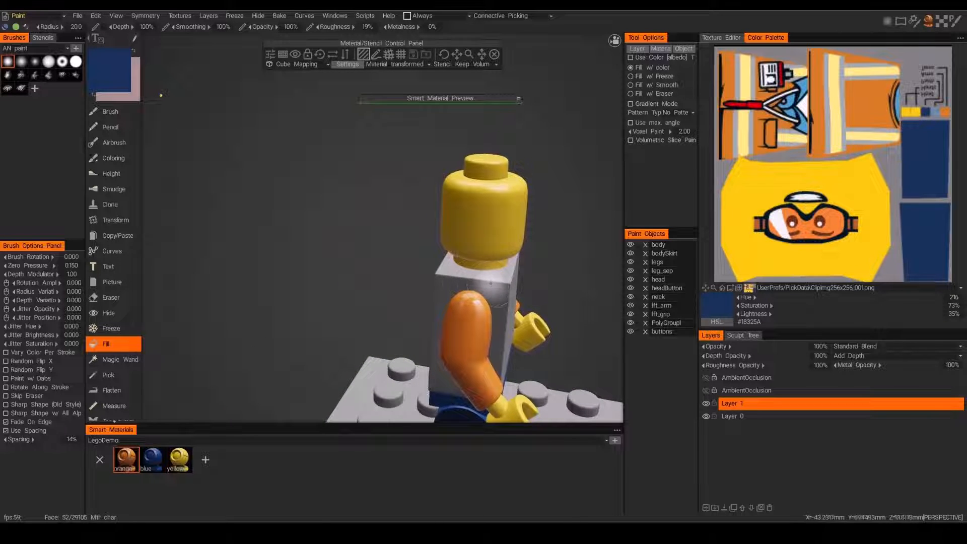
mouse_move(508, 289)
left_mouse_down("alt")
mouse_move(474, 282)
mouse_move(523, 280)
mouse_move(491, 331)
mouse_move(499, 292)
mouse_move(484, 297)
mouse_move(289, 233)
mouse_move(239, 142)
left_mouse_up("alt")
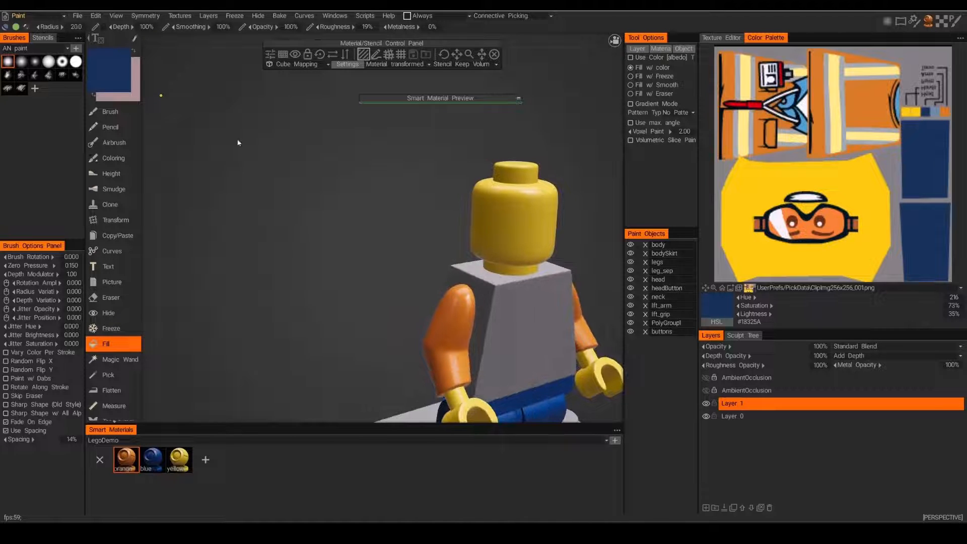
left_click(110, 112)
mouse_move(328, 227)
left_mouse_down("alt")
mouse_move(361, 248)
mouse_move(396, 224)
left_mouse_up("alt")
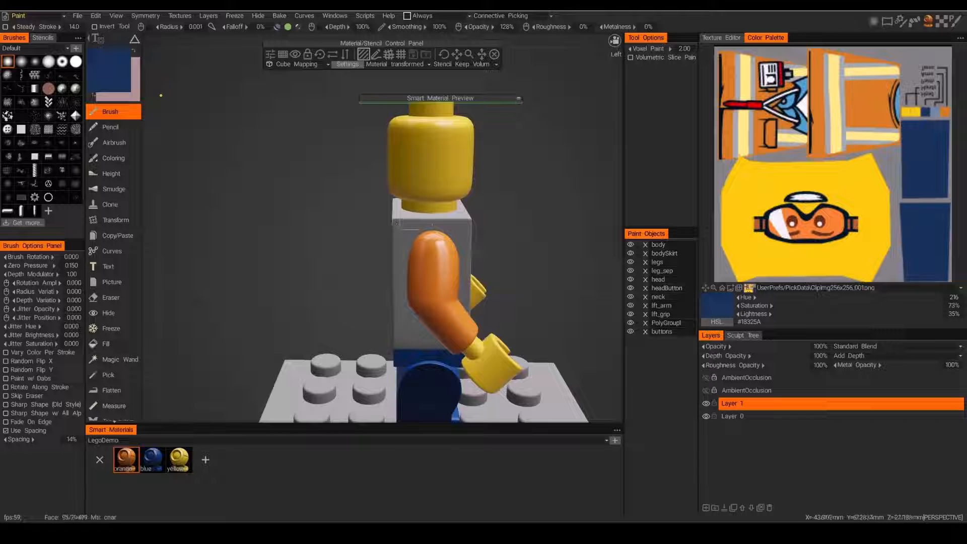
left_click_drag(396, 224, 470, 231, "alt")
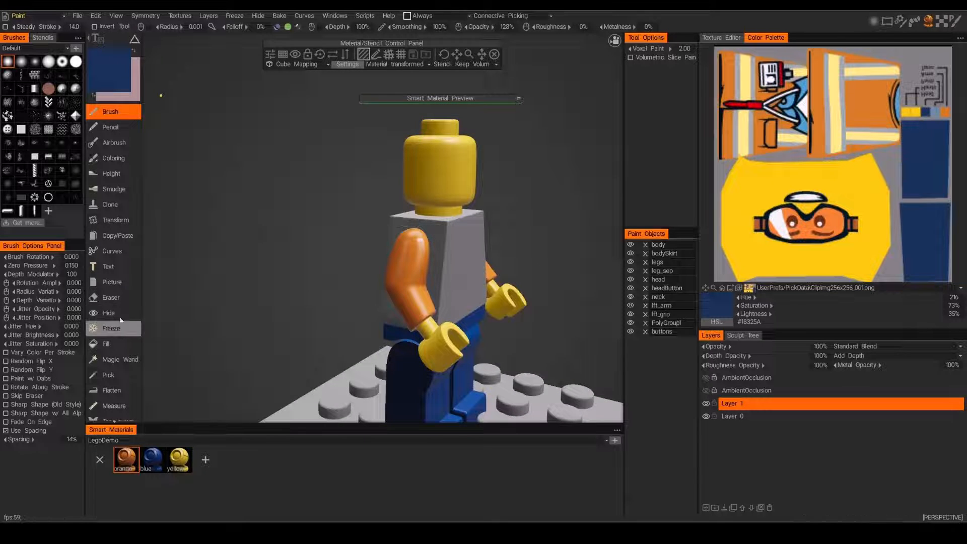
left_click(108, 345)
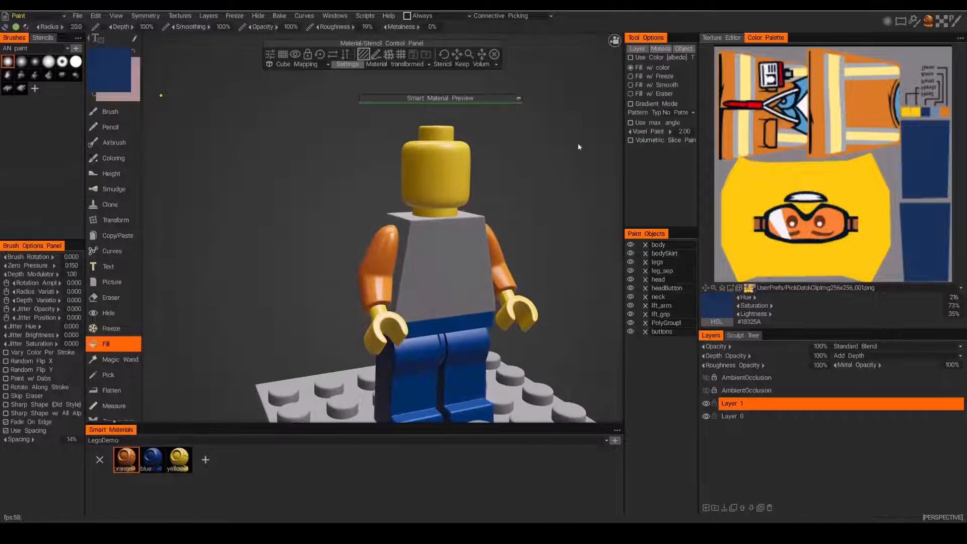
Show the char UV set with wireframe in the Texture Editor and fill its tall unpainted strip island with orange.
left_click(722, 38)
left_click_drag(556, 217, 626, 252, "alt")
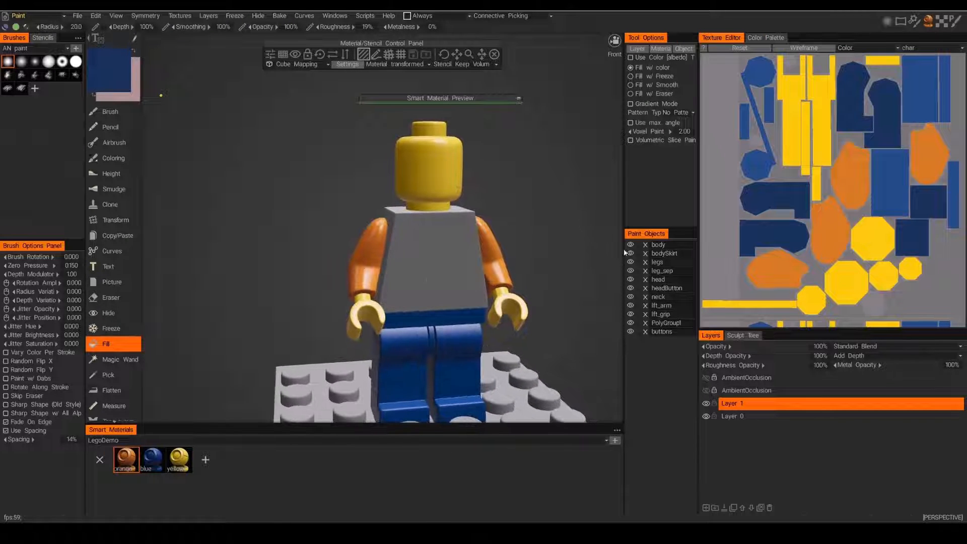
left_click_drag(439, 255, 403, 254, "alt")
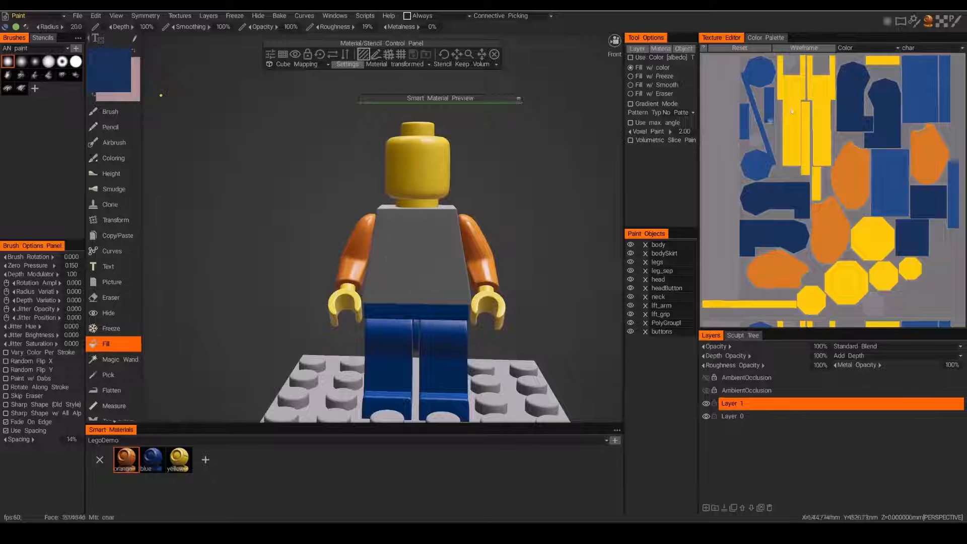
left_click(929, 49)
left_click(920, 81)
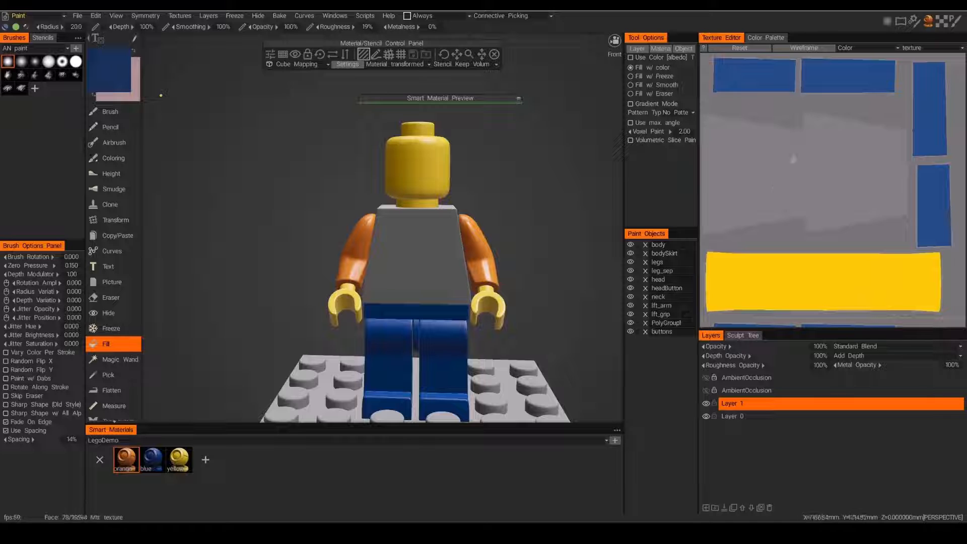
left_click(928, 49)
left_click(924, 59)
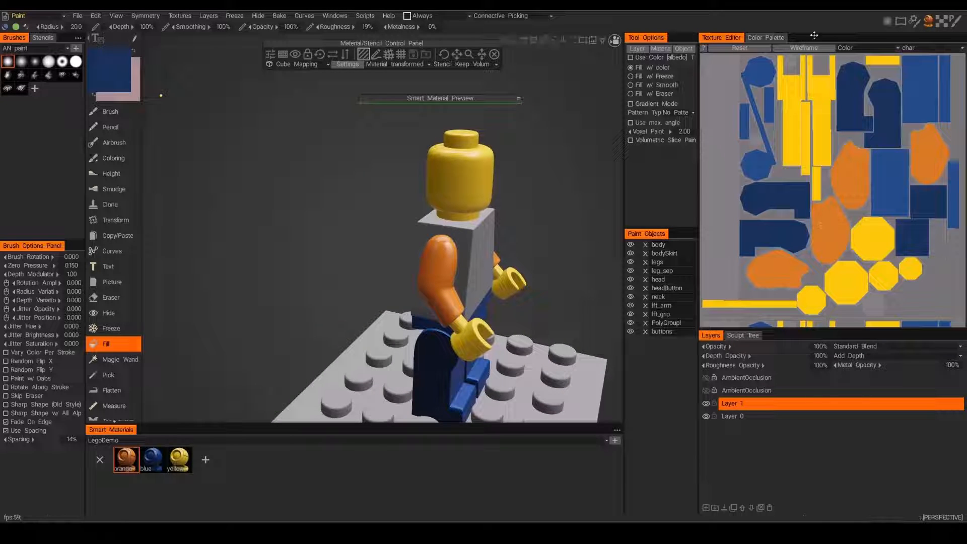
left_click(806, 49)
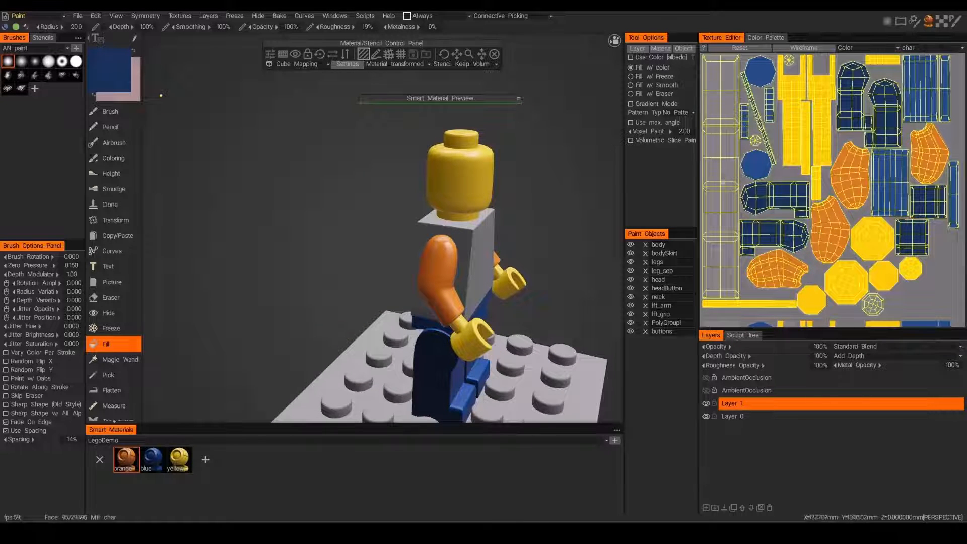
left_click(718, 106)
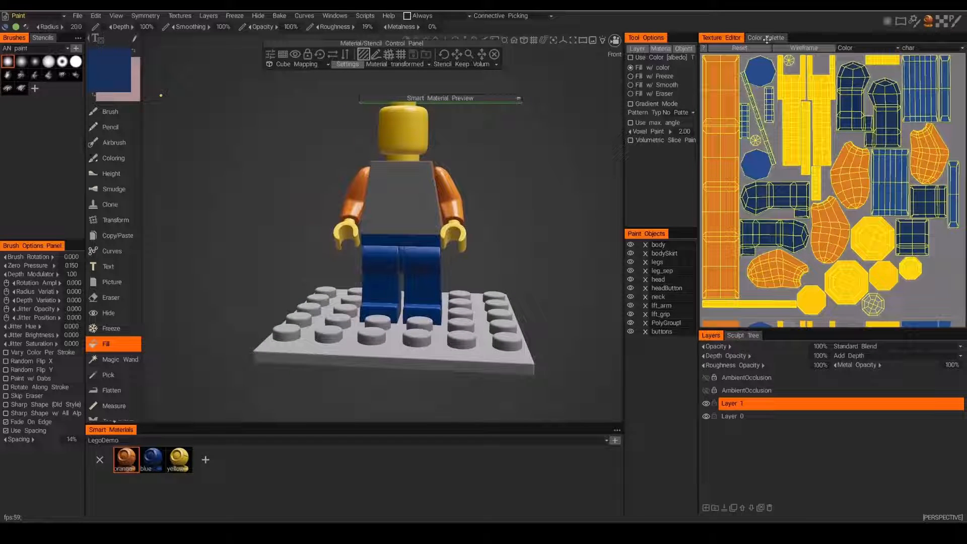
Show the texture UV set in the Texture Editor and fill the two large trapezoid torso islands with orange.
left_click(932, 48)
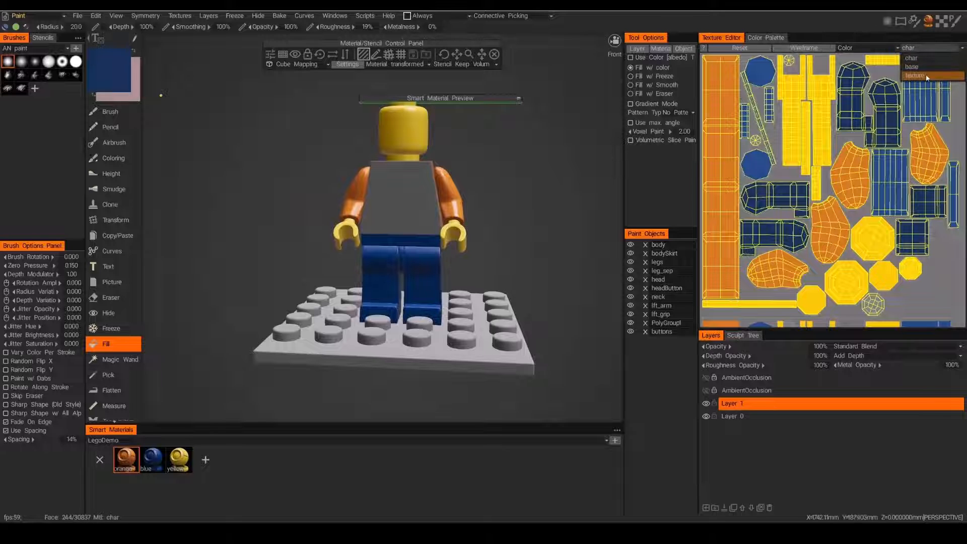
left_click(932, 76)
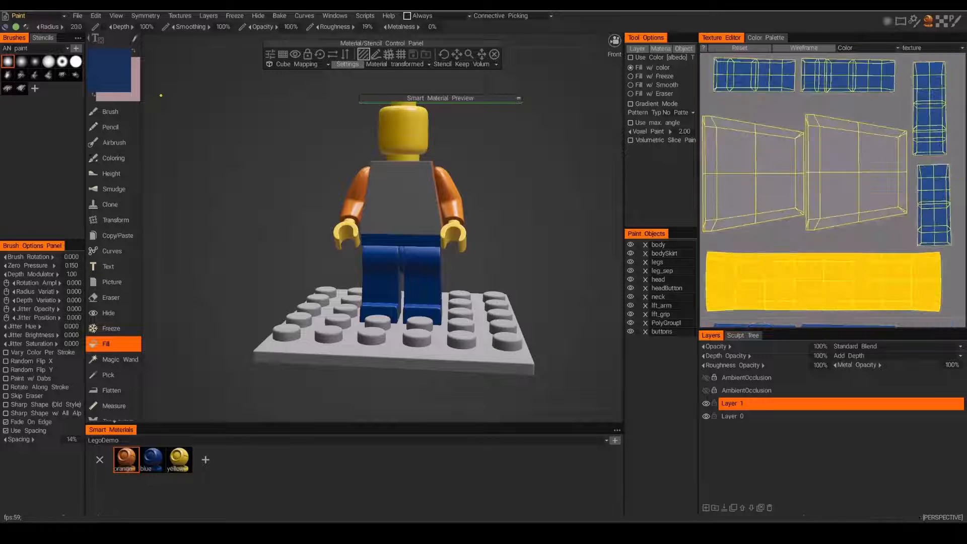
left_click(736, 170)
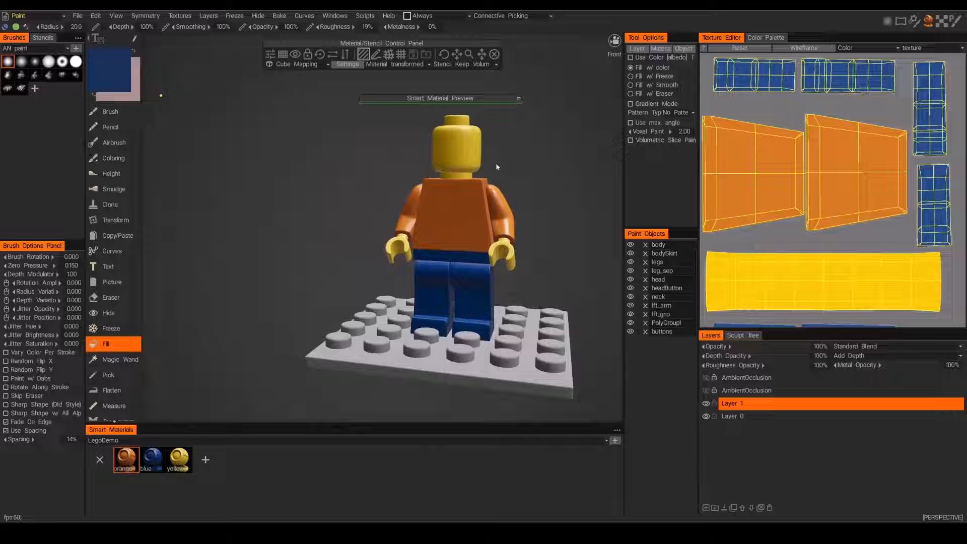
left_click_drag(248, 152, 254, 151)
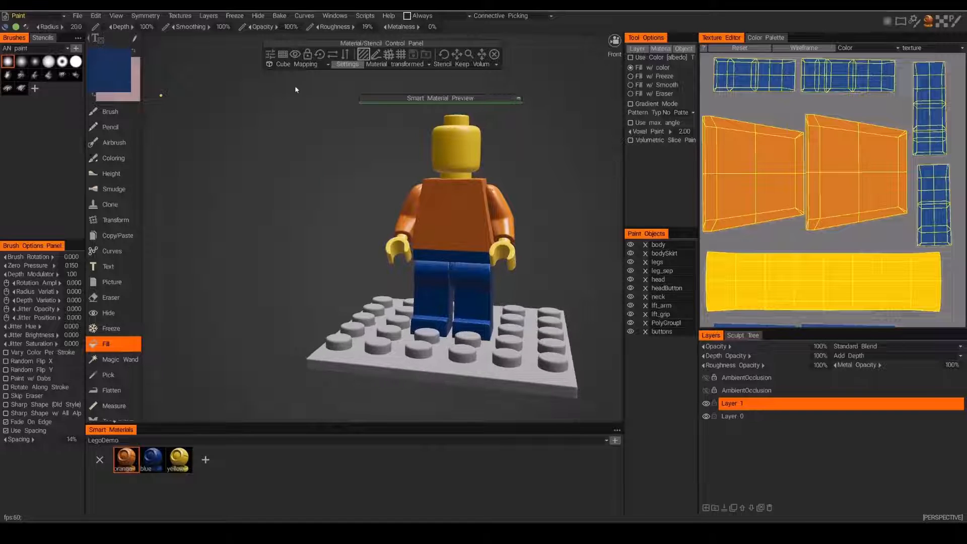
Deactivate the current smart material and move the Smart Material Preview bar clear of the minifigure's head.
left_click(494, 56)
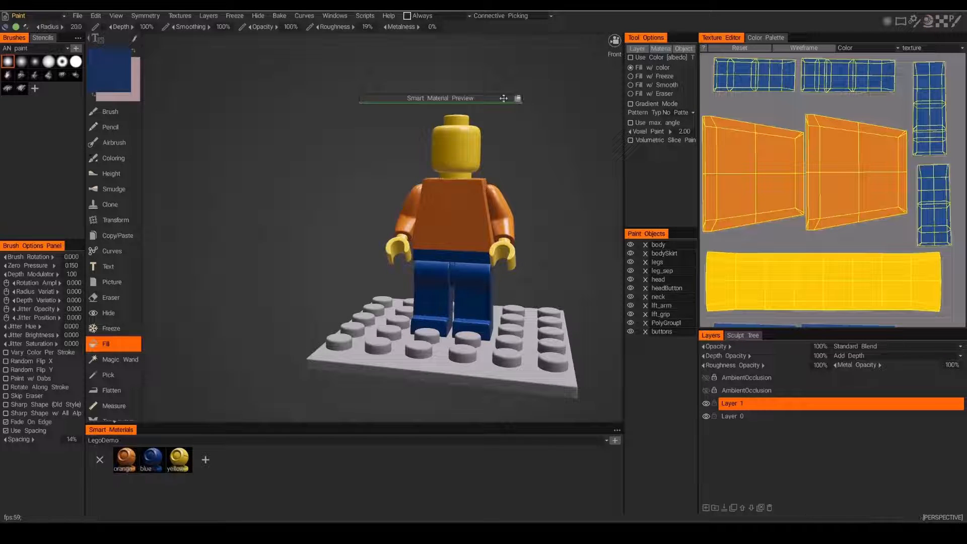
left_click_drag(502, 98, 567, 61)
left_click_drag(496, 126, 403, 132)
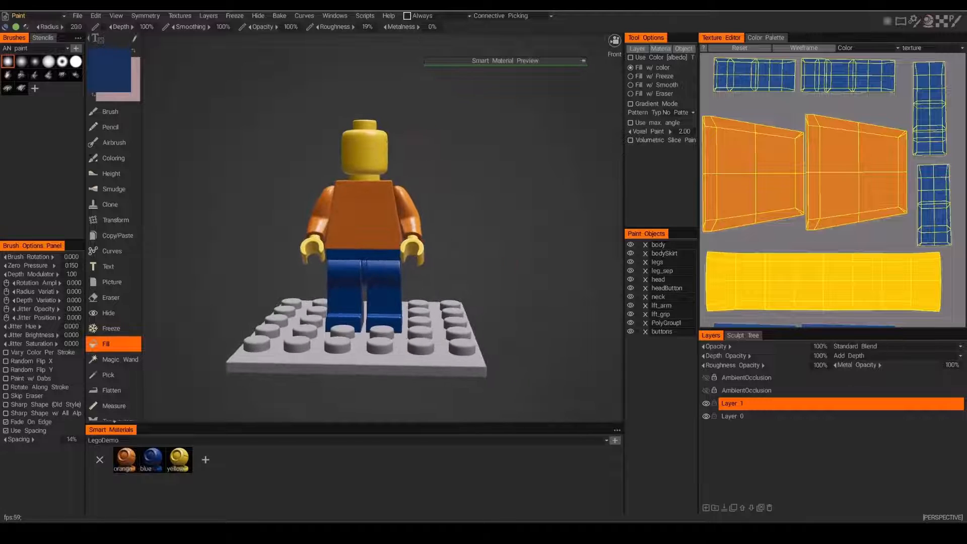
left_click_drag(186, 90, 195, 122)
With the Brush tool active, open the orange smart material for editing and set its preferred mapping to UV-Mapping.
left_click(110, 112)
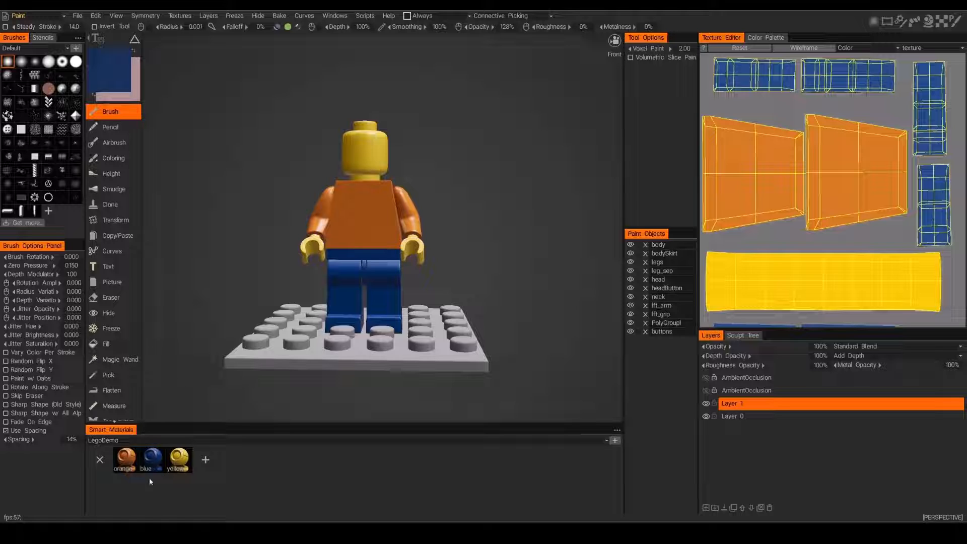
left_click(127, 460)
double_click(127, 464)
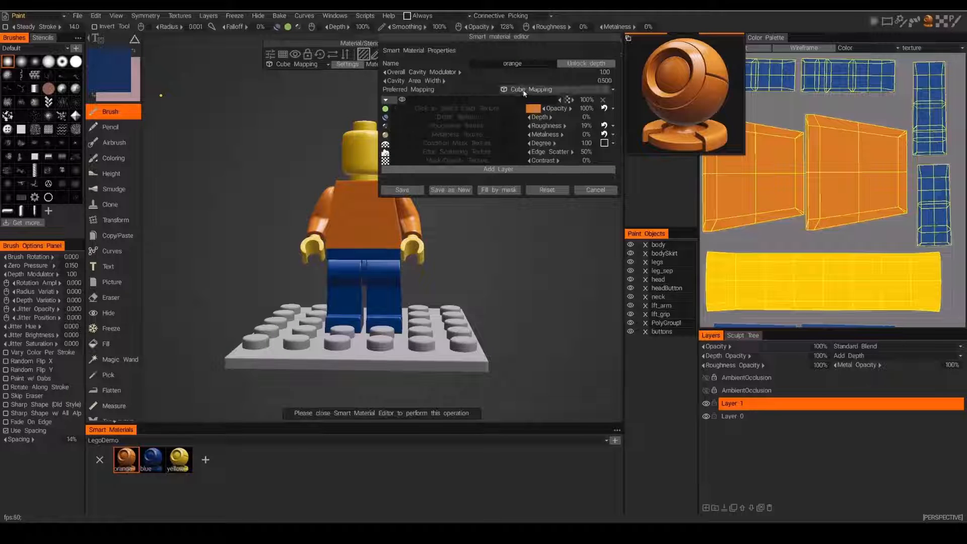
left_click(538, 91)
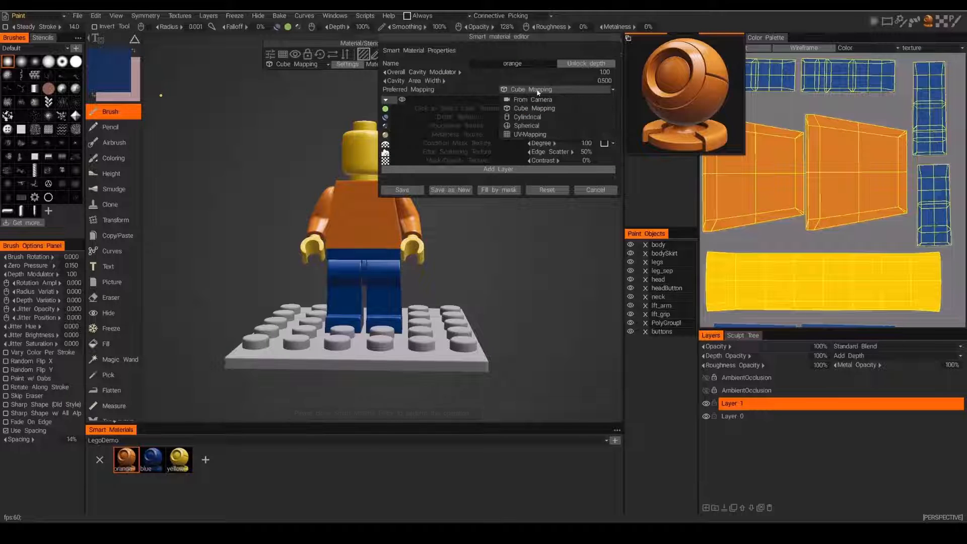
left_click(542, 135)
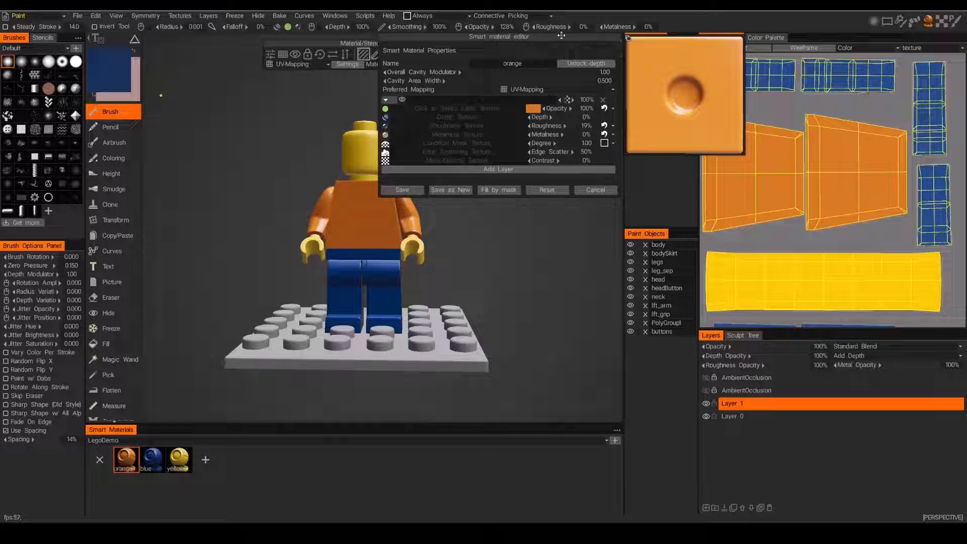
left_click_drag(561, 35, 657, 66)
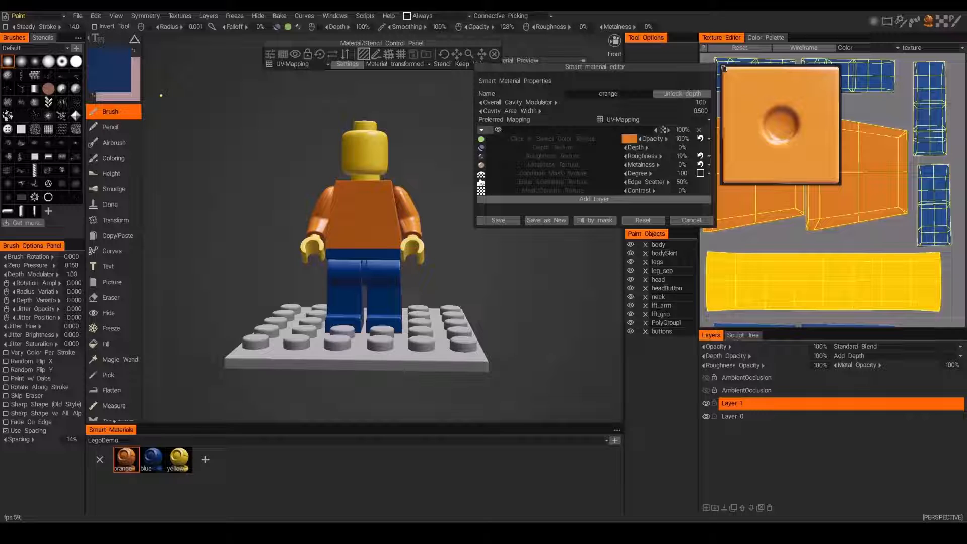
Load minifig_60080_spaceWorkerGlasses.png as the orange material's colour texture and set the preferred mapping to From Camera.
left_click(556, 138)
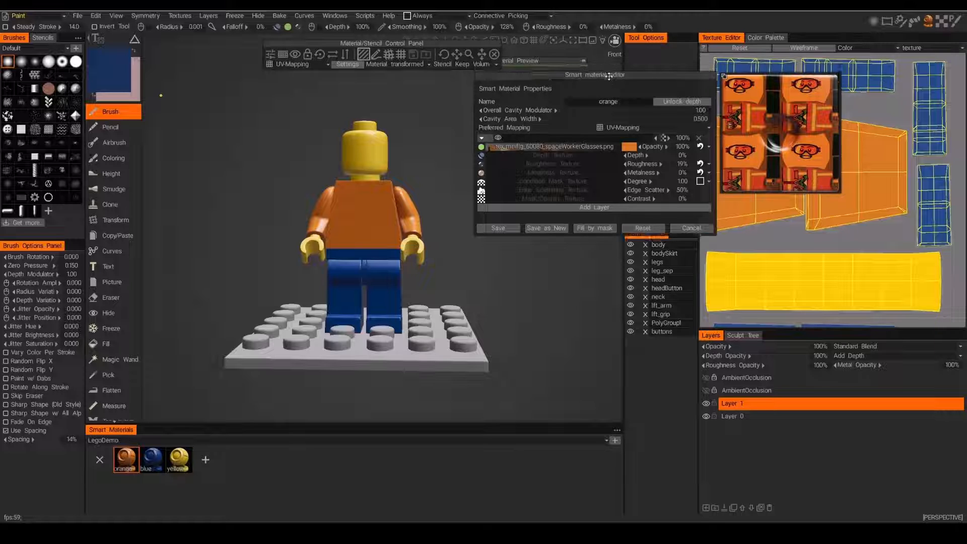
left_click(640, 130)
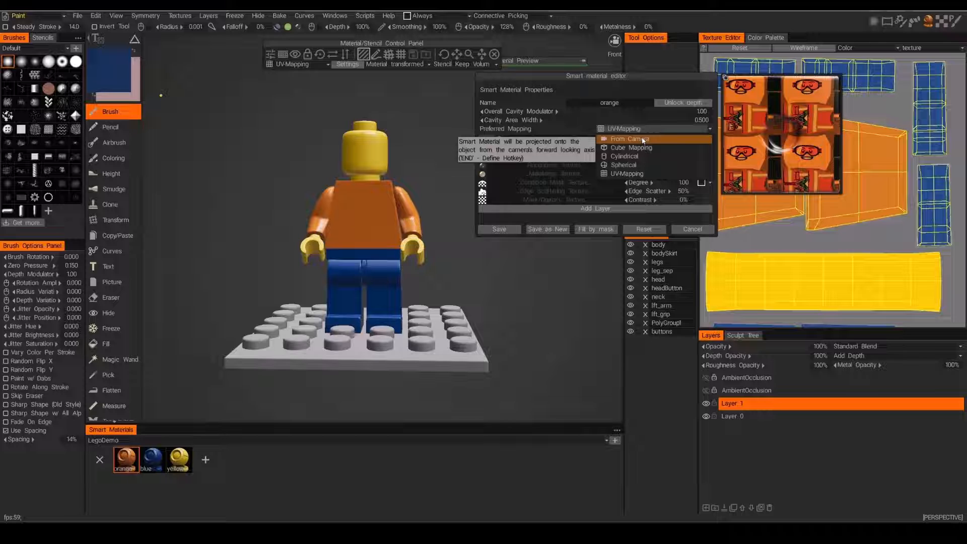
left_click(643, 141)
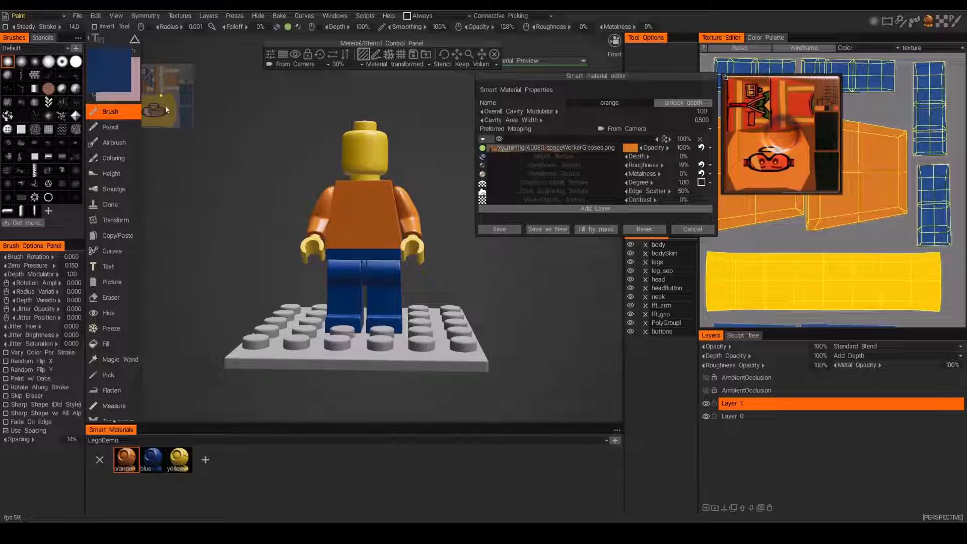
Place the texture stencil beside the minifigure and rotate it 90 degrees so the jacket print stands upright.
right_click_drag(168, 104, 200, 107)
middle_click_drag(200, 109, 261, 122)
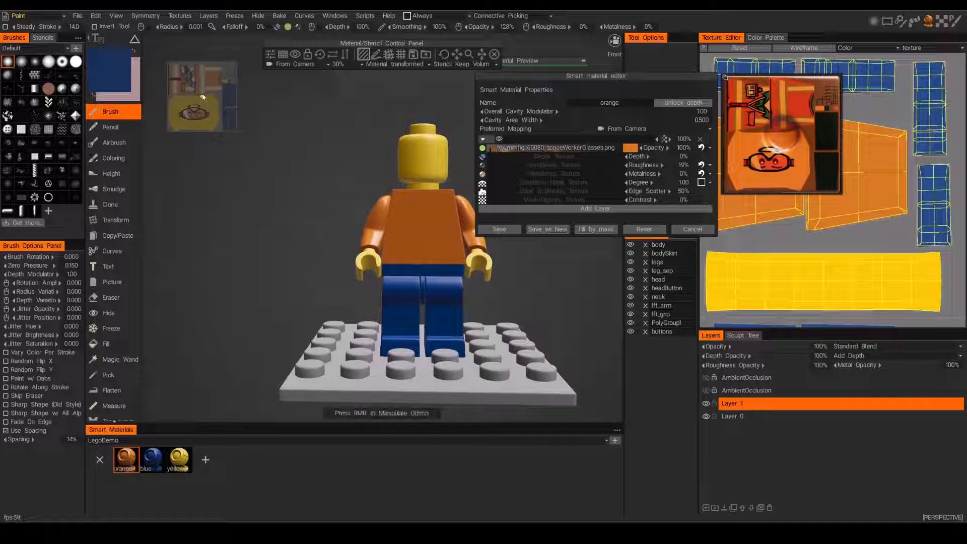
mouse_move(203, 98)
right_mouse_down()
mouse_move(192, 89)
mouse_move(212, 102)
right_mouse_up()
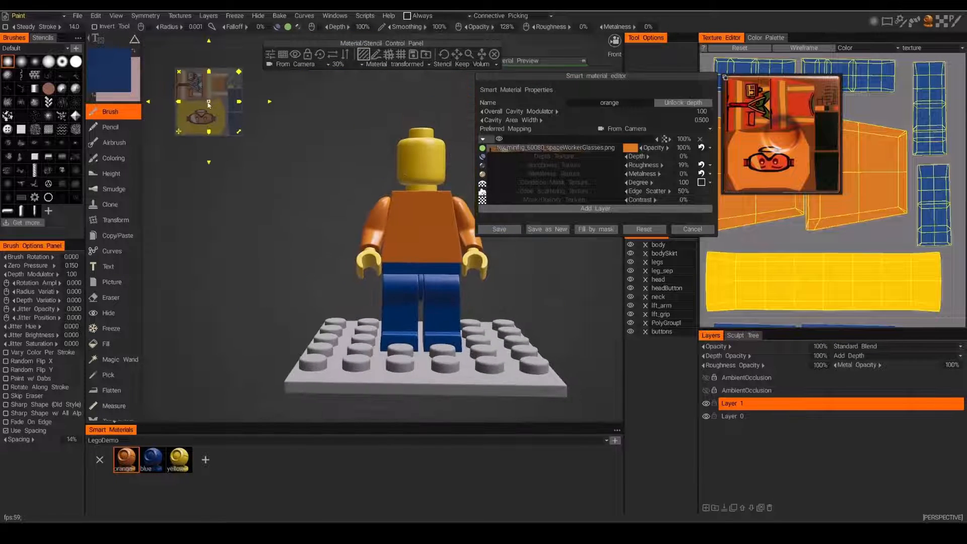
left_click_drag(209, 104, 264, 191)
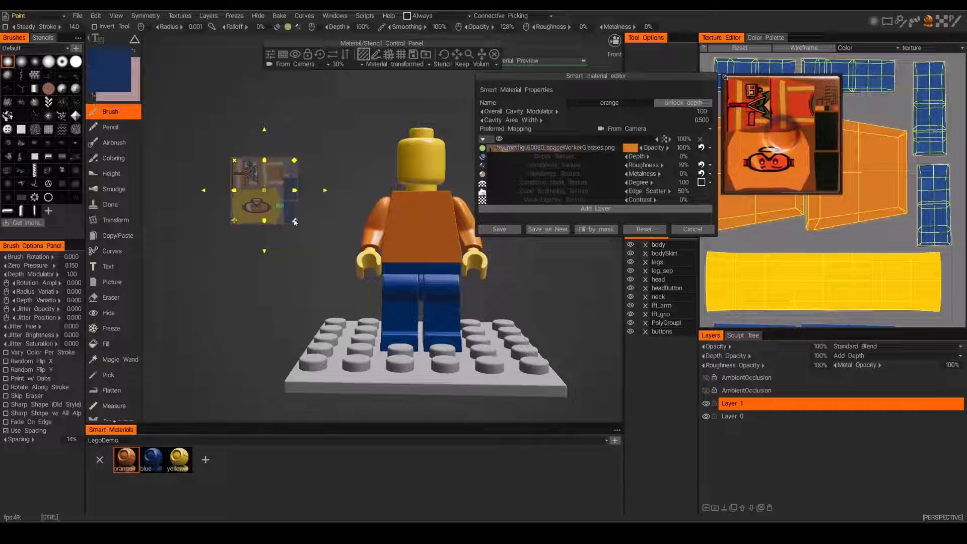
left_click_drag(295, 221, 355, 127)
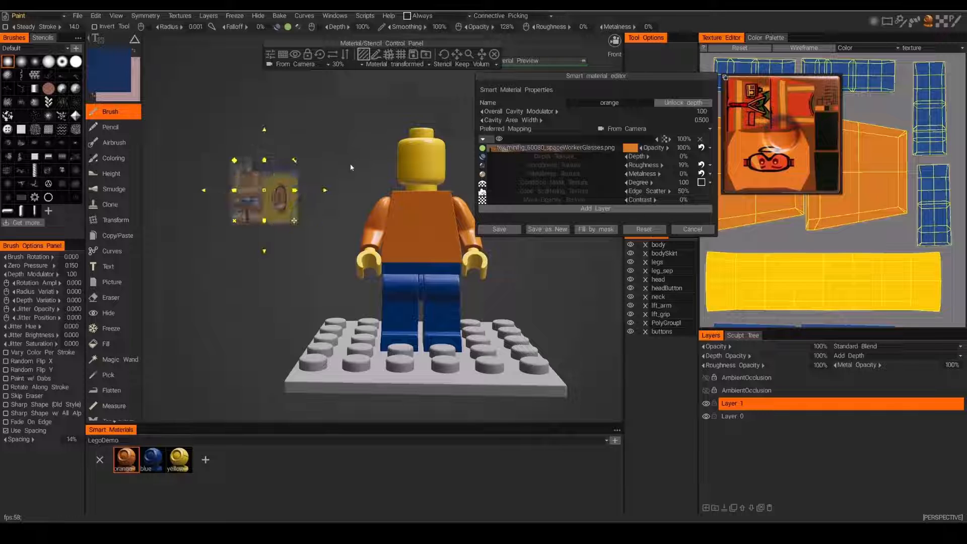
left_click_drag(351, 168, 357, 226)
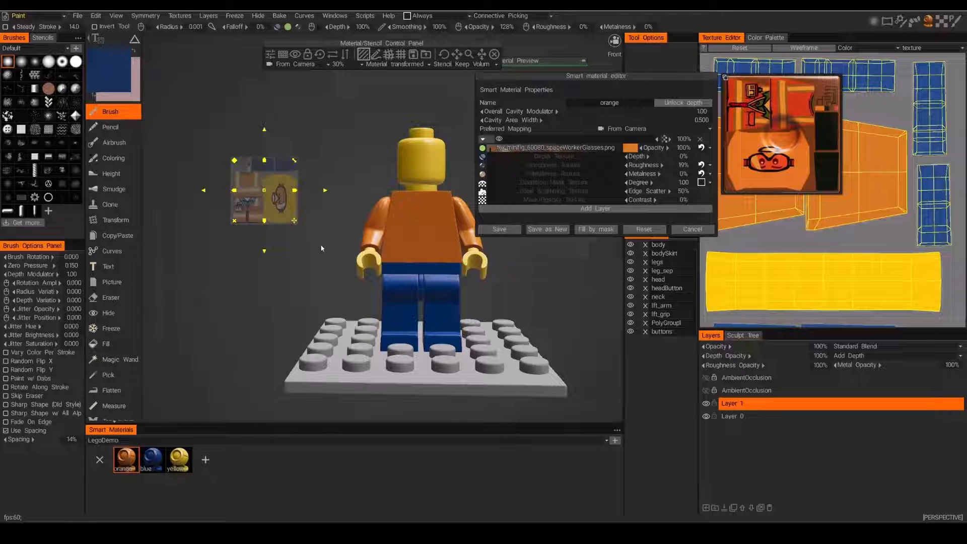
left_click_drag(295, 163, 332, 146, "ctrl")
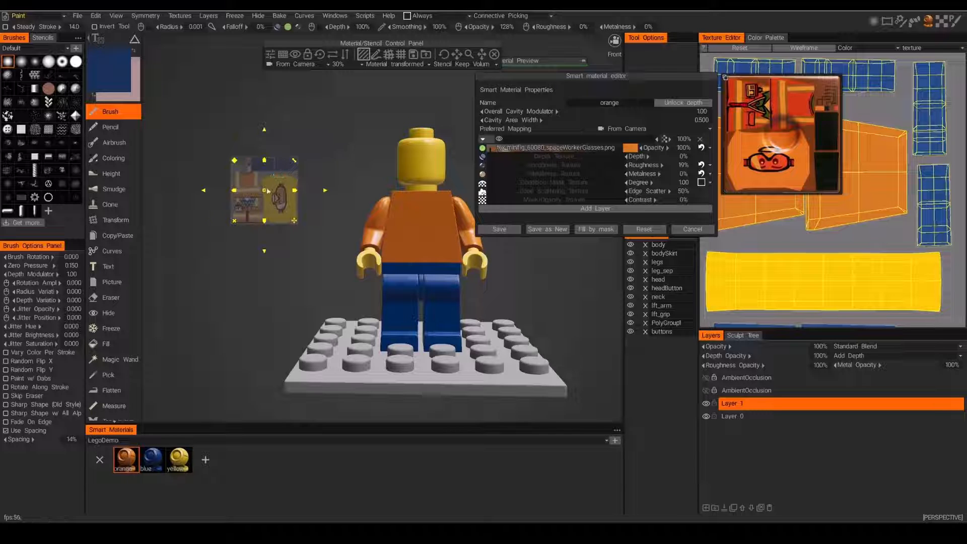
Enlarge the stencil to nearly three times its size and move its jacket print over the minifigure's torso.
mouse_move(264, 192)
left_mouse_down()
mouse_move(312, 218)
mouse_move(418, 231)
mouse_move(273, 209)
mouse_move(265, 197)
left_mouse_up()
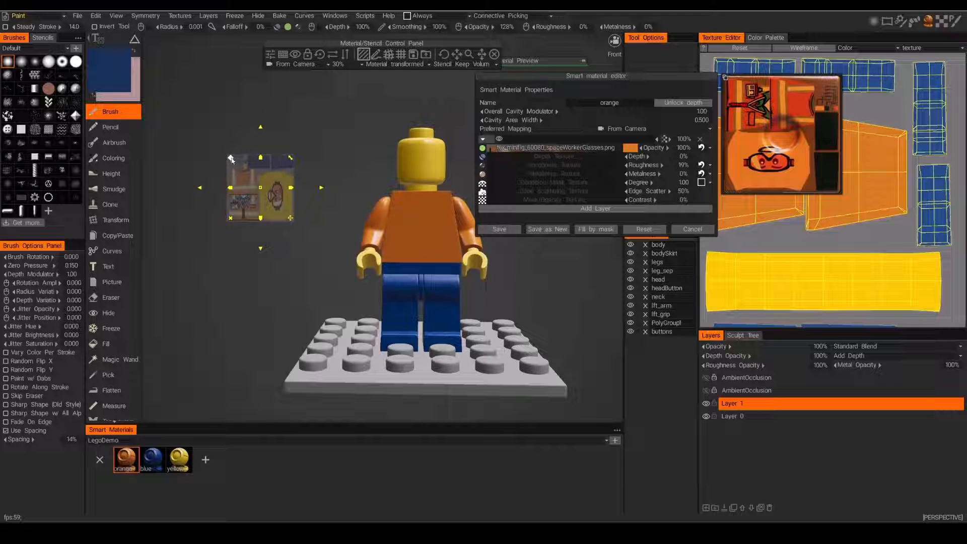
left_click_drag(231, 160, 212, 84)
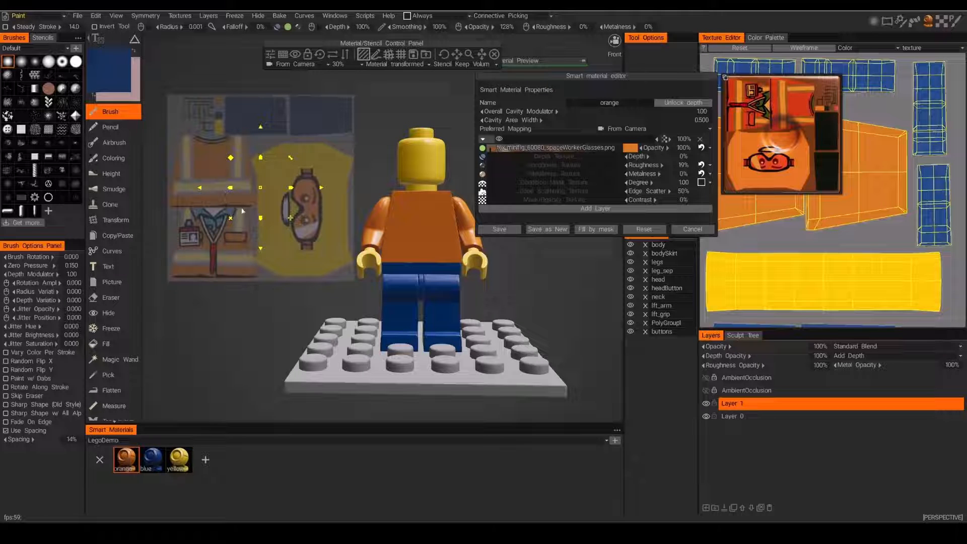
left_click_drag(261, 189, 469, 174)
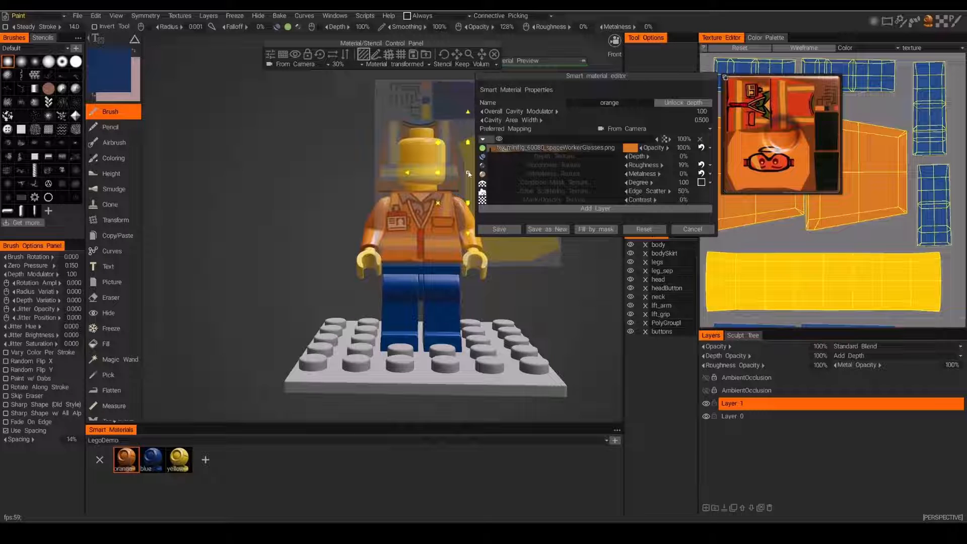
middle_click_drag(348, 221, 271, 204)
scroll(253, 200, "up", 7)
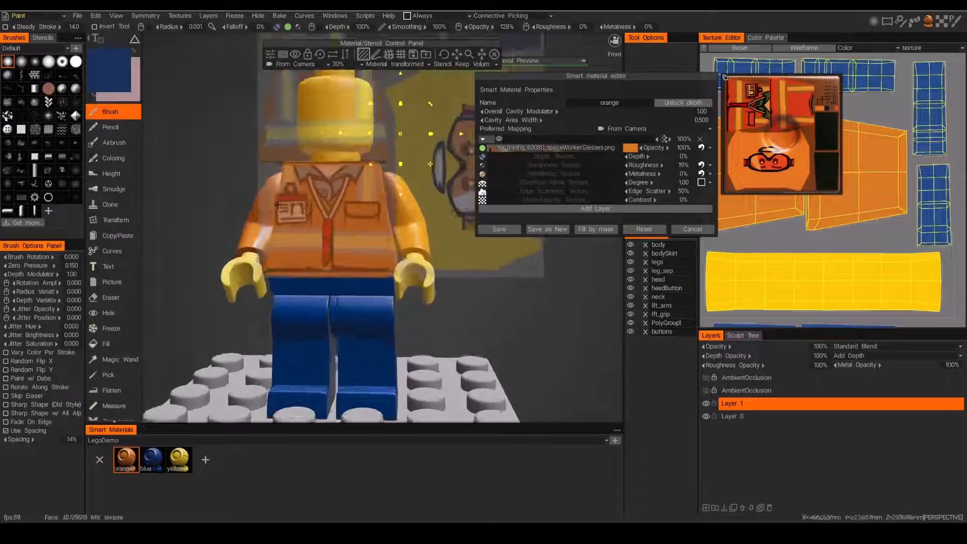
Move the smart material editor off the minifigure and switch the front view to orthographic projection.
left_click_drag(663, 83, 791, 235)
left_click(531, 42)
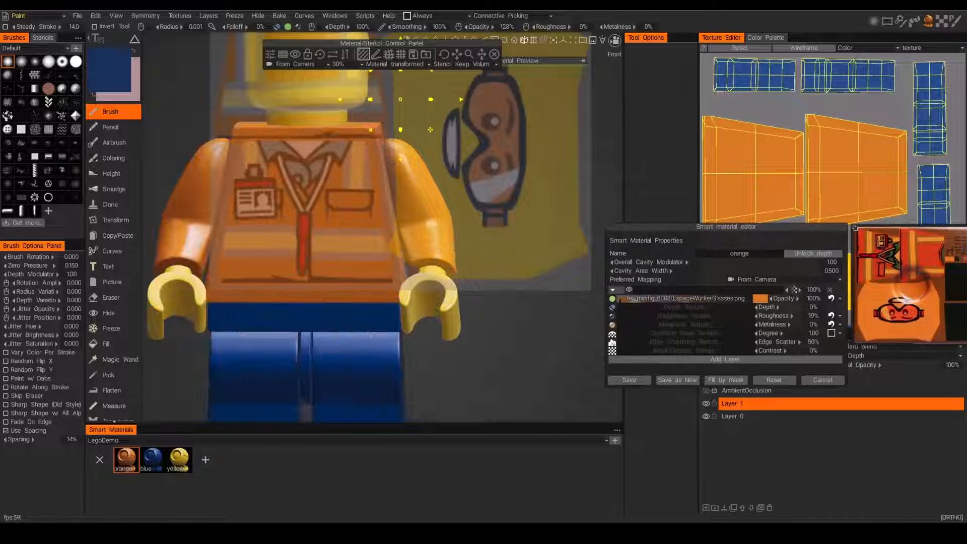
left_click_drag(494, 311, 475, 311, "alt+shift")
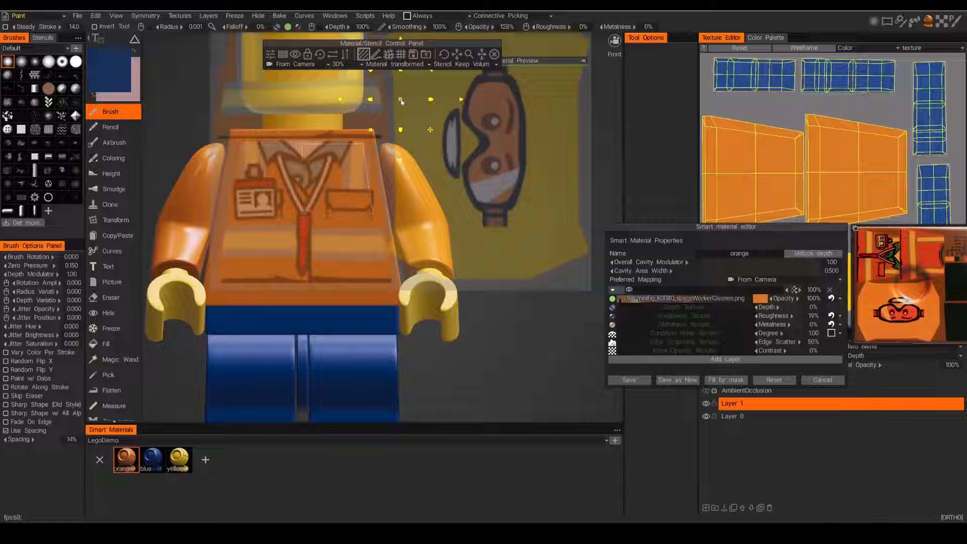
Move the stencil control panel off the figure, then nudge and slightly enlarge the stencil to fit the torso.
mouse_move(402, 101)
left_mouse_down()
mouse_move(424, 110)
mouse_move(397, 101)
left_mouse_up()
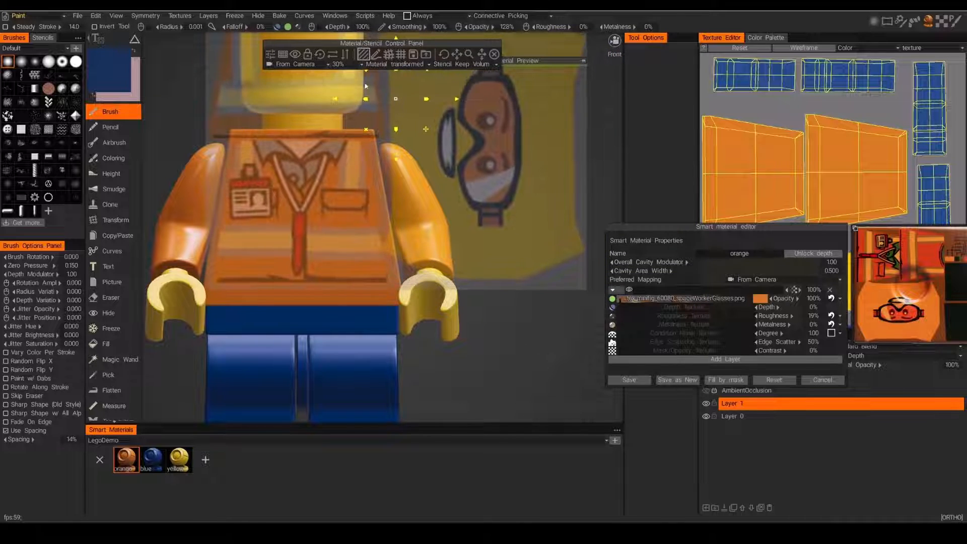
left_click_drag(465, 44, 754, 124)
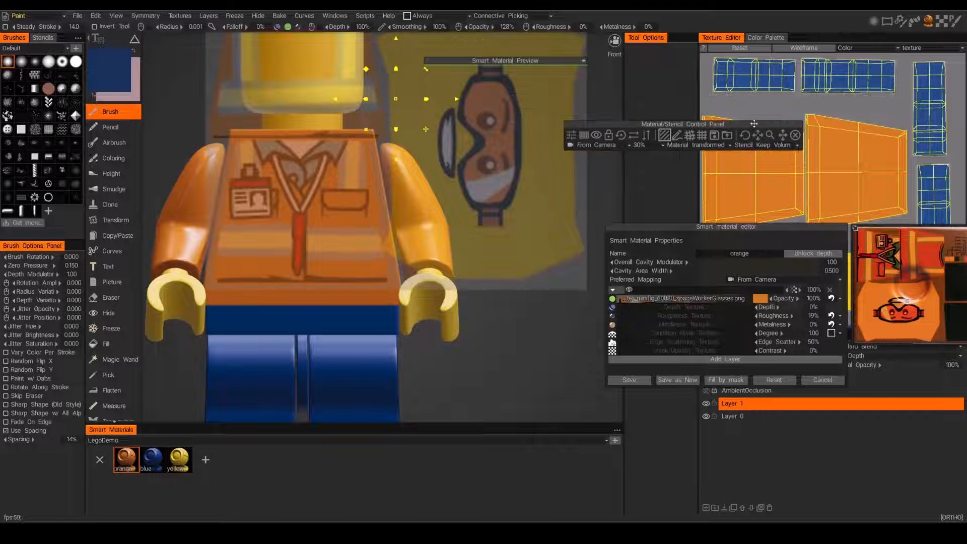
left_click_drag(368, 70, 365, 68)
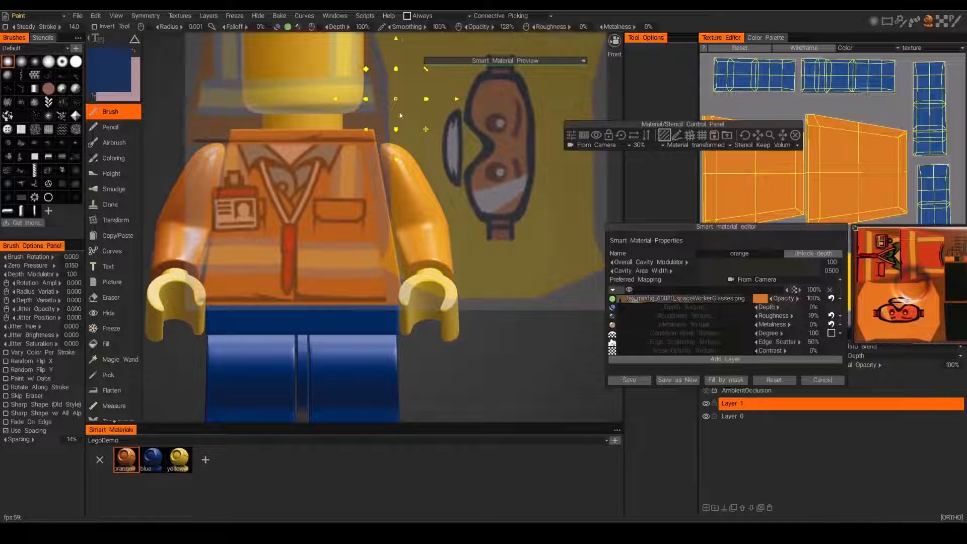
left_click_drag(396, 101, 410, 107)
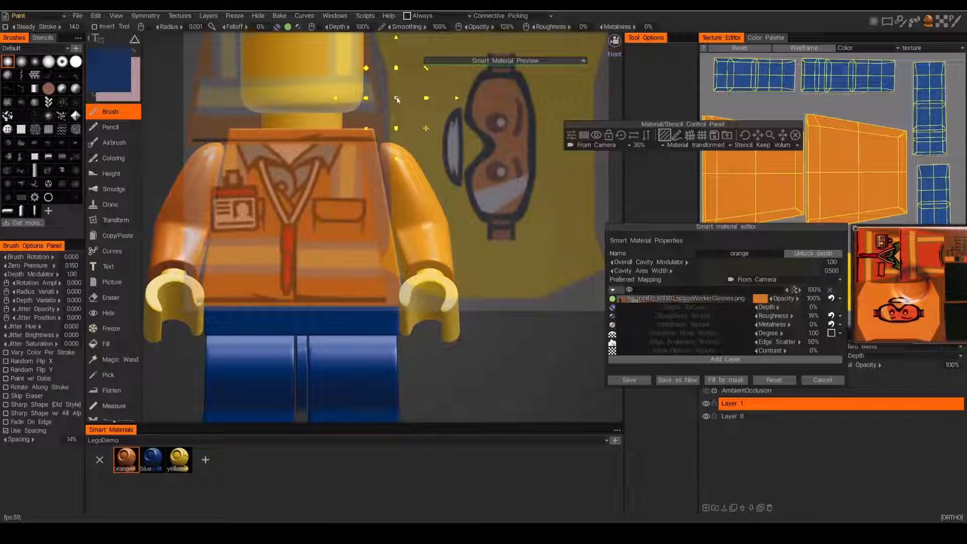
Relocate the stencil gizmo's pivot to the middle of the chest and scale the jacket print up slightly around it.
right_click(397, 99)
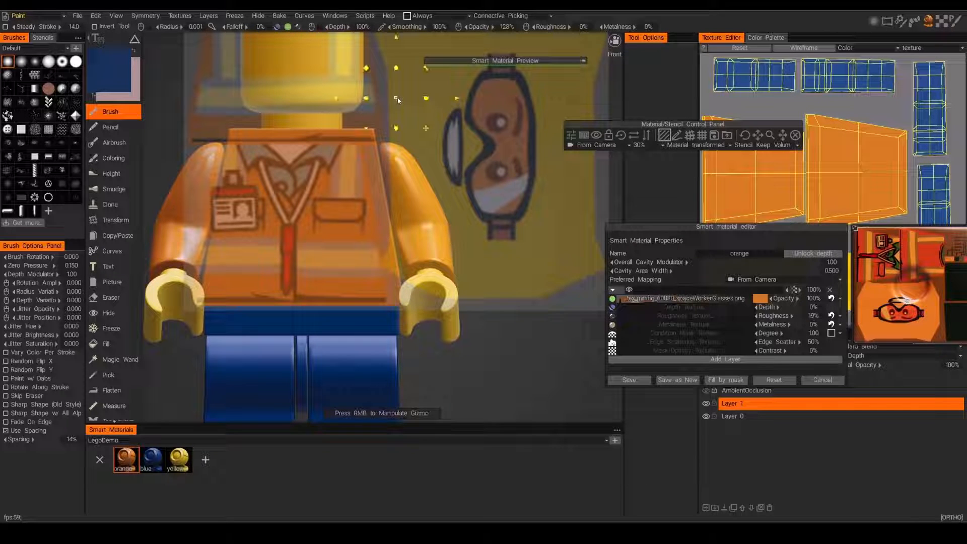
left_click_drag(396, 99, 424, 124)
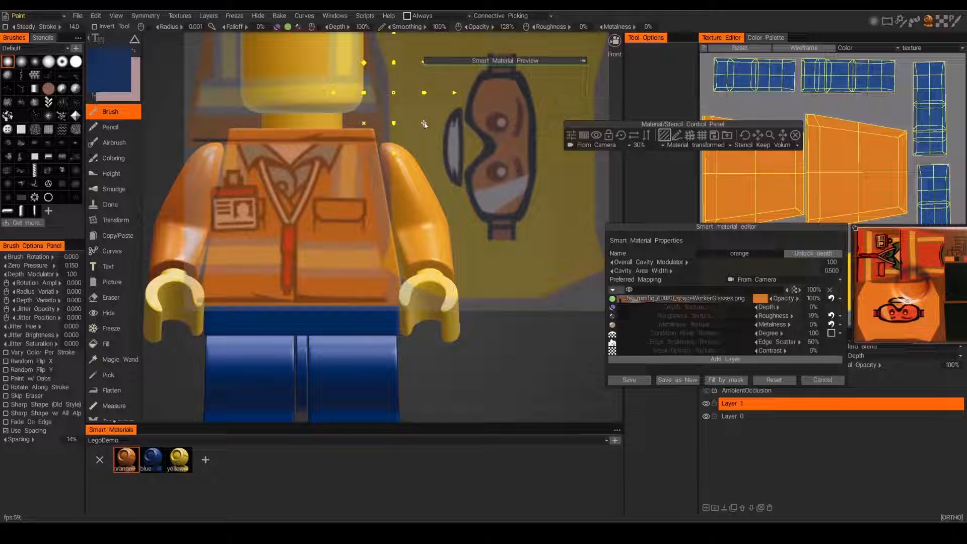
right_click_drag(424, 124, 321, 247)
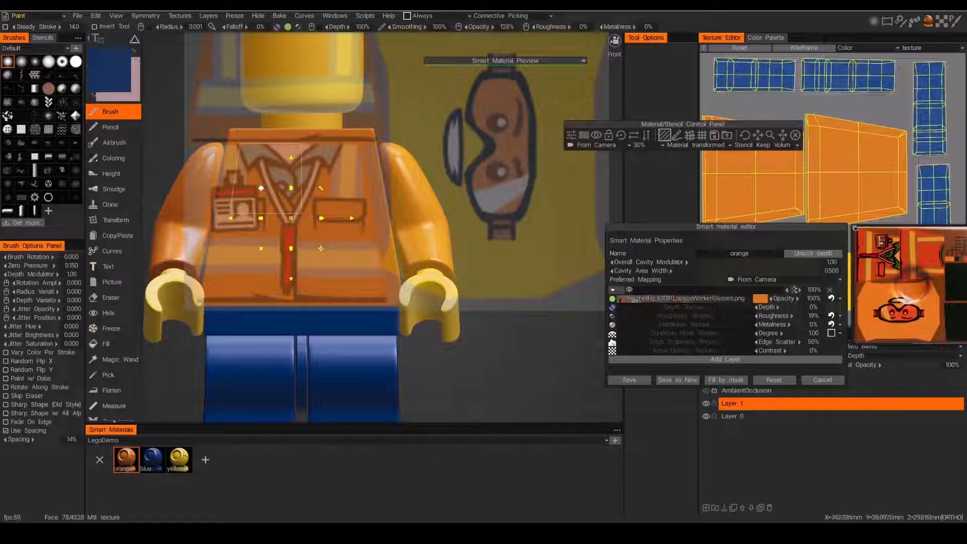
mouse_move(261, 188)
left_mouse_down()
mouse_move(273, 198)
mouse_move(257, 184)
mouse_move(267, 181)
left_mouse_up()
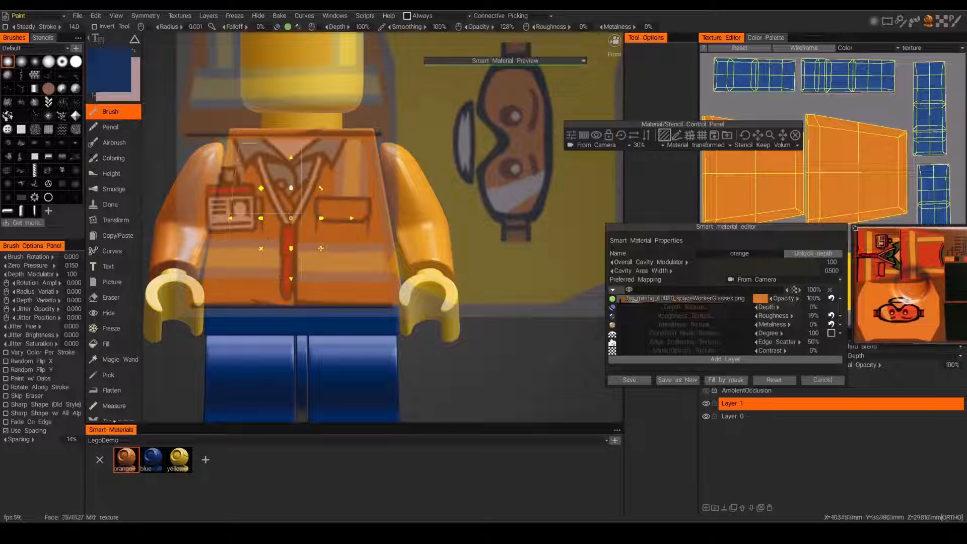
middle_click_drag(366, 169, 360, 170)
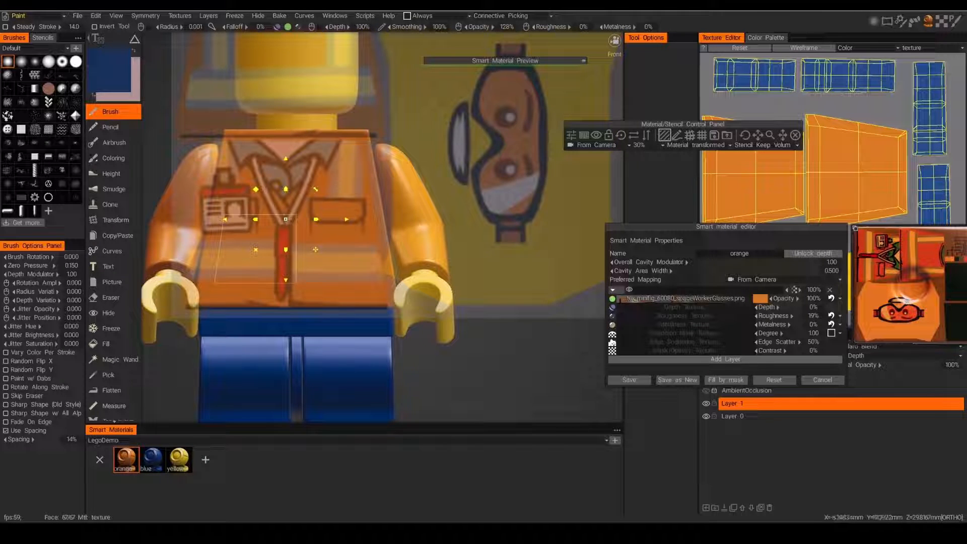
Centre the jacket stencil on the minifigure's front torso and brush the print over it with a brush radius of 18.7.
left_click_drag(285, 219, 299, 208)
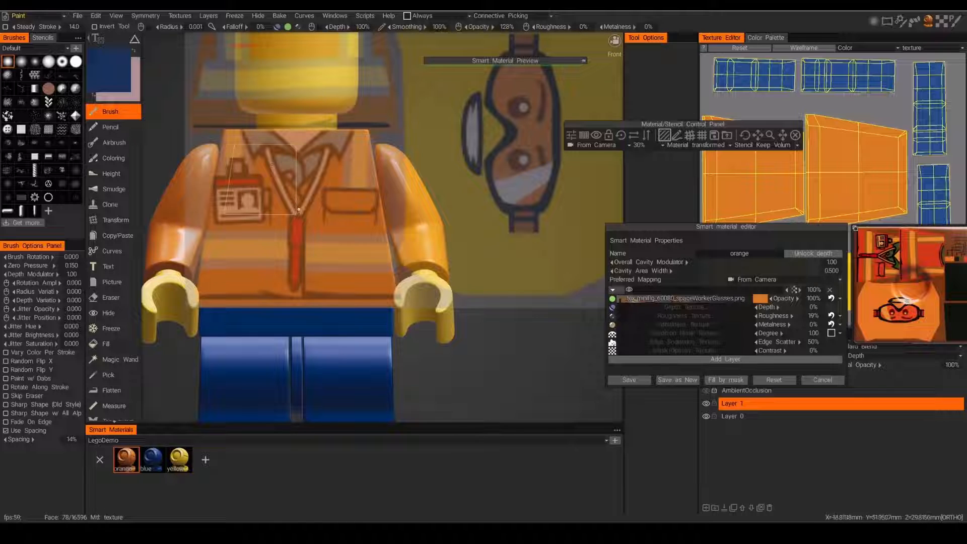
mouse_move(135, 41)
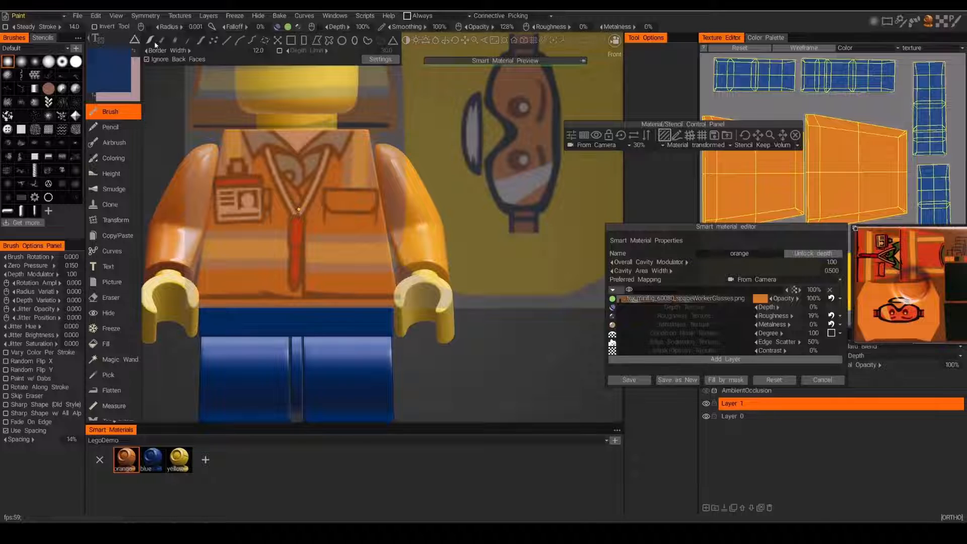
left_click(200, 42)
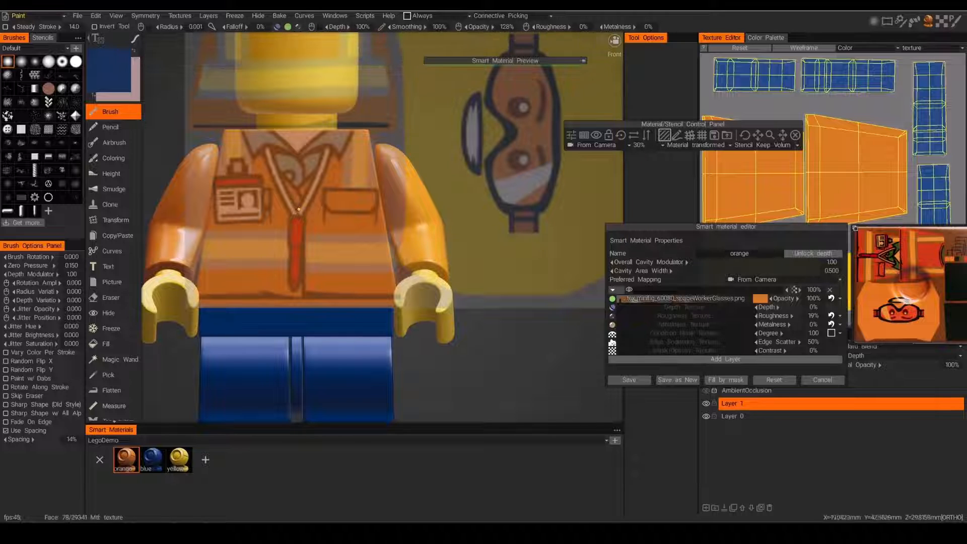
right_click_drag(294, 192, 302, 193)
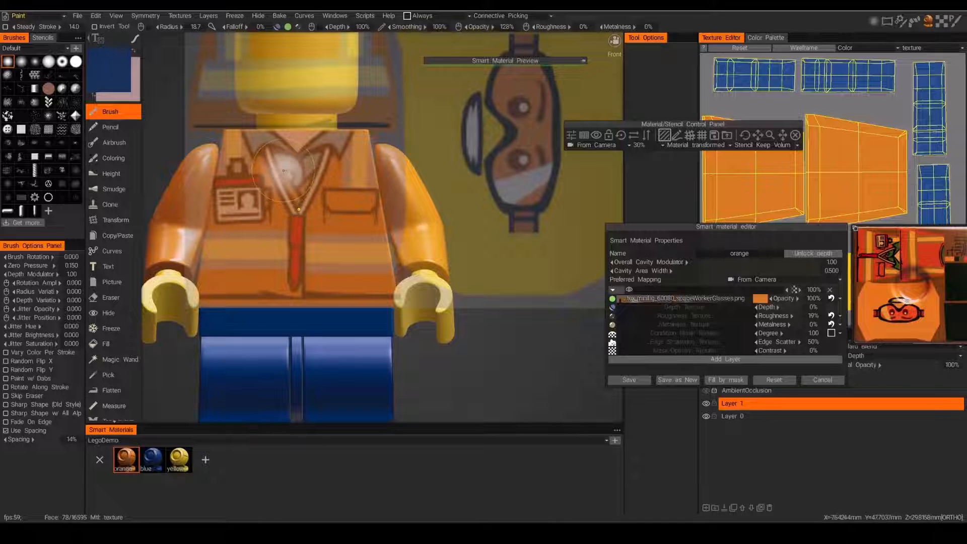
mouse_move(286, 165)
left_mouse_down()
mouse_move(244, 151)
mouse_move(344, 145)
mouse_move(353, 192)
mouse_move(380, 212)
mouse_move(312, 212)
mouse_move(237, 181)
mouse_move(211, 275)
mouse_move(229, 298)
mouse_move(357, 293)
left_mouse_up()
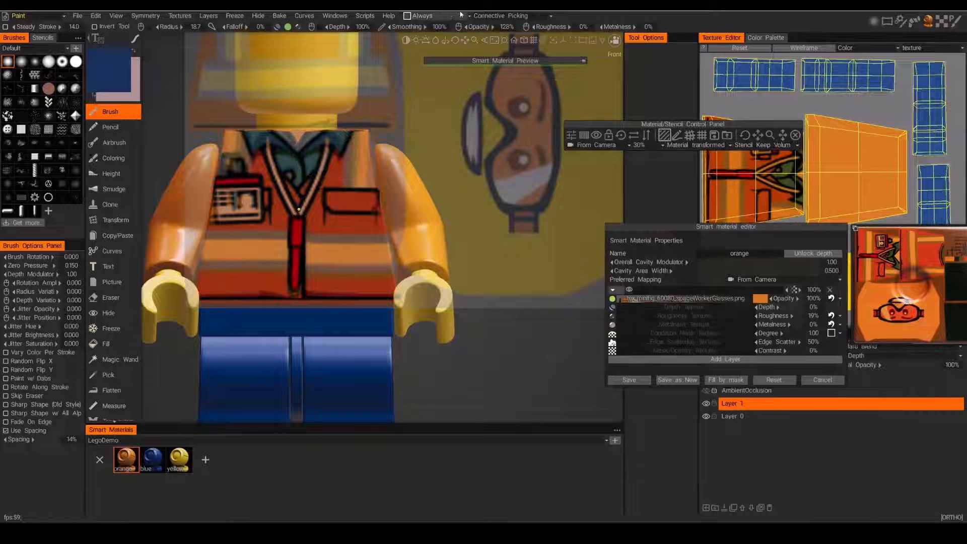
Keep the picking mode on Connective Picking and brush over the jacket's collar area.
left_click(530, 18)
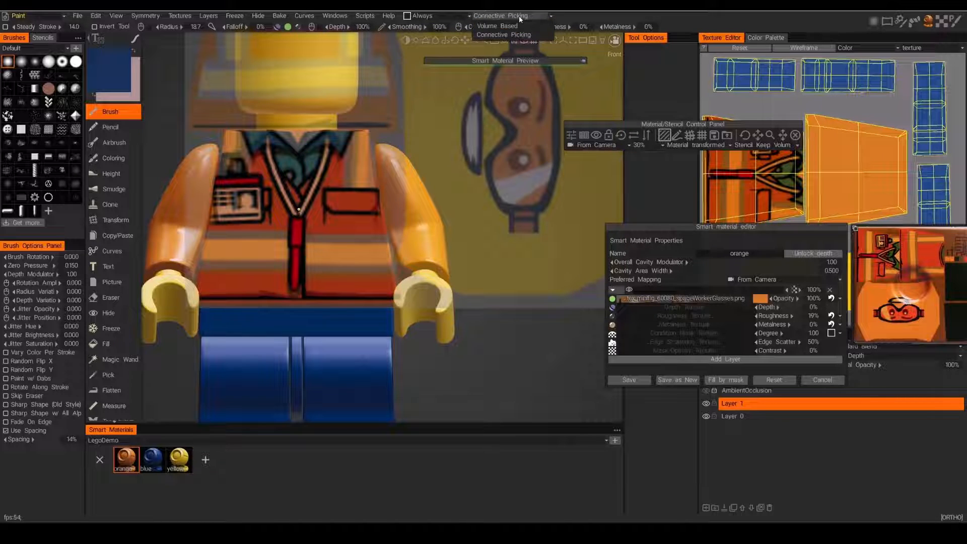
left_click(504, 34)
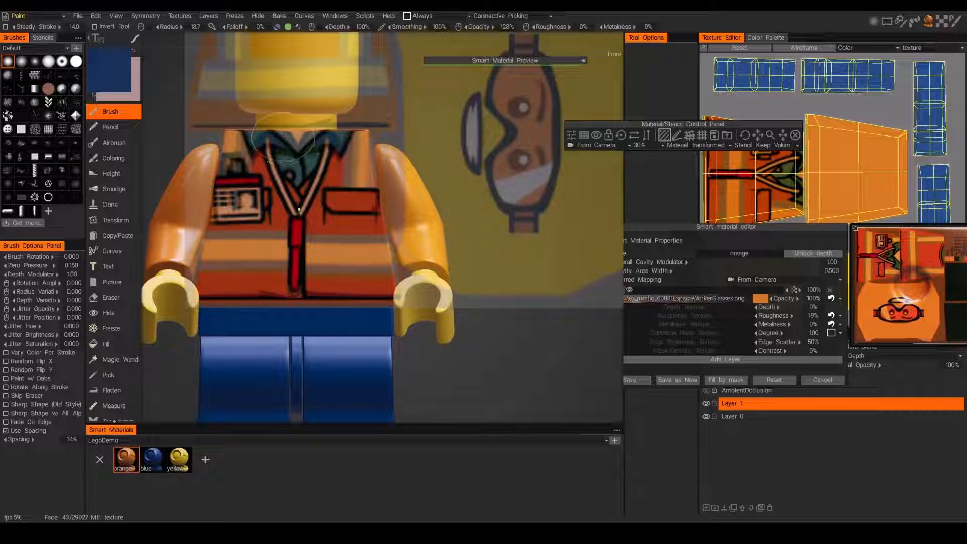
left_click_drag(284, 138, 297, 145)
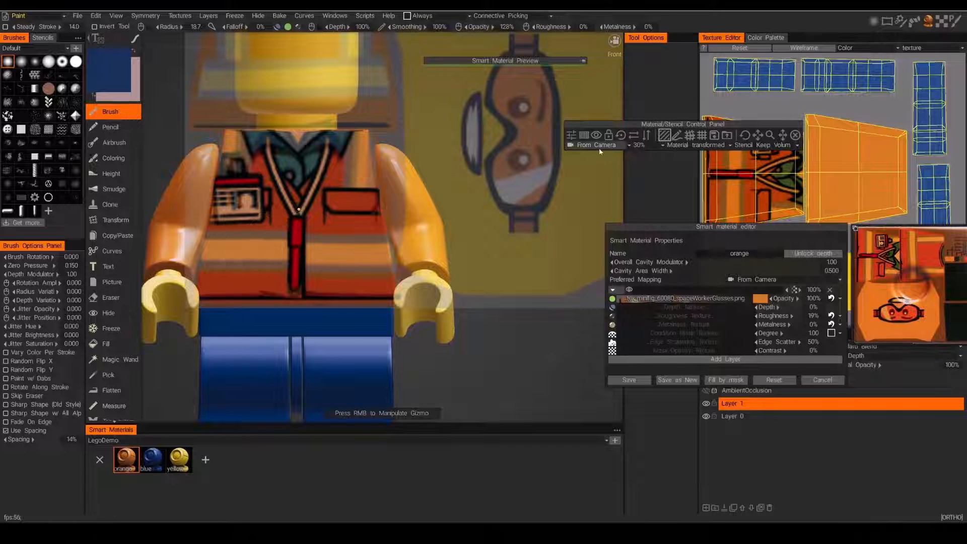
Hide the stencil overlay and toggle the viewport's lighting contrast mode to inspect the painted jacket on the whole figure.
left_click(592, 136)
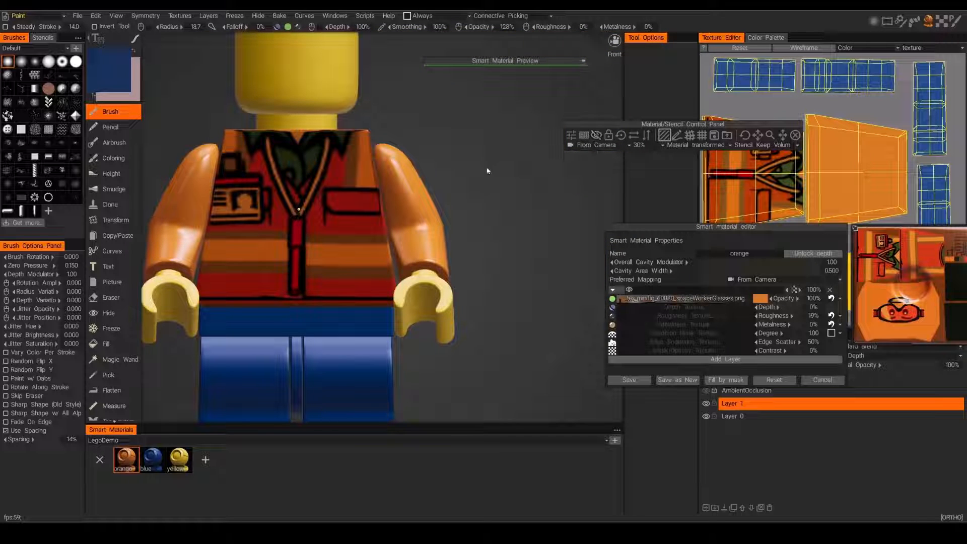
scroll(505, 208, "down", 3)
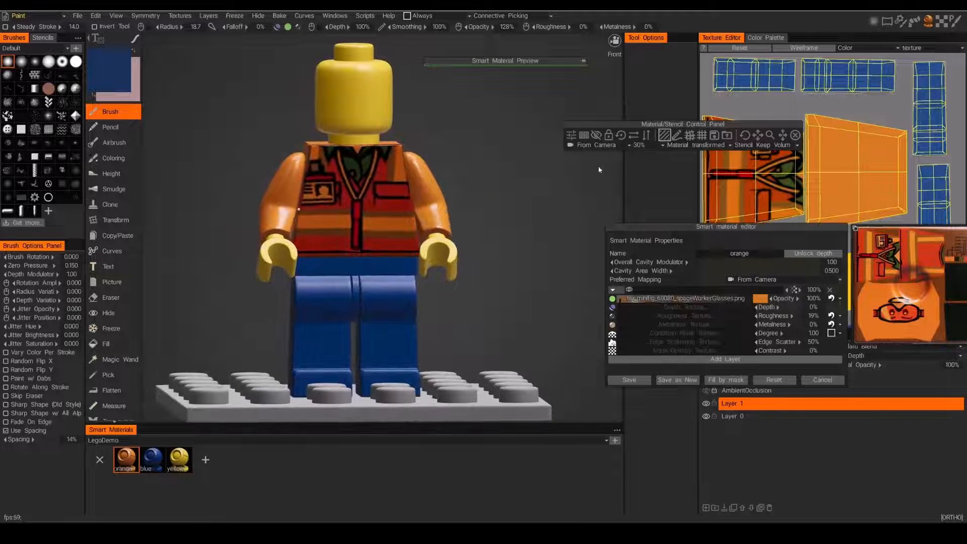
left_click_drag(753, 124, 716, 217)
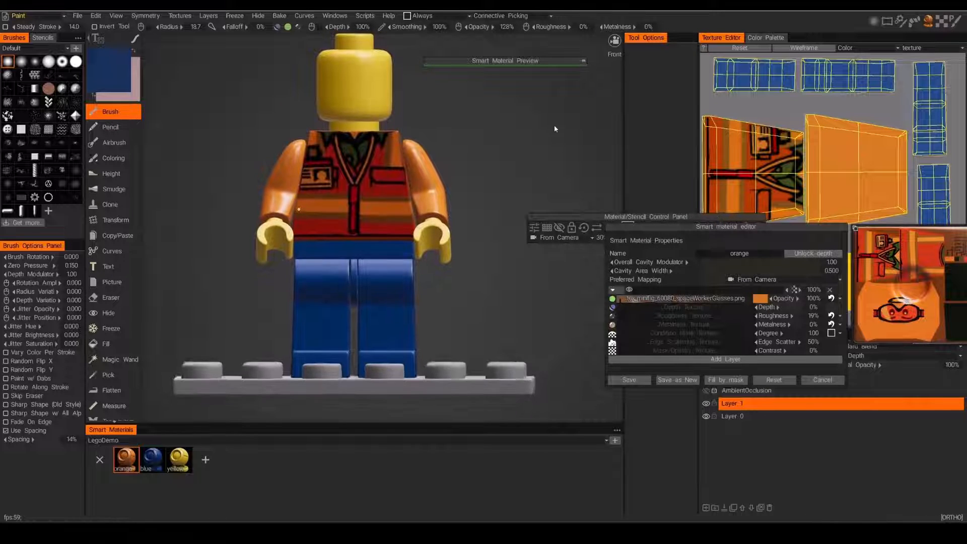
key("shift")
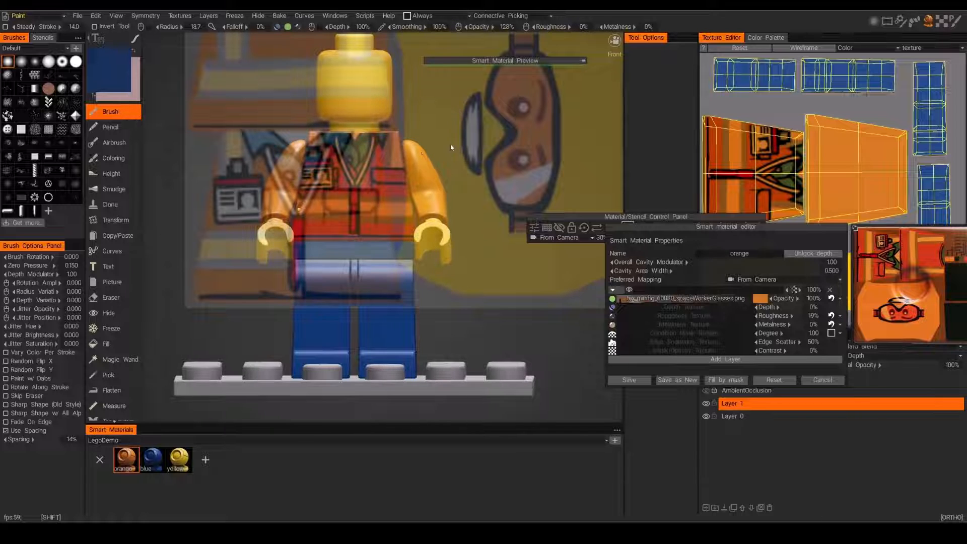
mouse_move(422, 54)
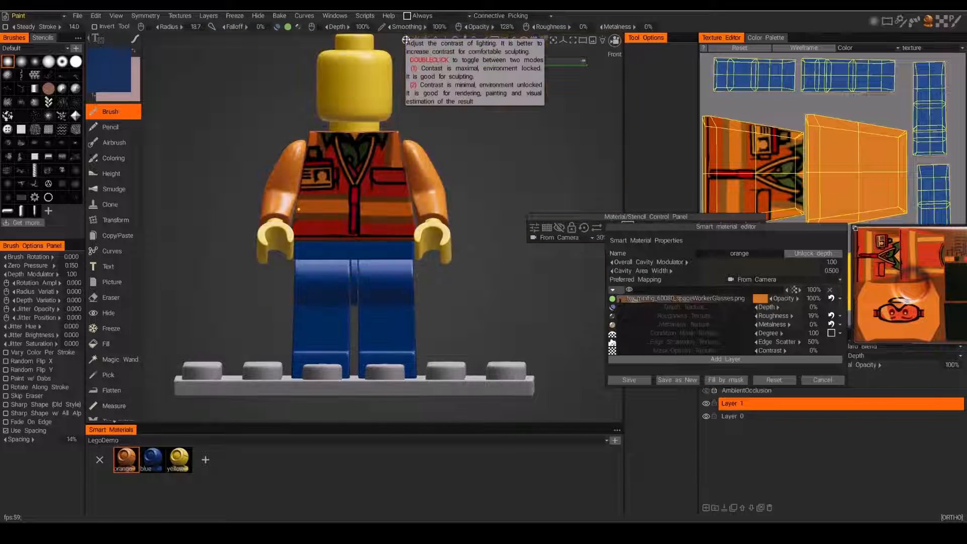
double_click(406, 40)
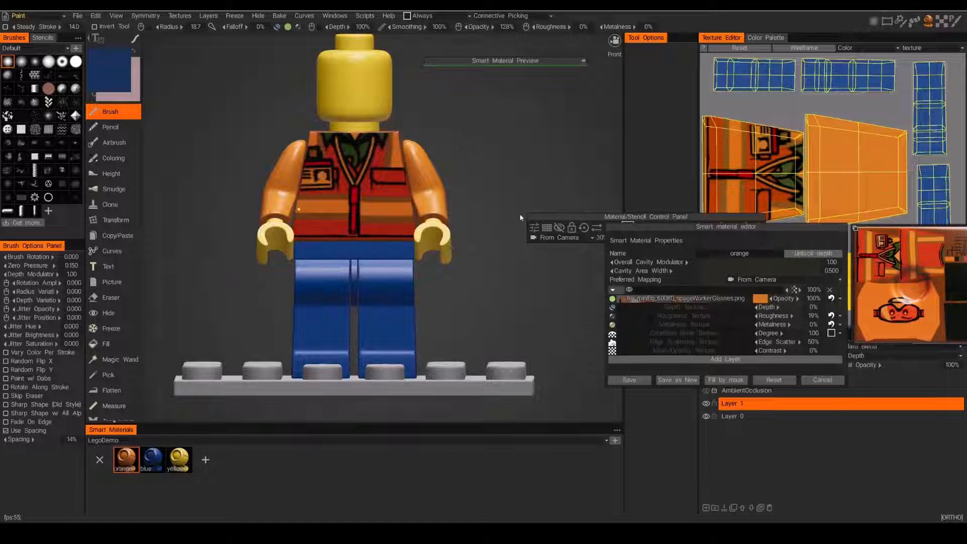
scroll(520, 217, "down", 1)
mouse_move(520, 218)
left_mouse_down()
mouse_move(536, 216)
mouse_move(507, 217)
left_mouse_up()
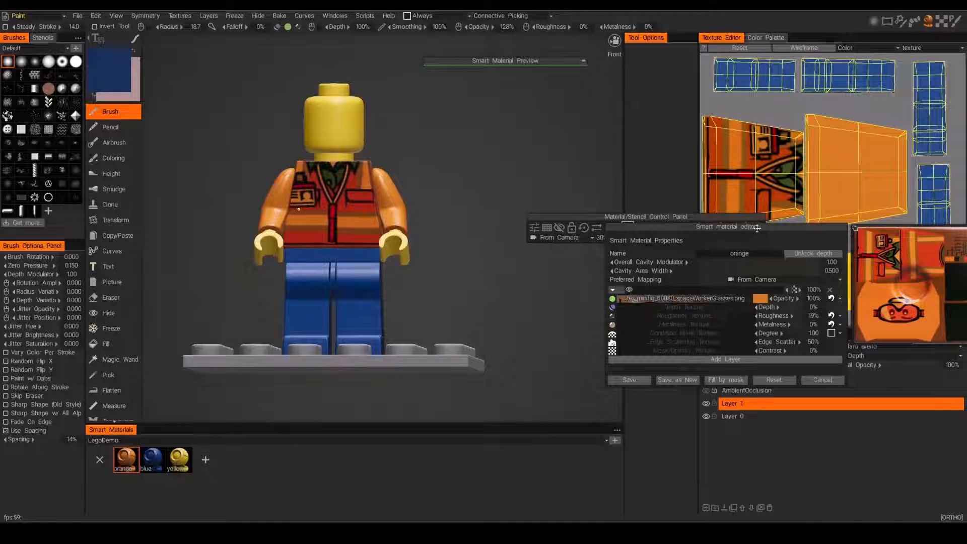
Move the smart material editor and stencil control panel clear of the torso's UV islands, and show the stencil over the figure's back.
left_click_drag(757, 228, 738, 301)
left_click_drag(711, 216, 644, 268)
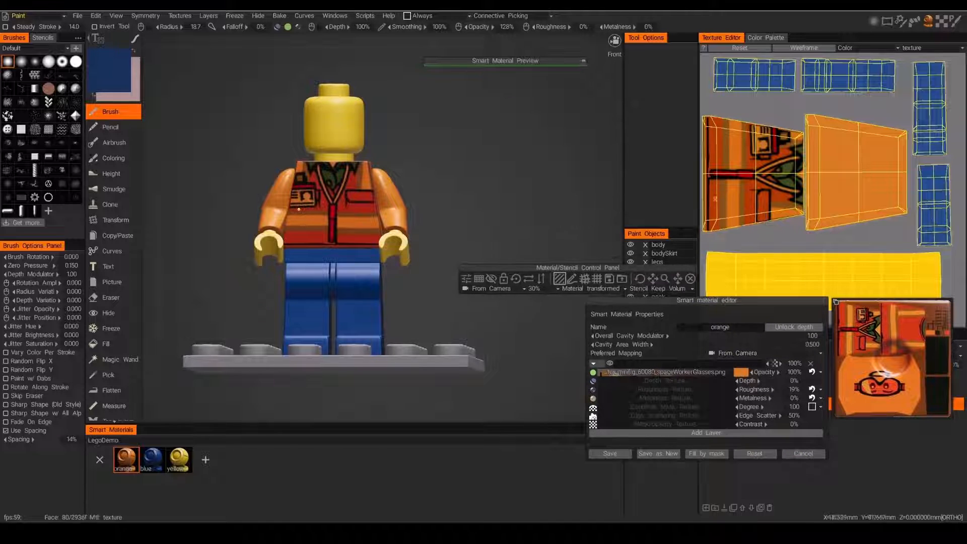
left_click_drag(440, 225, 463, 205)
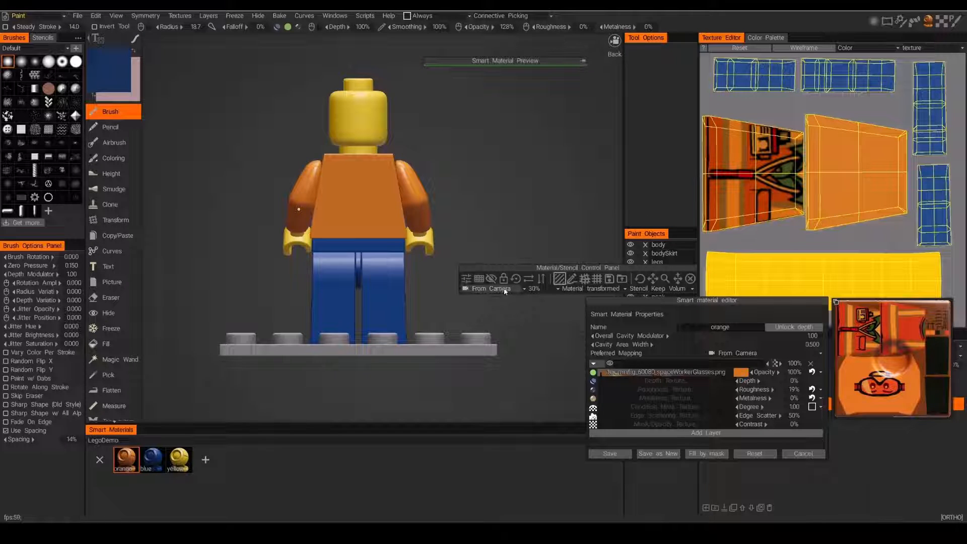
left_click(491, 278)
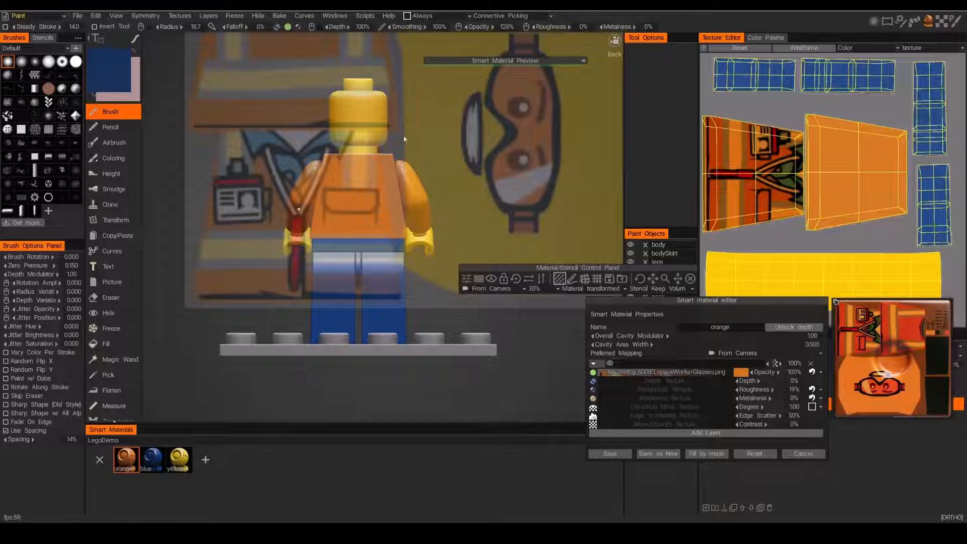
Shift the stencil until the vest's back print is centred over the minifigure's back.
mouse_move(301, 210)
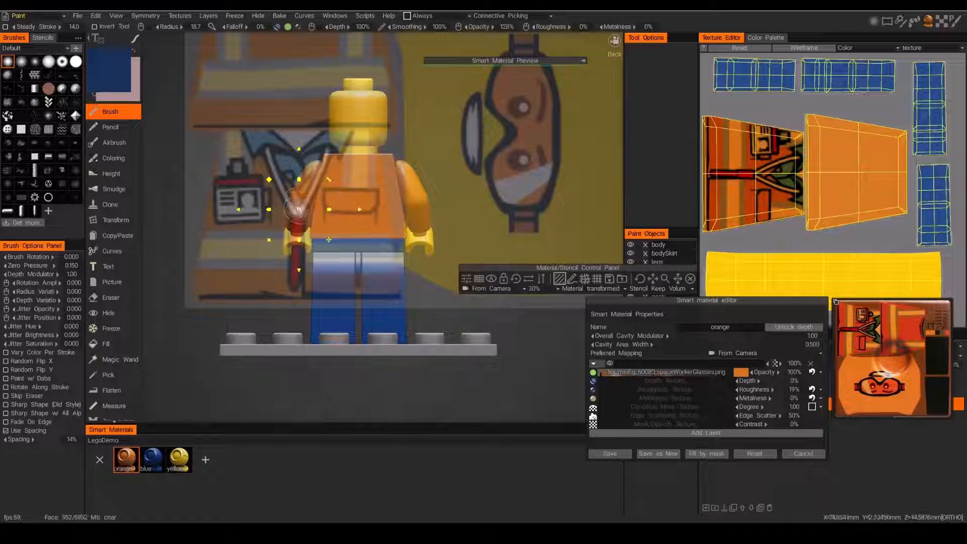
right_click_drag(300, 210, 285, 189)
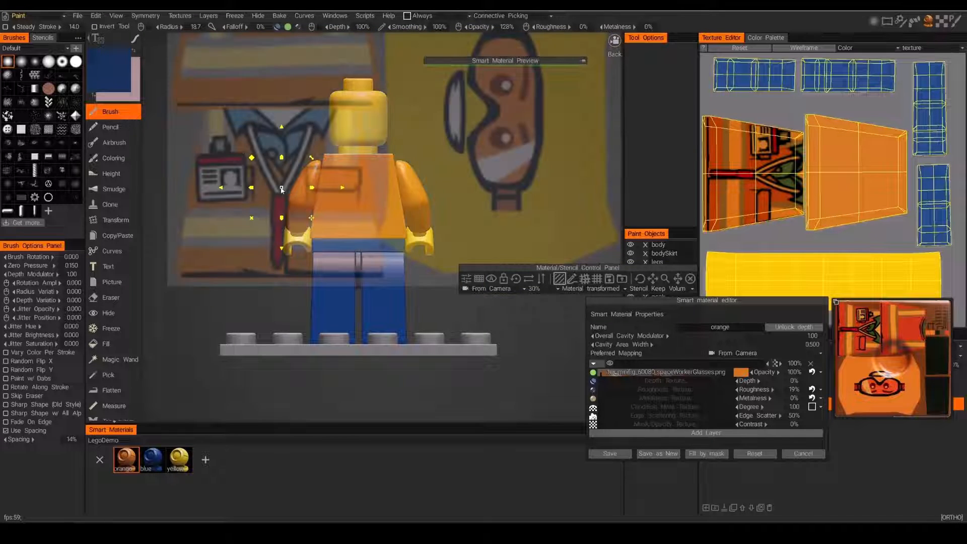
scroll(395, 124, "down", 2)
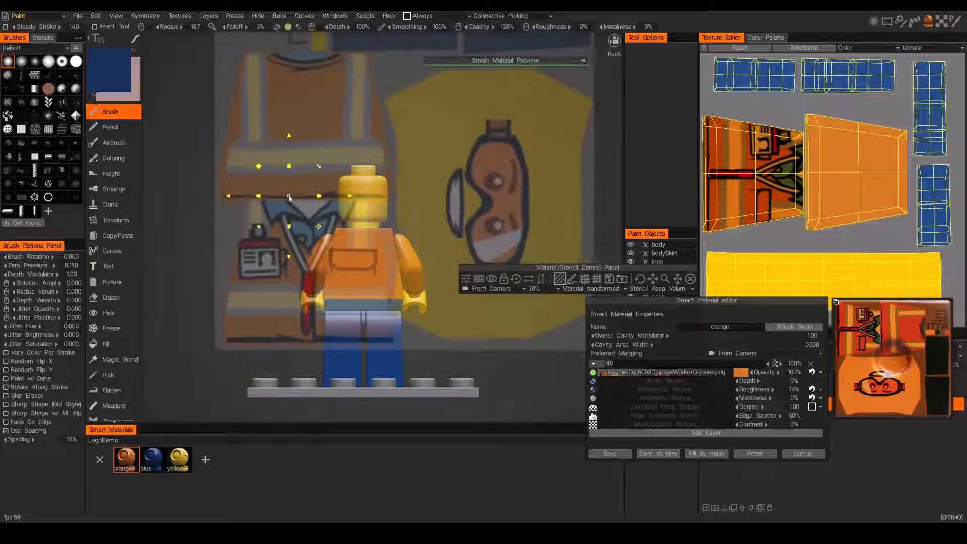
right_click_drag(291, 196, 336, 349)
scroll(357, 323, "up", 5)
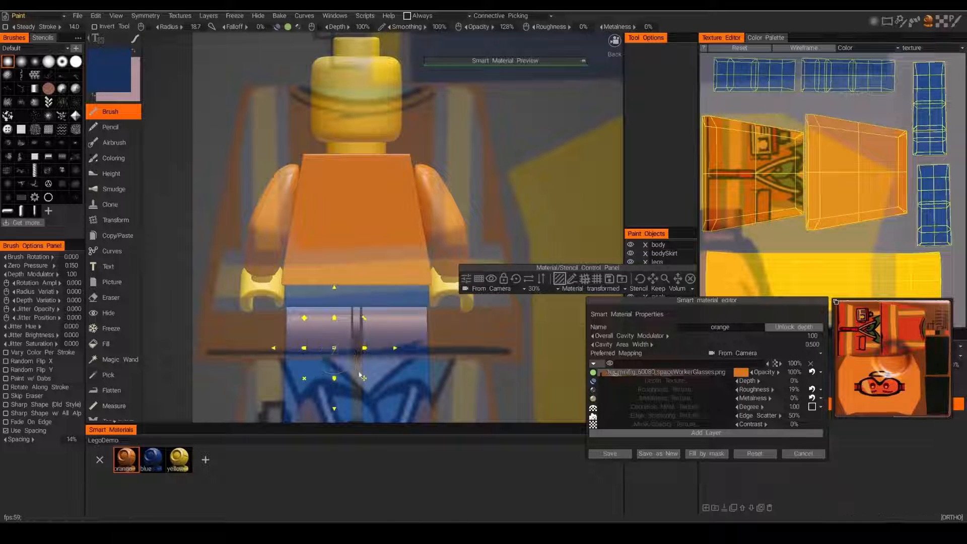
Relocate the stencil's pivot to the middle of the back and scale the vest print down to fit the torso.
left_click_drag(364, 379, 386, 244)
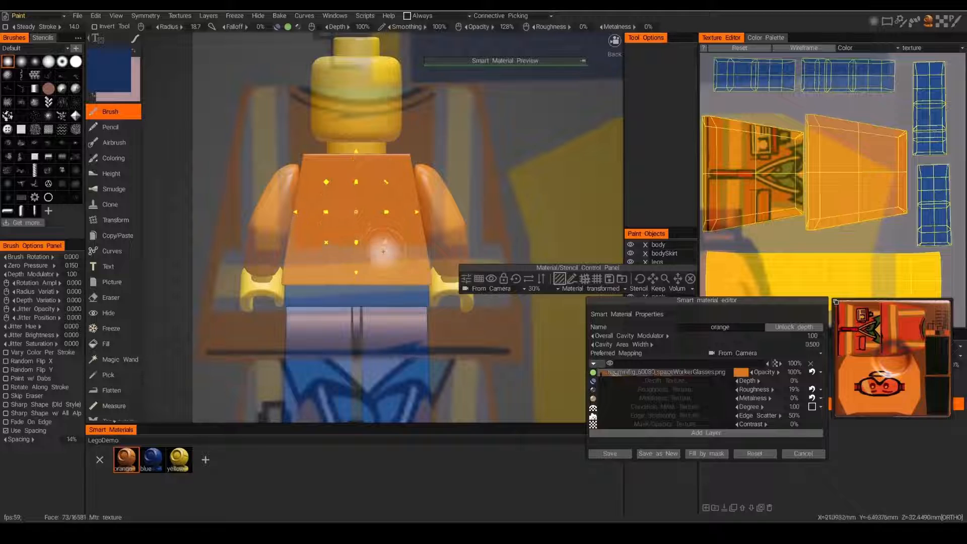
left_click_drag(326, 182, 357, 191)
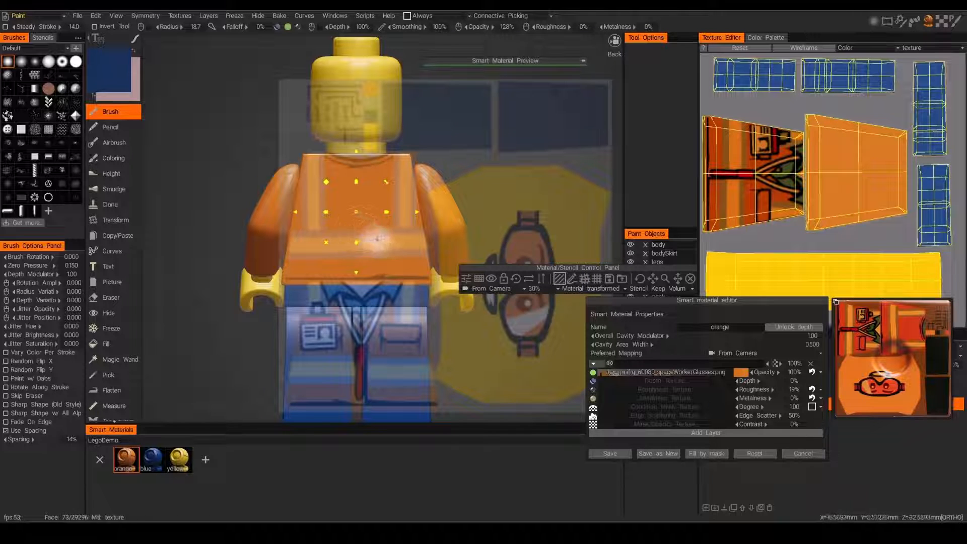
left_click_drag(357, 212, 353, 213)
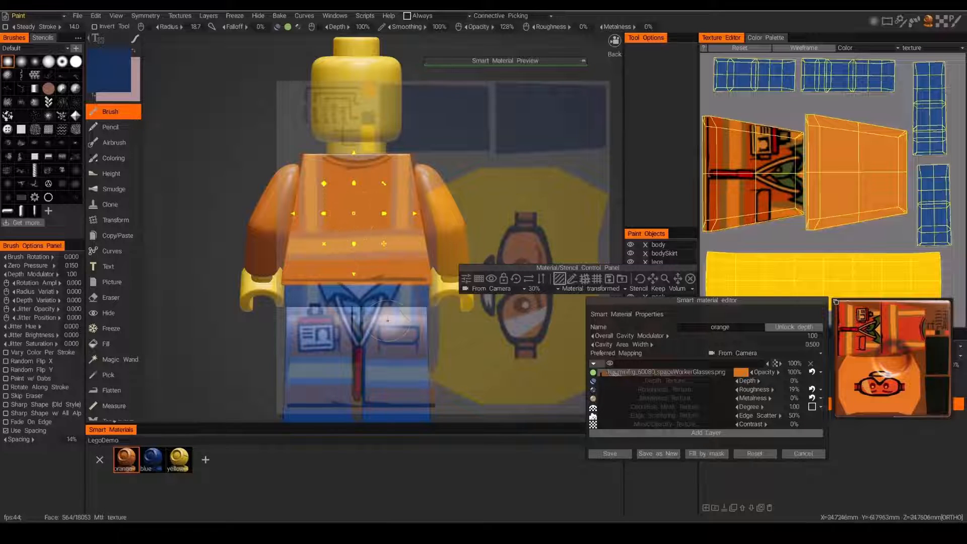
Fill the back torso's UV island with the stencilled vest print using the Fill tool, and deactivate the material.
left_click(114, 346)
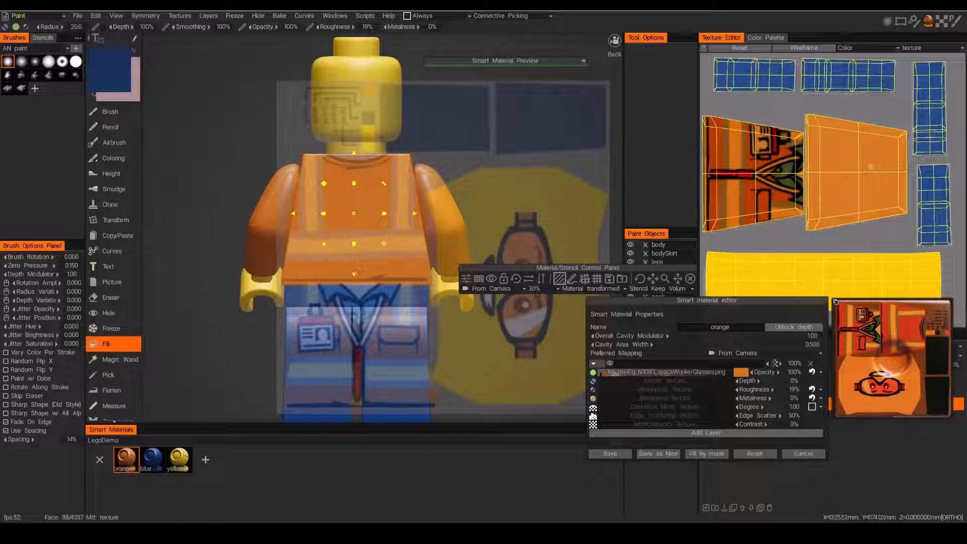
left_click(871, 167)
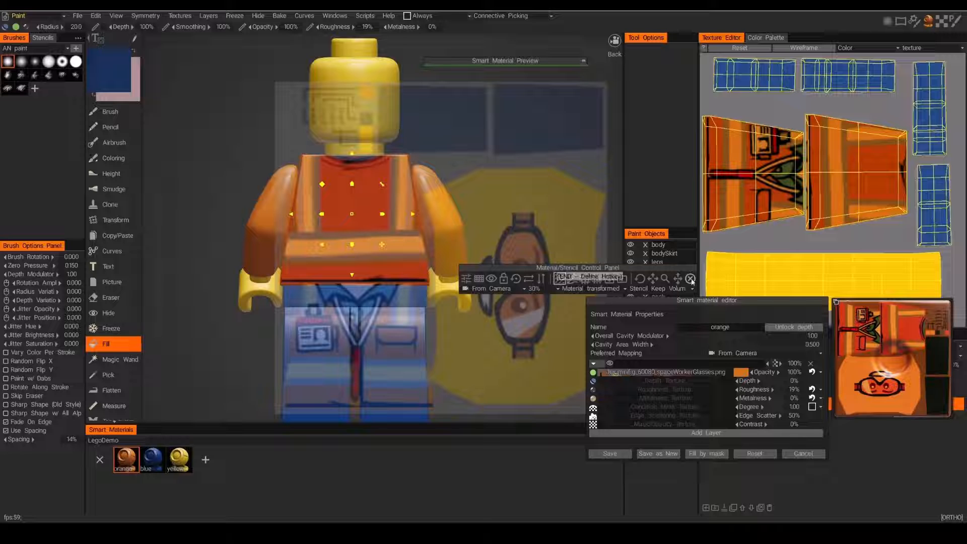
left_click(691, 278)
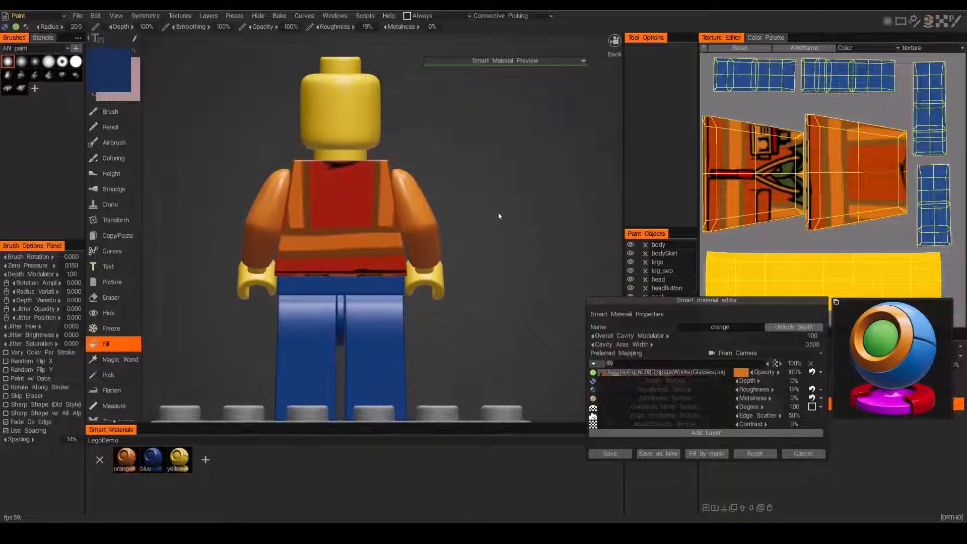
left_click_drag(595, 174, 519, 193)
Duplicate the orange smart material in the LegoDemo set.
left_click(129, 467)
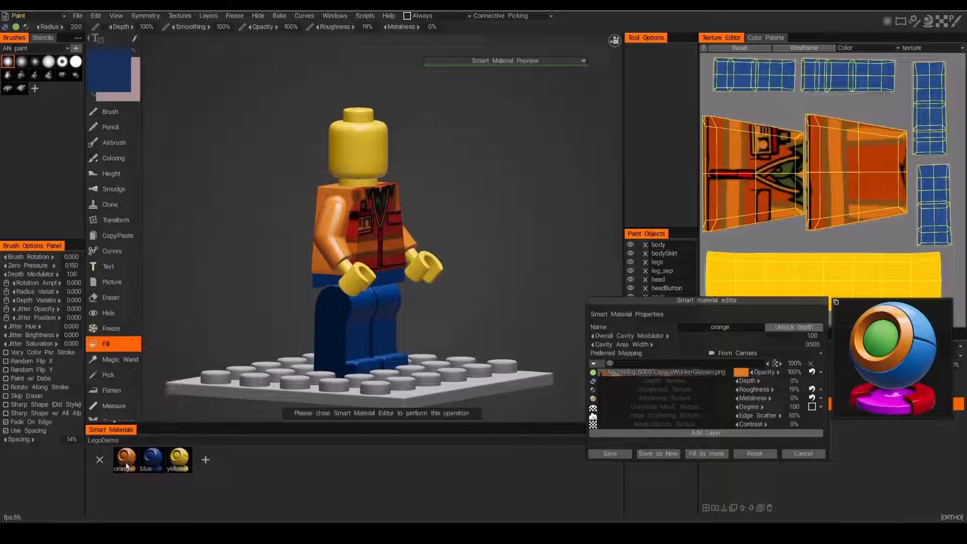
mouse_move(127, 467)
right_click(127, 464)
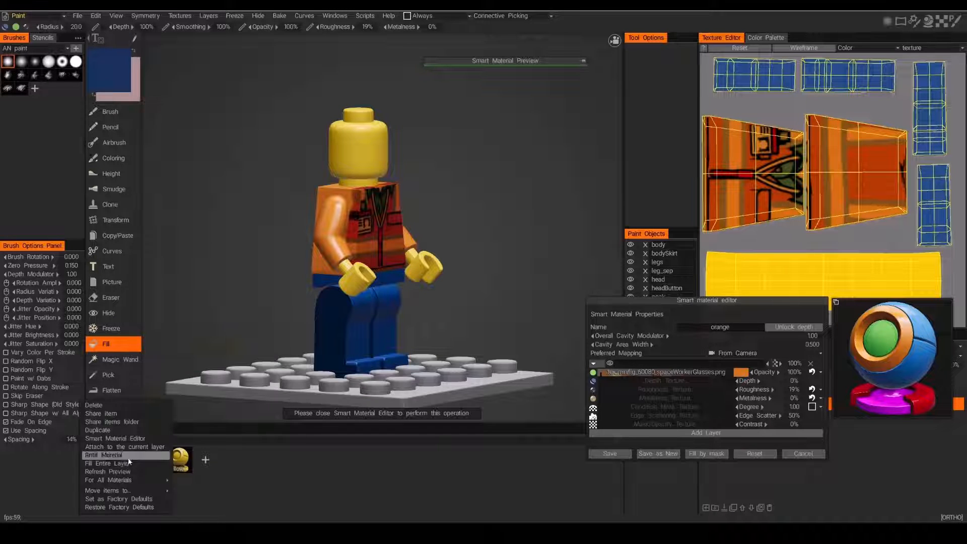
left_click(125, 431)
mouse_move(154, 461)
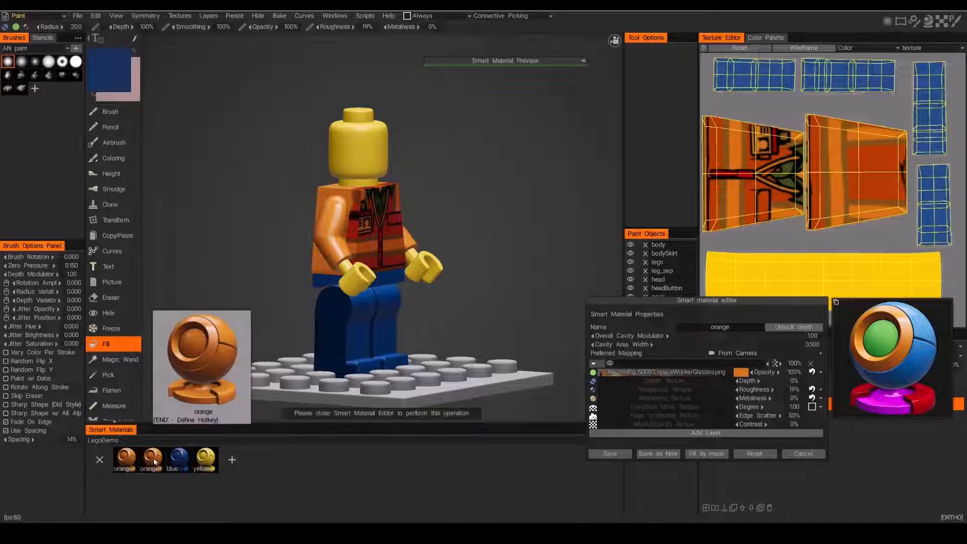
Remove the space worker image from the orange material's colour texture and rename the material orangePlain.
left_click_drag(647, 300, 571, 76)
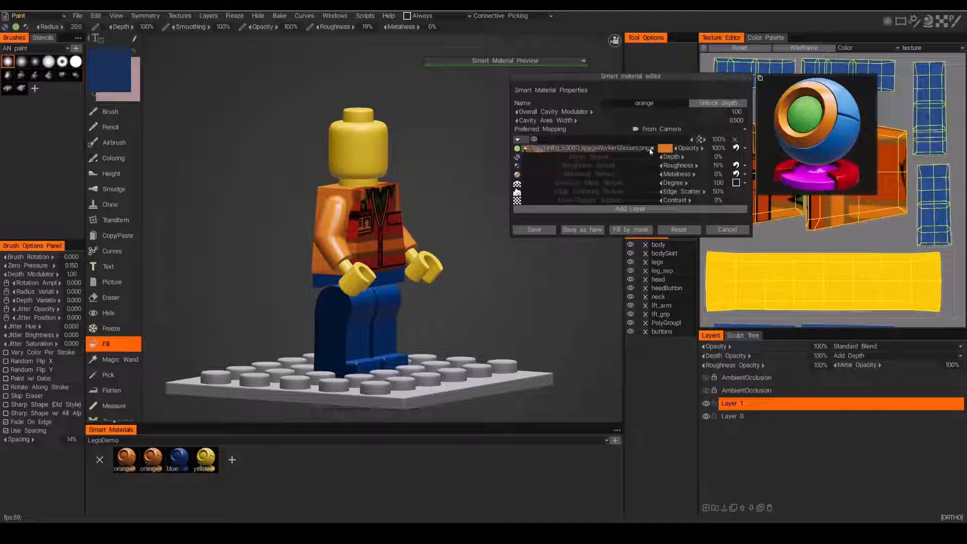
left_click(652, 148)
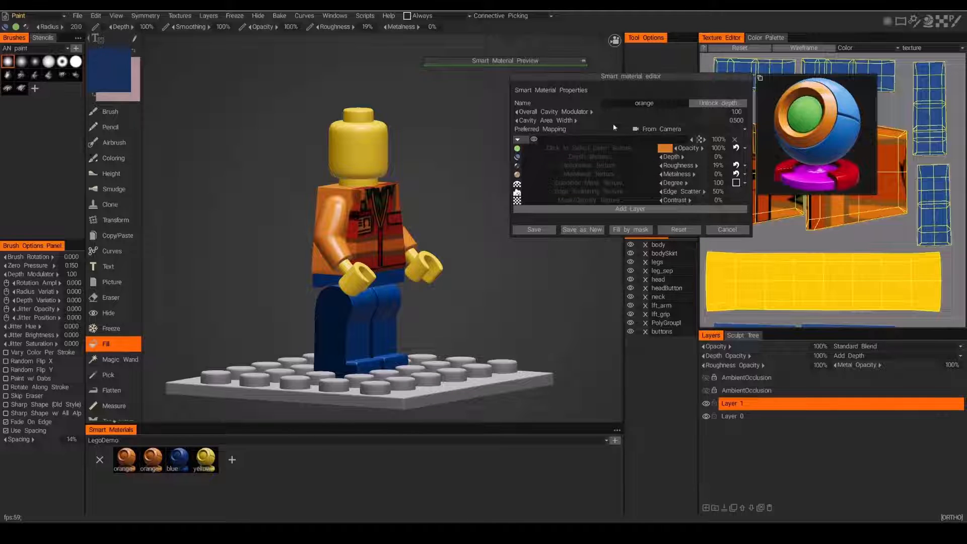
left_click(663, 103)
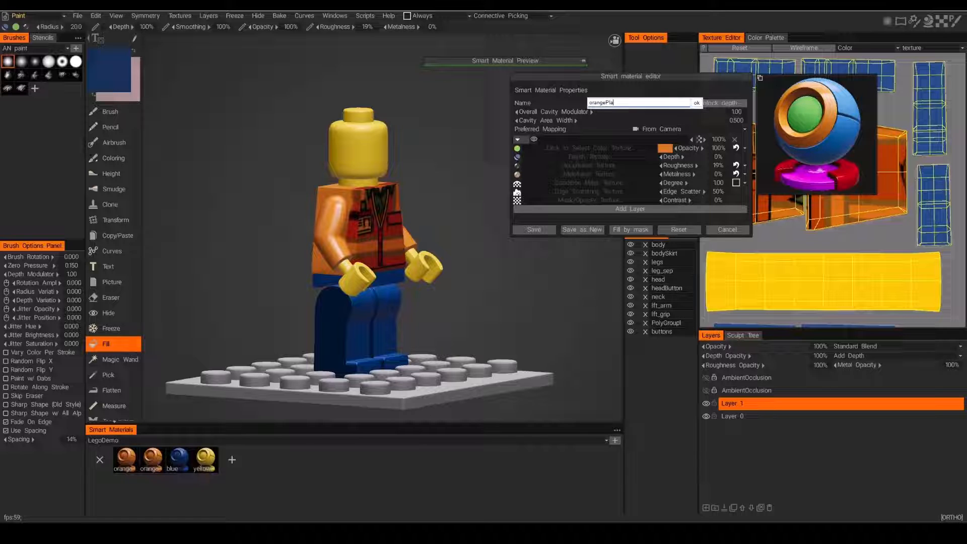
key("Return")
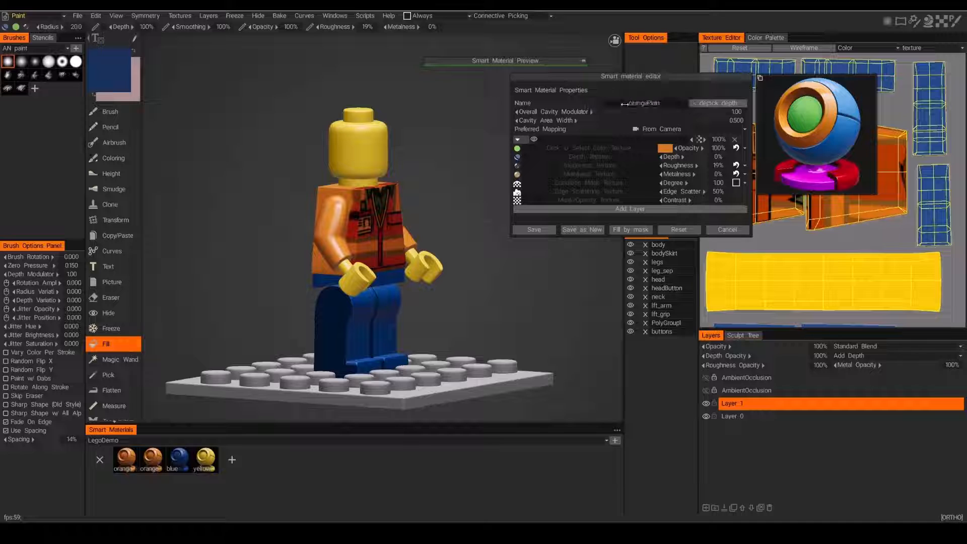
Save the orangePlain material and set its preferred mapping to Cube Mapping.
left_click(695, 103)
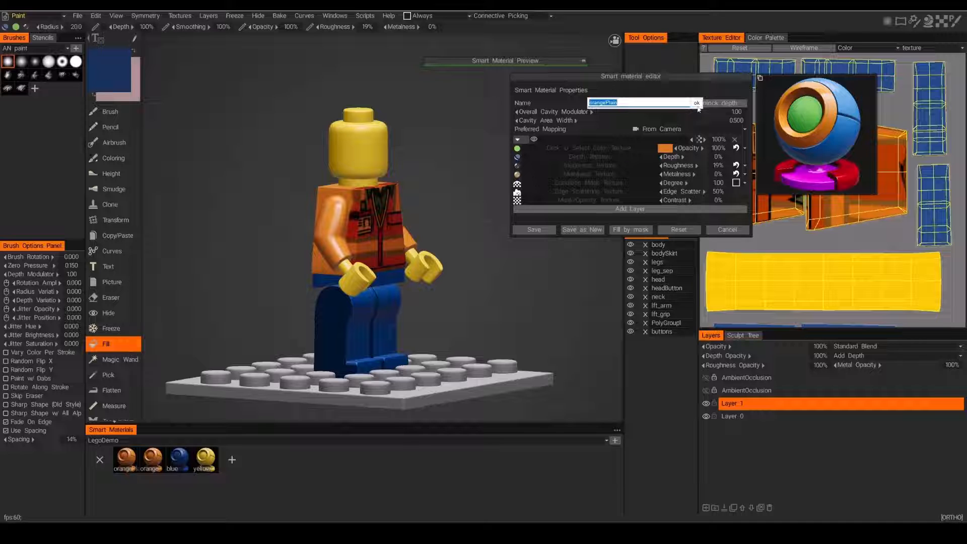
left_click(542, 229)
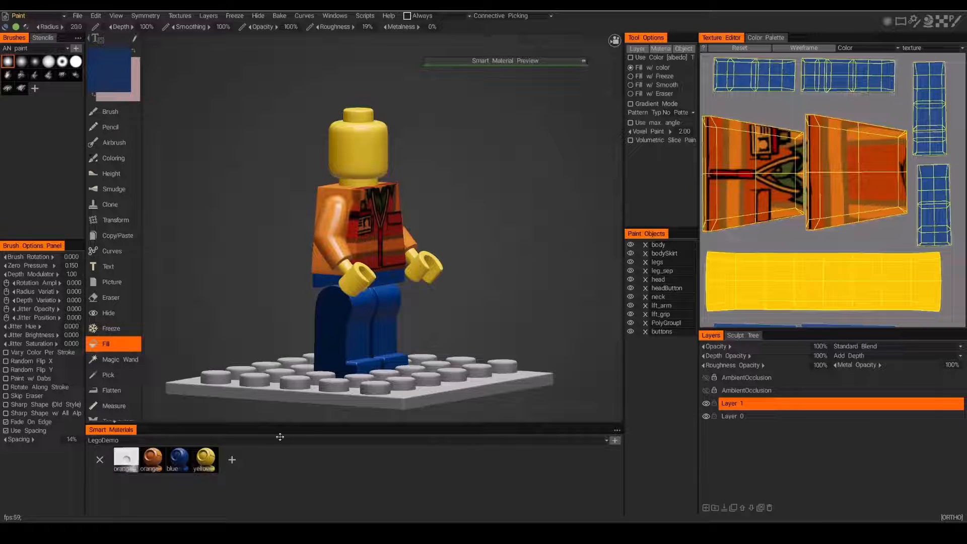
double_click(123, 466)
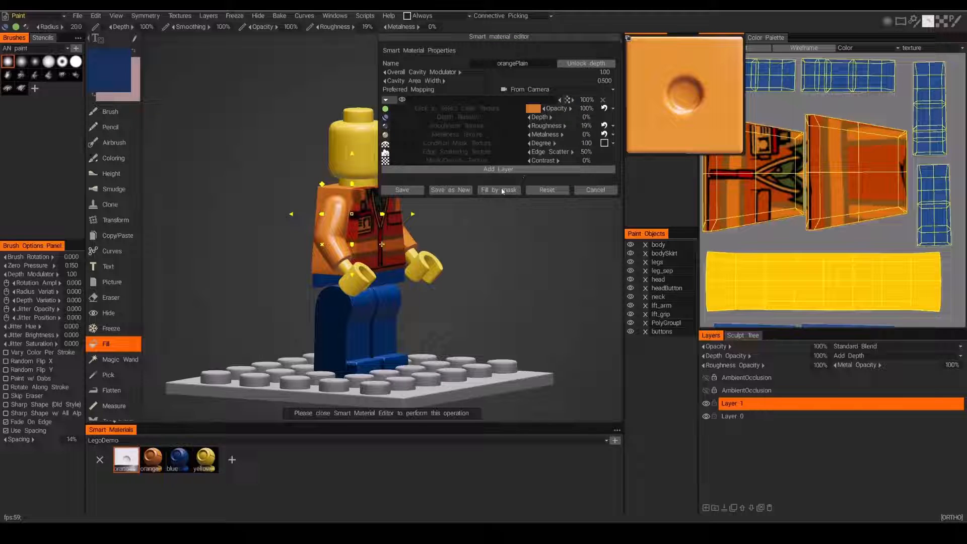
left_click(563, 90)
left_click(561, 109)
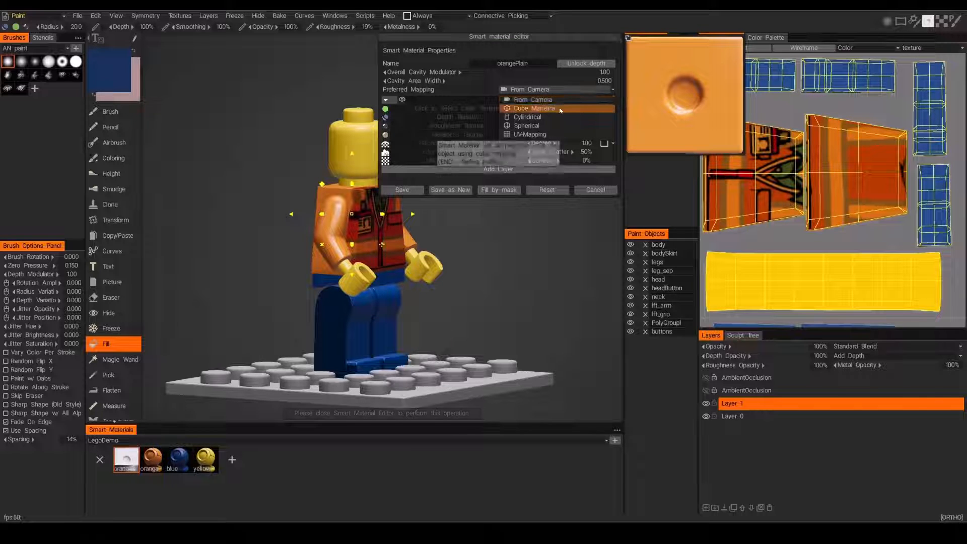
left_click(402, 190)
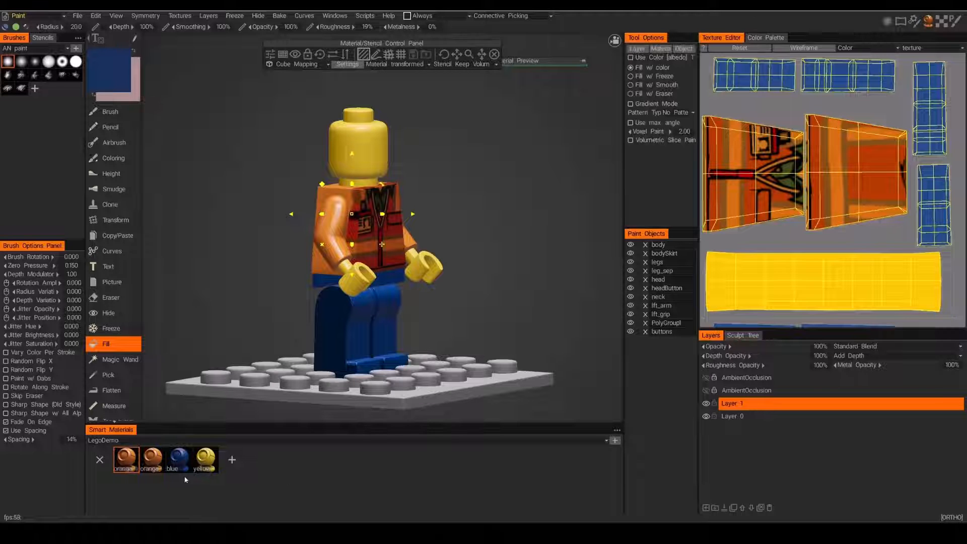
double_click(124, 467)
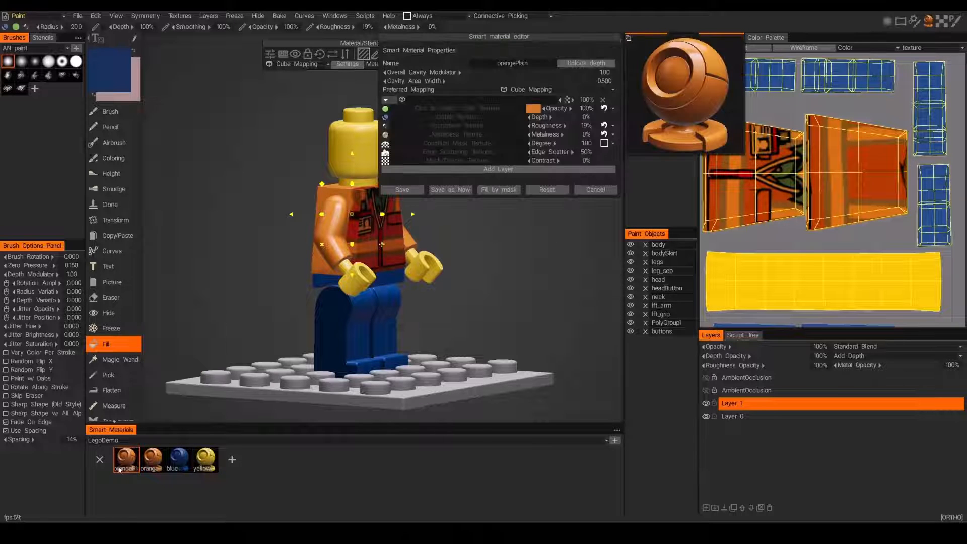
left_click(595, 190)
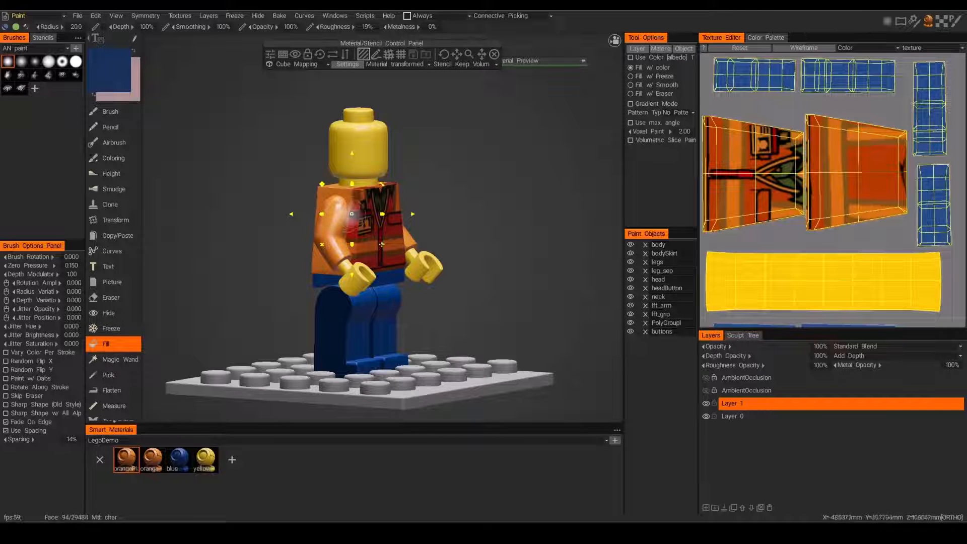
Review the figure from the side and front, comparing the char UV set with the texture UV set.
right_click(354, 213)
left_click_drag(399, 216, 428, 225)
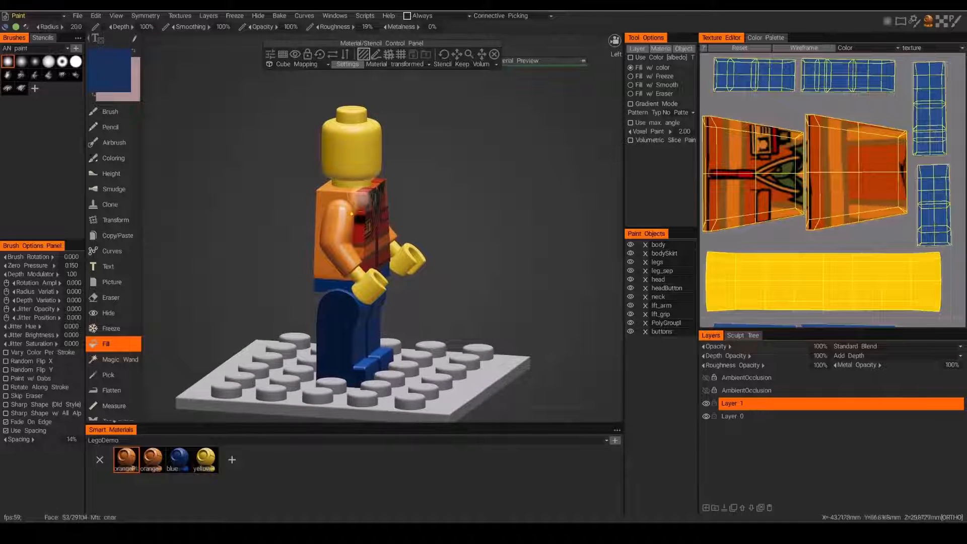
left_click(927, 48)
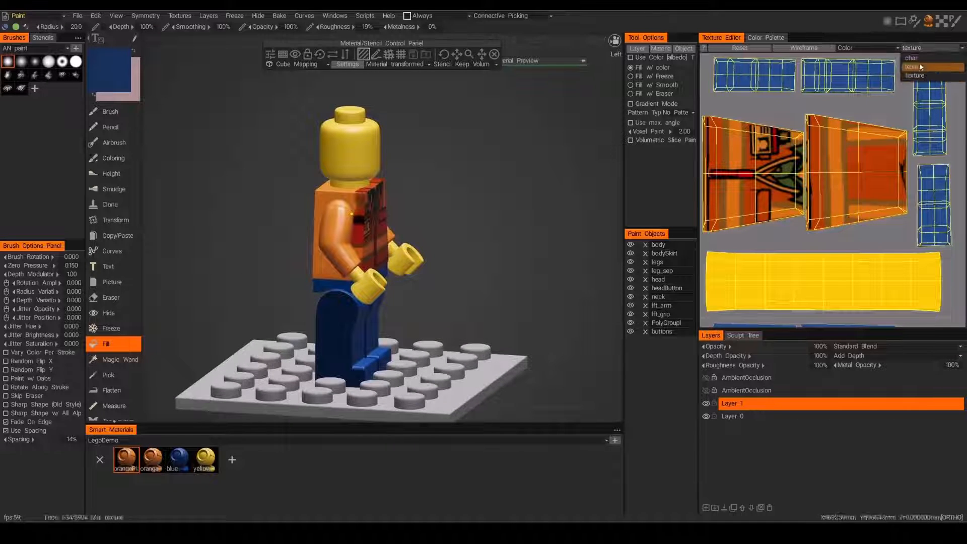
left_click(912, 58)
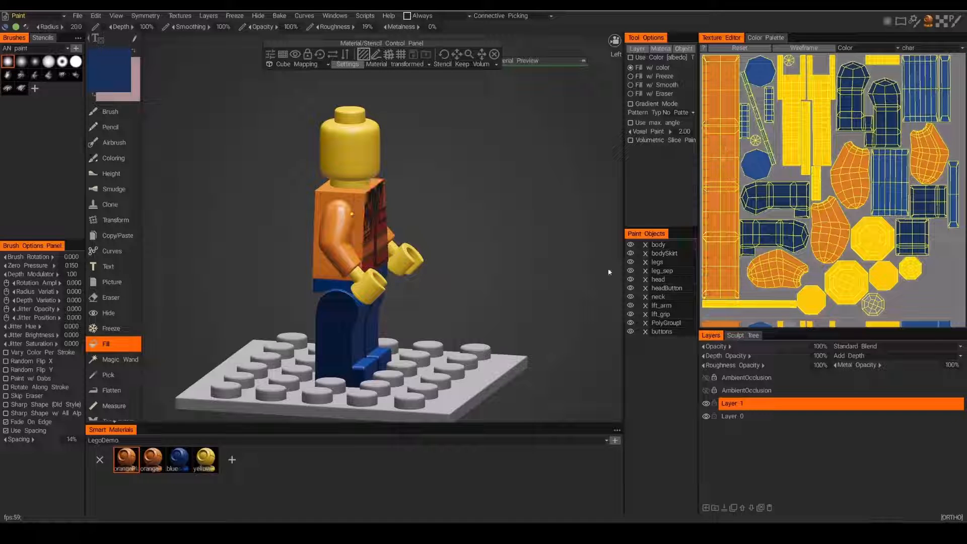
left_click_drag(545, 206, 416, 172)
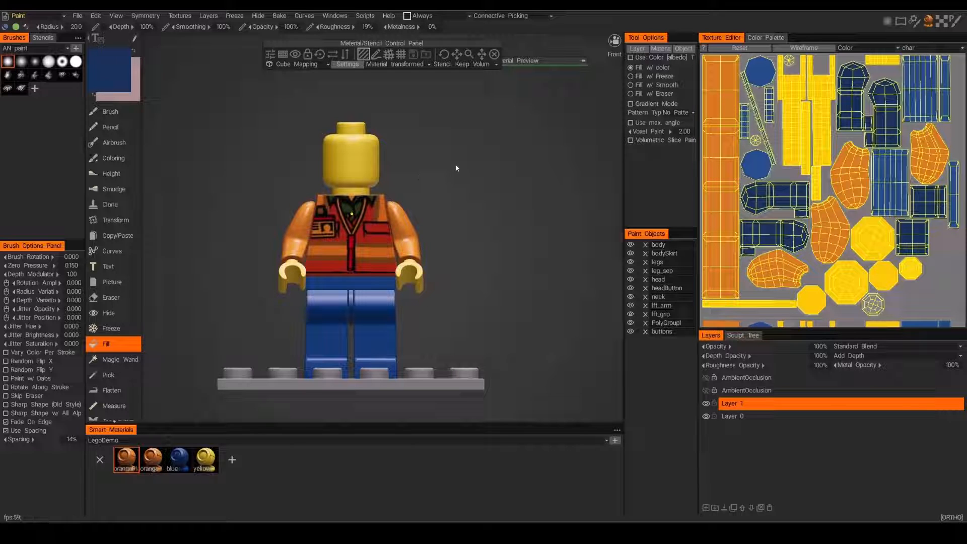
left_click(927, 48)
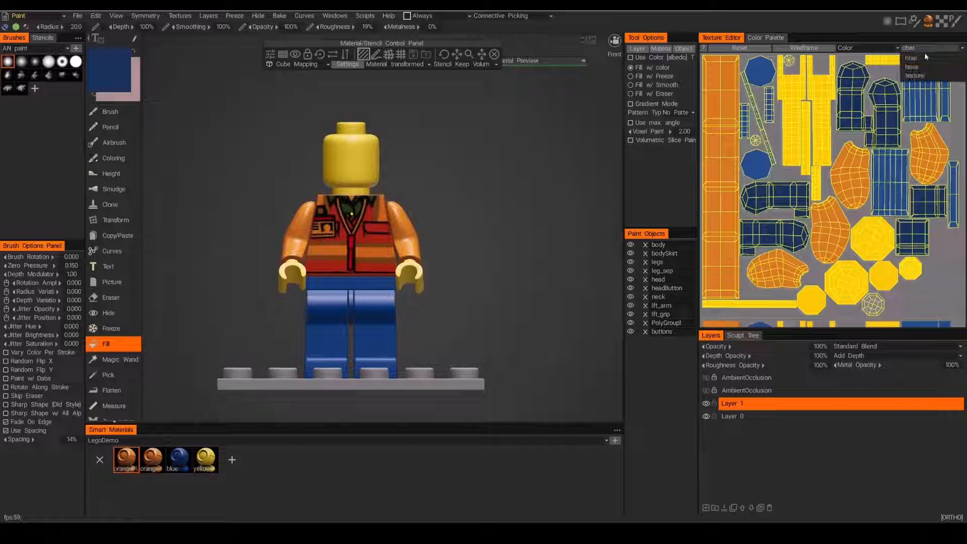
left_click(915, 75)
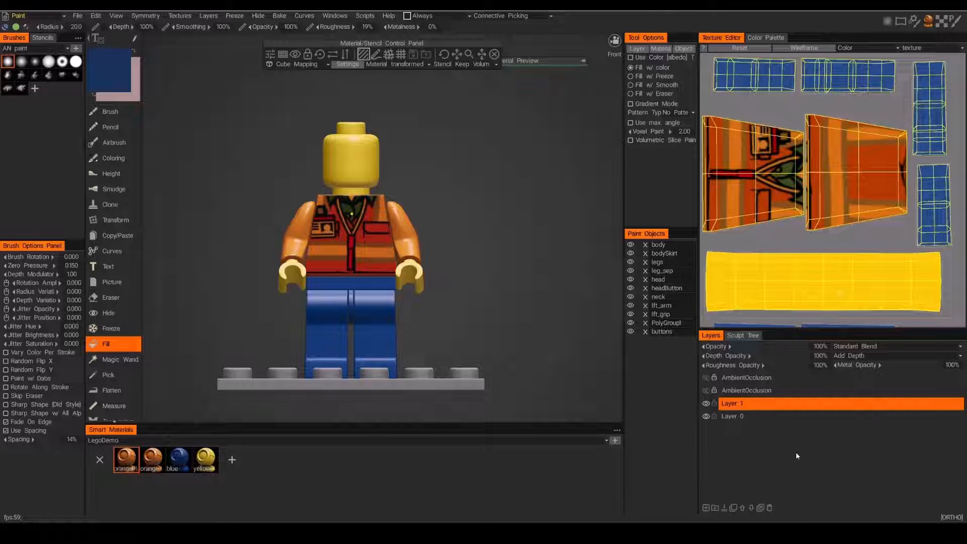
Load the spaceWorkerGlasses image as the yellow material's colour texture and set the preferred mapping to From Camera.
left_click(768, 35)
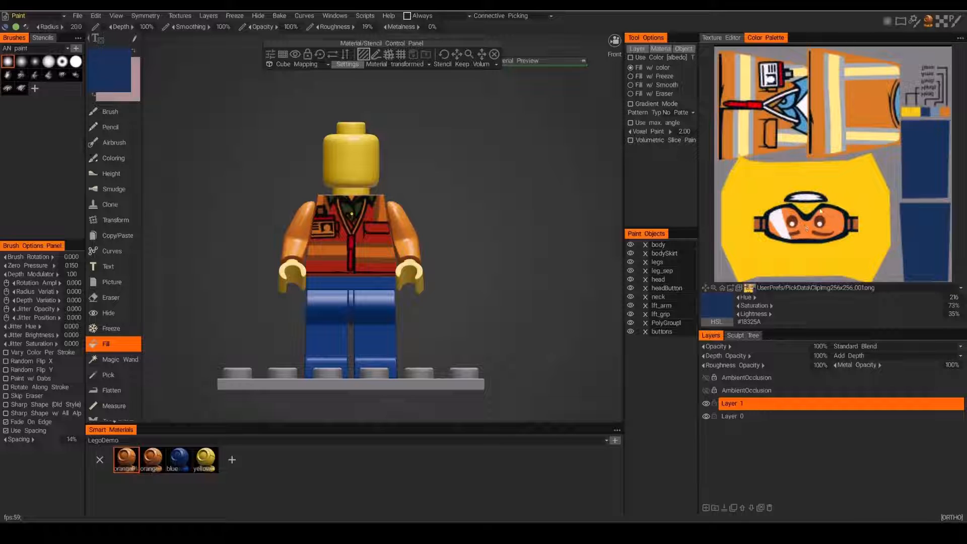
double_click(206, 466)
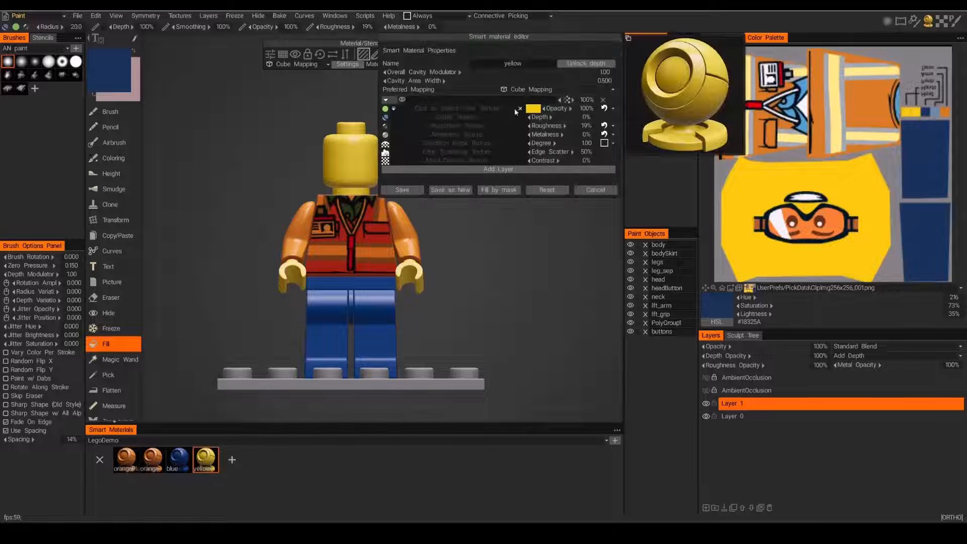
left_click(386, 109)
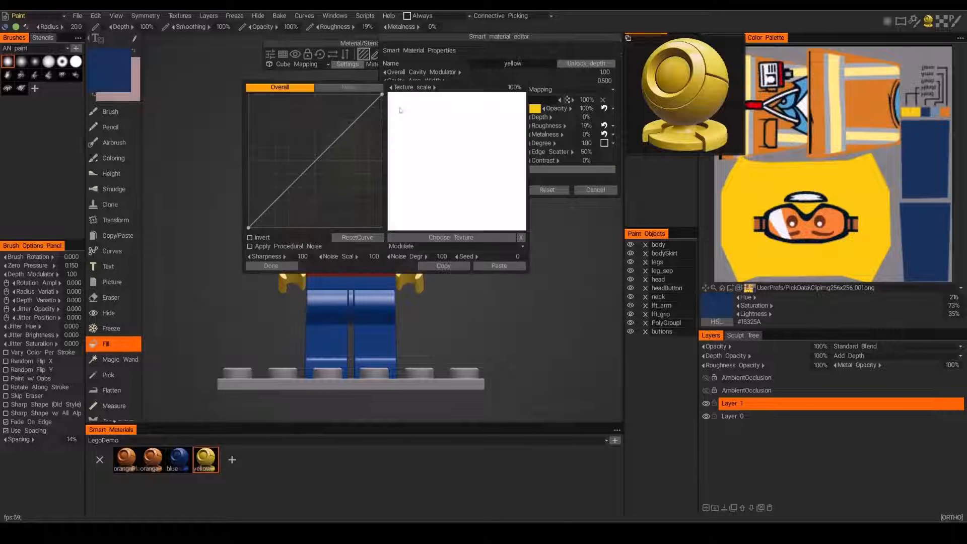
left_click(271, 265)
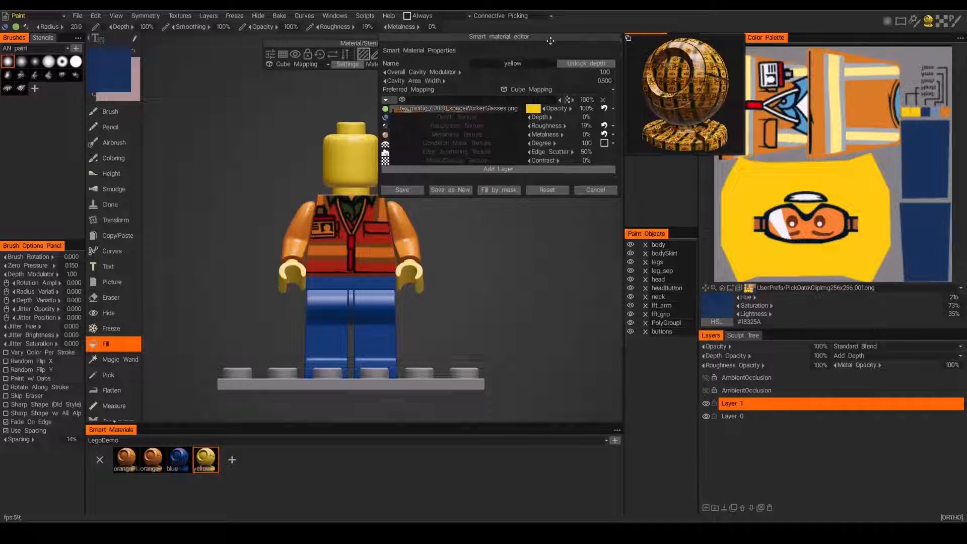
left_click_drag(547, 37, 582, 83)
left_click(599, 136)
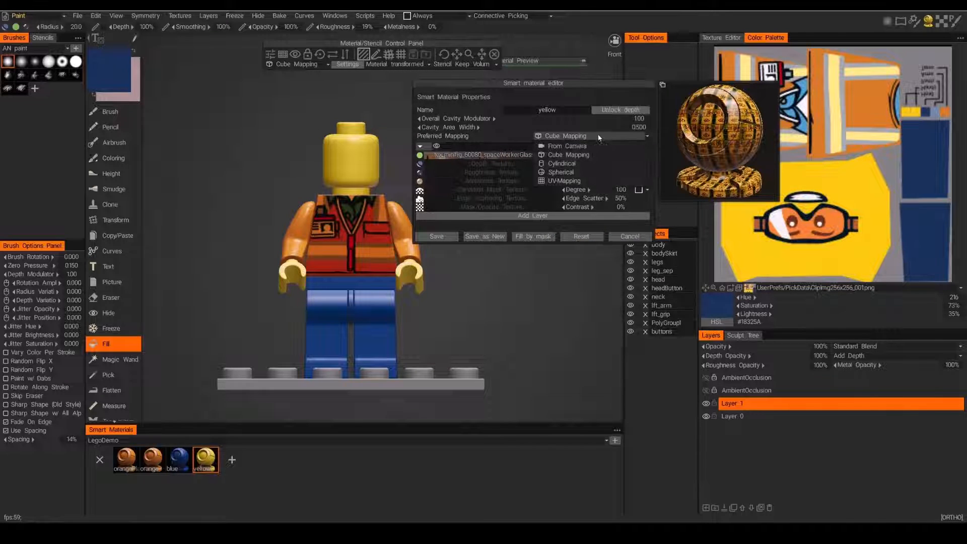
left_click(567, 147)
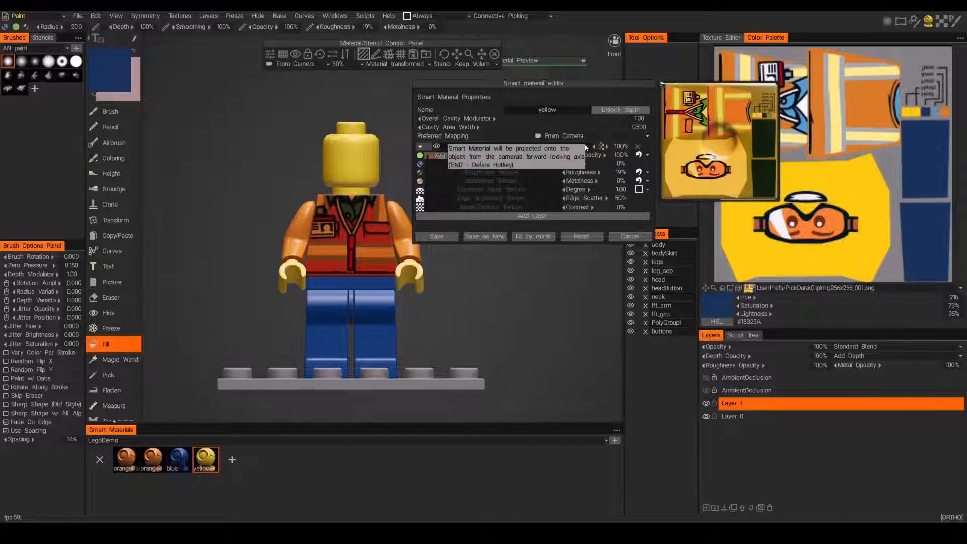
Name the edited yellow material yellowText and save it as a new smart material.
left_click_drag(525, 90, 593, 89)
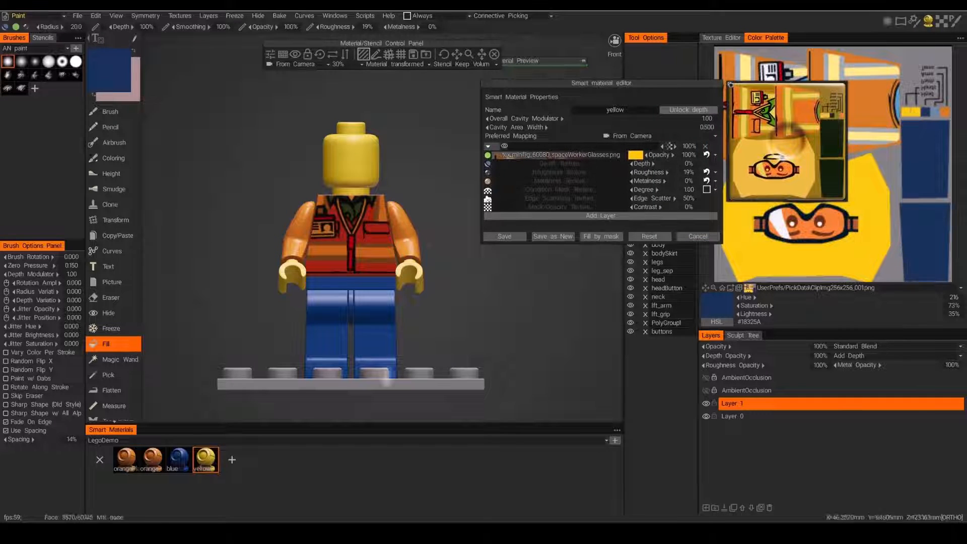
left_click(635, 109)
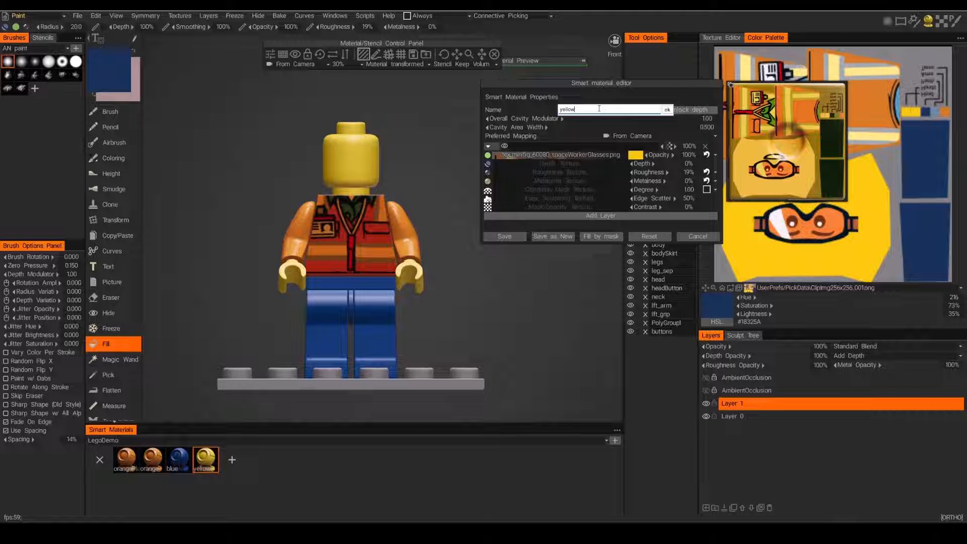
type("Text")
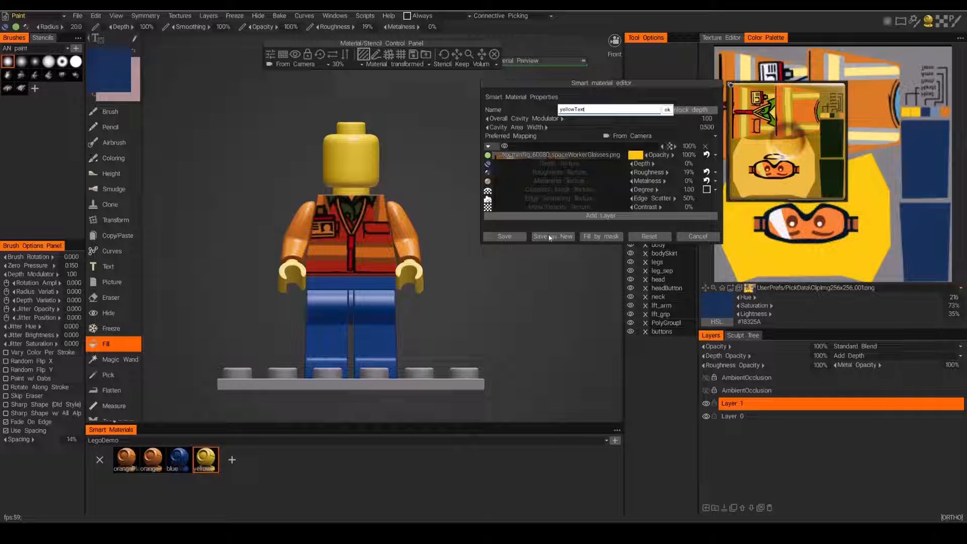
left_click(667, 109)
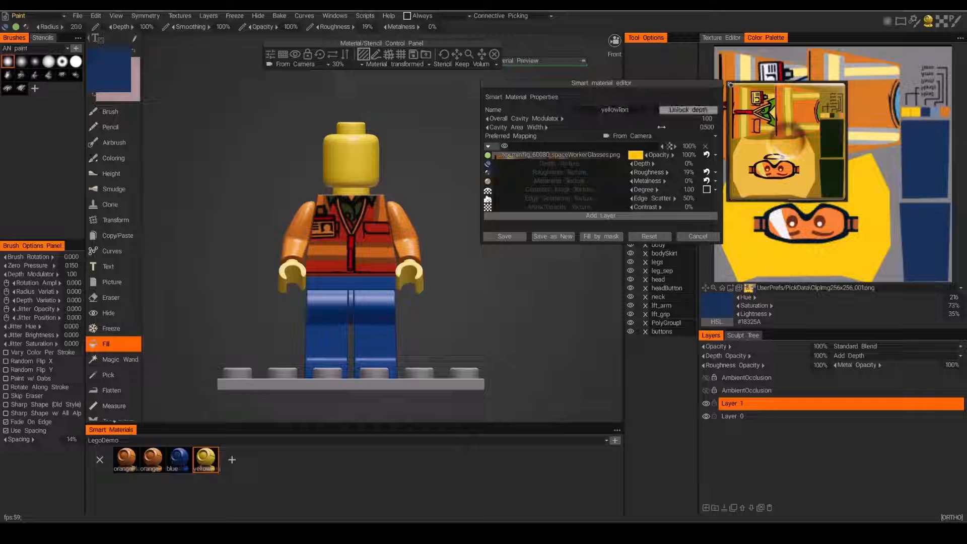
left_click(554, 236)
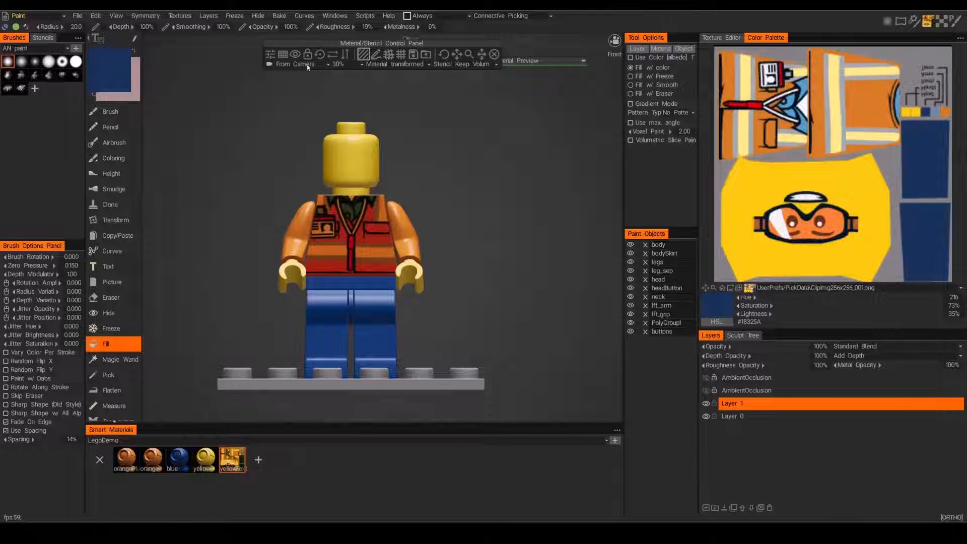
Activate the yellowText material and move its stencil preview onto the minifigure's head in front view.
left_click(494, 54)
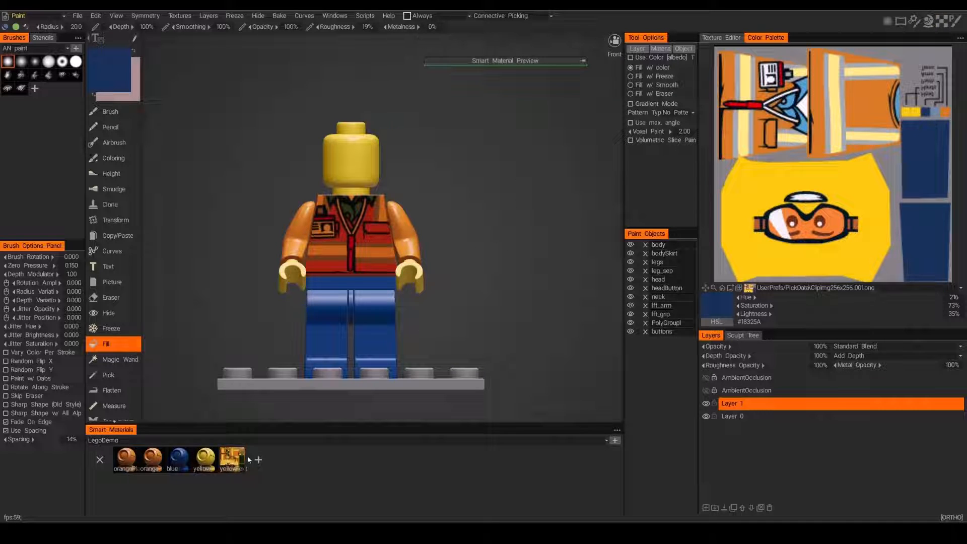
left_click(231, 460)
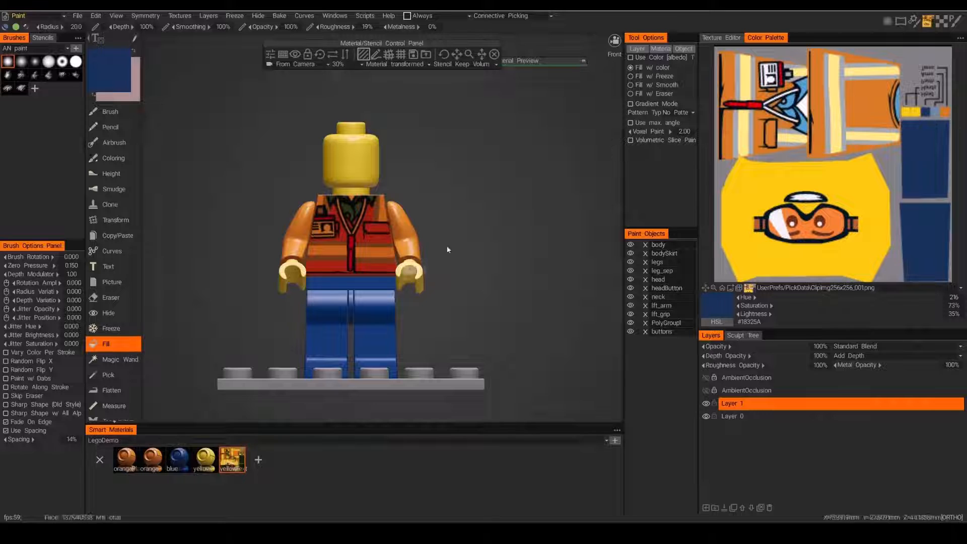
right_click_drag(508, 220, 205, 124)
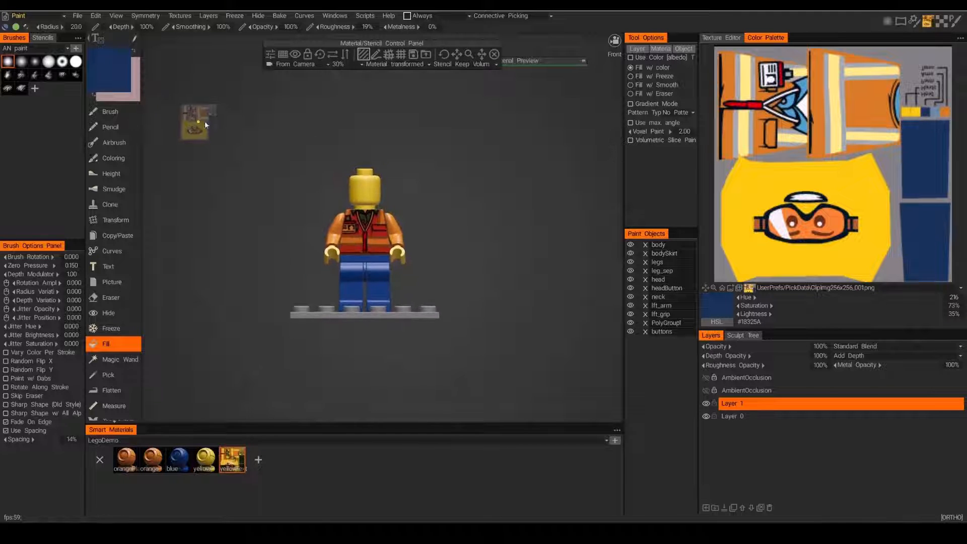
mouse_move(199, 124)
left_mouse_down()
mouse_move(210, 138)
mouse_move(202, 133)
left_mouse_up()
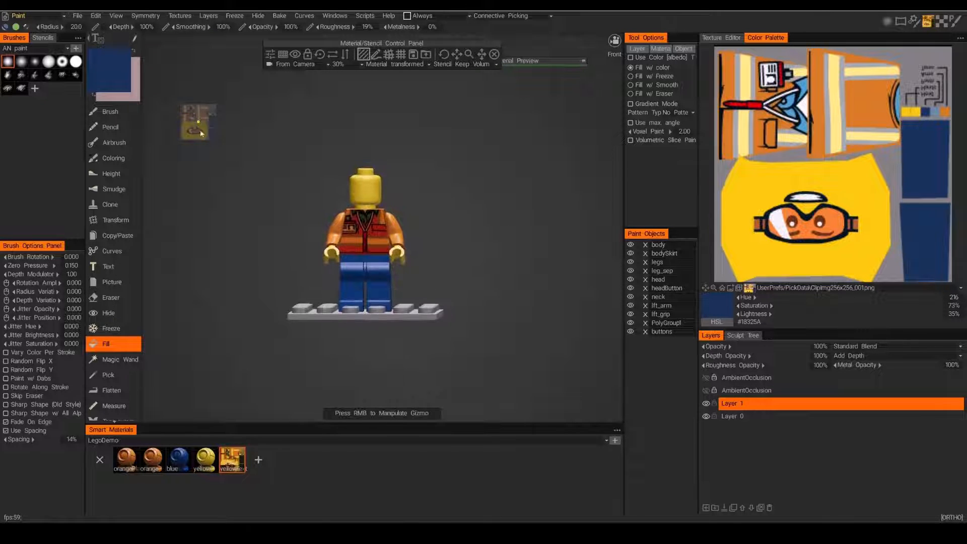
left_click_drag(358, 149, 424, 139, "alt+shift")
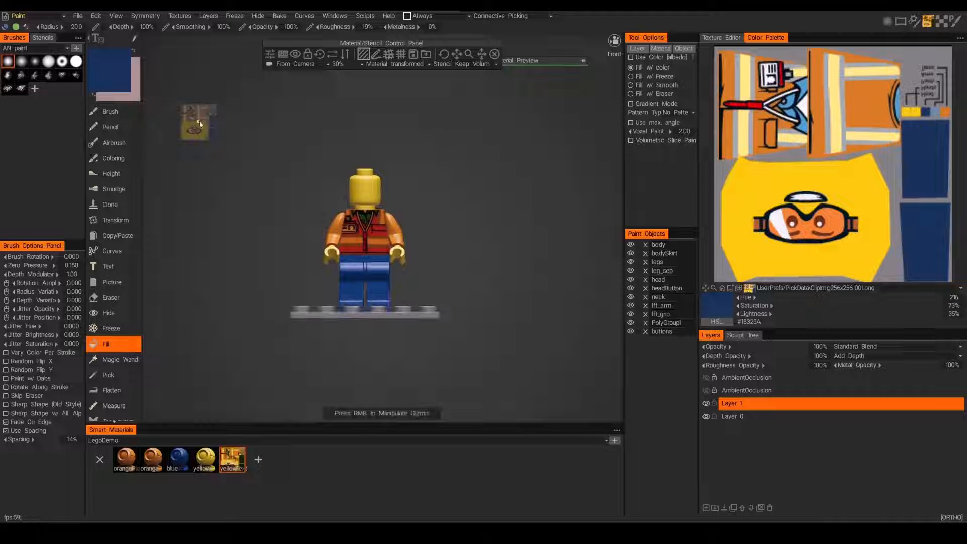
right_click_drag(199, 123, 369, 182)
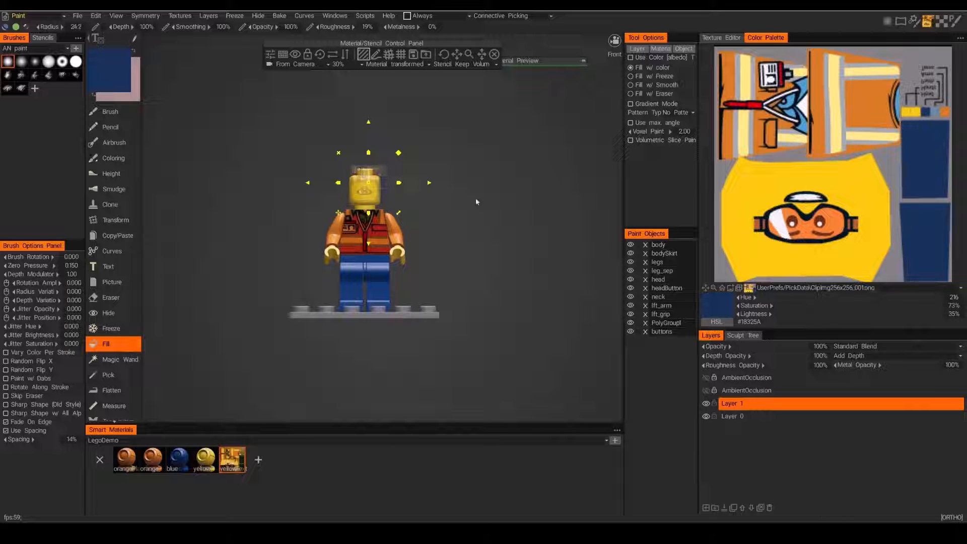
Turn the yellowText stencil upright, then enlarge and align it so the goggled face fits the front of the head.
scroll(479, 241, "up", 6)
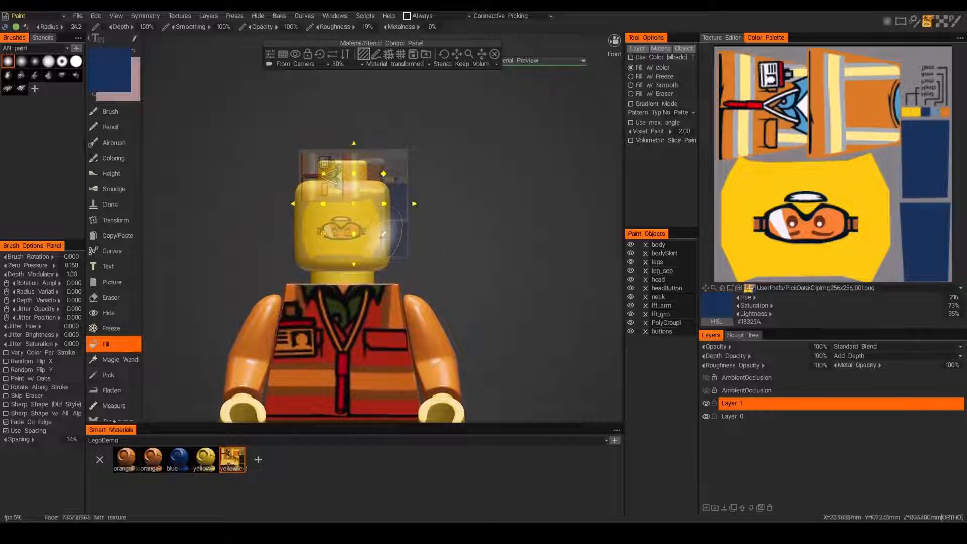
left_click_drag(383, 233, 186, 179, "ctrl")
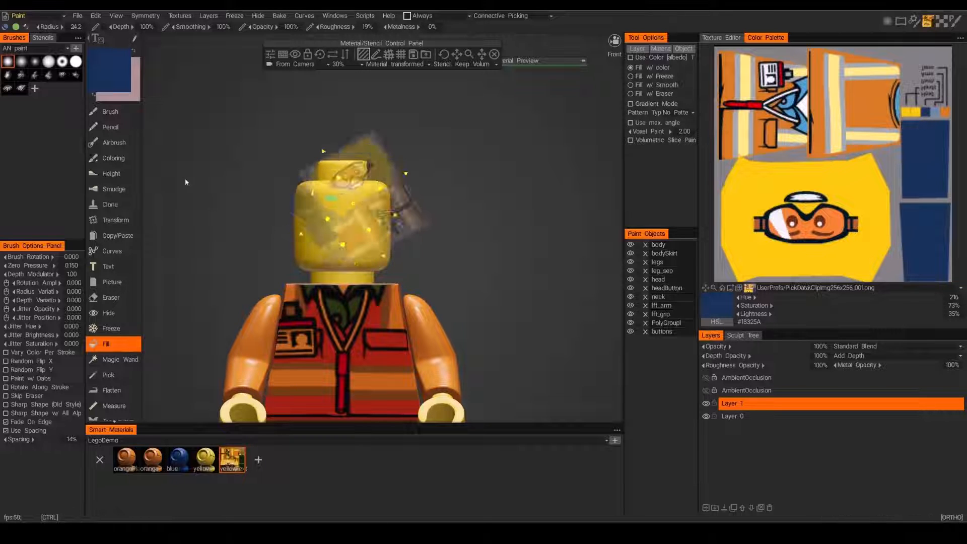
left_click_drag(162, 99, 215, 87, "ctrl")
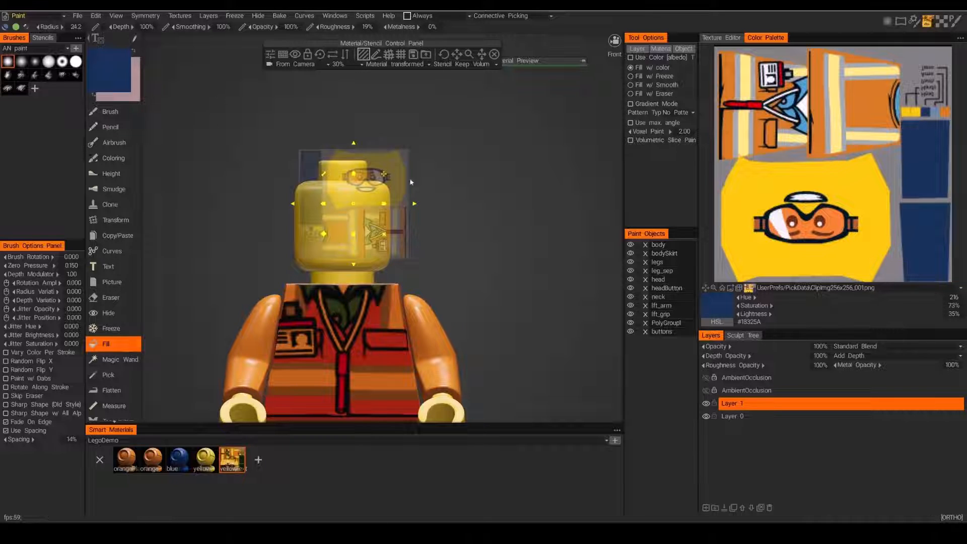
left_click_drag(353, 204, 327, 247)
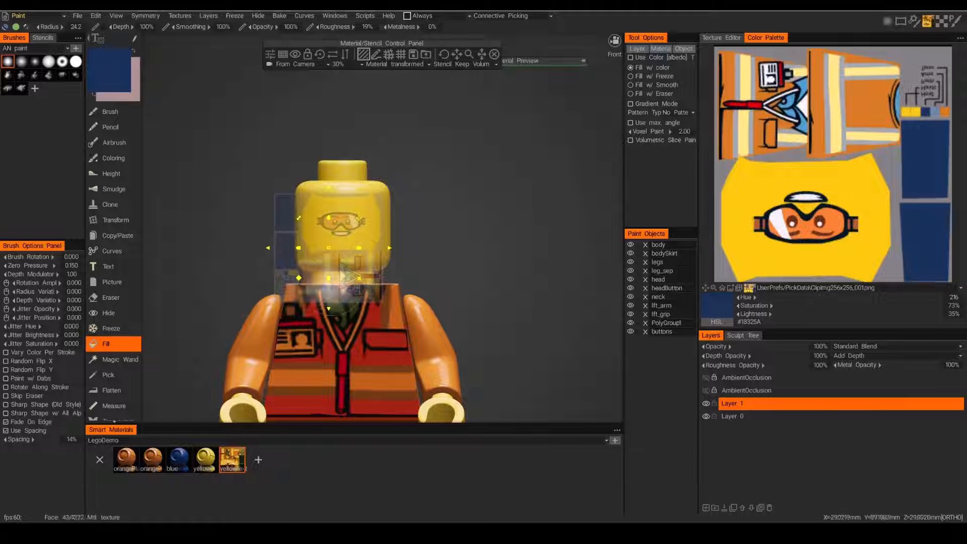
left_click_drag(299, 277, 278, 293)
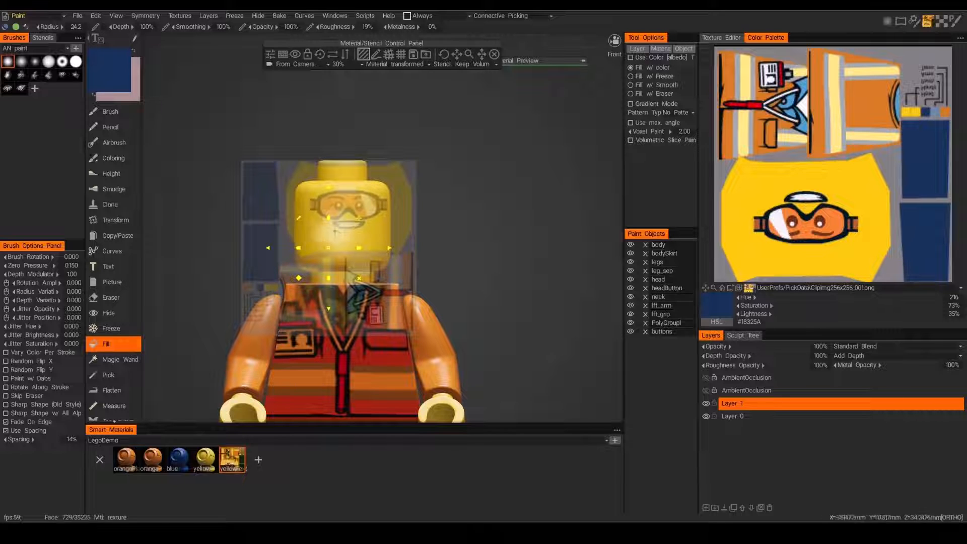
left_click_drag(327, 248, 323, 267)
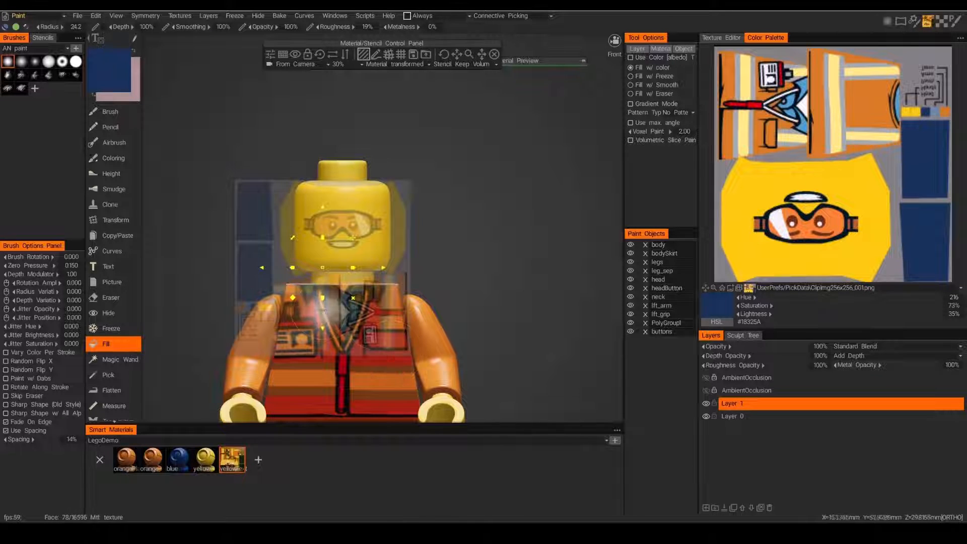
left_click_drag(293, 298, 293, 302)
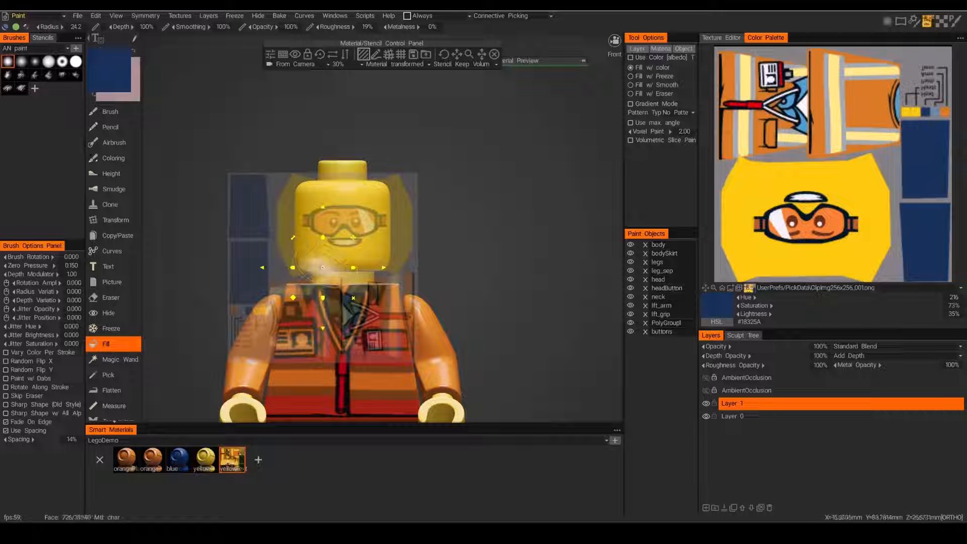
left_click_drag(322, 267, 321, 270)
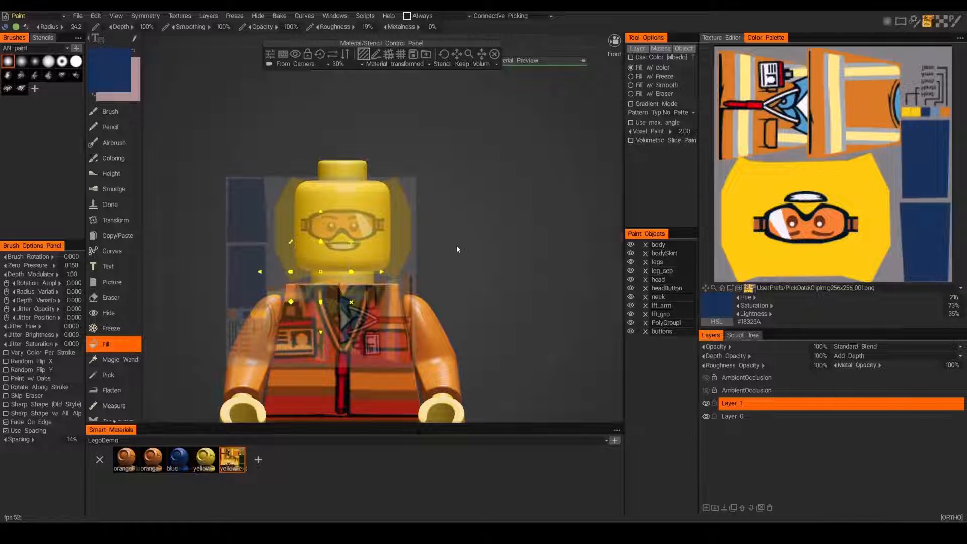
Fill the head with the yellowText goggled face while showing its UV layout, and close the stencil preview.
left_click(712, 38)
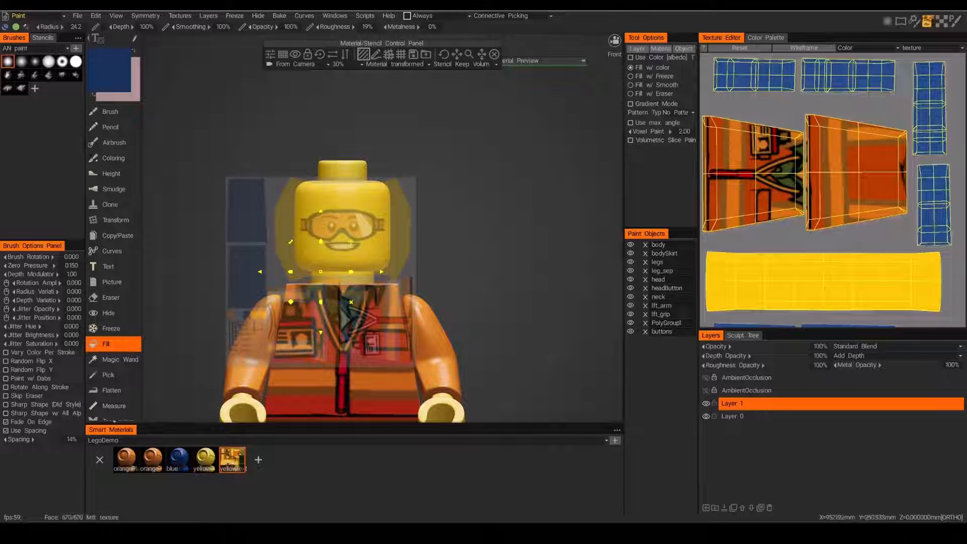
left_click(342, 217)
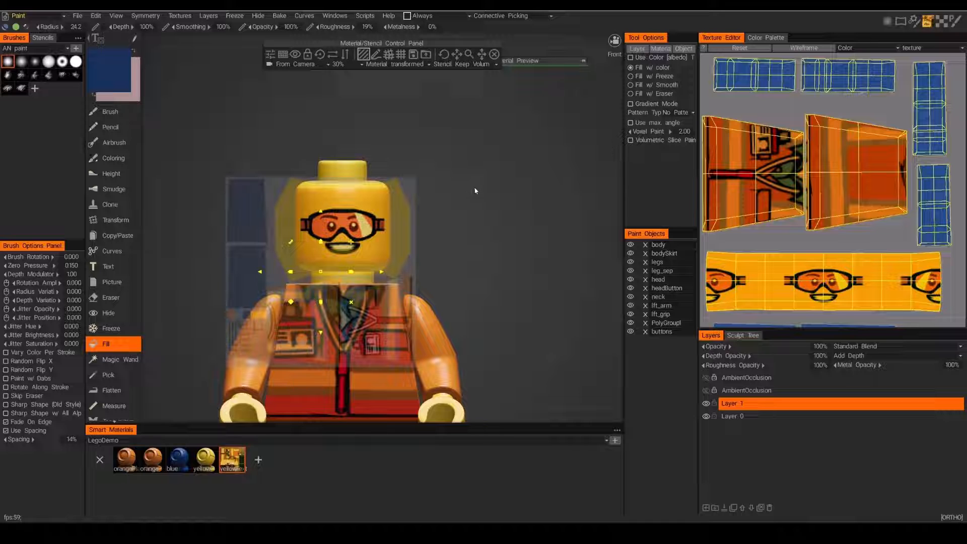
left_click(494, 55)
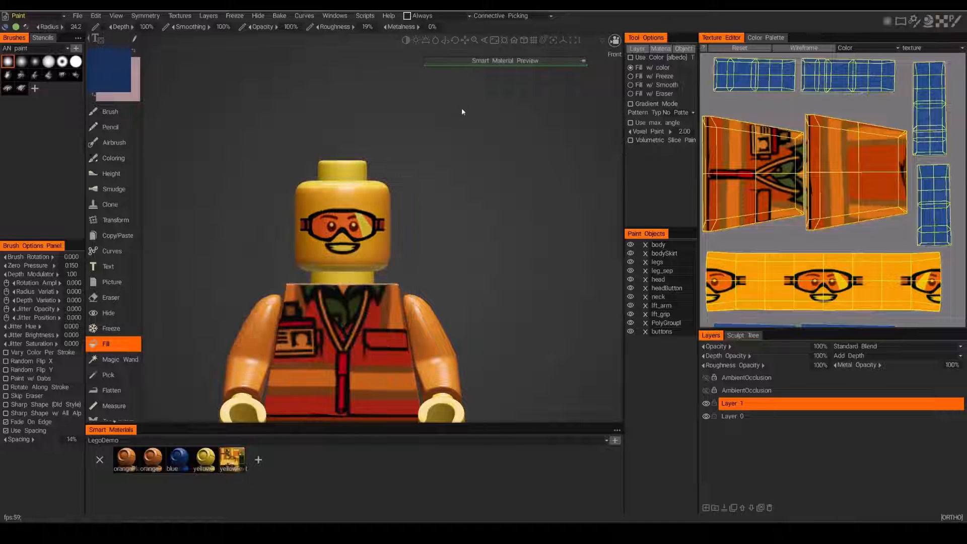
scroll(528, 198, "down", 3)
middle_click_drag(570, 220, 548, 201)
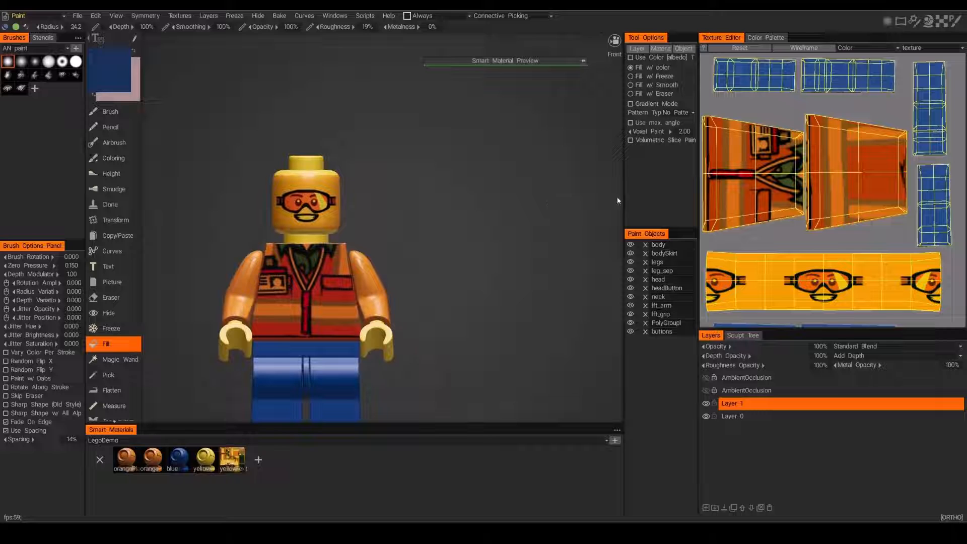
Remove the colour texture from the textured orange smart material, set its preferred mapping to Cube Mapping, and save it.
left_click_drag(619, 200, 169, 244)
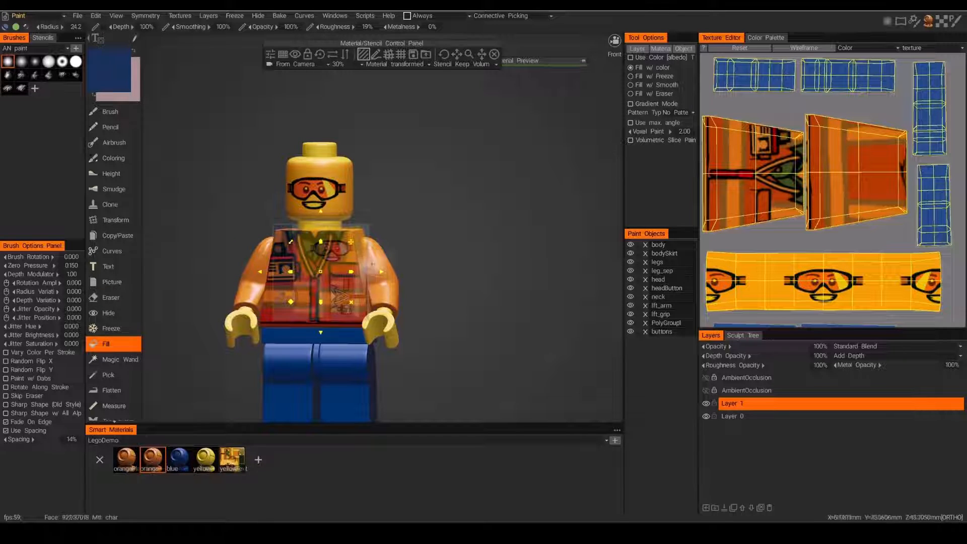
left_click_drag(392, 205, 331, 190)
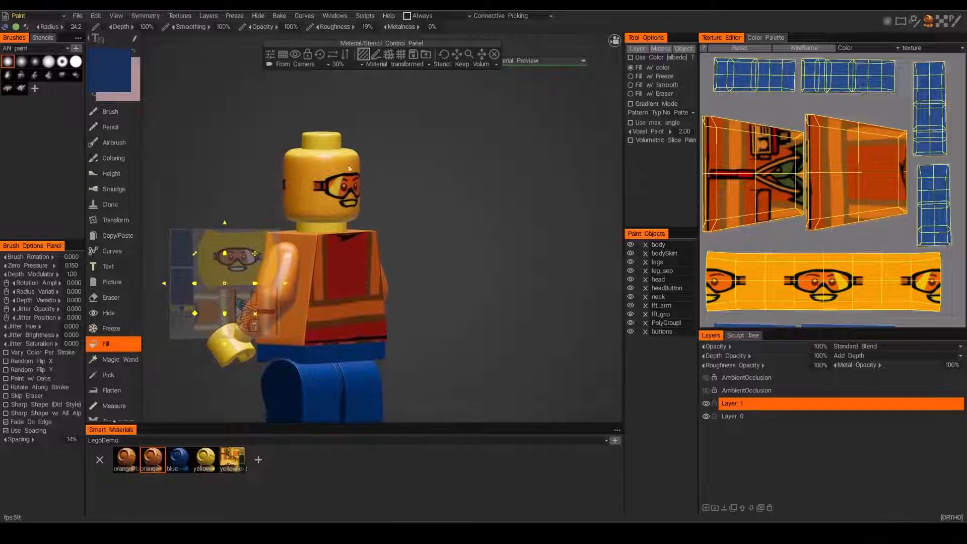
double_click(153, 466)
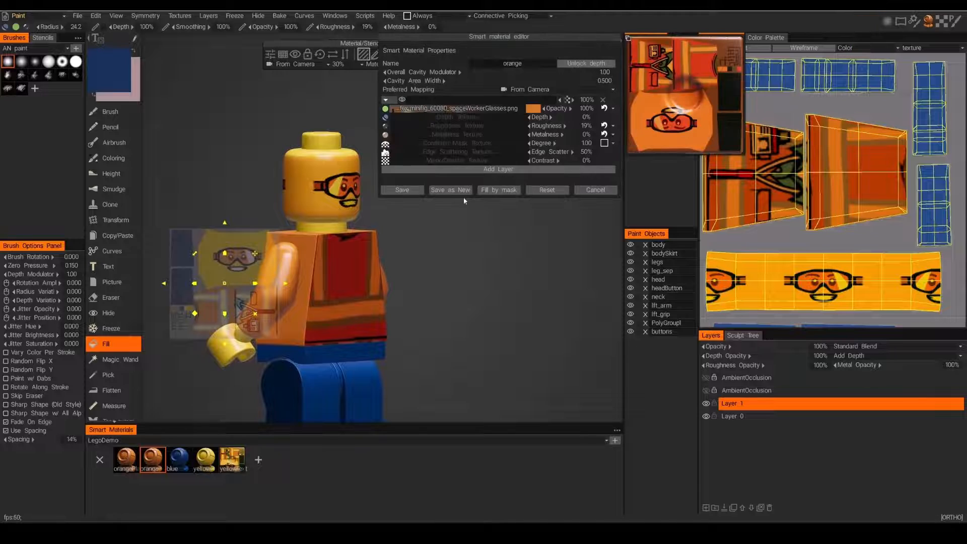
left_click(521, 108)
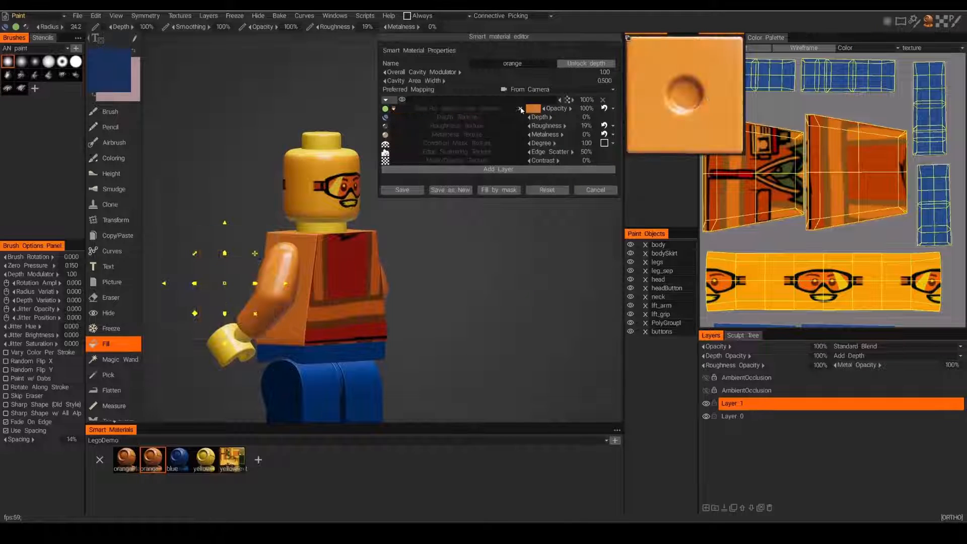
left_click(540, 90)
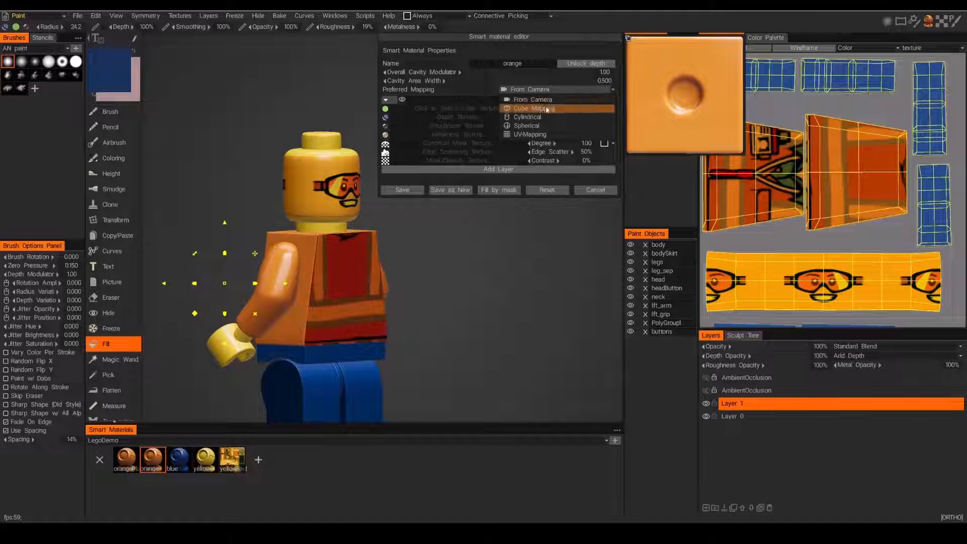
left_click(533, 109)
left_click(403, 191)
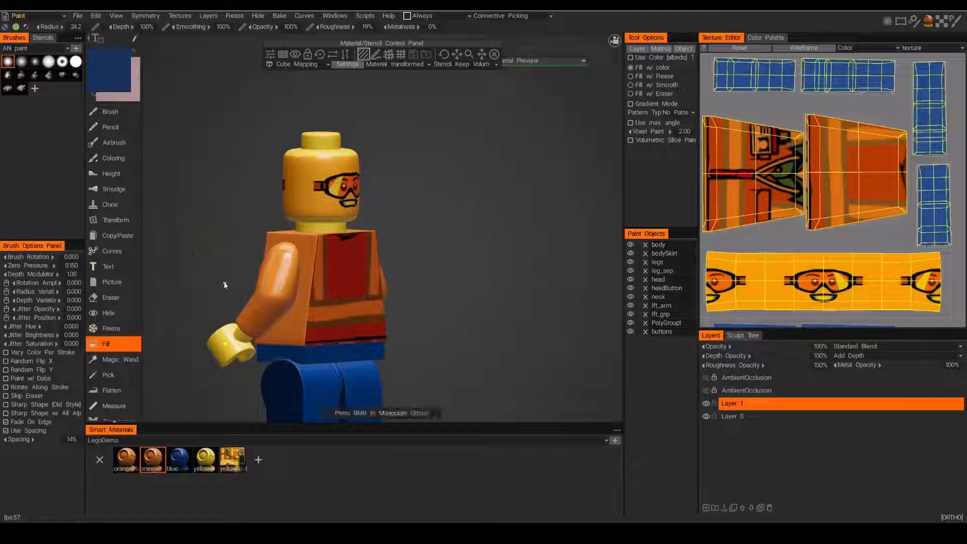
left_click_drag(272, 174, 237, 171)
left_click_drag(36, 75, 15, 66)
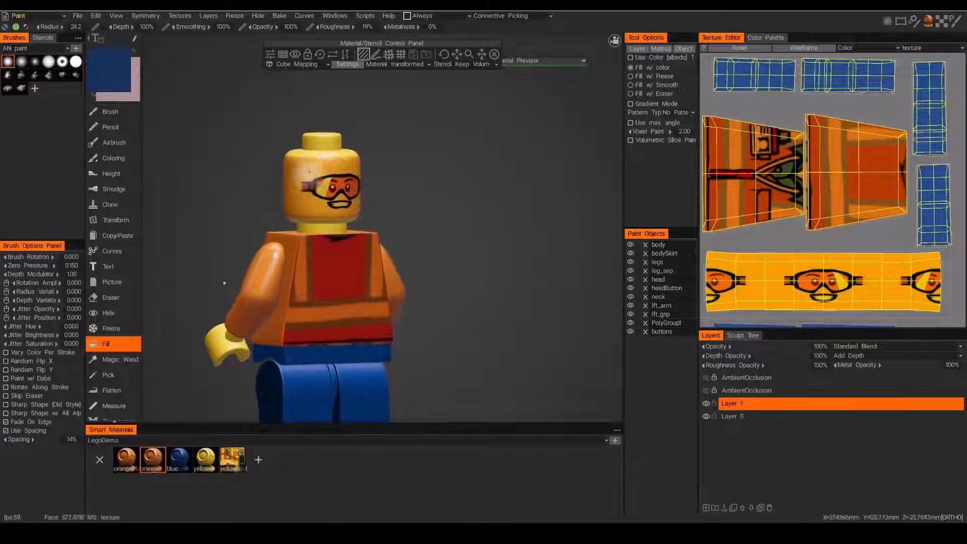
left_click_drag(408, 189, 495, 140)
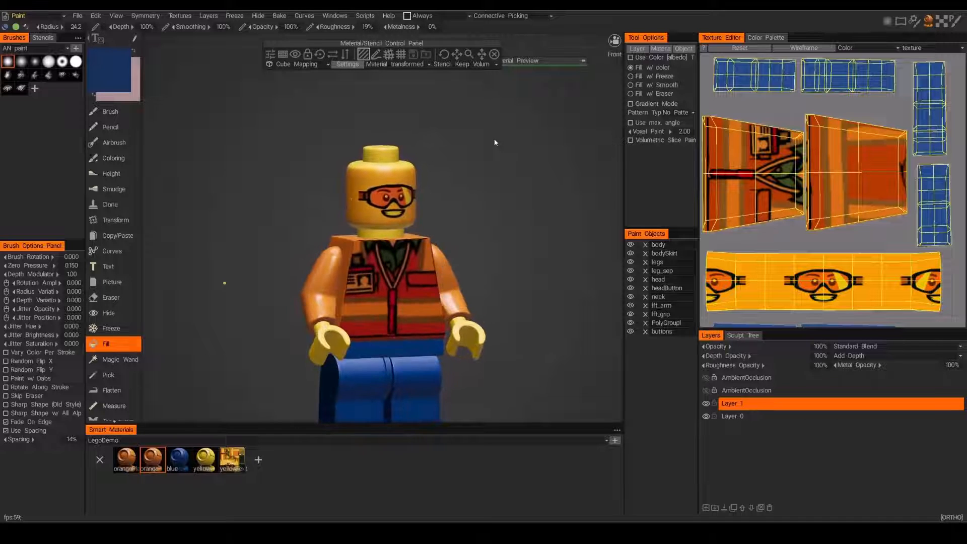
Fill the head with the cube-mapped yellowText material using the Fill tool, and remove the material's colour texture.
left_click_drag(495, 142, 325, 176)
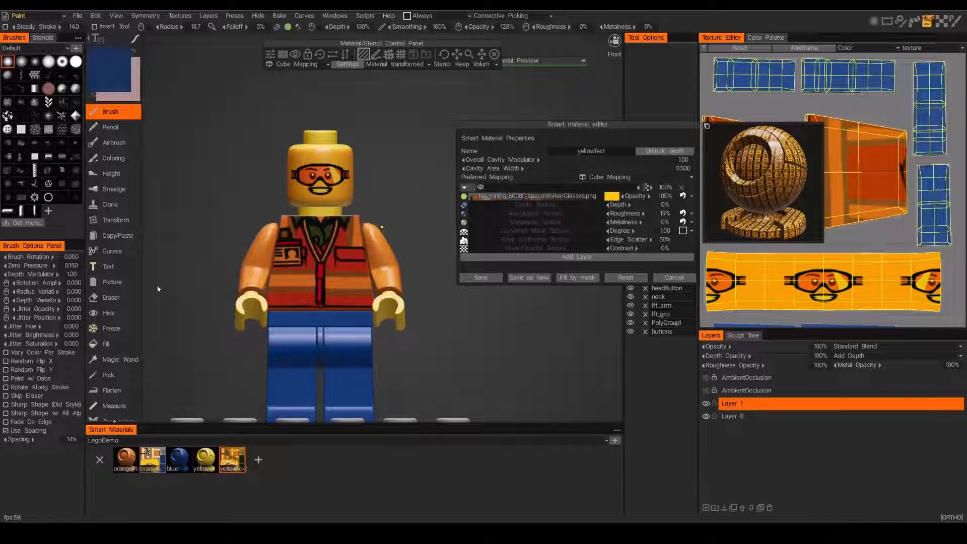
left_click(120, 347)
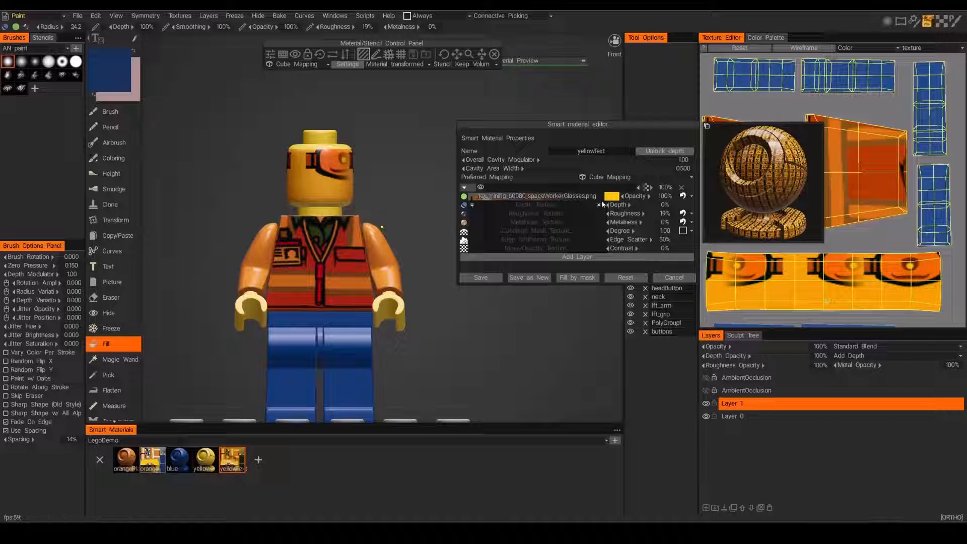
left_click(600, 196)
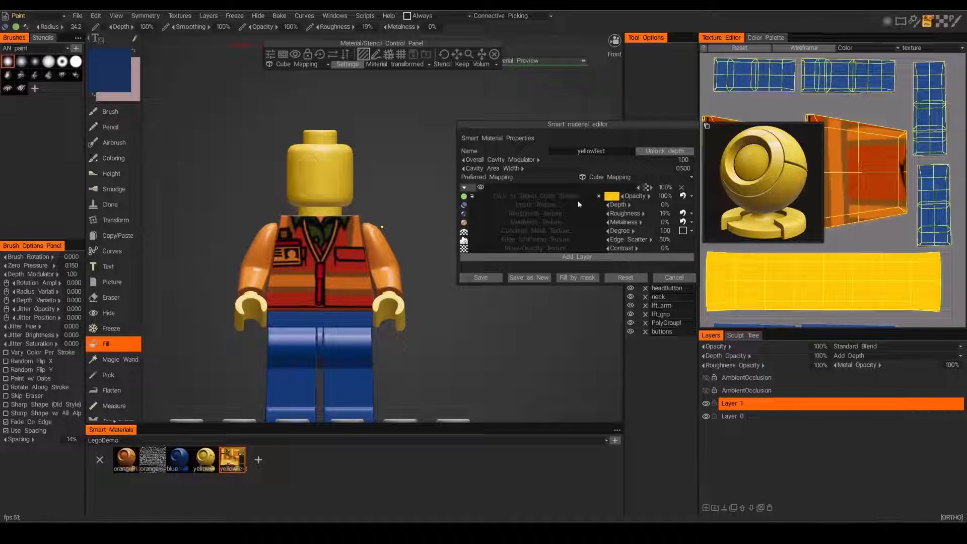
Set the yellowText base colour to white (#FFFFFF) and refill the head with the reloaded spaceWorkerGlasses texture.
left_click(611, 196)
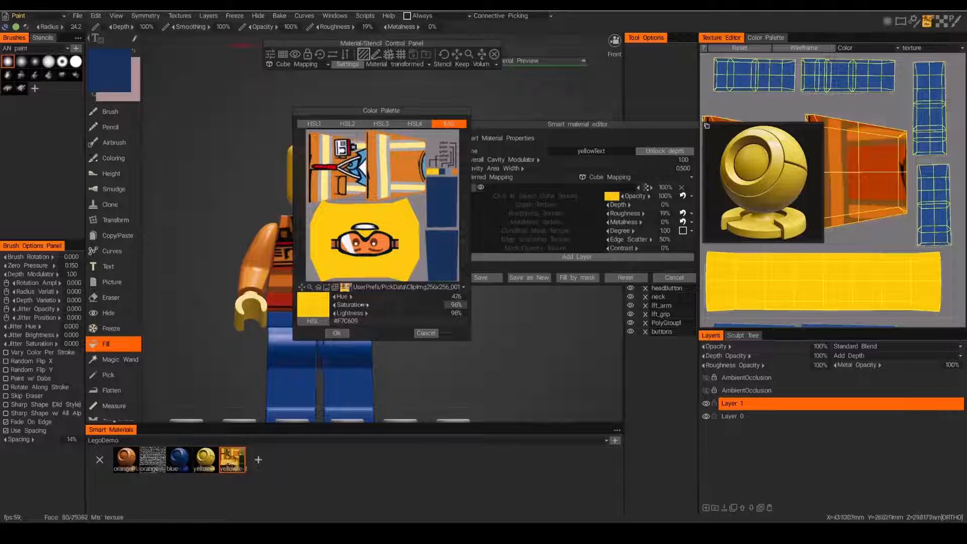
left_click_drag(349, 314, 303, 309)
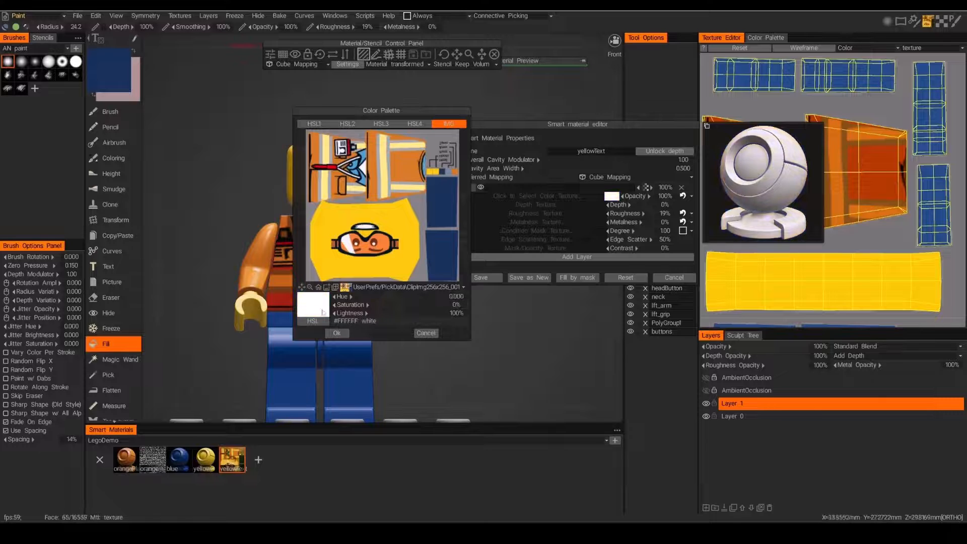
left_click(337, 333)
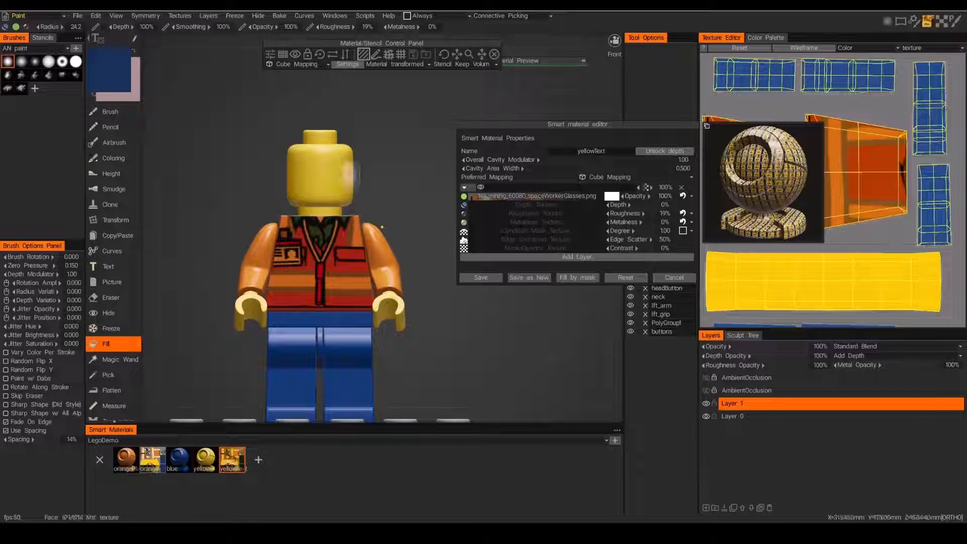
left_click(319, 173)
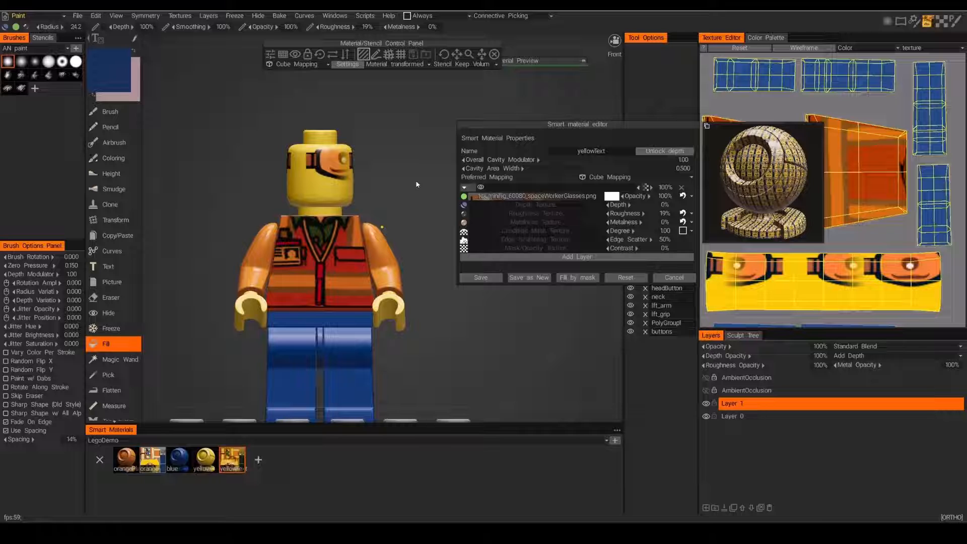
Set yellowText's preferred mapping to From Camera, and rotate, enlarge and align its stencil so the goggled face fits the head.
left_click(624, 178)
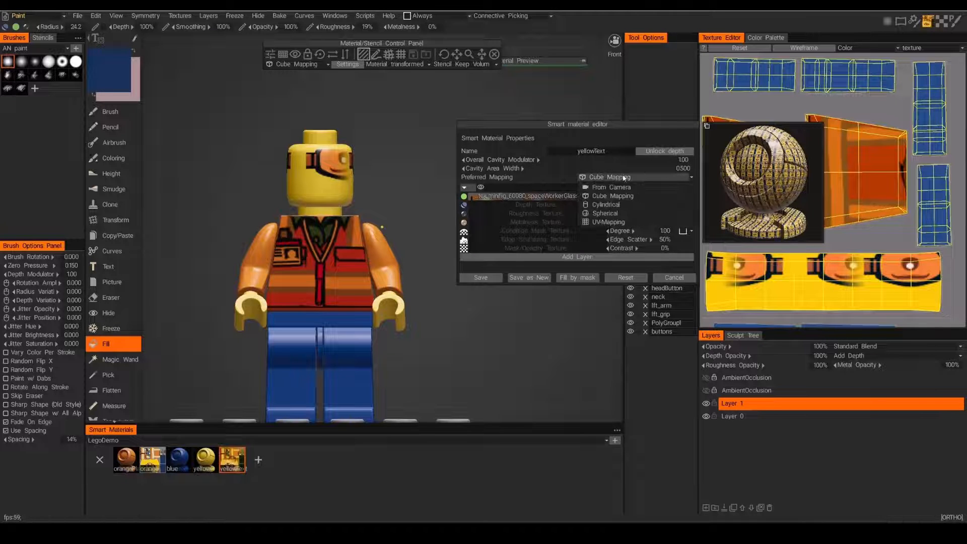
left_click(611, 187)
scroll(398, 224, "up", 2)
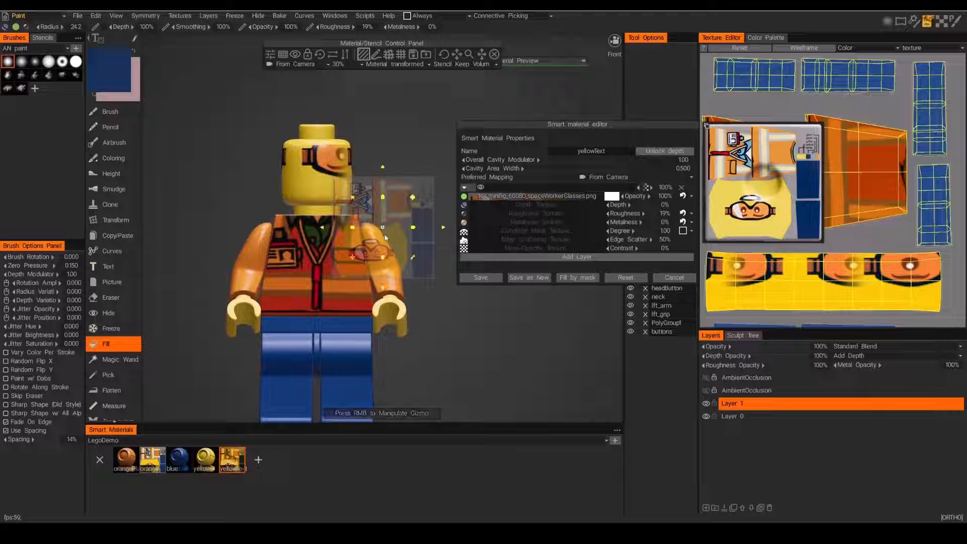
left_click_drag(413, 259, 304, 195)
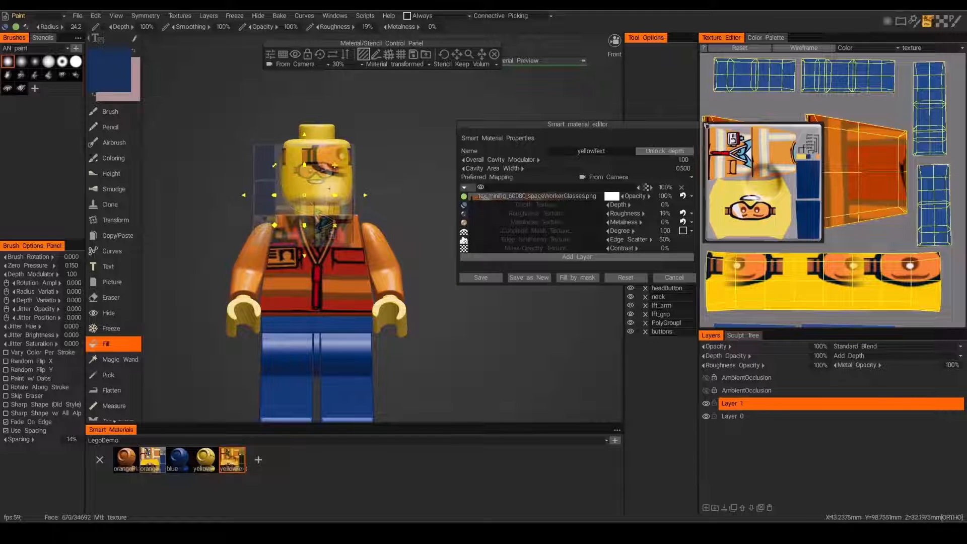
left_click_drag(274, 225, 258, 238)
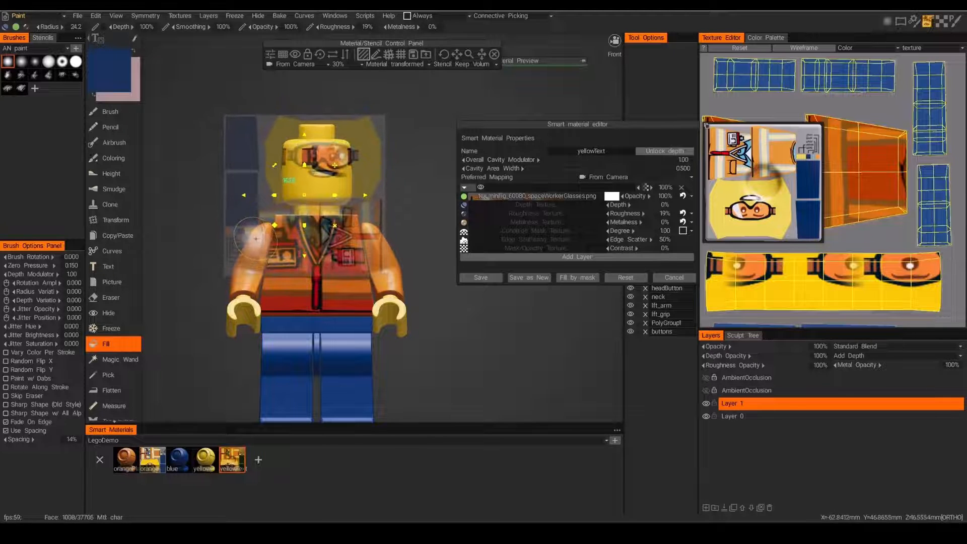
mouse_move(304, 194)
left_mouse_down()
mouse_move(303, 174)
mouse_move(298, 209)
left_mouse_up()
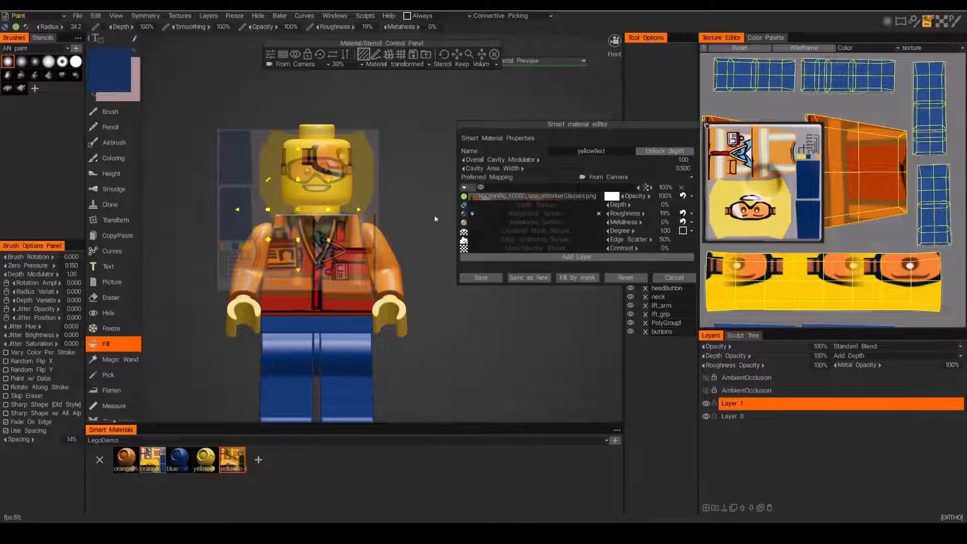
Fill the head with the camera-projected goggled face and save the yellowText material.
left_click(320, 172)
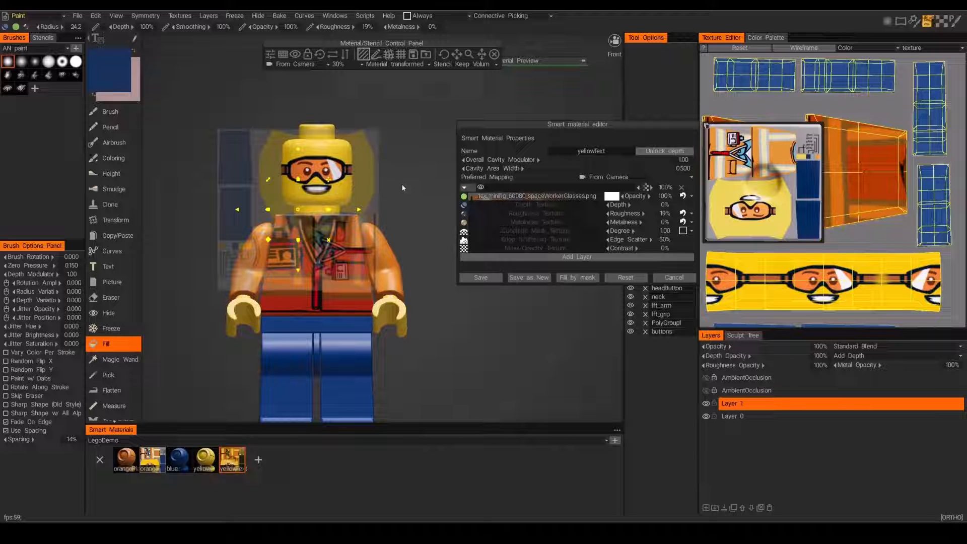
left_click(491, 277)
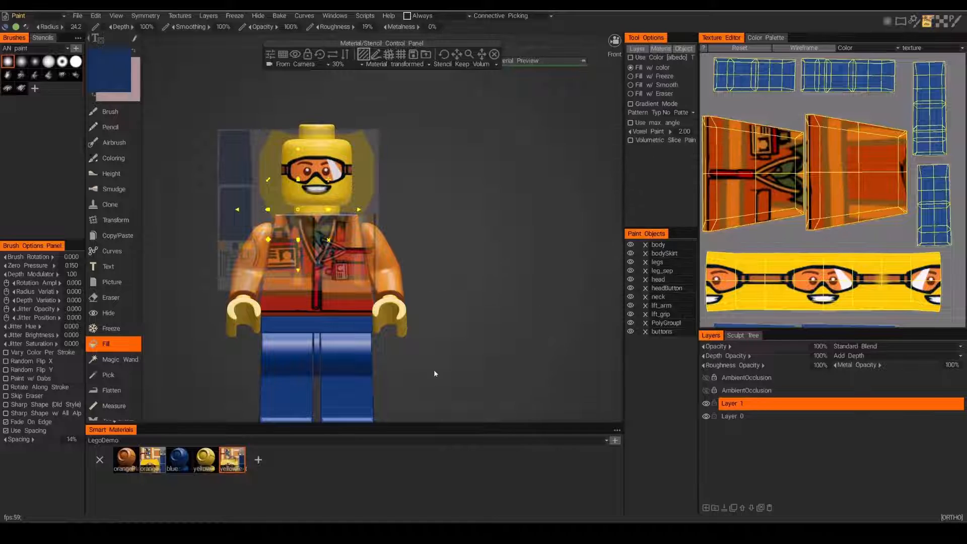
Set the yellowText material to Cube Mapping, remove its colour texture, and sample the reference face's yellow (#F9C80A) as its base colour.
double_click(233, 460)
left_click(556, 89)
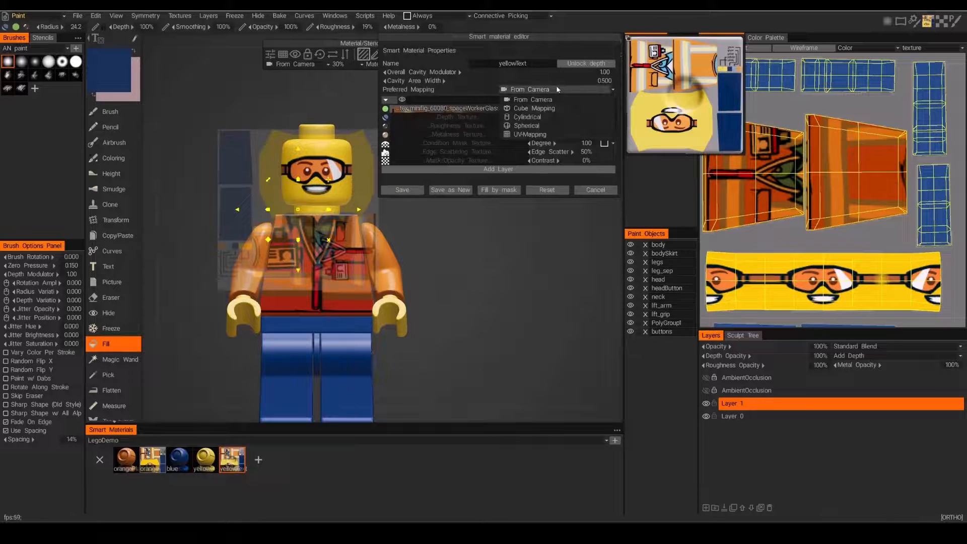
left_click(534, 108)
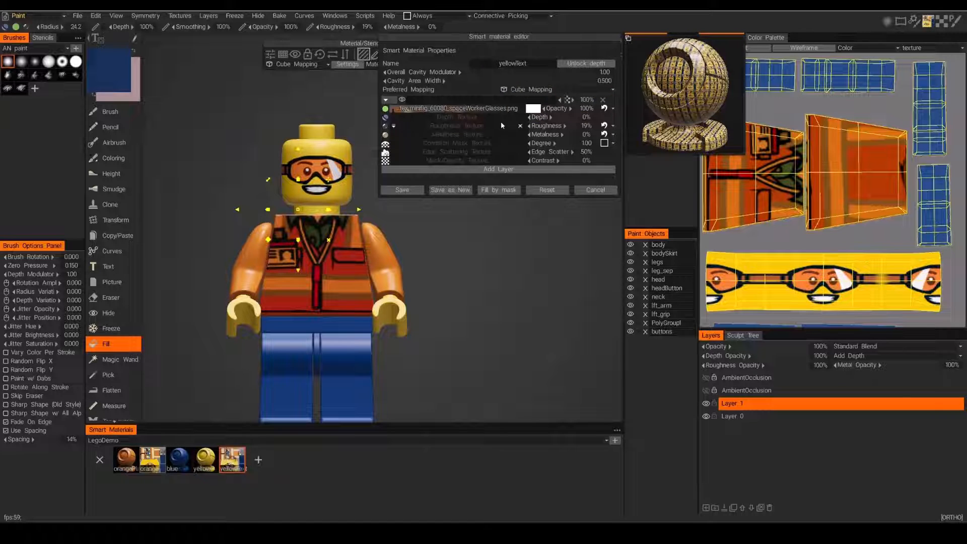
left_click(520, 108)
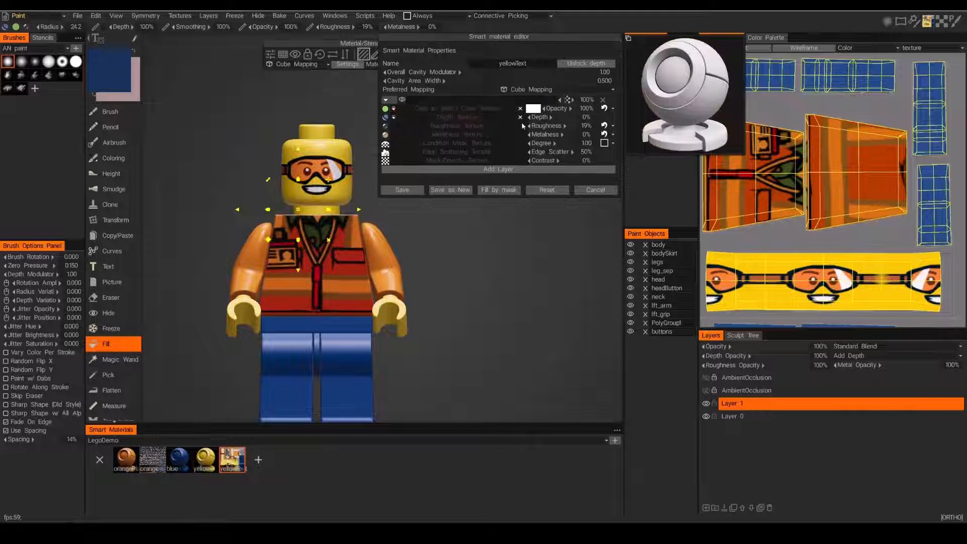
left_click(534, 109)
left_click(398, 215)
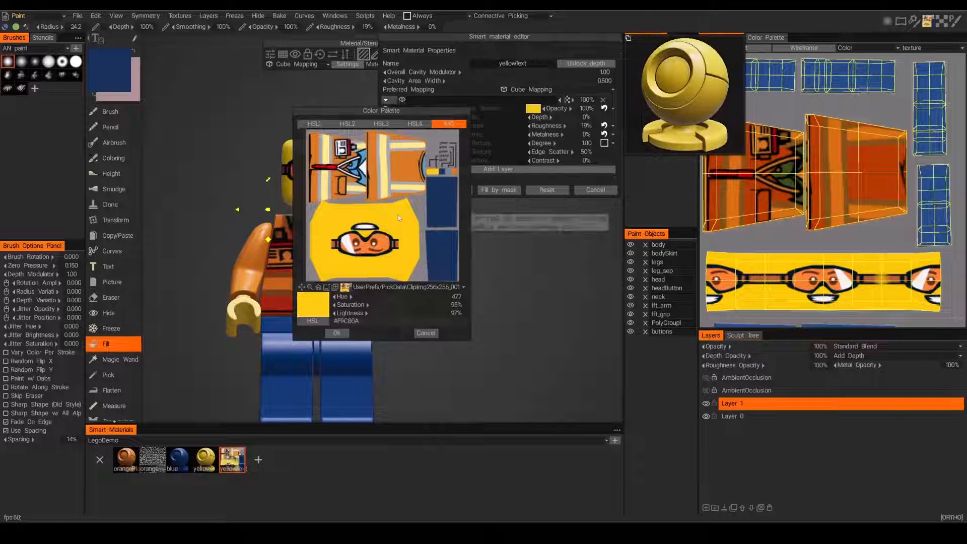
left_click(337, 333)
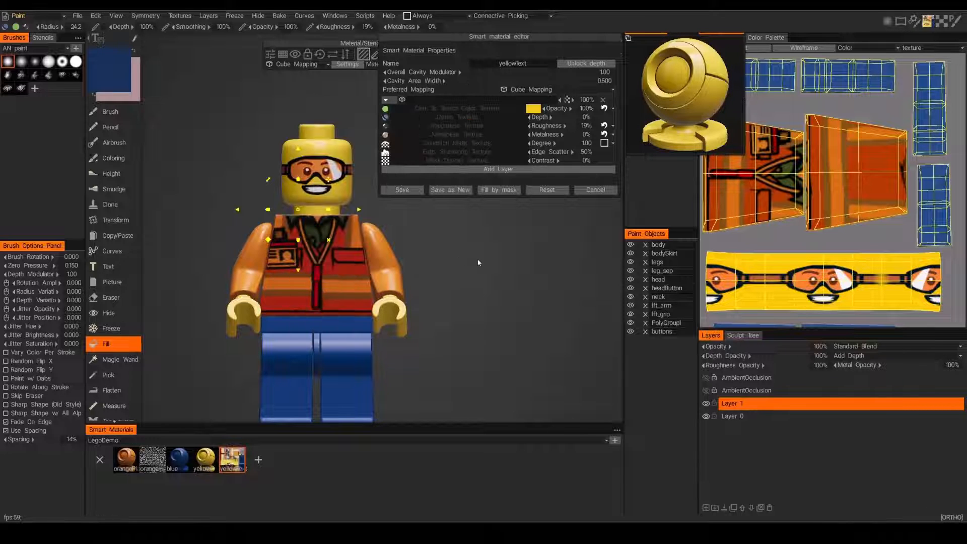
Paint solid yellow over the goggle strap on both sides of the head with the Brush tool.
left_click_drag(478, 260, 450, 271)
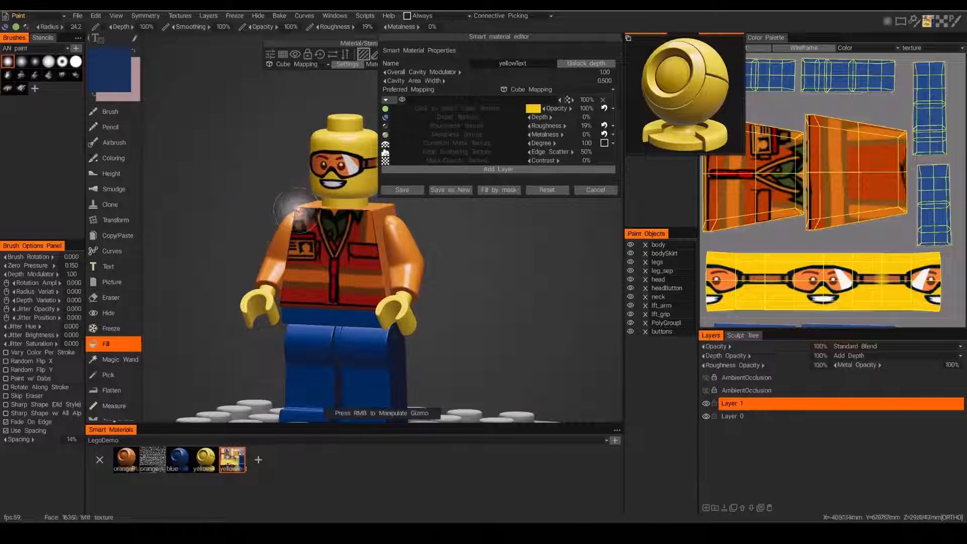
mouse_move(519, 277)
left_mouse_down("alt")
mouse_move(467, 313)
mouse_move(525, 275)
left_mouse_up("alt")
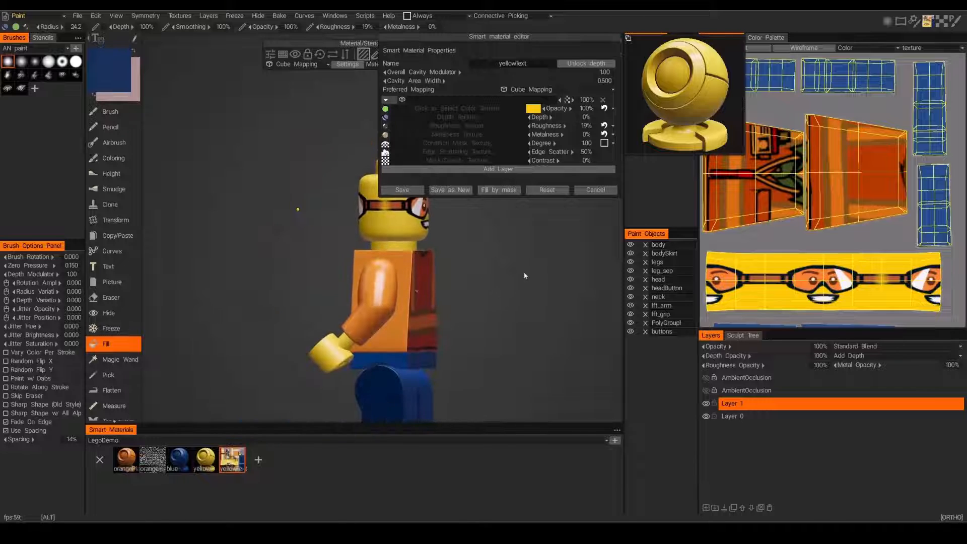
middle_click_drag(524, 275, 415, 309, "alt")
left_click_drag(302, 249, 315, 254, "alt")
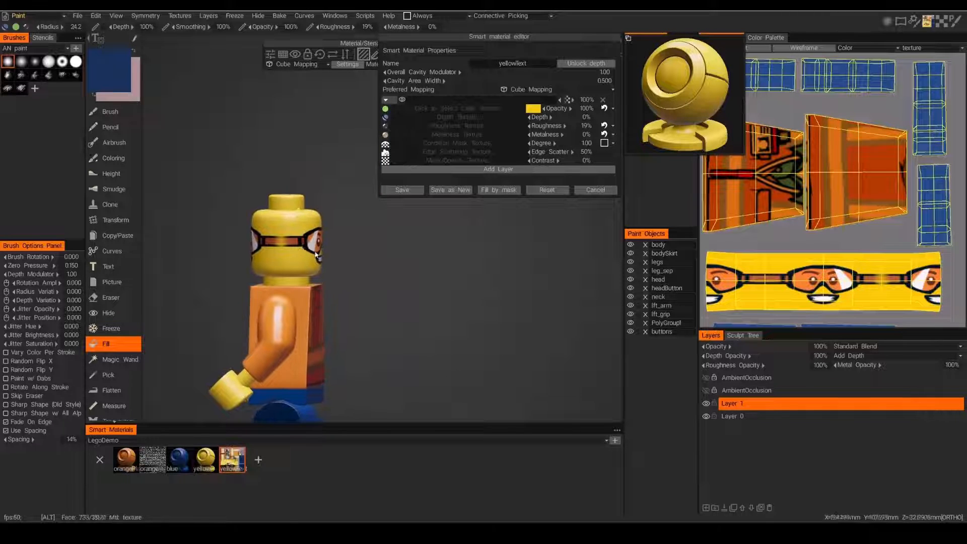
left_click(75, 62)
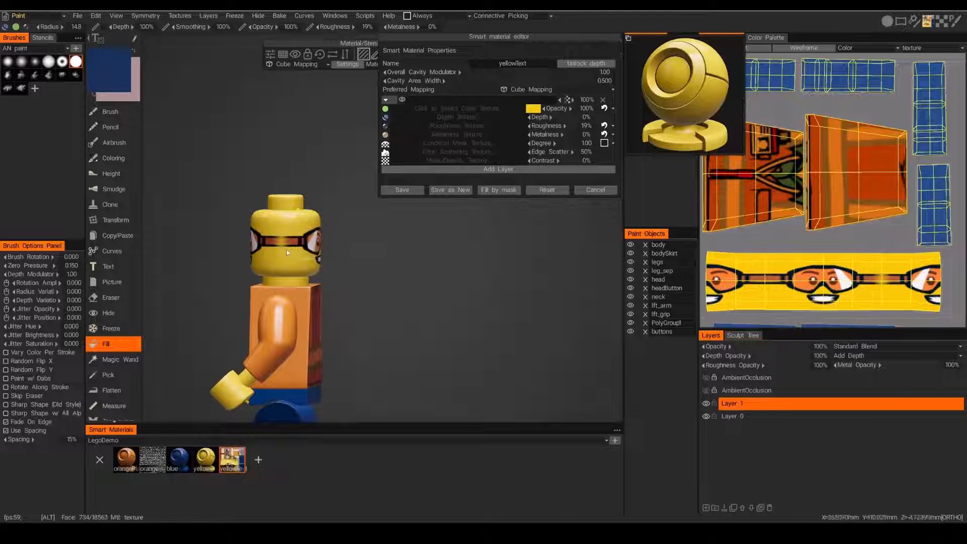
left_click(110, 111)
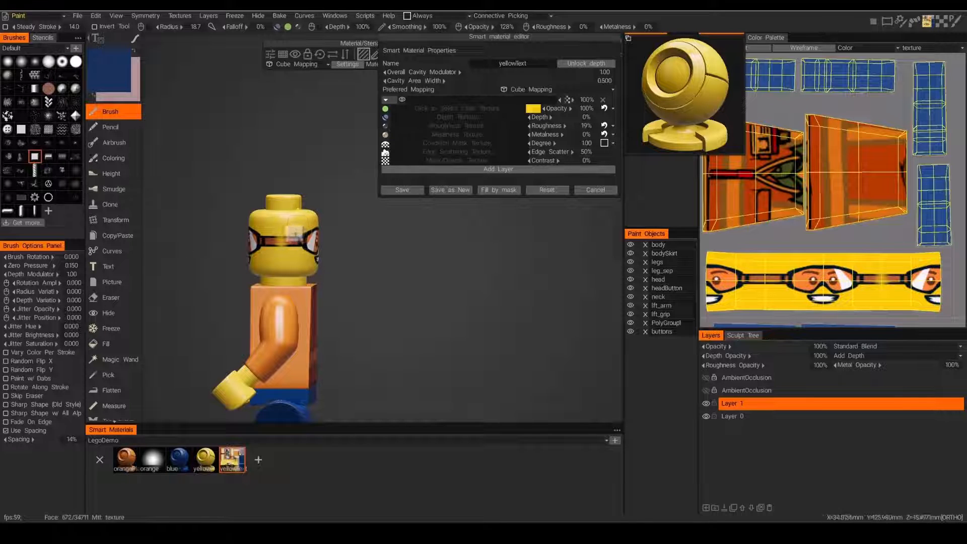
mouse_move(295, 235)
left_mouse_down()
mouse_move(292, 246)
mouse_move(337, 244)
mouse_move(233, 241)
mouse_move(206, 251)
left_mouse_up()
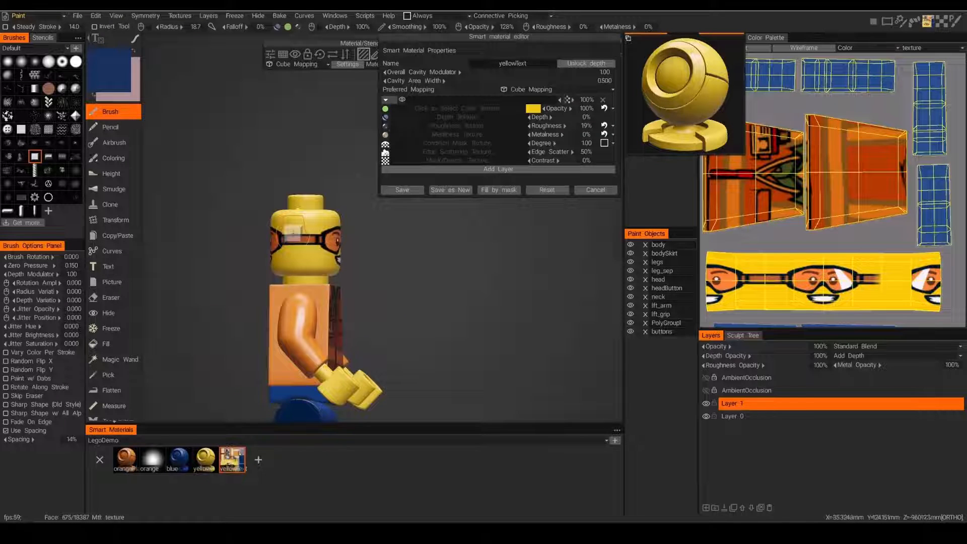
mouse_move(294, 233)
left_mouse_down()
mouse_move(346, 273)
mouse_move(529, 274)
mouse_move(307, 272)
mouse_move(543, 273)
left_mouse_up()
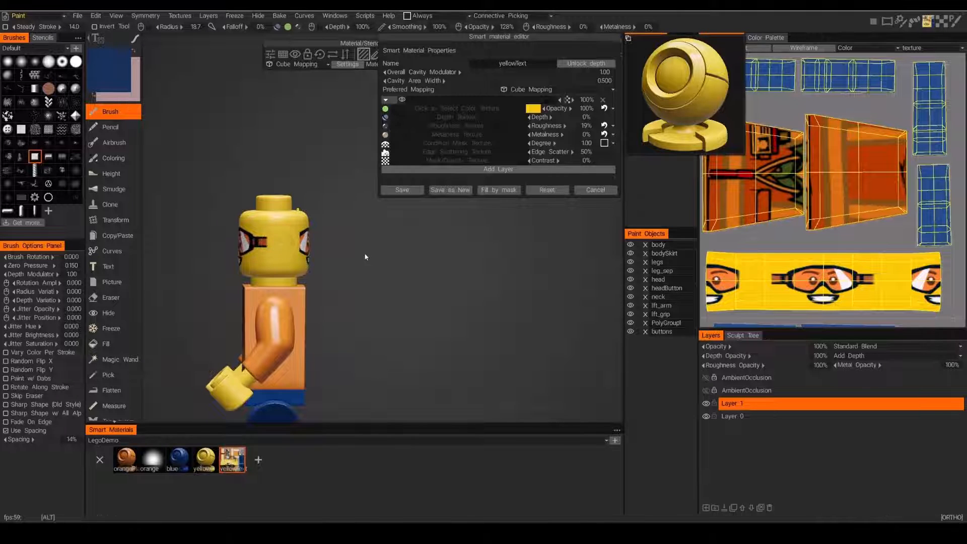
Paint over the duplicate face on the back of the head in yellow and discard the yellowText material edits.
left_click_drag(365, 257, 222, 259, "alt")
mouse_move(324, 236)
left_mouse_down()
mouse_move(341, 239)
mouse_move(301, 236)
mouse_move(343, 253)
left_mouse_up()
mouse_move(403, 256)
left_mouse_down("alt")
mouse_move(495, 252)
mouse_move(371, 269)
mouse_move(585, 253)
left_mouse_up("alt")
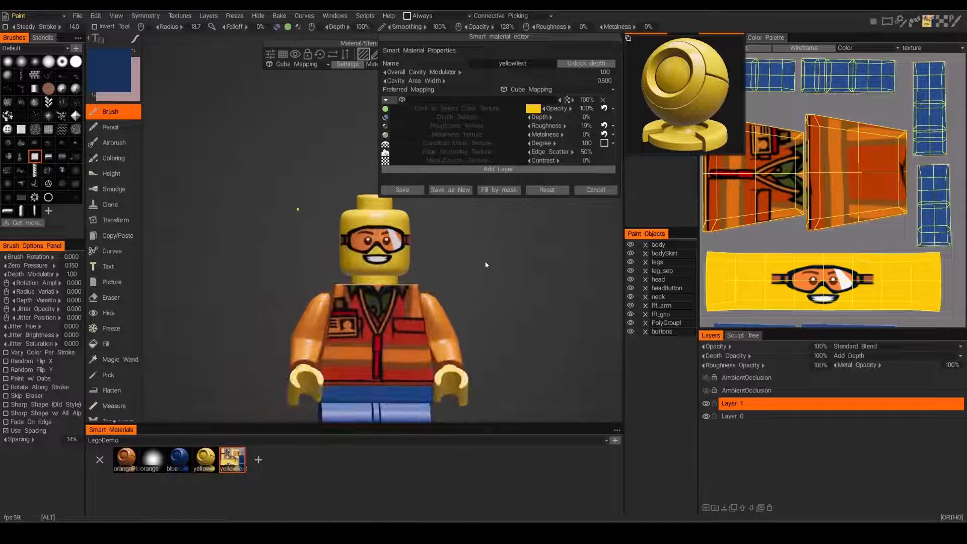
right_click_drag(485, 265, 384, 273, "alt")
mouse_move(385, 273)
left_mouse_down("alt")
mouse_move(413, 253)
mouse_move(369, 264)
left_mouse_up("alt")
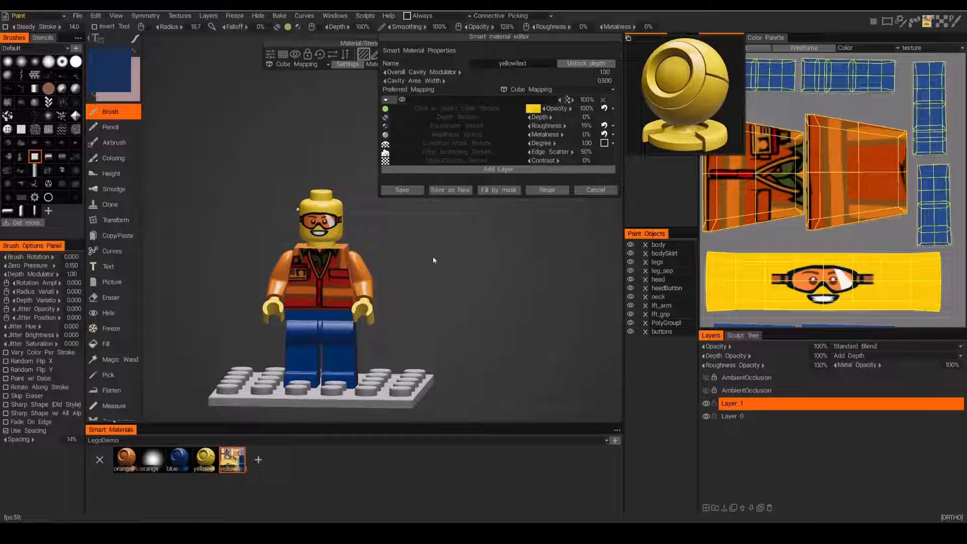
left_click(597, 191)
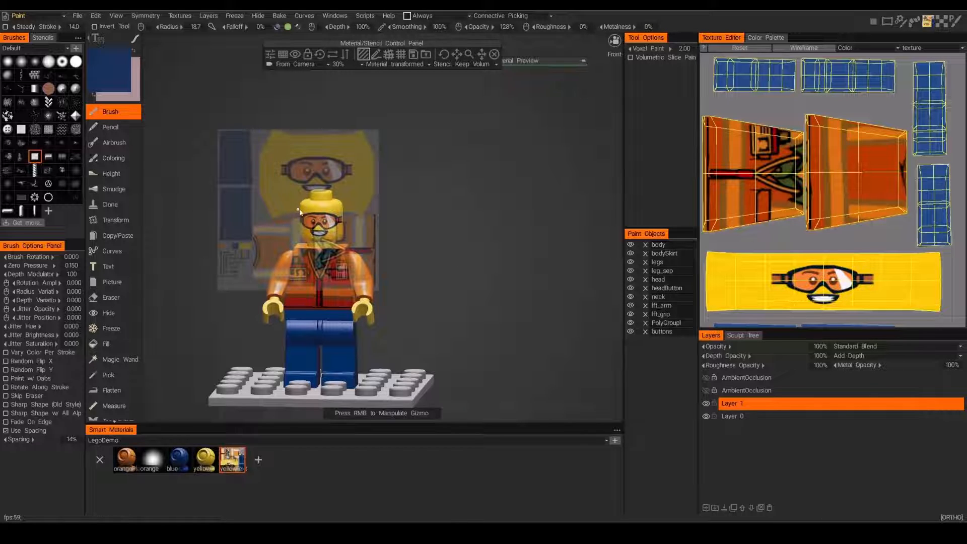
Add a new paint layer above Layer 1 and duplicate the plain yellow smart material.
left_click_drag(473, 222, 367, 305, "alt")
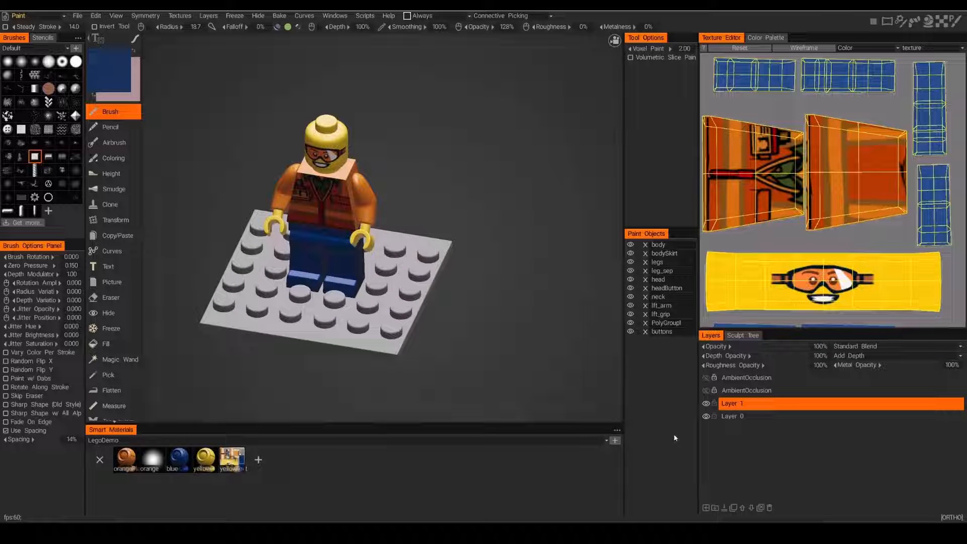
left_click(705, 508)
left_click_drag(270, 378, 286, 358, "alt")
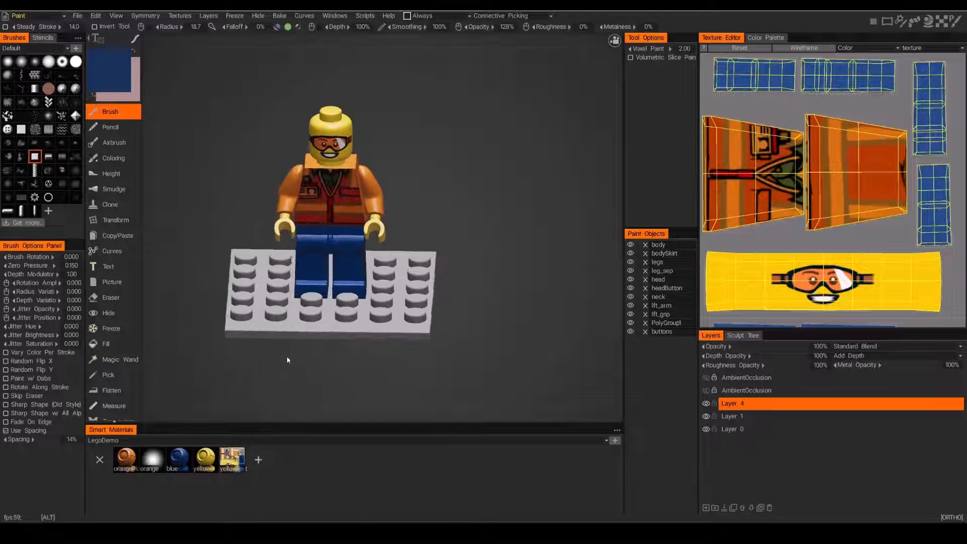
left_click(205, 459)
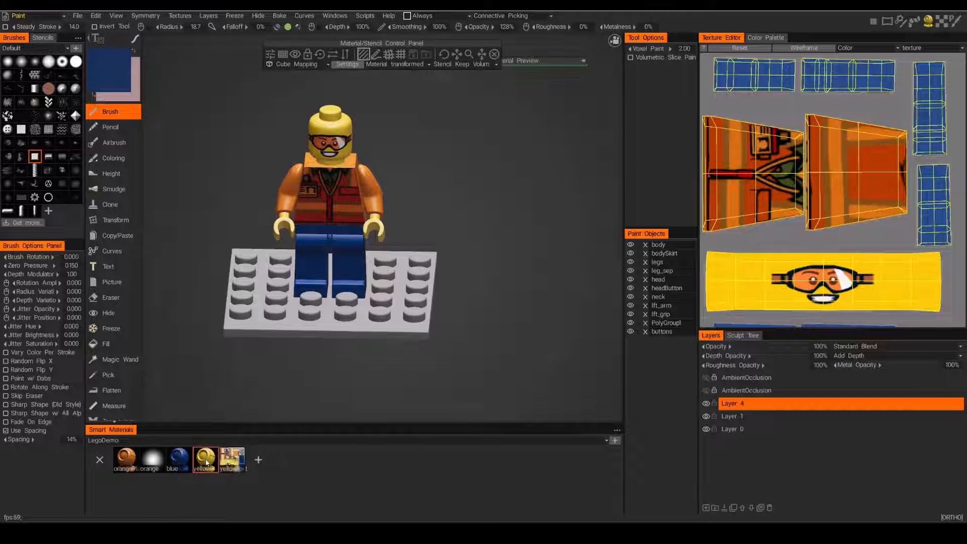
right_click(206, 463)
left_click(198, 434)
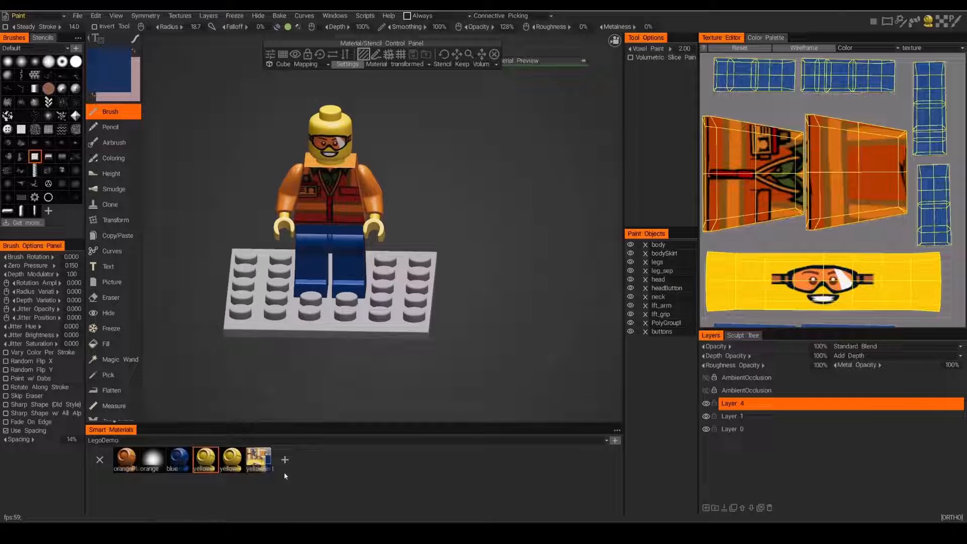
Change the duplicated yellow material's base colour to a saturated green with a hue of about 117.
double_click(234, 462)
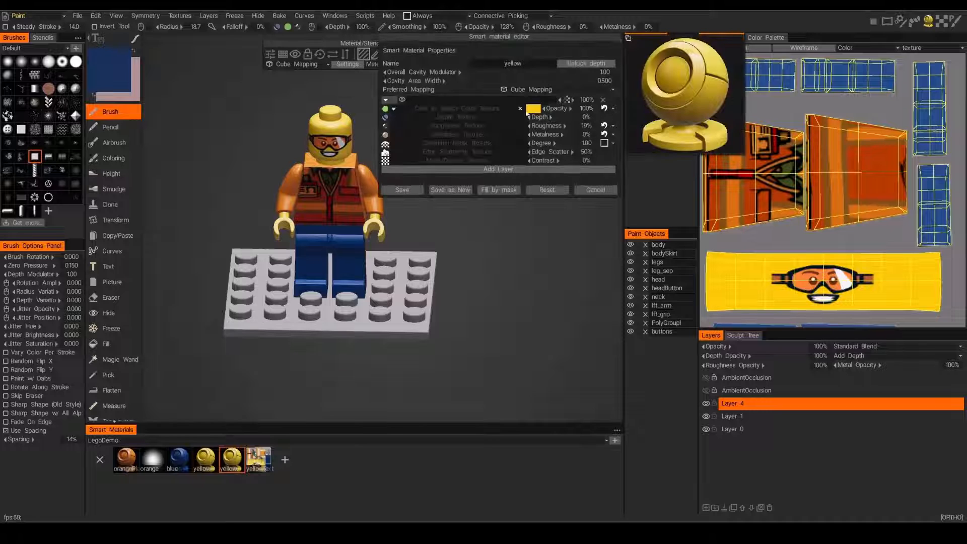
left_click(532, 109)
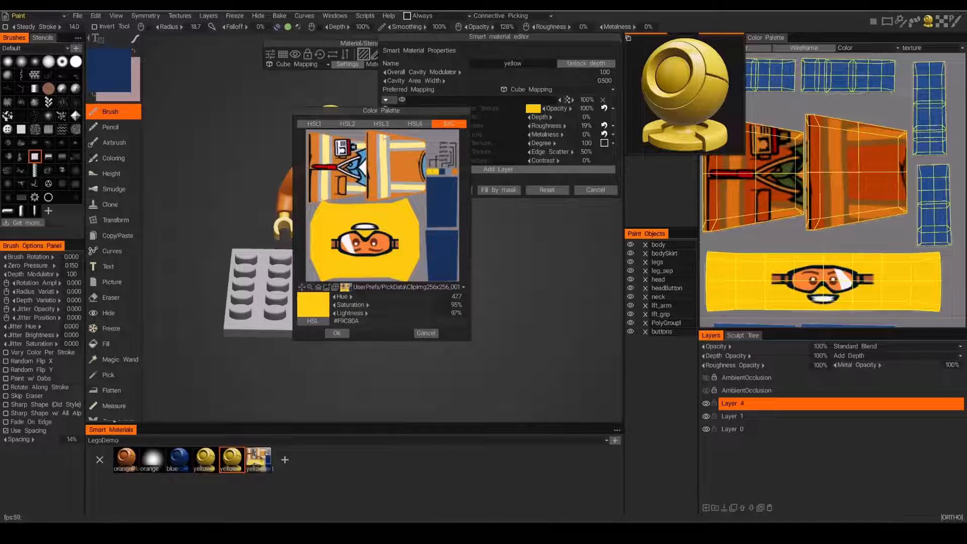
left_click(414, 124)
left_click(314, 123)
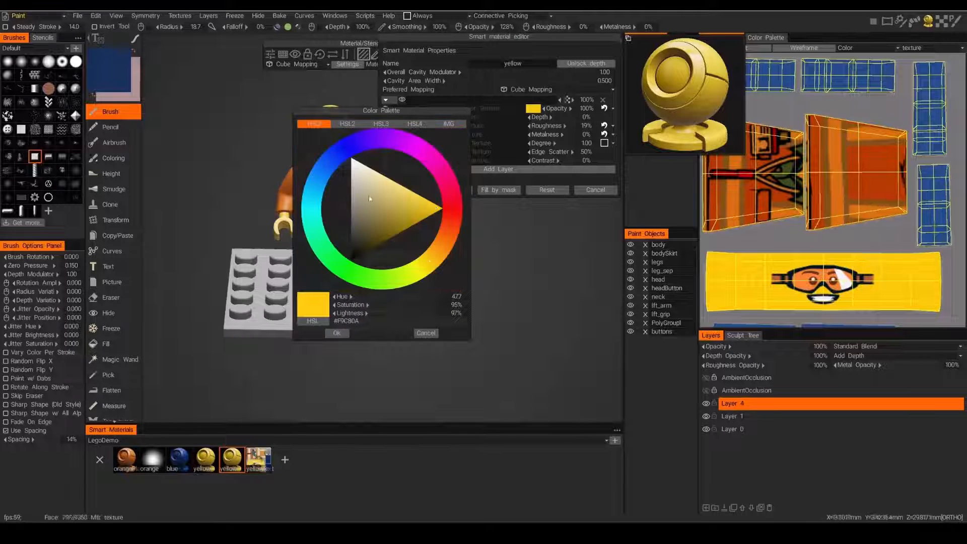
left_click_drag(362, 275, 350, 272)
left_click(392, 236)
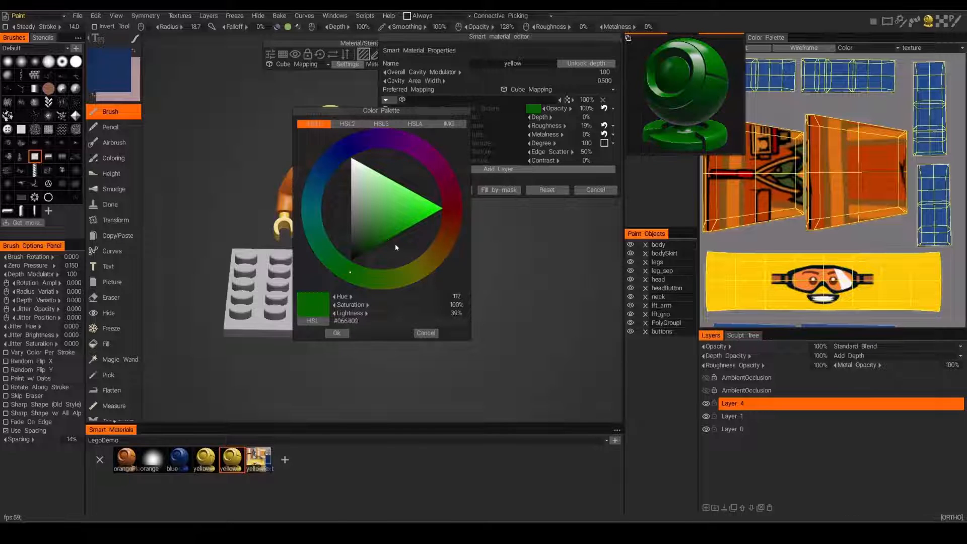
left_click(343, 333)
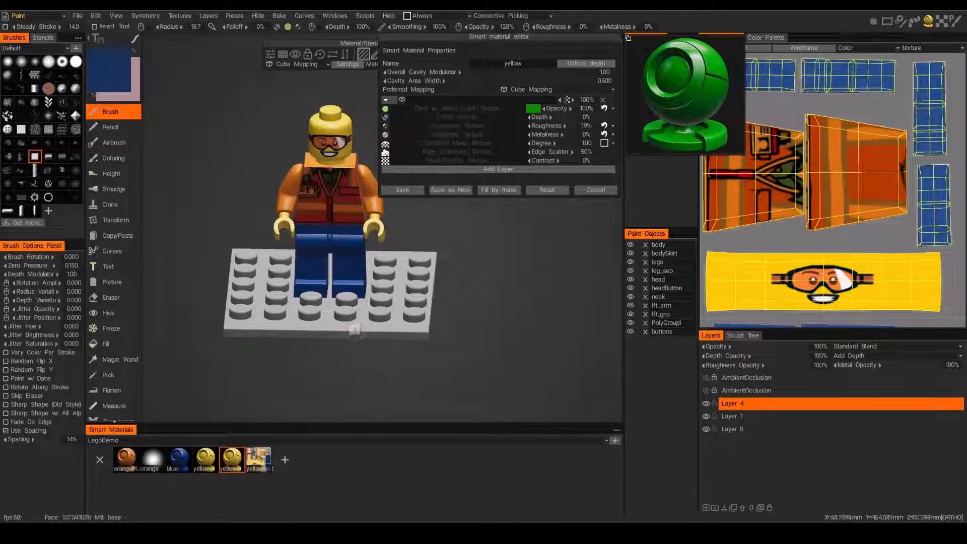
Fill the baseplate and the two columns of studs on one side of the minifigure with the green material.
left_click(104, 344)
left_click(242, 300)
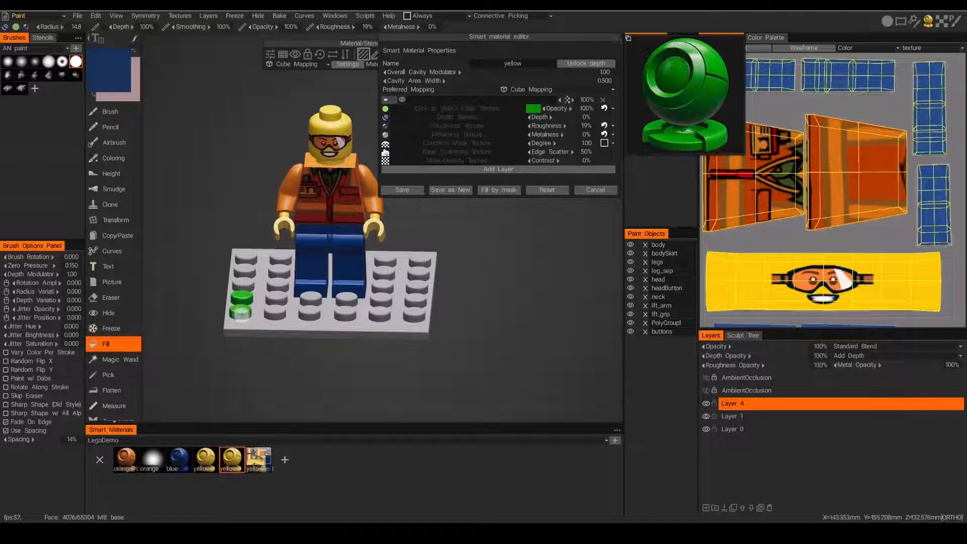
left_click(247, 315)
left_click(254, 321)
left_click(244, 284)
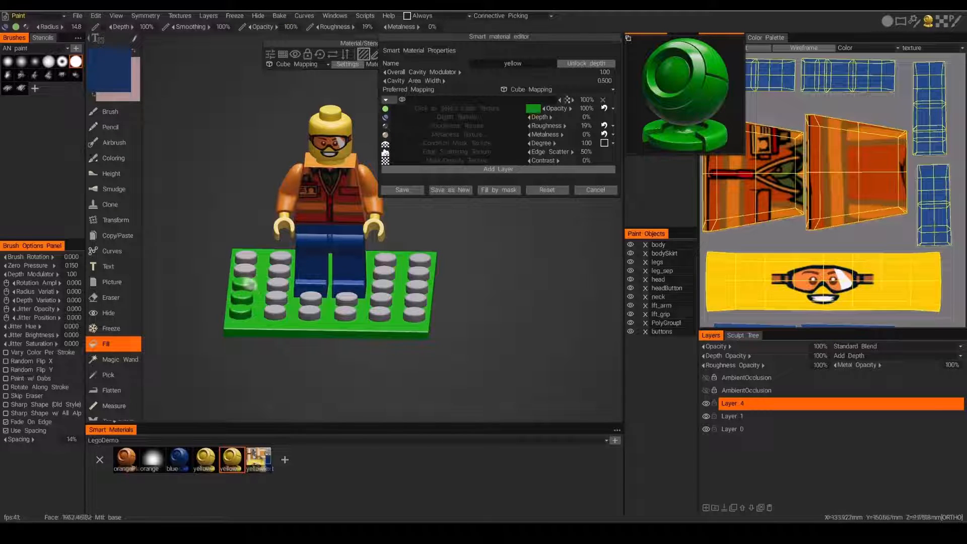
left_click(245, 272)
left_click(246, 259)
left_click(277, 271)
left_click(276, 284)
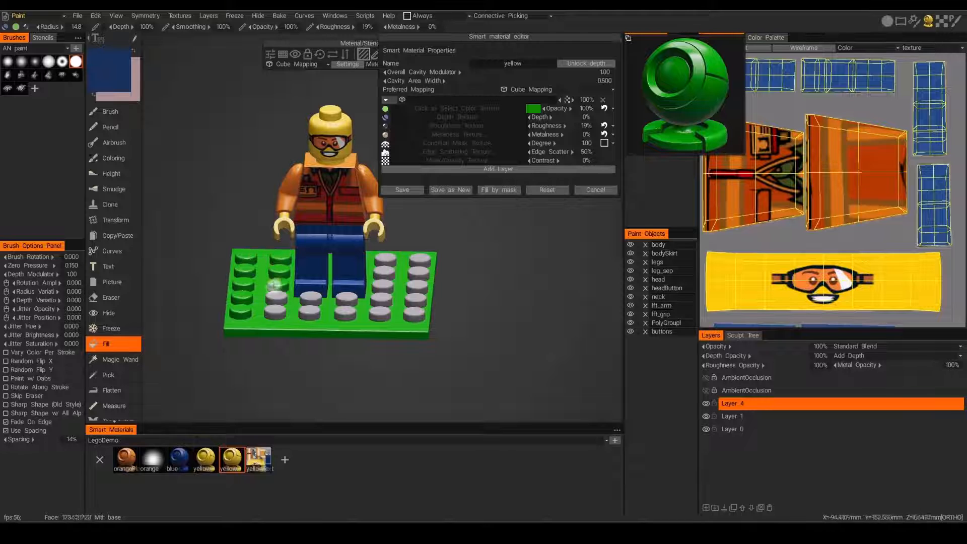
left_click(275, 298)
left_click(273, 310)
Fill the studs in front of the feet and the two columns on the minifigure's other side with green.
left_click(309, 297)
left_click(310, 310)
left_click(346, 313)
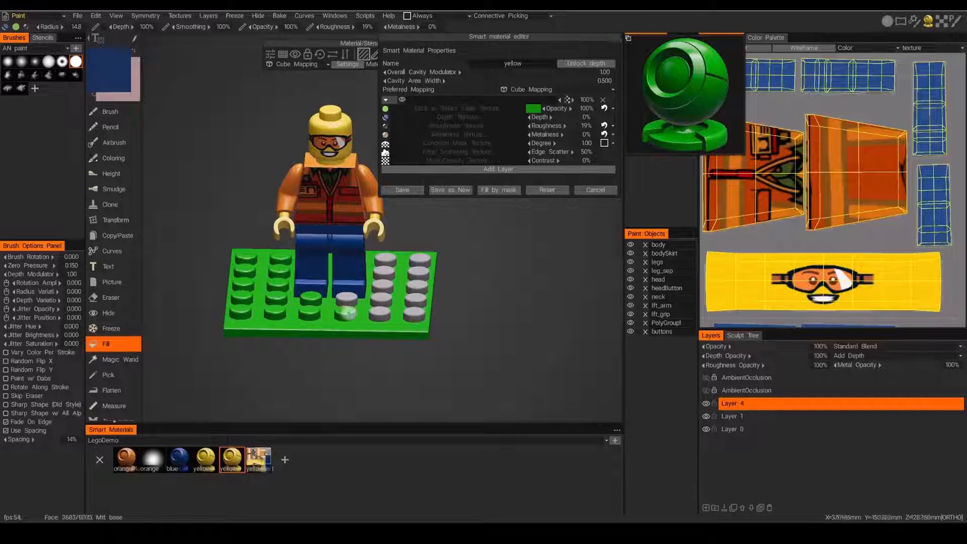
left_click(347, 298)
left_click(383, 299)
left_click(381, 312)
left_click(415, 312)
left_click(415, 301)
left_click(416, 285)
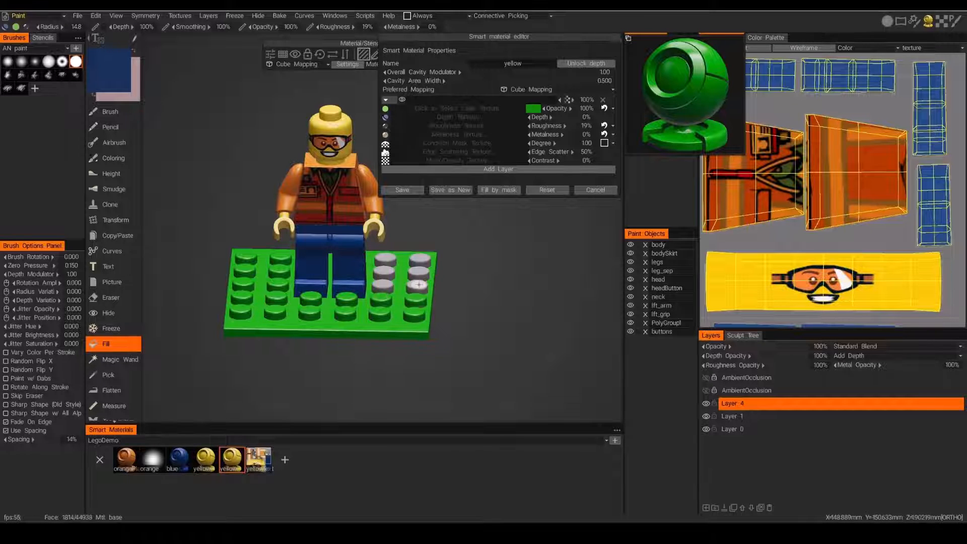
left_click(418, 272)
left_click(418, 259)
left_click(385, 258)
left_click(384, 271)
left_click(383, 283)
Fill the remaining studs behind the minifigure with green and close the material editor without saving.
left_click_drag(383, 283, 267, 286, "alt")
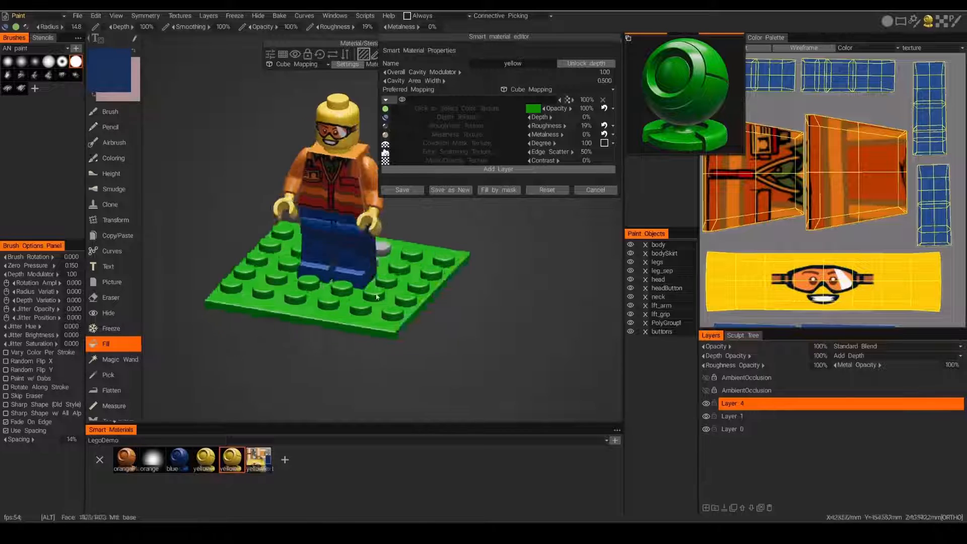
middle_click_drag(267, 286, 369, 285, "alt")
left_click(495, 257)
left_click(517, 240)
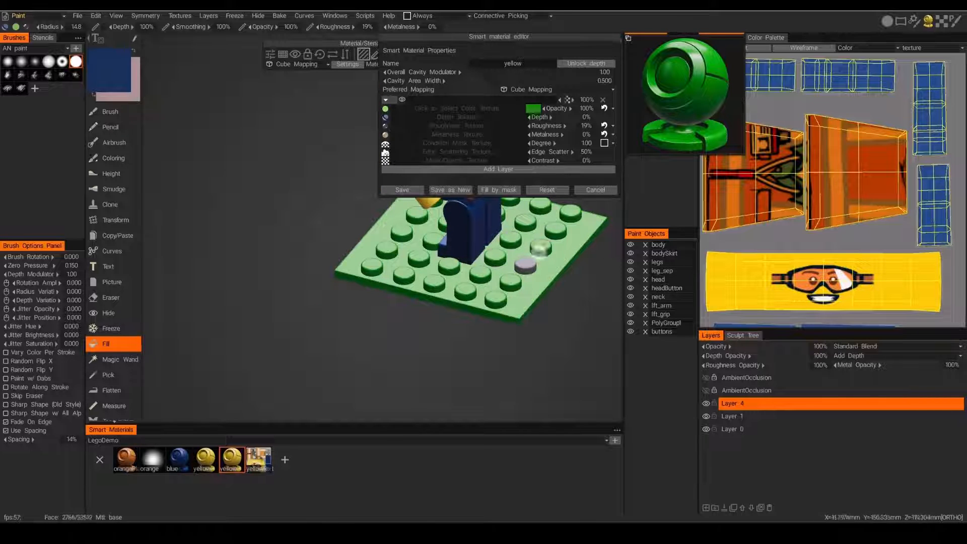
left_click(540, 247)
left_click(525, 265)
mouse_move(371, 298)
left_mouse_down("alt")
mouse_move(510, 274)
mouse_move(396, 272)
left_mouse_up("alt")
middle_click_drag(396, 272, 420, 296, "alt")
left_click(596, 190)
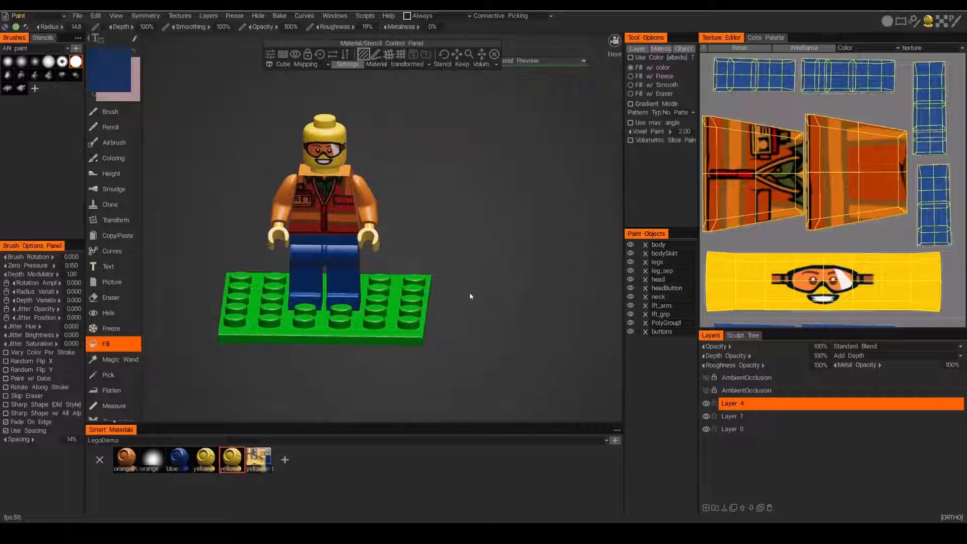
Deselect the active smart material and switch the viewport to perspective projection.
left_click_drag(470, 292, 505, 227, "alt")
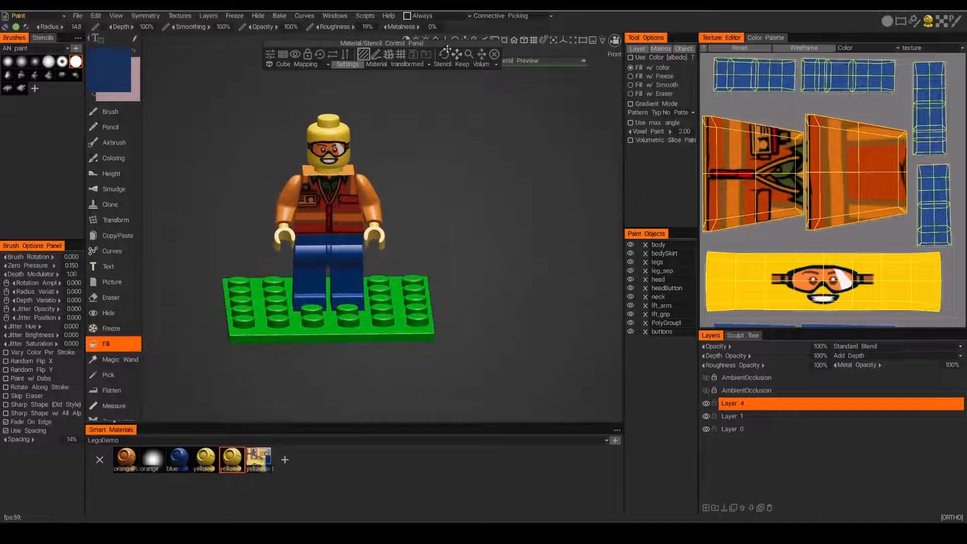
left_click(494, 54)
left_click(523, 40)
mouse_move(479, 197)
left_mouse_down("alt")
mouse_move(507, 183)
mouse_move(458, 190)
left_mouse_up("alt")
scroll(508, 183, "down", 2)
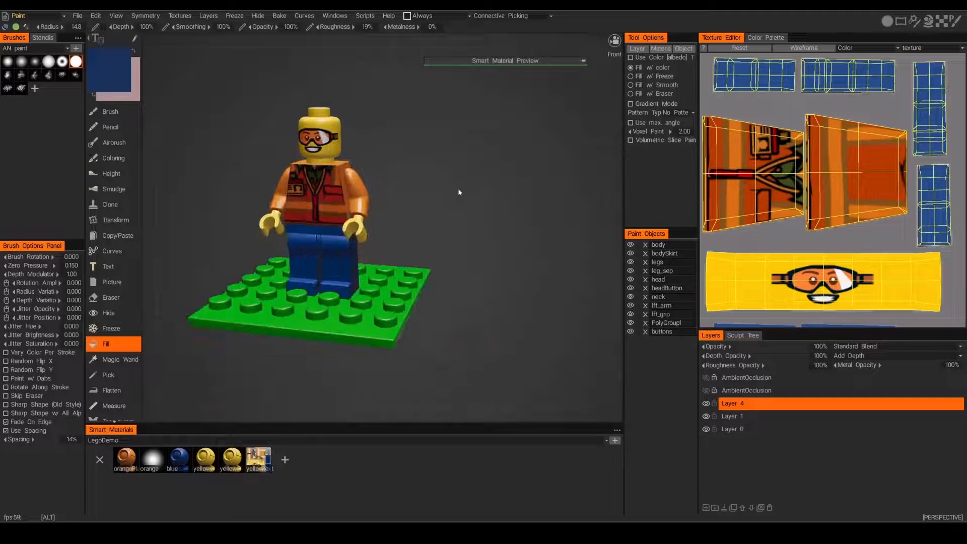
Show the lower AmbientOcclusion layer, directly above Layer 4.
left_click(706, 391)
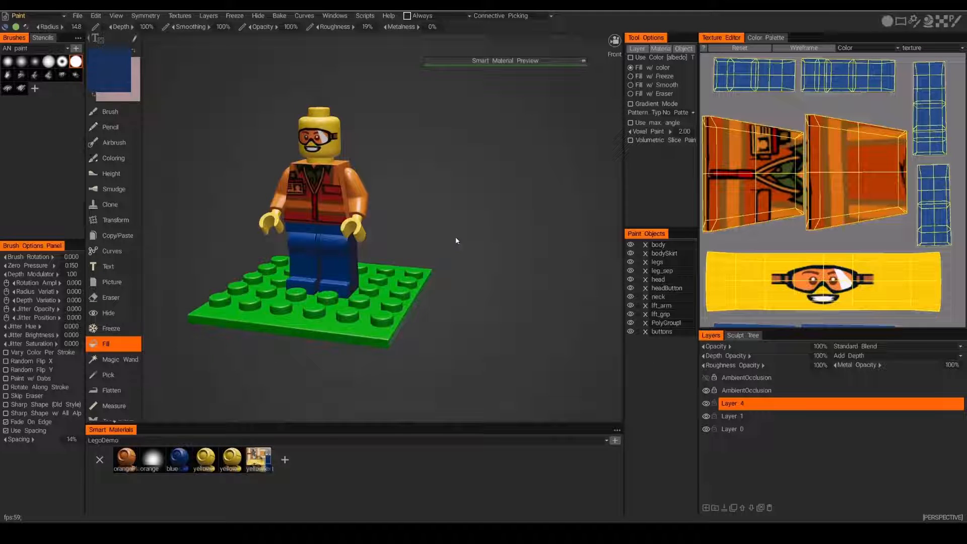
Switch visibility from the lower AmbientOcclusion layer to the upper one, and delete the lower AmbientOcclusion layer.
mouse_move(449, 238)
left_mouse_down("alt")
mouse_move(434, 232)
mouse_move(449, 231)
left_mouse_up("alt")
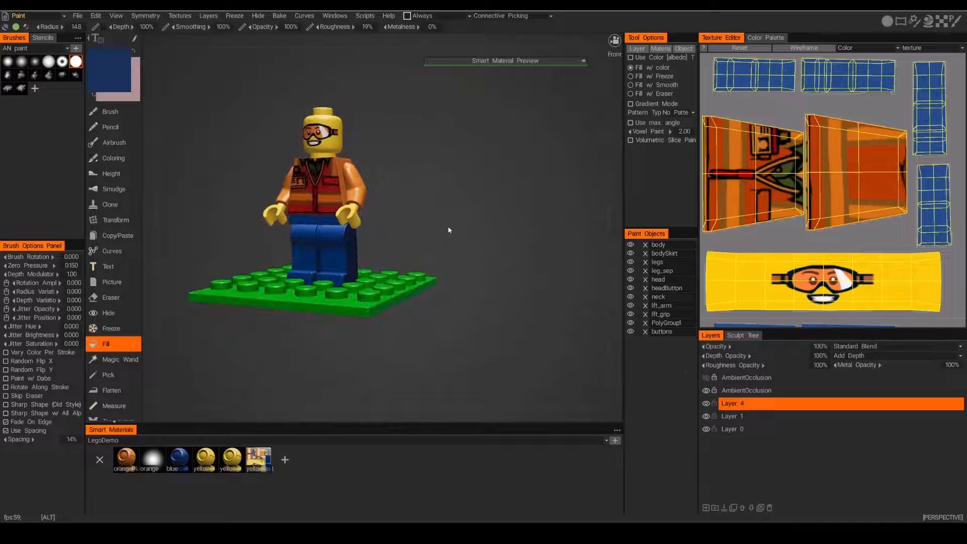
left_click(706, 391)
left_click(706, 379)
left_click_drag(458, 273, 449, 297, "alt")
left_click_drag(521, 327, 490, 315, "alt")
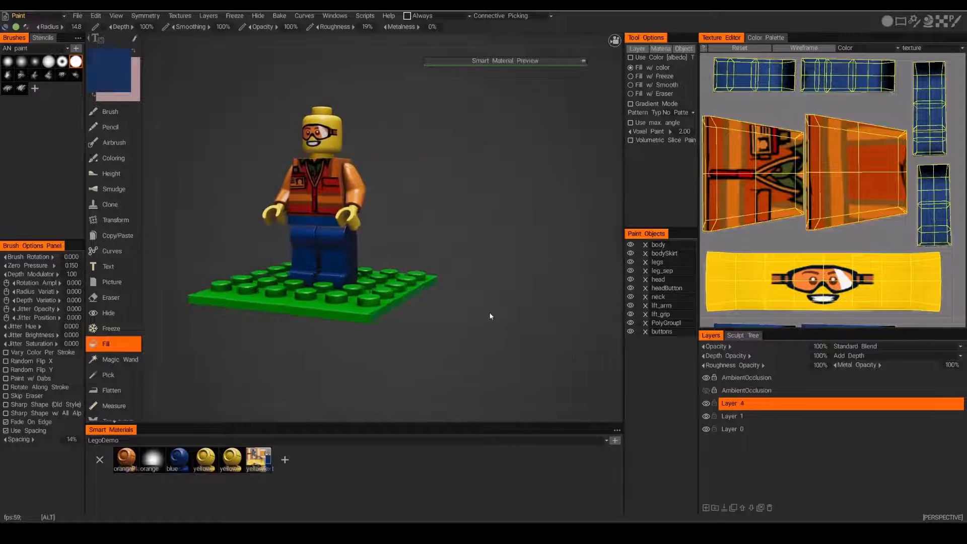
left_click(747, 390)
left_click(770, 507)
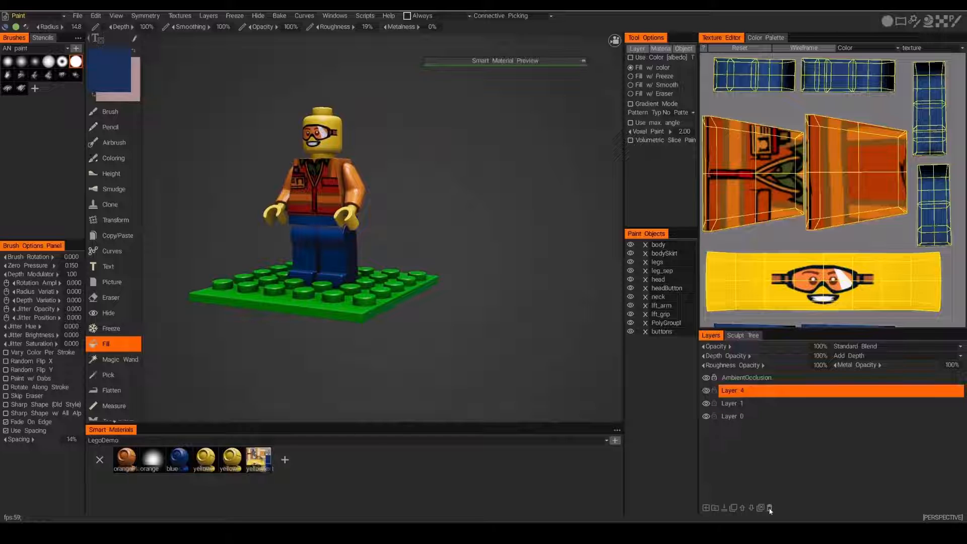
Switch from the Paint room to the Render room with the whole minifigure and baseplate in view.
mouse_move(416, 328)
left_mouse_down("alt")
mouse_move(465, 255)
mouse_move(544, 257)
mouse_move(488, 254)
left_mouse_up("alt")
left_click(43, 19)
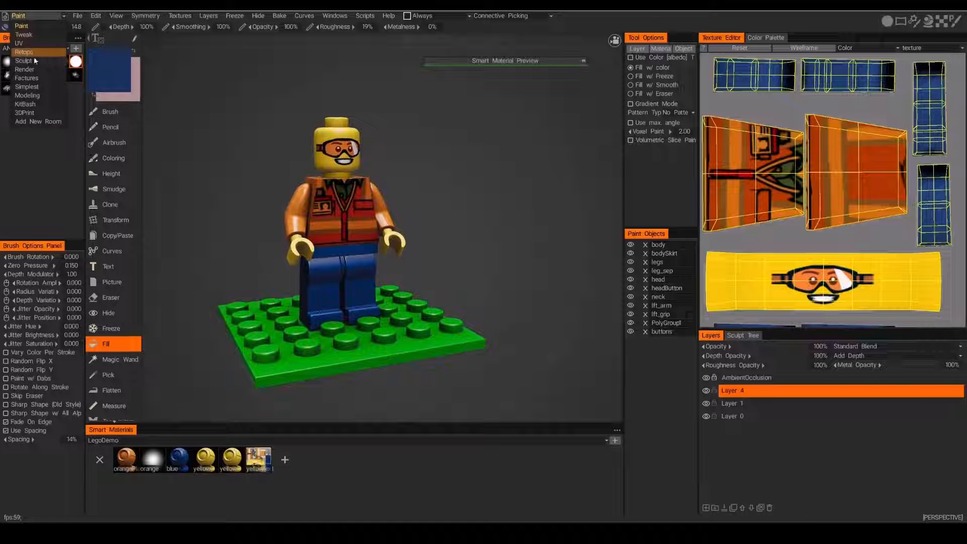
left_click(36, 72)
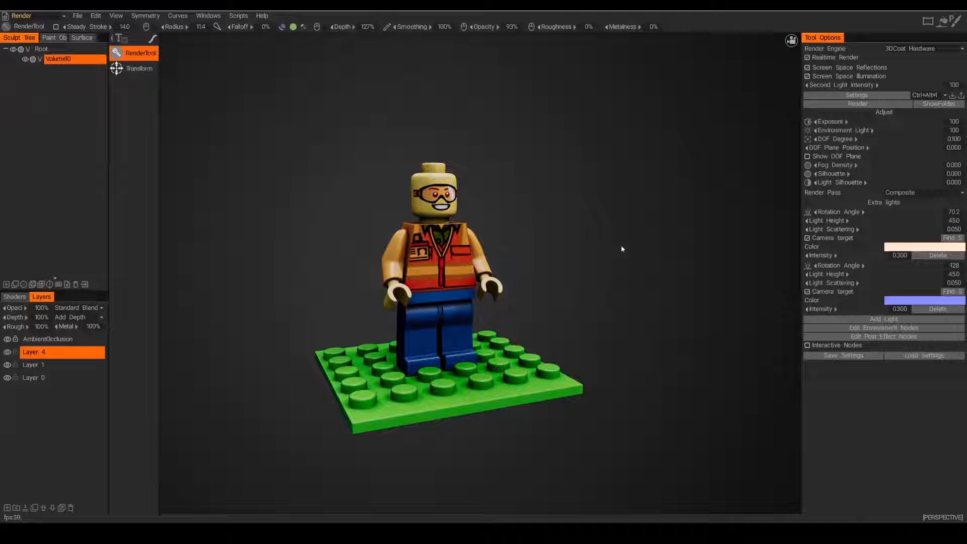
Delete both extra lights, the warm one and the blue one, from the render setup.
left_click_drag(583, 257, 548, 261)
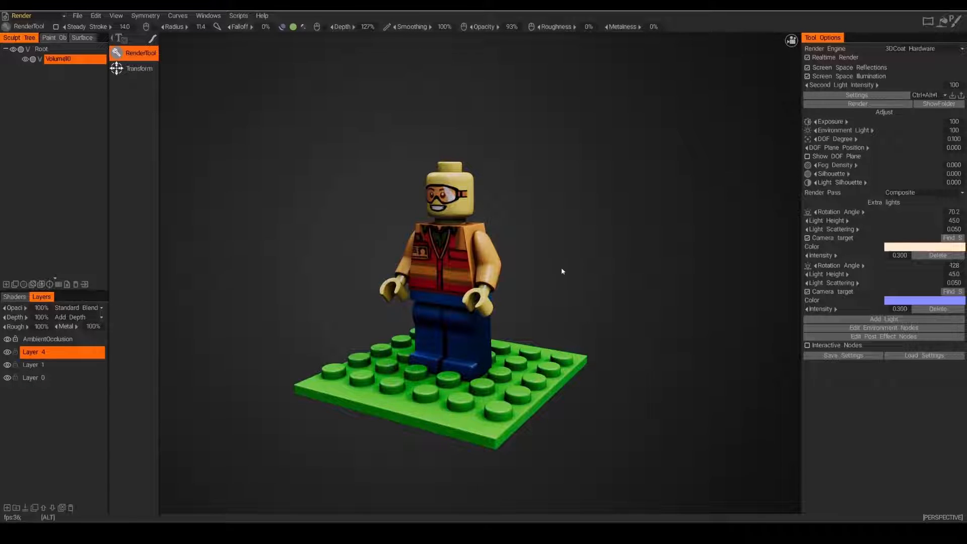
left_click_drag(561, 270, 635, 253)
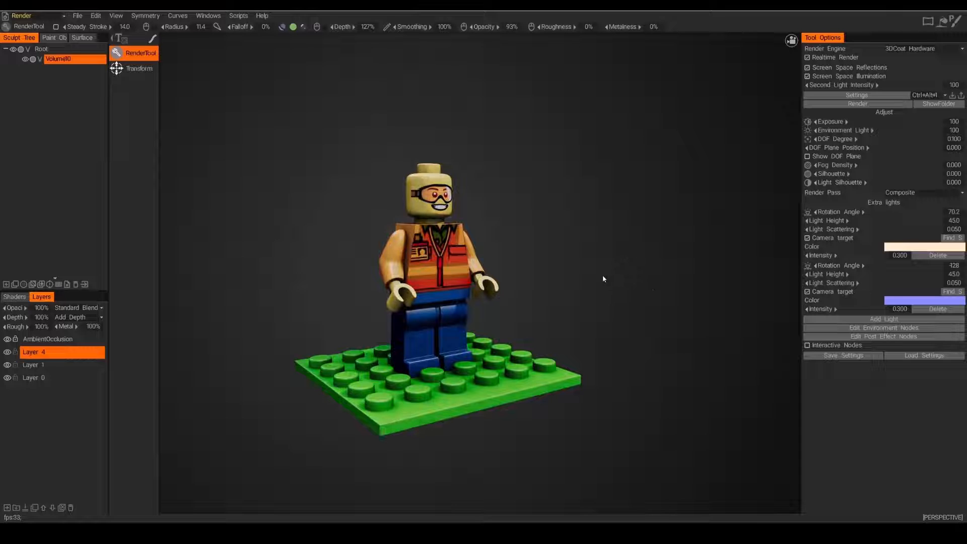
left_click(938, 255)
left_click(938, 255)
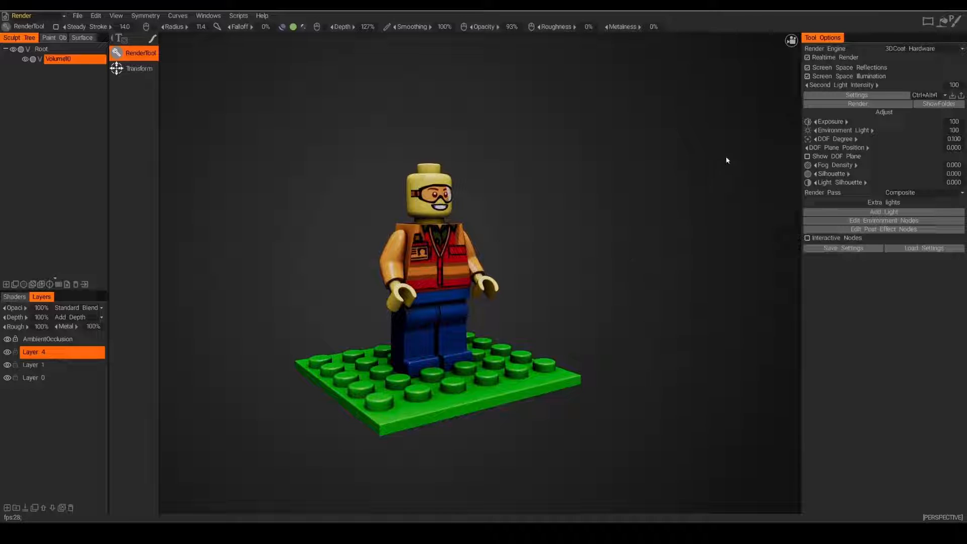
left_click_drag(622, 228, 607, 235)
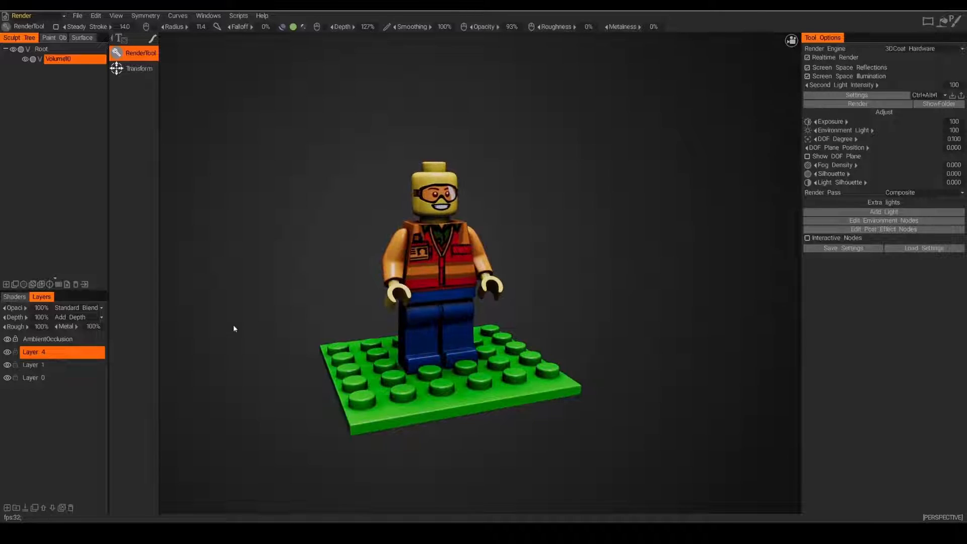
Hide the AmbientOcclusion layer and inspect the minifigure and baseplate in the realtime render without it.
left_click(7, 339)
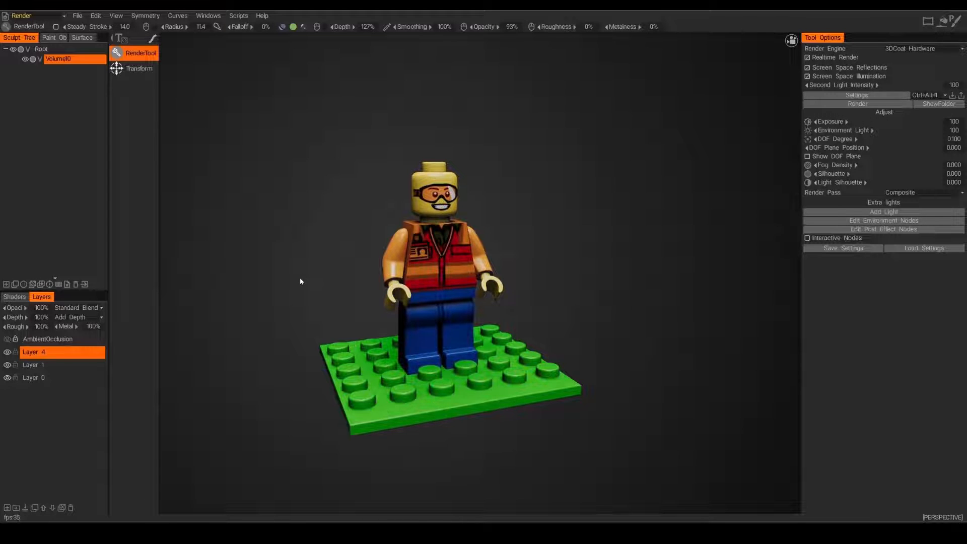
left_click_drag(295, 276, 331, 273)
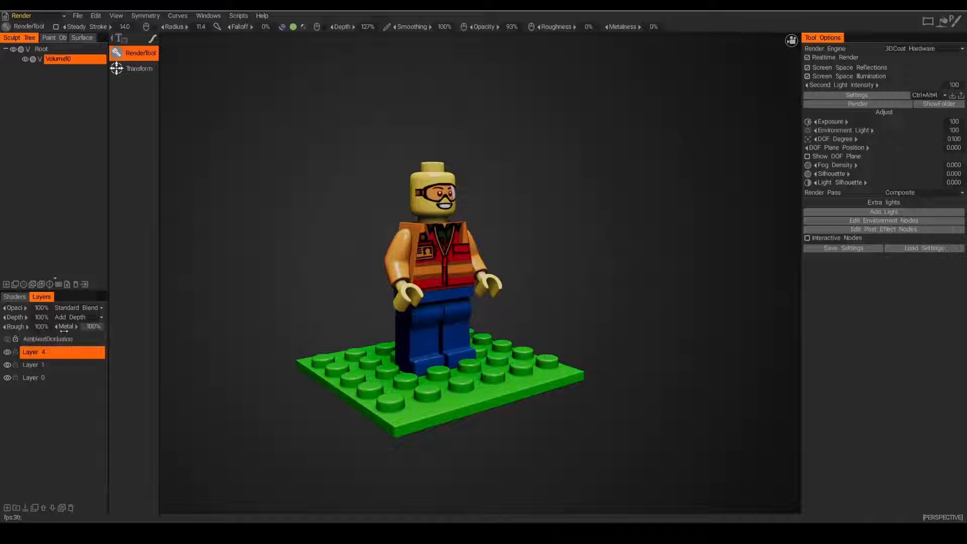
mouse_move(606, 310)
left_mouse_down()
mouse_move(528, 305)
mouse_move(624, 310)
left_mouse_up()
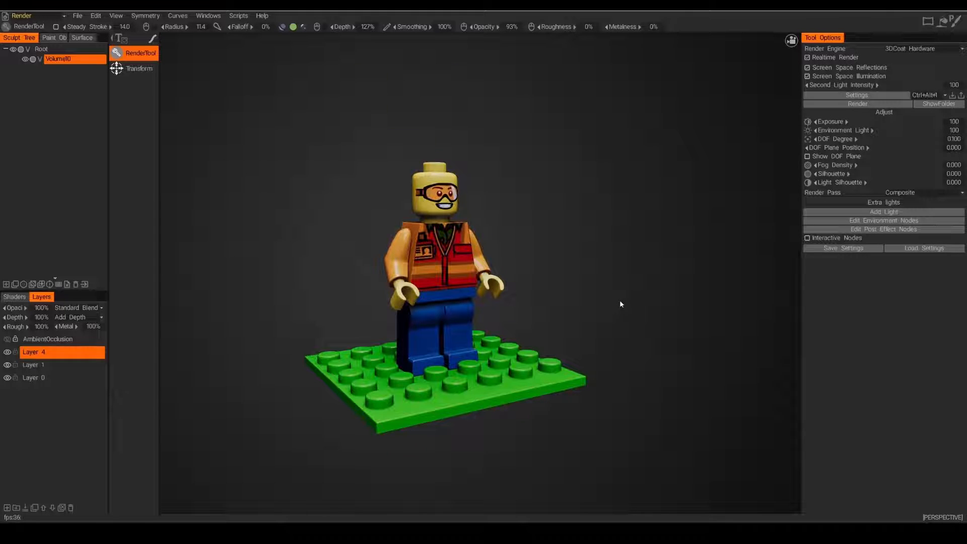